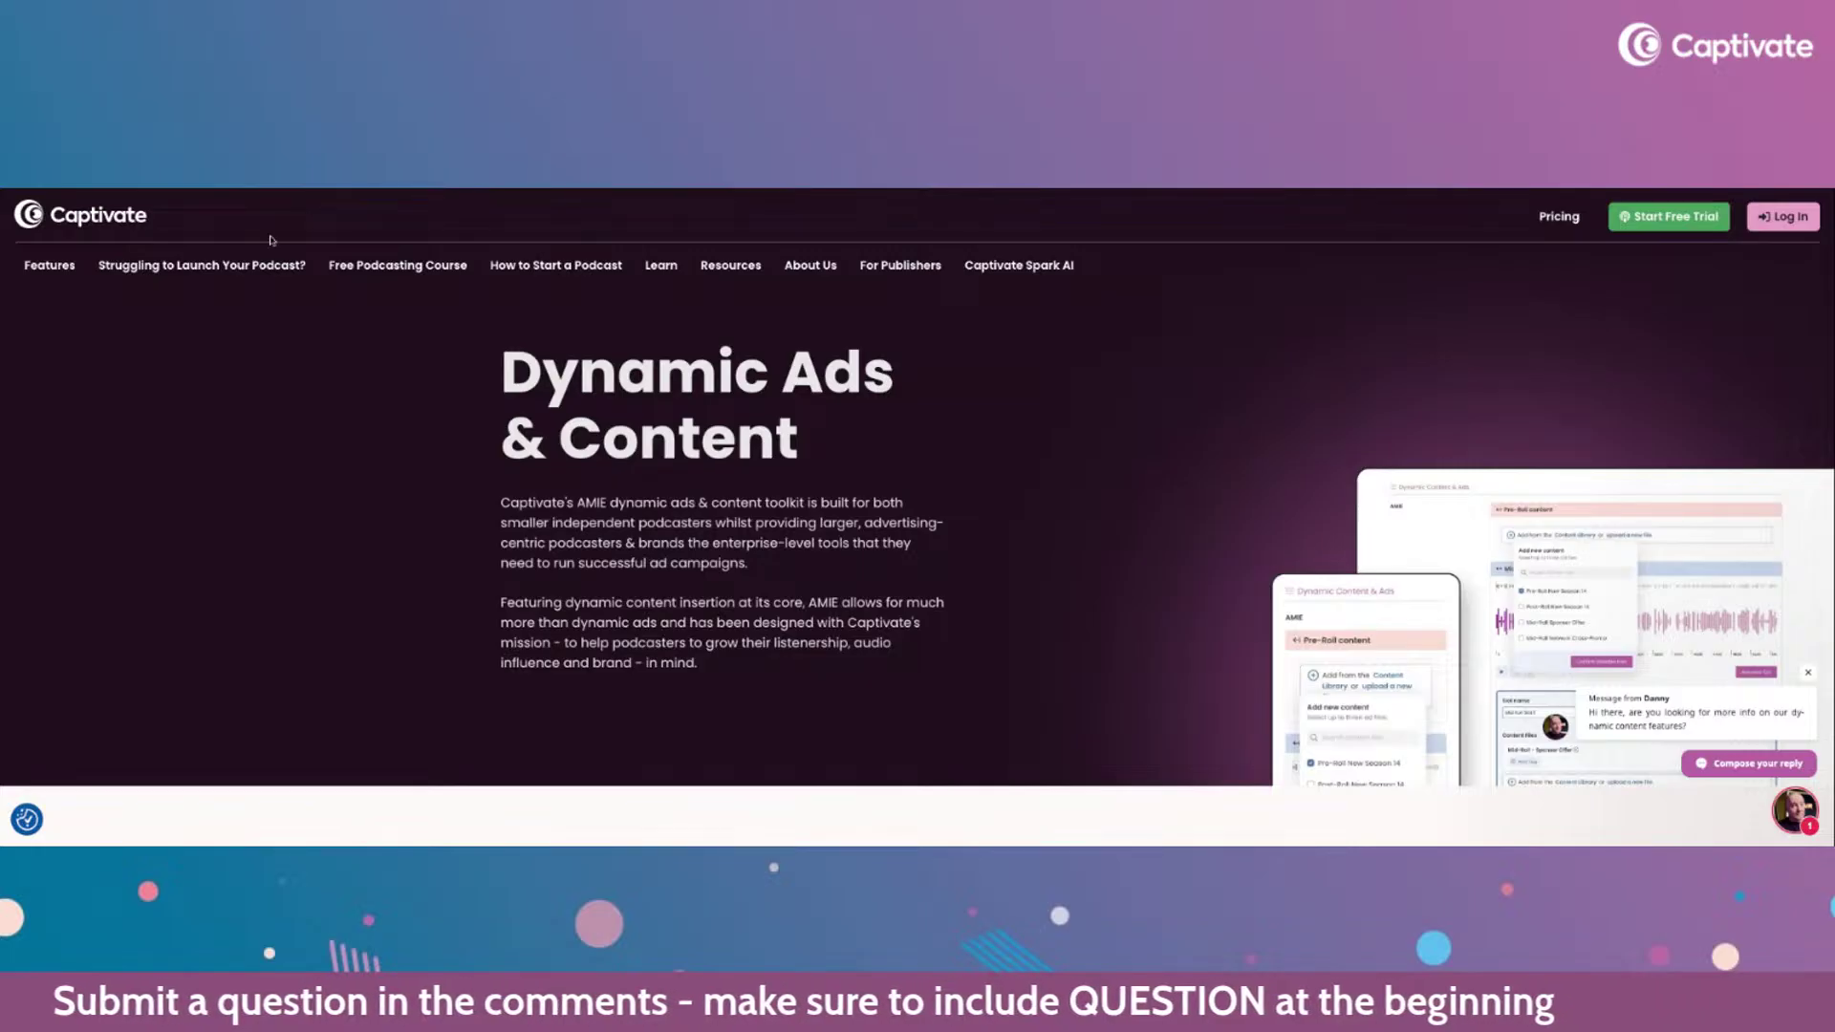
{"action": "scroll", "coordinate": [249, 277], "scroll_direction": "down", "scroll_amount": 3}
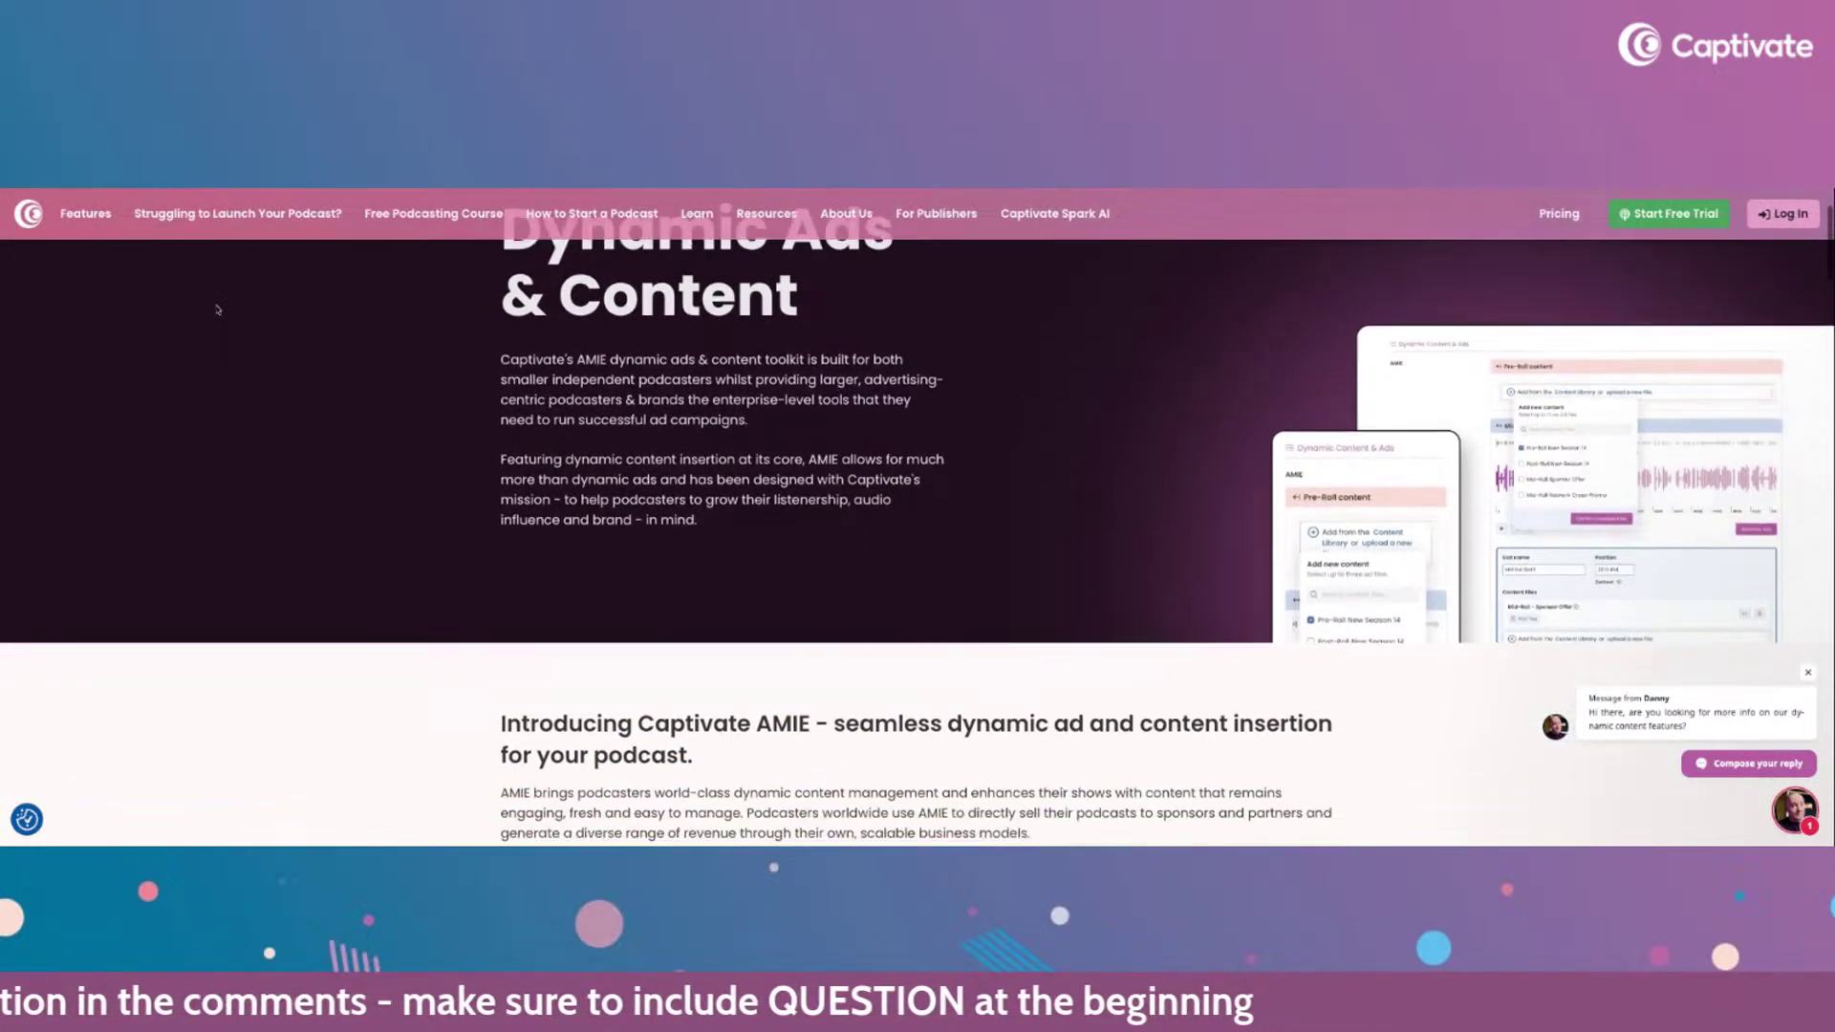
{"action": "scroll", "coordinate": [218, 310], "scroll_direction": "down", "scroll_amount": 3}
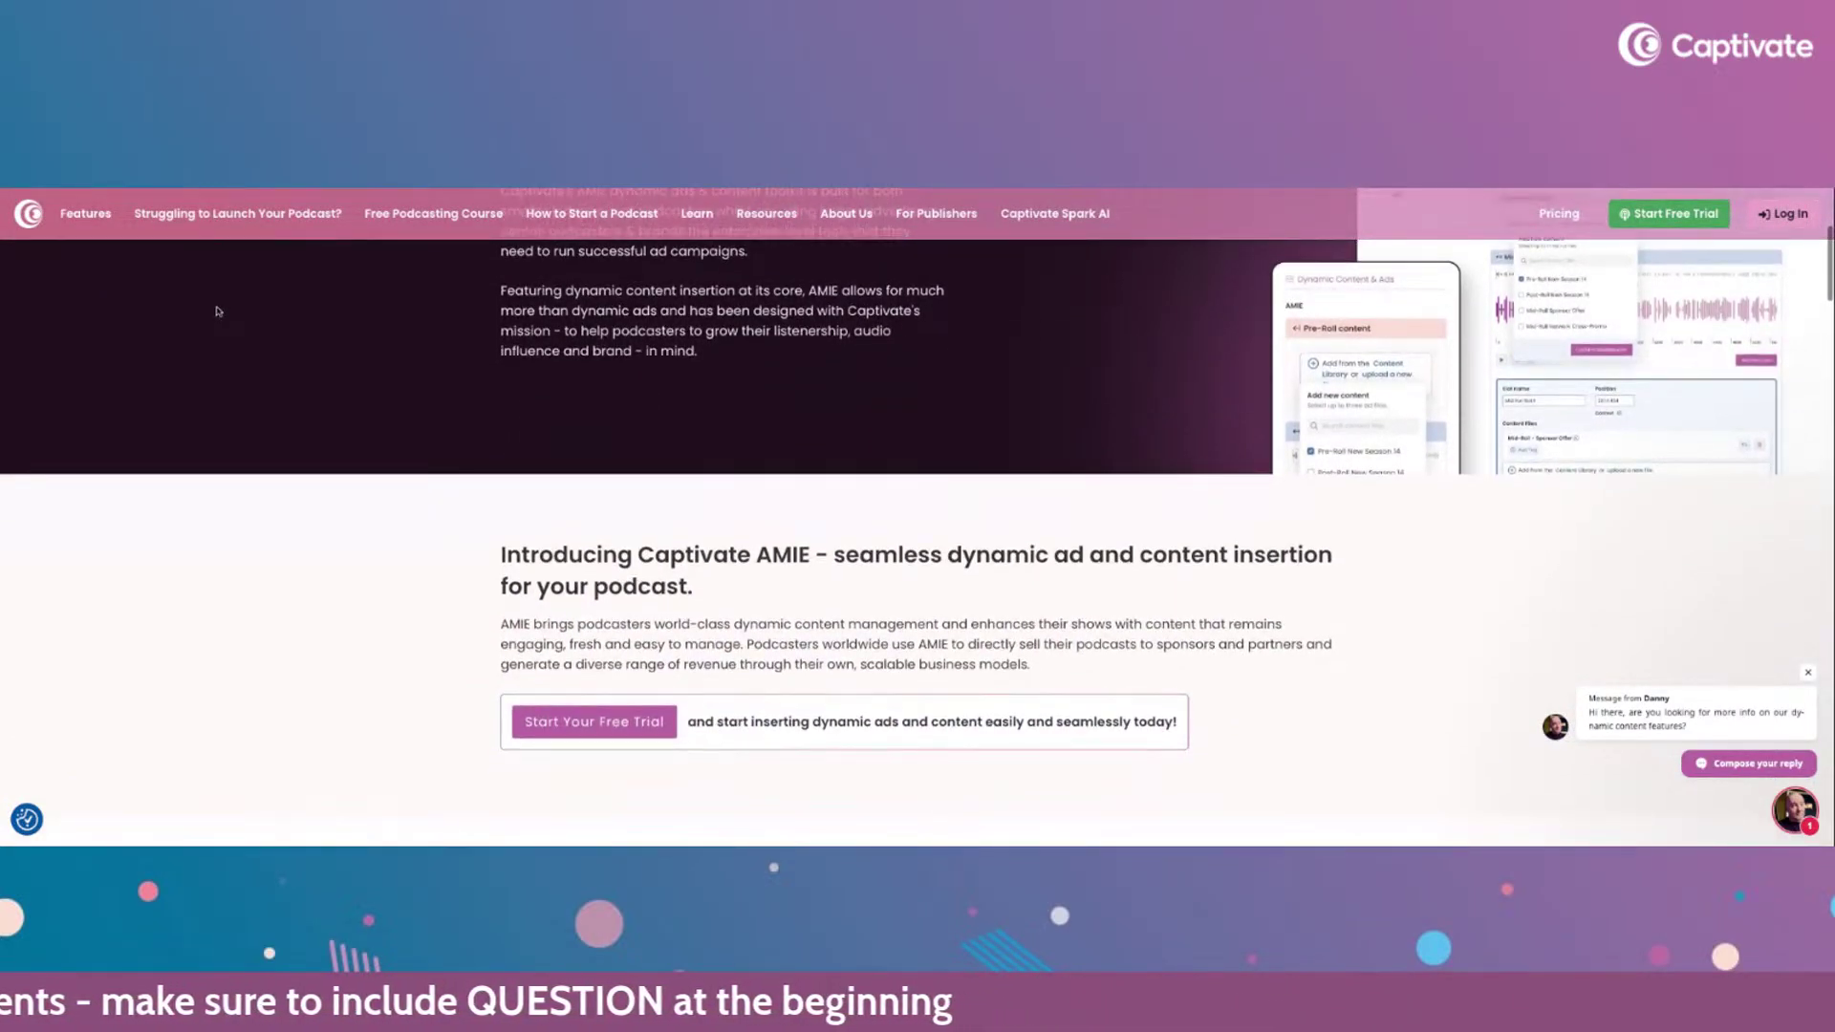
{"action": "scroll", "coordinate": [218, 310], "scroll_direction": "down", "scroll_amount": 1}
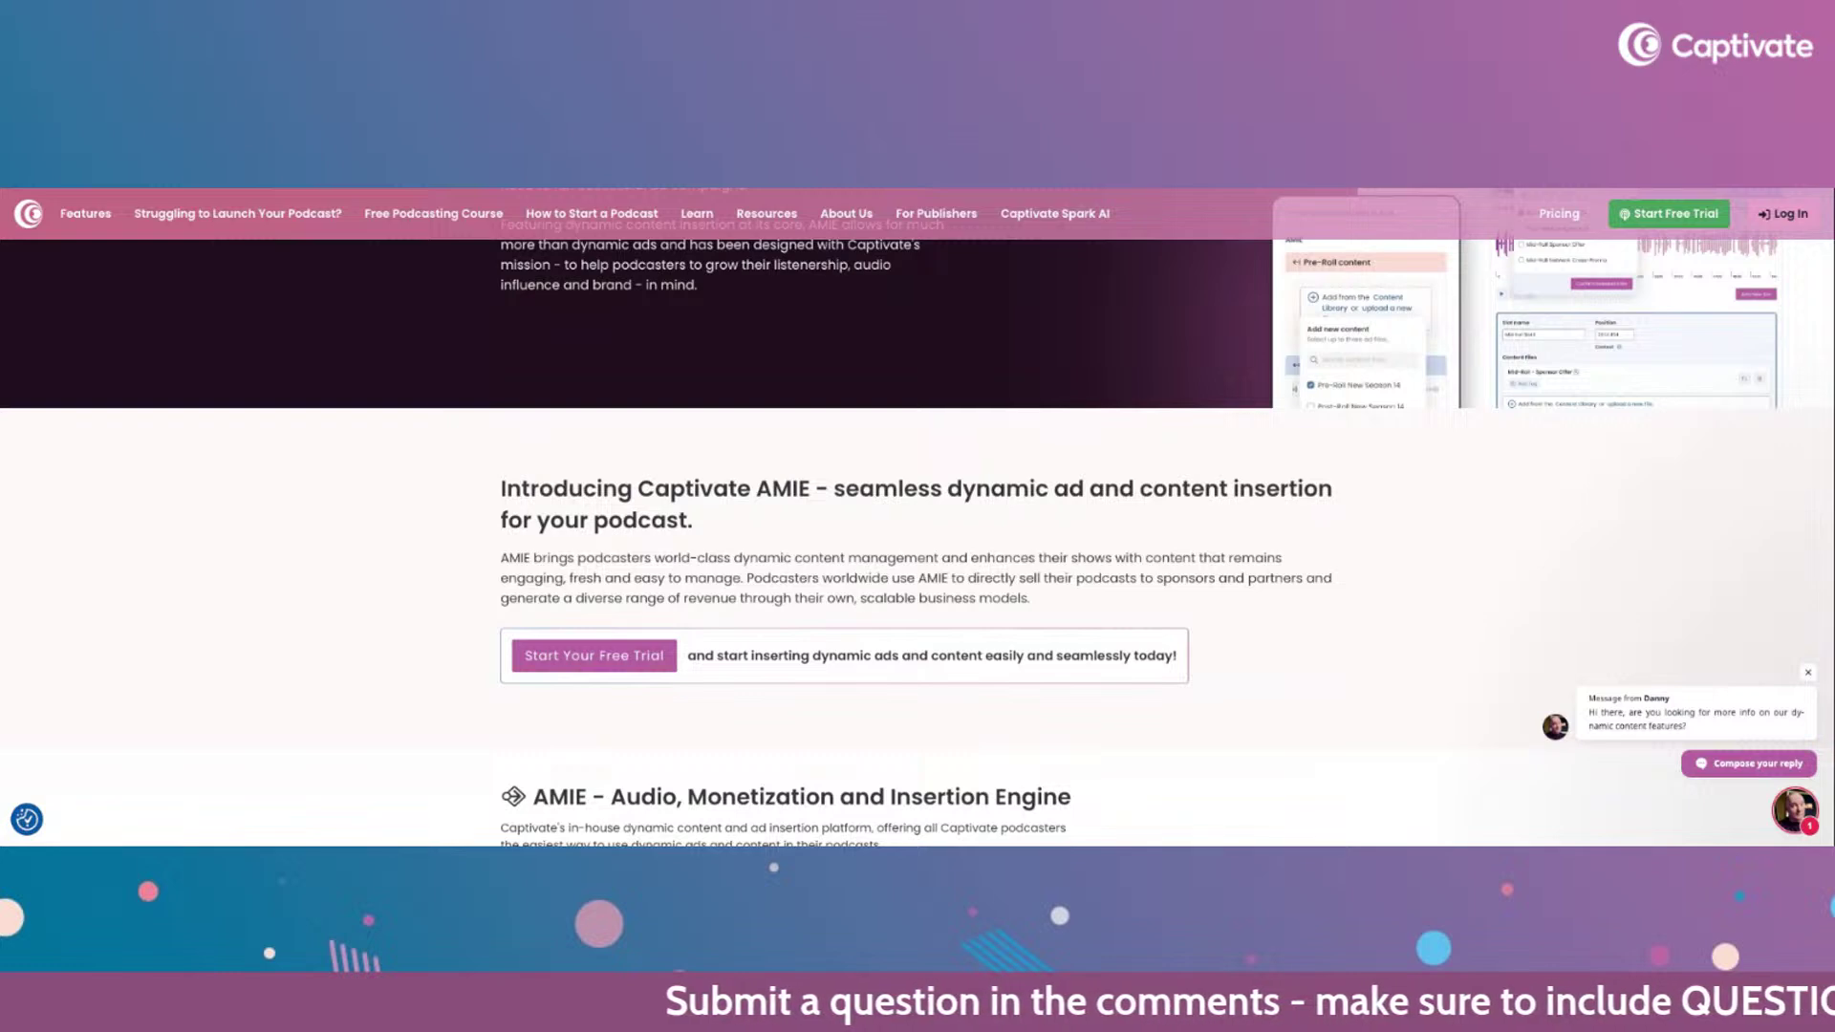
{"action": "scroll", "coordinate": [918, 516], "scroll_direction": "up", "scroll_amount": 3}
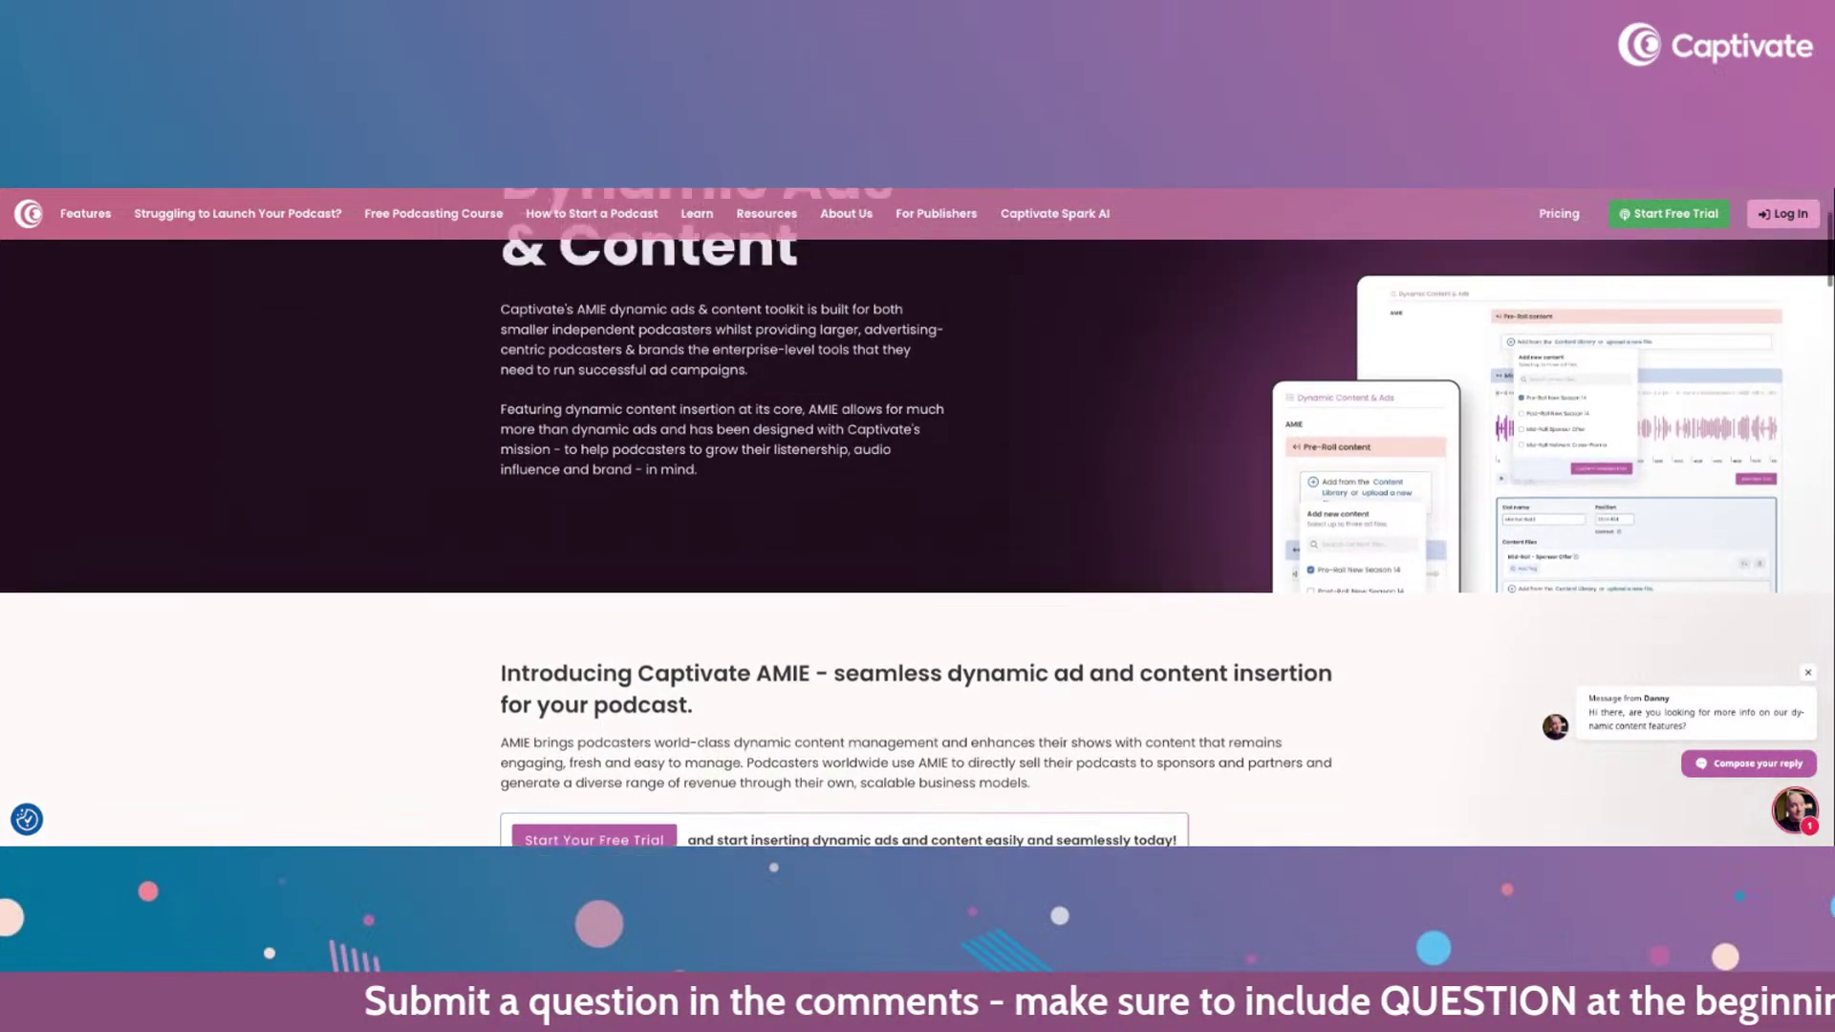
{"action": "scroll", "coordinate": [918, 516], "scroll_direction": "up", "scroll_amount": 1}
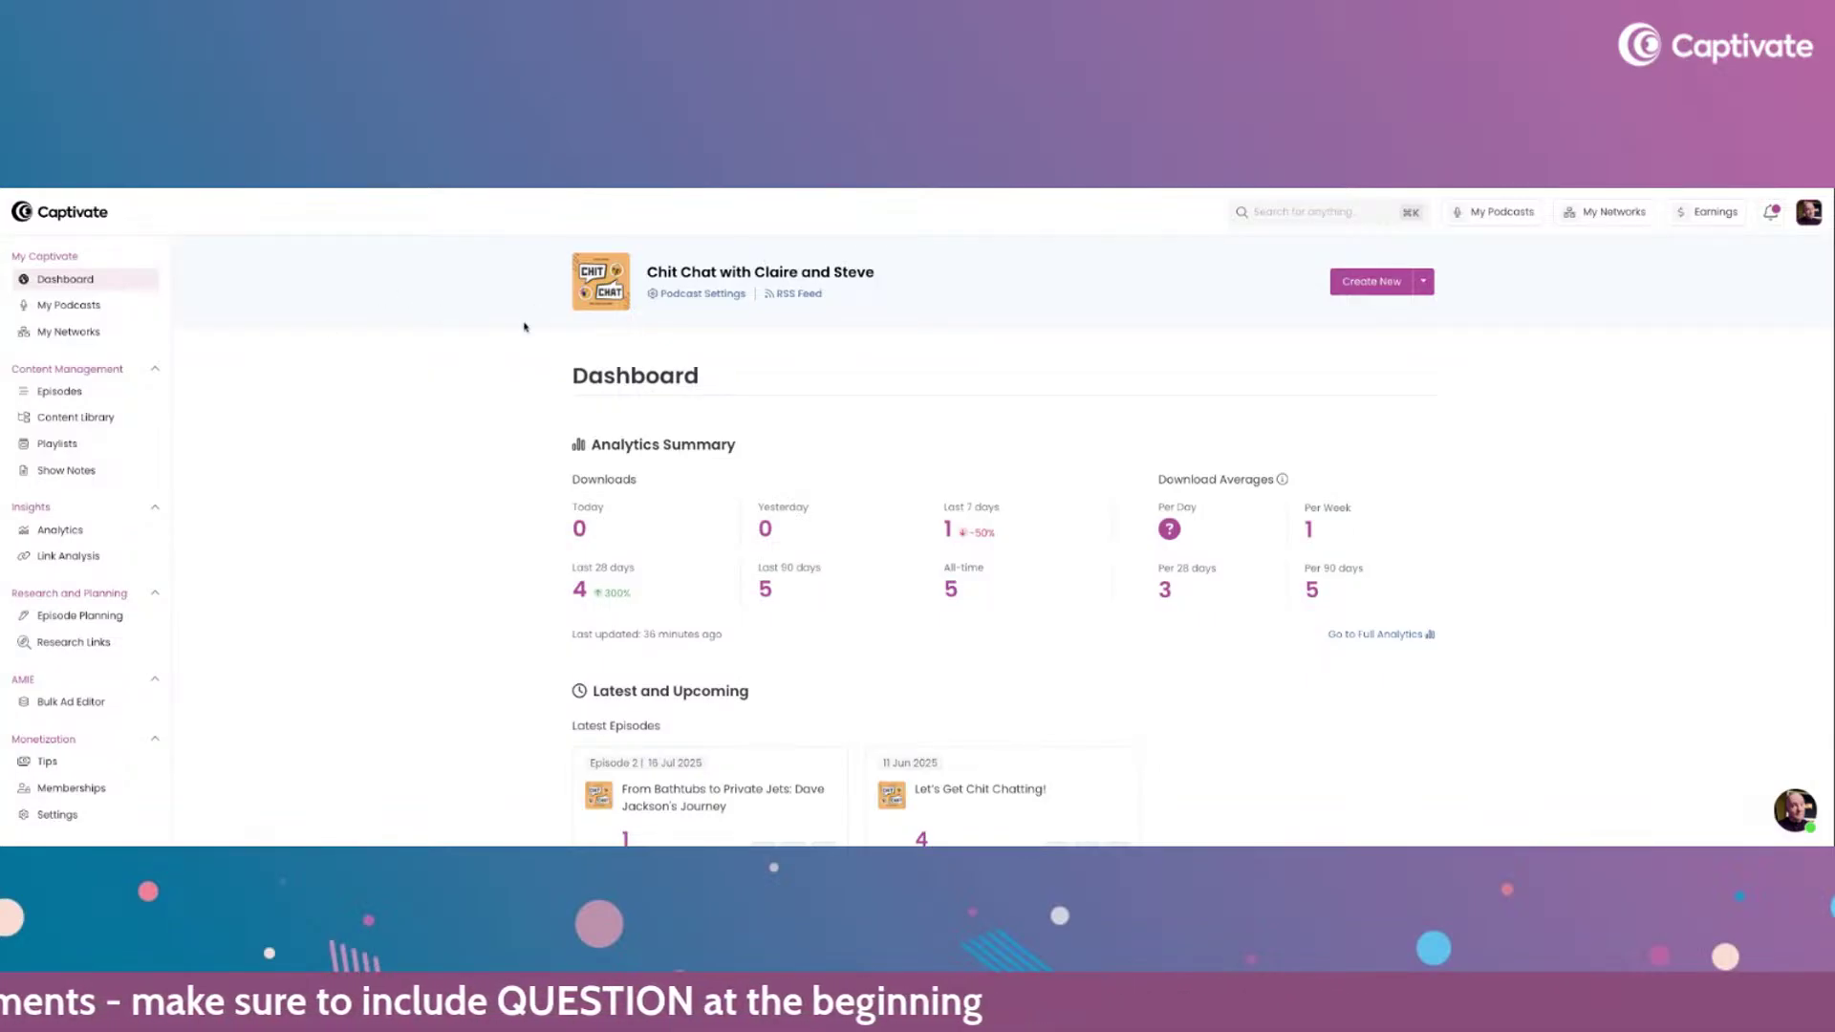
- Create a new episode and attach the last uploaded audio, Three Ways to Make Your Podcast Edits Sound Natural 1
{"action": "left_click", "coordinate": [1357, 287]}
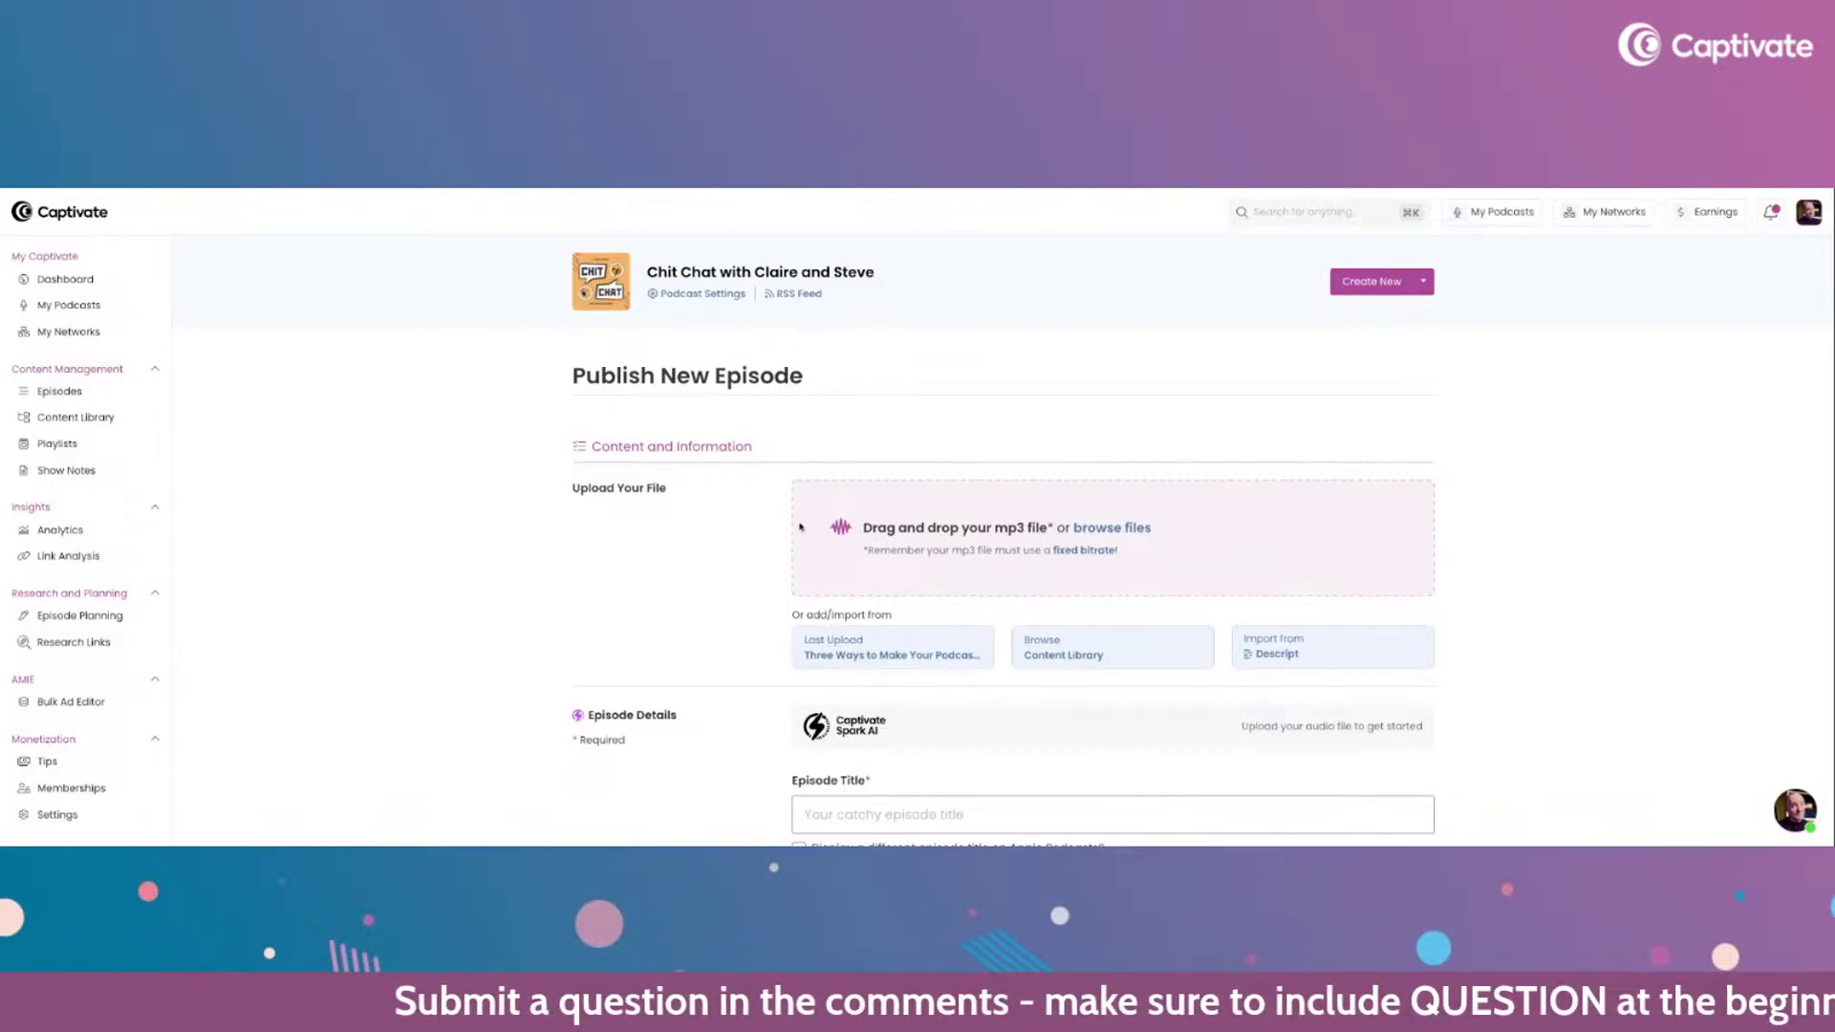
{"action": "left_click", "coordinate": [805, 650]}
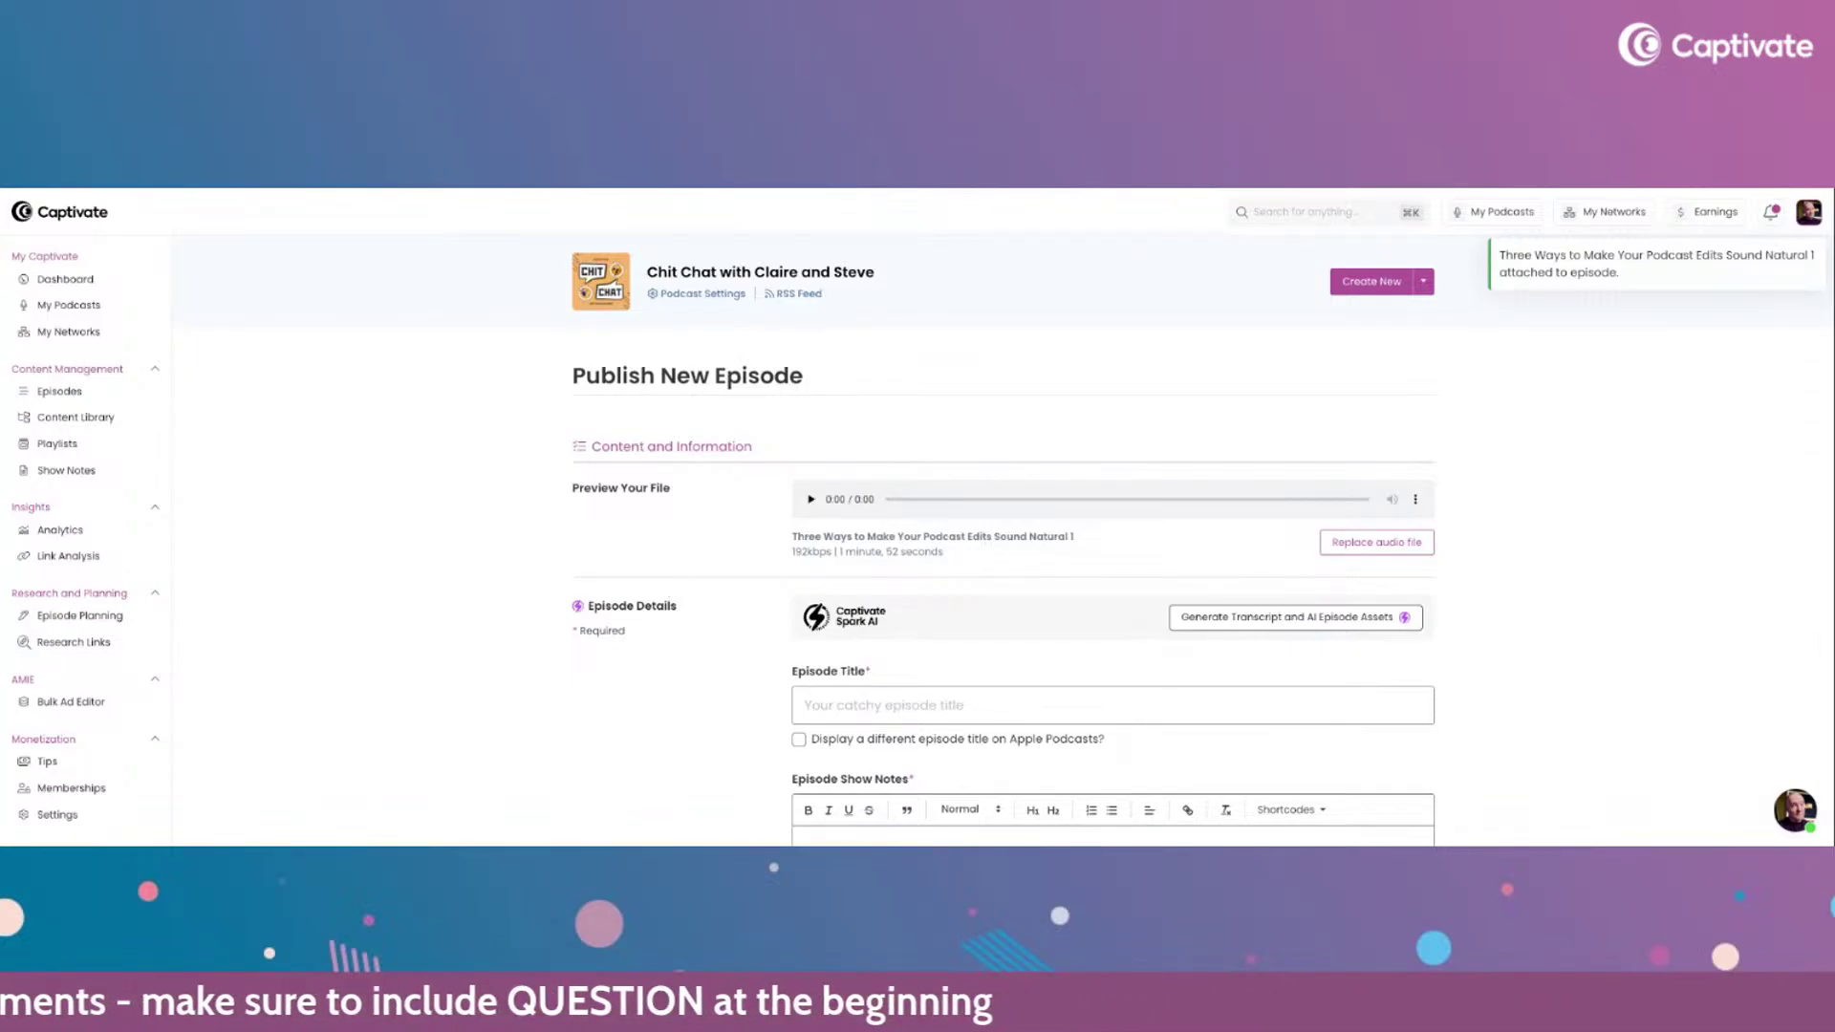
- Title the episode "Loveless Laundry, Cannon Calamities, and More with" plus the guest's full name, and enter placeholder show notes "gyuuyvuyvyuv"
{"action": "scroll", "coordinate": [833, 609], "scroll_direction": "down", "scroll_amount": 1}
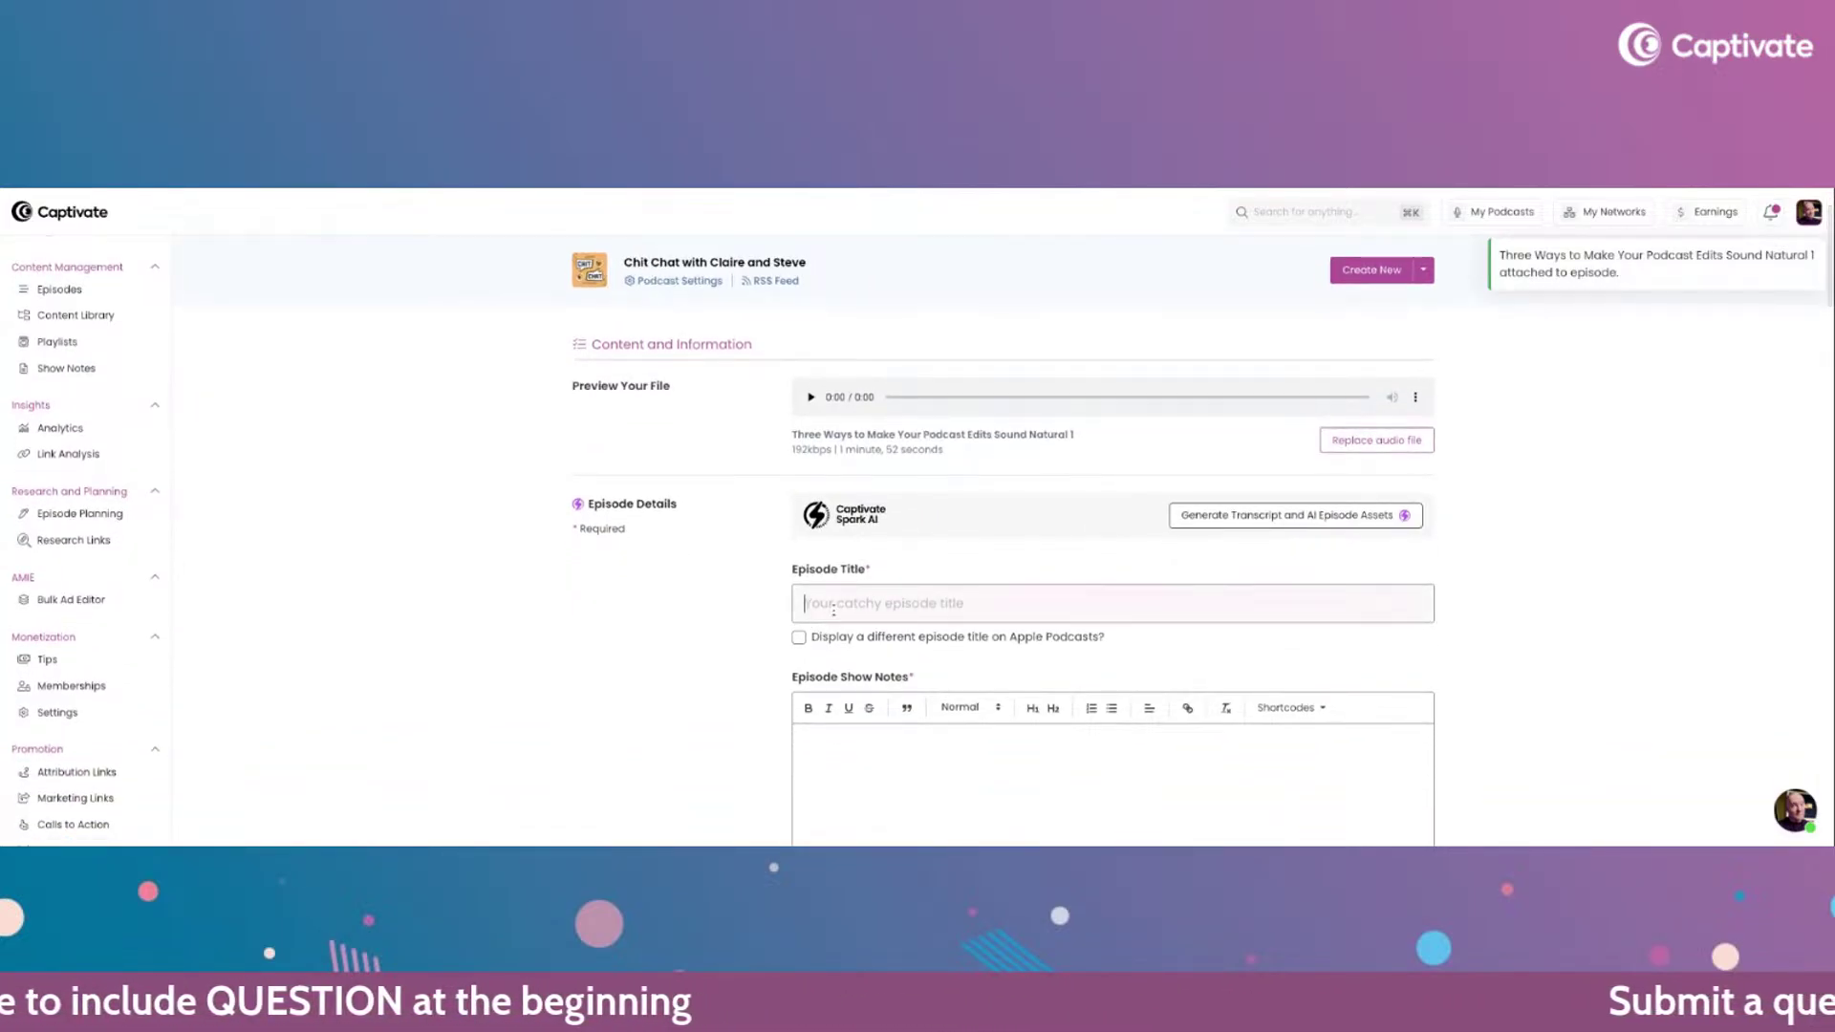
{"action": "left_click", "coordinate": [834, 609]}
{"action": "type", "text": "Loveless Laundry, Cannon Calamities, and More with Gini Dietrich"}
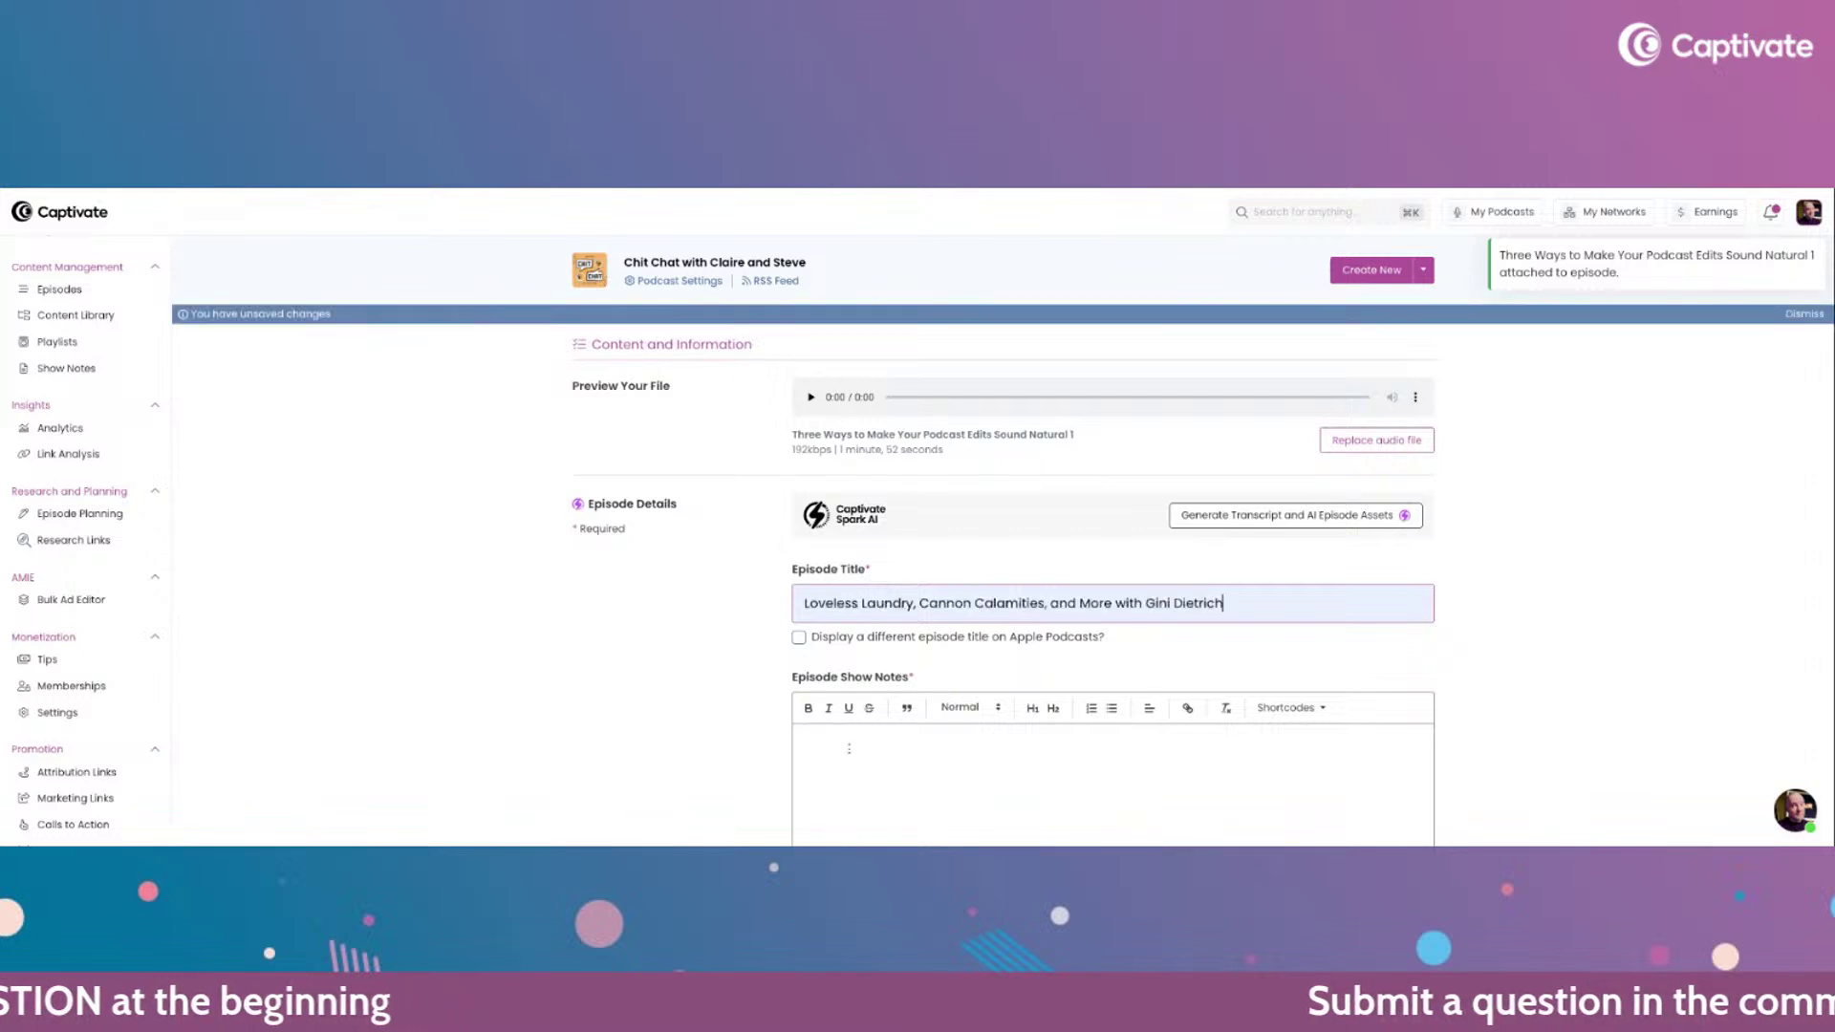
{"action": "type", "text": "gyuuyvuyvyuv"}
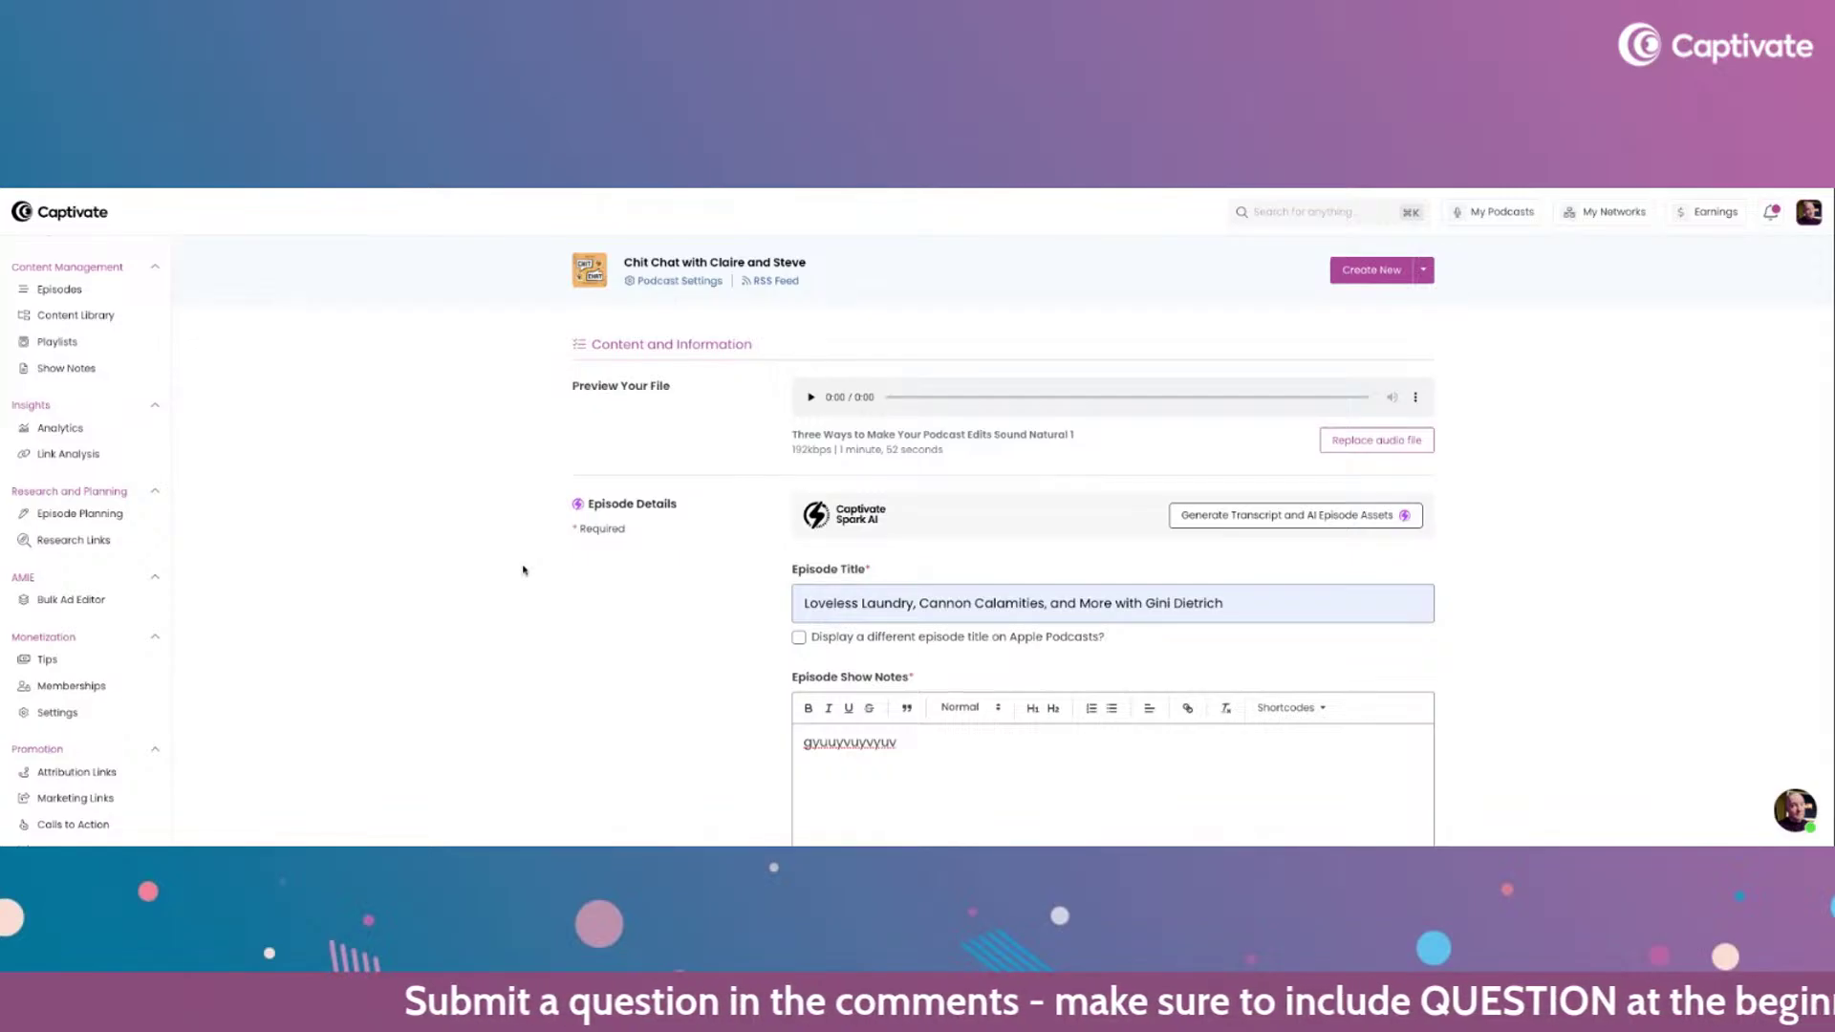
- Review the pre-roll, mid-roll and post-roll areas in the episode's Dynamic Content & Ads section
{"action": "scroll", "coordinate": [523, 571], "scroll_direction": "down", "scroll_amount": 5}
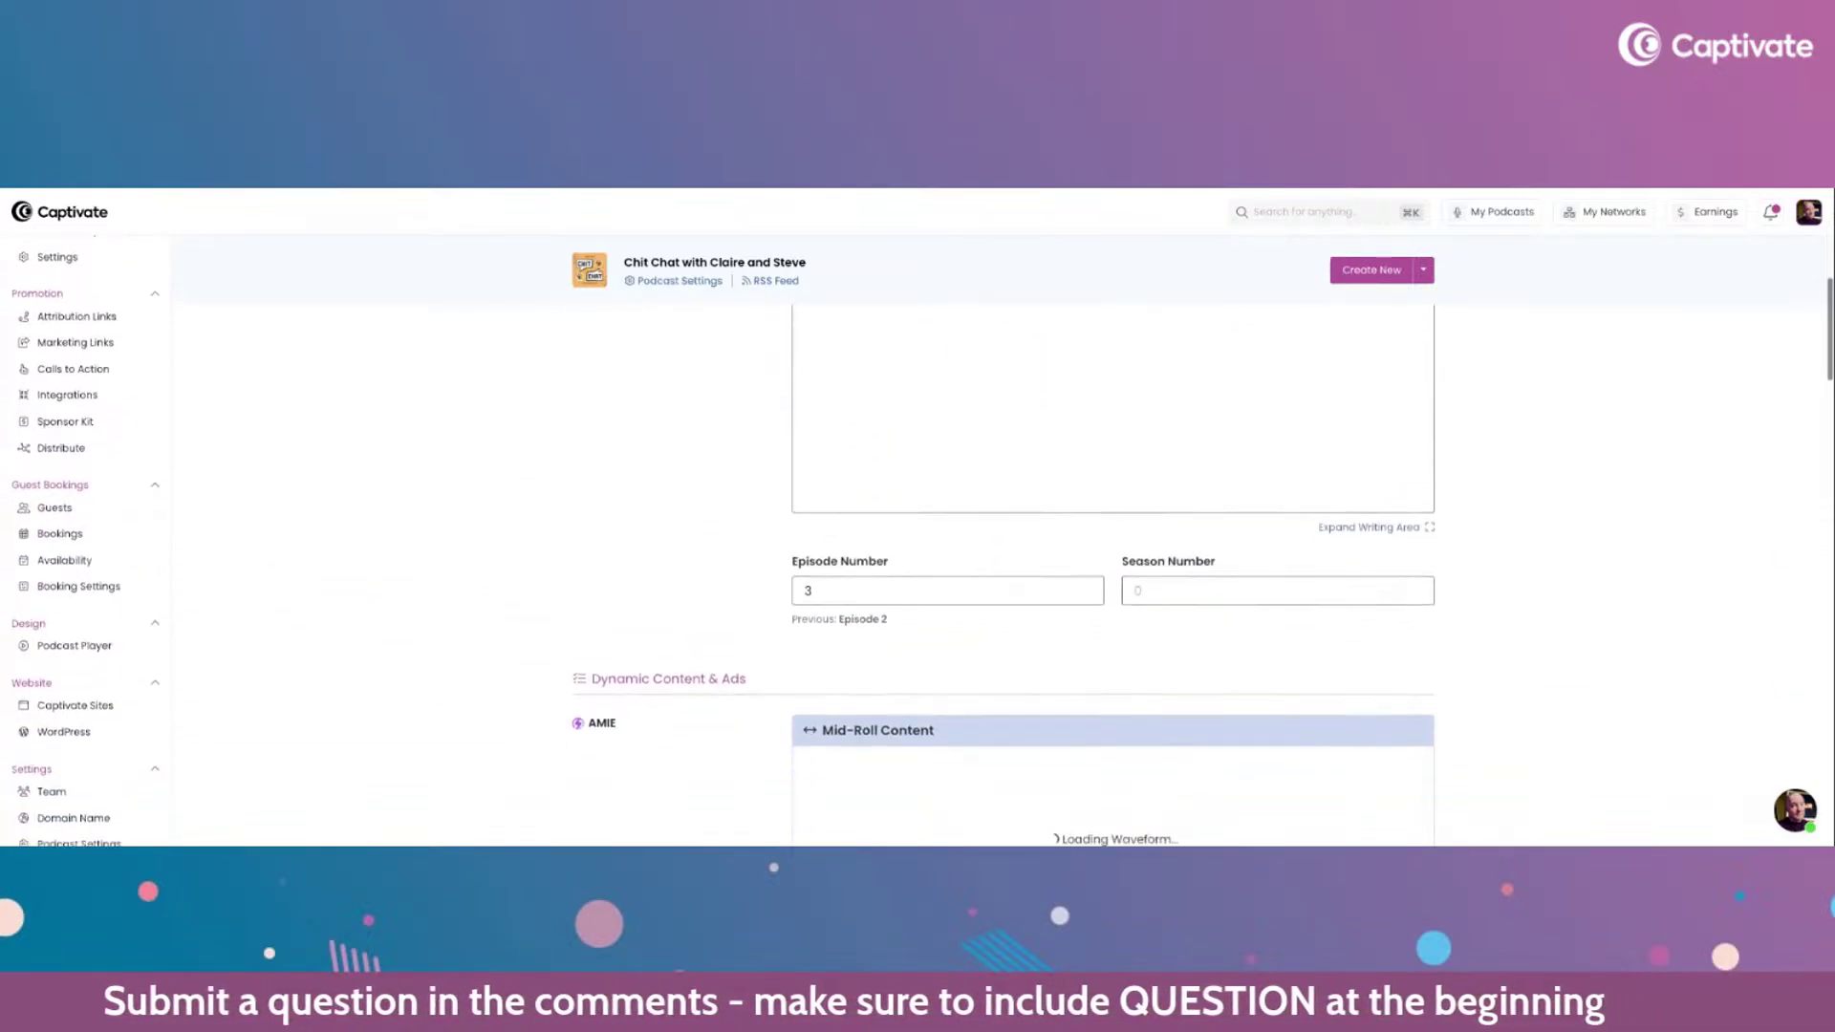
{"action": "scroll", "coordinate": [463, 571], "scroll_direction": "down", "scroll_amount": 2}
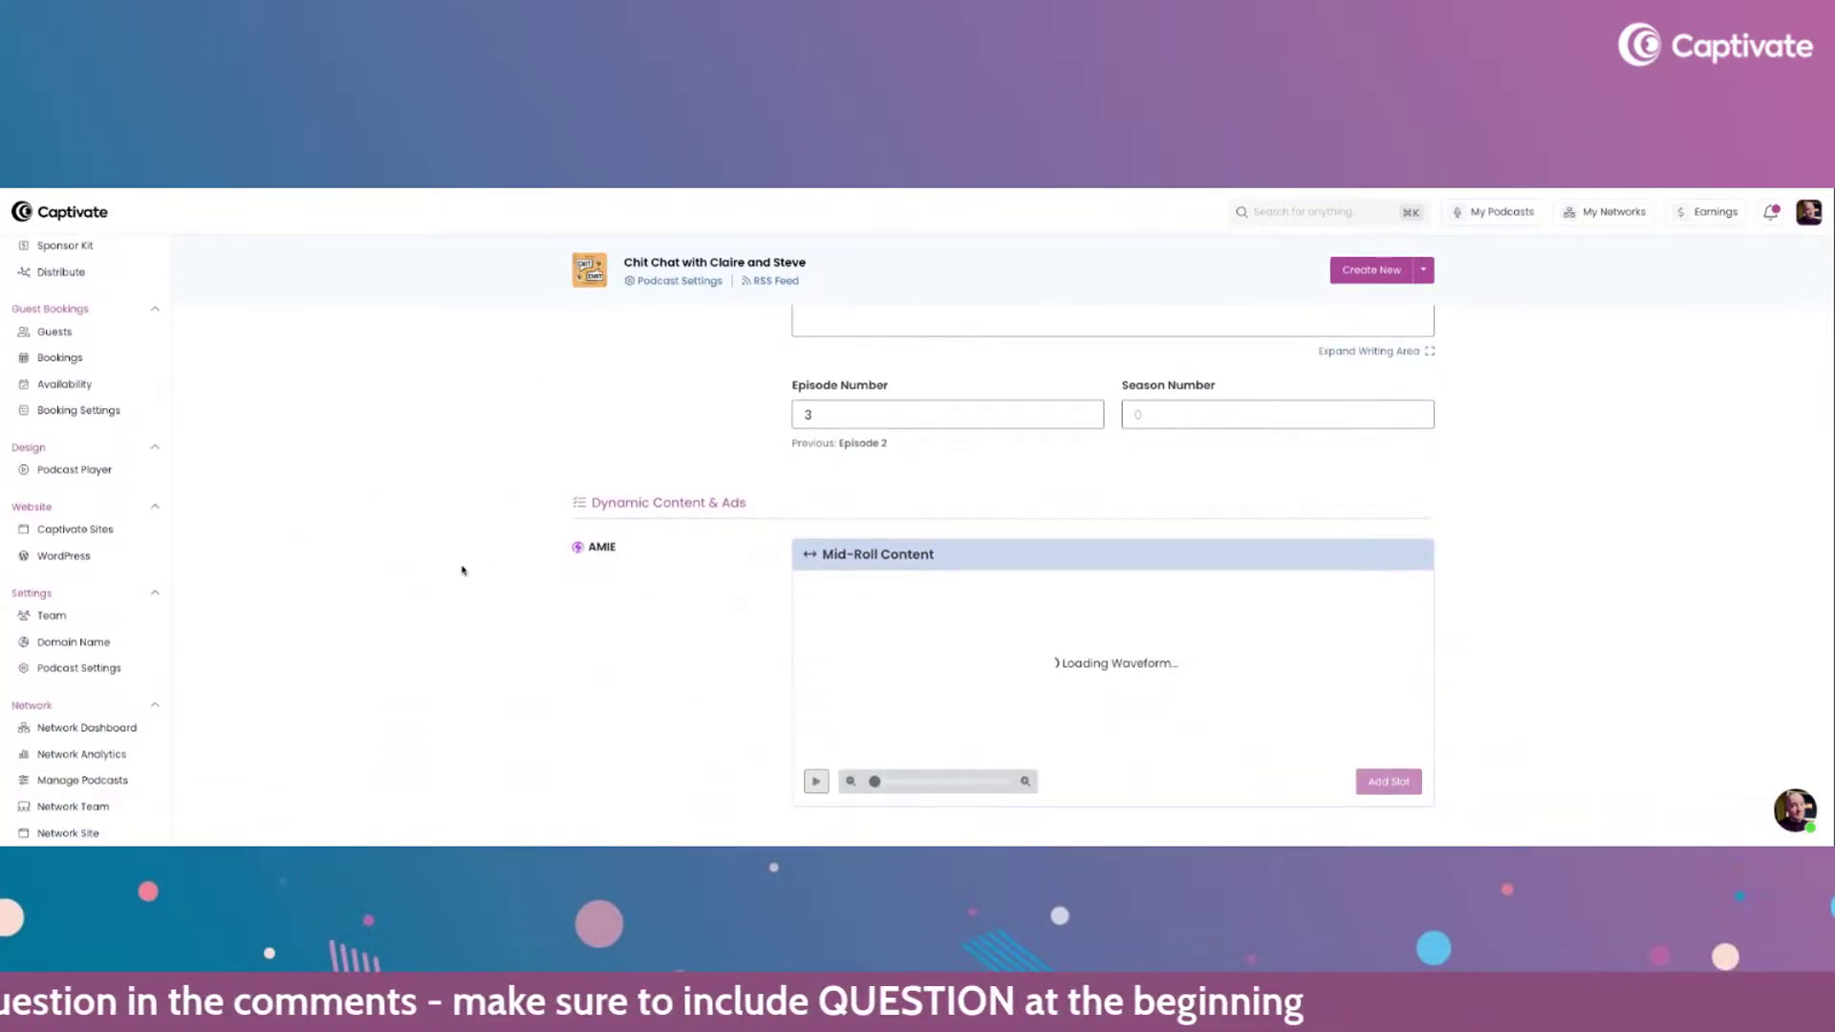
{"action": "scroll", "coordinate": [463, 570], "scroll_direction": "down", "scroll_amount": 1}
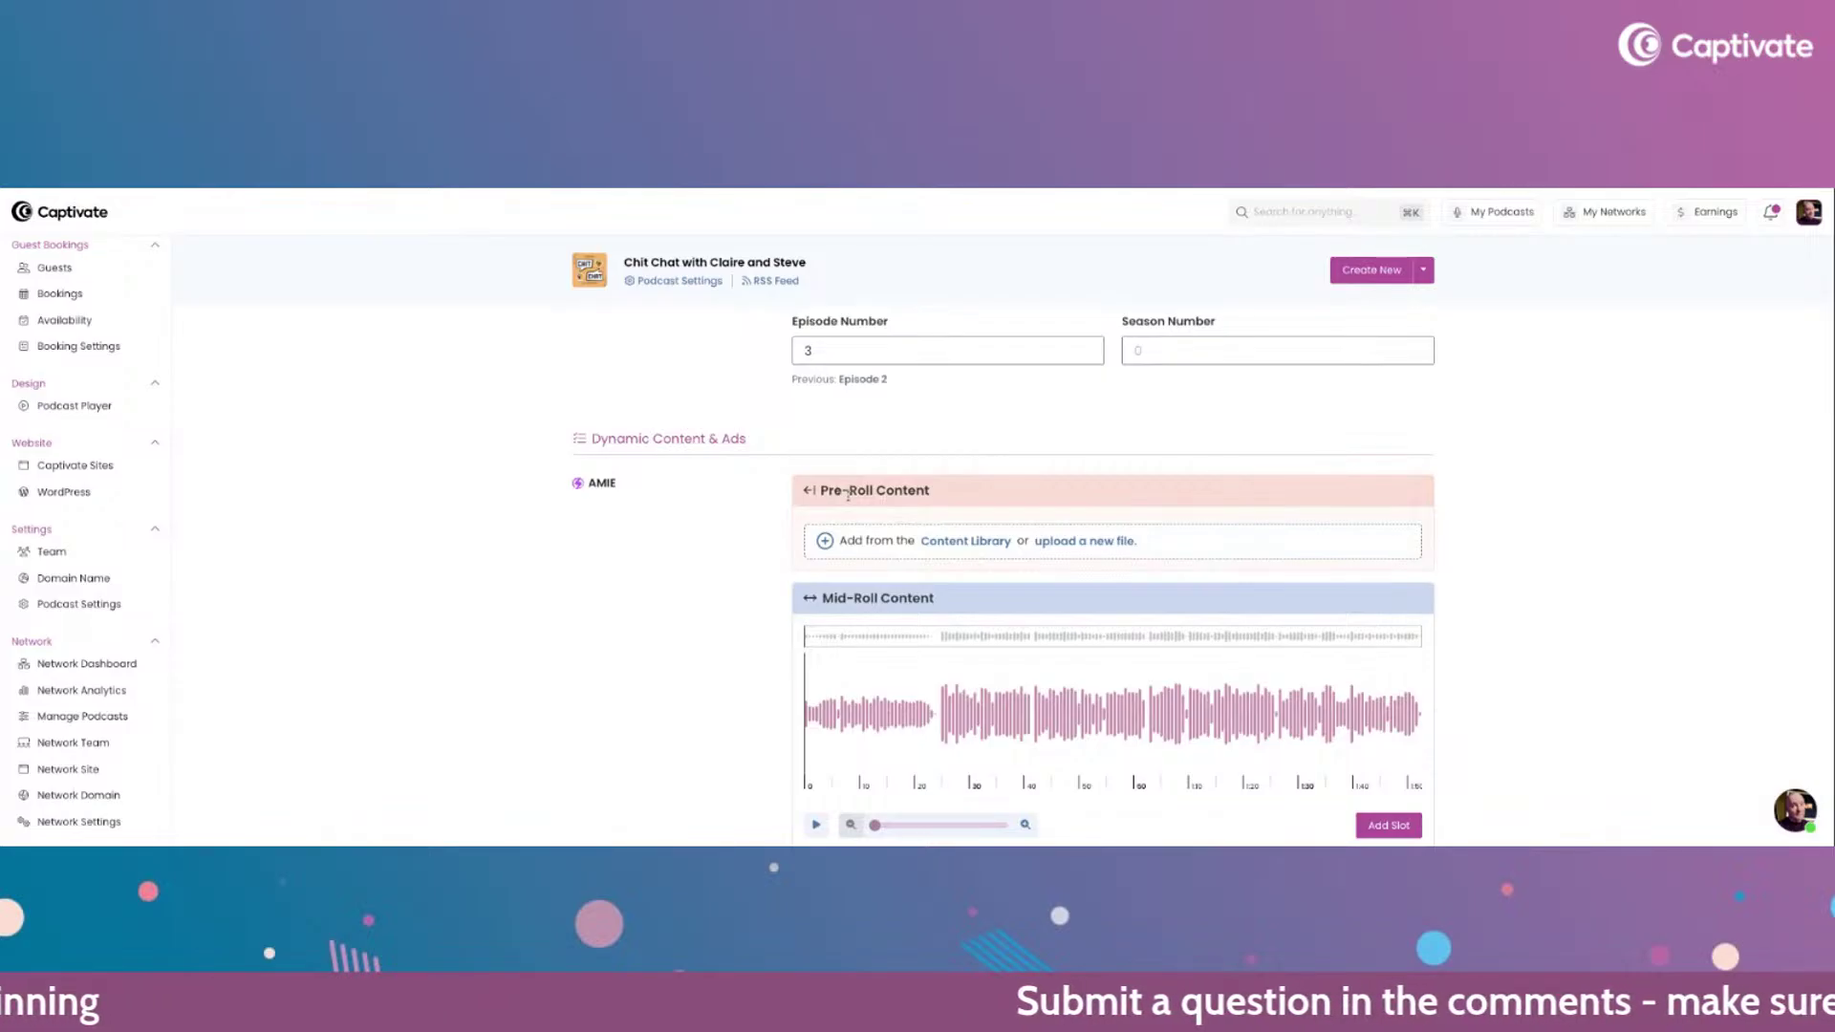
{"action": "scroll", "coordinate": [708, 516], "scroll_direction": "down", "scroll_amount": 3}
{"action": "scroll", "coordinate": [708, 516], "scroll_direction": "up", "scroll_amount": 2}
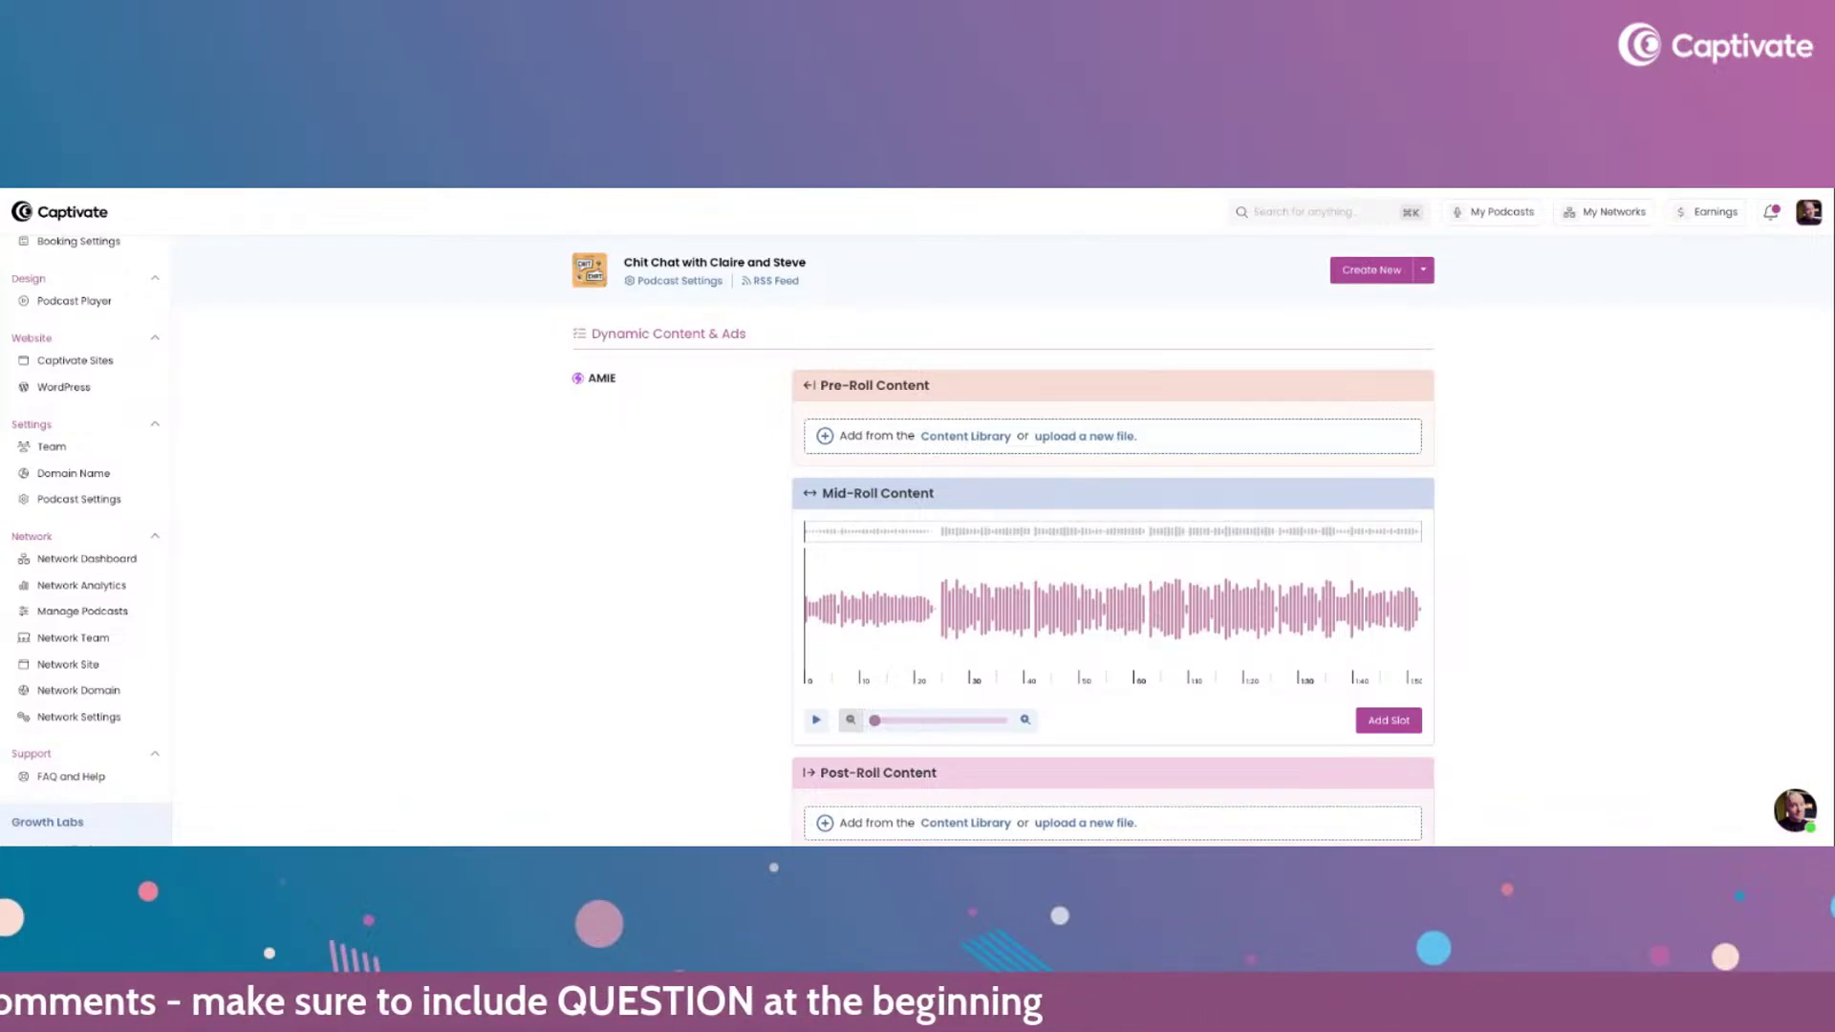
{"action": "scroll", "coordinate": [692, 530], "scroll_direction": "down", "scroll_amount": 1}
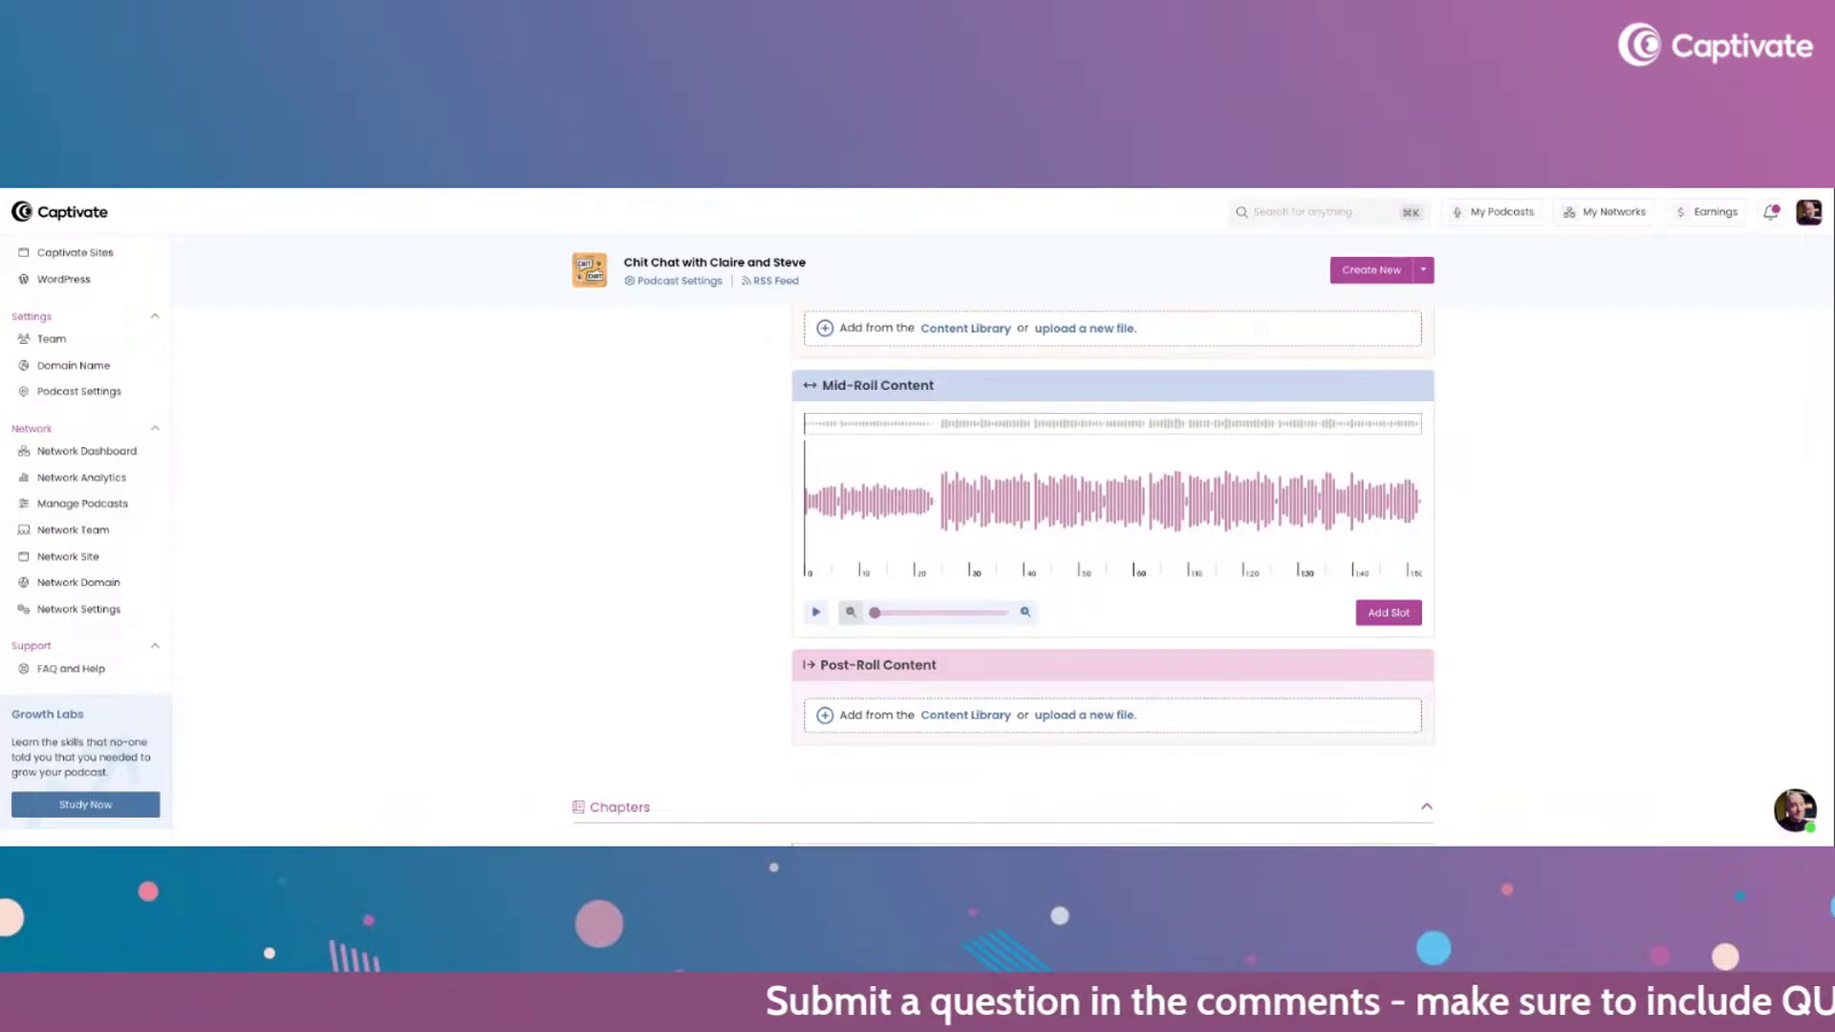
{"action": "scroll", "coordinate": [917, 545], "scroll_direction": "up", "scroll_amount": 2}
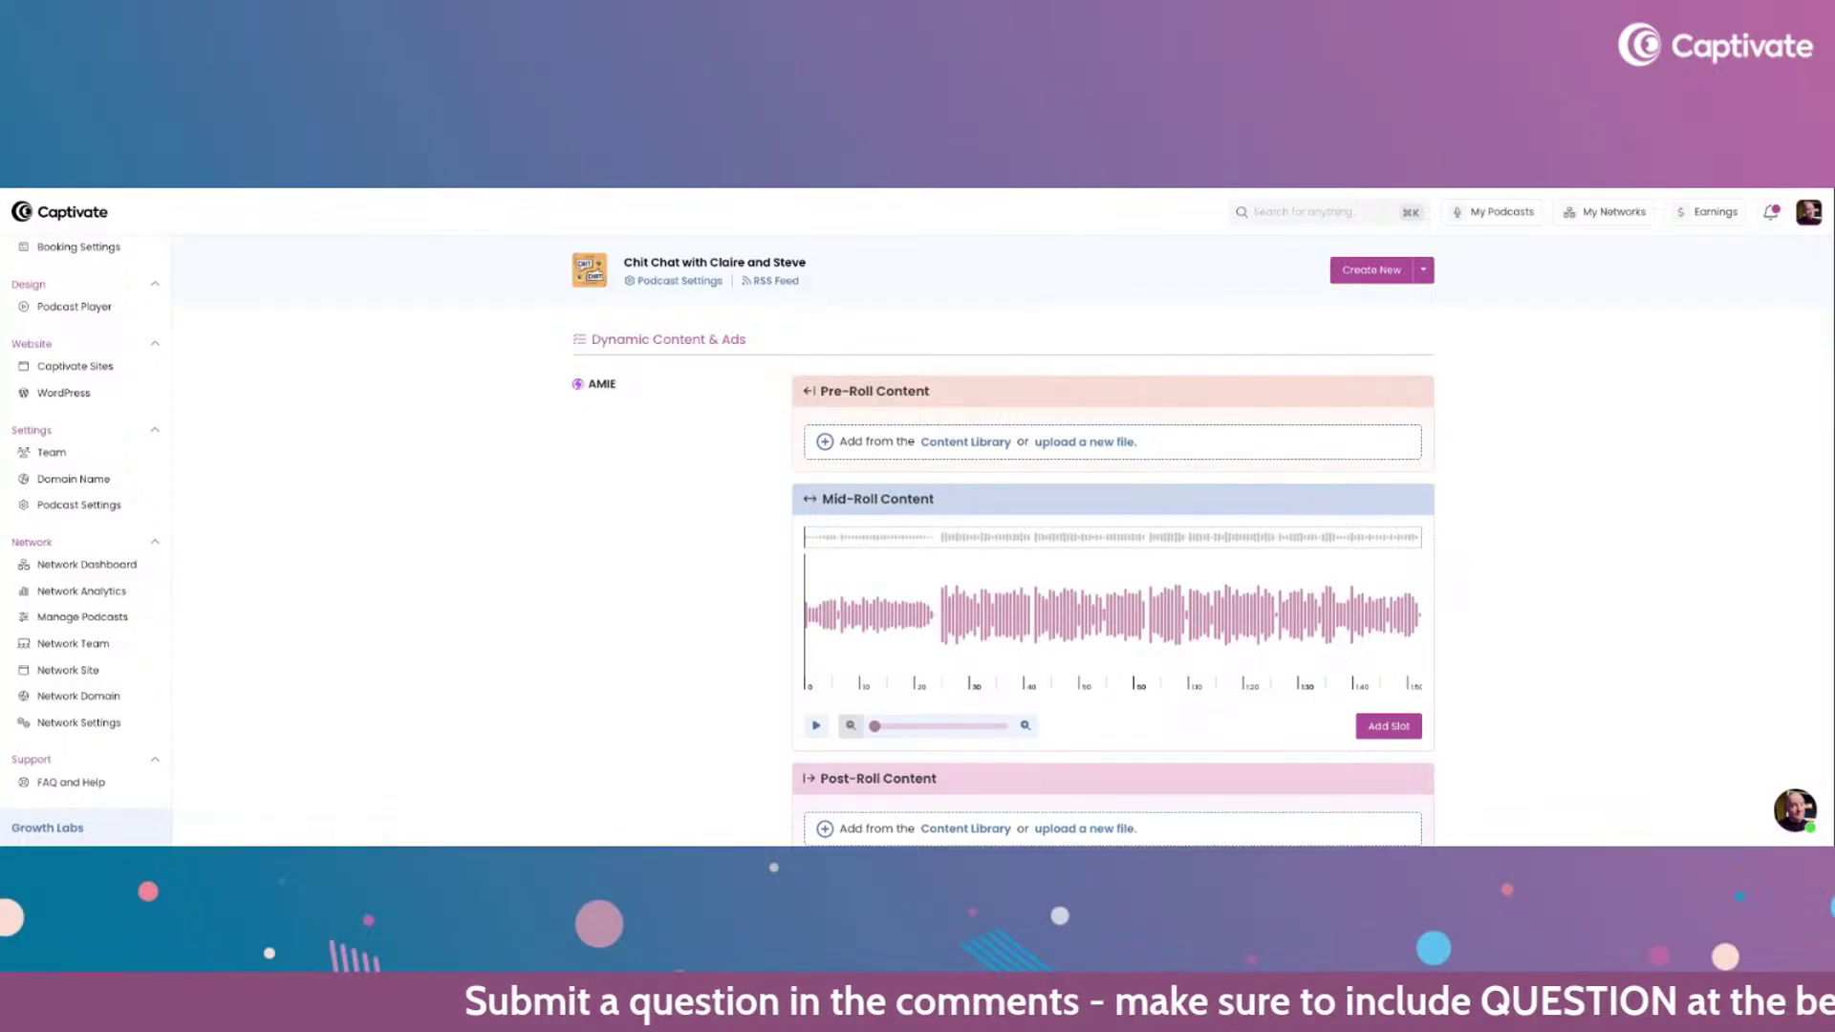
{"action": "scroll", "coordinate": [636, 407], "scroll_direction": "down", "scroll_amount": 1}
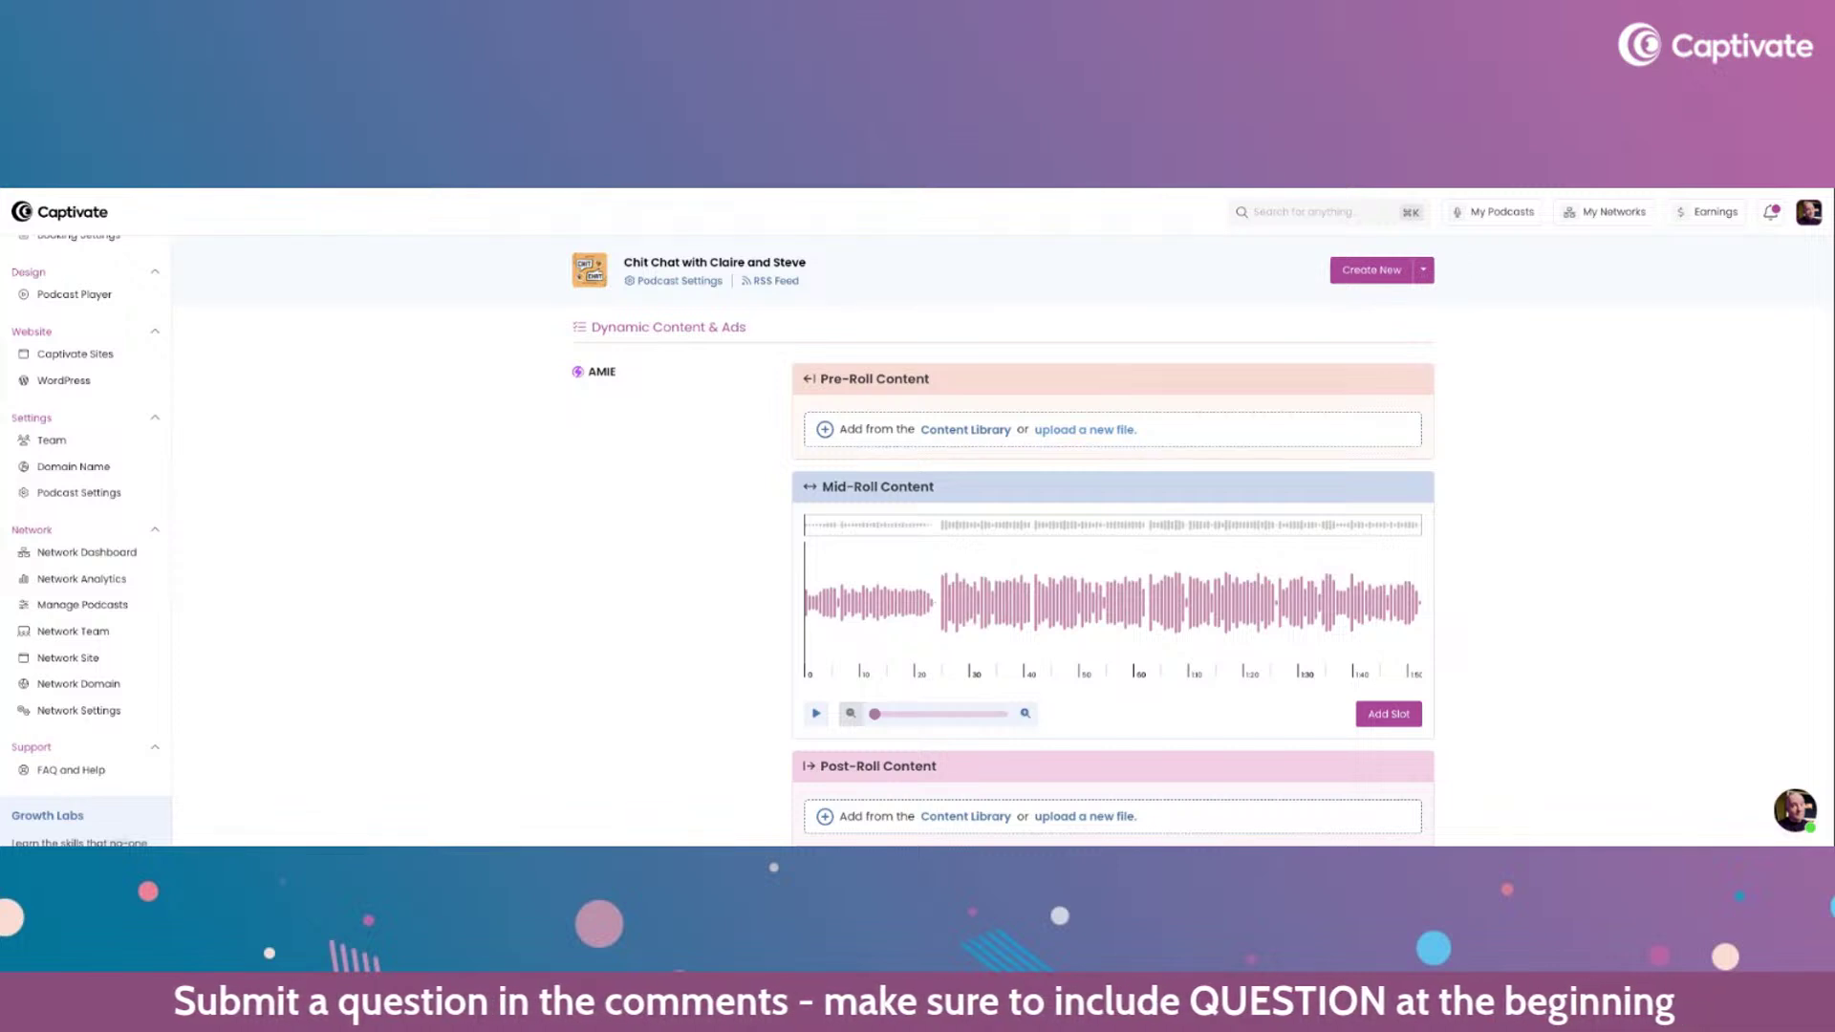
- Upload Be a Better Podcaster trailer.mp3 as a new pre-roll file and set its type to Trailer Swap
{"action": "left_click", "coordinate": [1085, 429]}
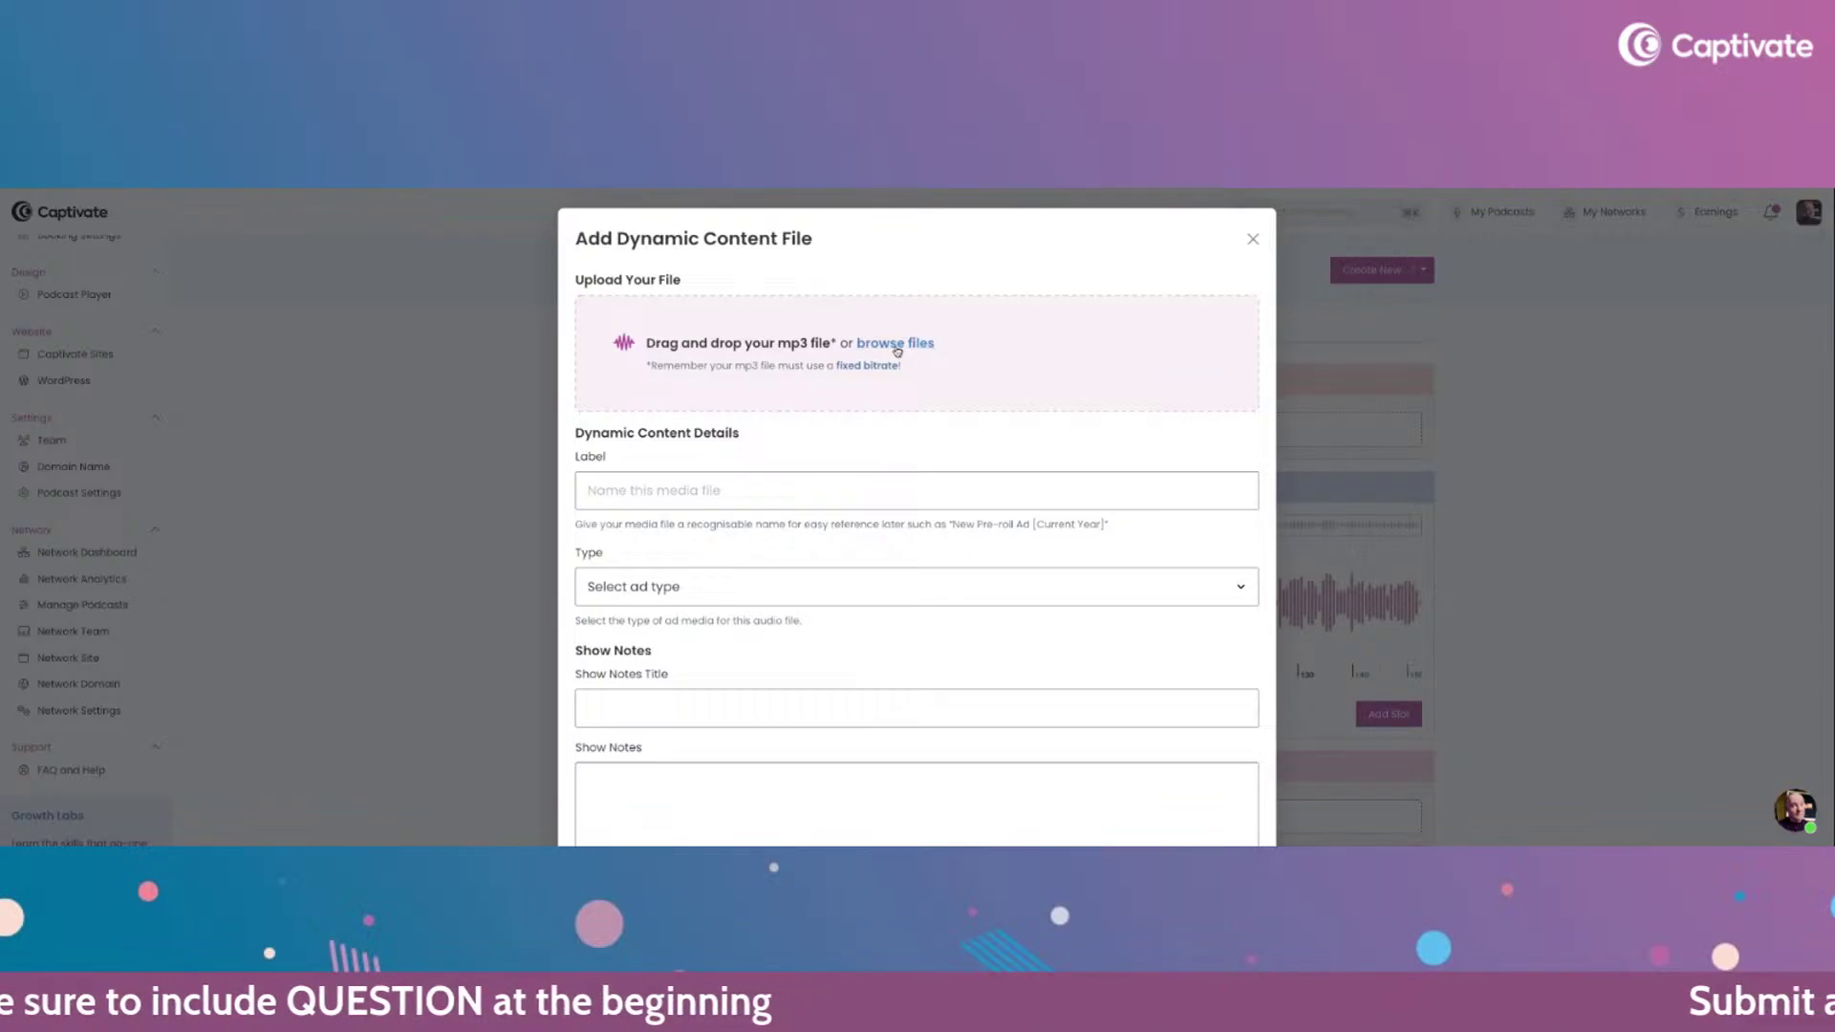
{"action": "left_click", "coordinate": [896, 346]}
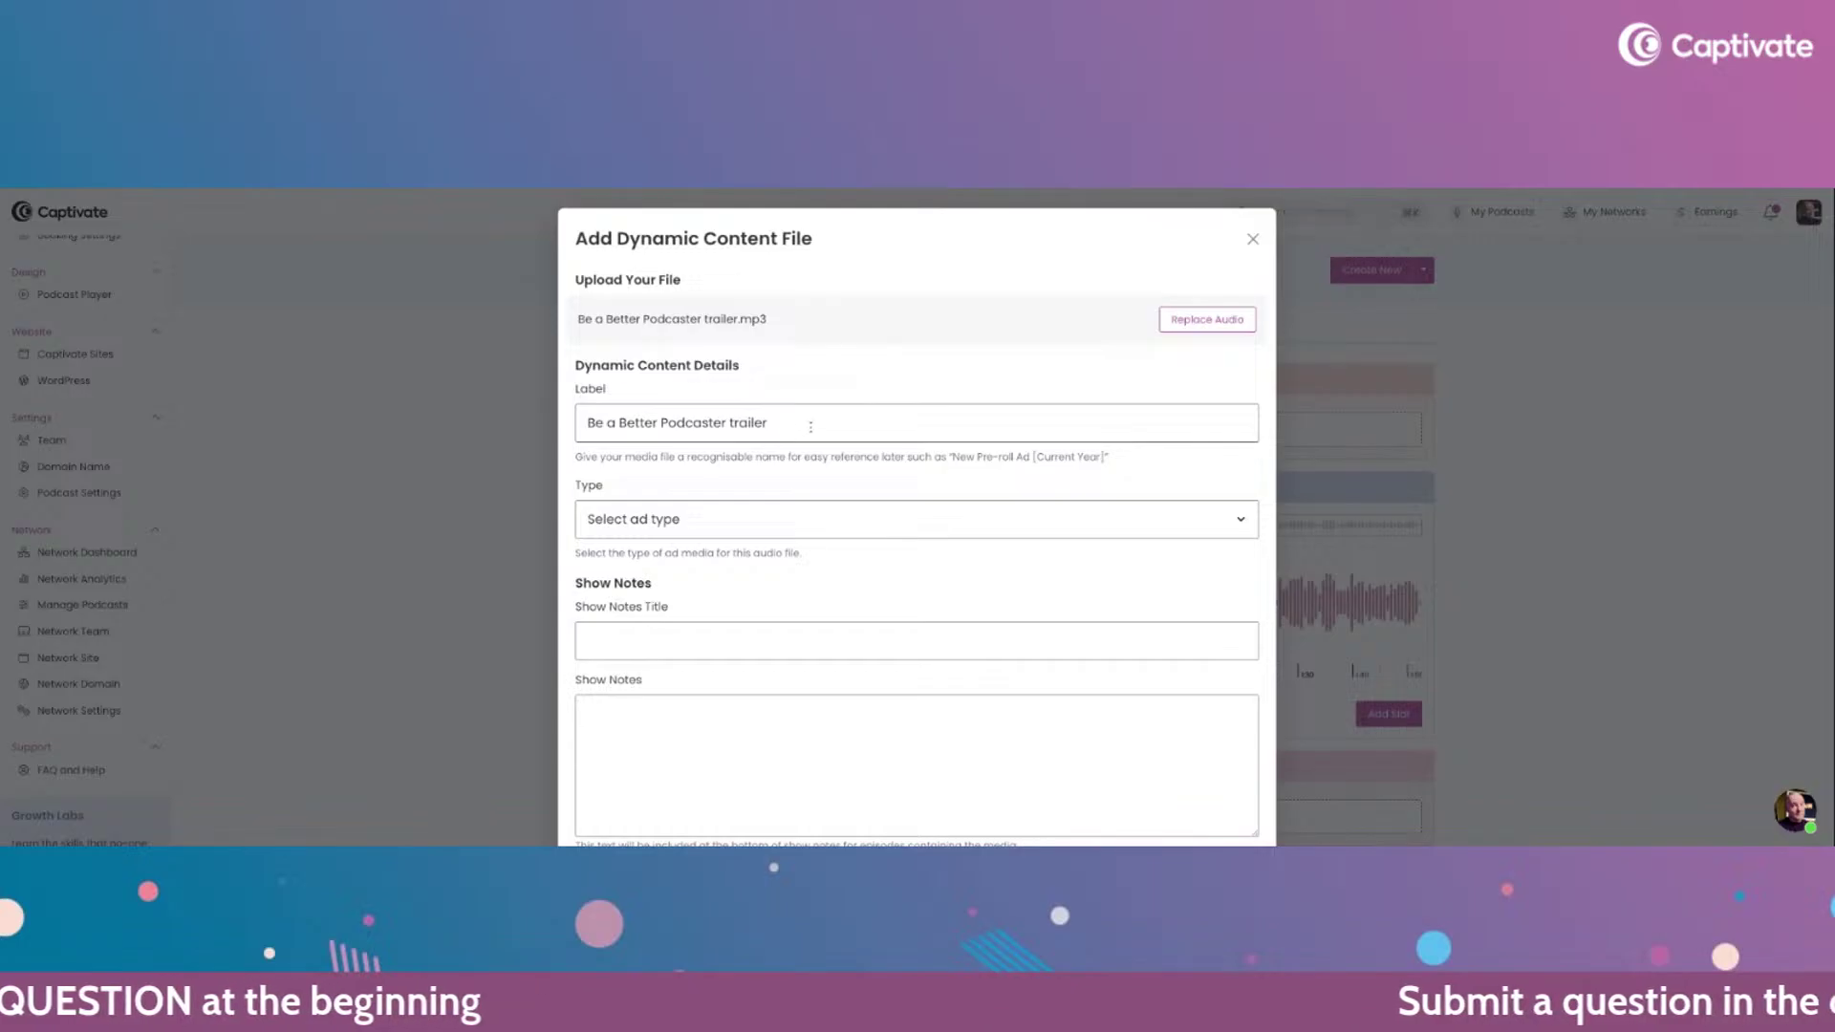
{"action": "left_click", "coordinate": [811, 427]}
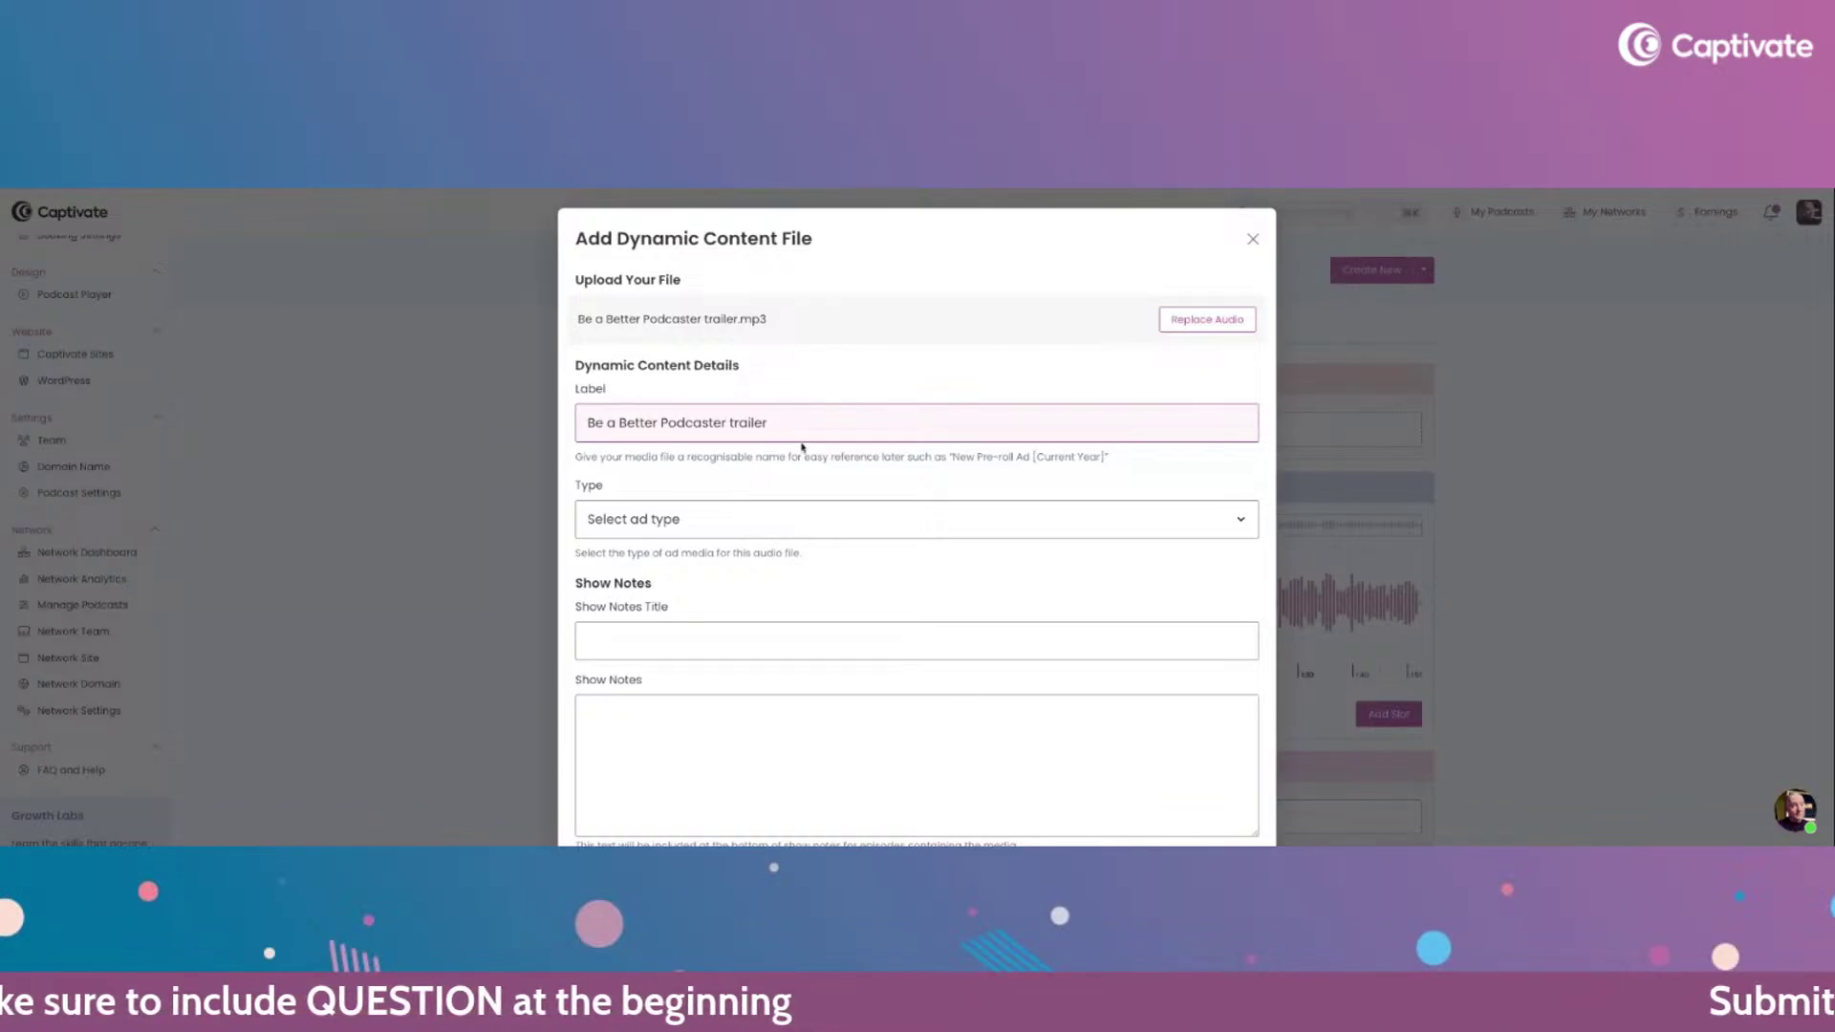
{"action": "scroll", "coordinate": [775, 507], "scroll_direction": "down", "scroll_amount": 1}
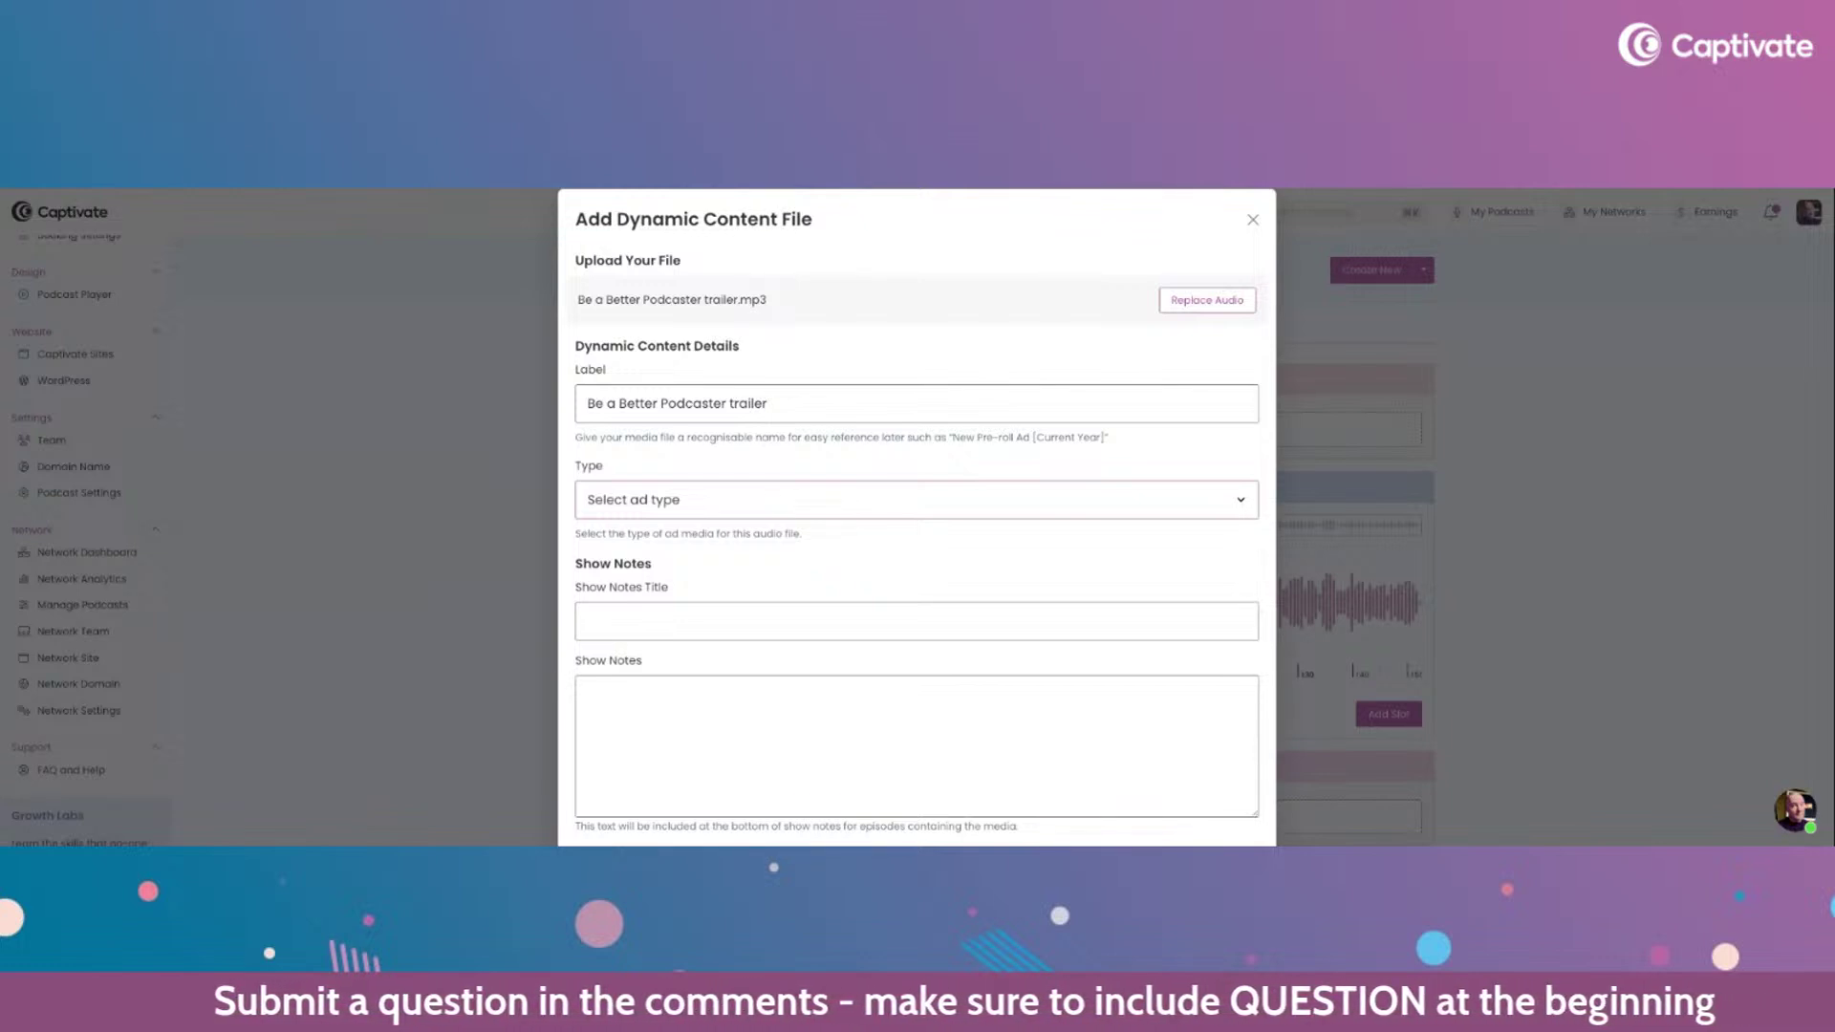
{"action": "left_click", "coordinate": [606, 549]}
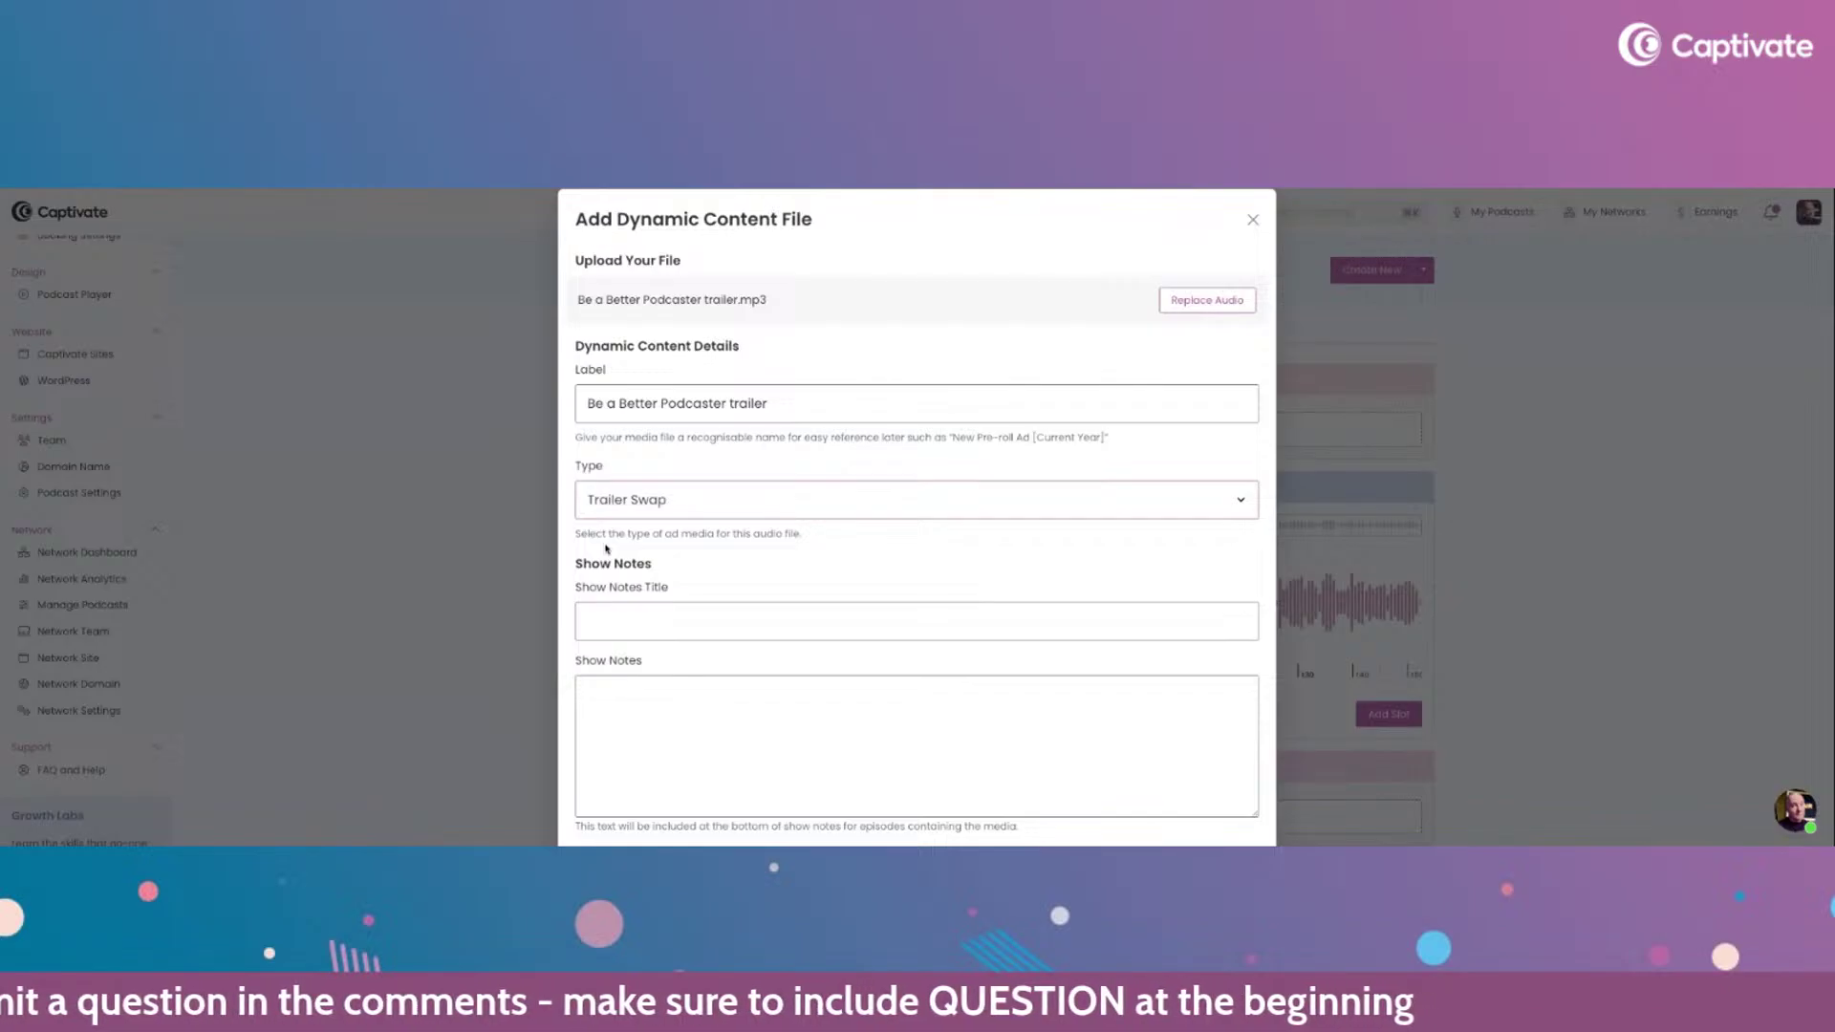
- Set the dynamic content's show notes title to "brand a" and enter the placeholder show notes "vvtvtyvtyvftyftyftyffytty"
{"action": "scroll", "coordinate": [669, 553], "scroll_direction": "down", "scroll_amount": 2}
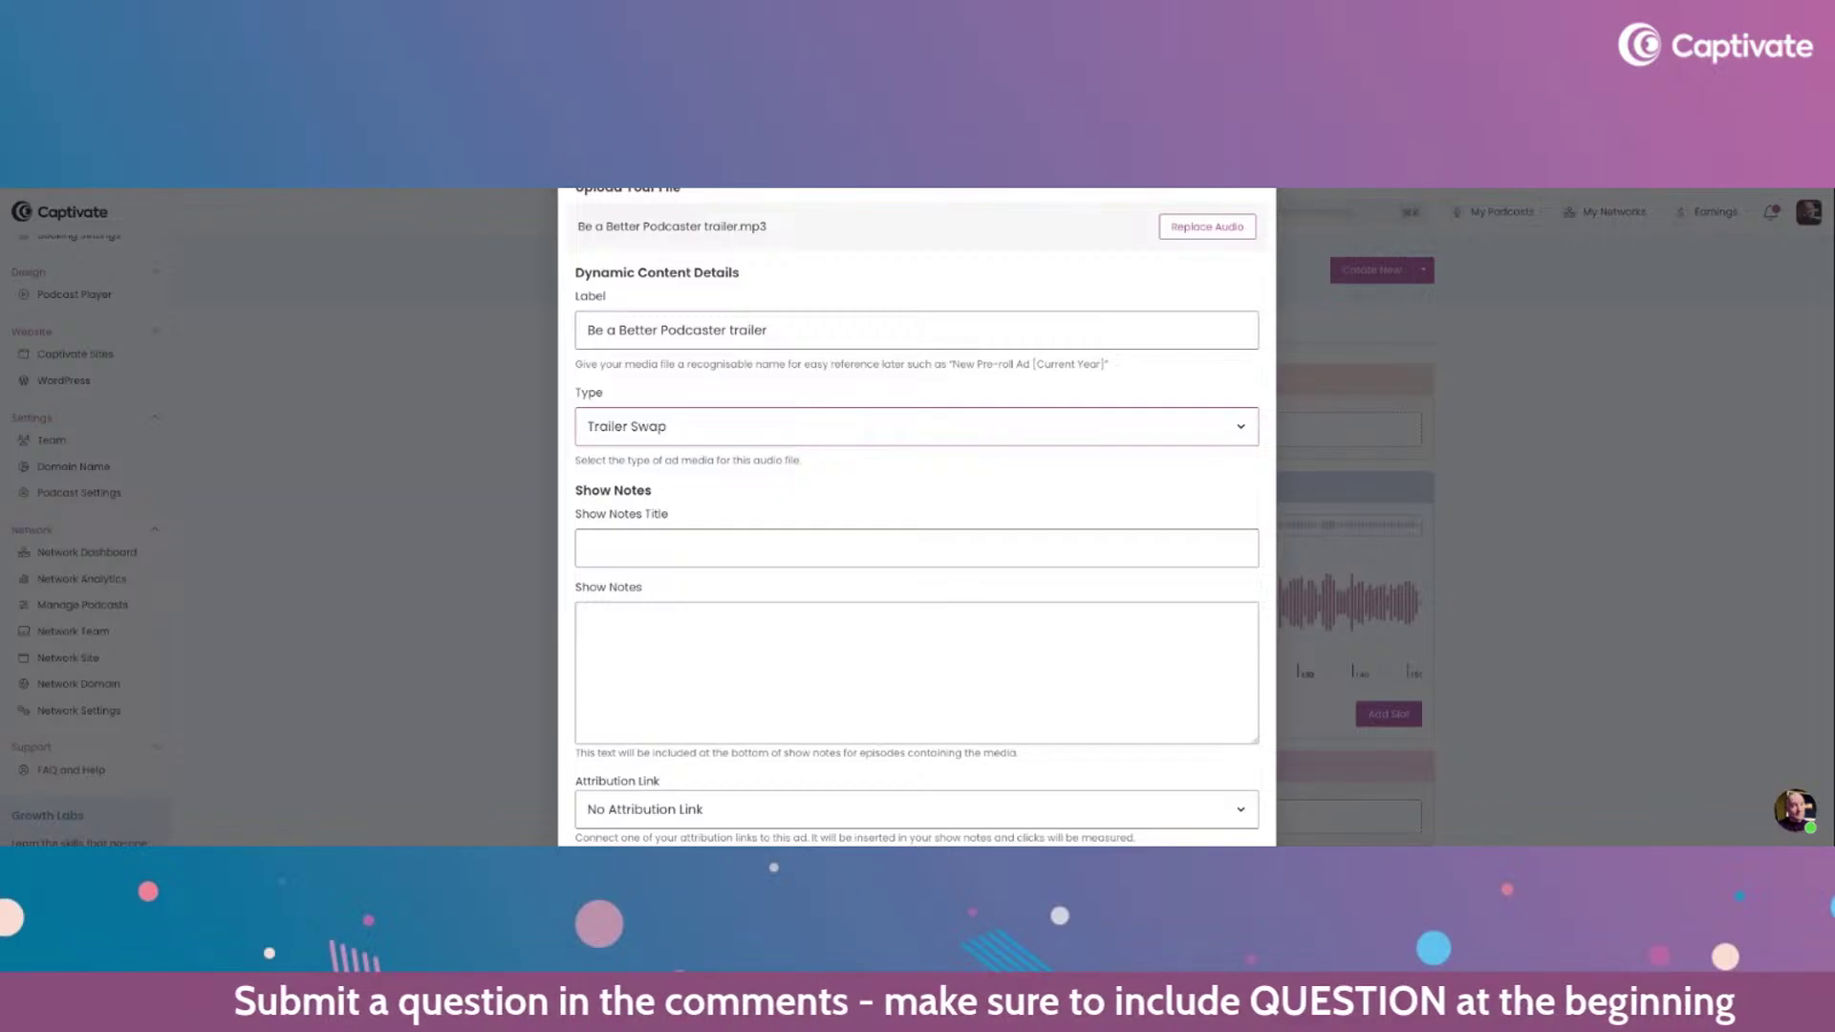
{"action": "left_click", "coordinate": [682, 549]}
{"action": "type", "text": "b"}
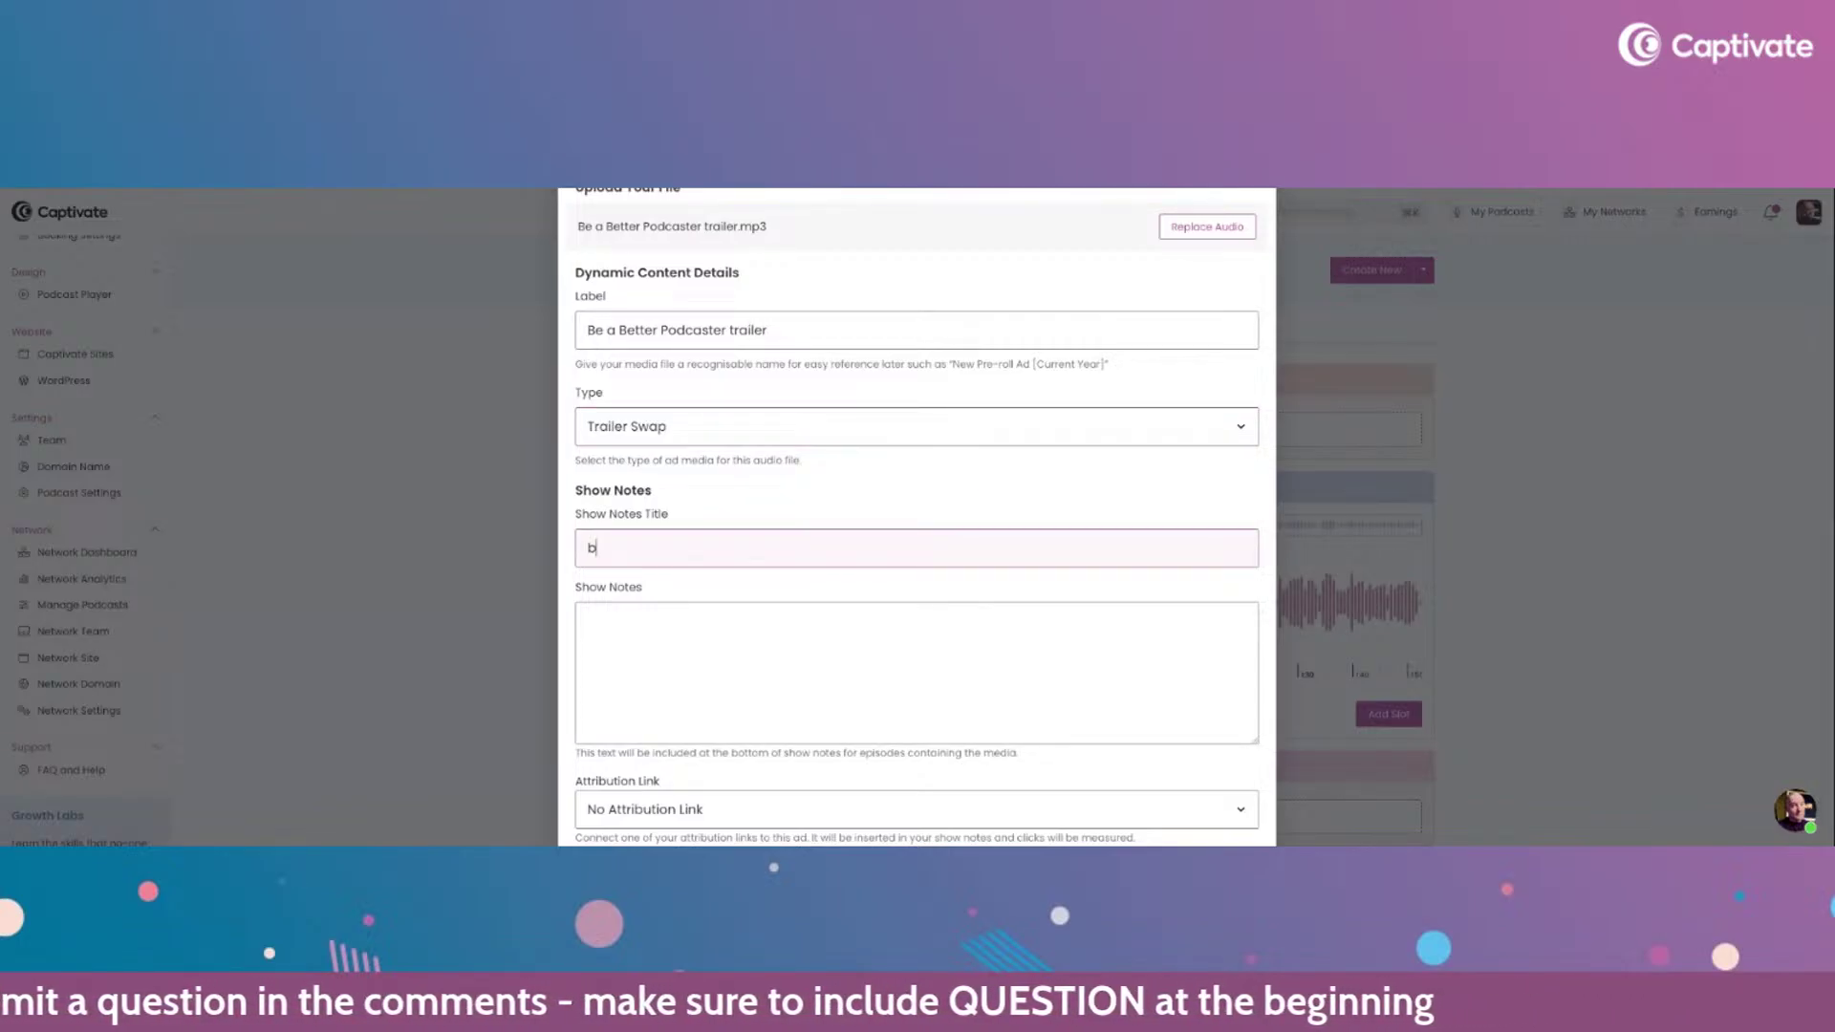
{"action": "type", "text": "randoandca"}
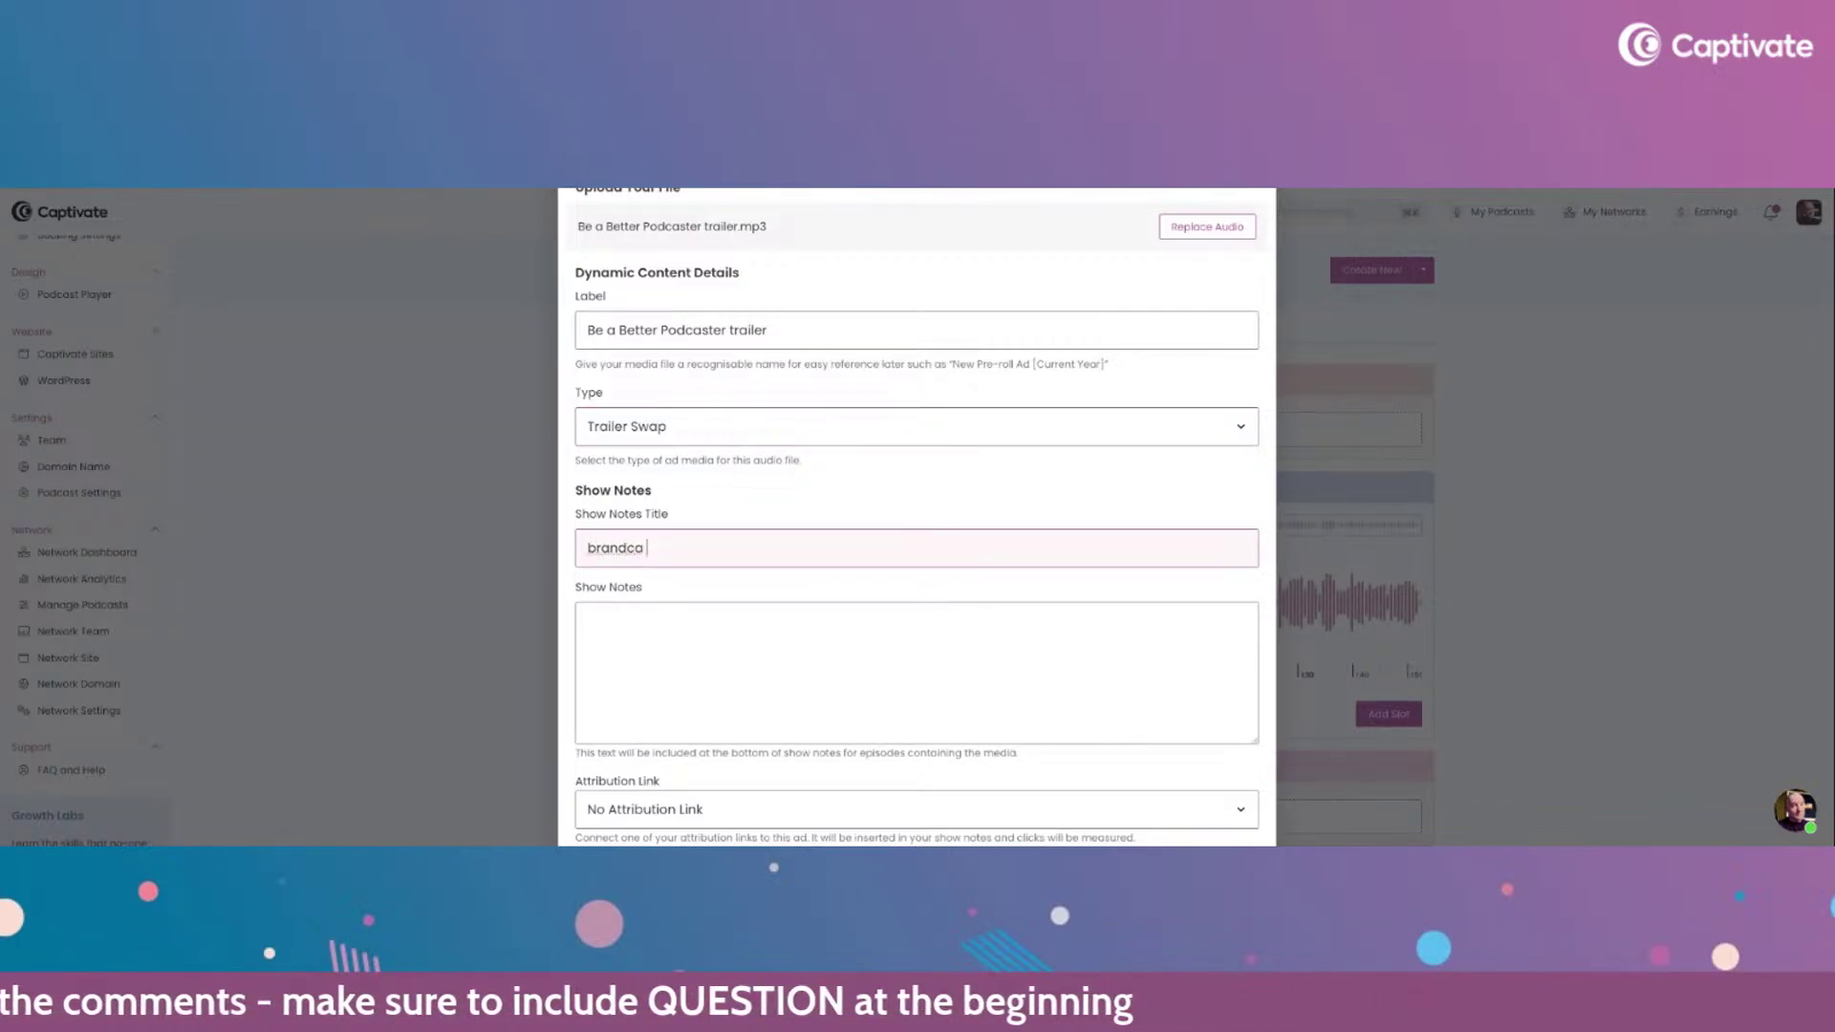
{"action": "key", "text": "BackSpace"}
{"action": "key", "text": "BackSpace"}
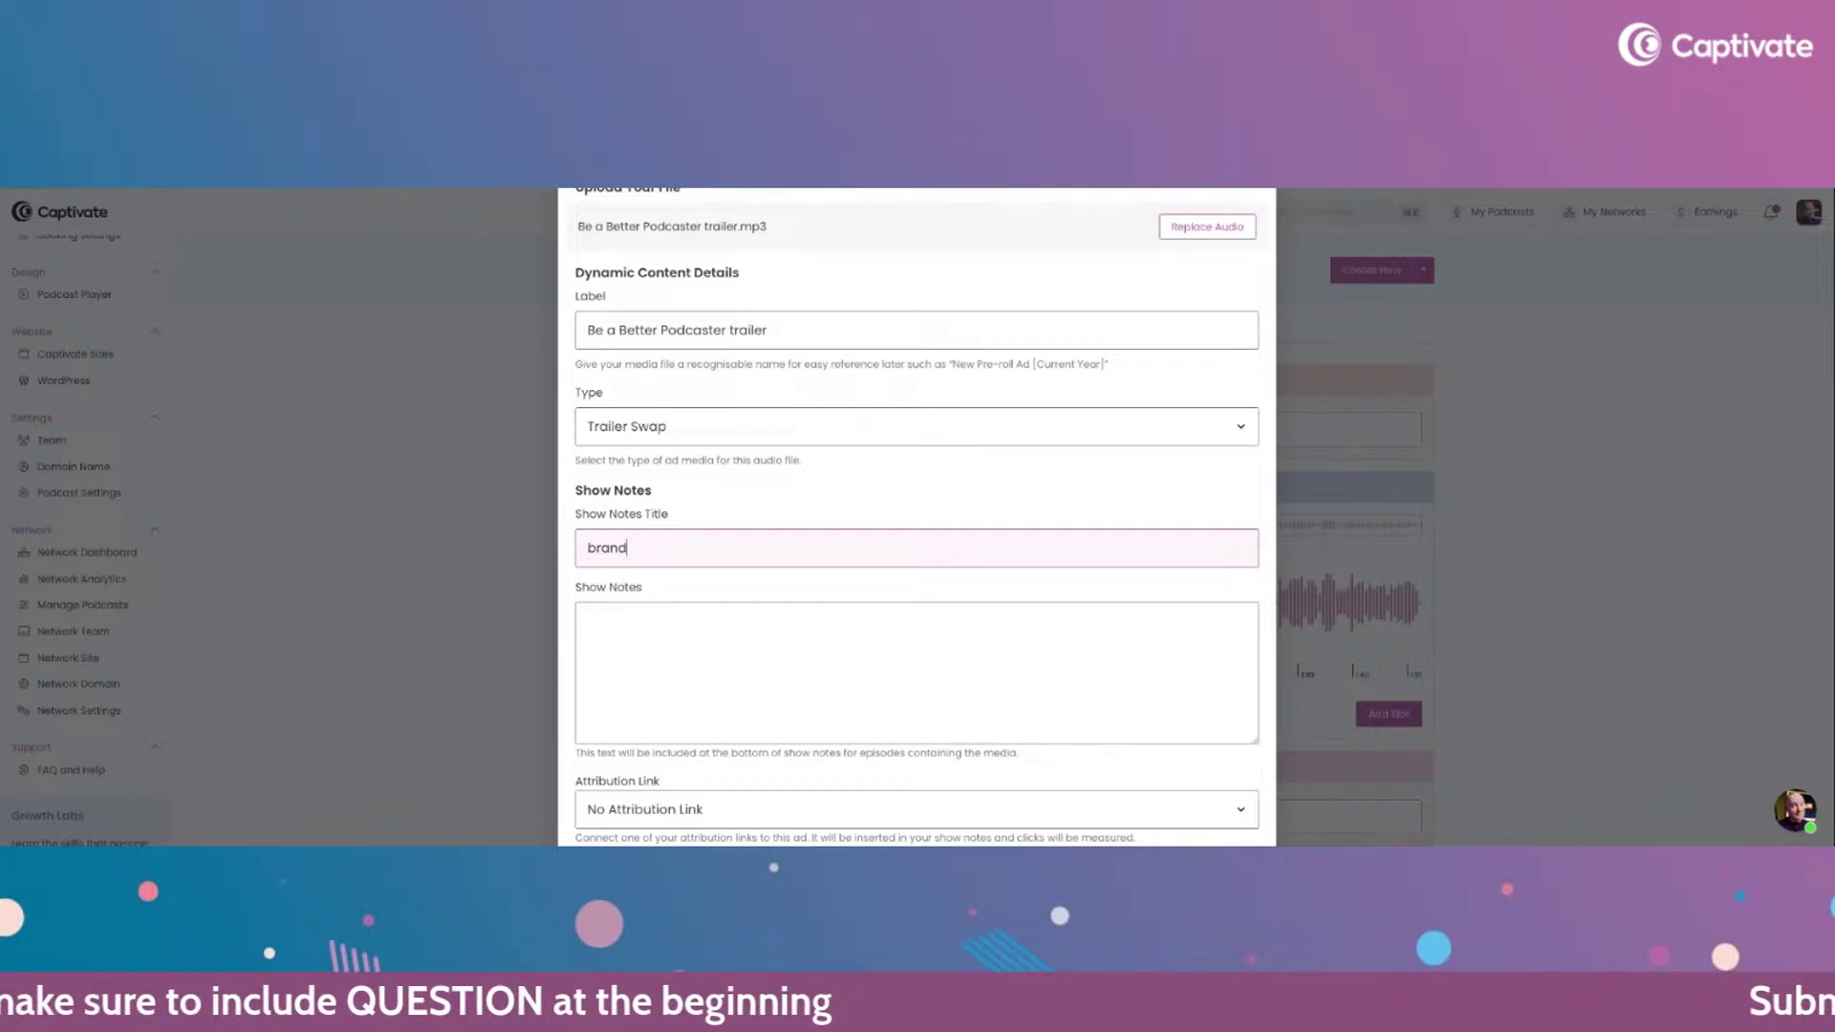
{"action": "type", "text": "a"}
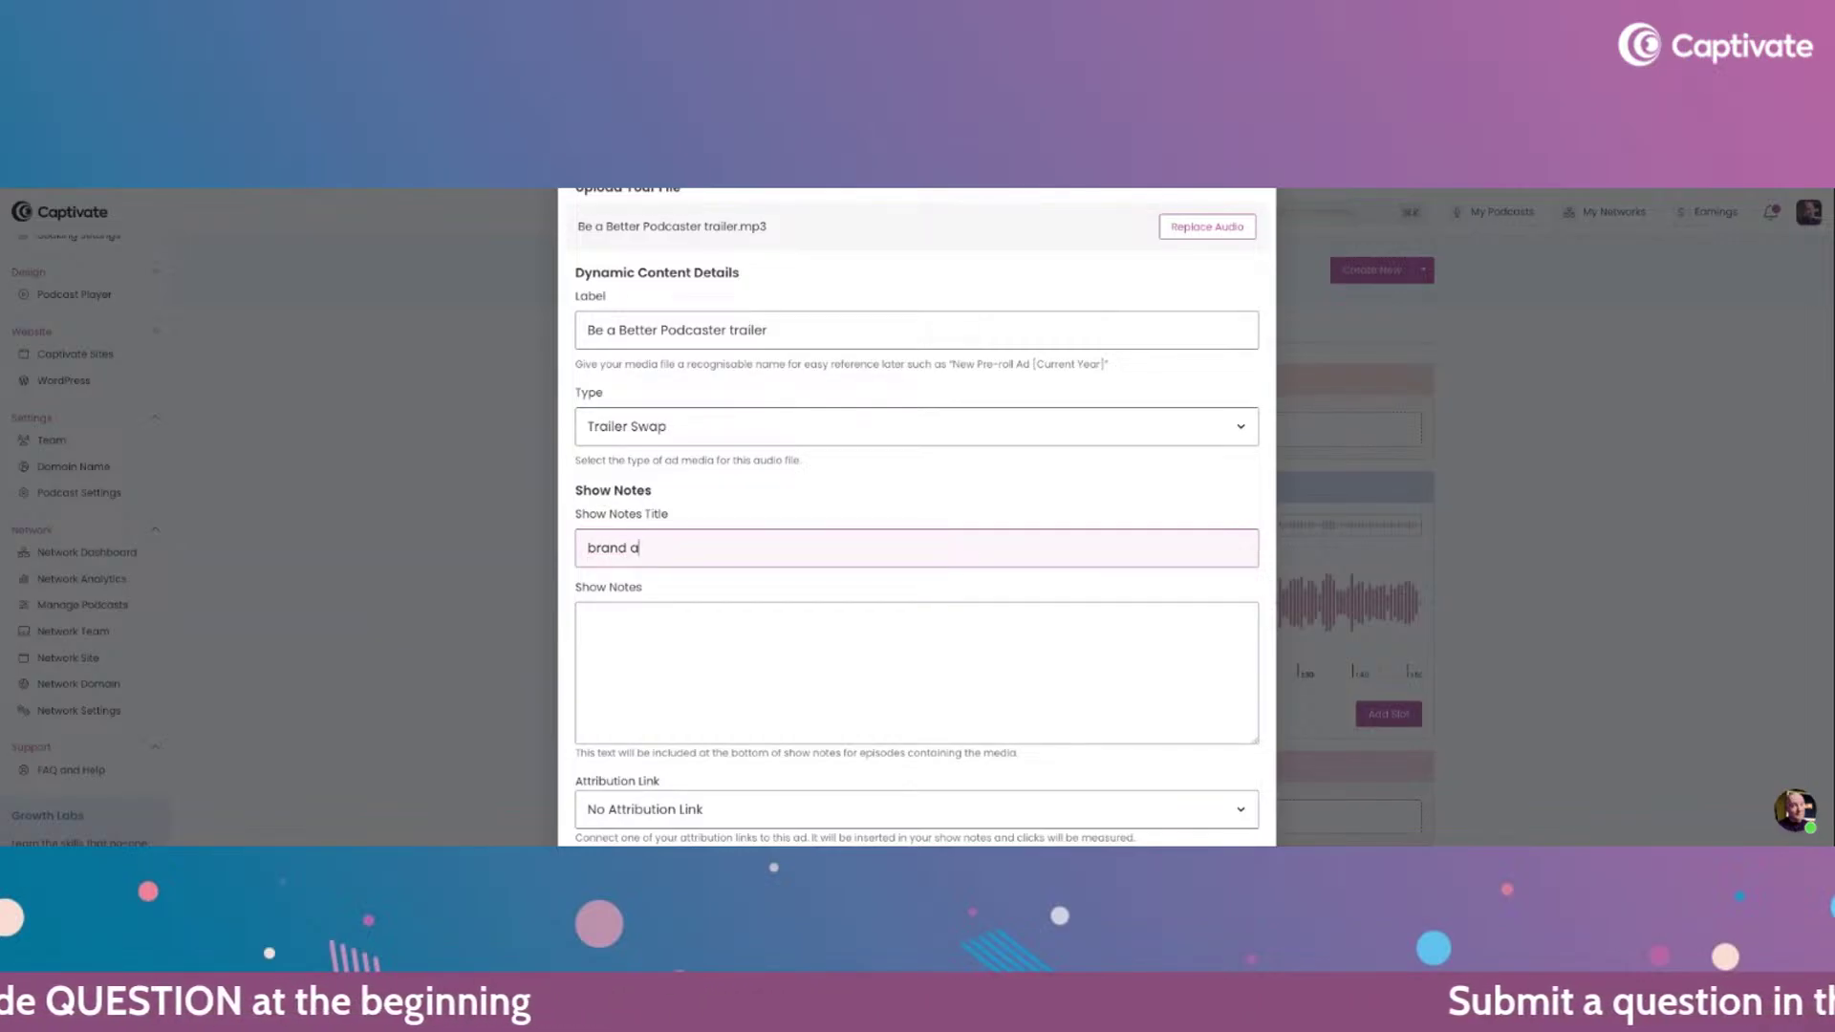
{"action": "left_click", "coordinate": [733, 630]}
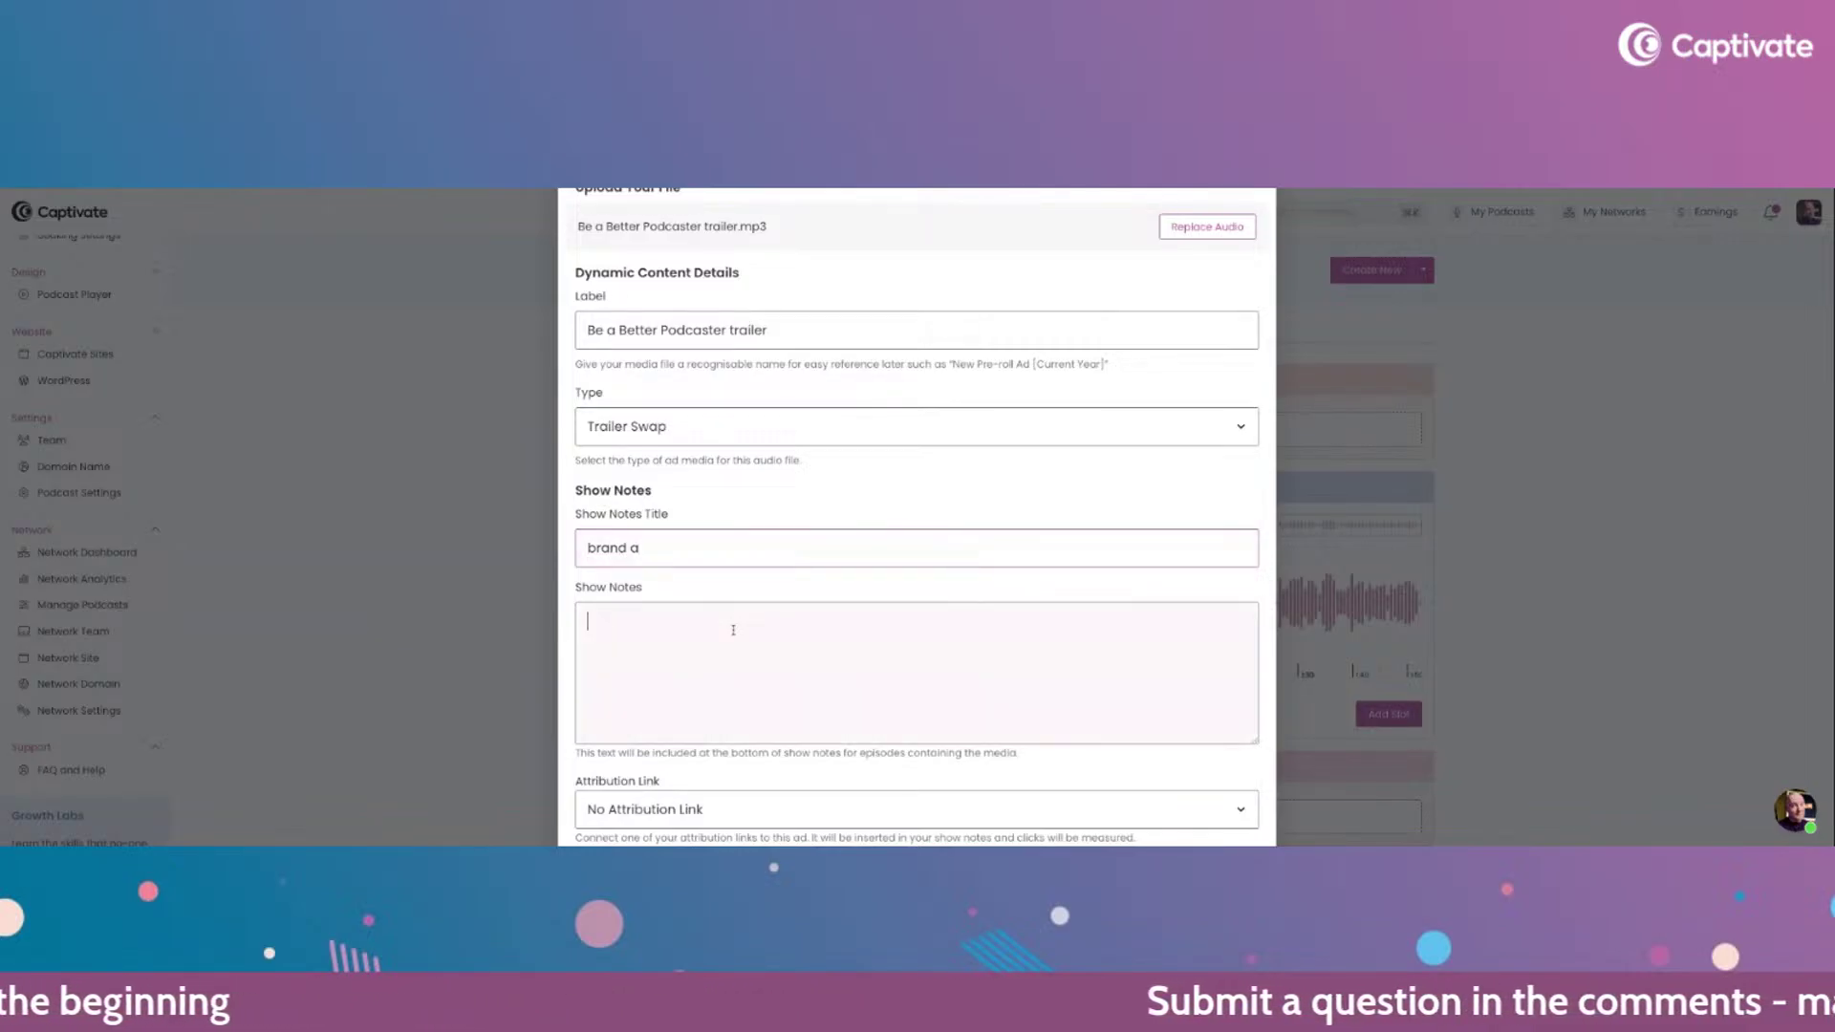
{"action": "type", "text": "vvtvtyvtyvftyftyftyffytty"}
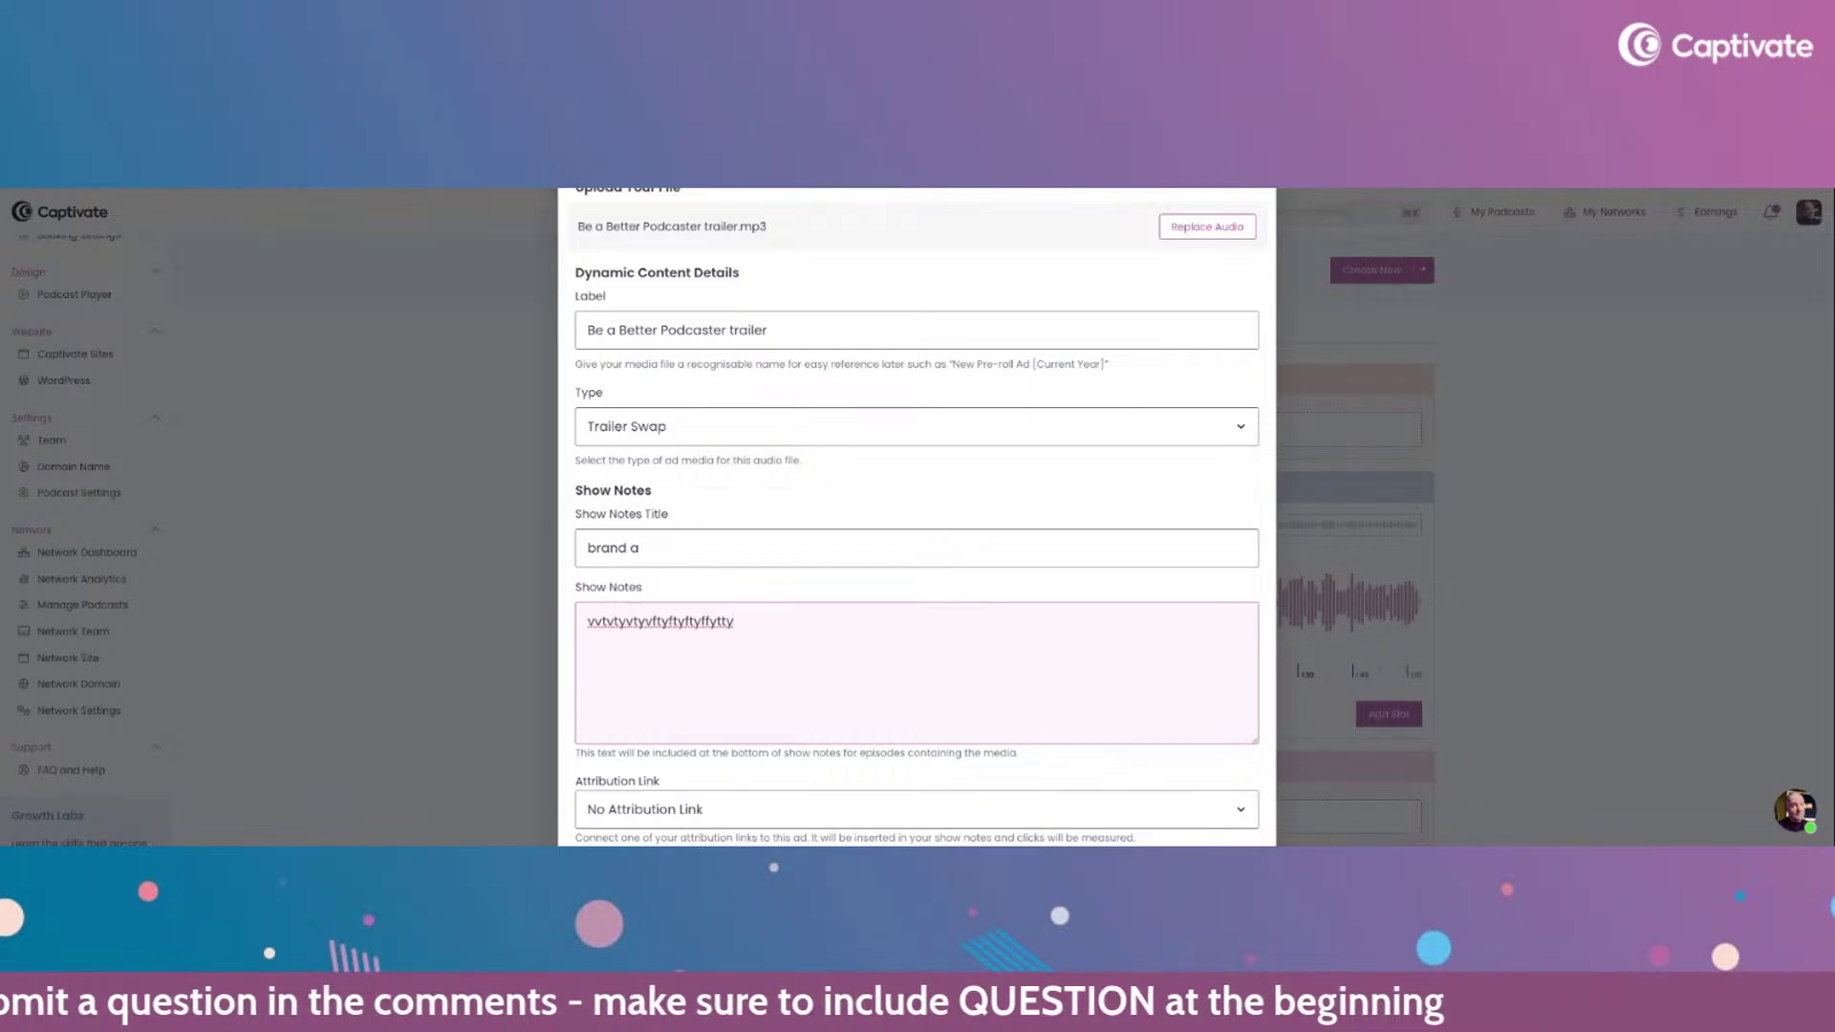
- Connect the Summer promo attribution link to the trailer and add it to the episode as dynamic content
{"action": "scroll", "coordinate": [790, 614], "scroll_direction": "down", "scroll_amount": 3}
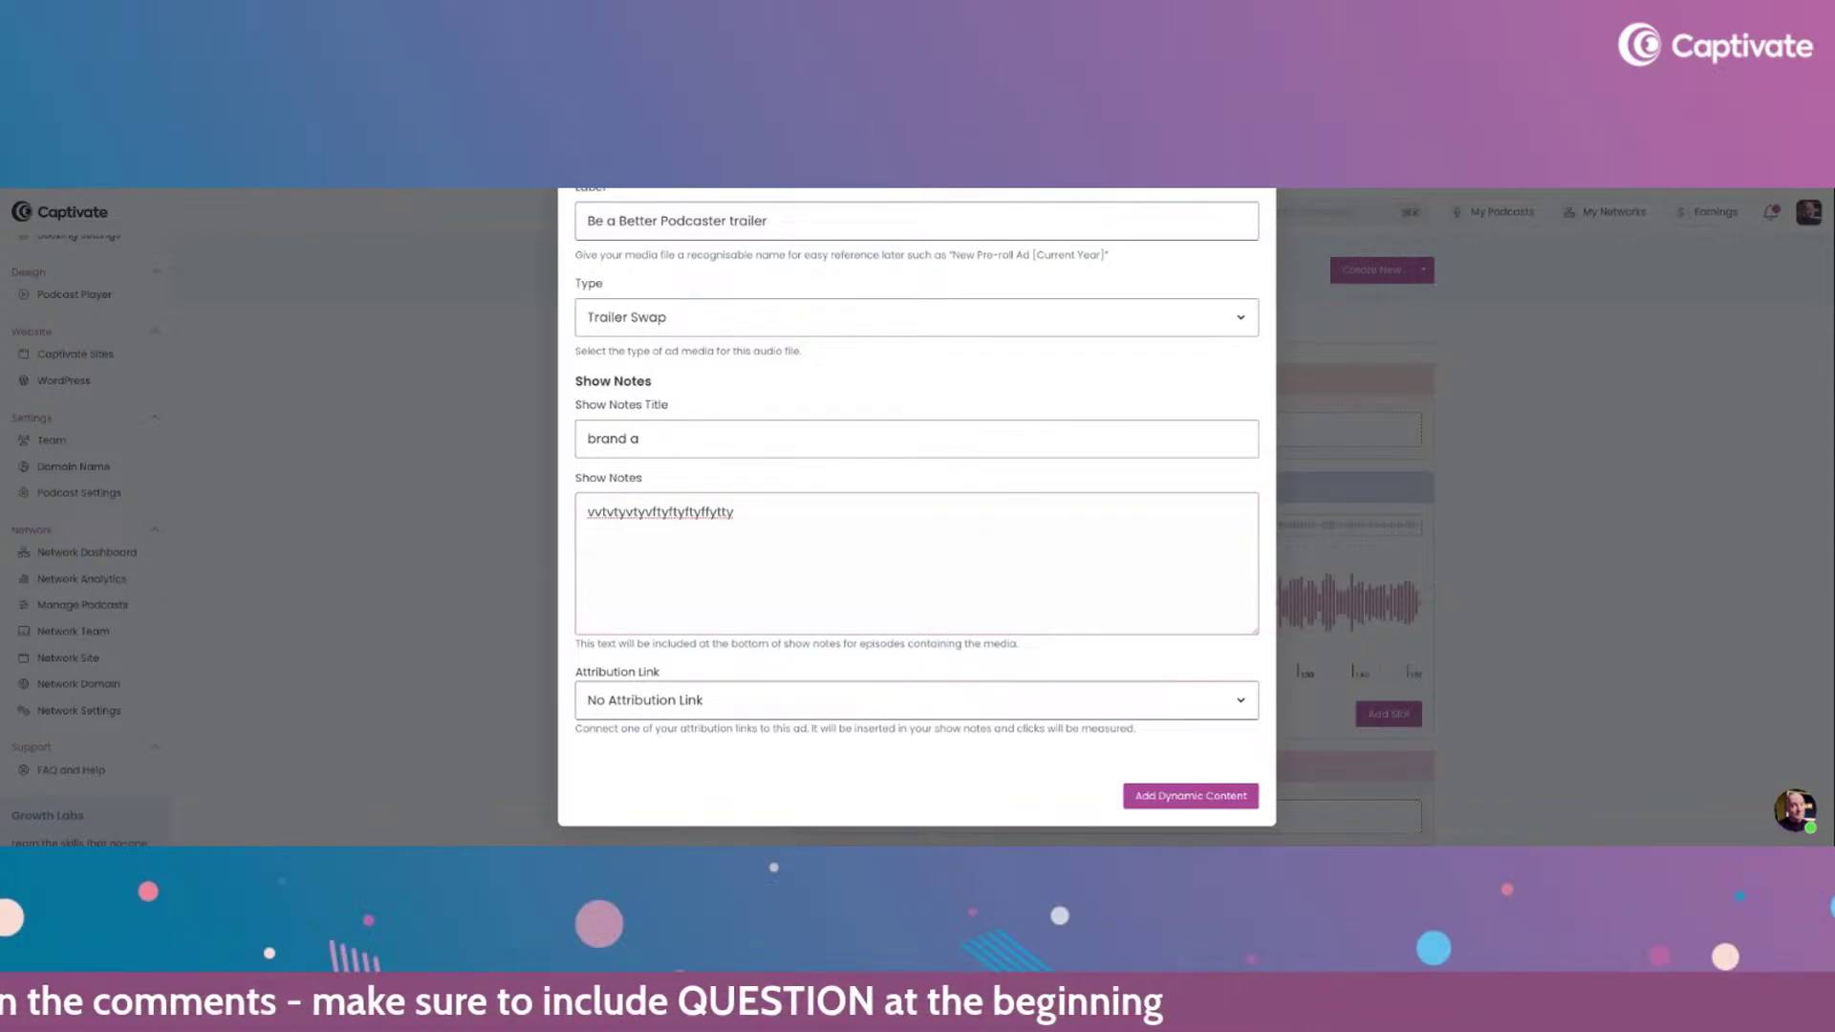
{"action": "left_click", "coordinate": [787, 717]}
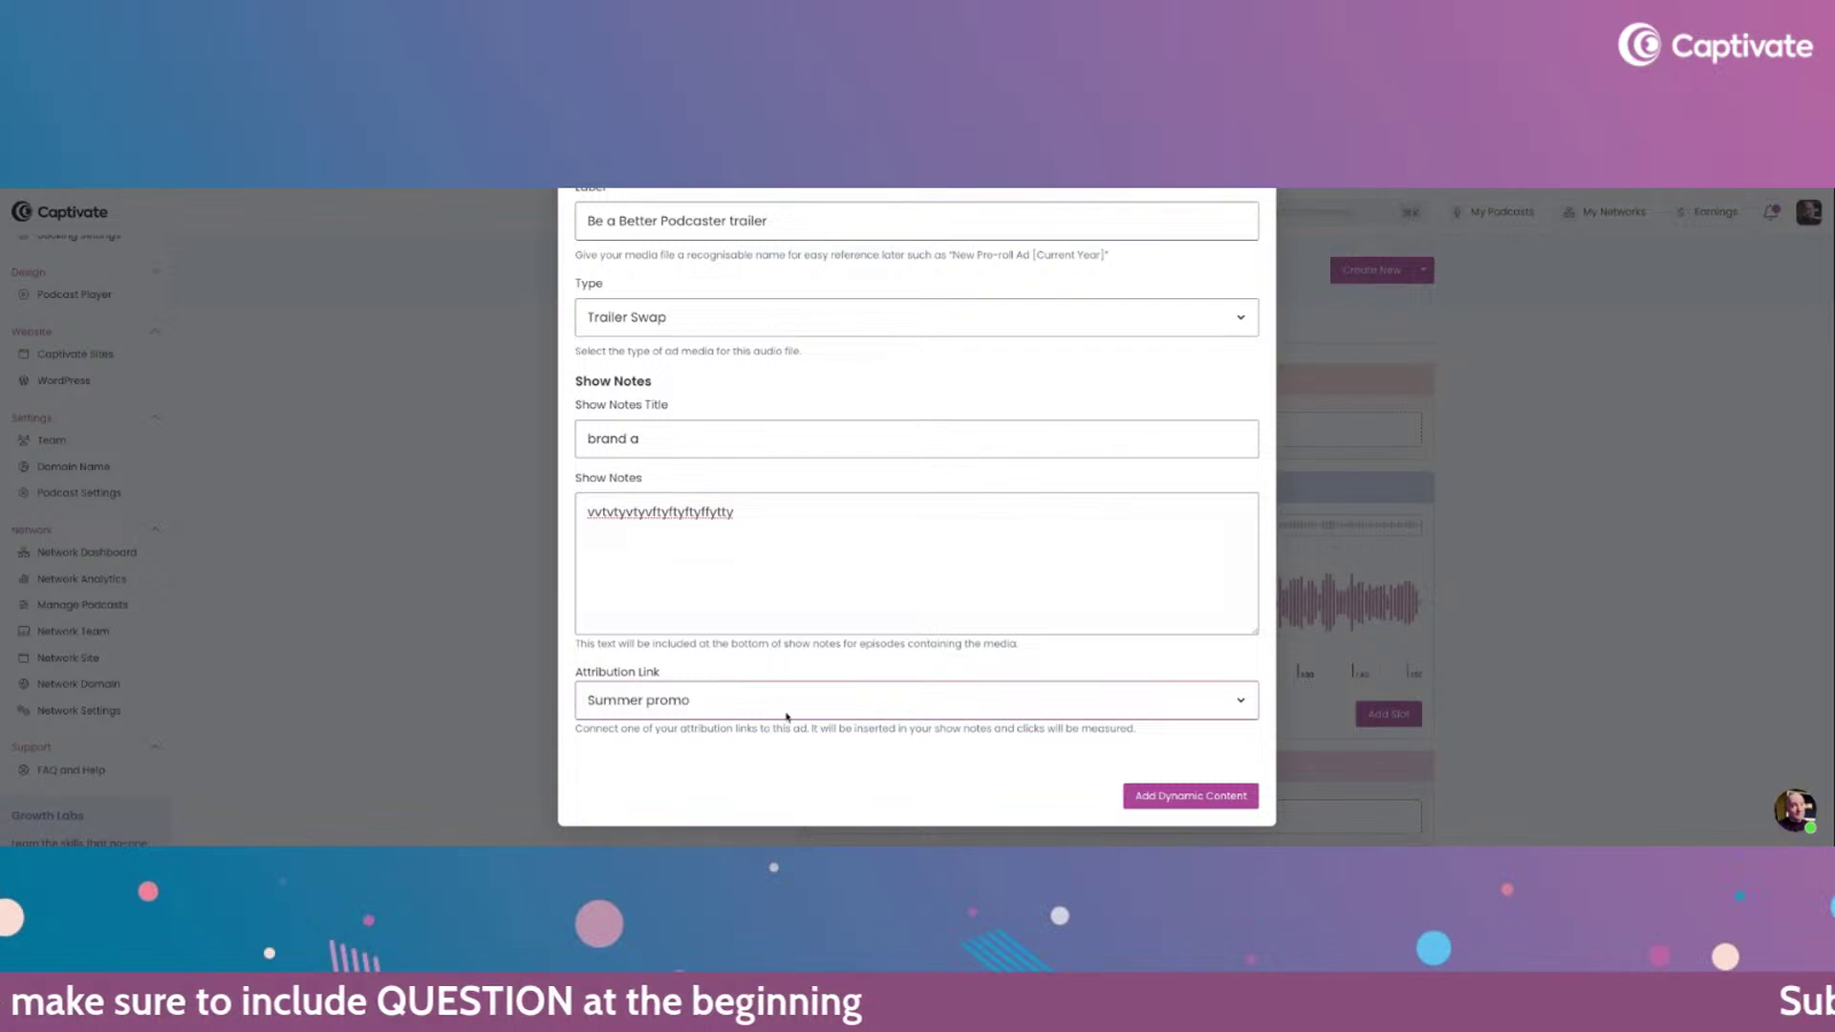
{"action": "left_click", "coordinate": [1243, 797]}
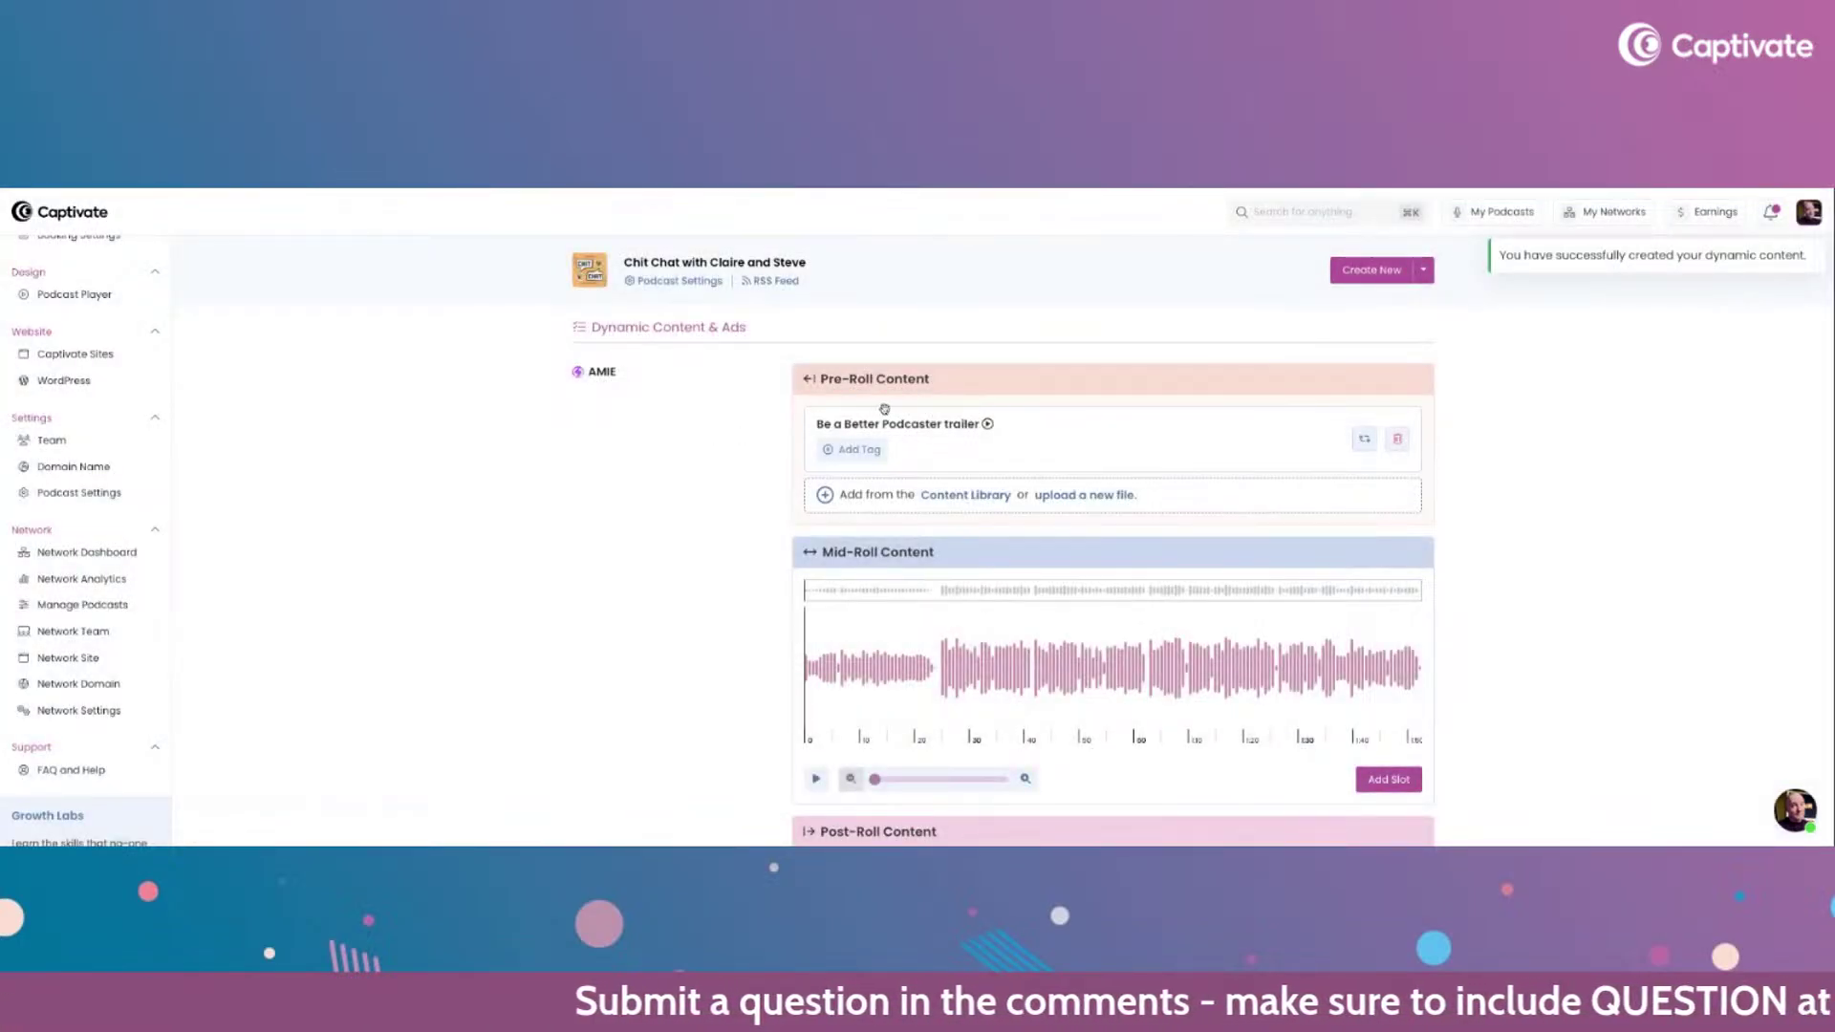
- Tag the pre-roll Be a Better Podcaster trailer with the existing "summer promo" tag
{"action": "scroll", "coordinate": [628, 490], "scroll_direction": "down", "scroll_amount": 1}
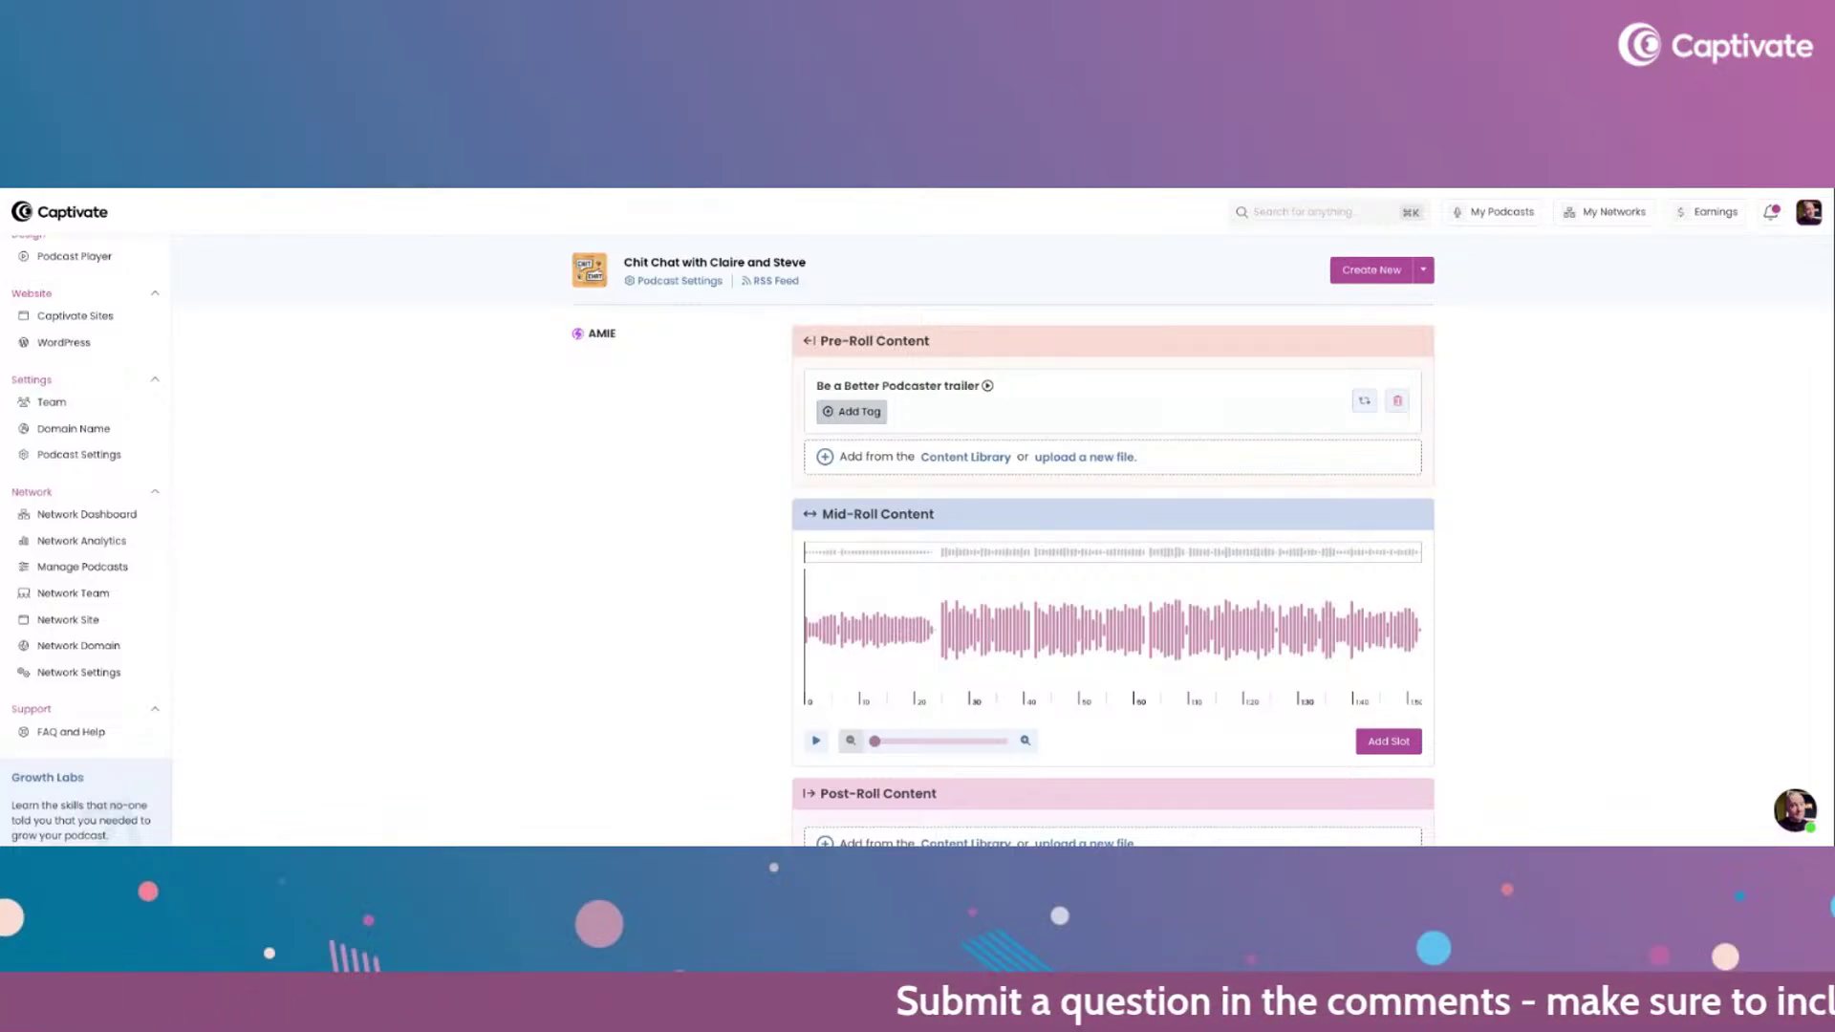
{"action": "left_click", "coordinate": [851, 411]}
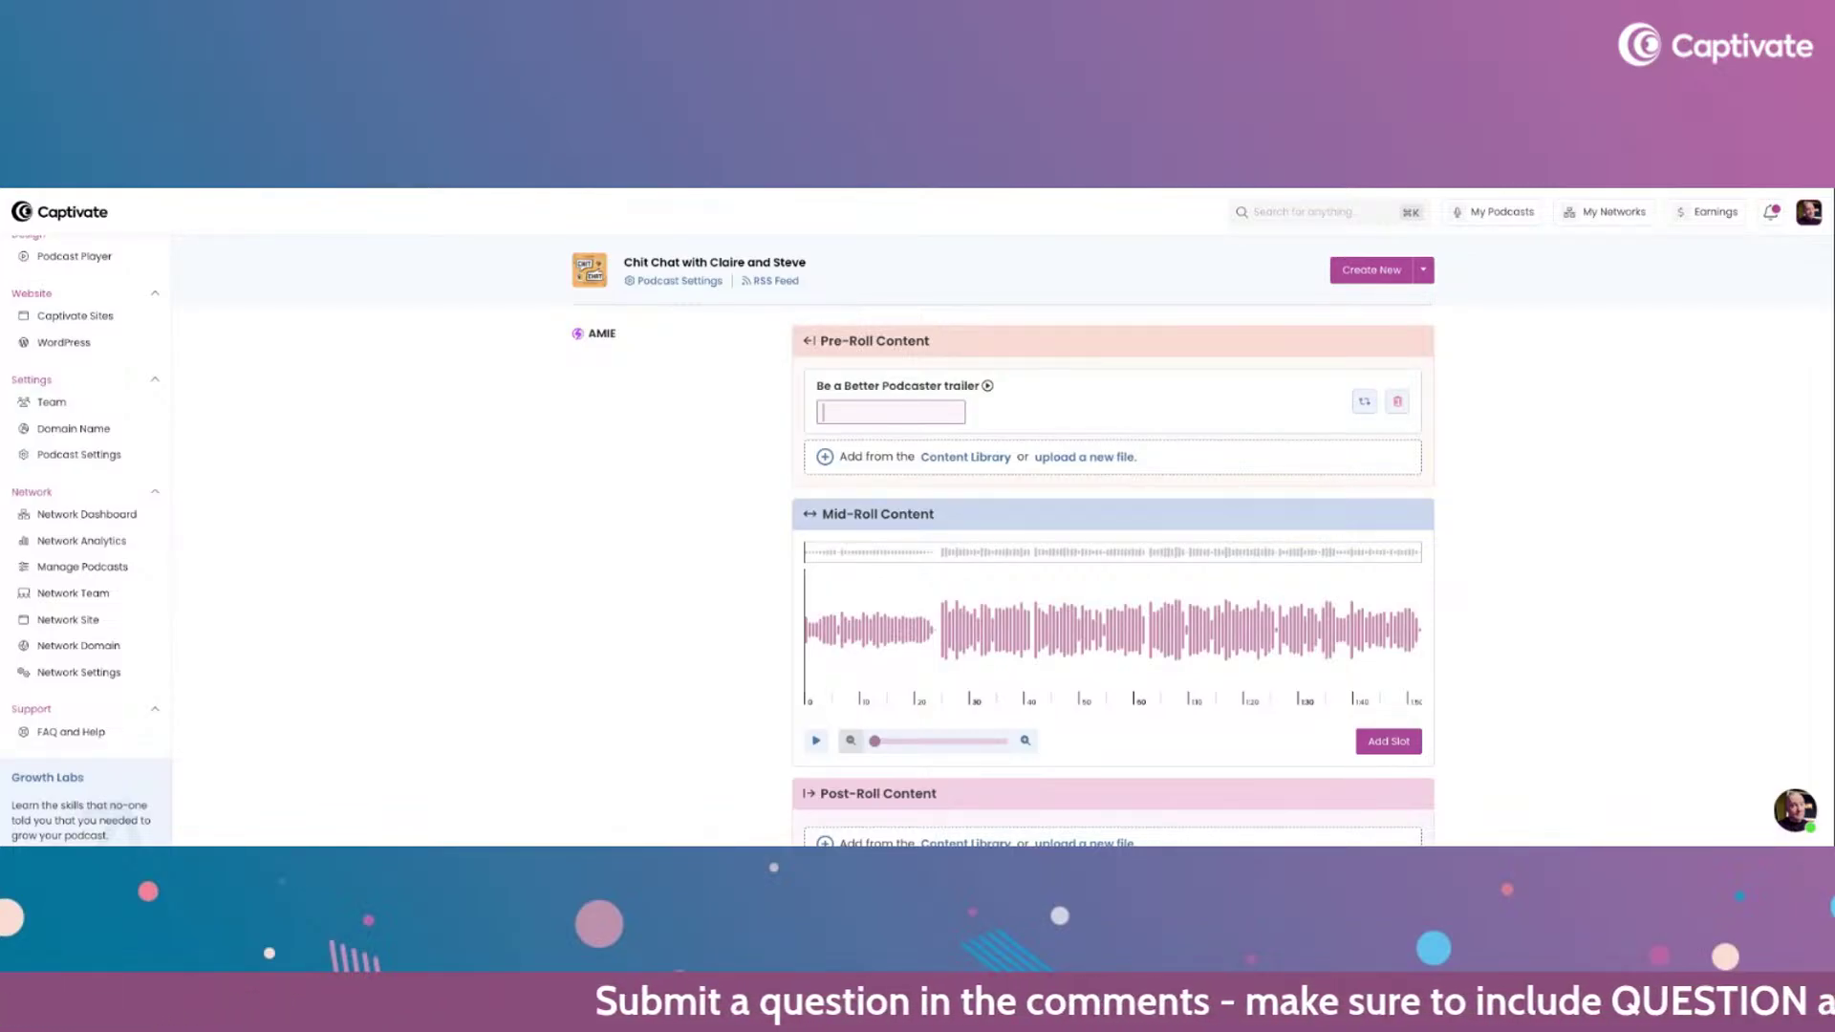
{"action": "type", "text": "sum"}
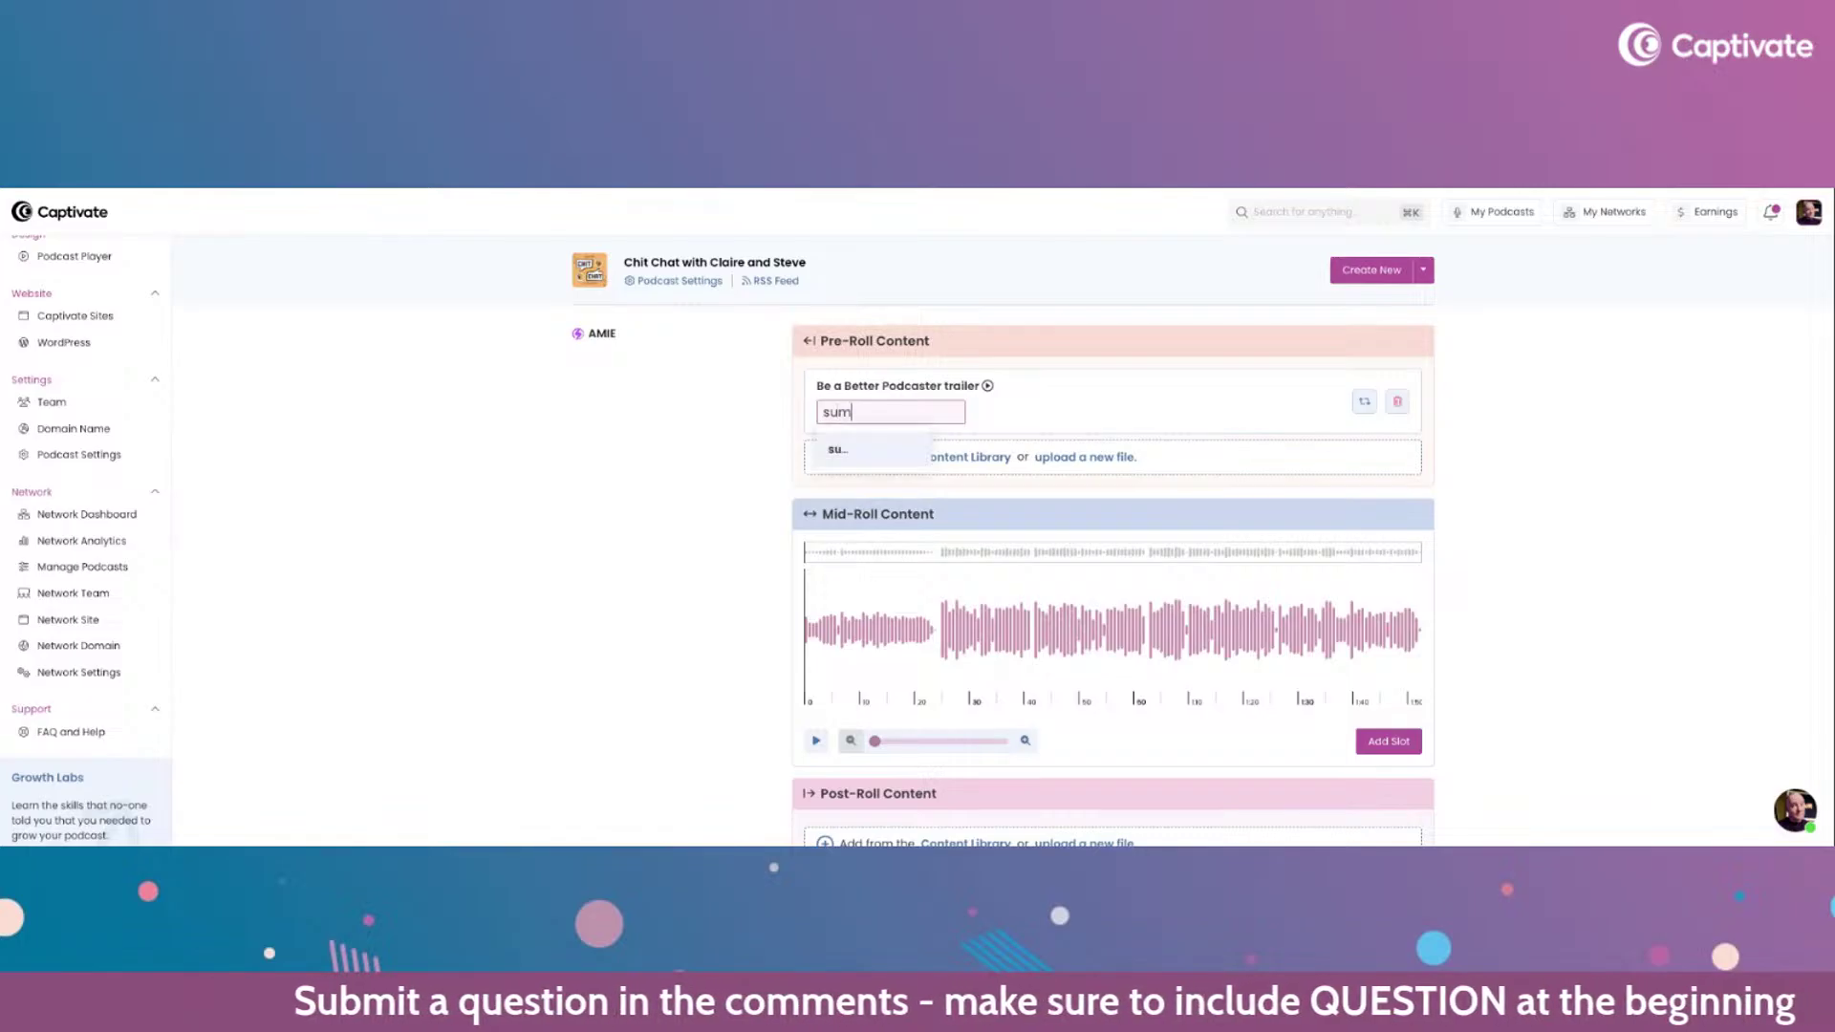
{"action": "type", "text": "mer"}
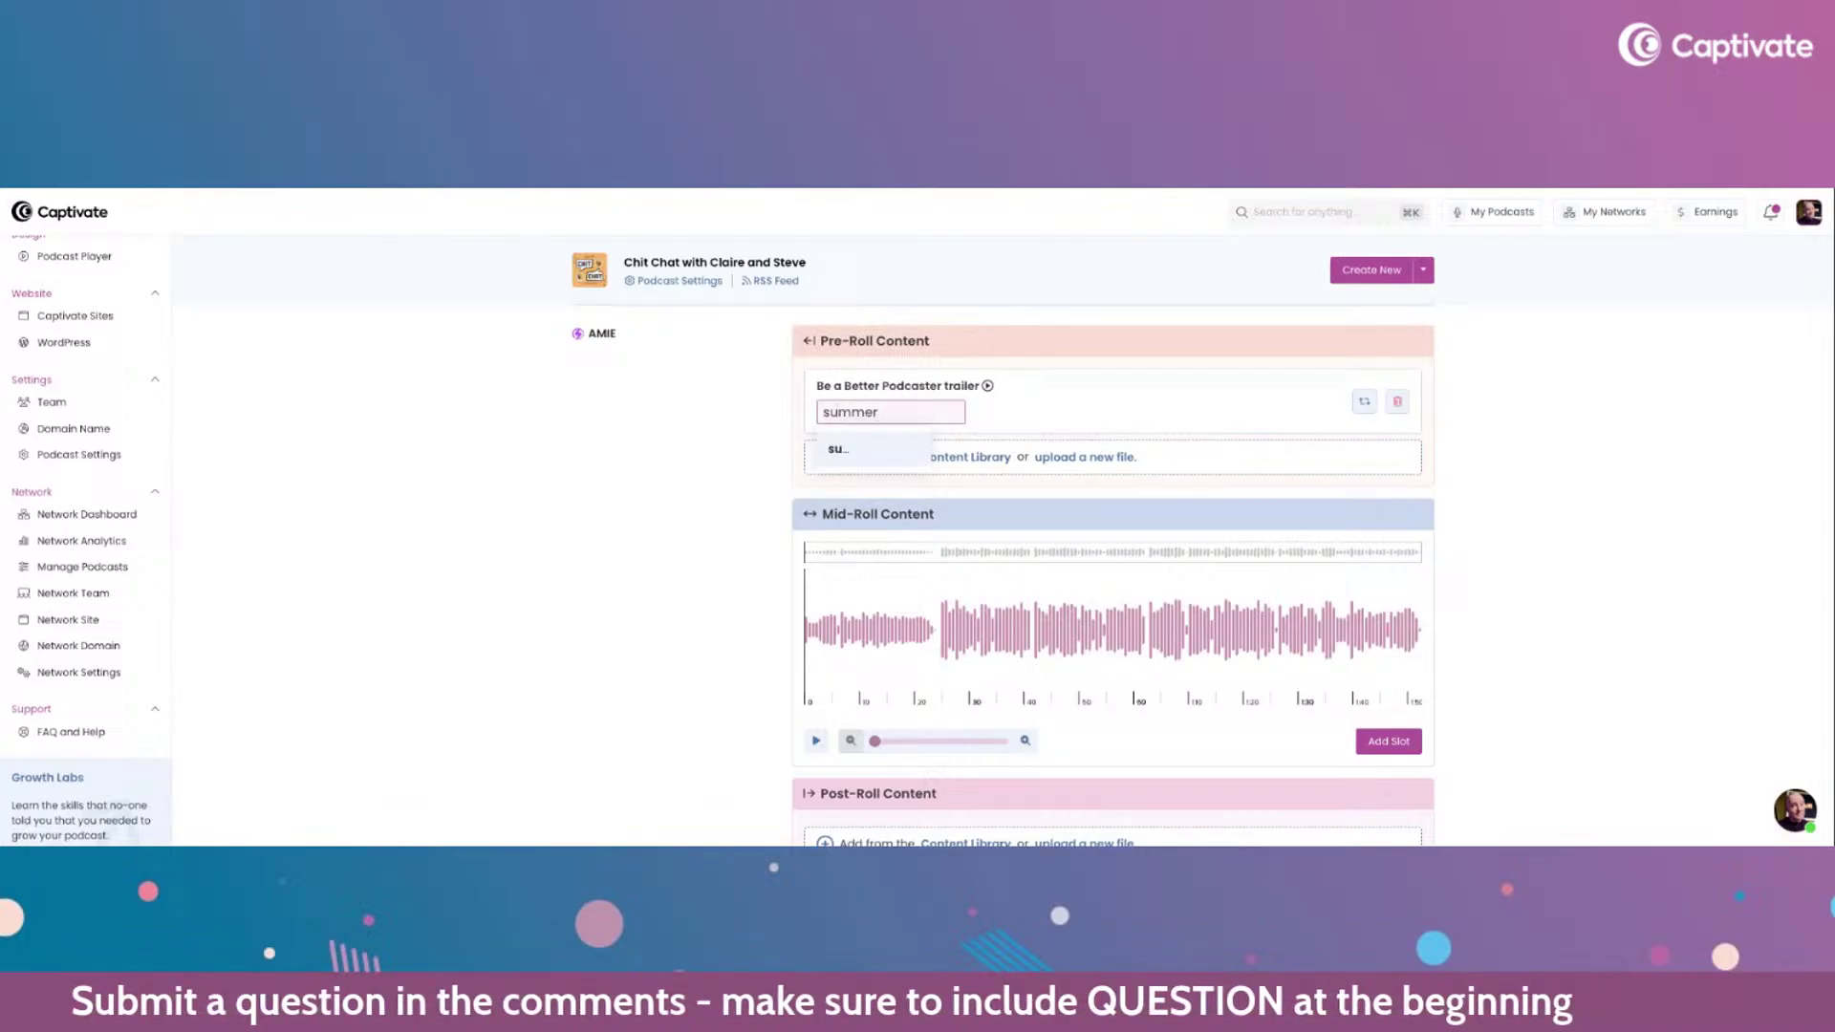
{"action": "left_click", "coordinate": [838, 449]}
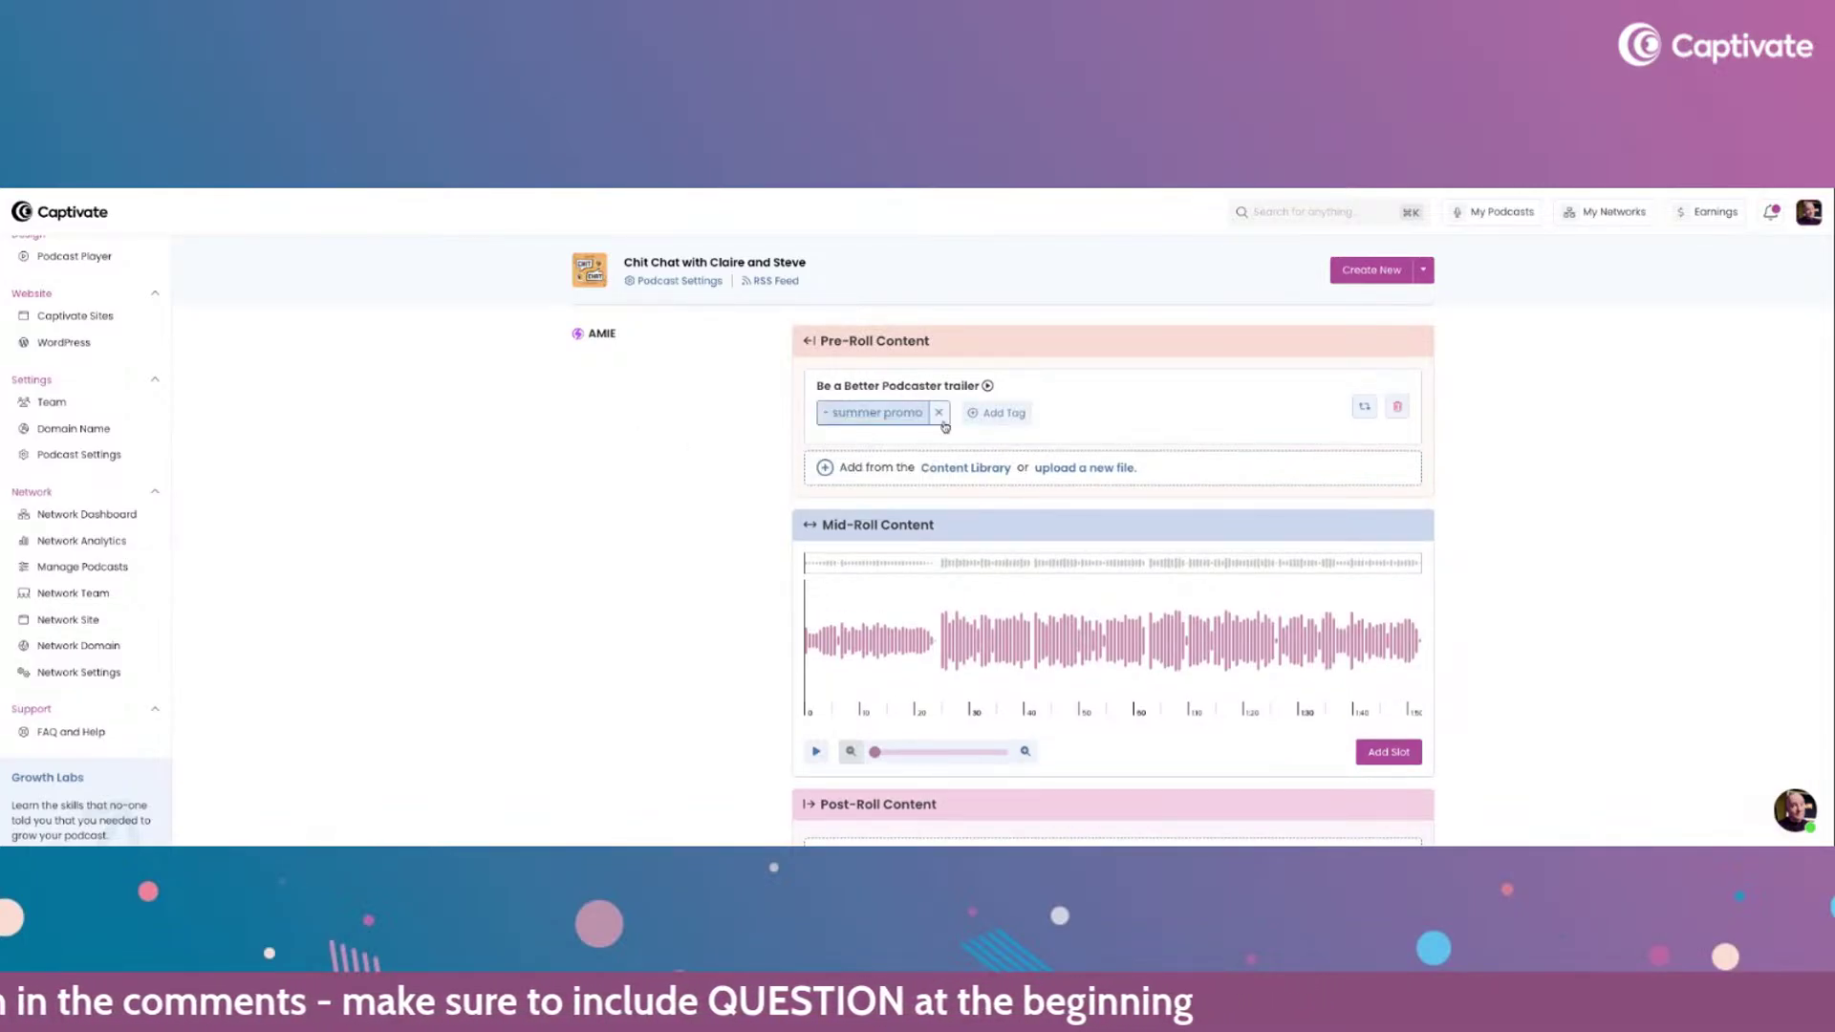
- Add a second tag, "q2 mid", to the pre-roll Be a Better Podcaster trailer
{"action": "left_click", "coordinate": [997, 413]}
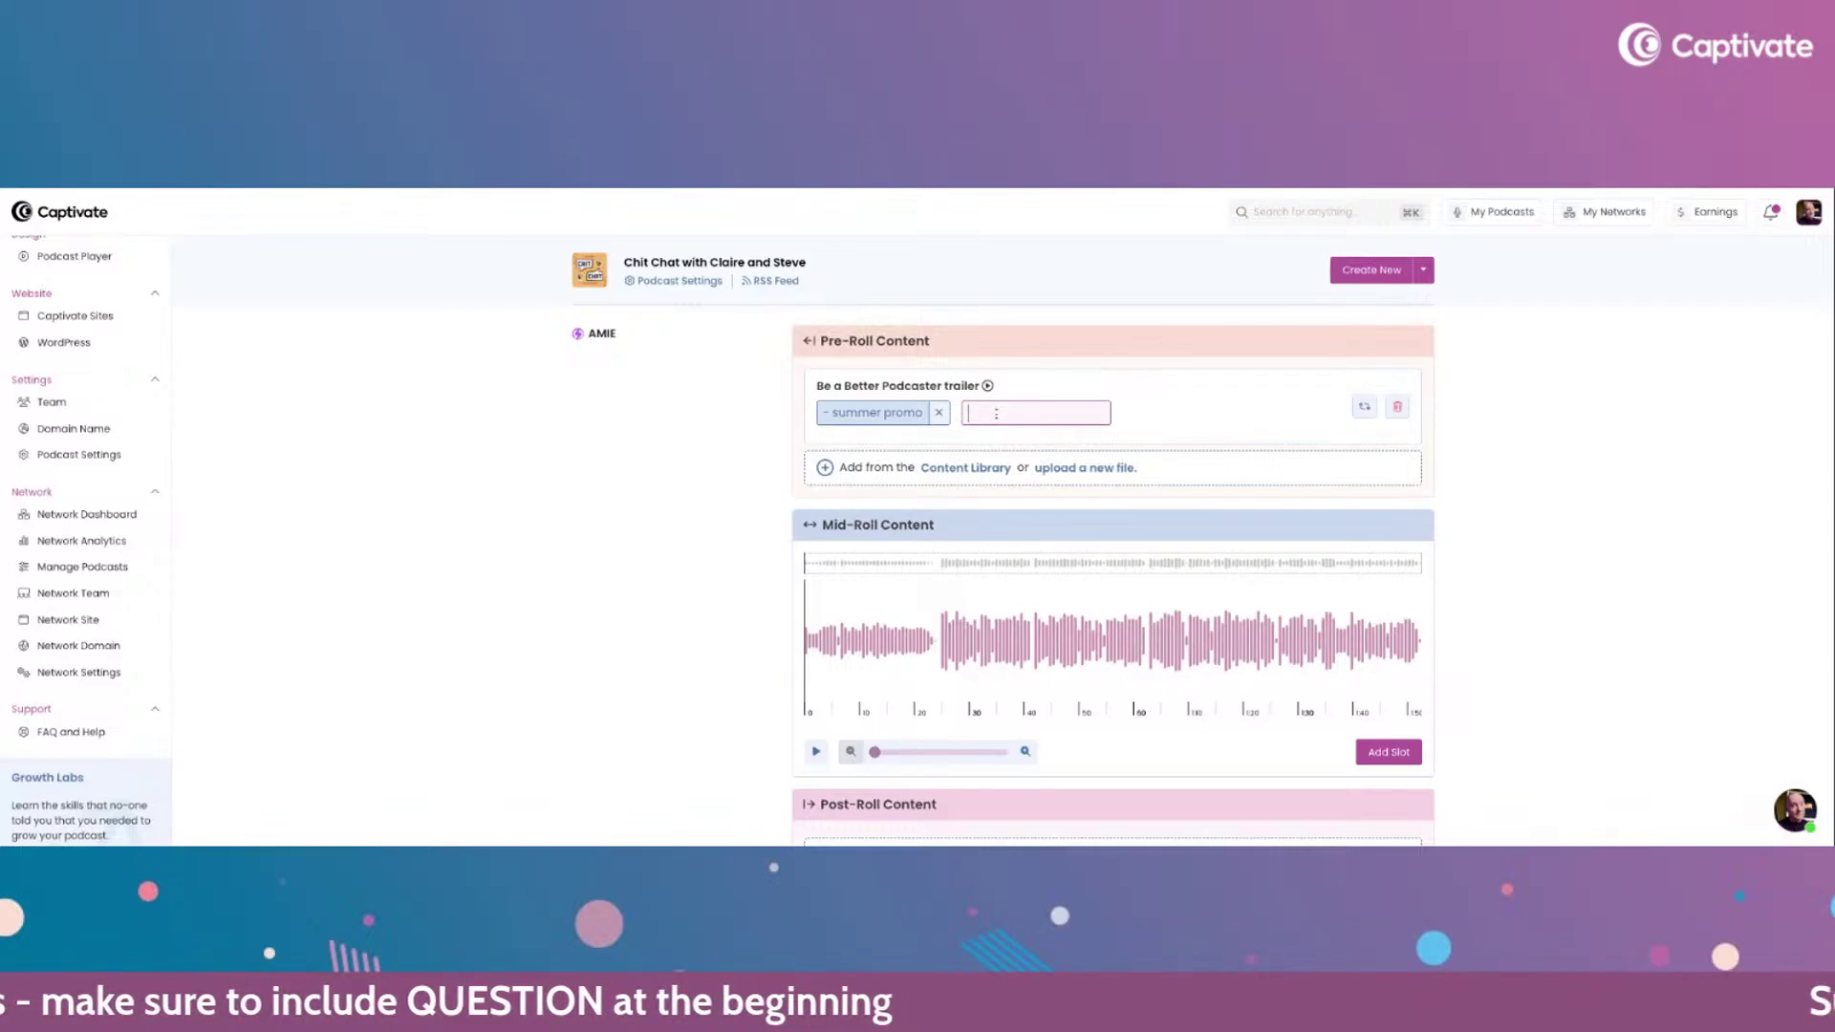
{"action": "type", "text": "q2"}
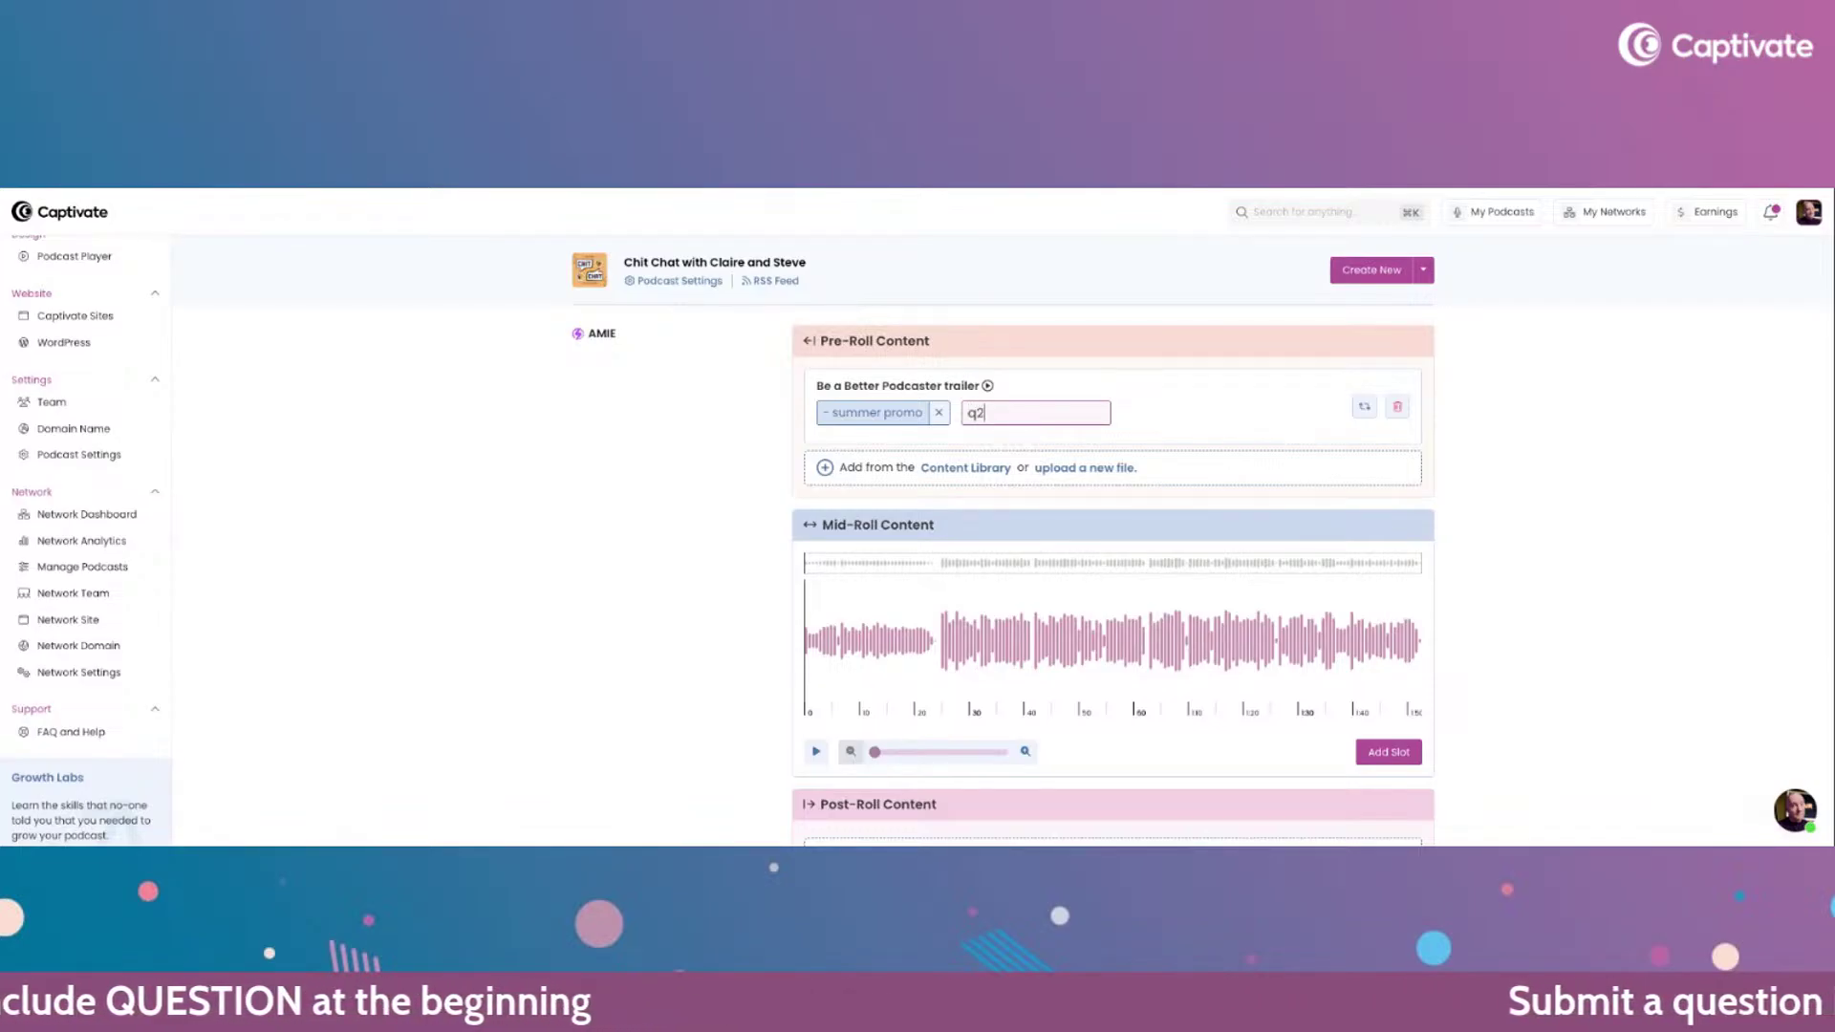
{"action": "type", "text": " mid"}
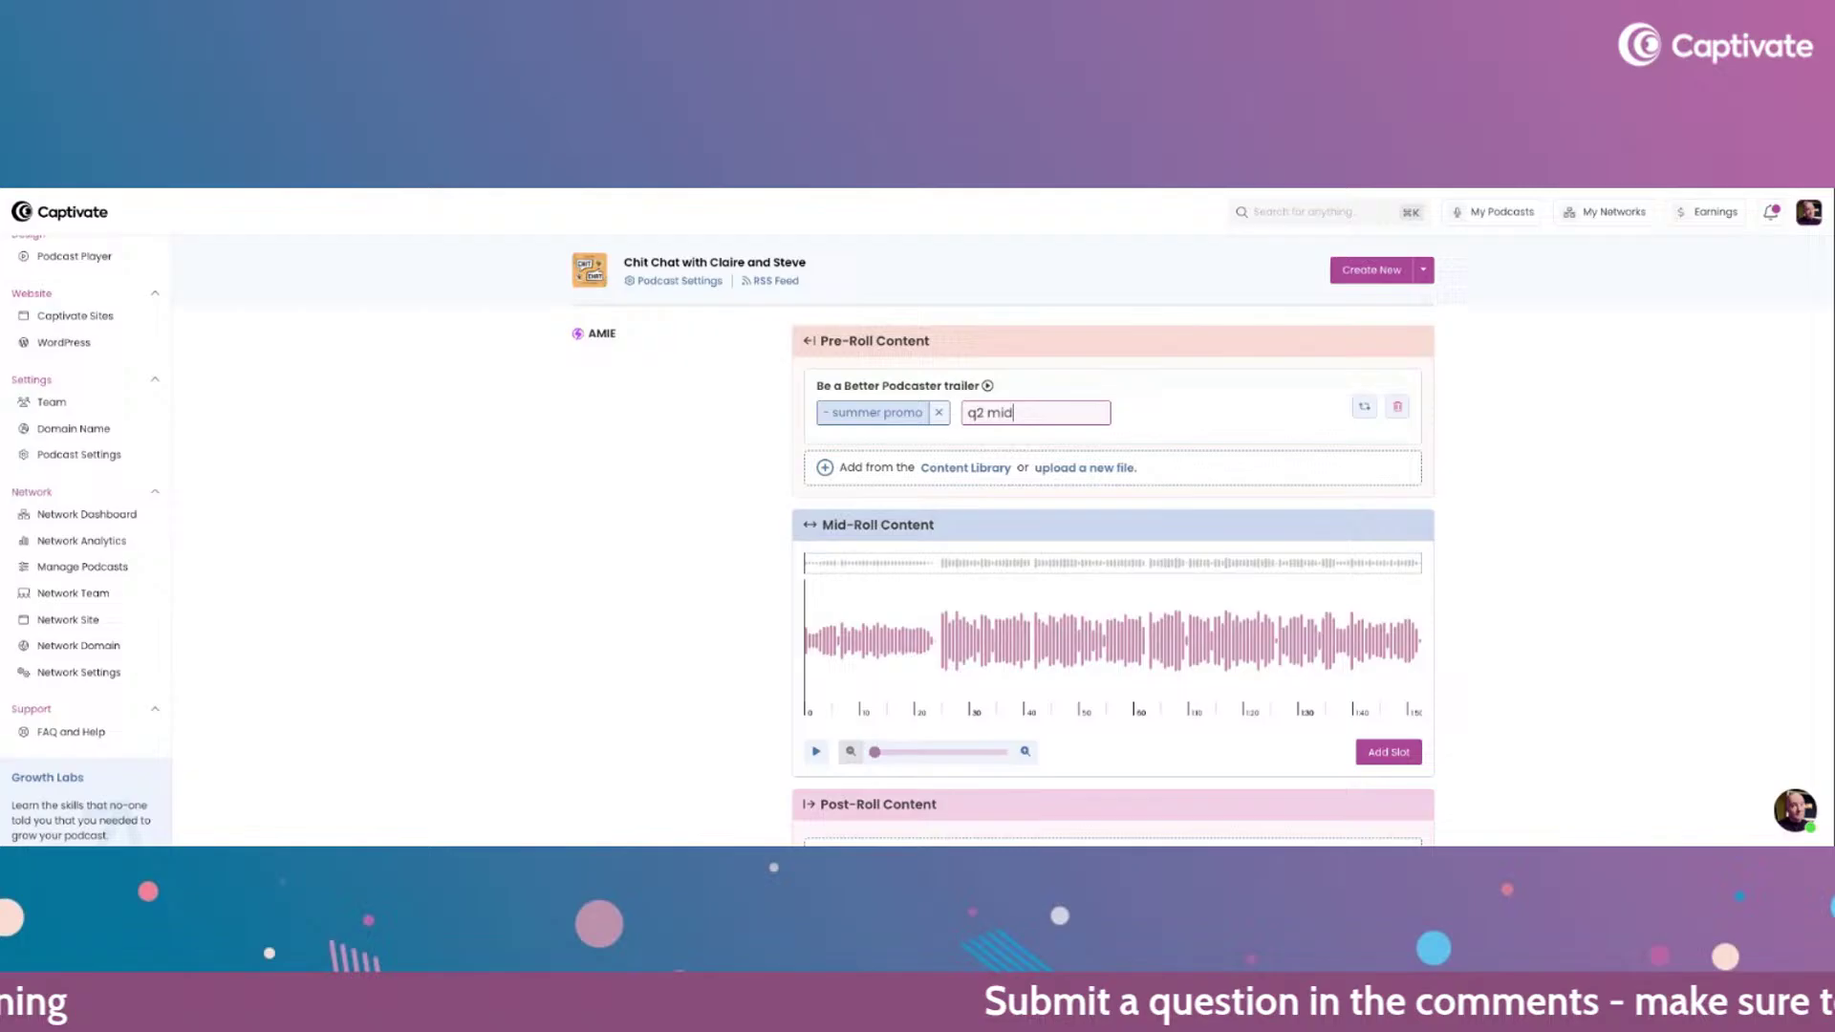
{"action": "key", "text": "Return"}
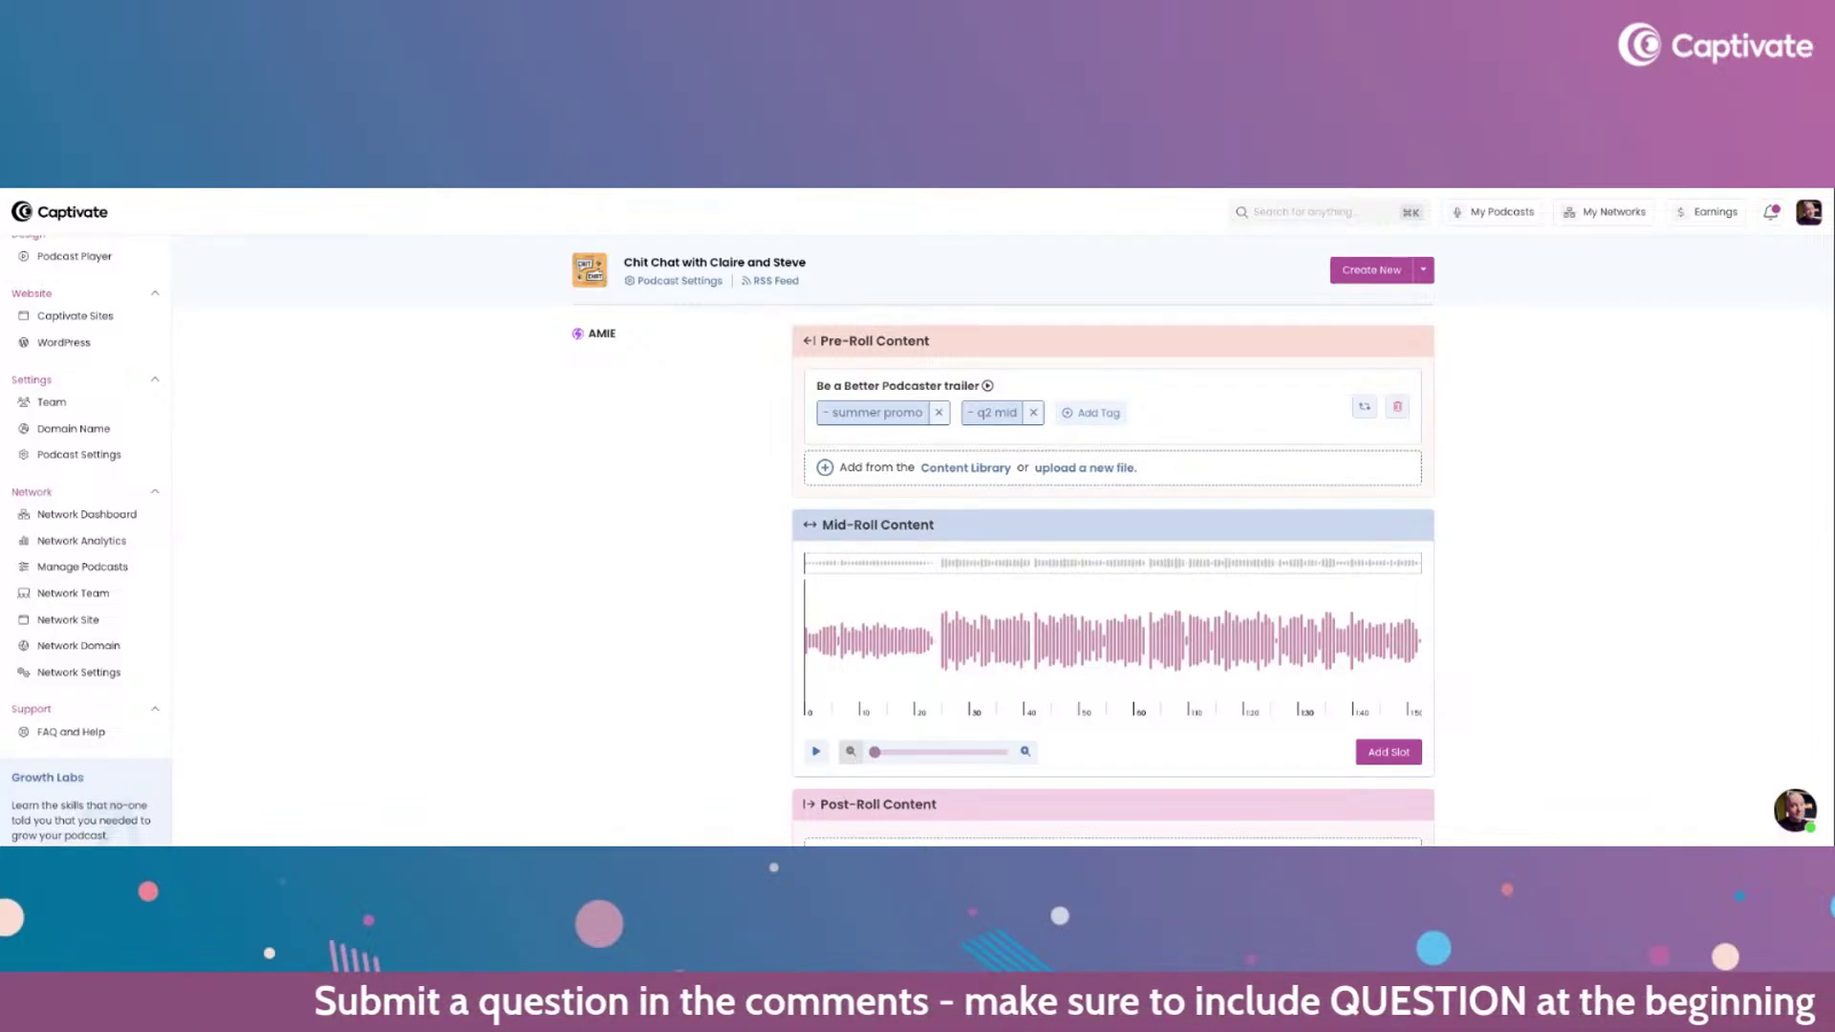
- Add a mid-roll slot at about 01:02 on the waveform and name it "mid roll default"
{"action": "scroll", "coordinate": [676, 506], "scroll_direction": "down", "scroll_amount": 2}
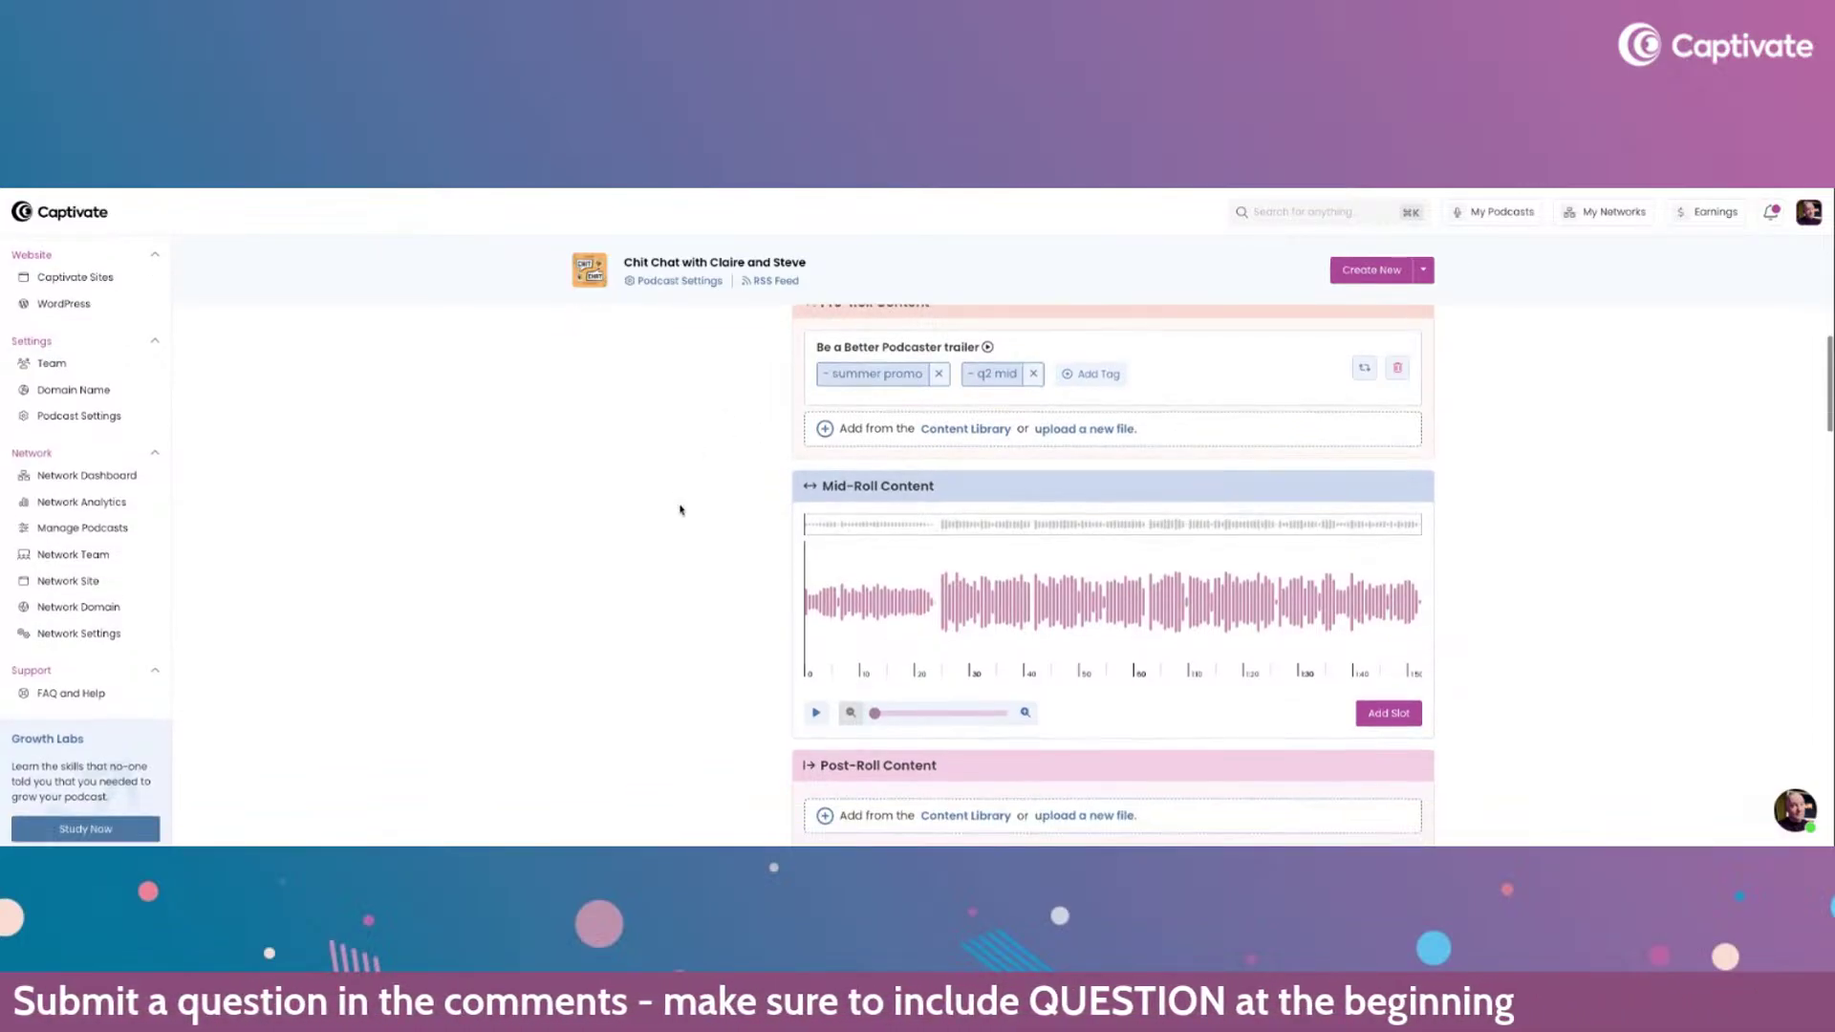
{"action": "left_click", "coordinate": [1149, 547]}
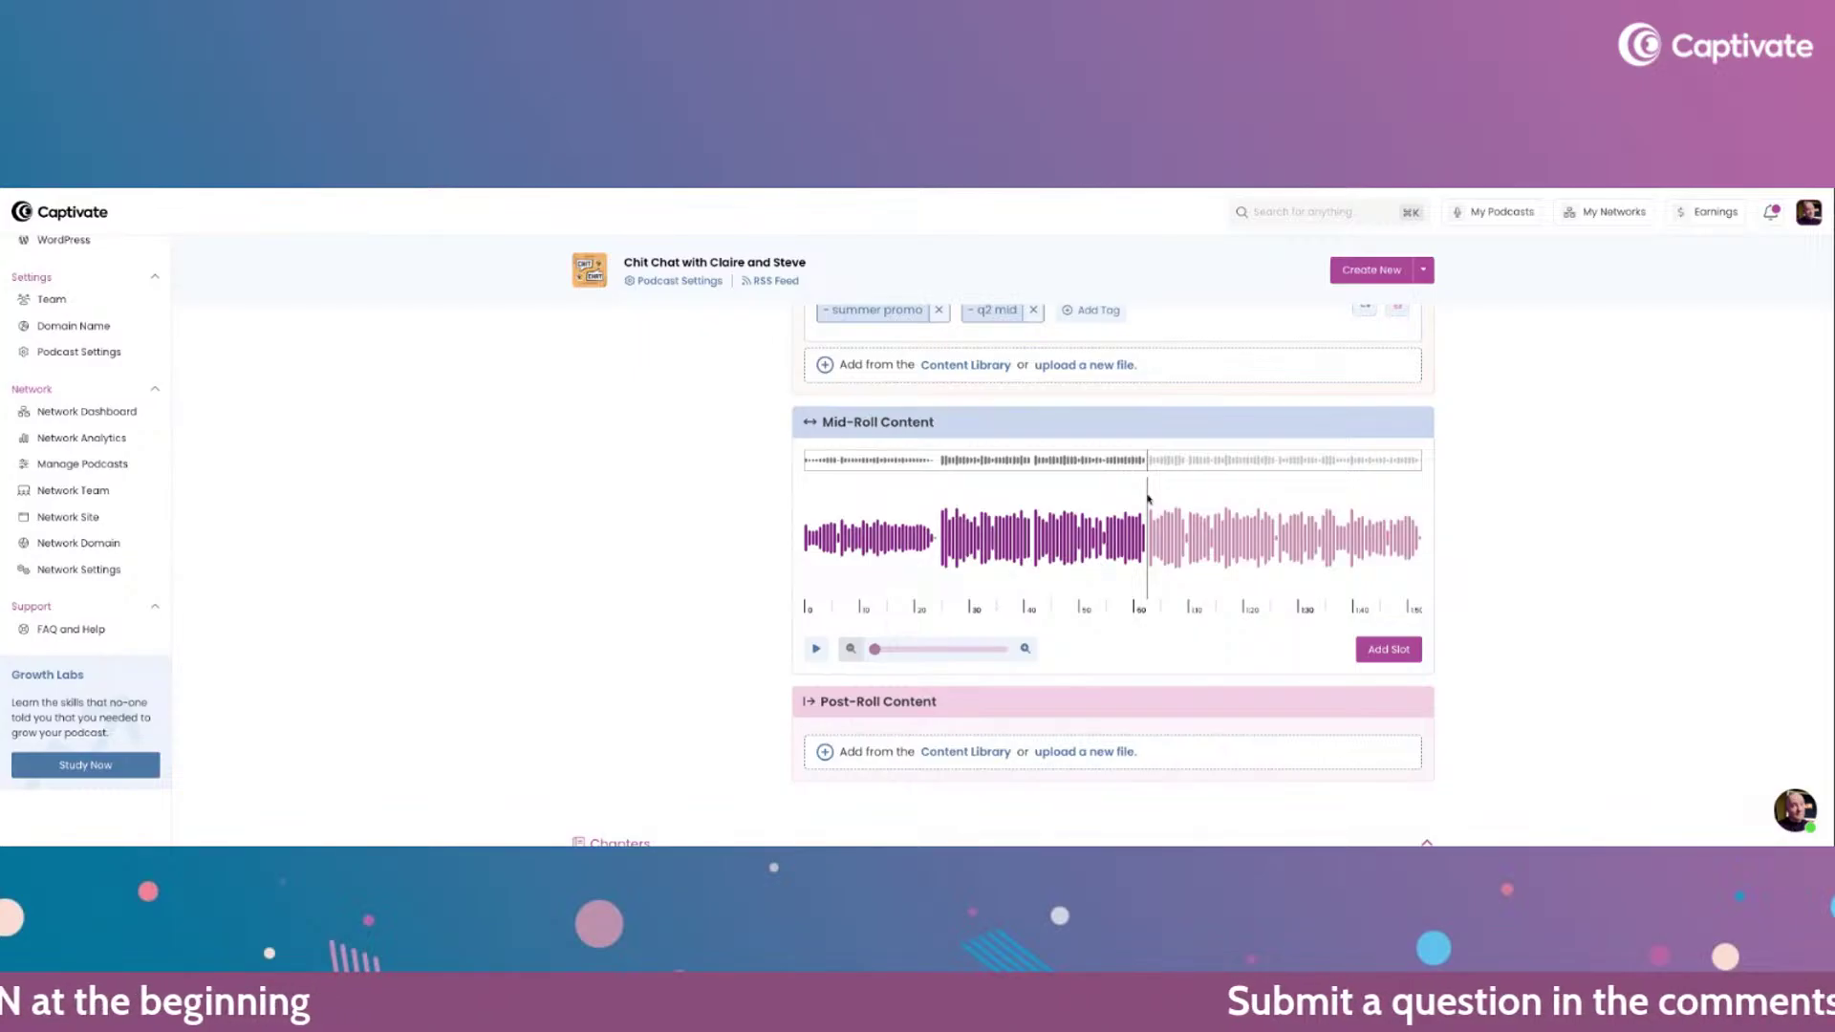
{"action": "left_click", "coordinate": [1377, 653]}
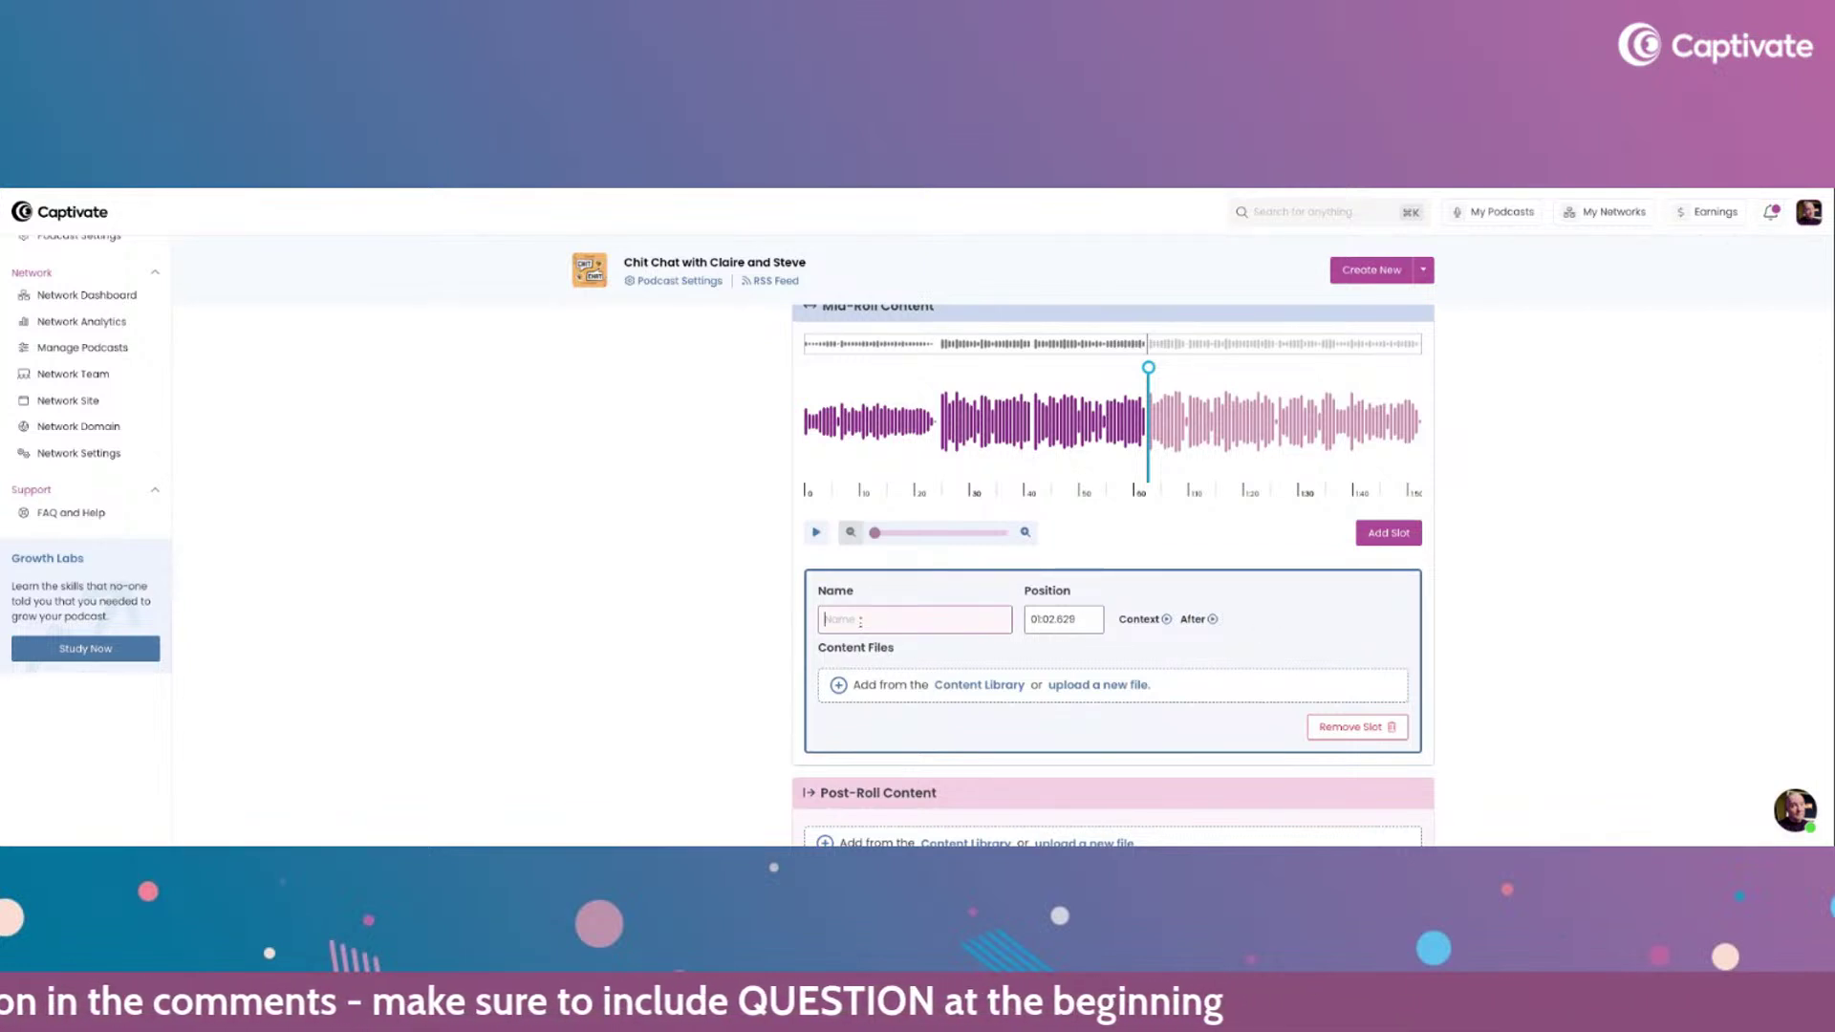
{"action": "type", "text": "mid rol"}
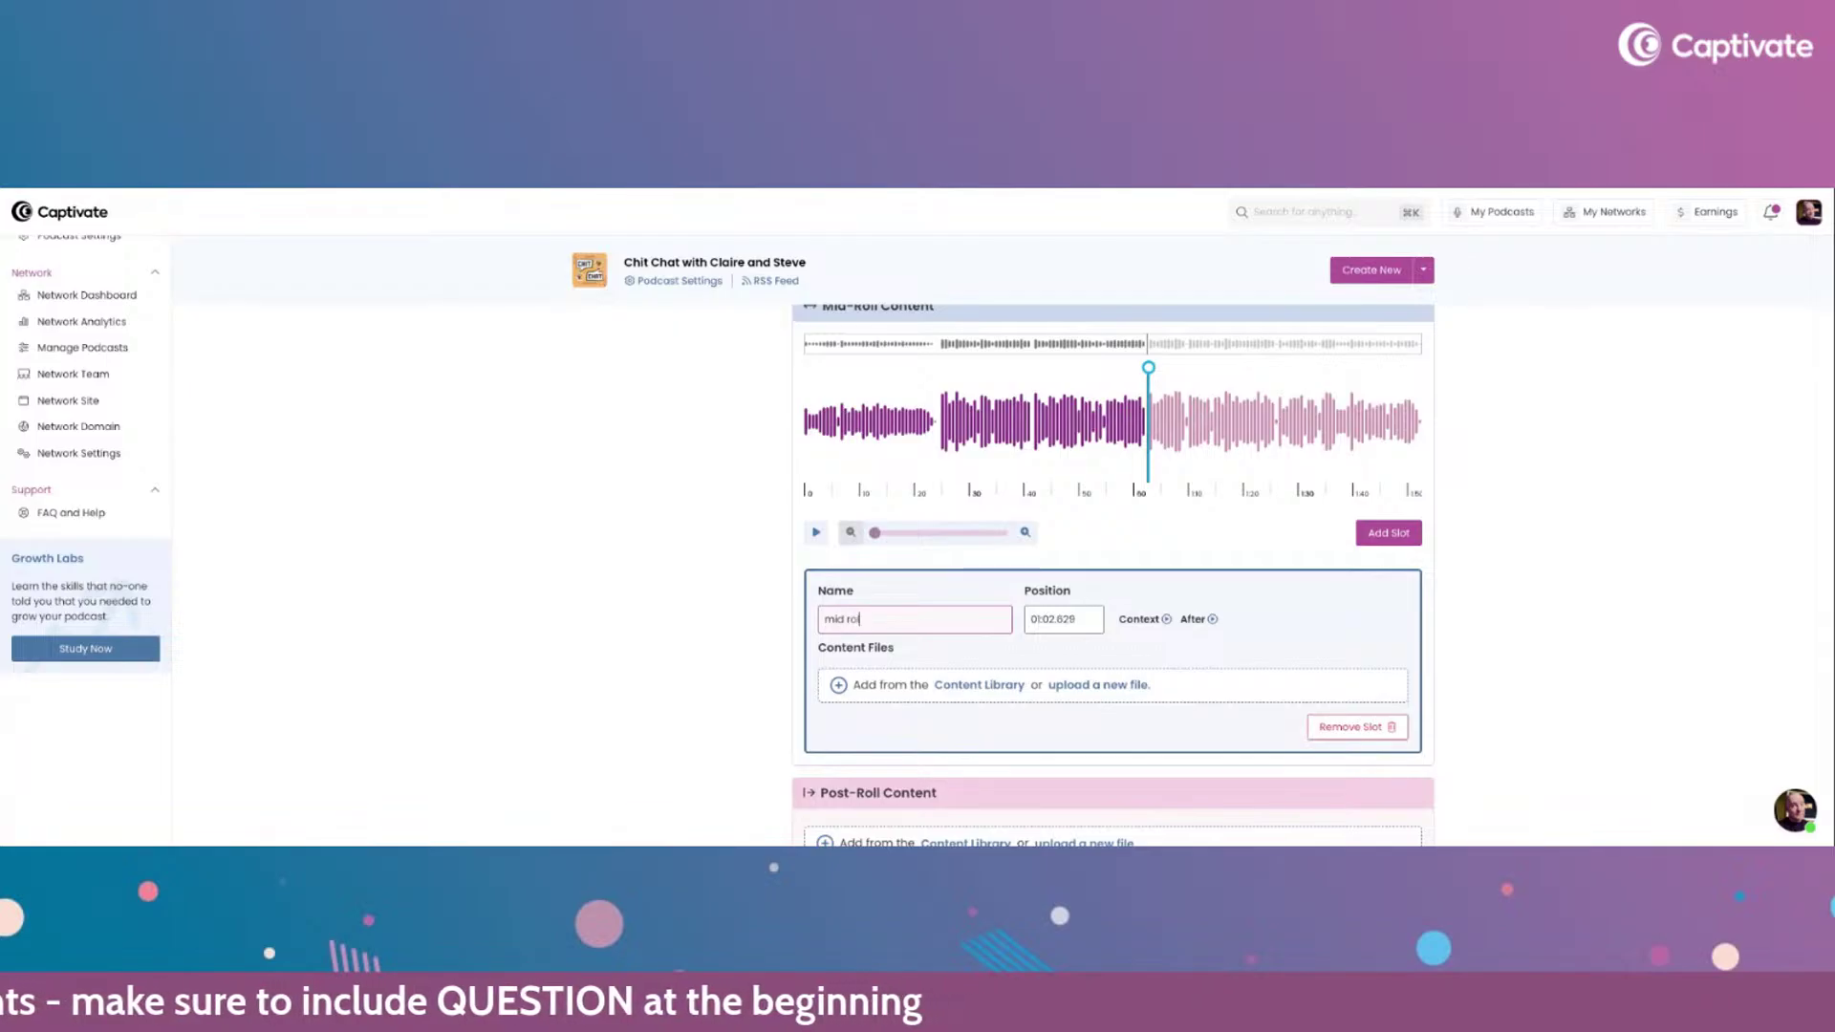
{"action": "type", "text": "l default"}
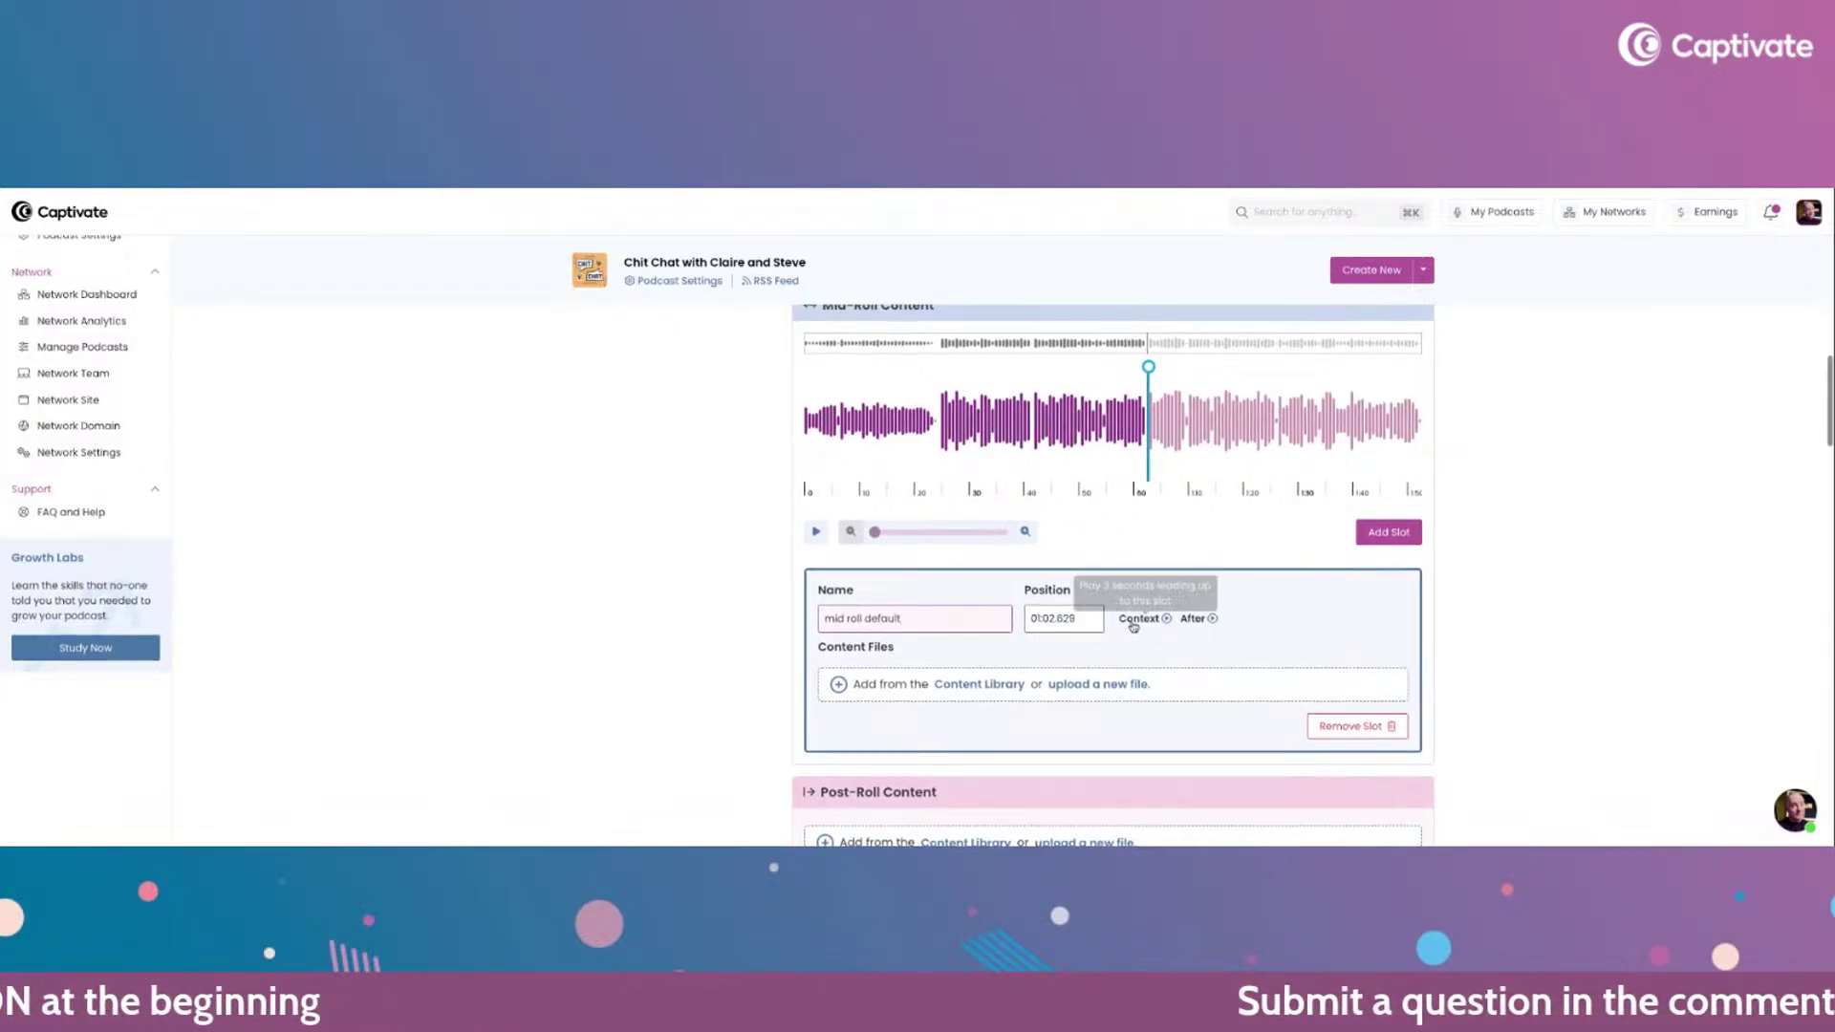
- Set the mid-roll slot's position to 01:11.629
{"action": "left_click", "coordinate": [1053, 617]}
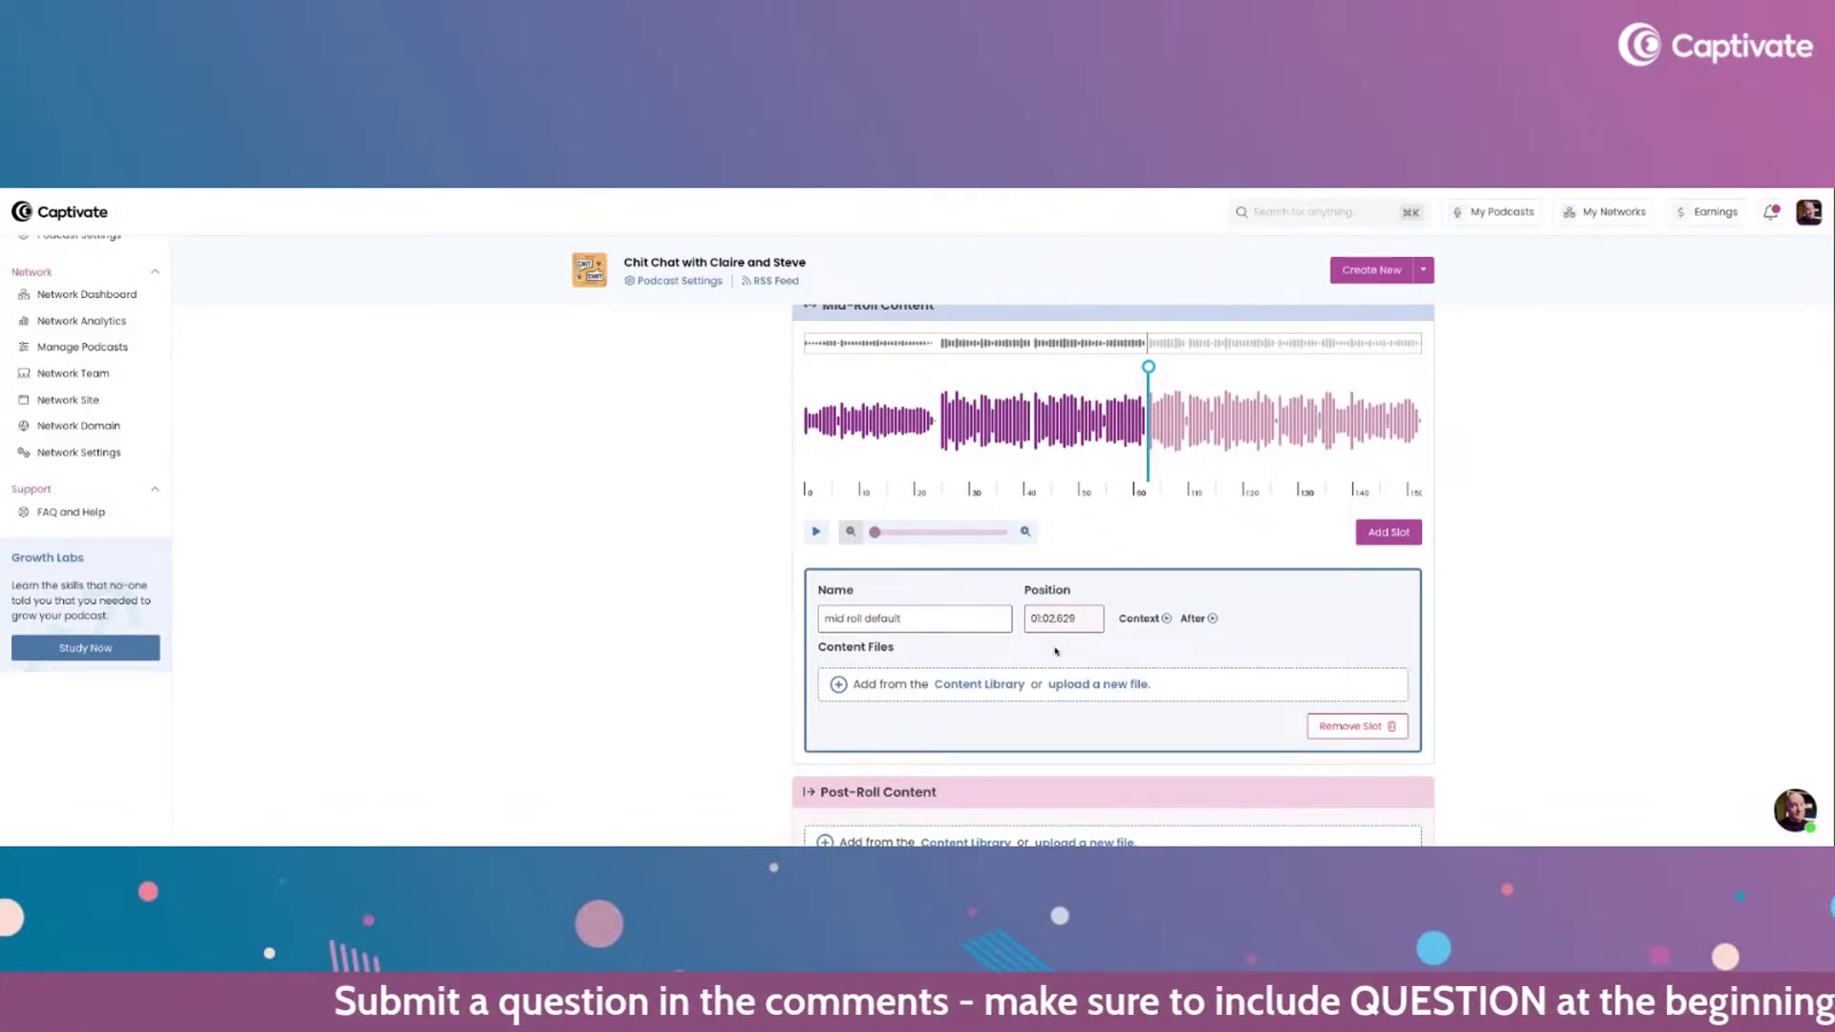
{"action": "key", "text": "BackSpace"}
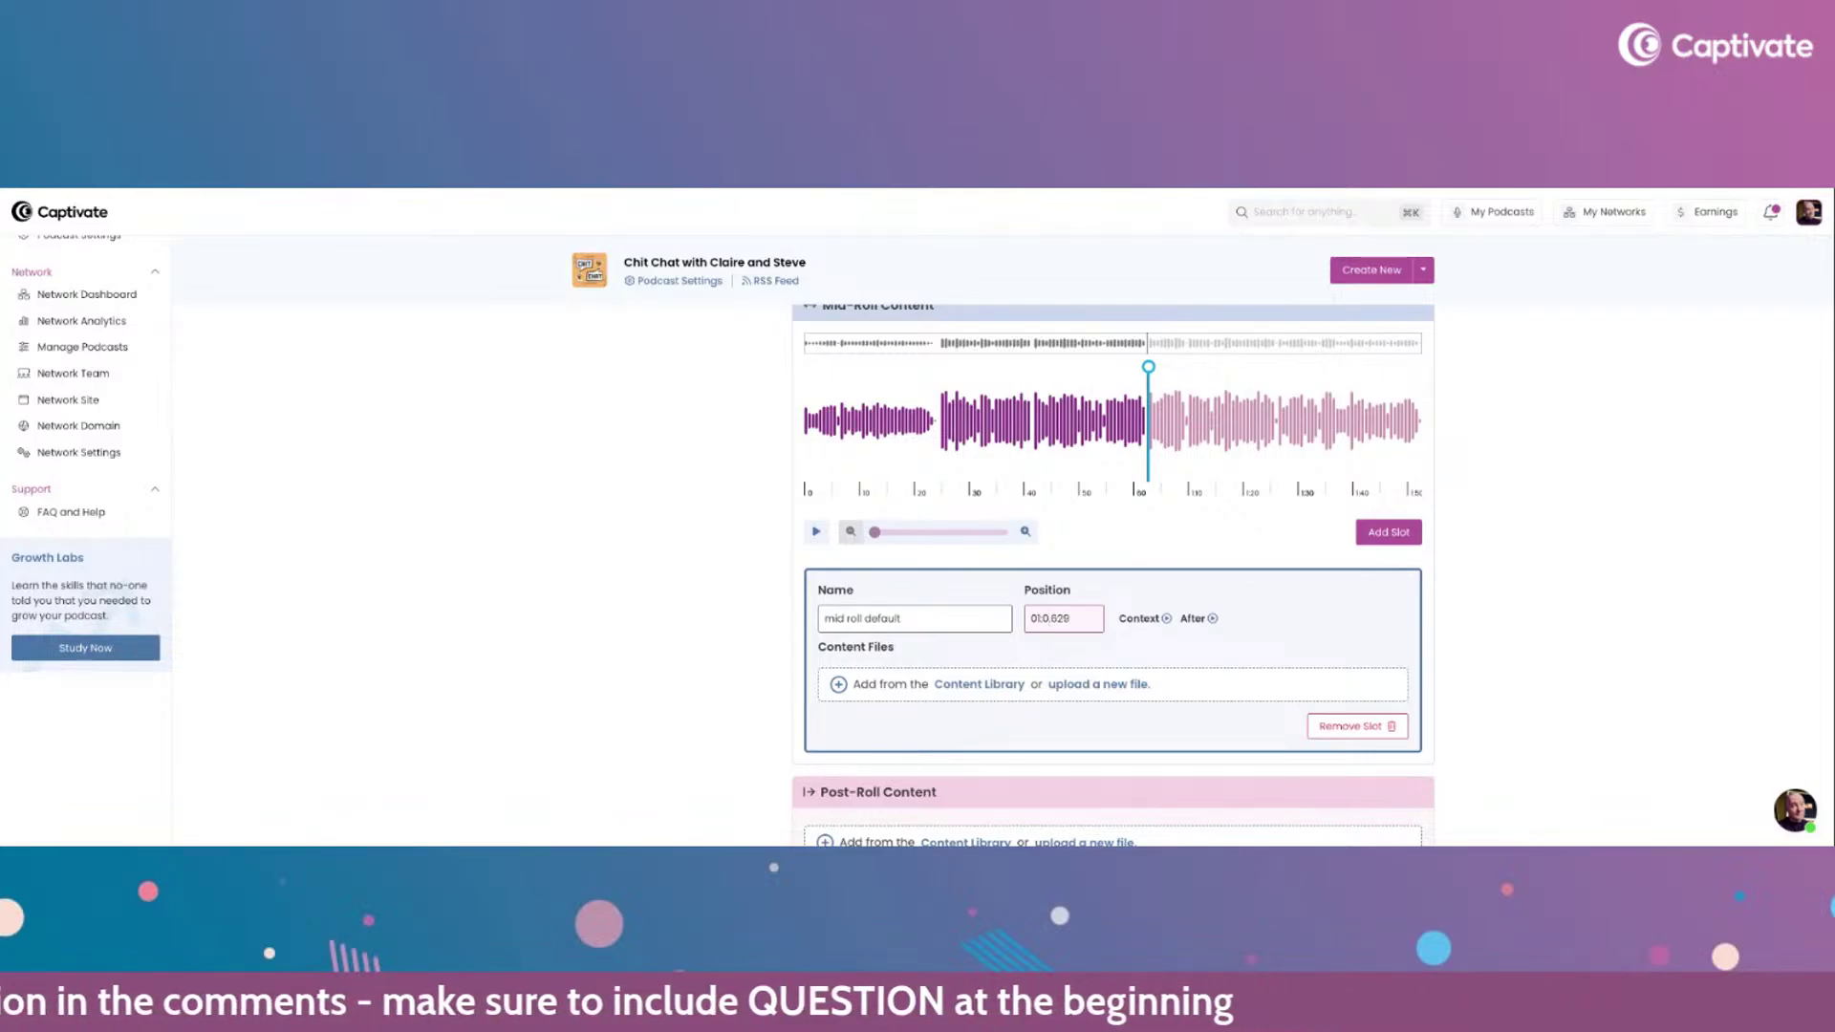
{"action": "key", "text": "BackSpace"}
{"action": "type", "text": "1"}
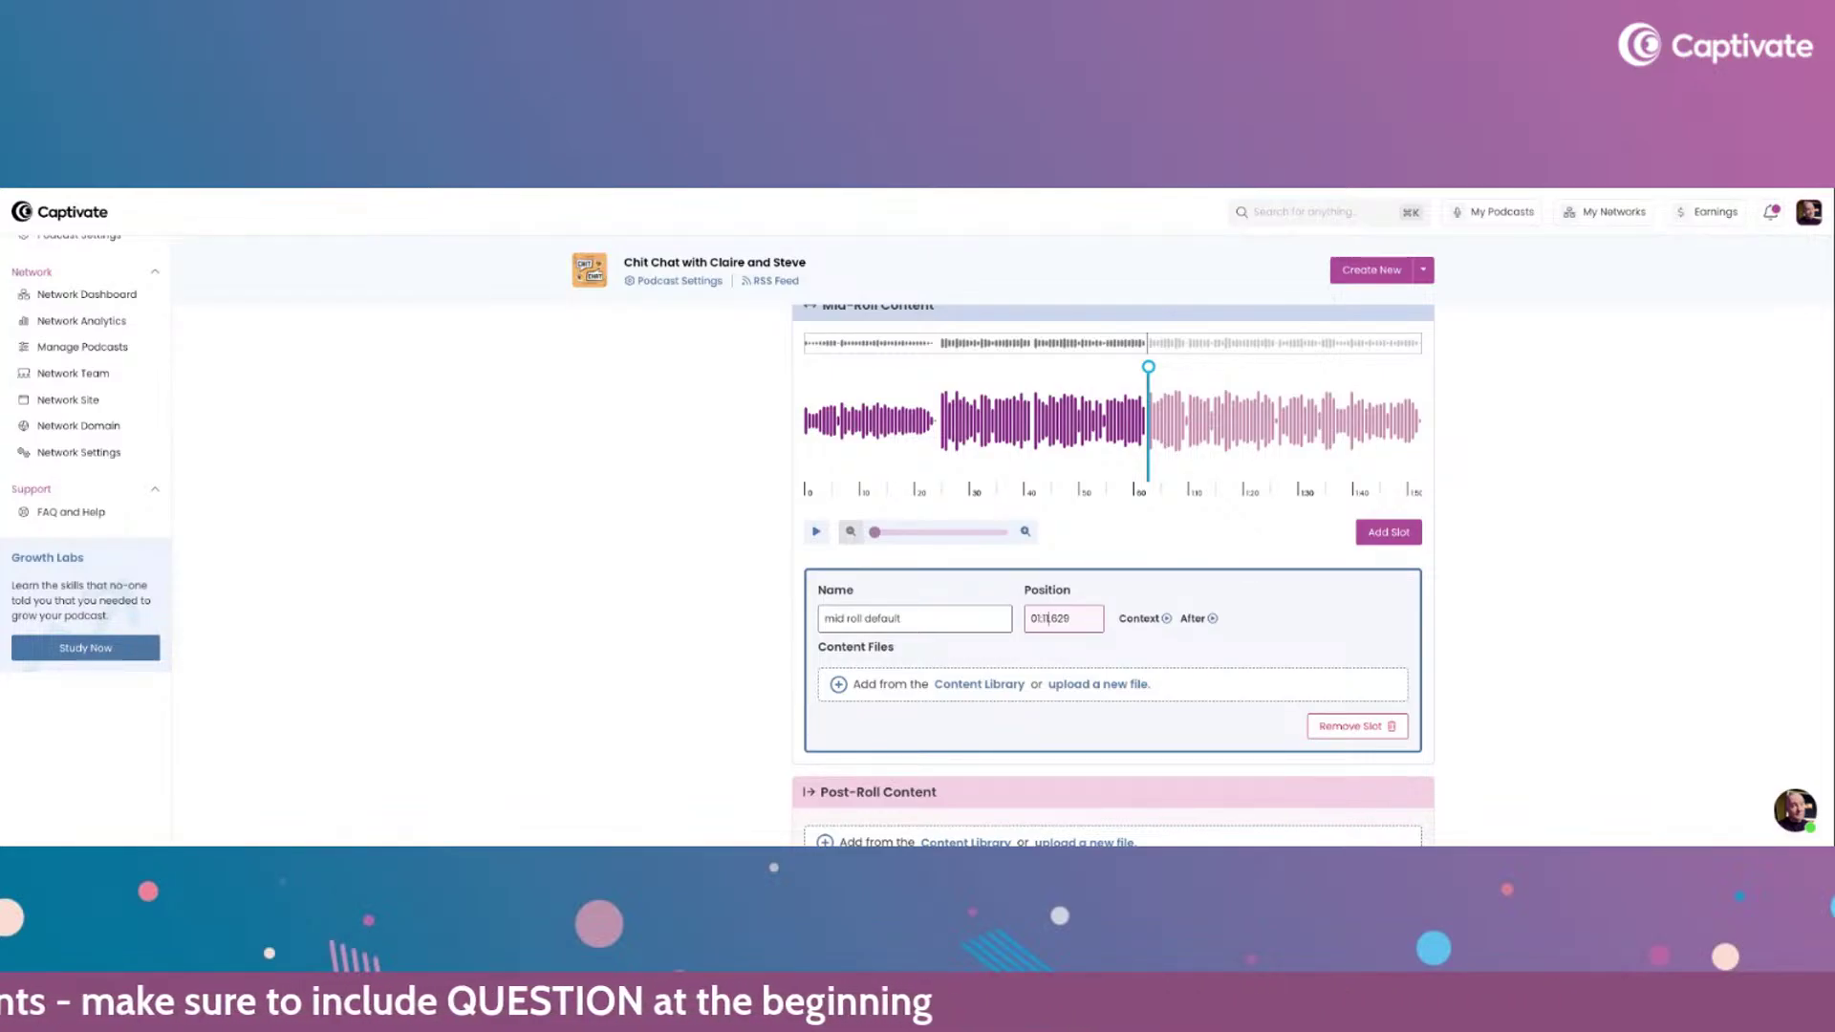
{"action": "type", "text": "1"}
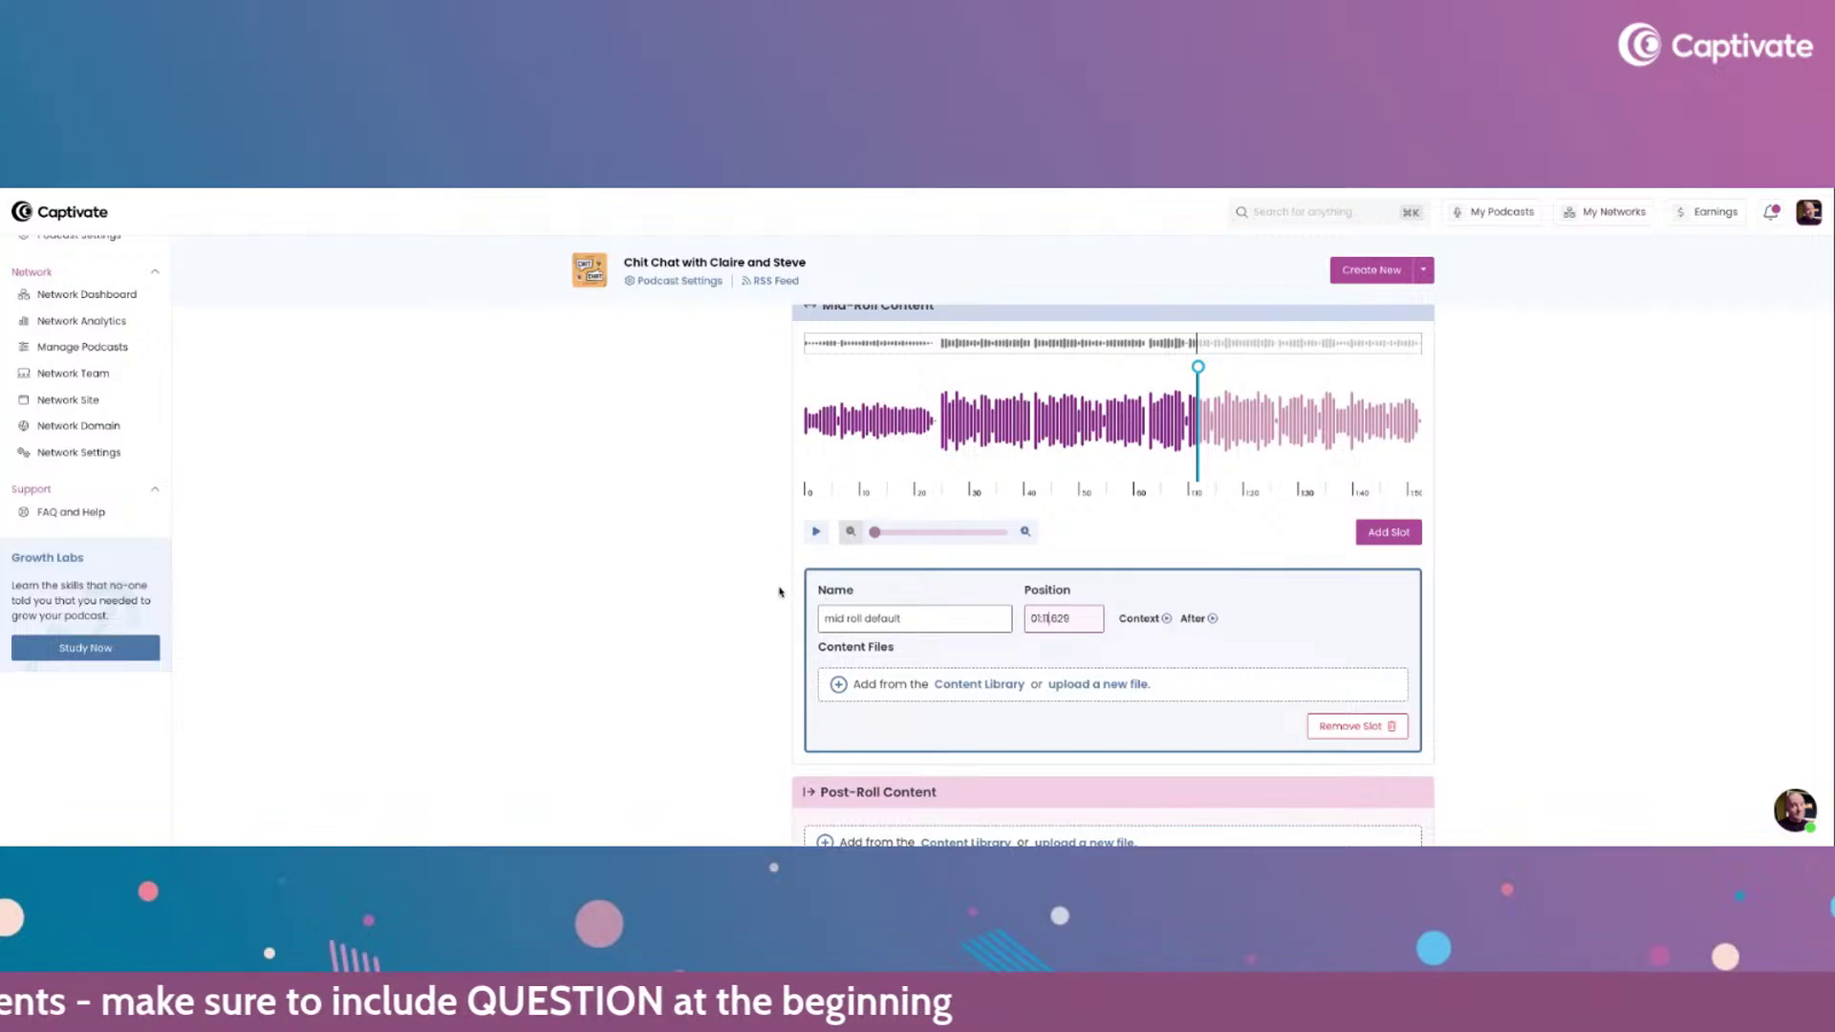
- Add 5RQs promo swap from the Content Library to the "mid roll default" slot
{"action": "left_click", "coordinate": [969, 686]}
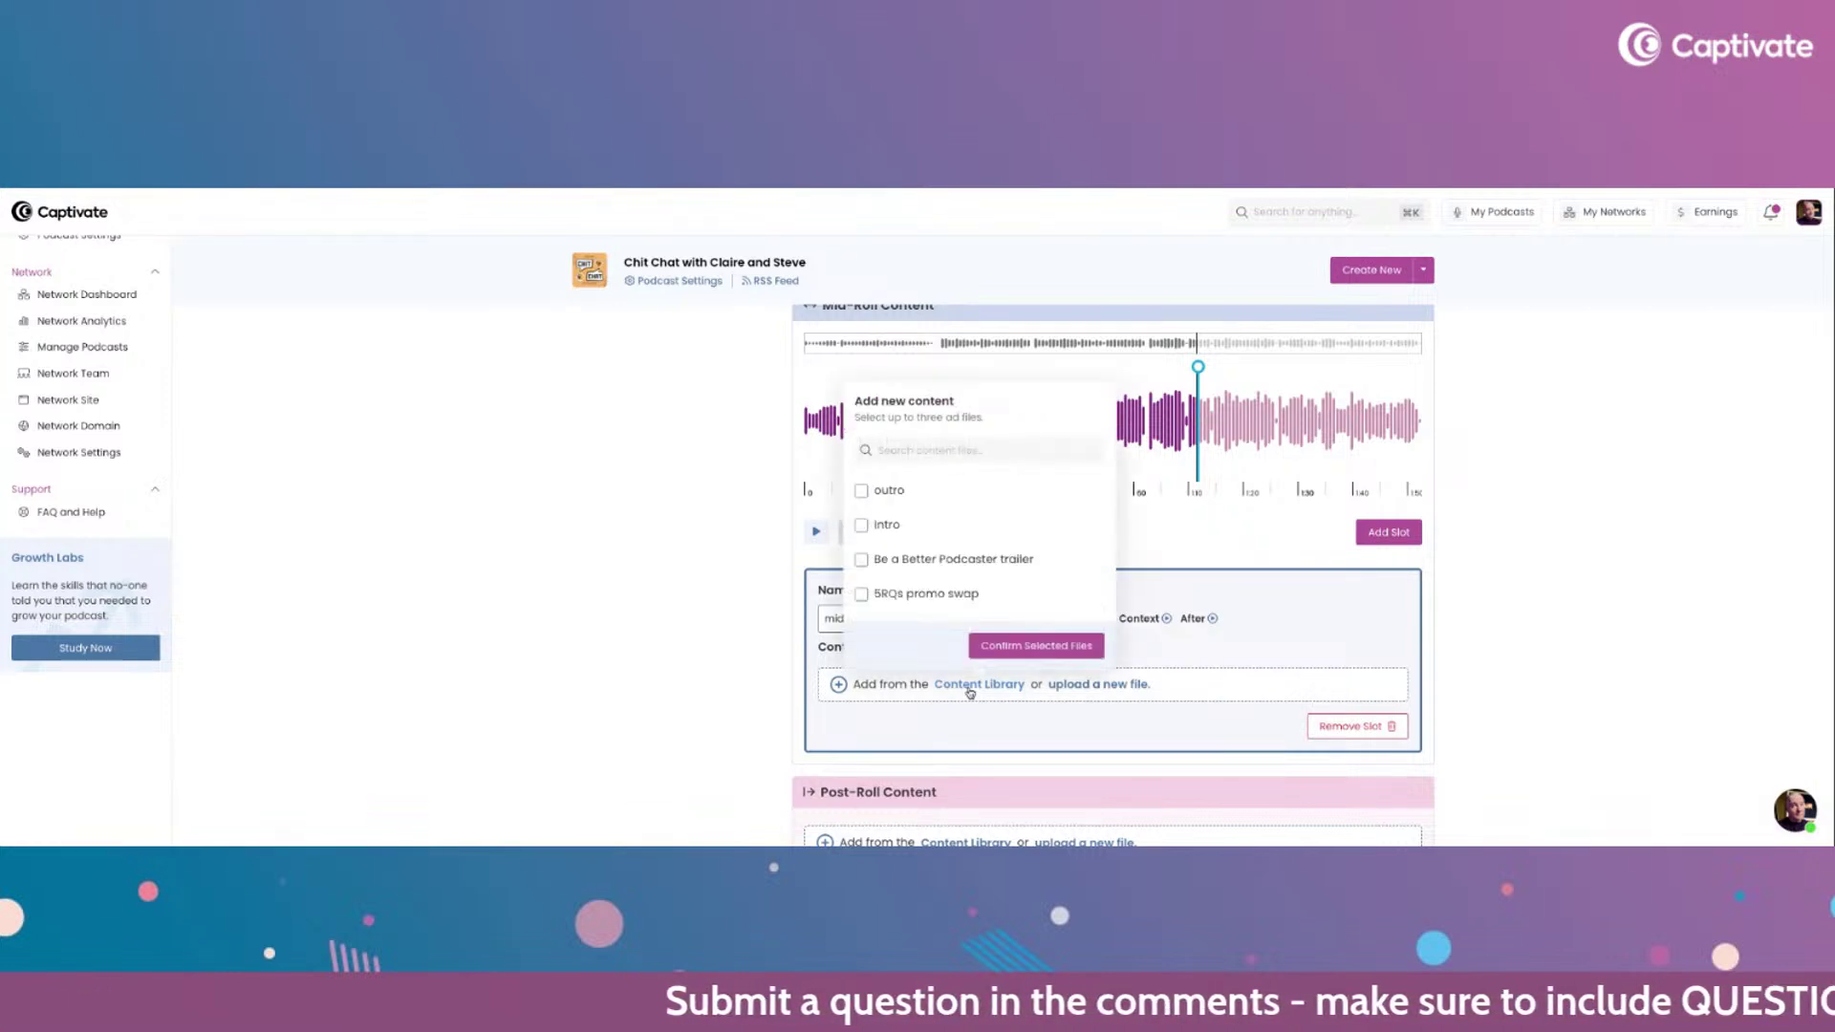
{"action": "scroll", "coordinate": [958, 549], "scroll_direction": "down", "scroll_amount": 1}
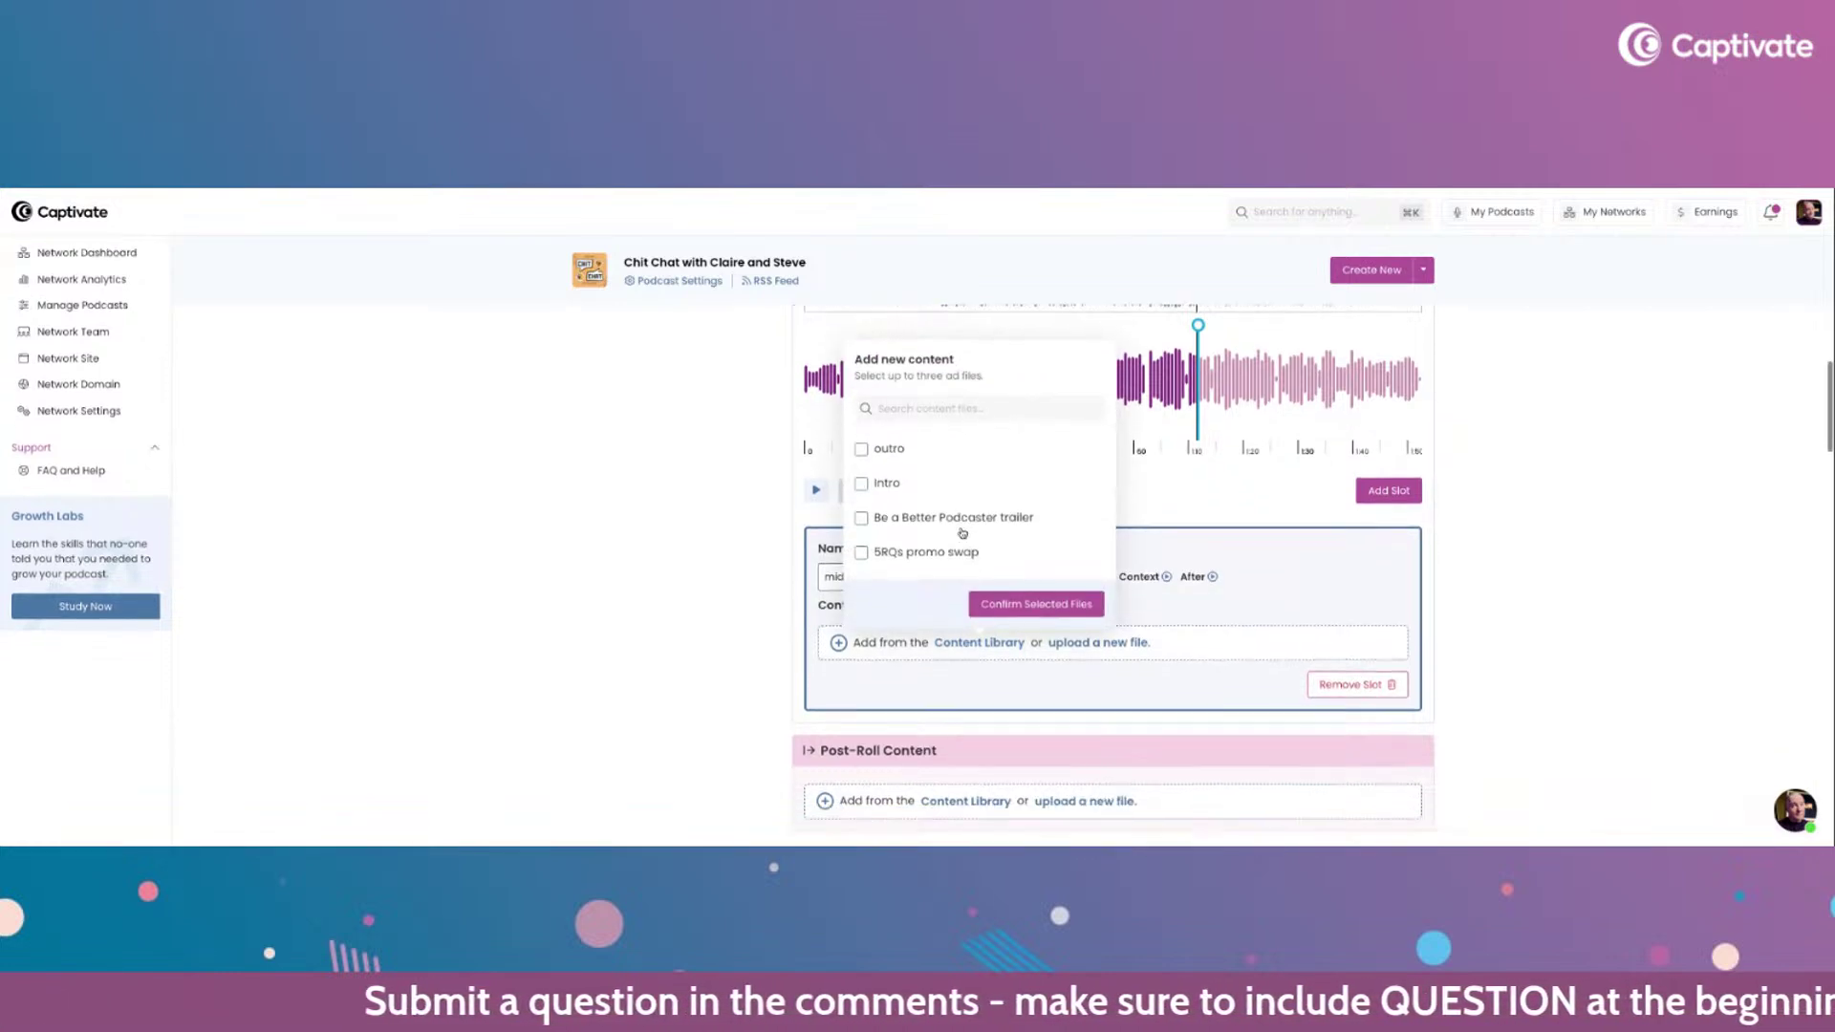
{"action": "left_click", "coordinate": [861, 552]}
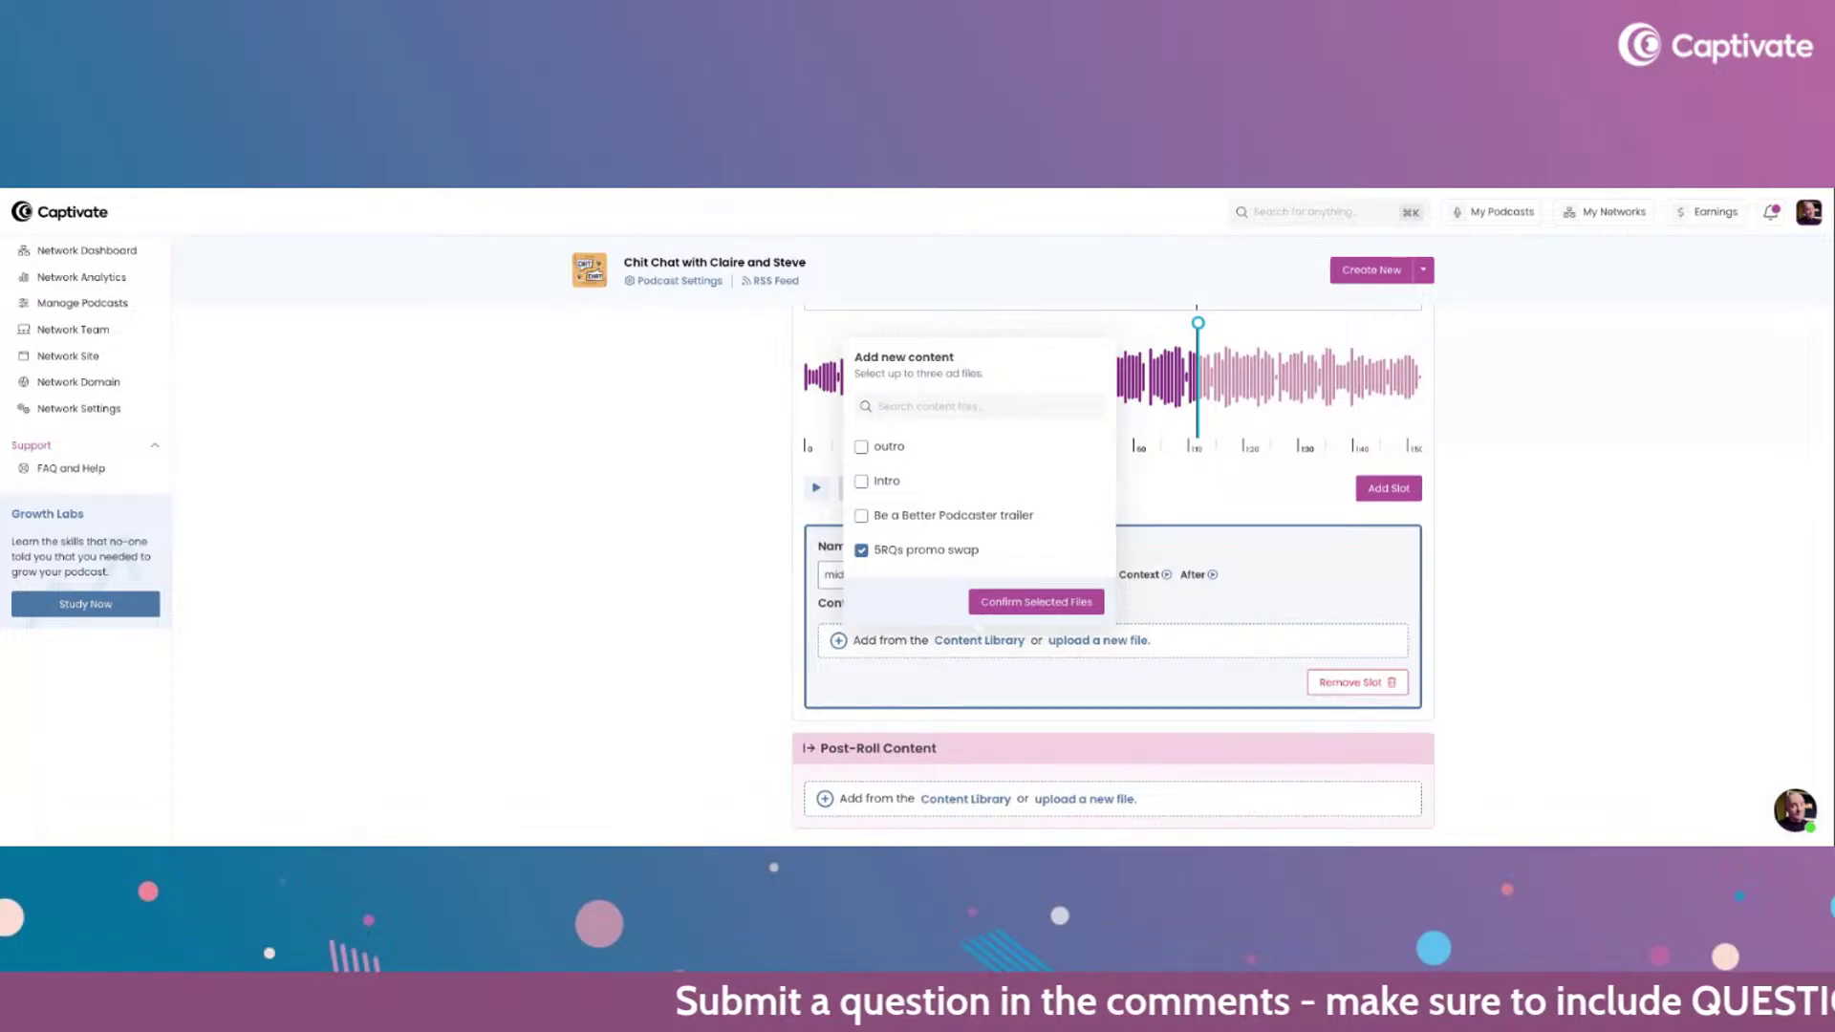
{"action": "left_click", "coordinate": [999, 609]}
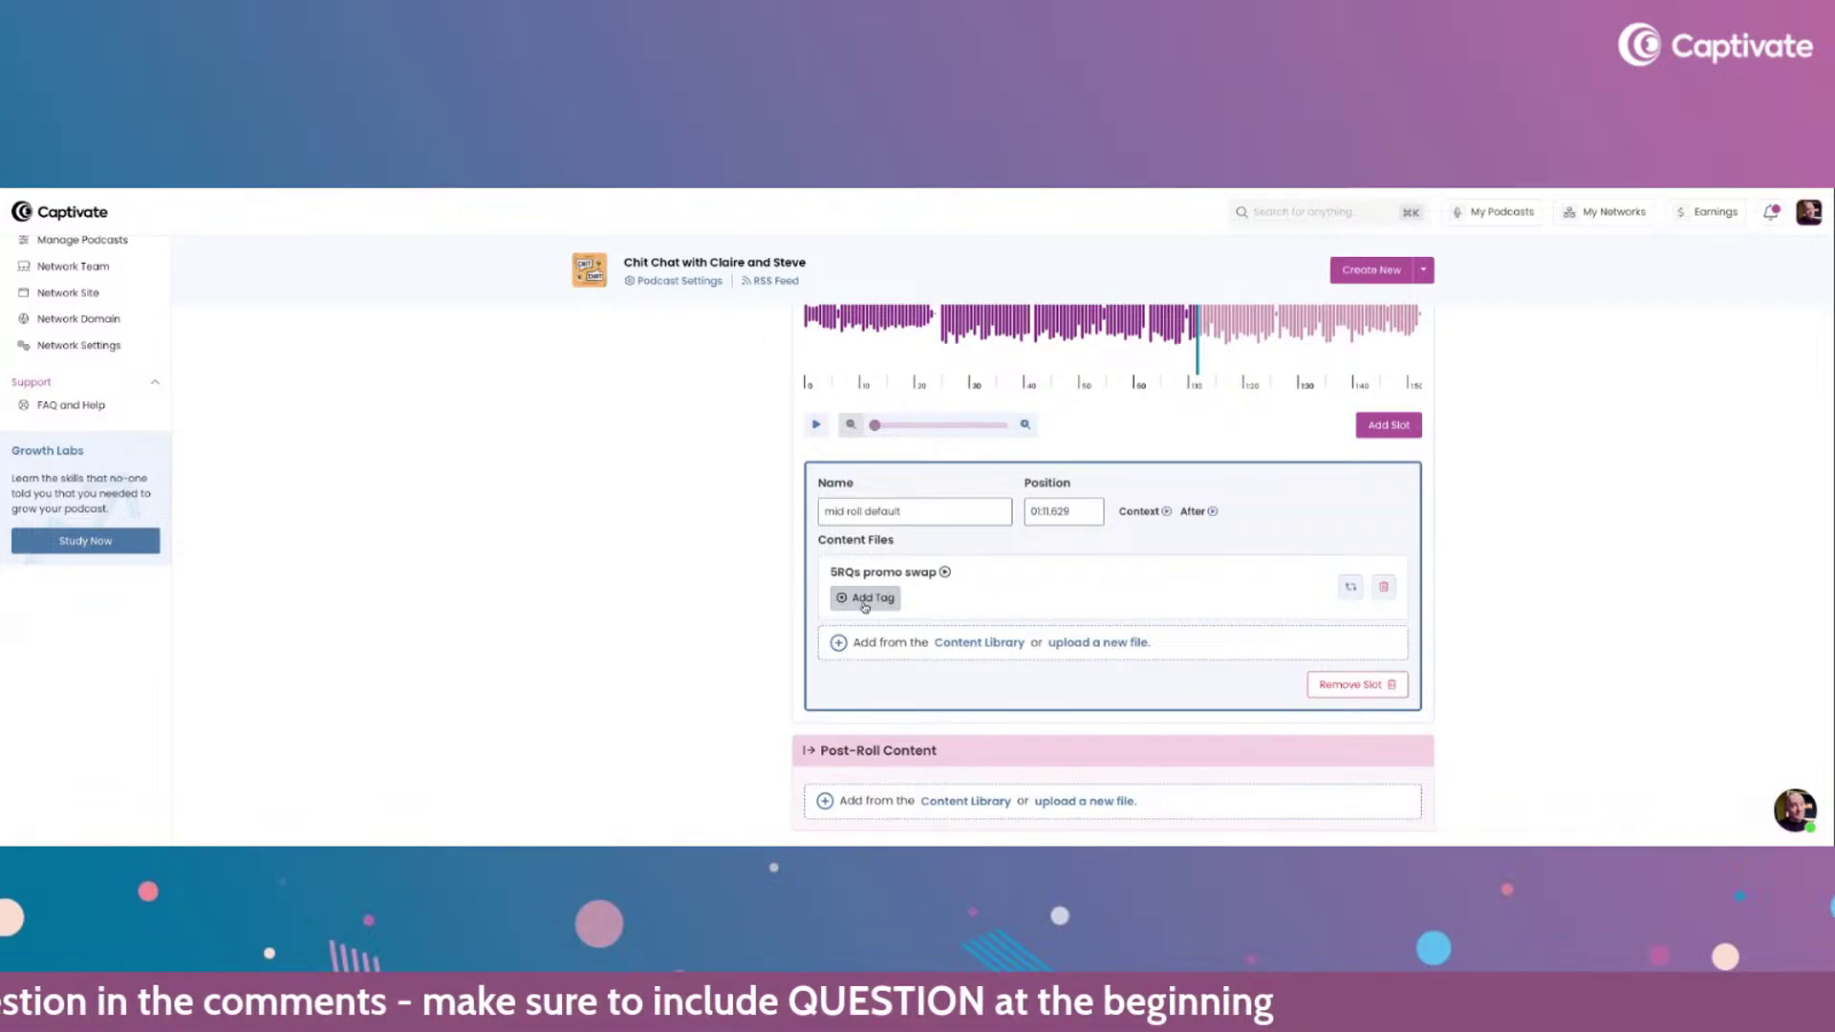
- Tag the mid-roll 5RQs promo swap file with "trailer swaps"
{"action": "left_click", "coordinate": [865, 602]}
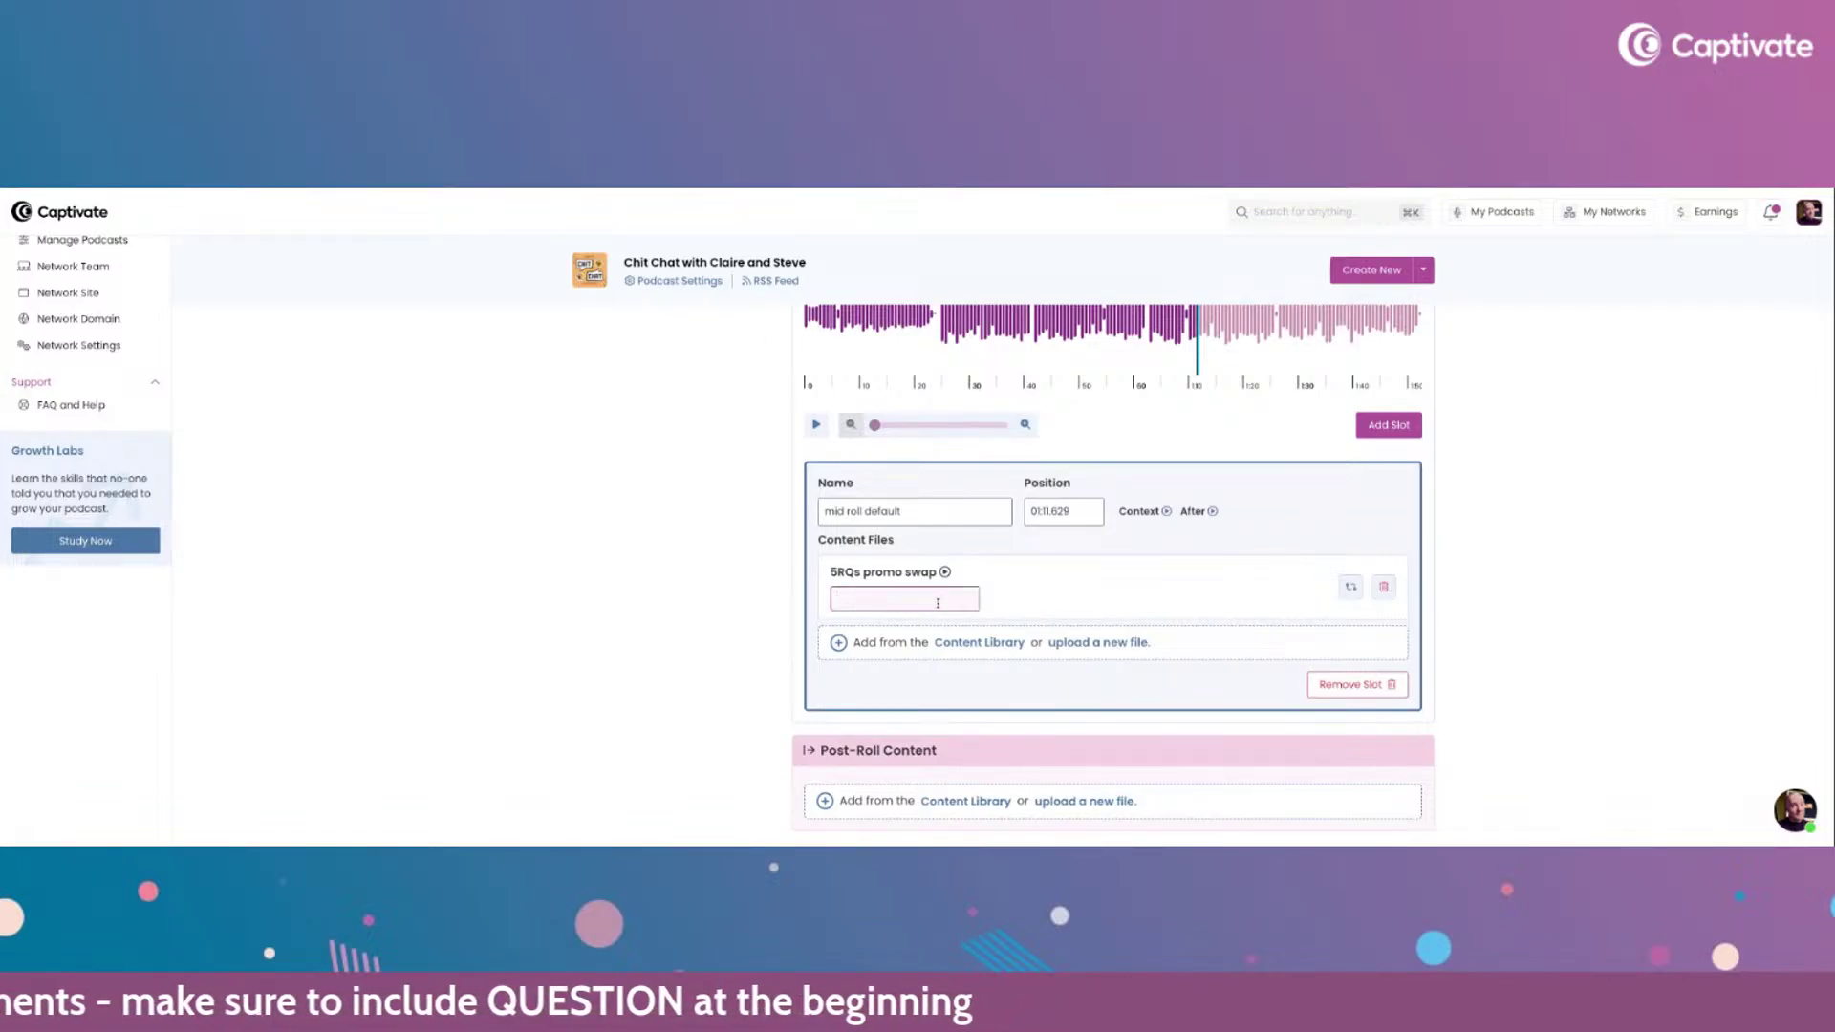
{"action": "type", "text": "trailer"}
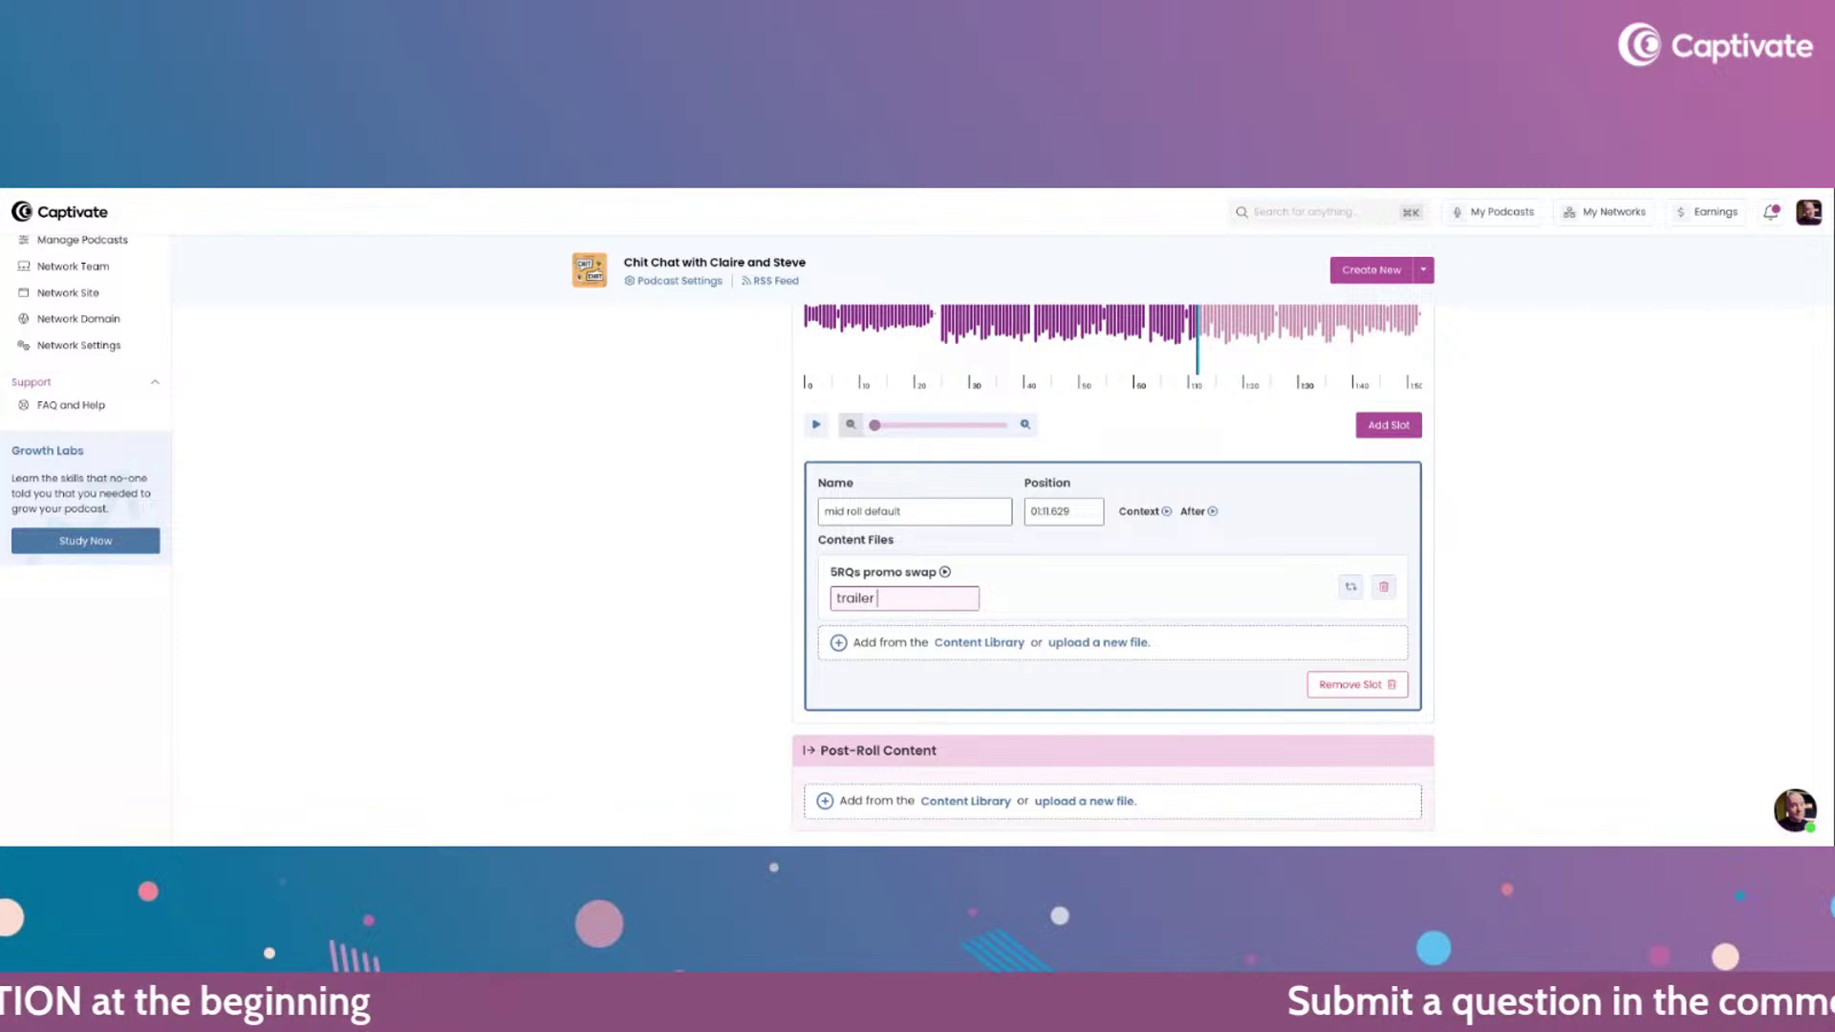
{"action": "type", "text": " swaps"}
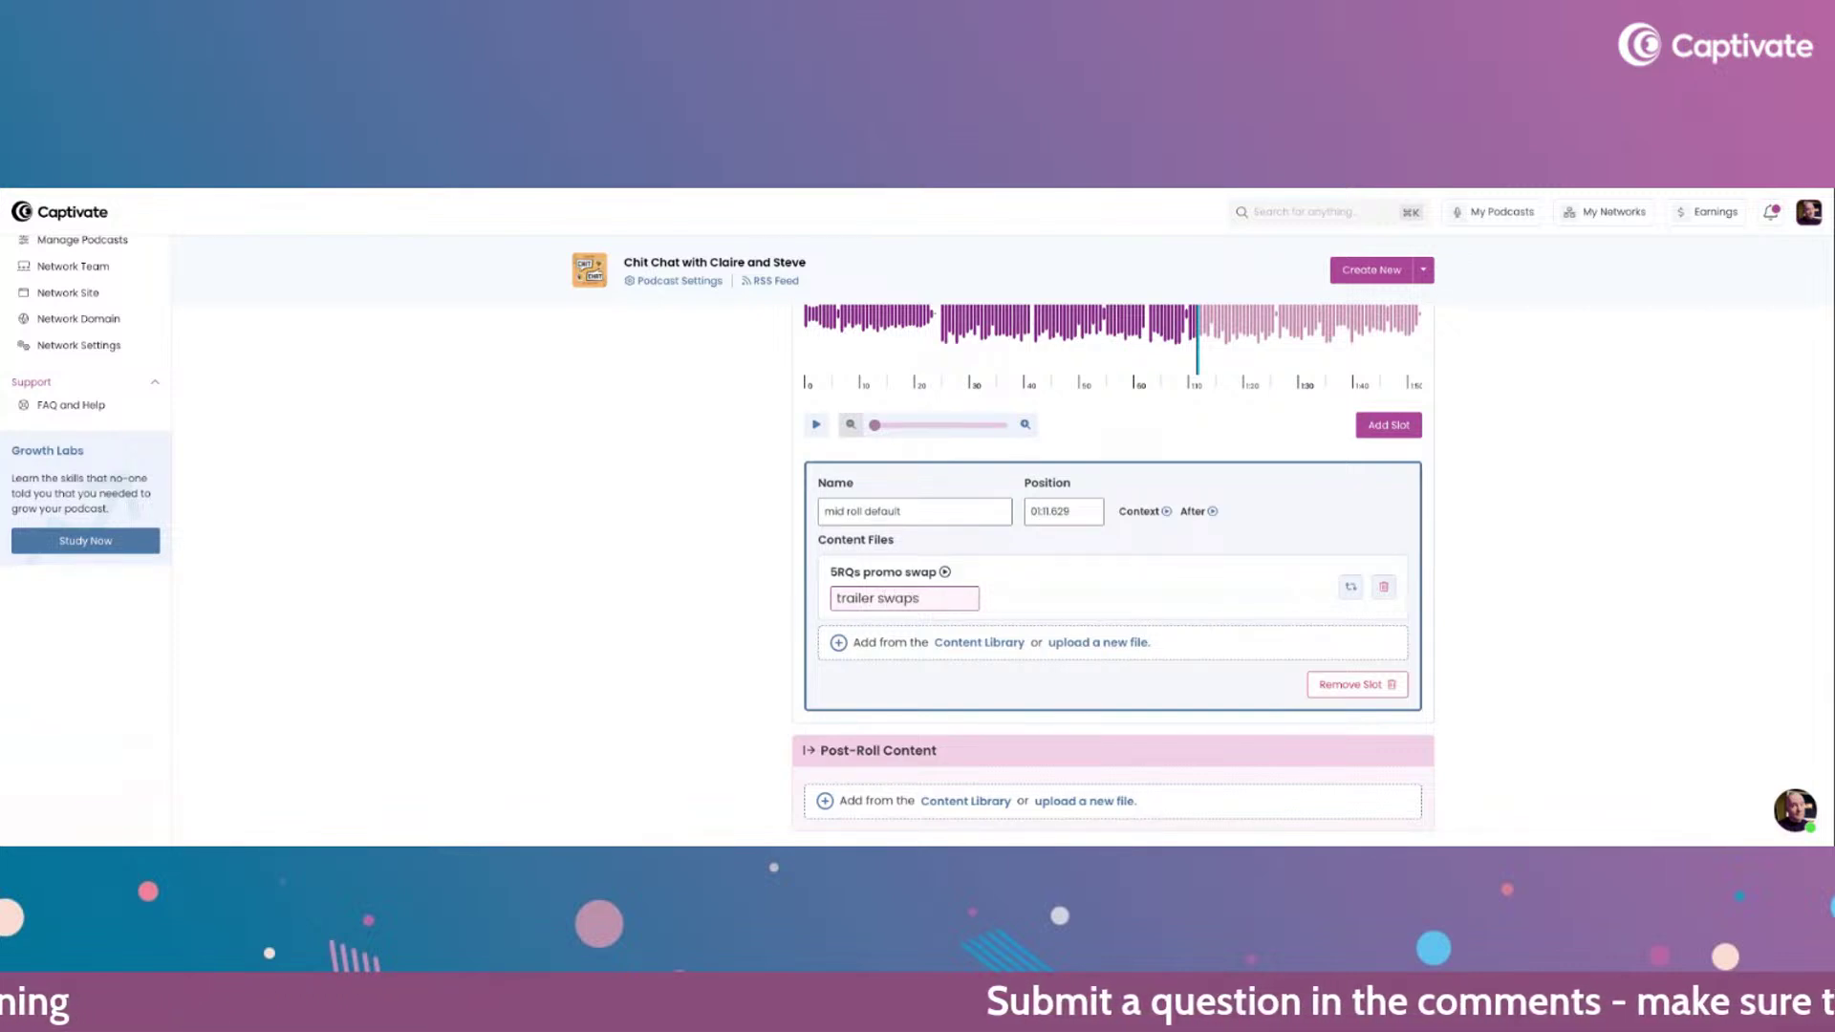
{"action": "key", "text": "Return"}
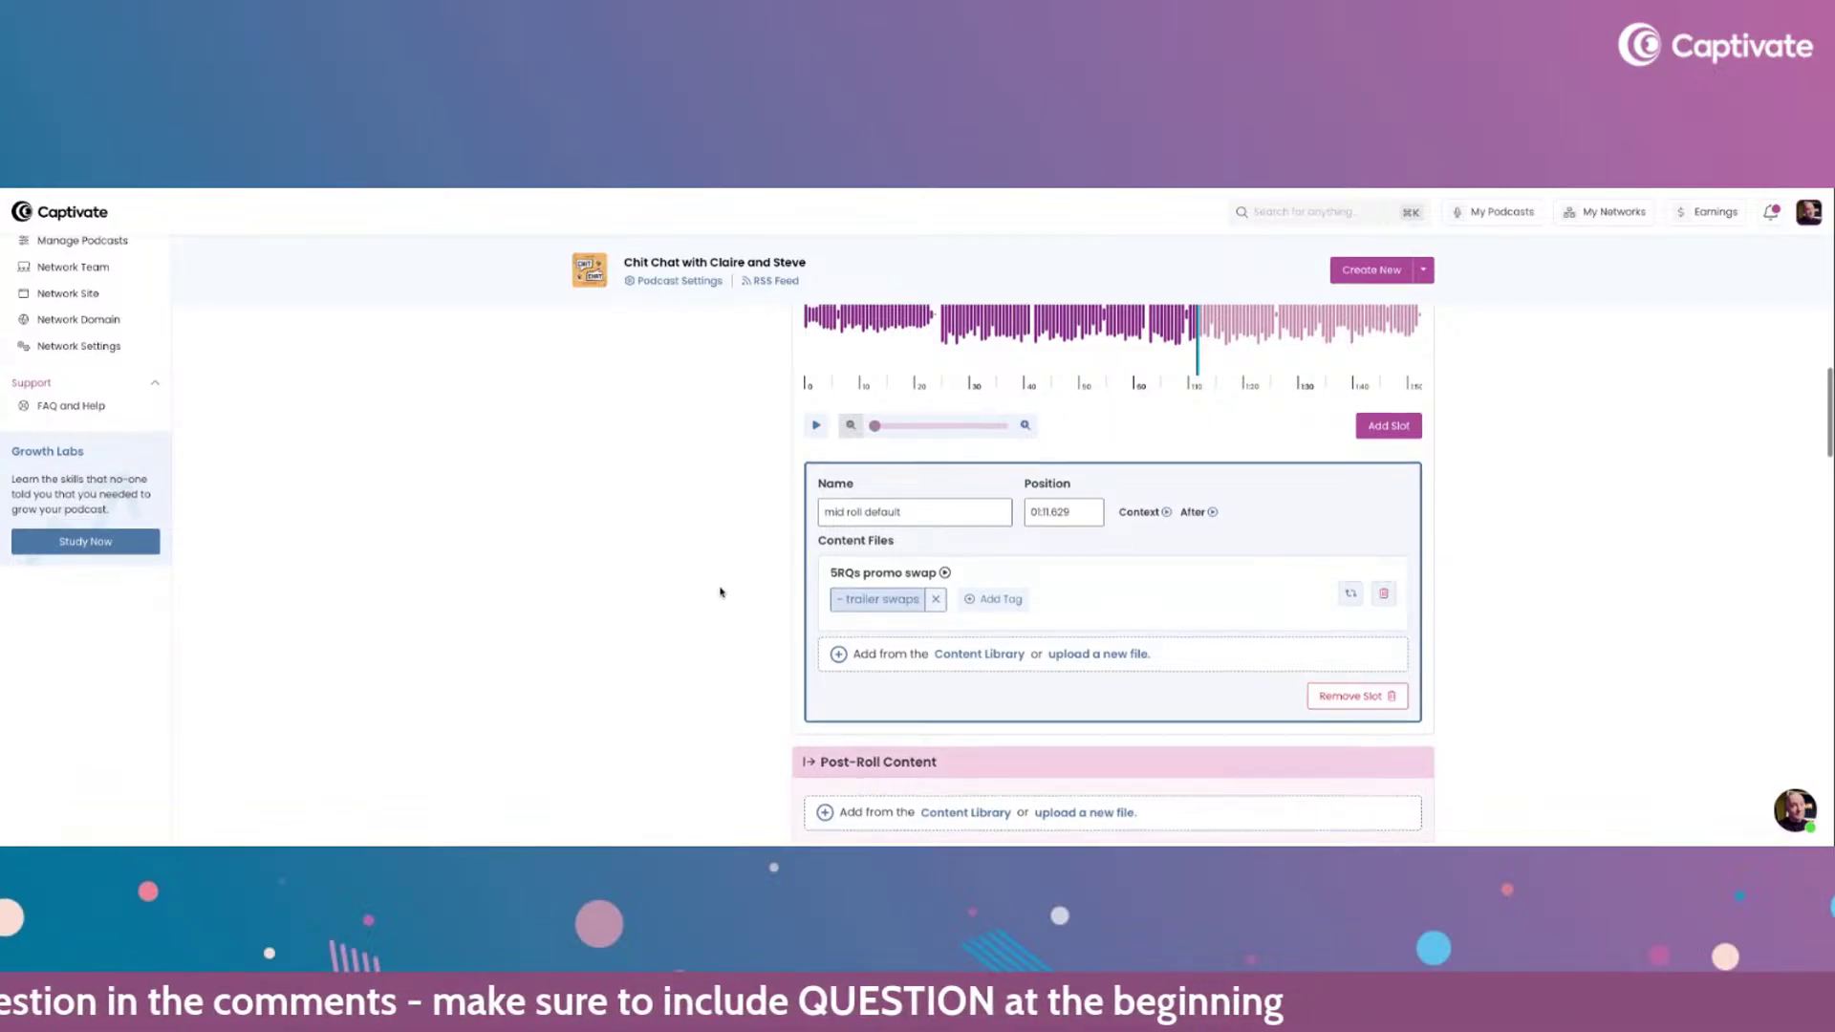
- Add Be a Better Podcaster trailer from the Content Library as the second file in the "mid roll default" slot
{"action": "scroll", "coordinate": [720, 586], "scroll_direction": "up", "scroll_amount": 1}
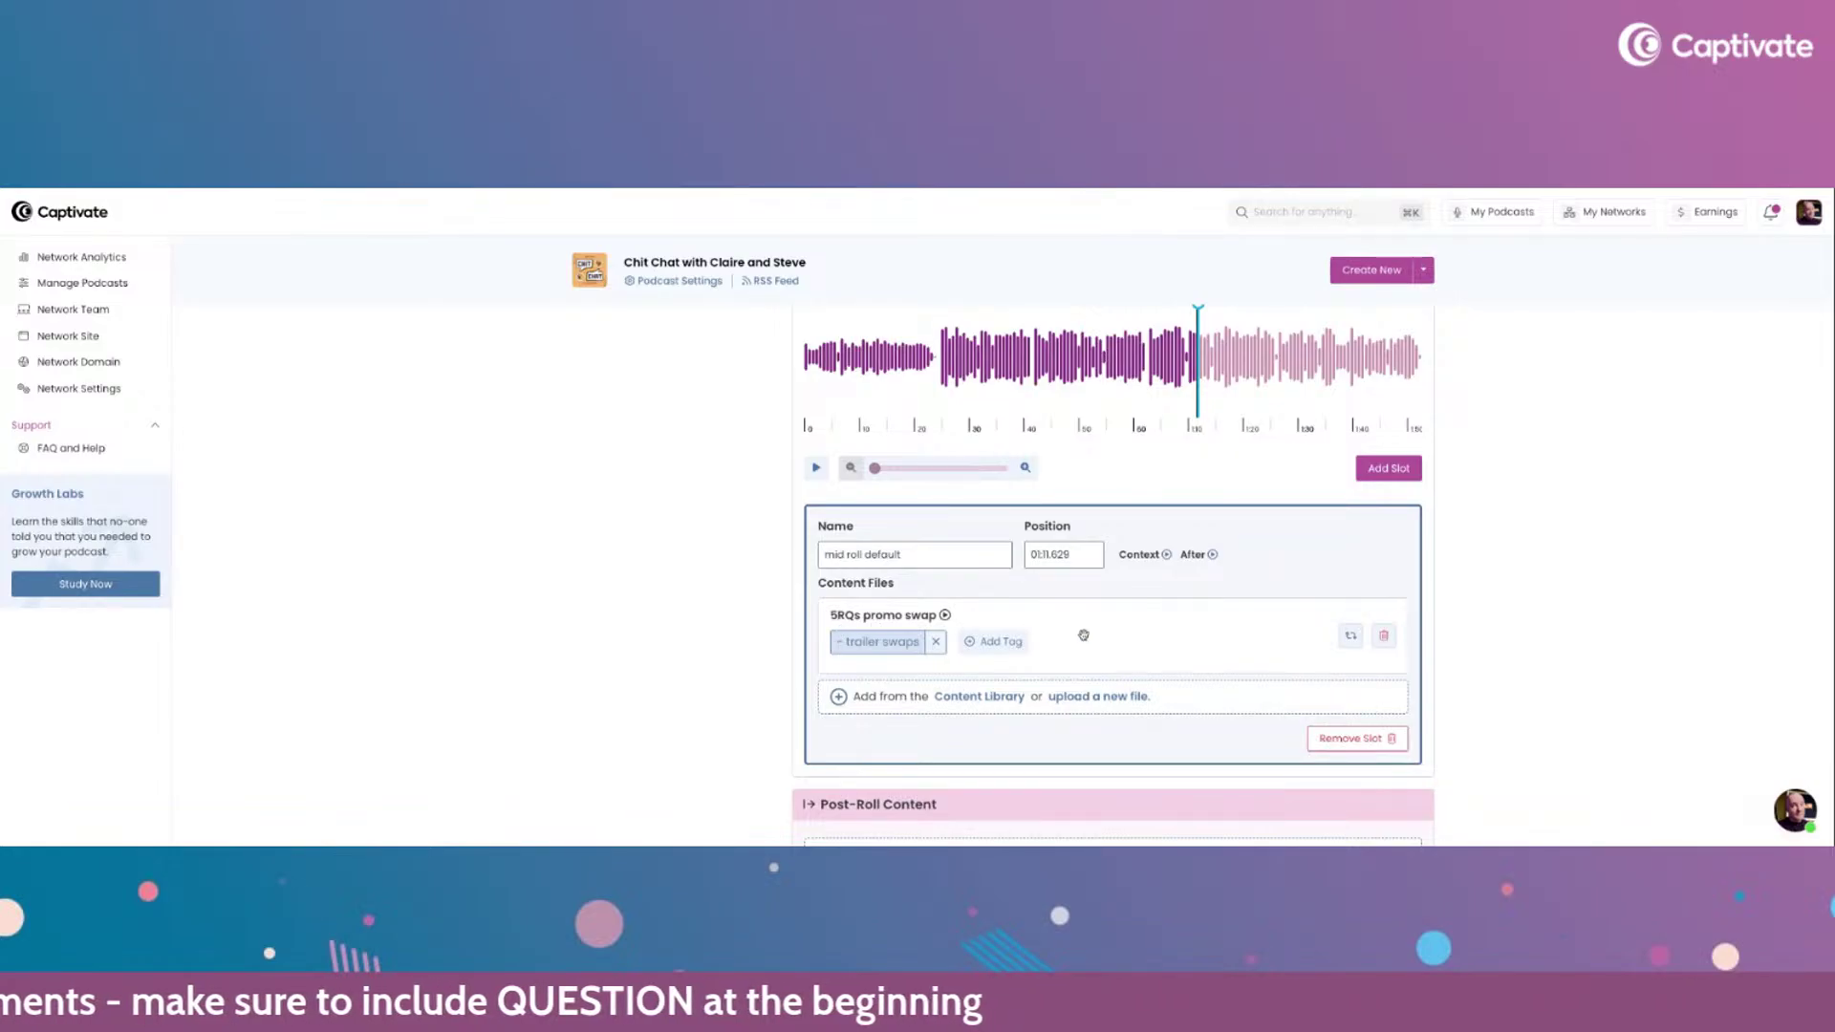
{"action": "scroll", "coordinate": [1133, 658], "scroll_direction": "down", "scroll_amount": 1}
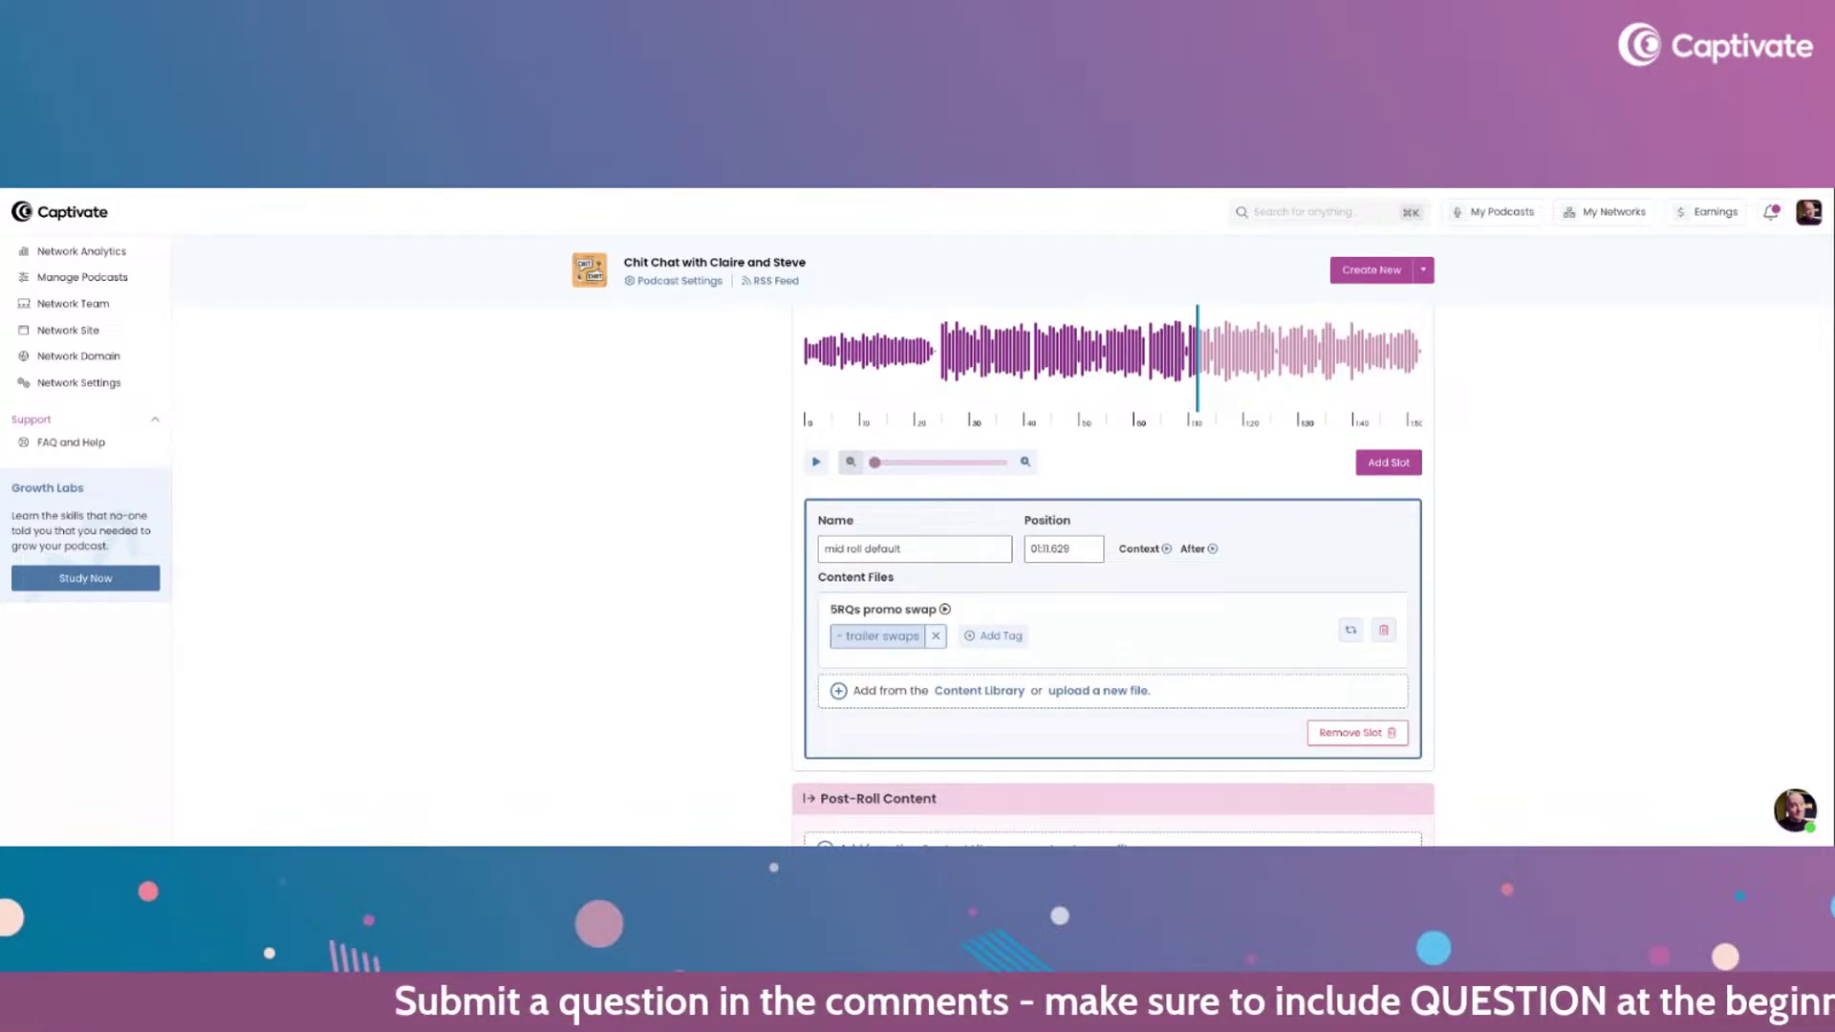
{"action": "left_click", "coordinate": [975, 691]}
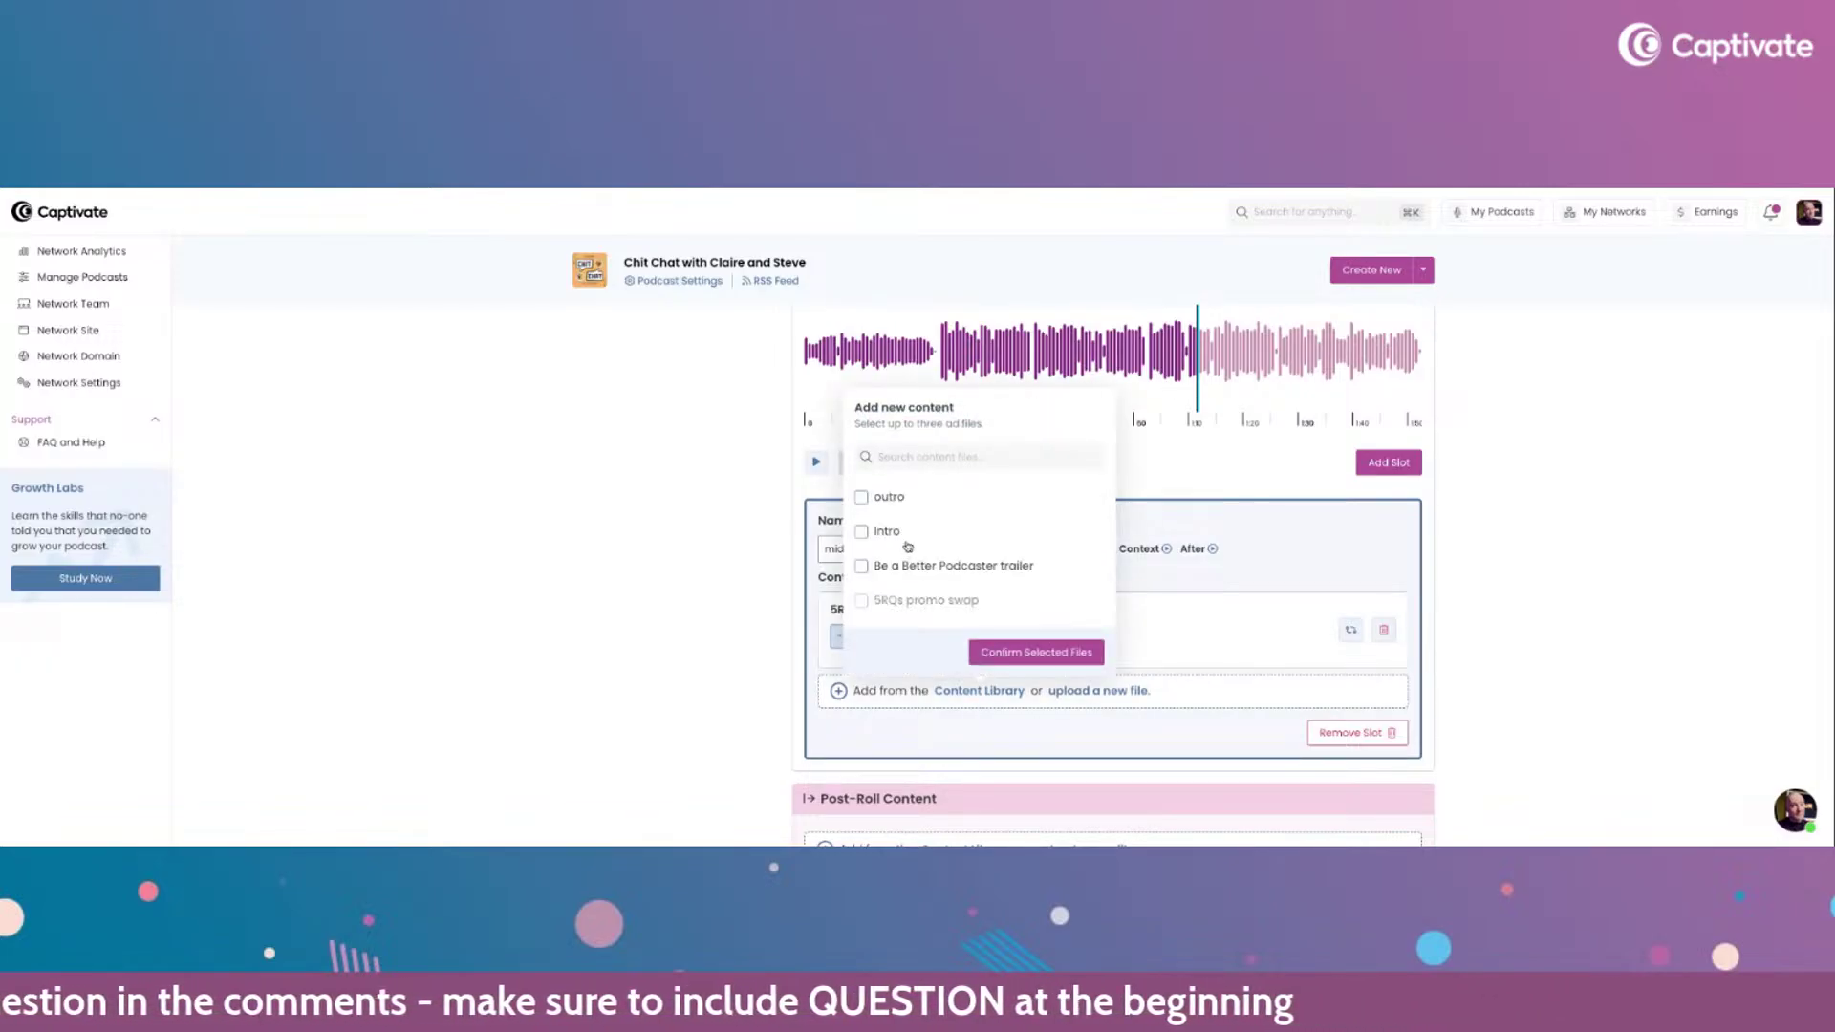
{"action": "left_click", "coordinate": [862, 566]}
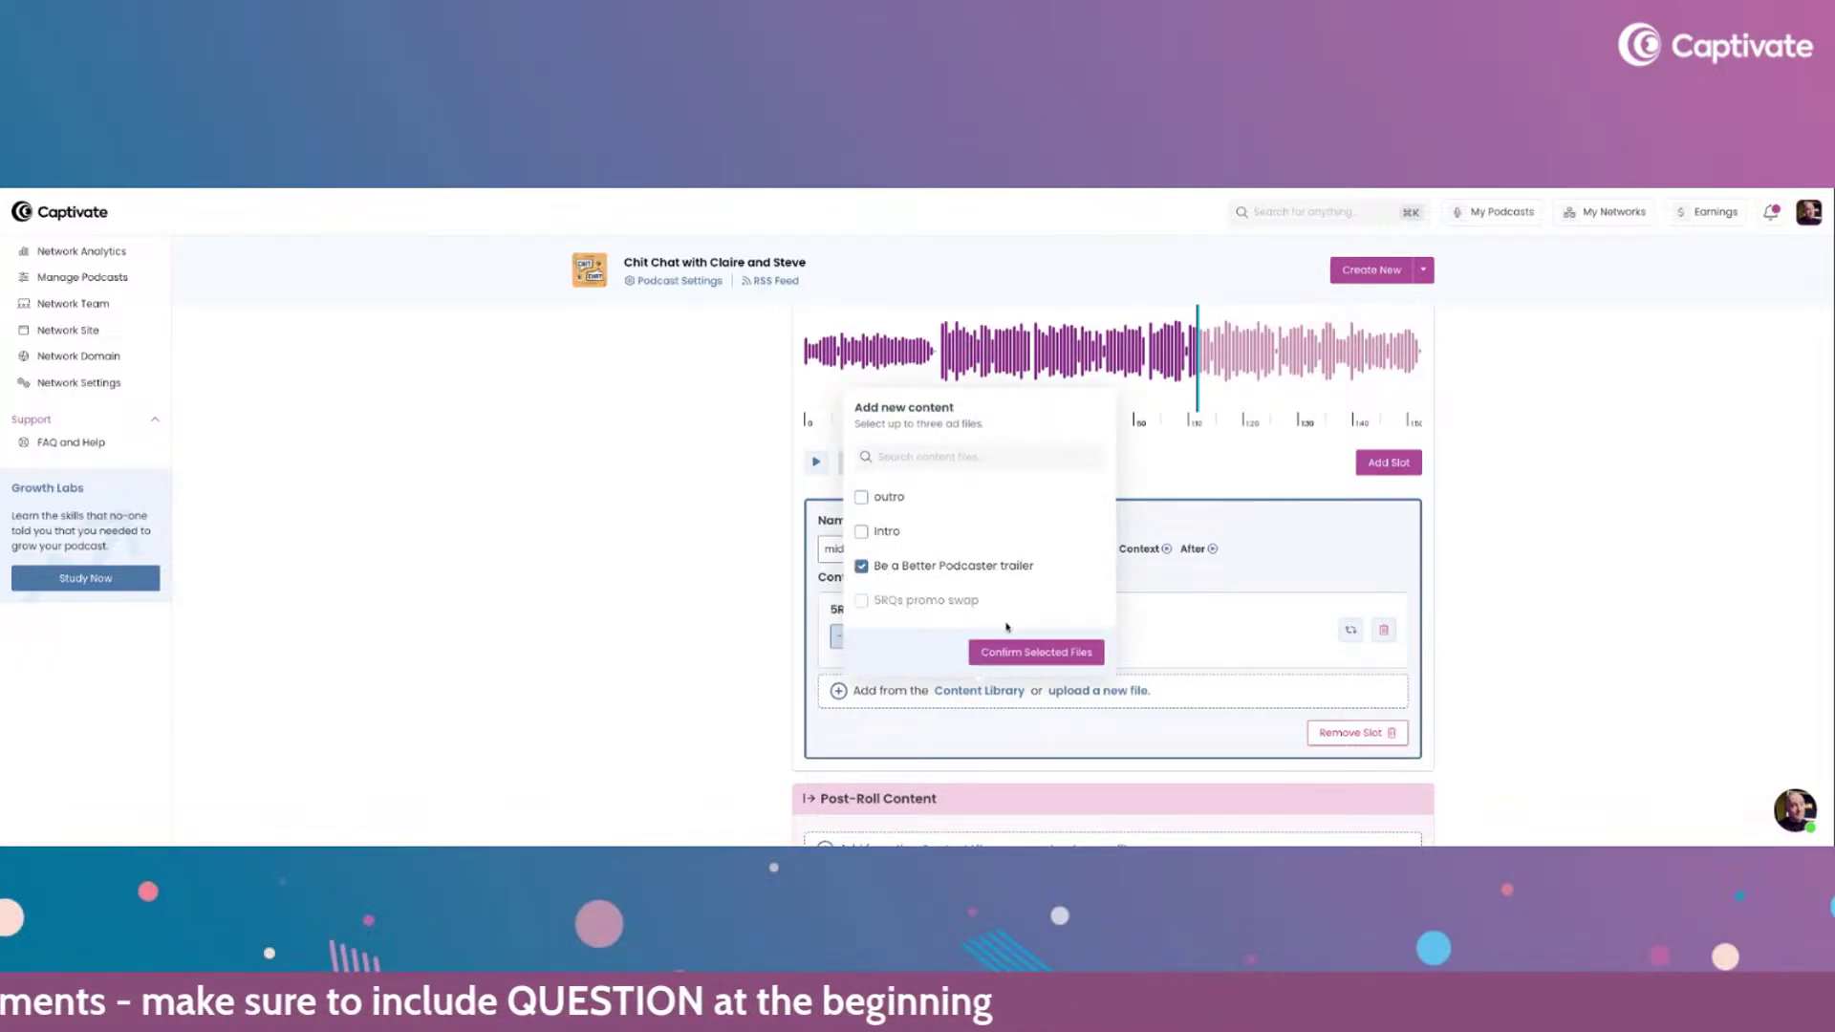
{"action": "left_click", "coordinate": [1032, 652]}
{"action": "scroll", "coordinate": [884, 678], "scroll_direction": "down", "scroll_amount": 1}
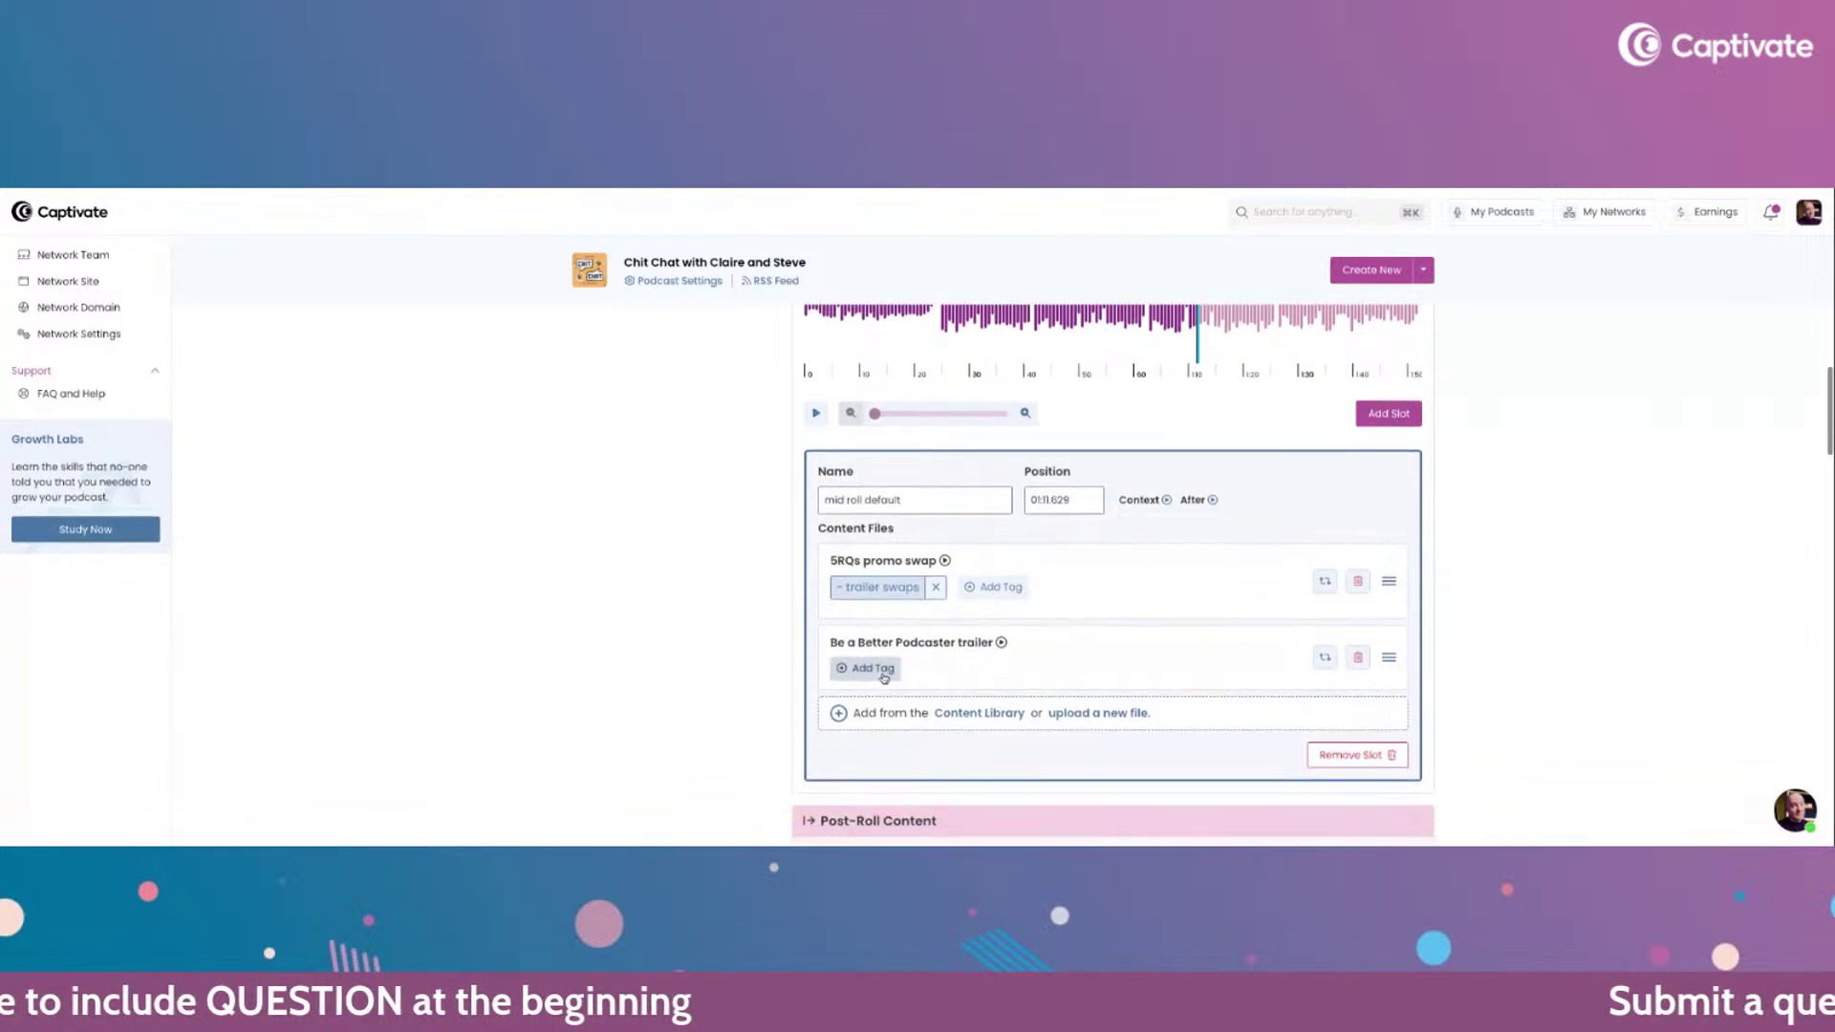
{"action": "left_click", "coordinate": [876, 670]}
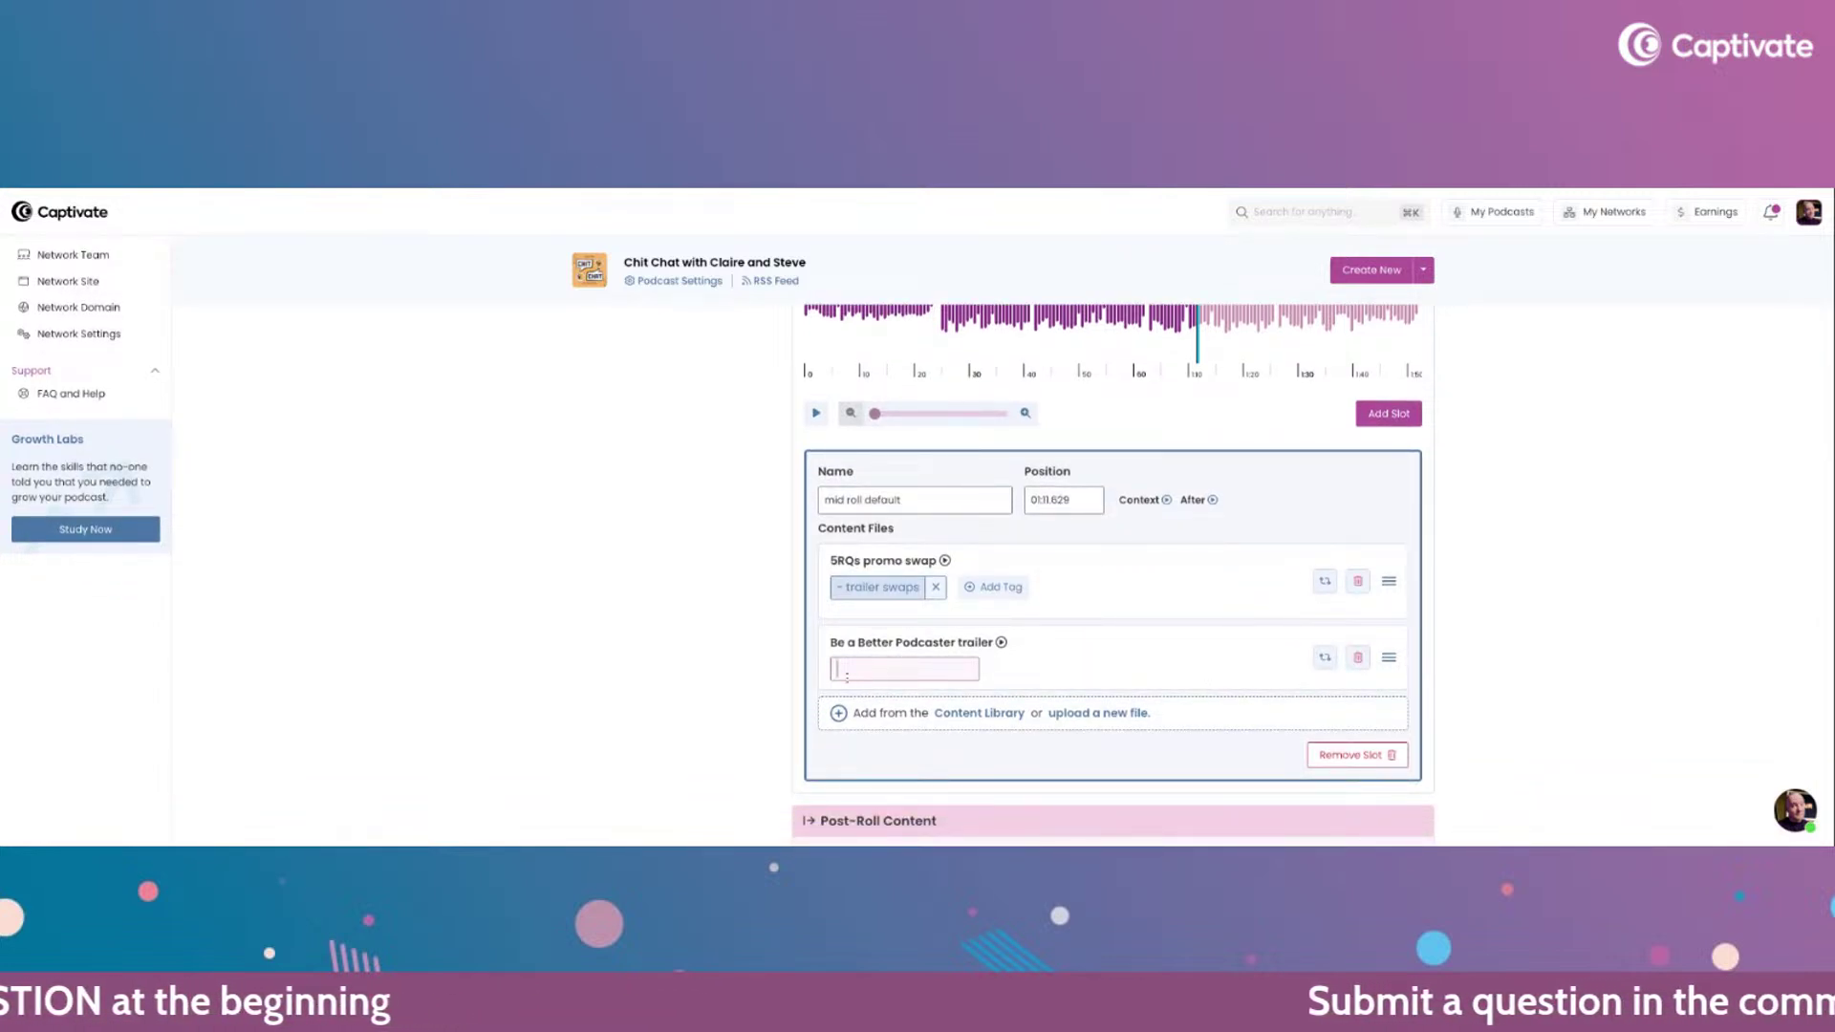
{"action": "type", "text": "a"}
{"action": "type", "text": "2"}
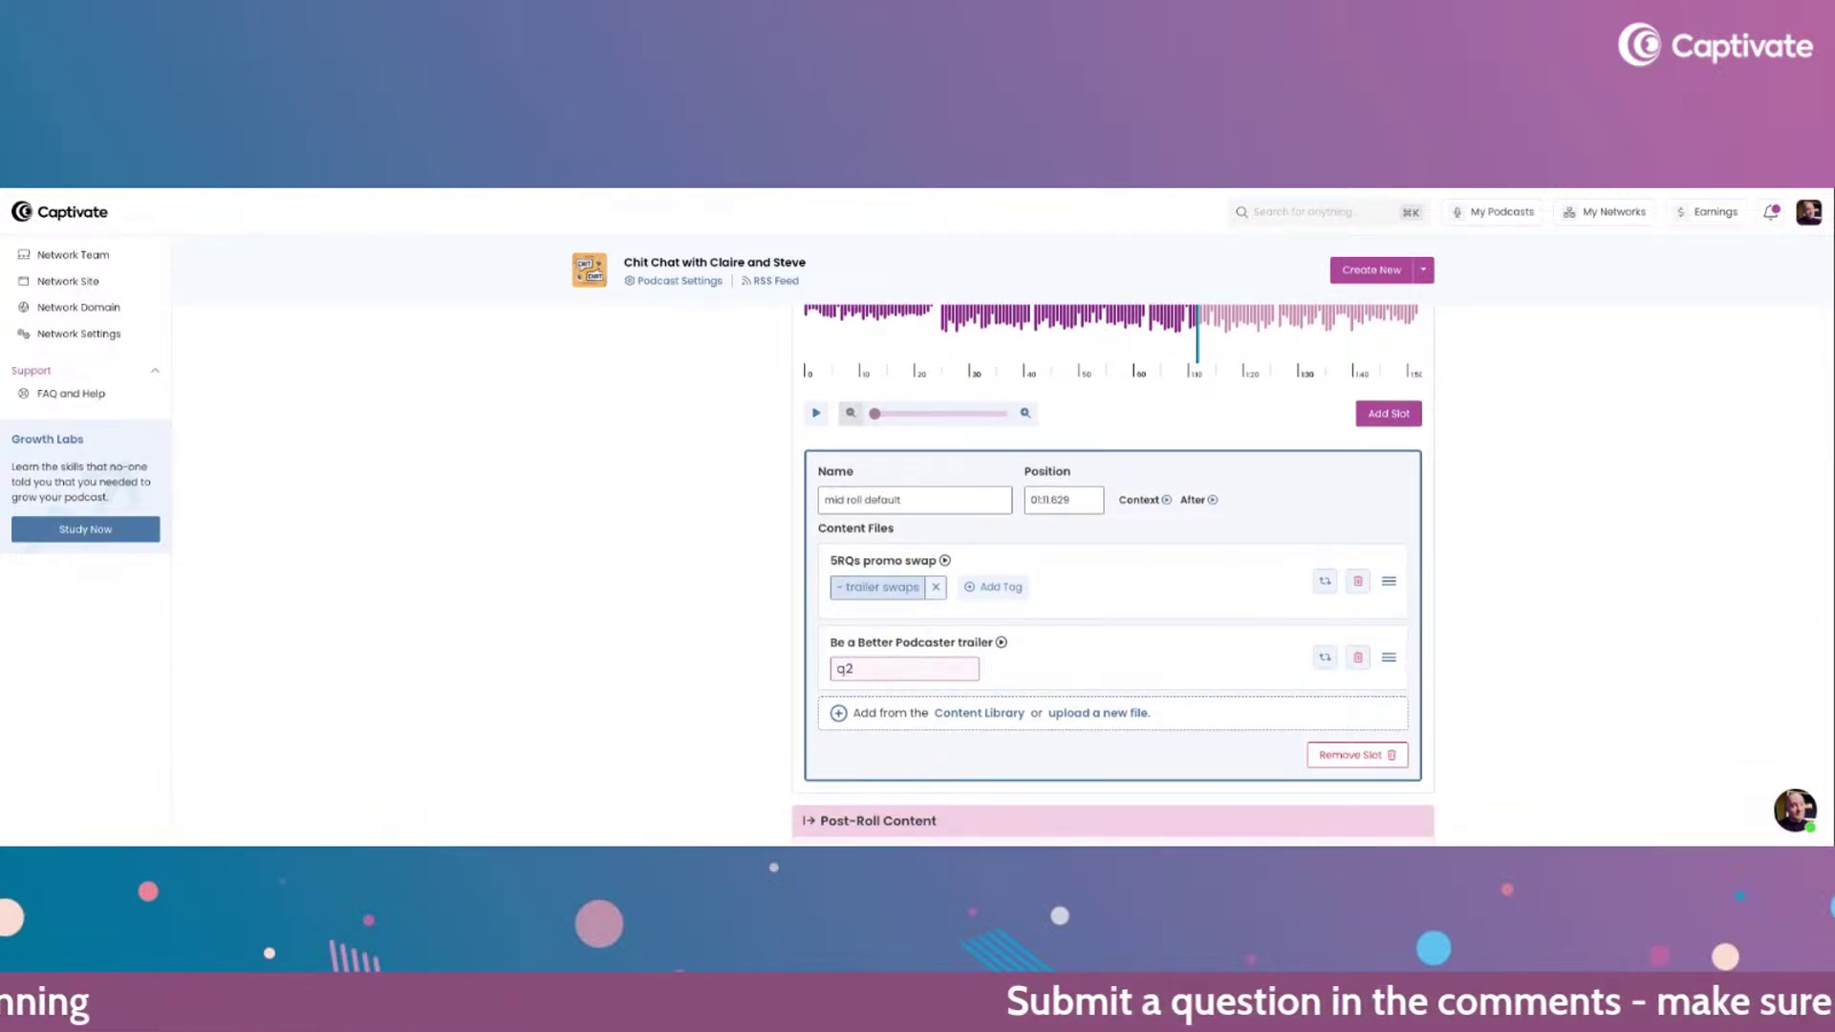
{"action": "key", "text": "BackSpace"}
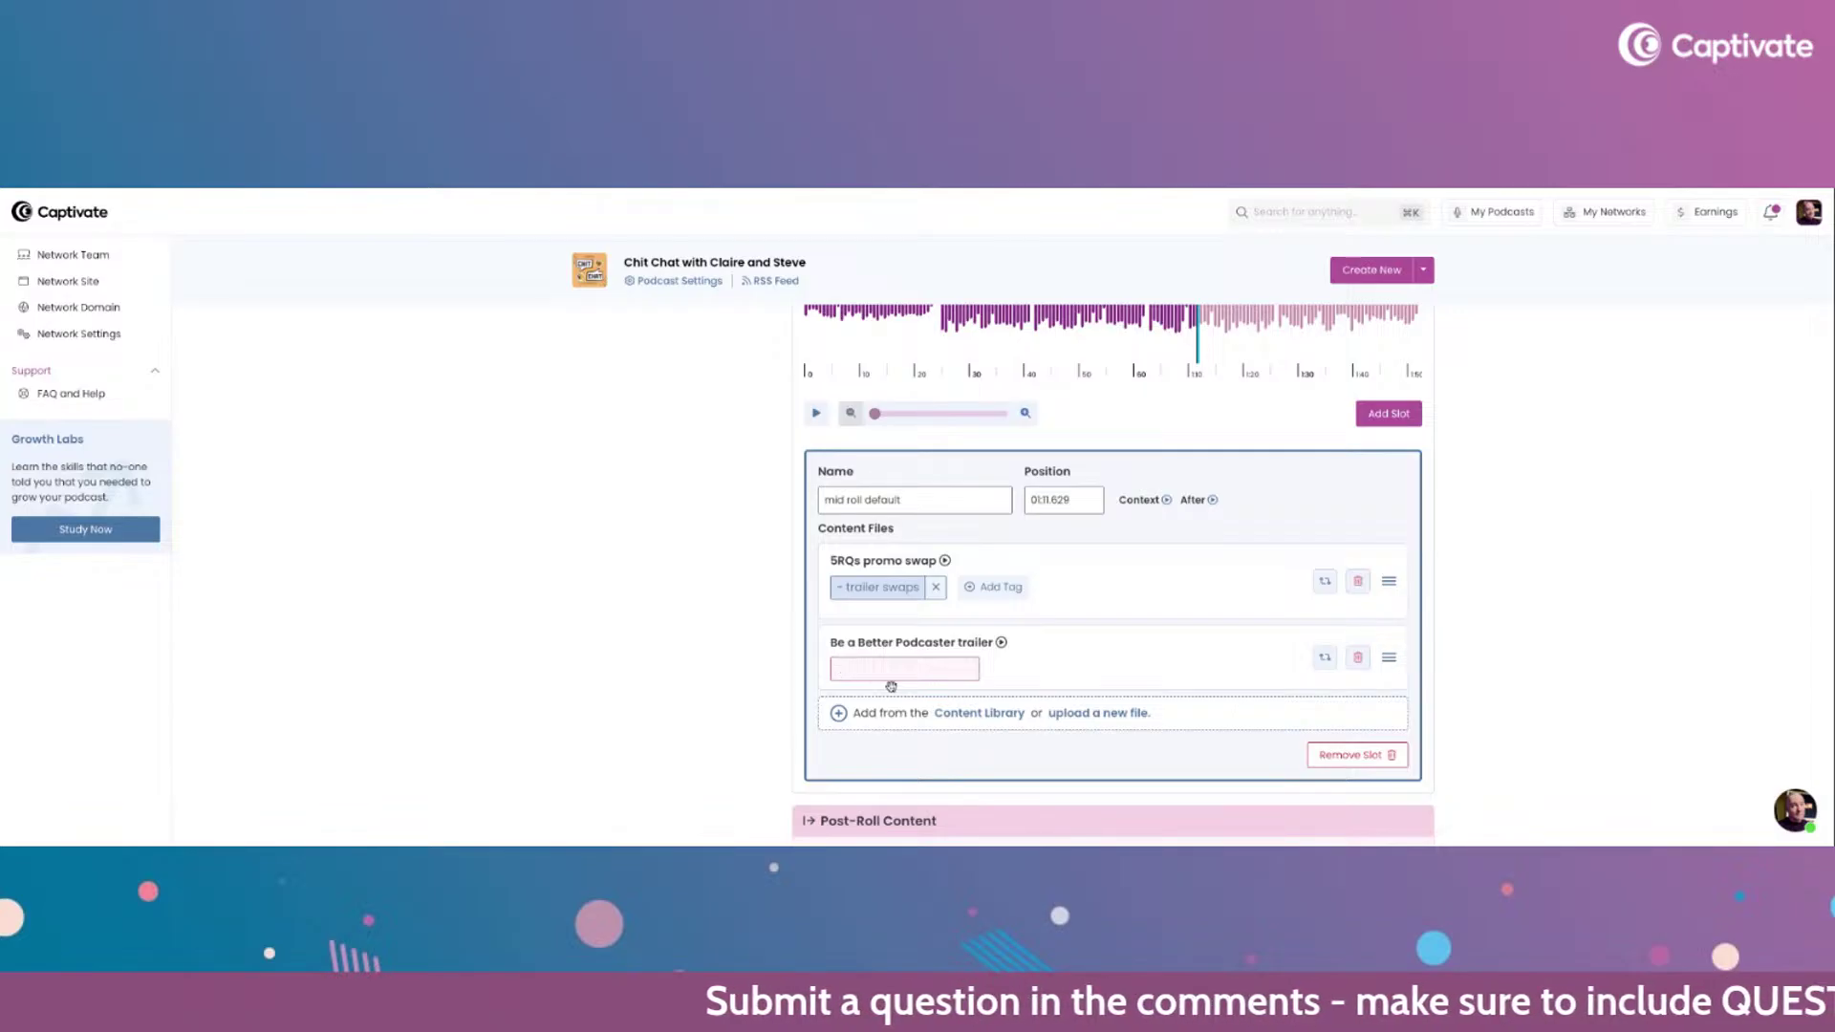
{"action": "left_click", "coordinate": [1143, 688]}
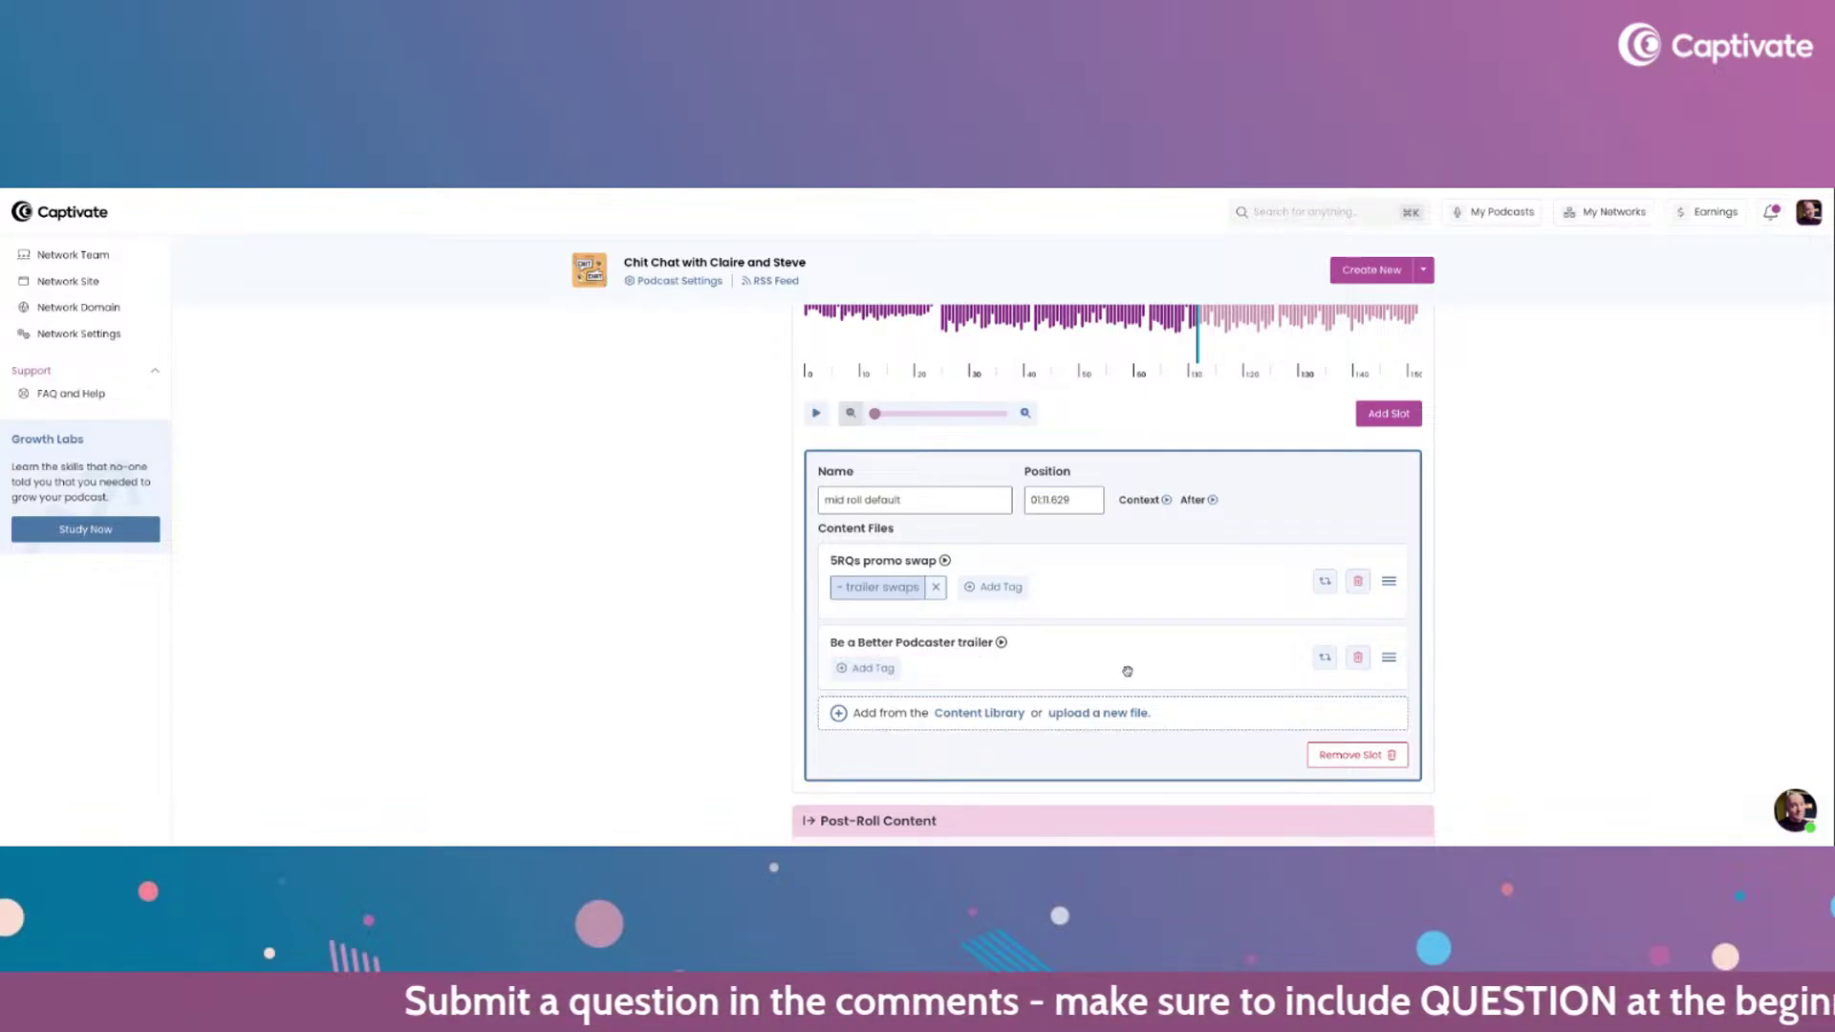
- Tag the mid-roll Be a Better Podcaster trailer file with "q2 mid"
{"action": "left_click", "coordinate": [880, 669]}
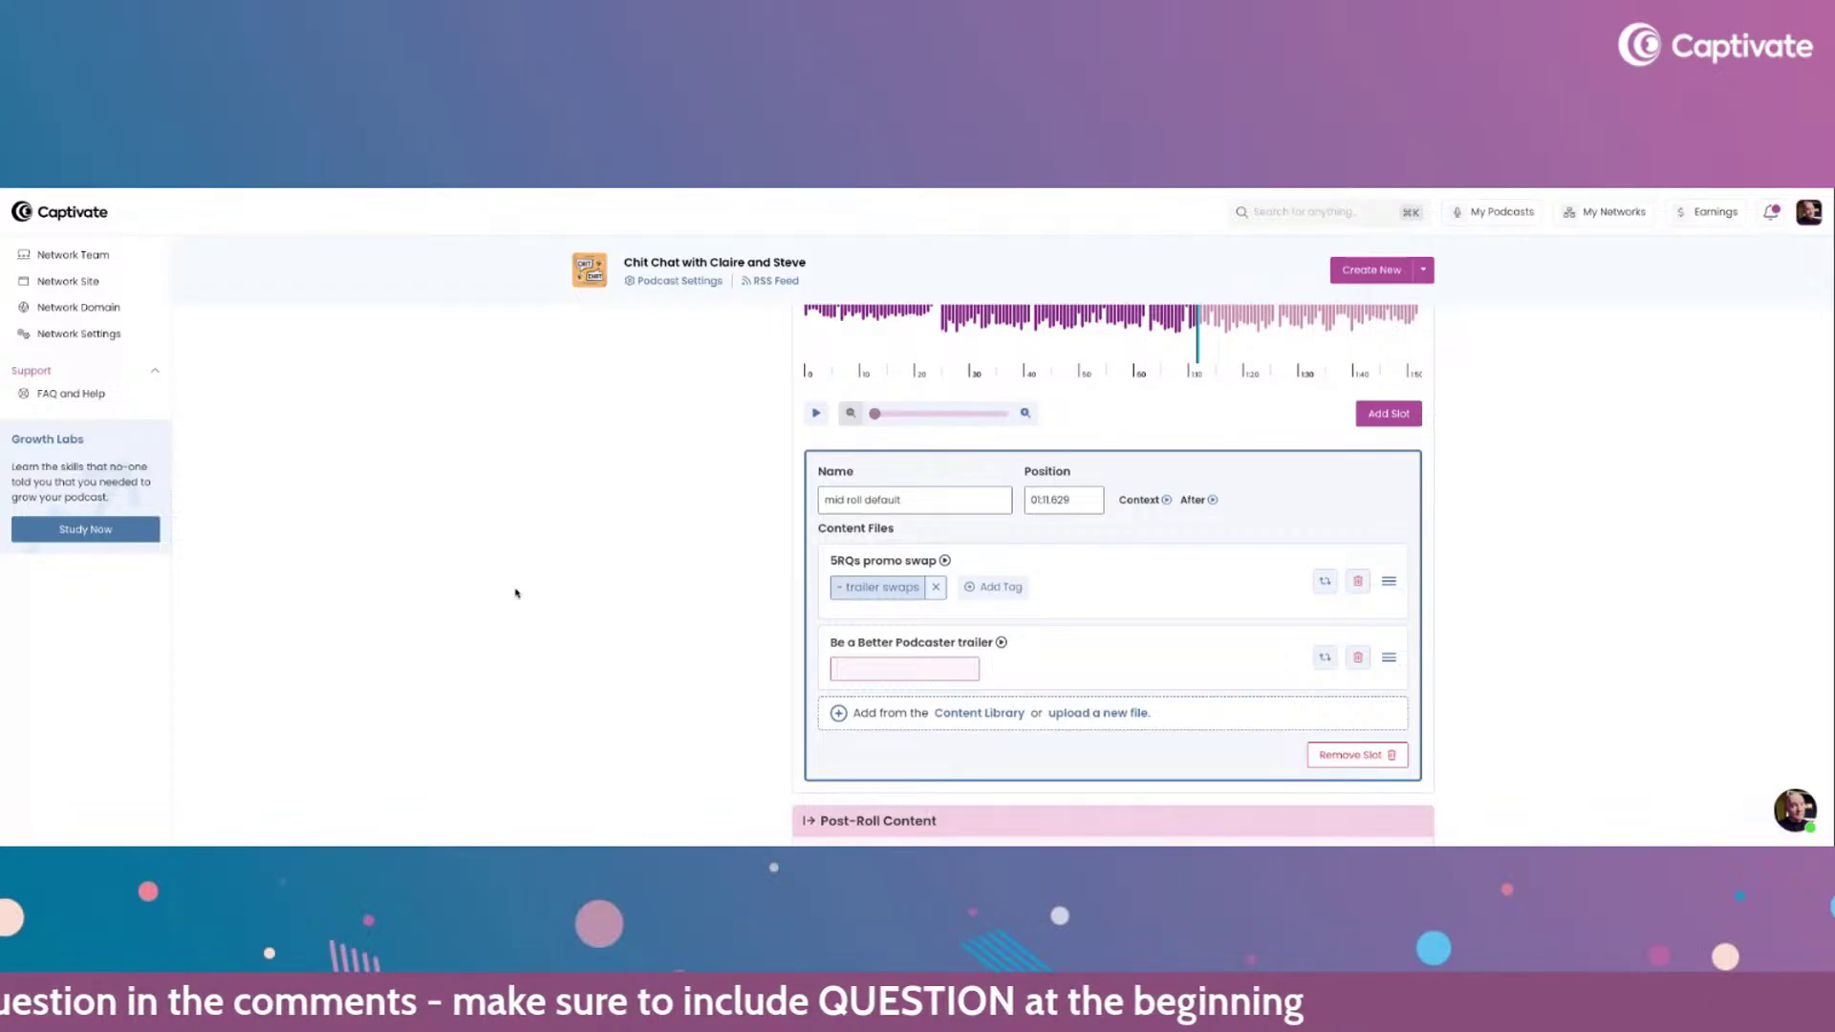
{"action": "scroll", "coordinate": [701, 558], "scroll_direction": "up", "scroll_amount": 3}
{"action": "scroll", "coordinate": [701, 560], "scroll_direction": "down", "scroll_amount": 2}
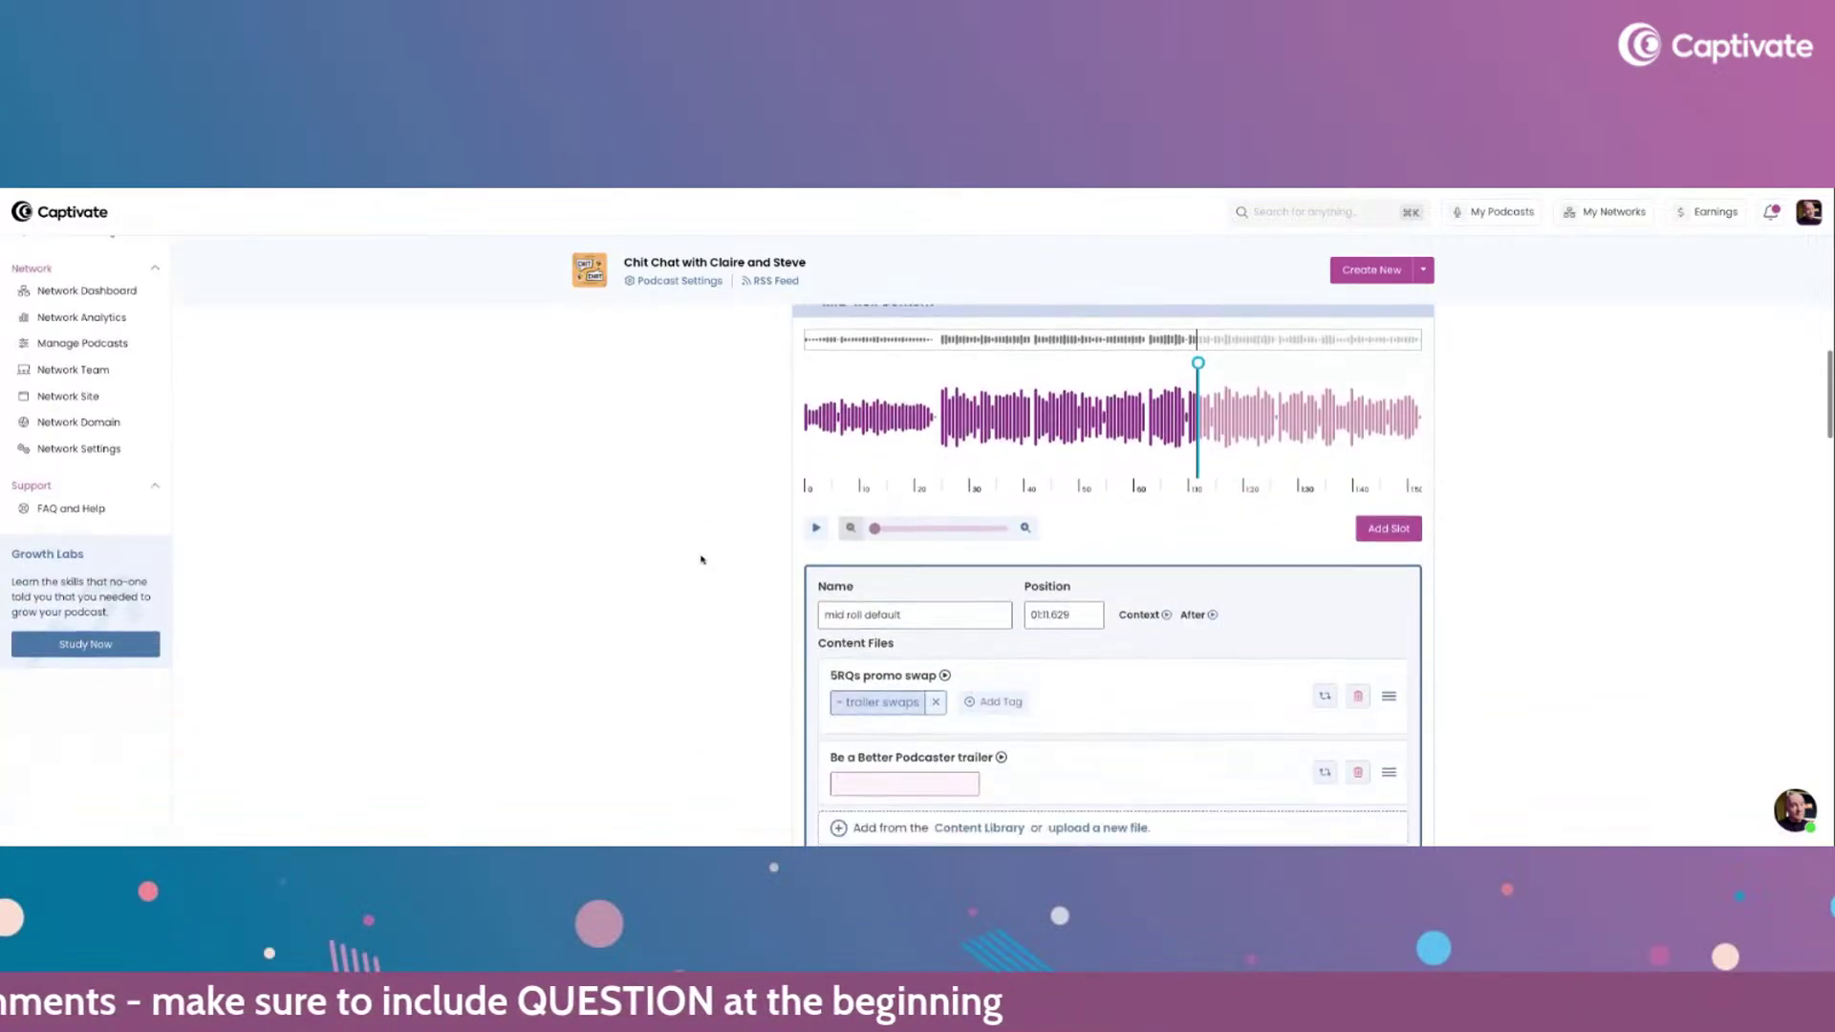
{"action": "scroll", "coordinate": [700, 559], "scroll_direction": "down", "scroll_amount": 1}
{"action": "type", "text": "q2"}
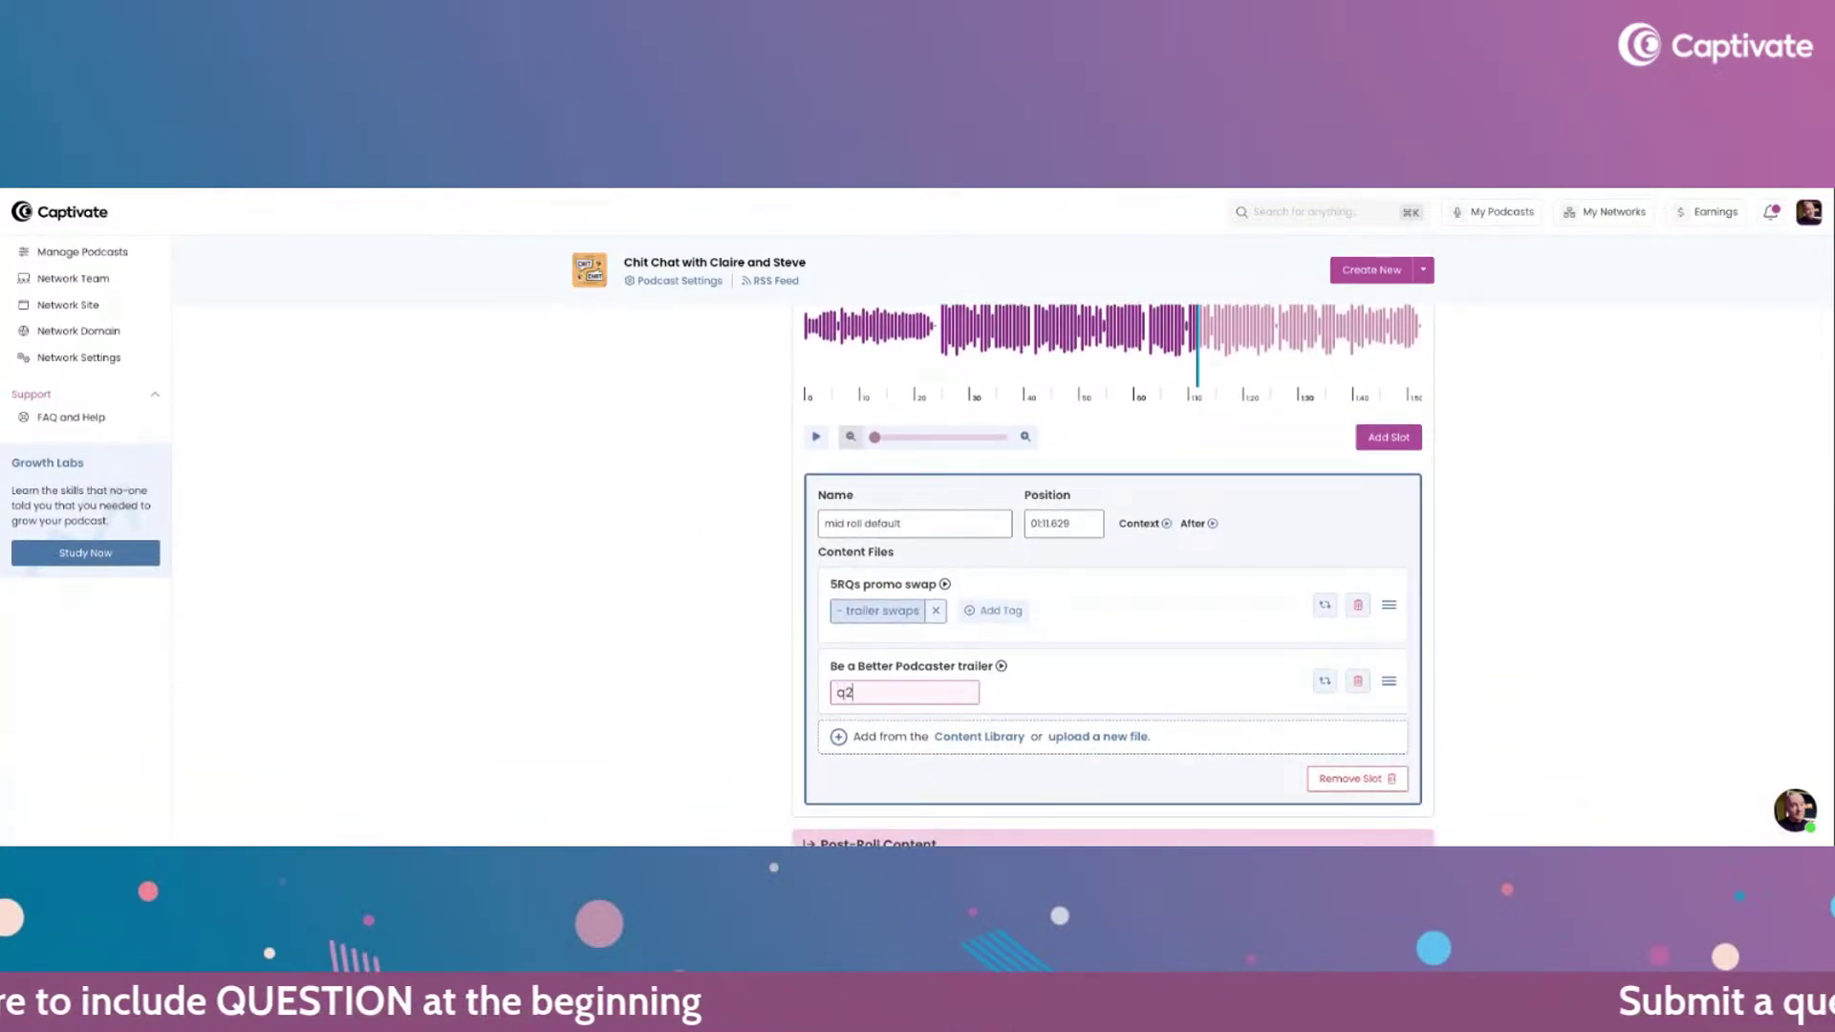
{"action": "type", "text": " mid"}
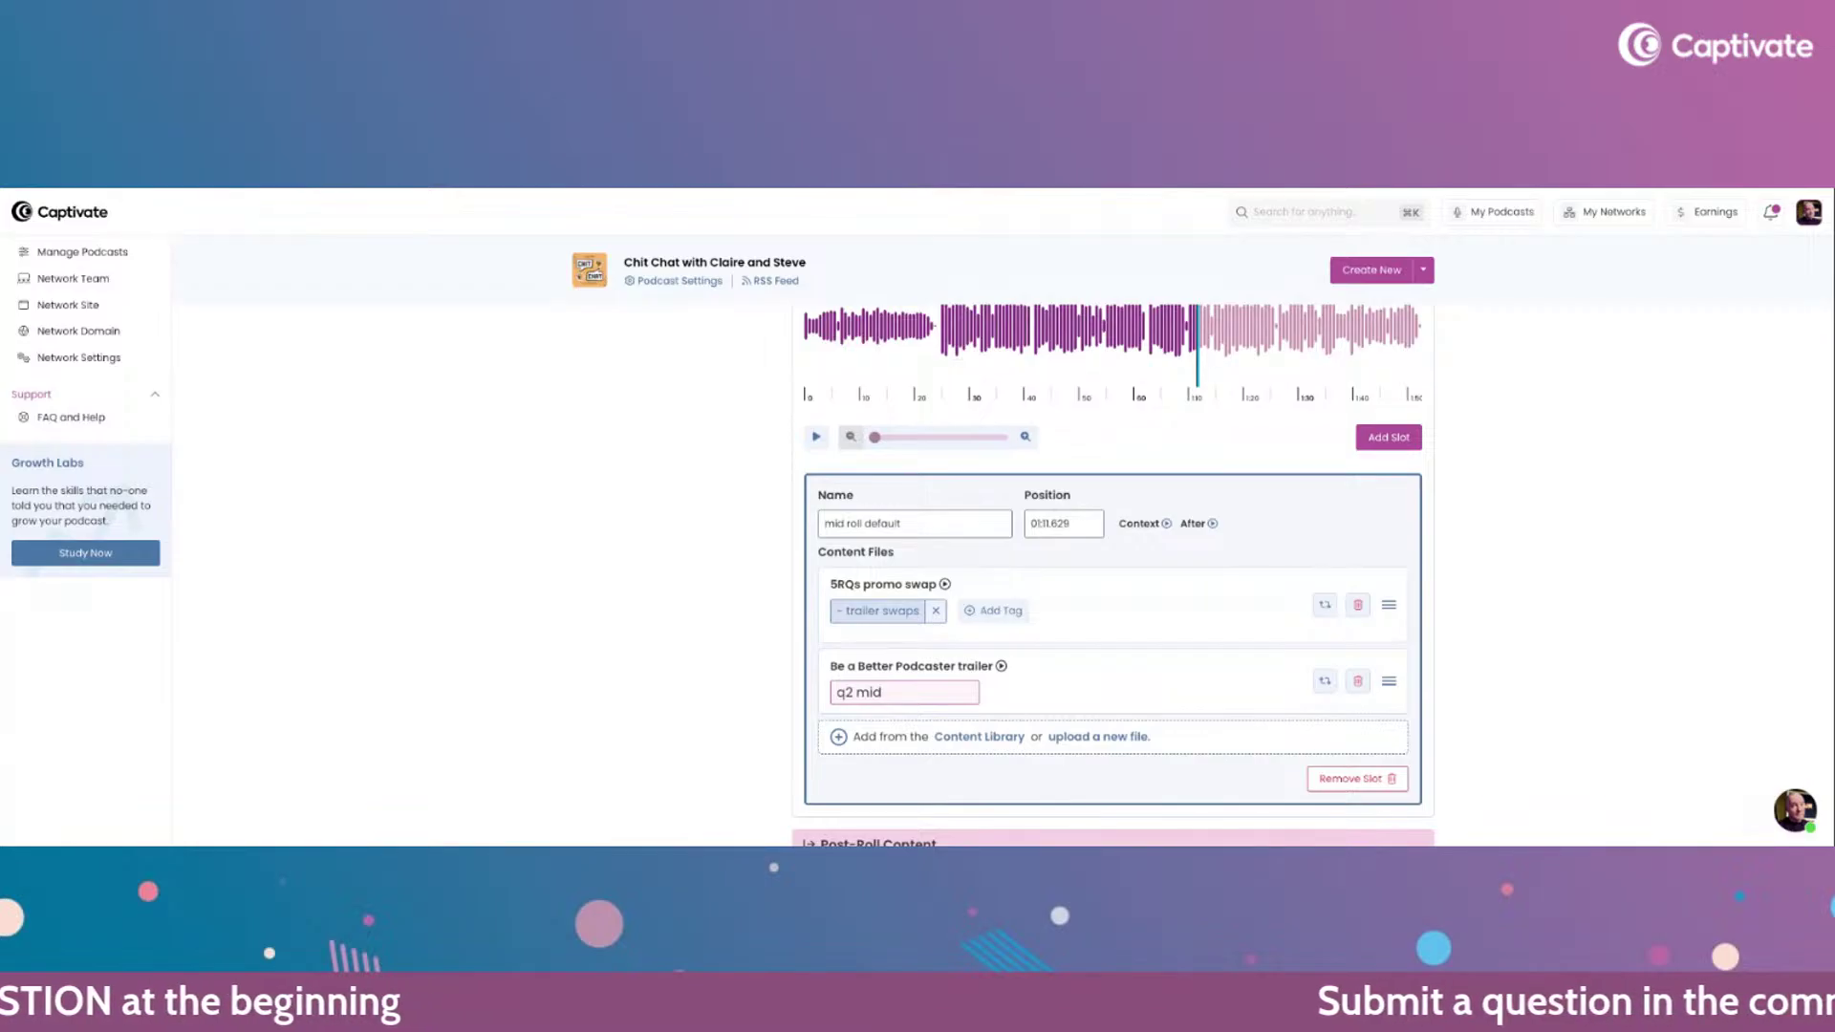
{"action": "key", "text": "Return"}
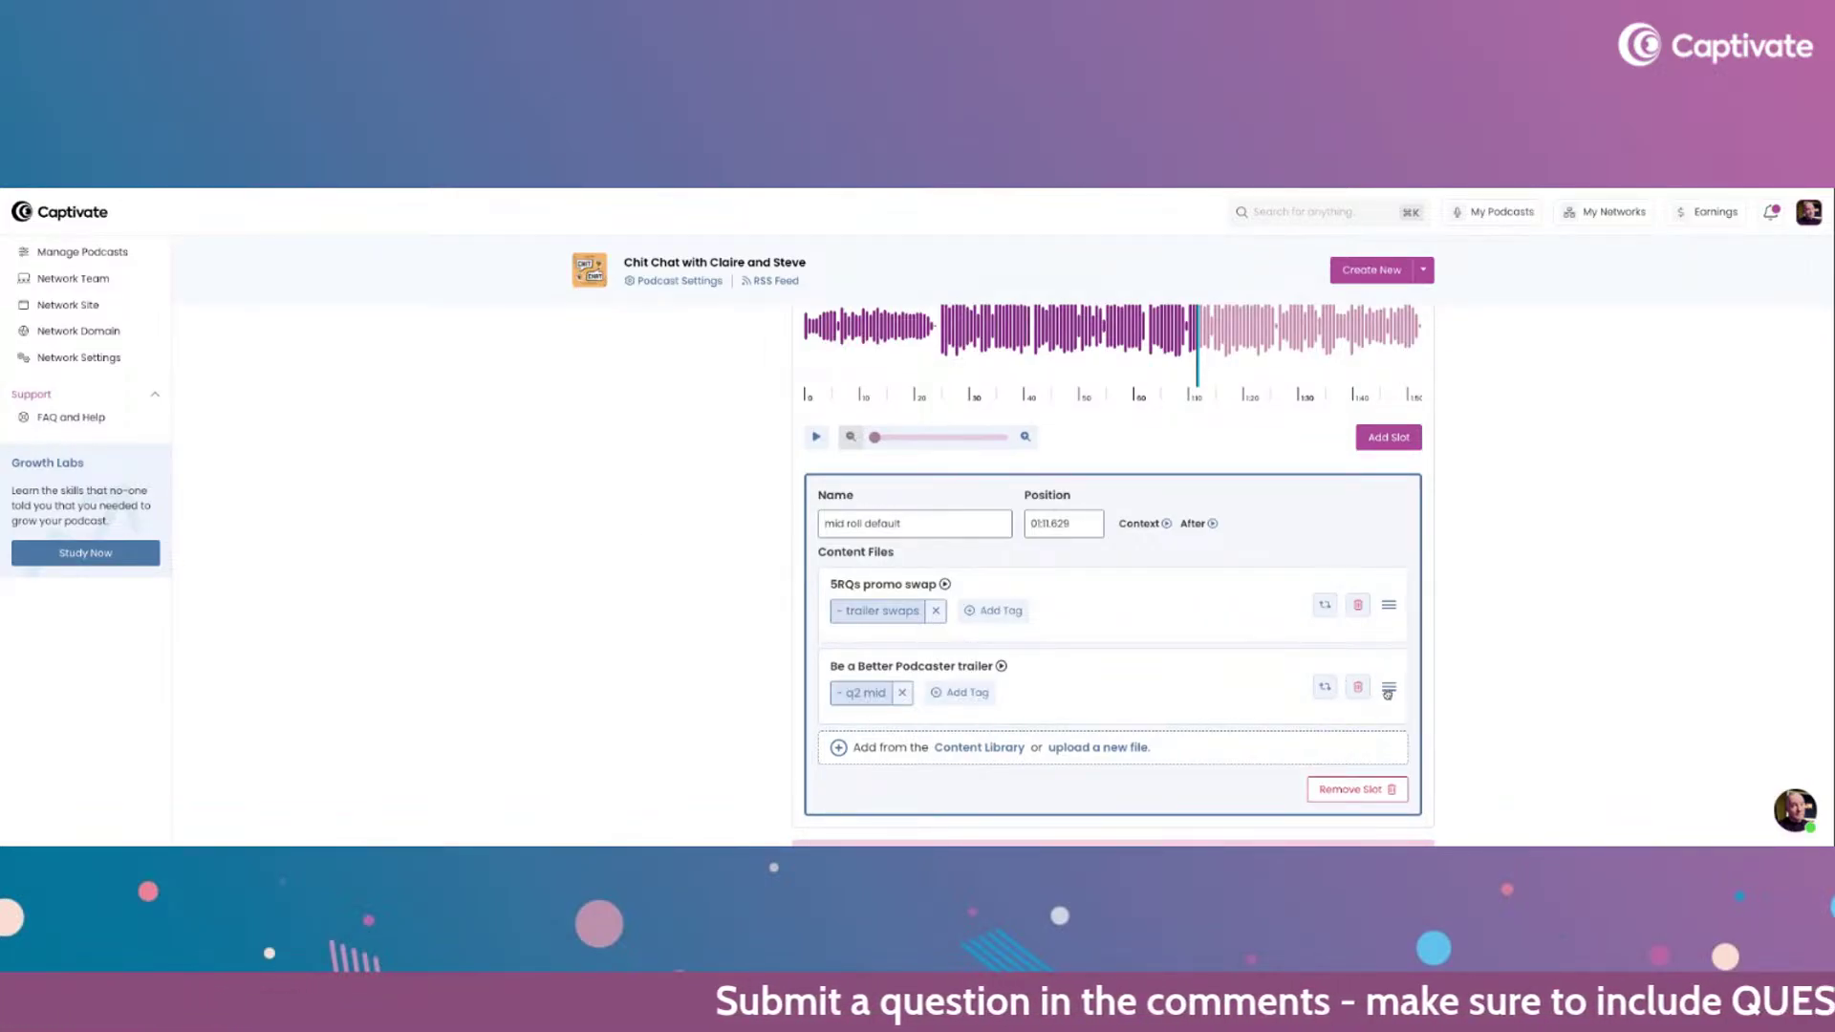
- Move Be a Better Podcaster trailer above 5RQs promo swap in the mid-roll slot, and restore the original order
{"action": "left_click_drag", "start_coordinate": [1389, 687], "coordinate": [1387, 610]}
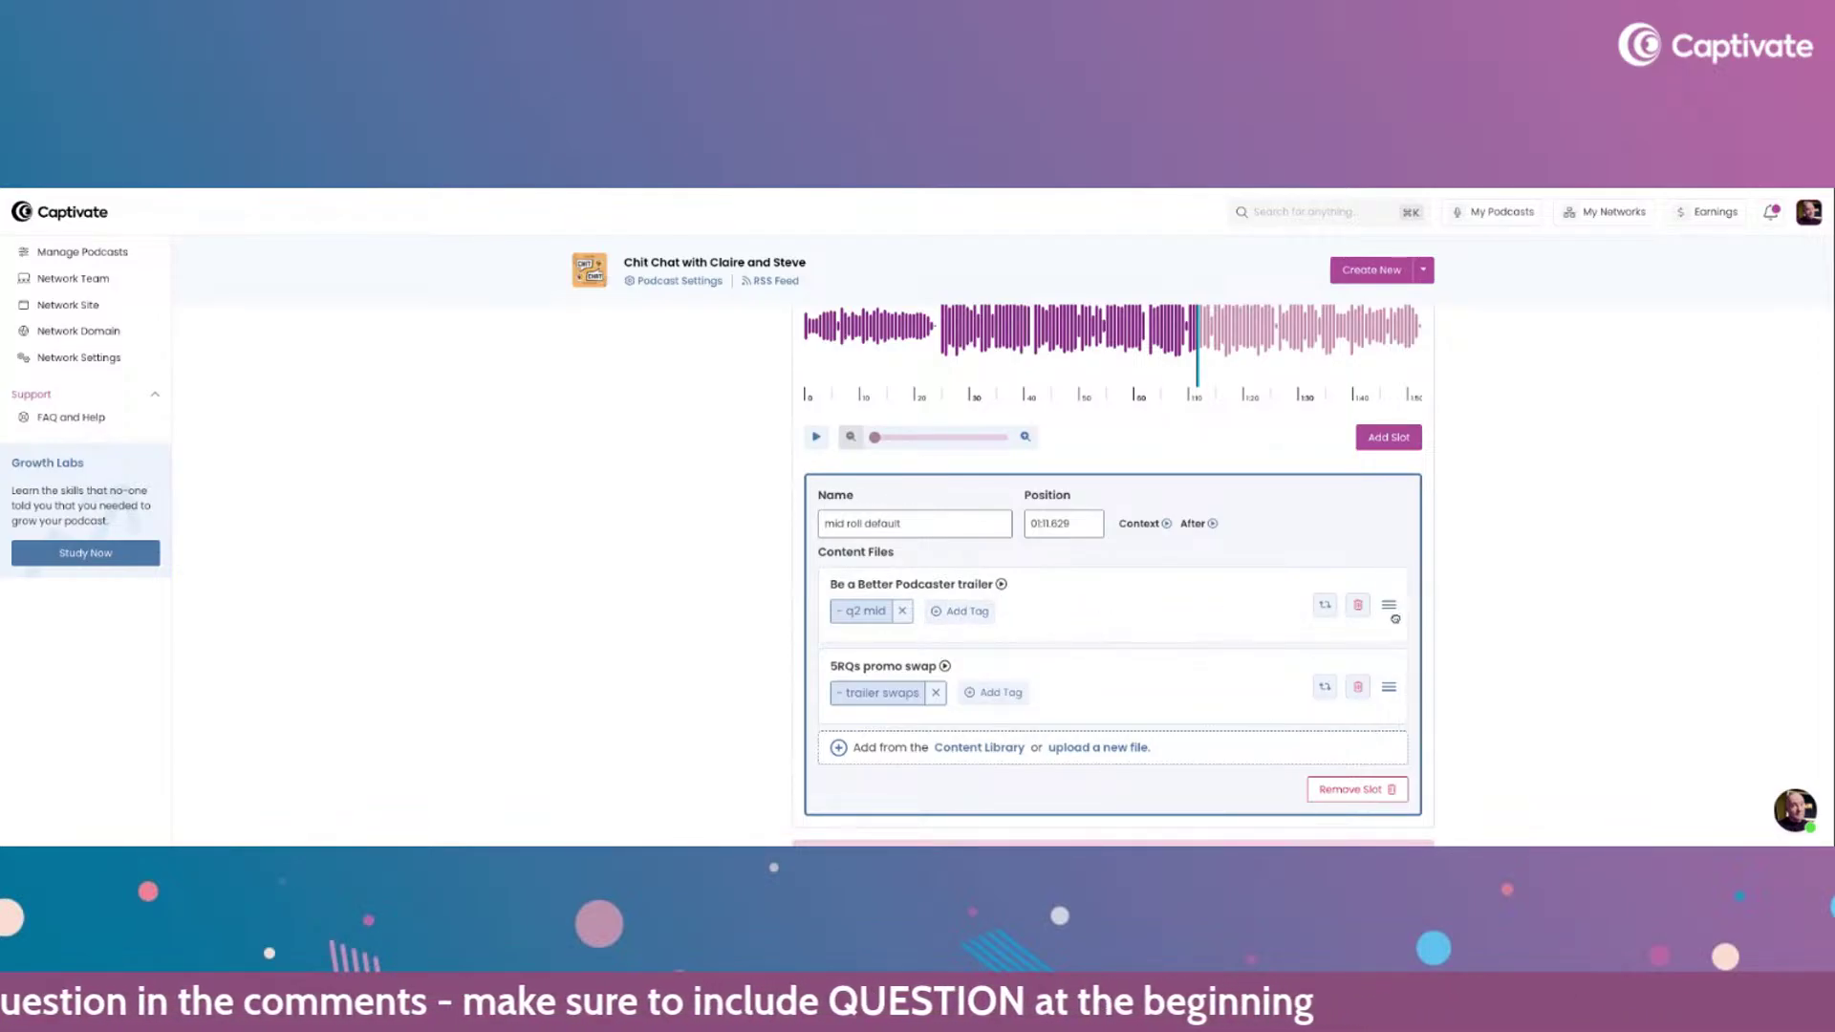
{"action": "left_click_drag", "start_coordinate": [1389, 605], "coordinate": [1387, 686]}
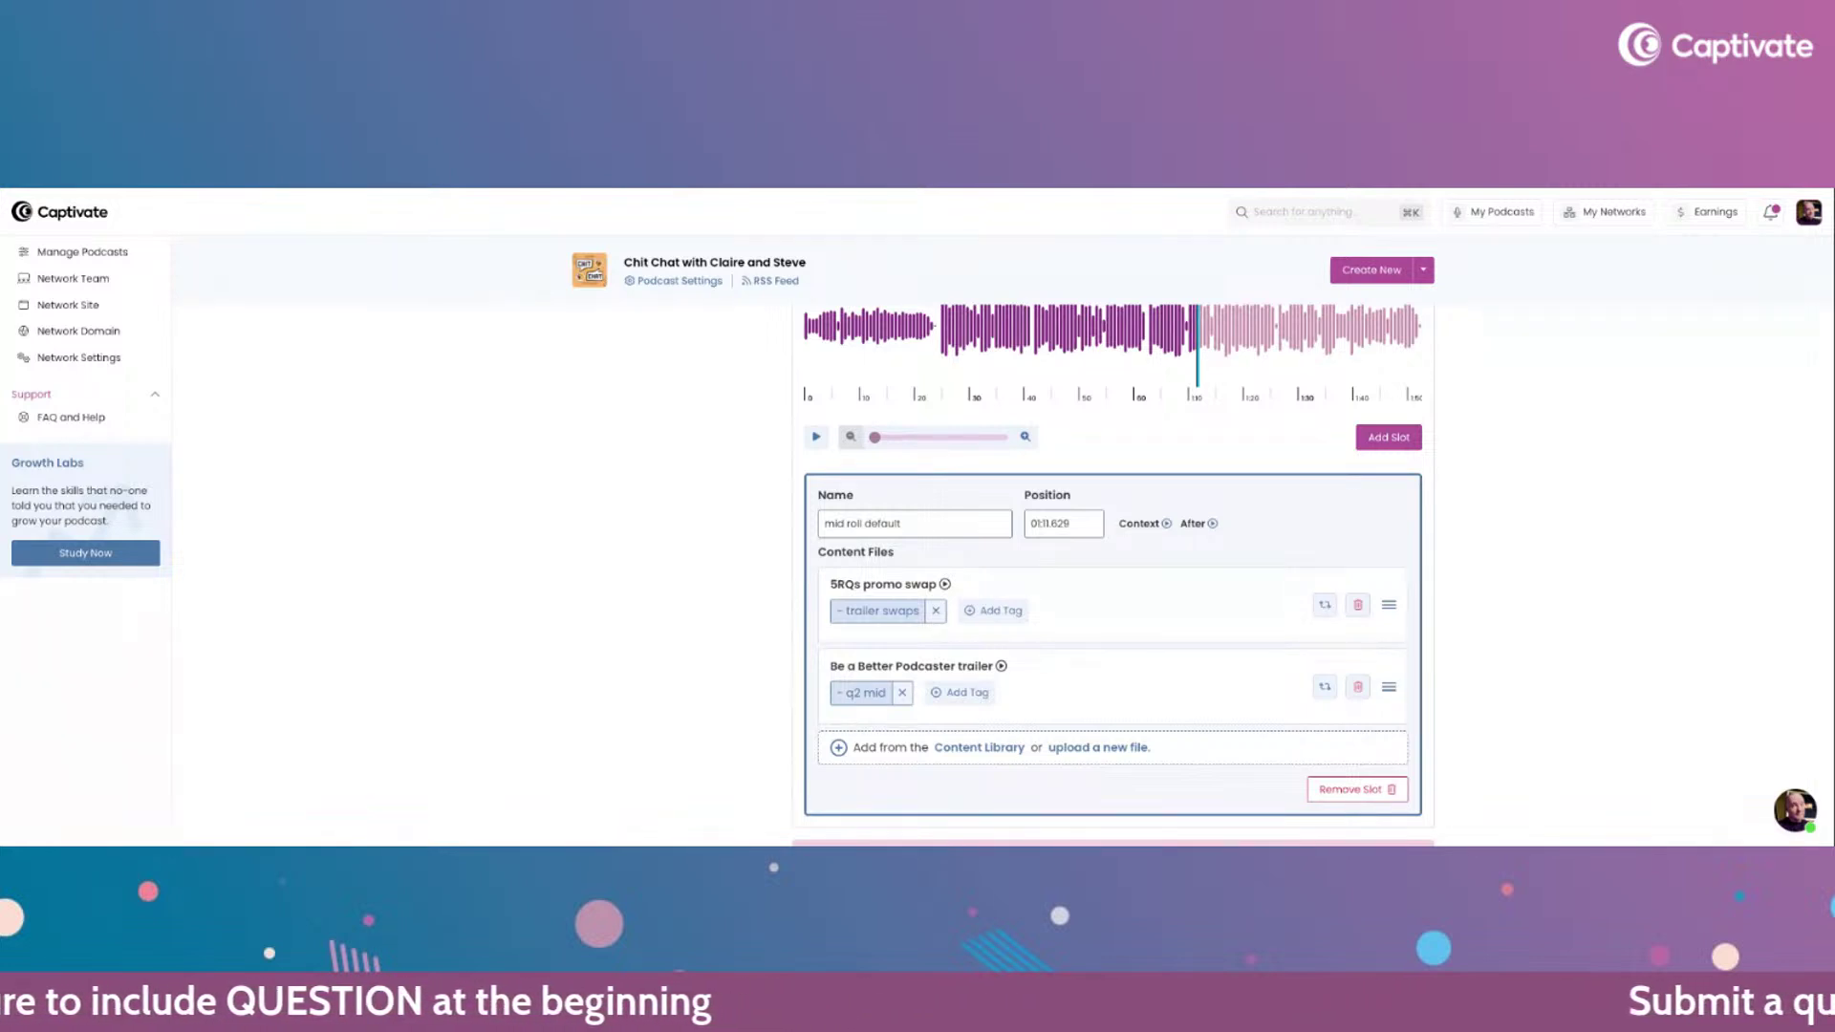
{"action": "scroll", "coordinate": [1452, 621], "scroll_direction": "up", "scroll_amount": 2}
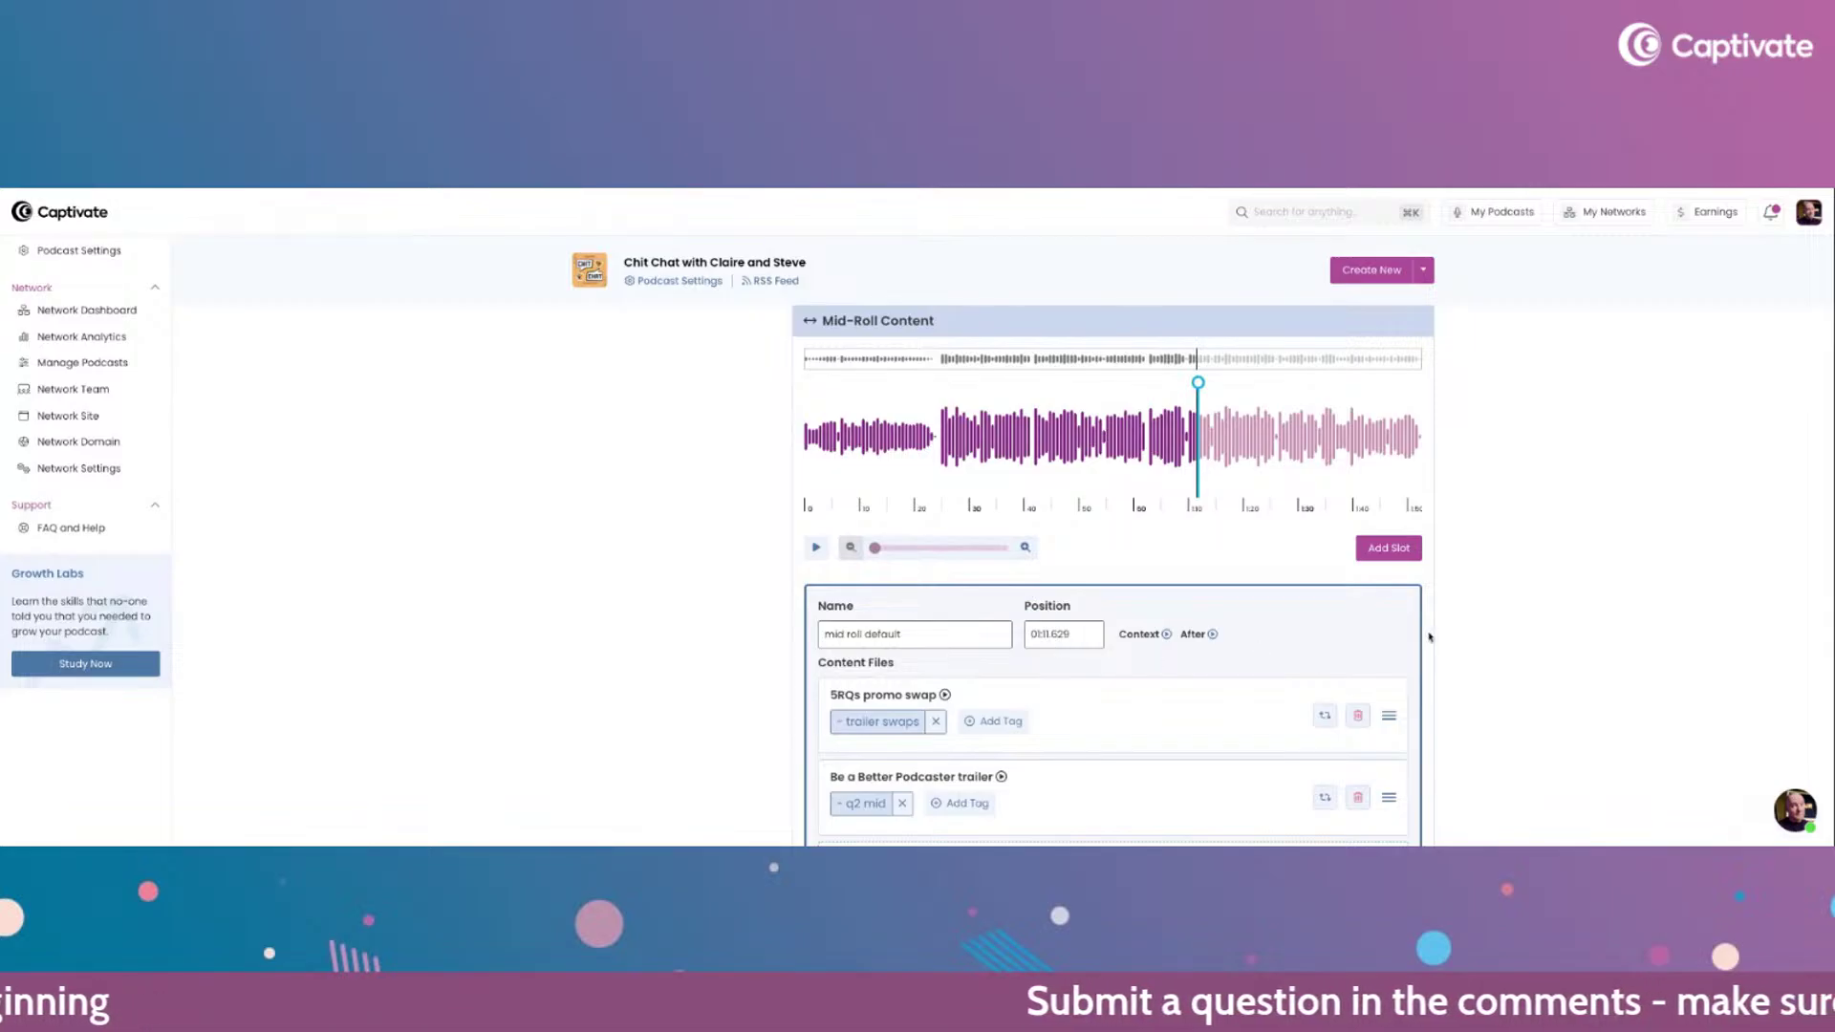
{"action": "scroll", "coordinate": [1071, 688], "scroll_direction": "down", "scroll_amount": 1}
{"action": "scroll", "coordinate": [1074, 694], "scroll_direction": "down", "scroll_amount": 1}
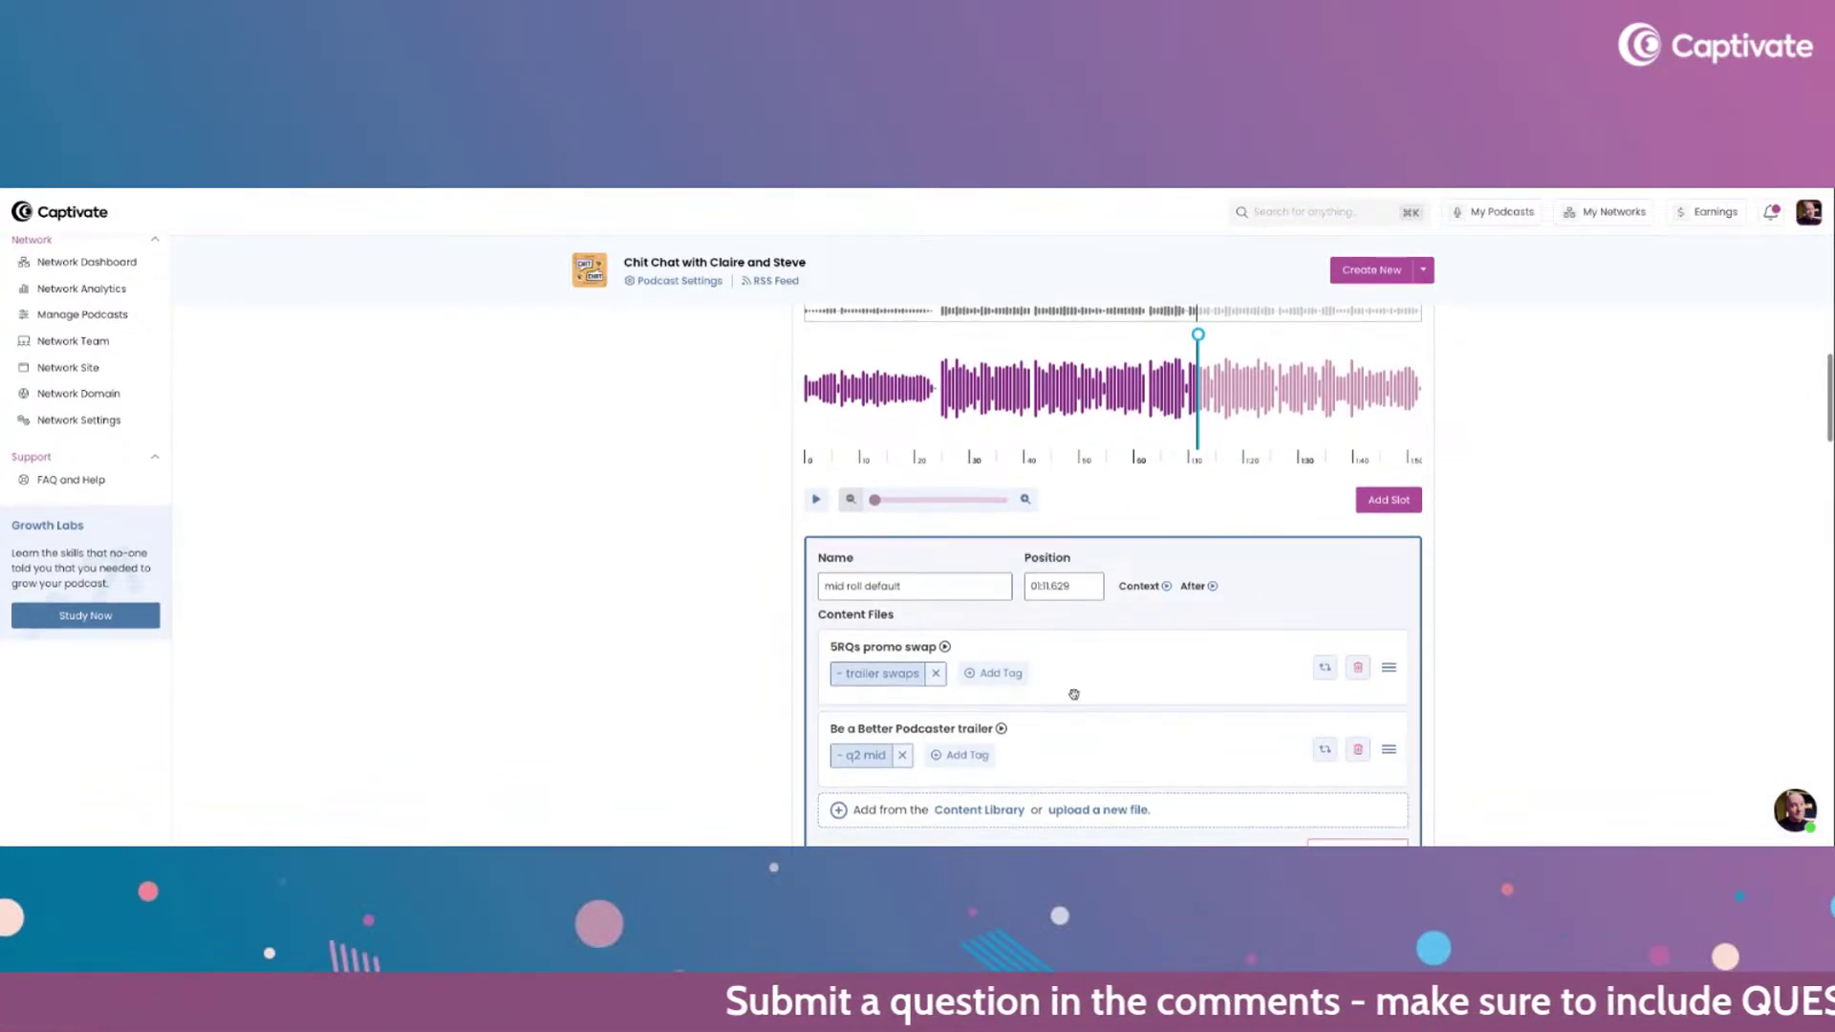
{"action": "left_click", "coordinate": [1298, 390]}
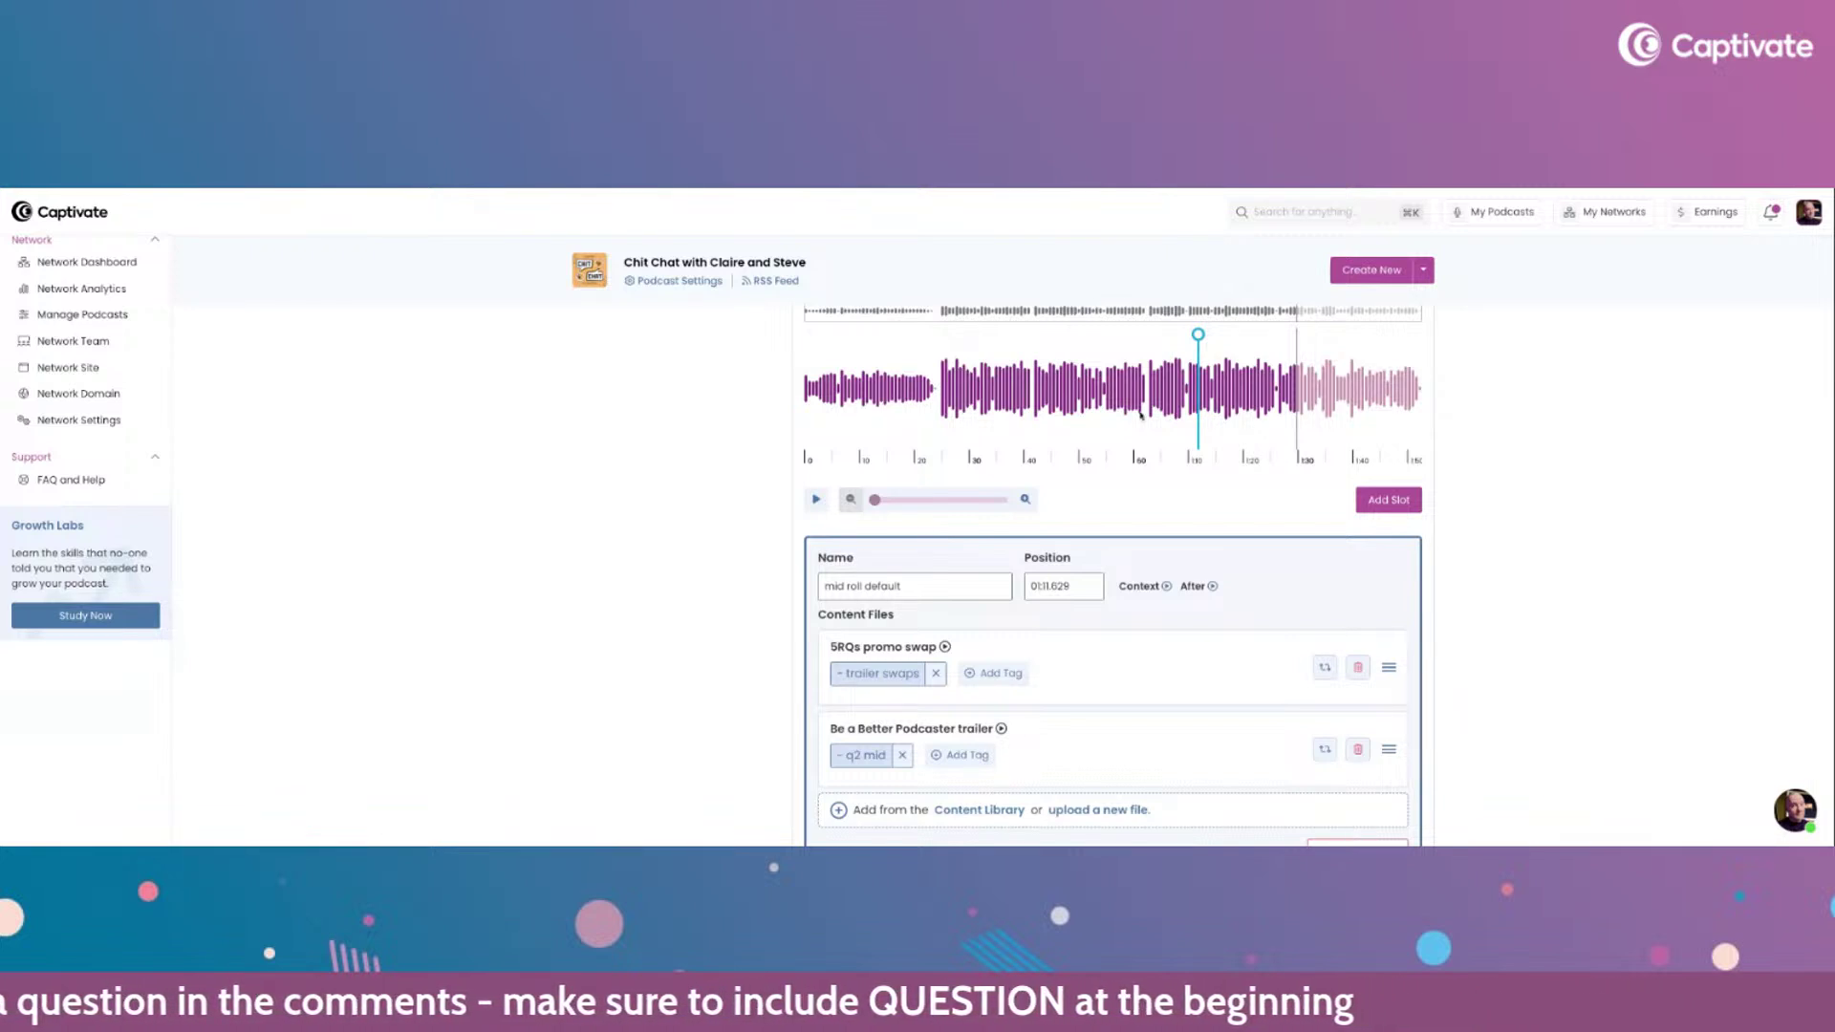
- Add the outro file from the Content Library to the episode's post-roll content
{"action": "scroll", "coordinate": [646, 560], "scroll_direction": "down", "scroll_amount": 1}
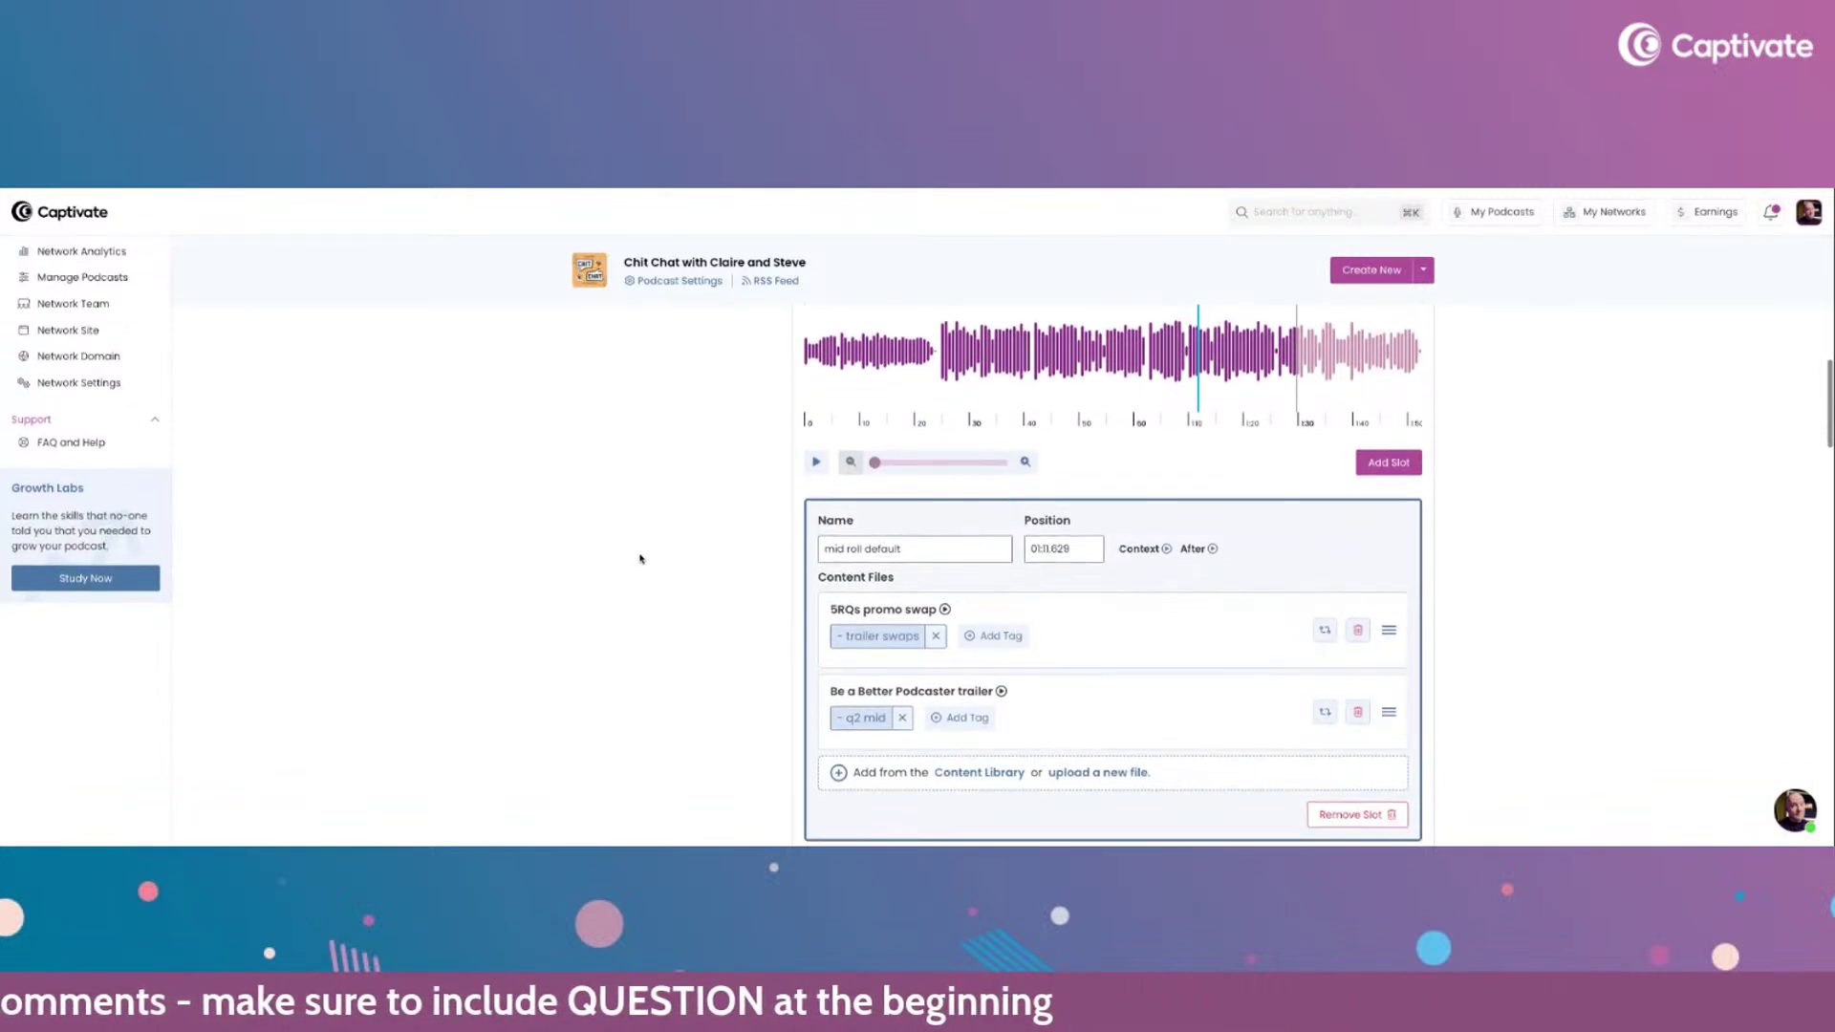
{"action": "scroll", "coordinate": [631, 567], "scroll_direction": "down", "scroll_amount": 2}
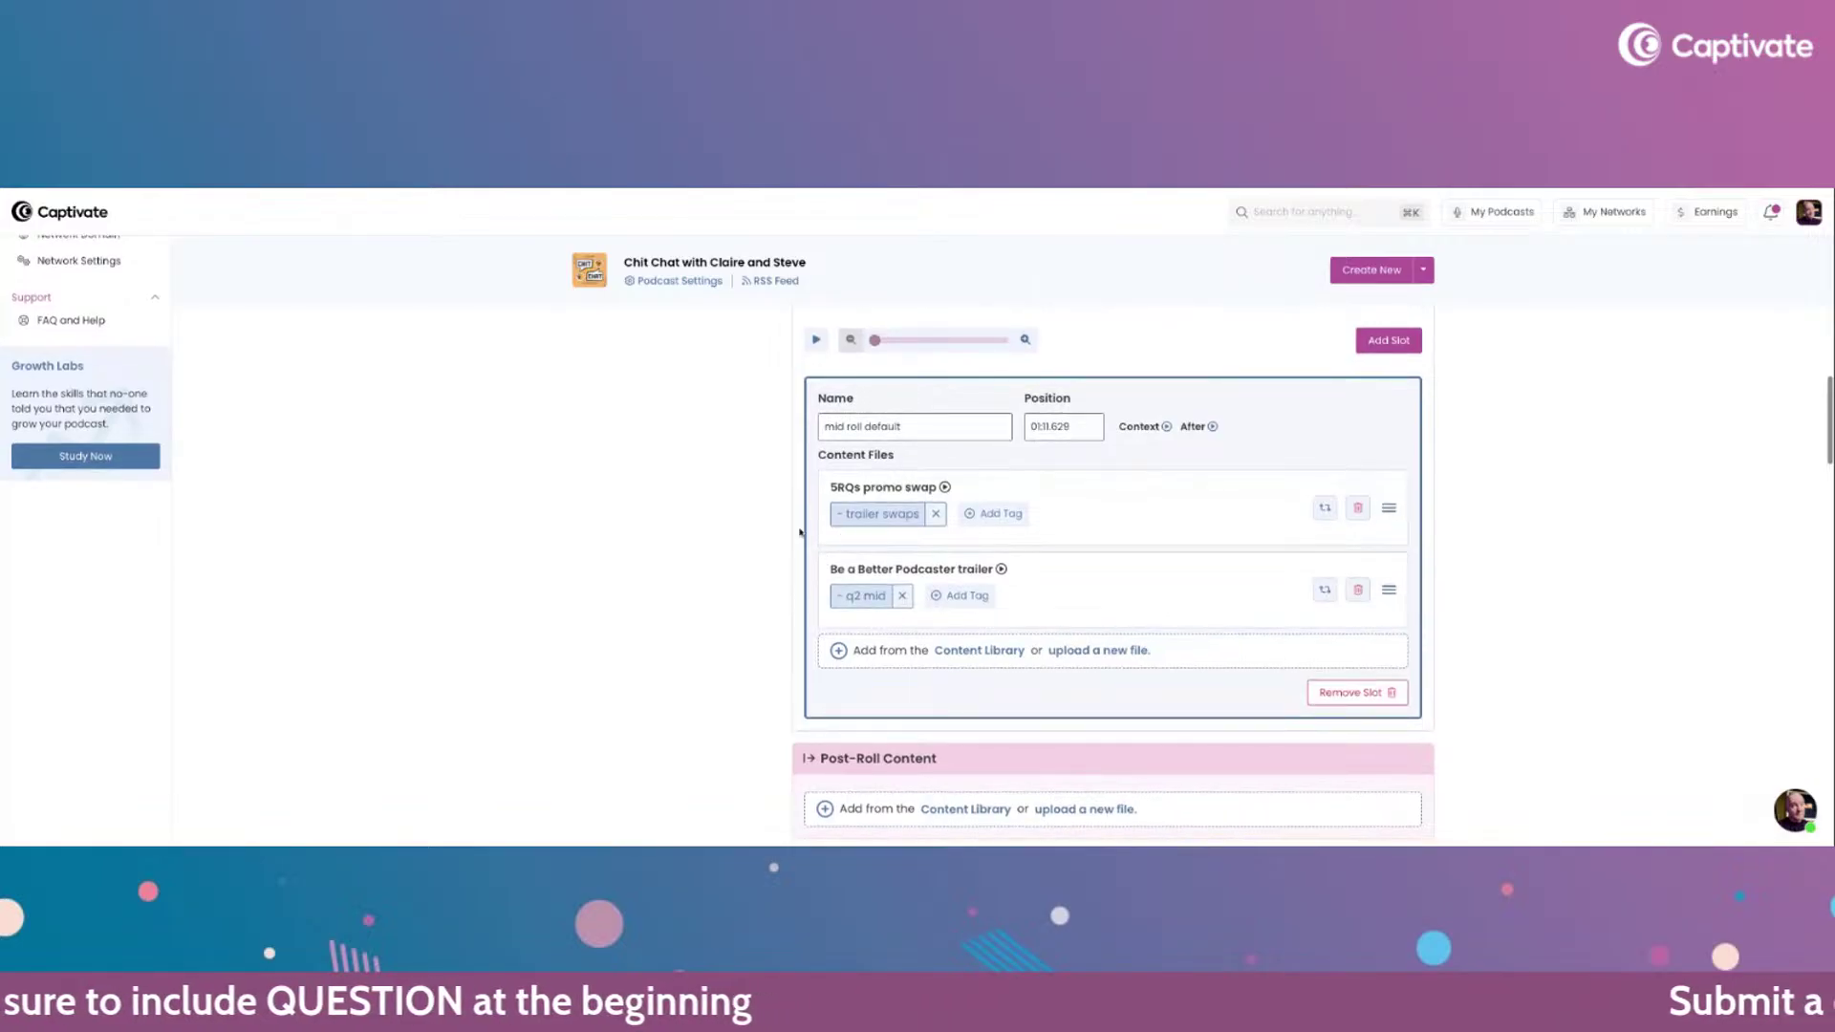
{"action": "scroll", "coordinate": [736, 585], "scroll_direction": "down", "scroll_amount": 2}
{"action": "scroll", "coordinate": [736, 585], "scroll_direction": "down", "scroll_amount": 1}
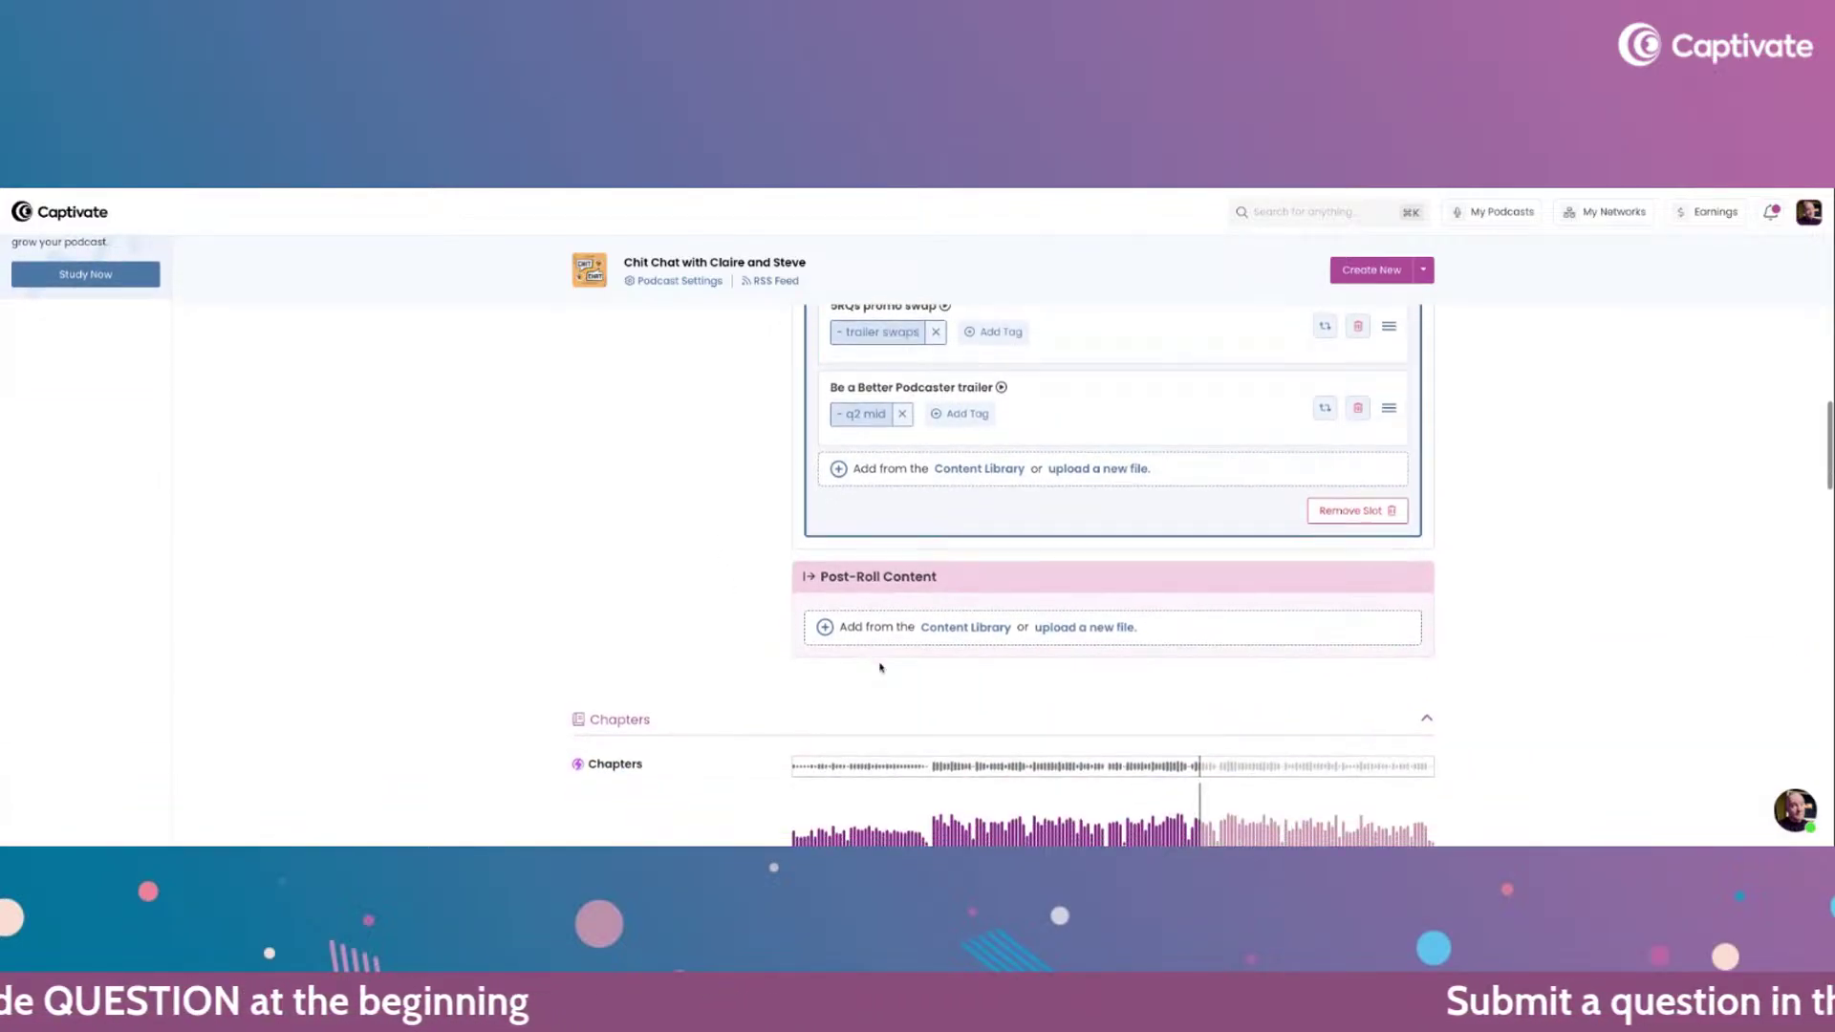
{"action": "left_click", "coordinate": [975, 638]}
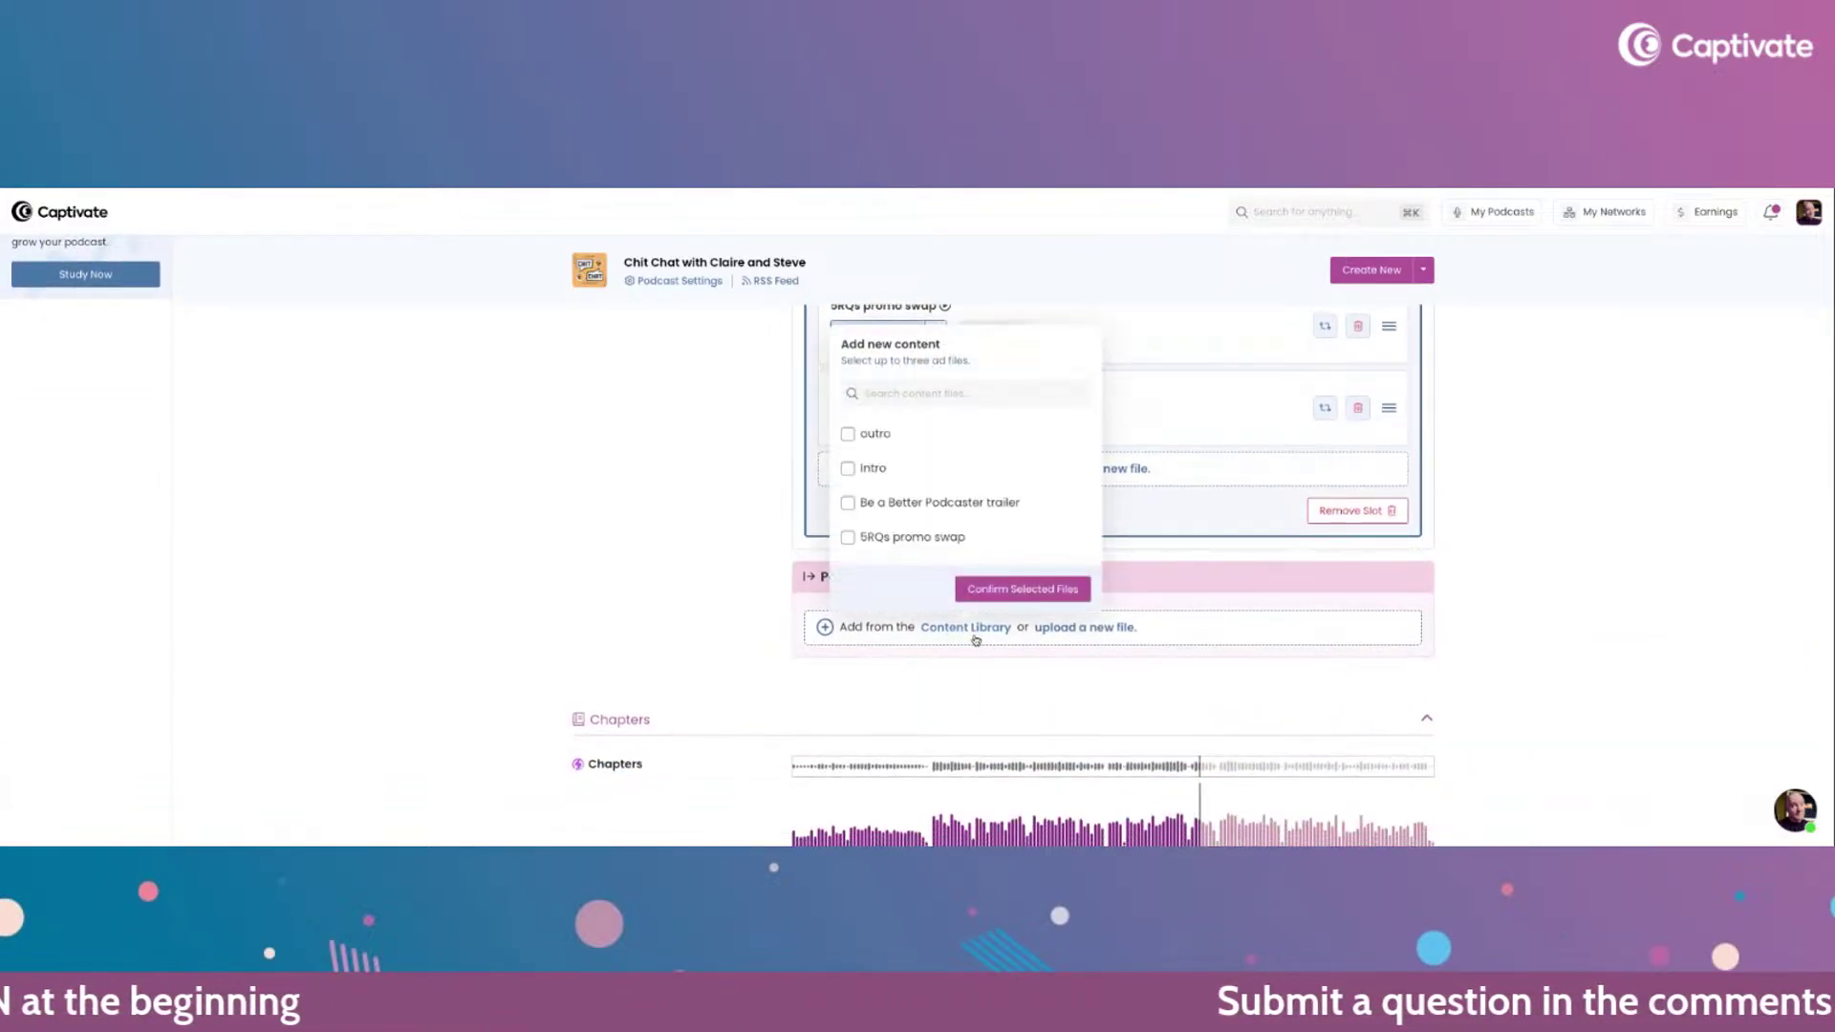
{"action": "left_click", "coordinate": [848, 435]}
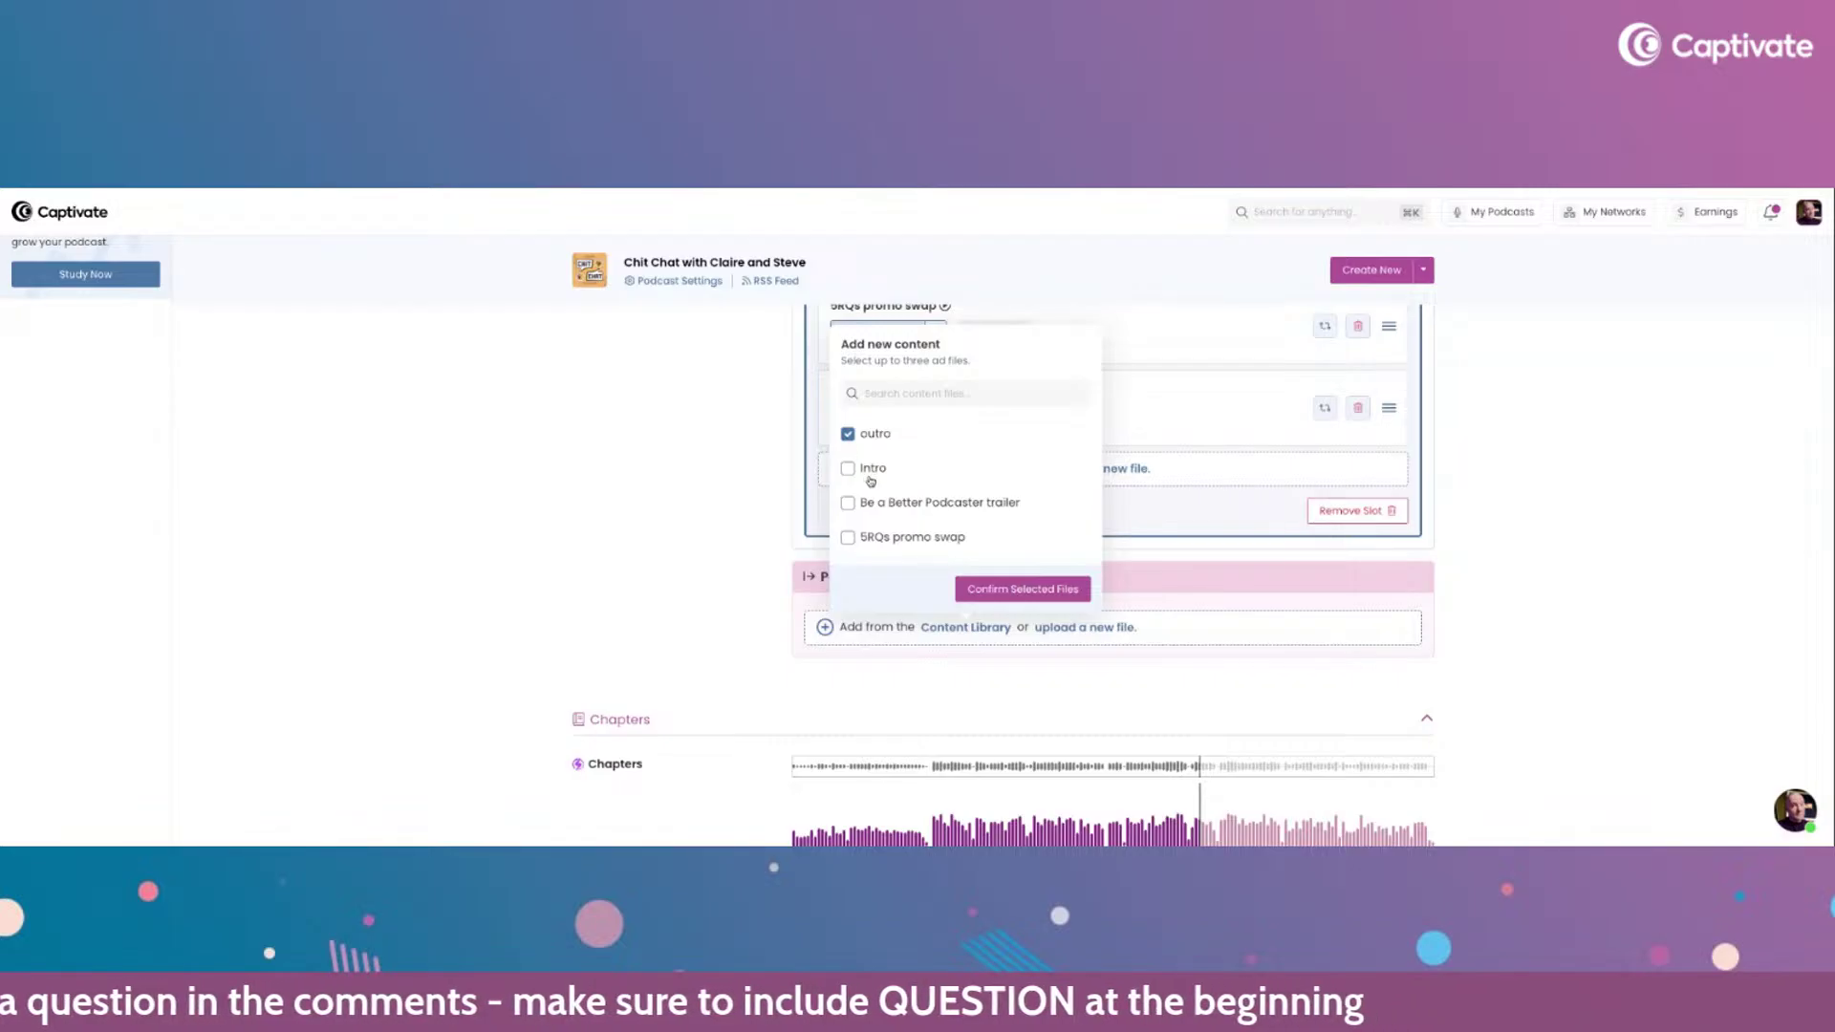
{"action": "left_click", "coordinate": [995, 589]}
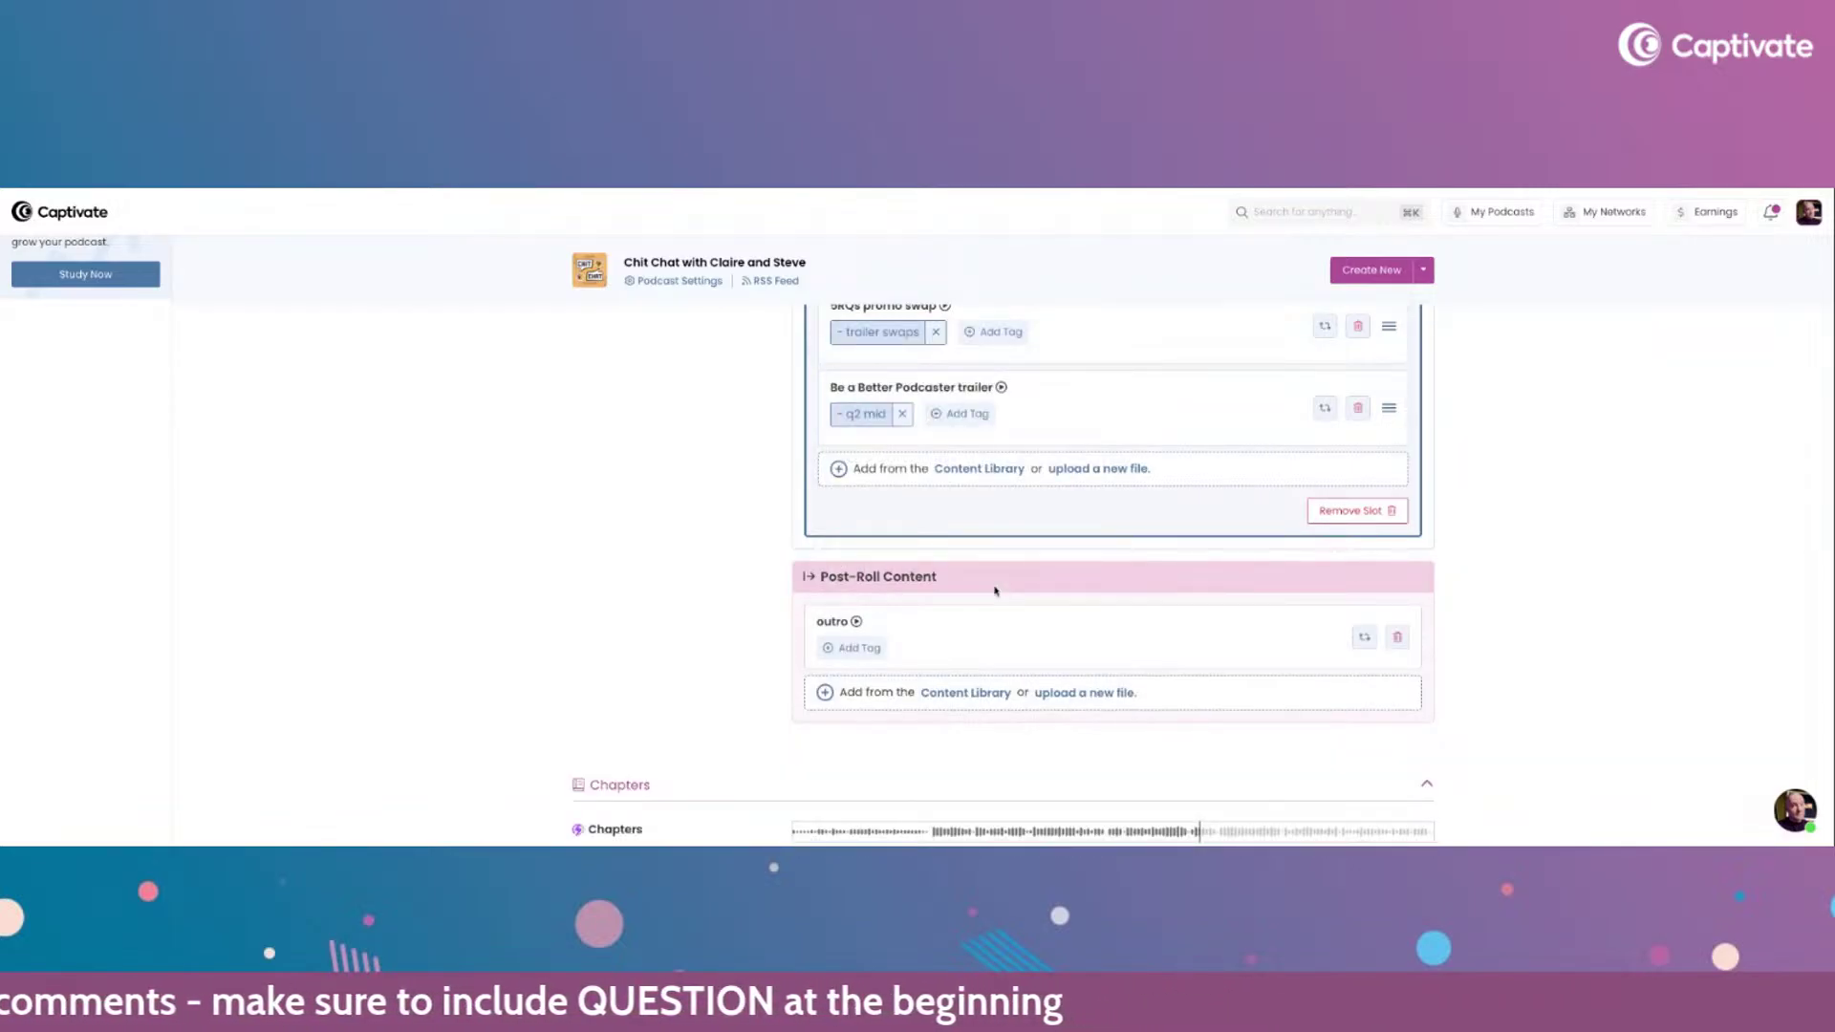
- Tag the post-roll outro file with "outro"
{"action": "left_click", "coordinate": [861, 649]}
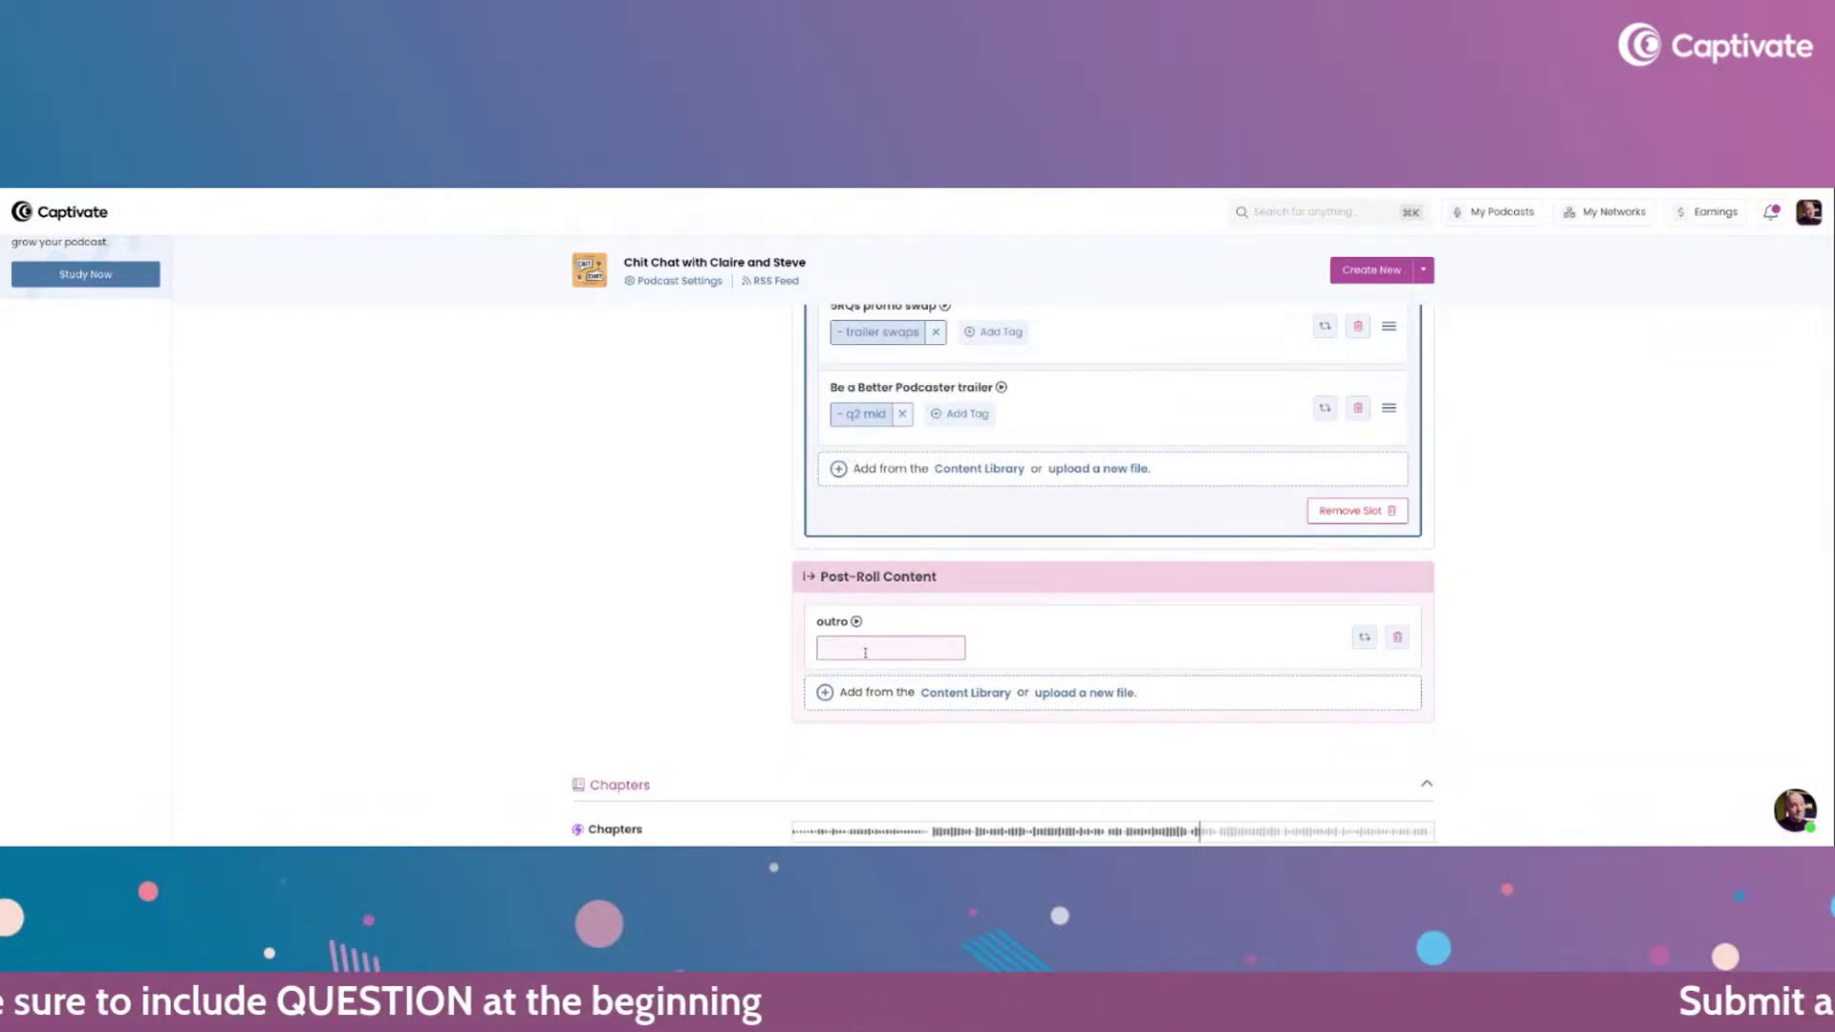
{"action": "type", "text": "outro"}
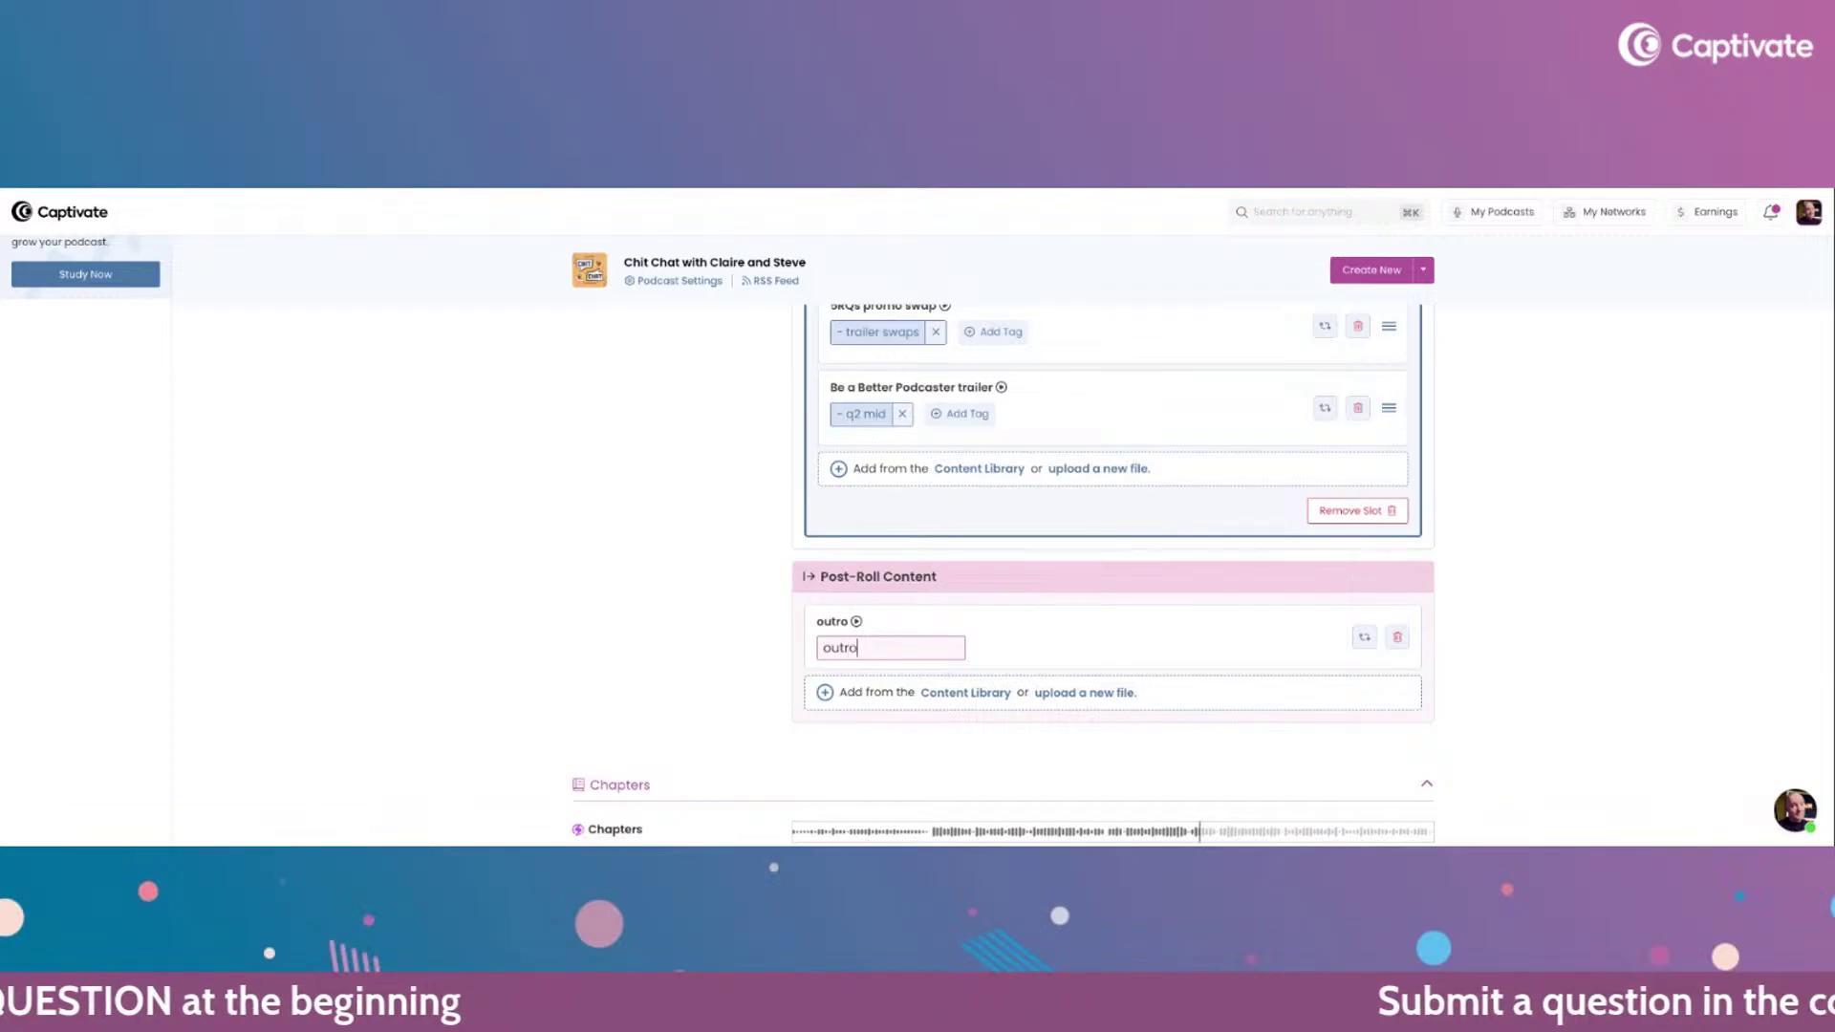
{"action": "key", "text": "Return"}
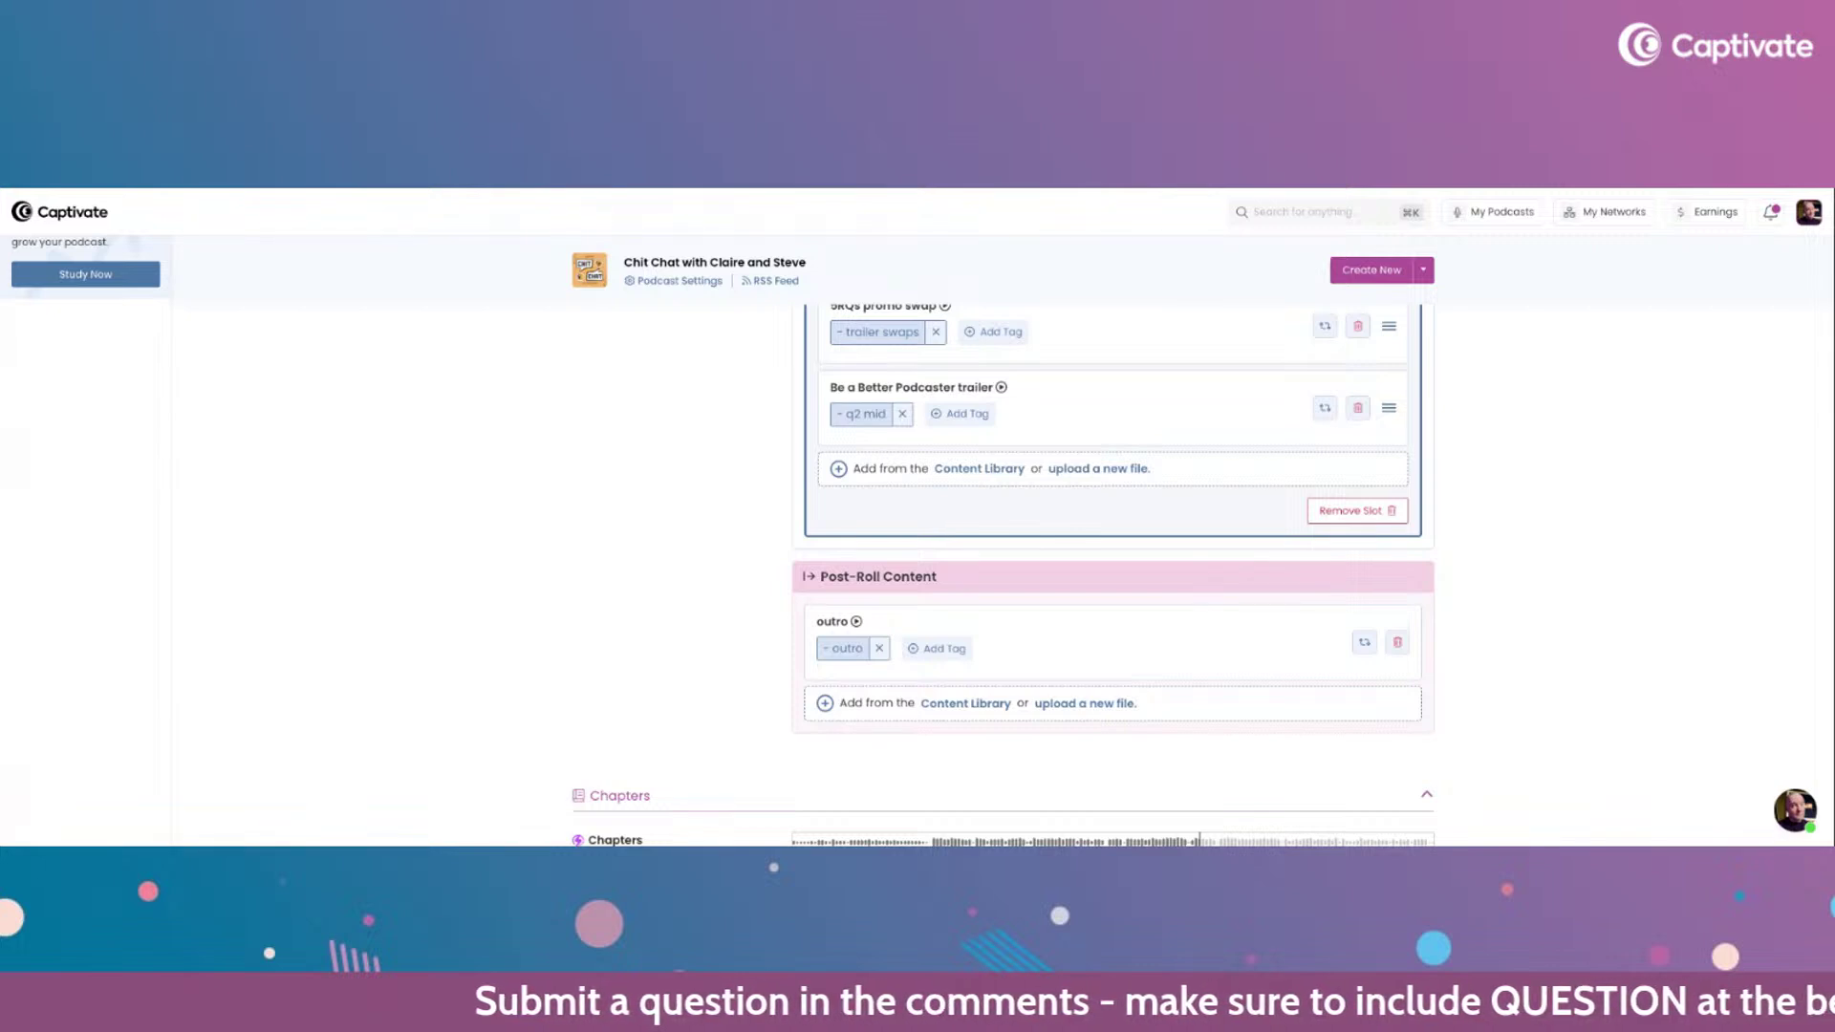
- Publish the episode, keeping the remaining chapter, SEO, marketing, member access and release settings as they are
{"action": "scroll", "coordinate": [684, 553], "scroll_direction": "up", "scroll_amount": 3}
{"action": "scroll", "coordinate": [643, 545], "scroll_direction": "down", "scroll_amount": 3}
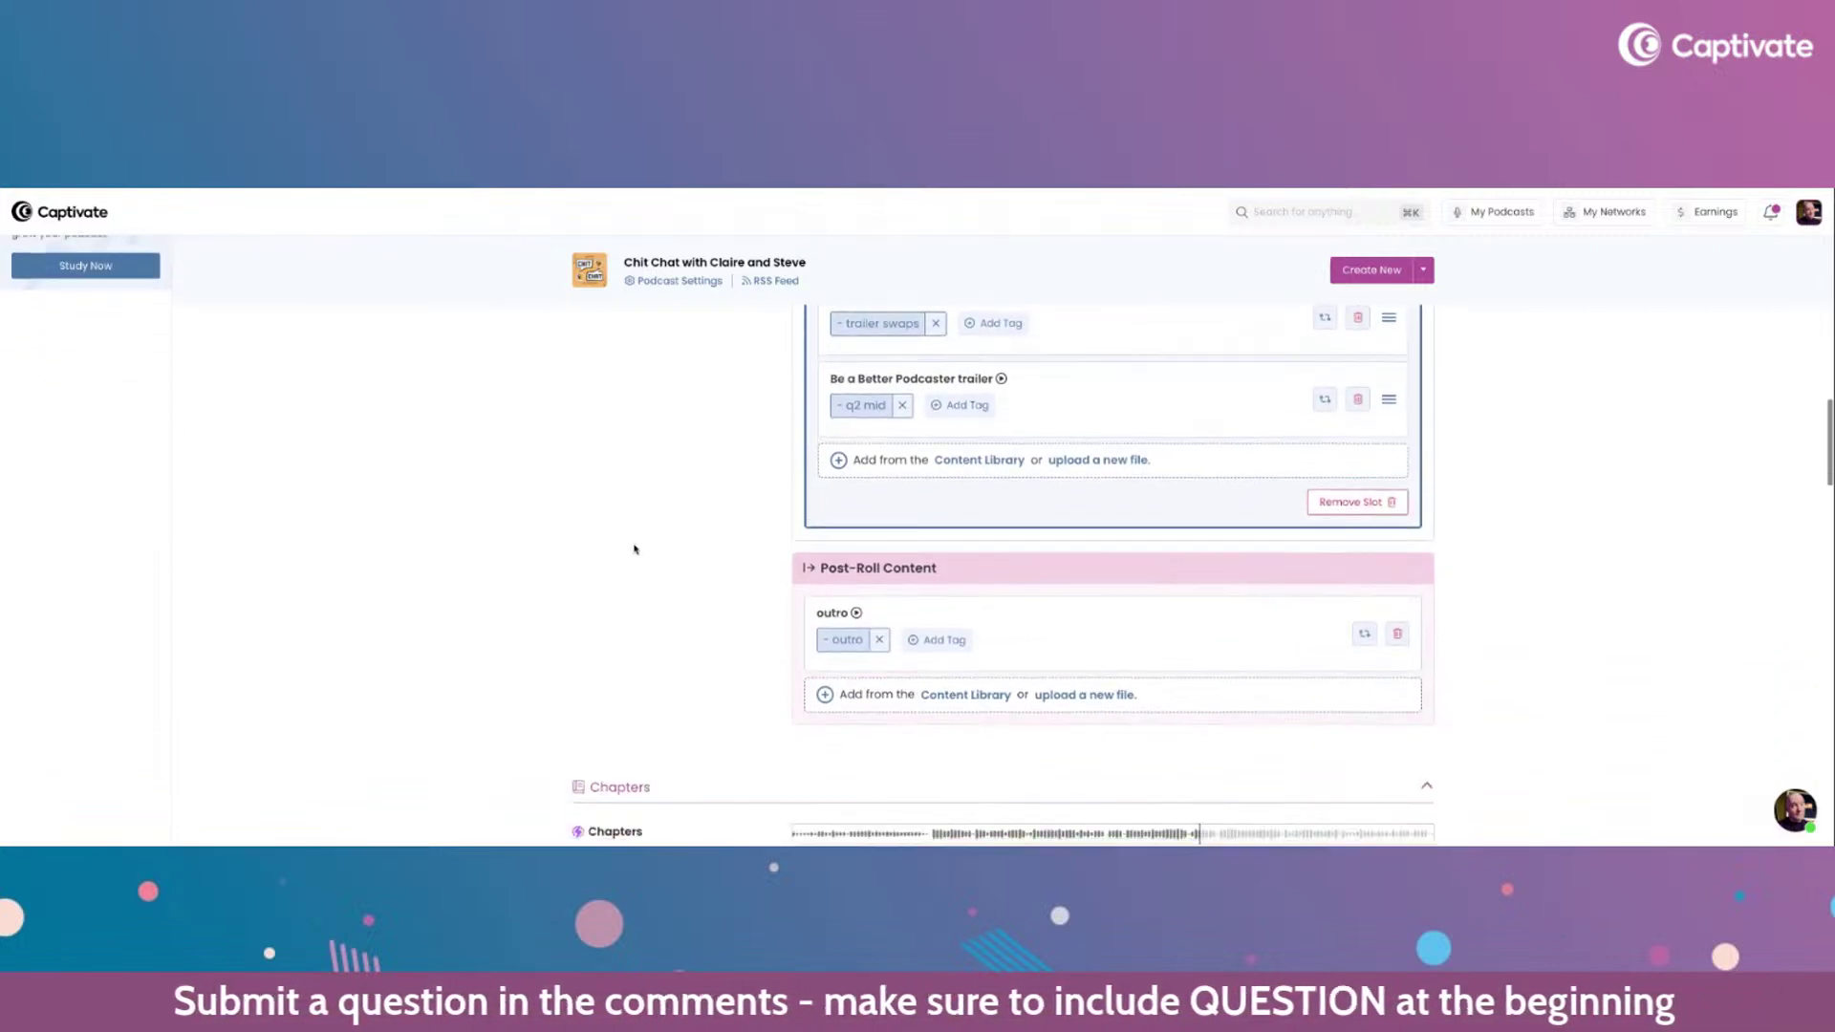
{"action": "scroll", "coordinate": [623, 555], "scroll_direction": "up", "scroll_amount": 3}
{"action": "scroll", "coordinate": [623, 556], "scroll_direction": "down", "scroll_amount": 3}
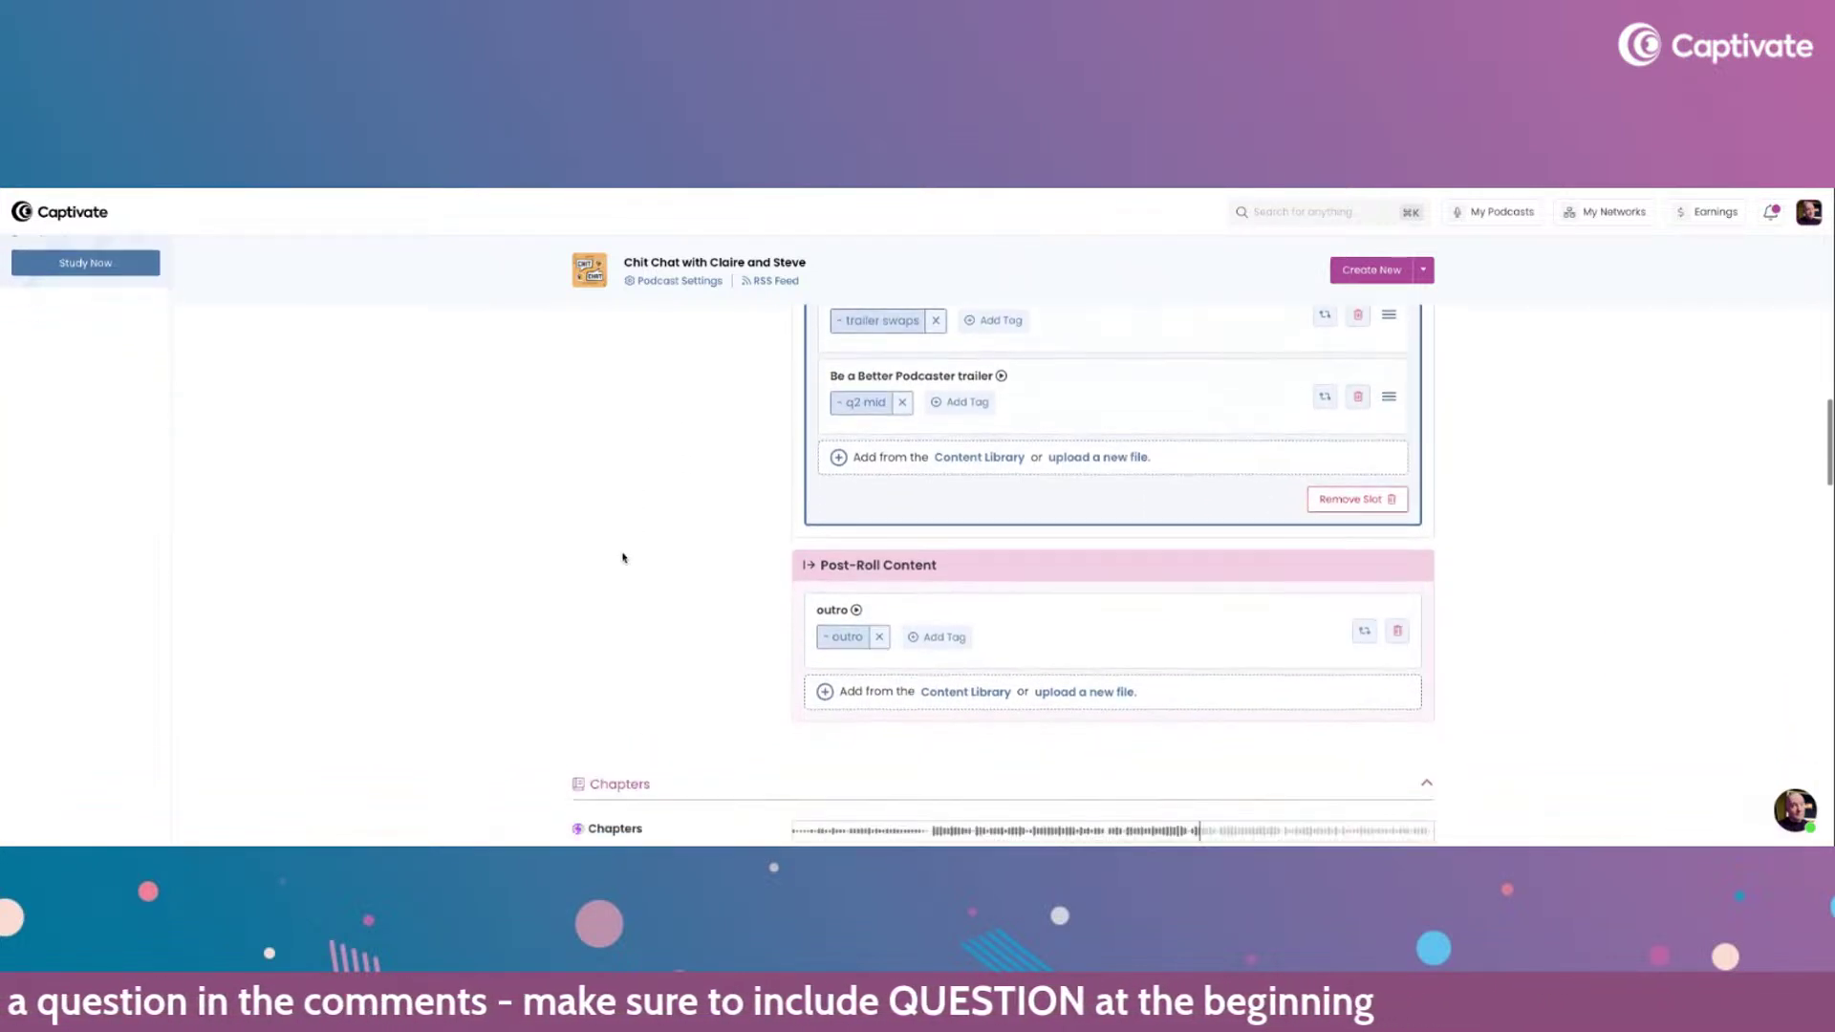
{"action": "scroll", "coordinate": [623, 557], "scroll_direction": "down", "scroll_amount": 4}
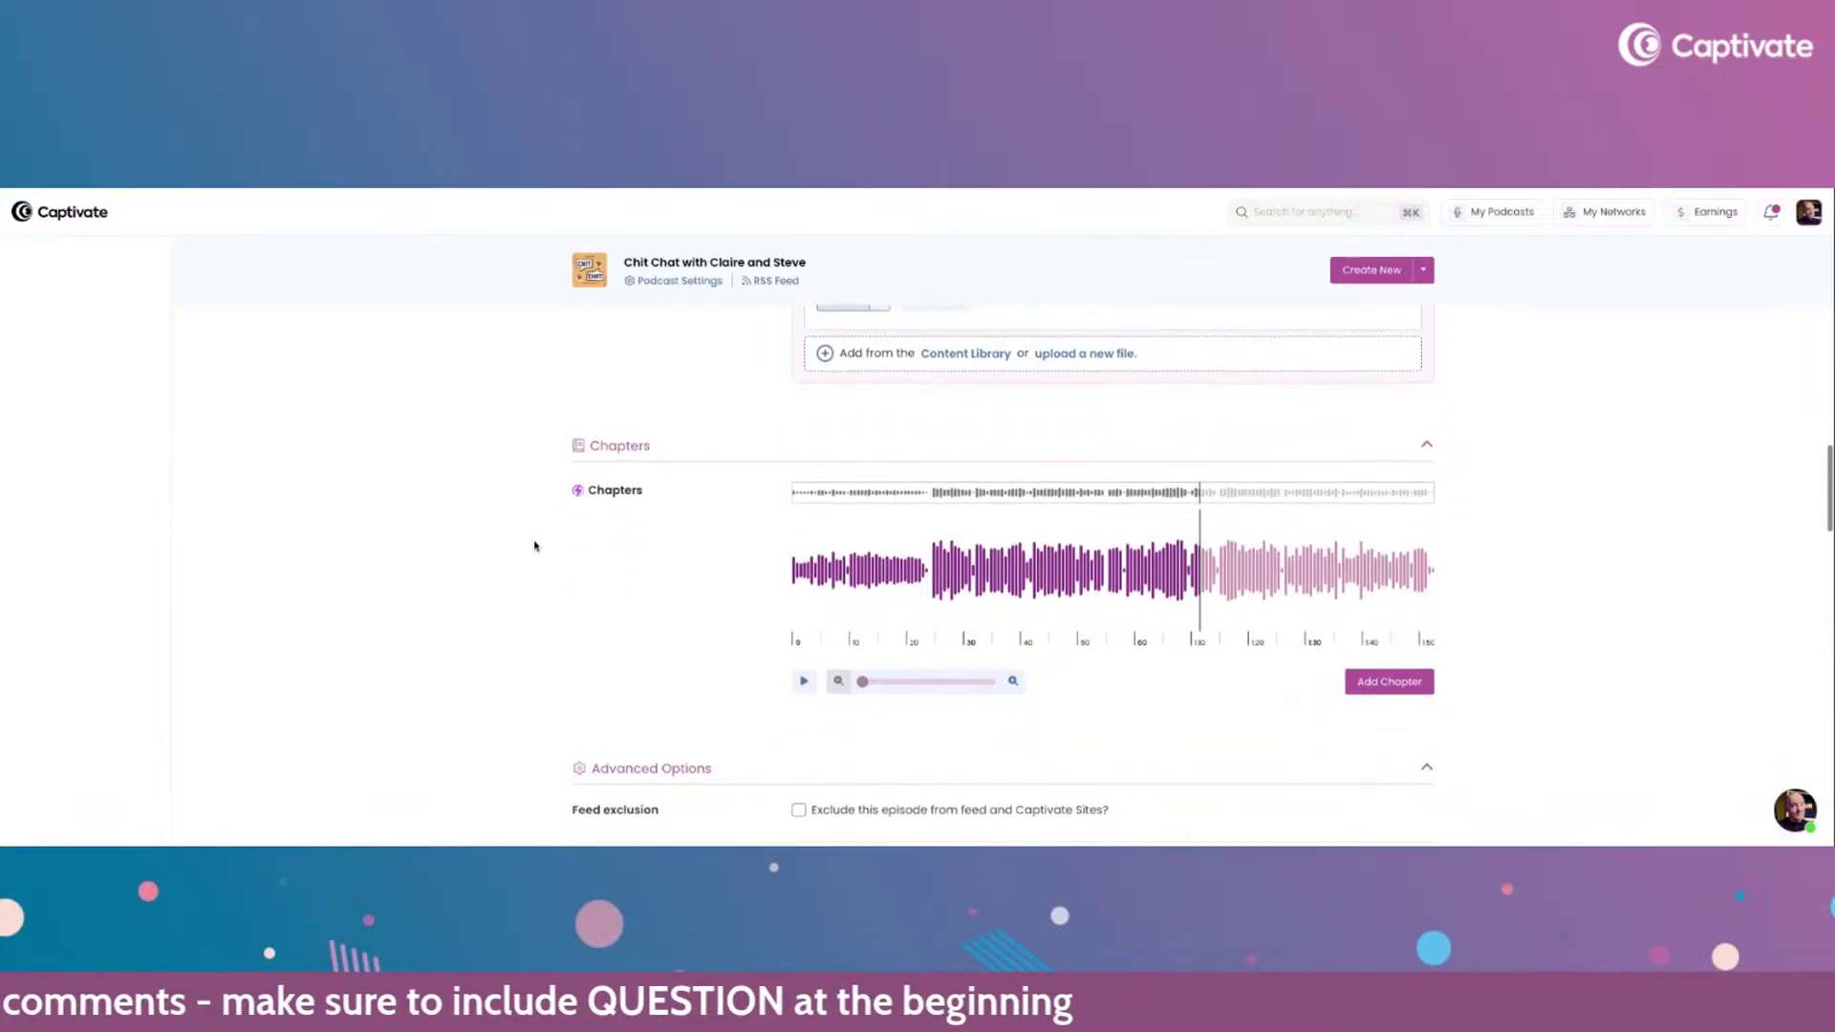
{"action": "scroll", "coordinate": [535, 546], "scroll_direction": "down", "scroll_amount": 9}
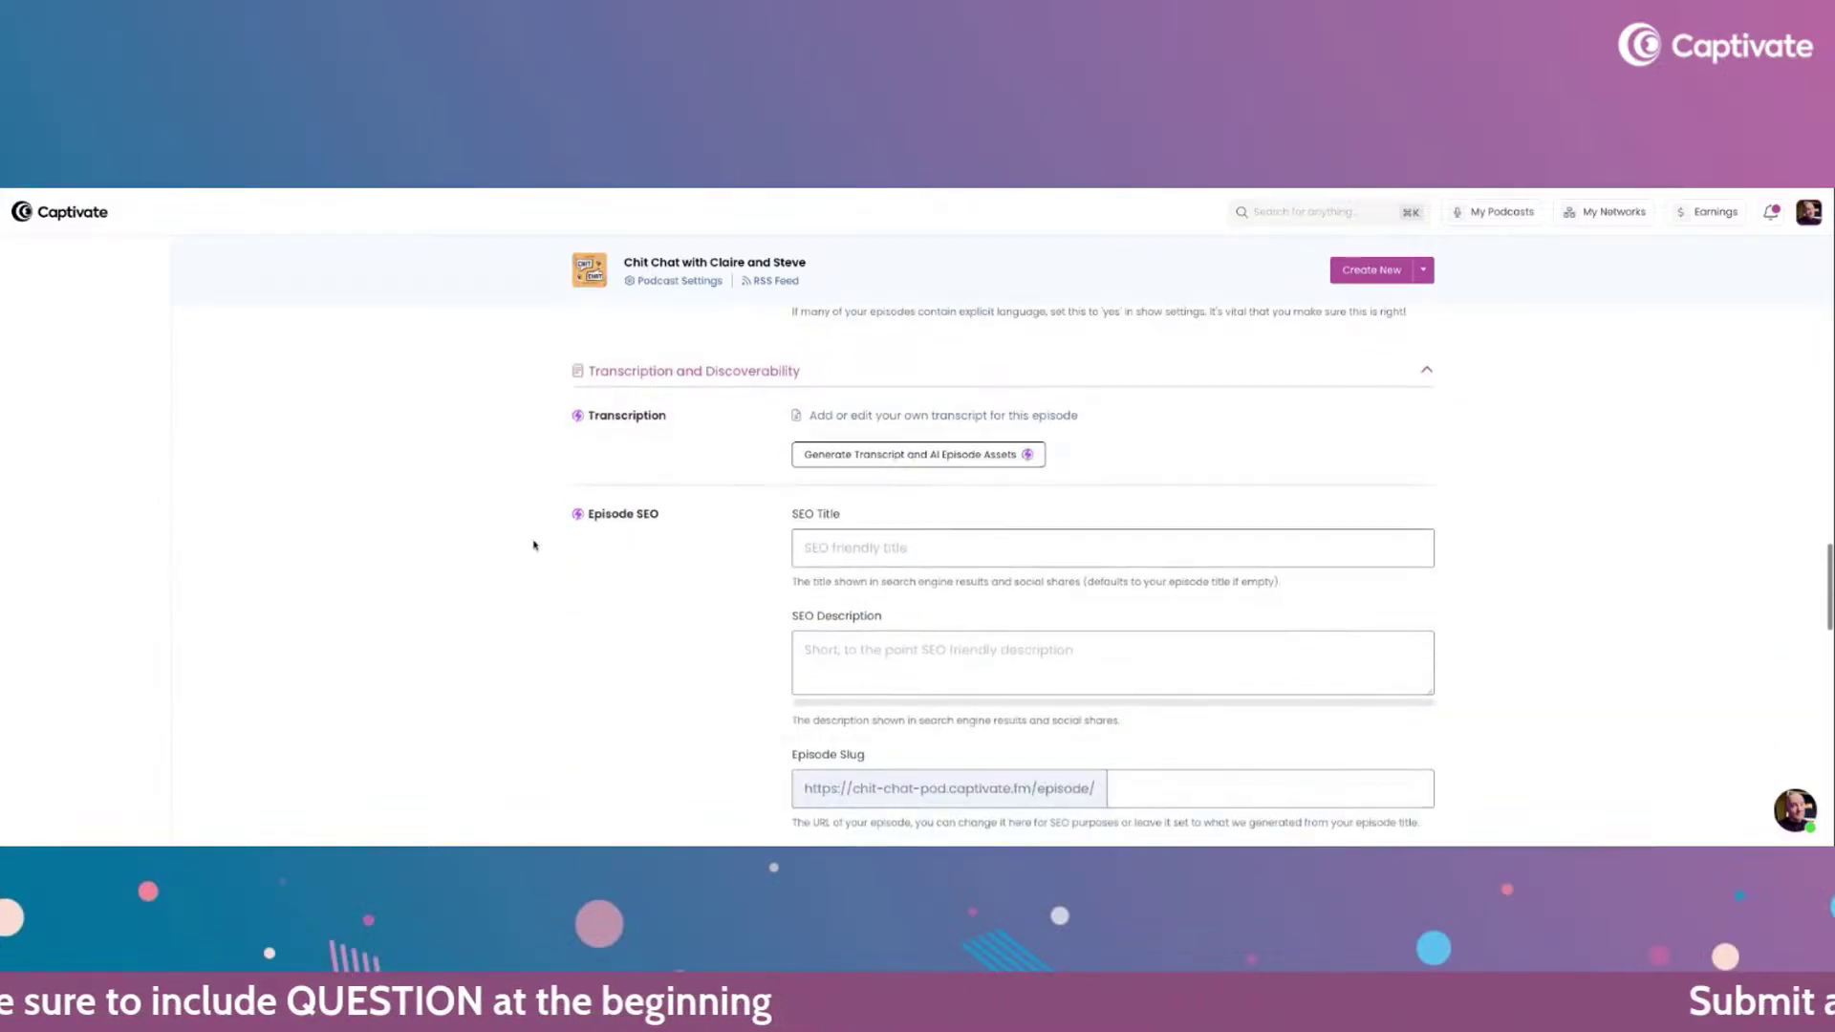
{"action": "scroll", "coordinate": [535, 546], "scroll_direction": "down", "scroll_amount": 3}
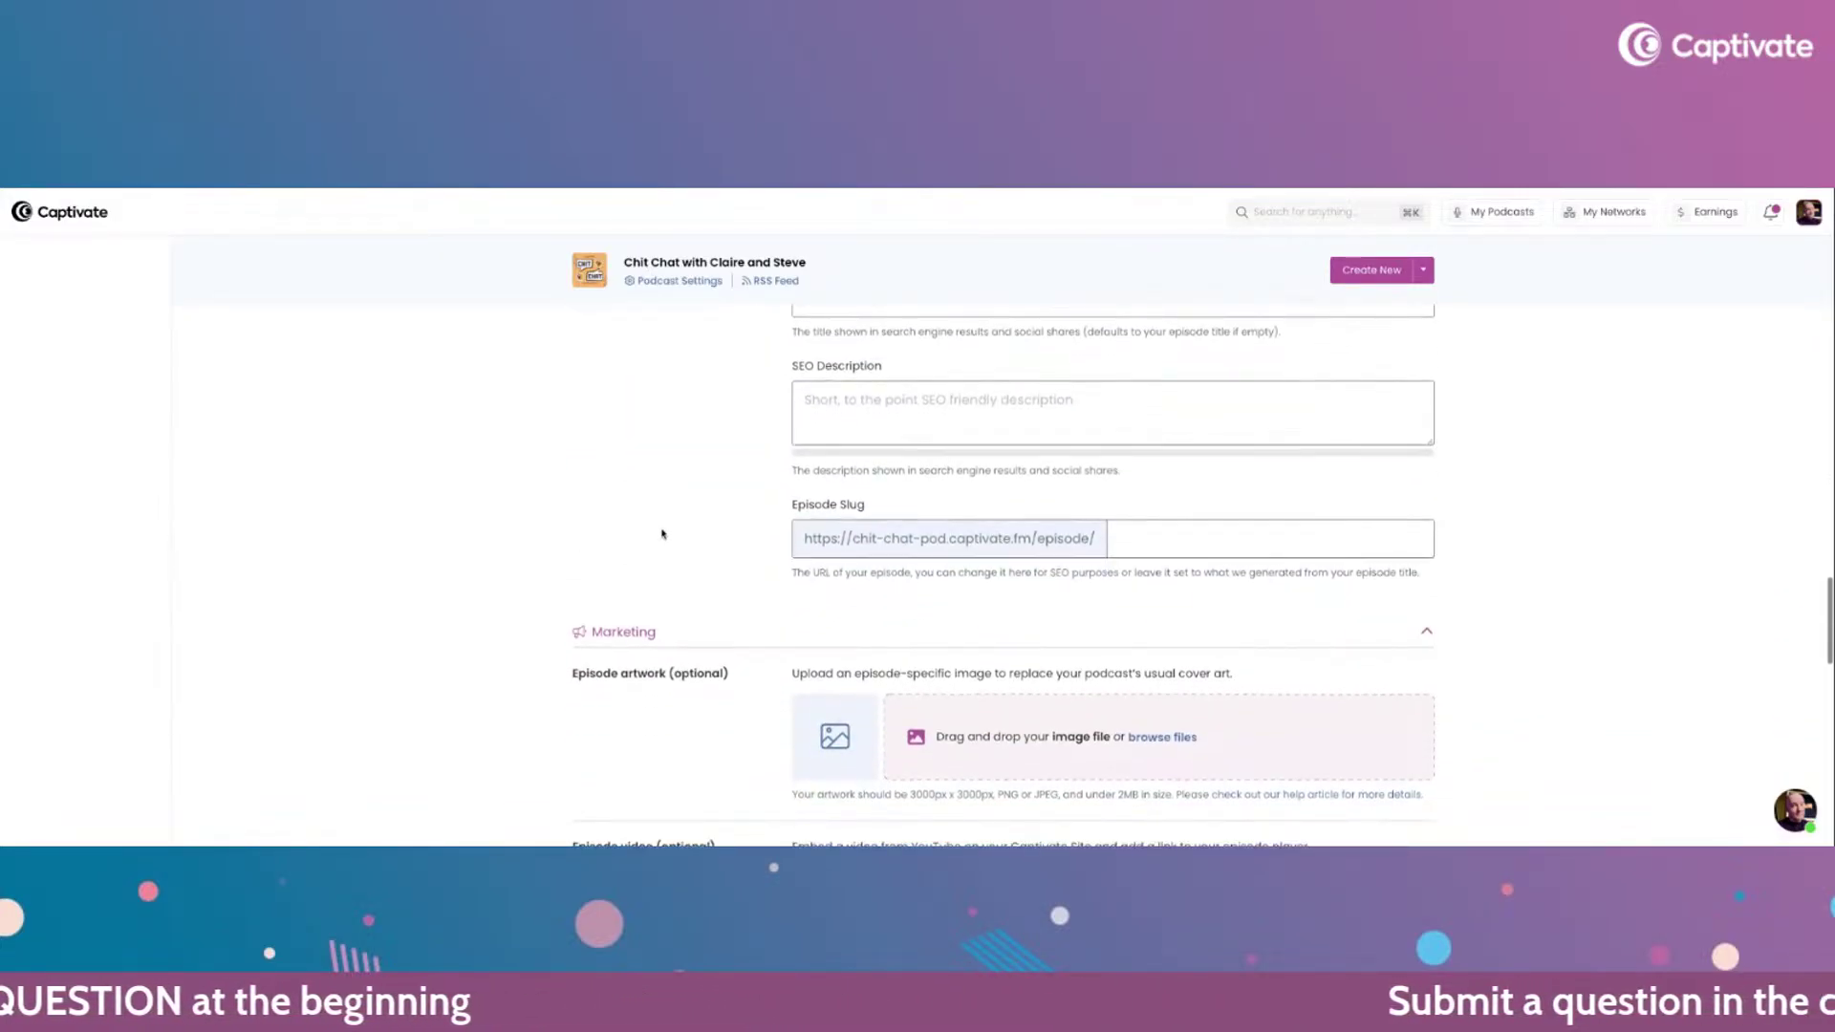
{"action": "scroll", "coordinate": [631, 530], "scroll_direction": "down", "scroll_amount": 7}
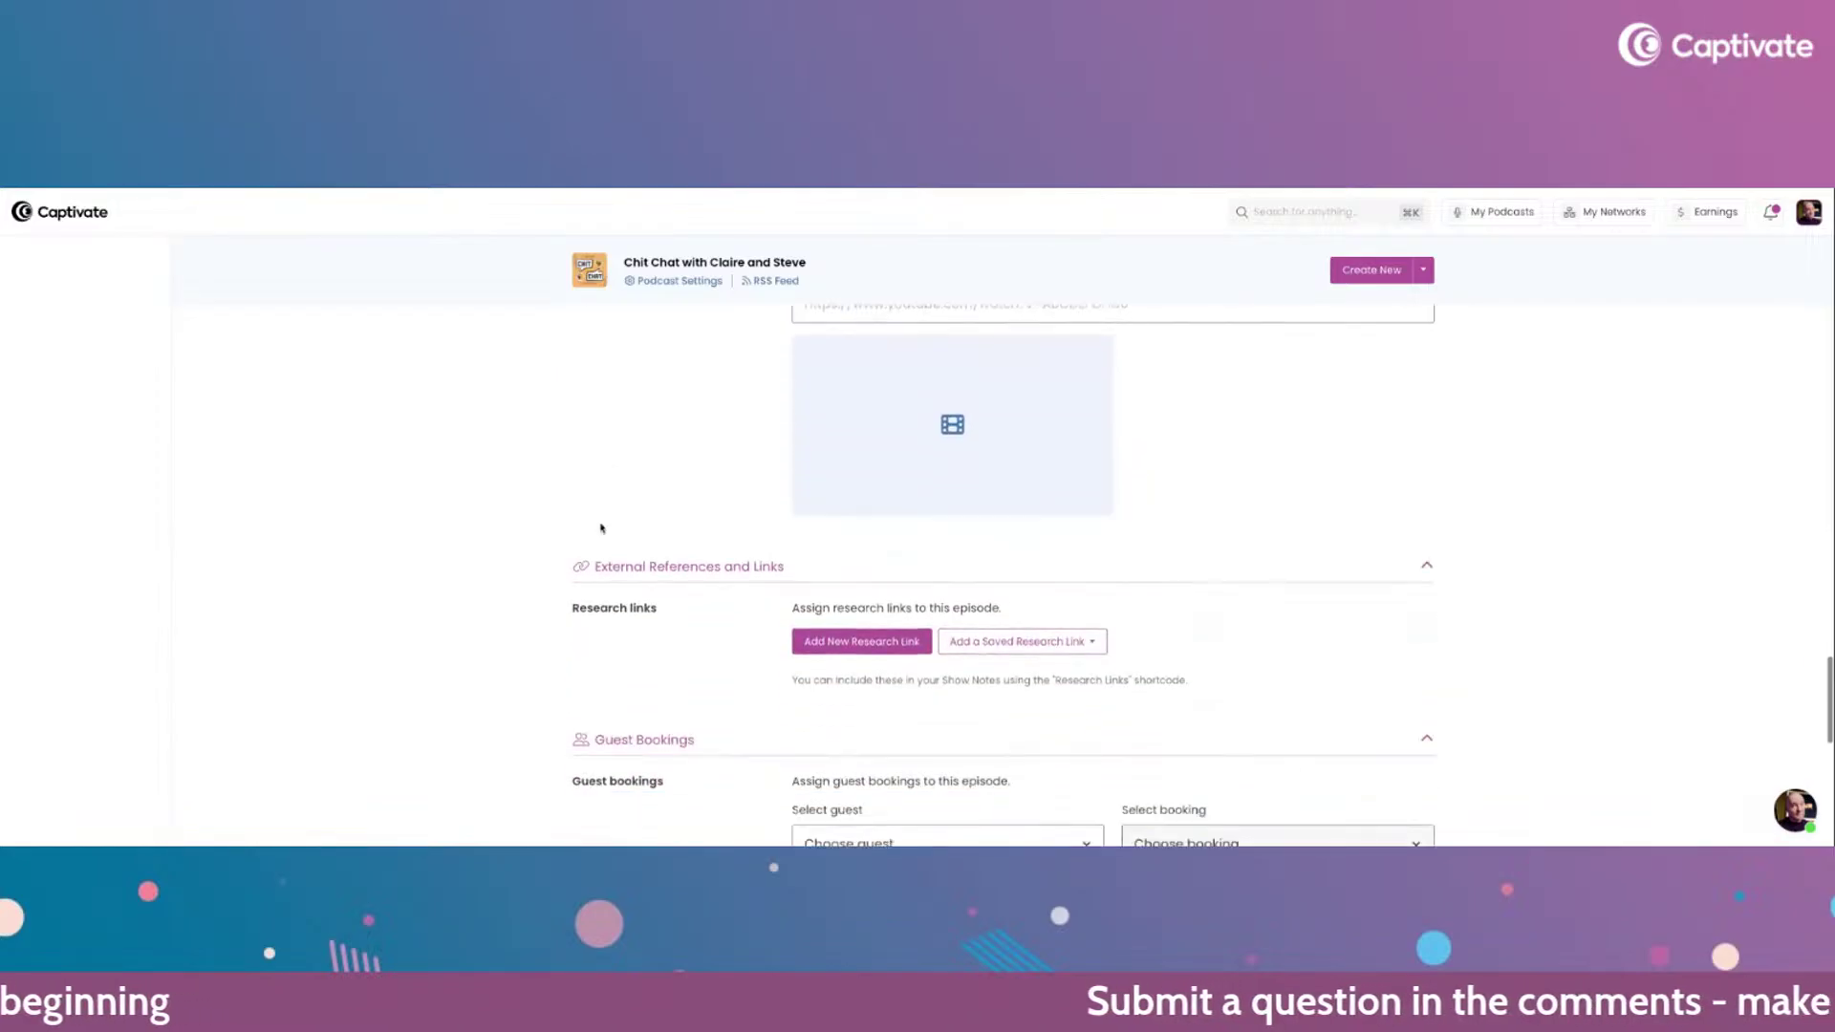
{"action": "scroll", "coordinate": [601, 528], "scroll_direction": "down", "scroll_amount": 7}
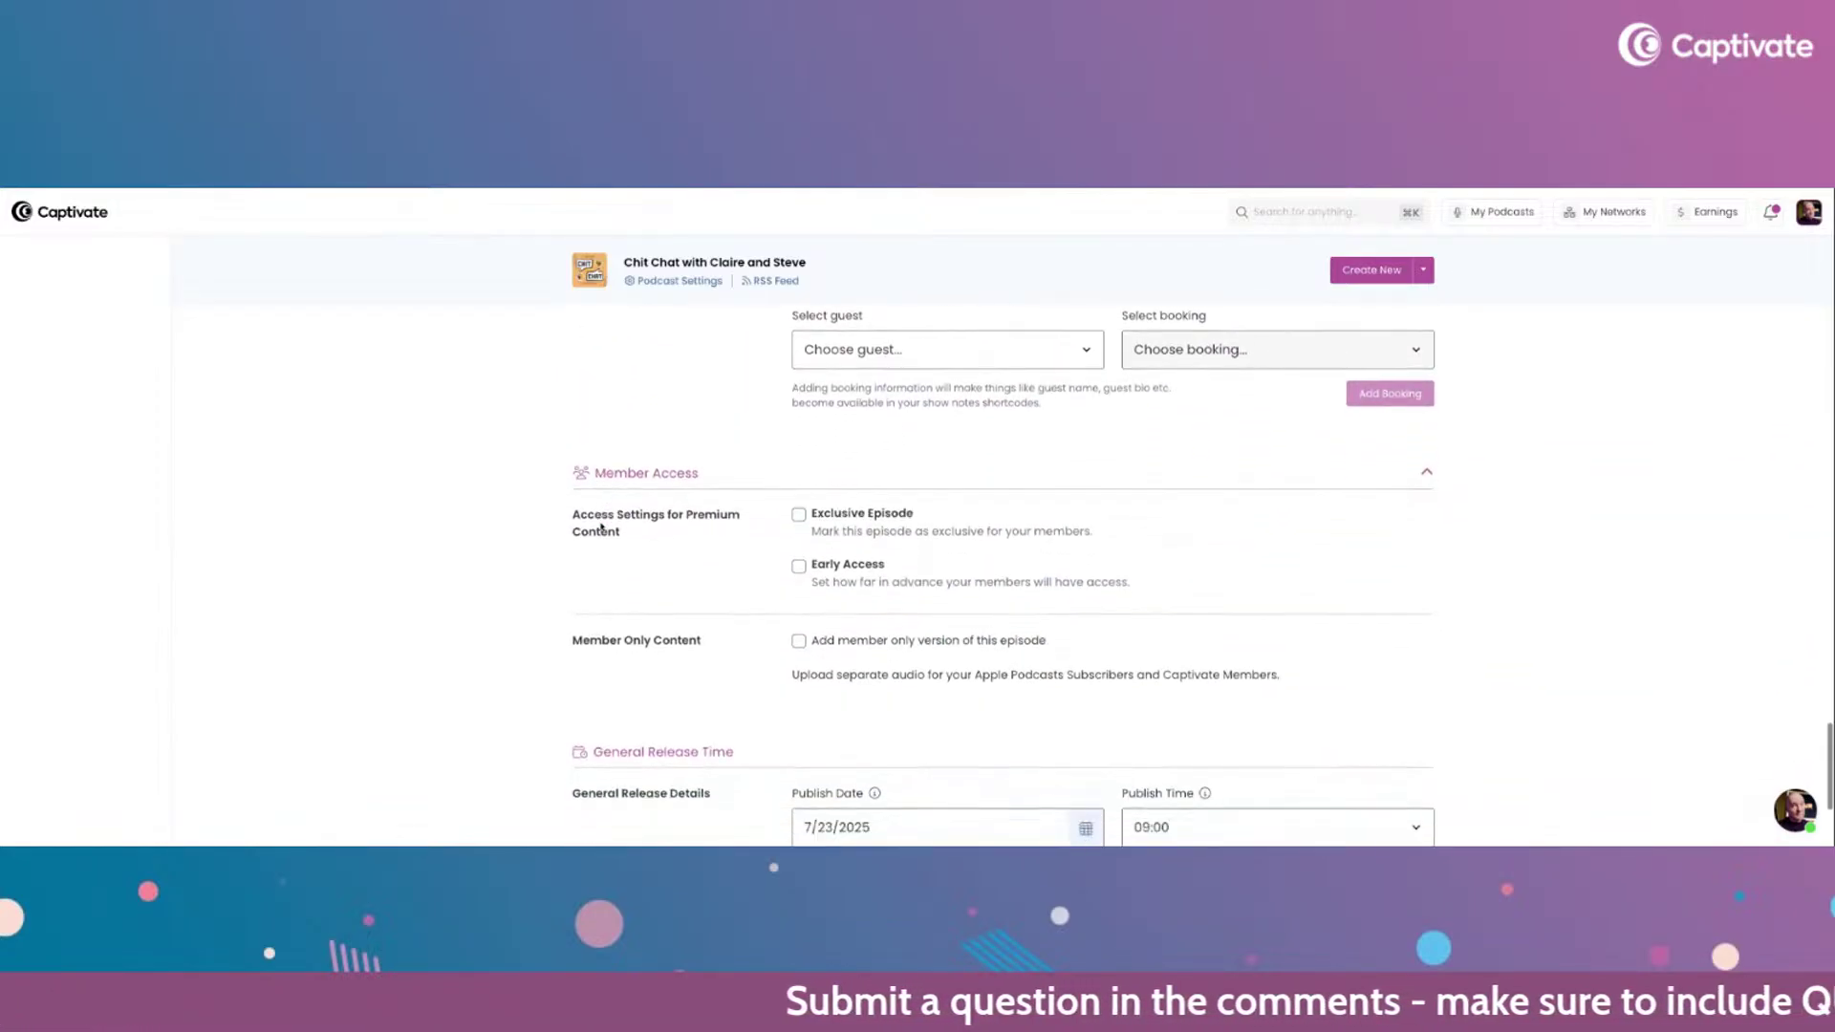
{"action": "scroll", "coordinate": [602, 528], "scroll_direction": "down", "scroll_amount": 3}
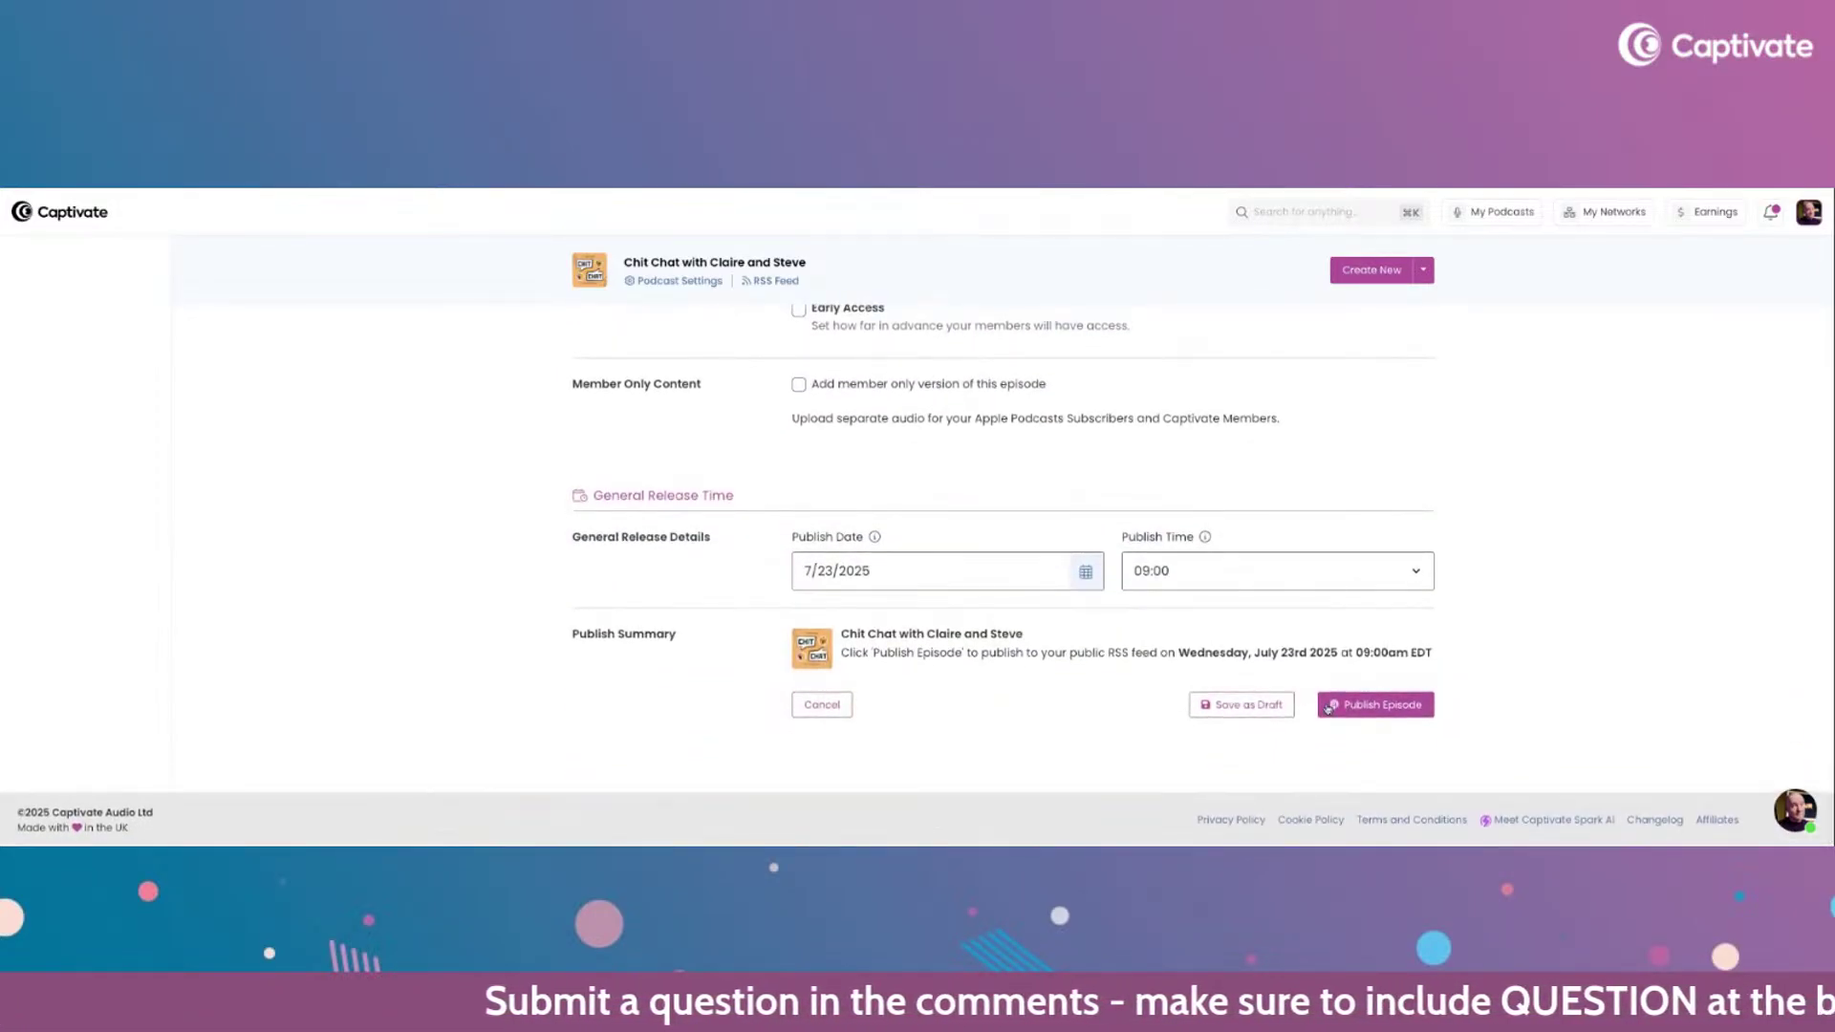
{"action": "left_click", "coordinate": [1345, 707]}
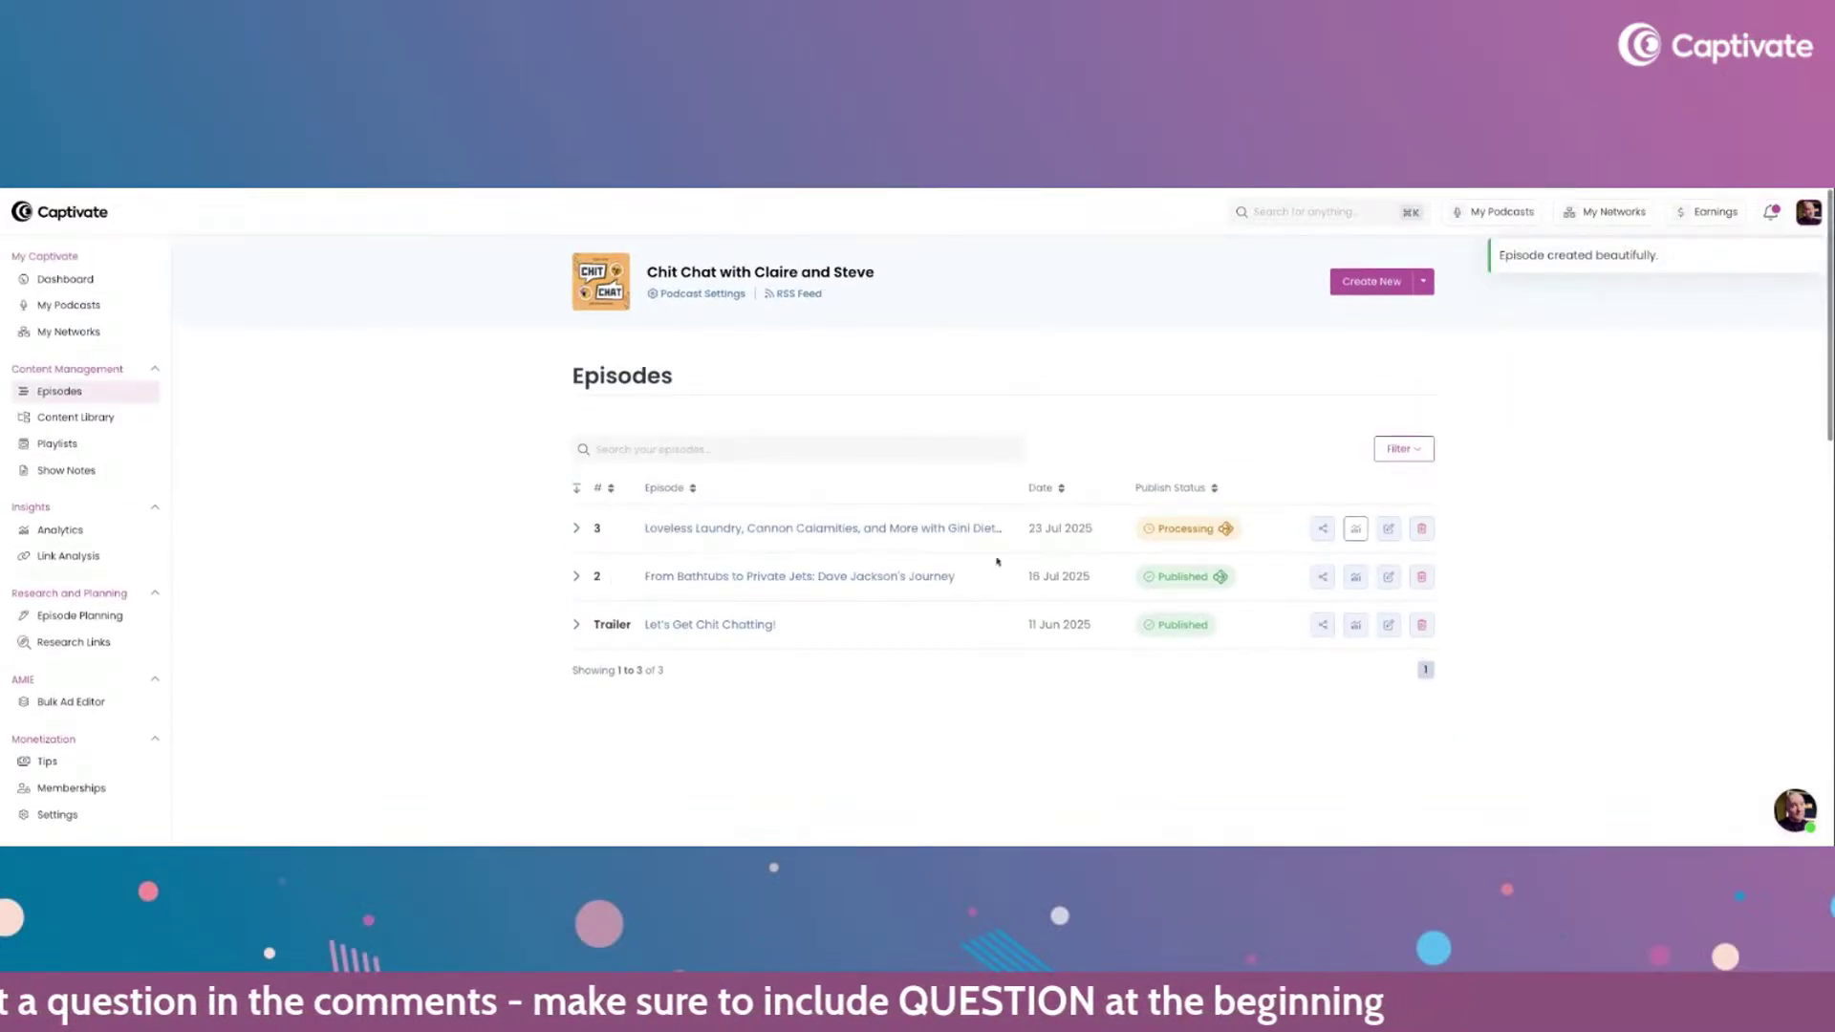
- Open the public web page of the newly published episode 3 from its sharing options
{"action": "mouse_move", "coordinate": [1228, 530]}
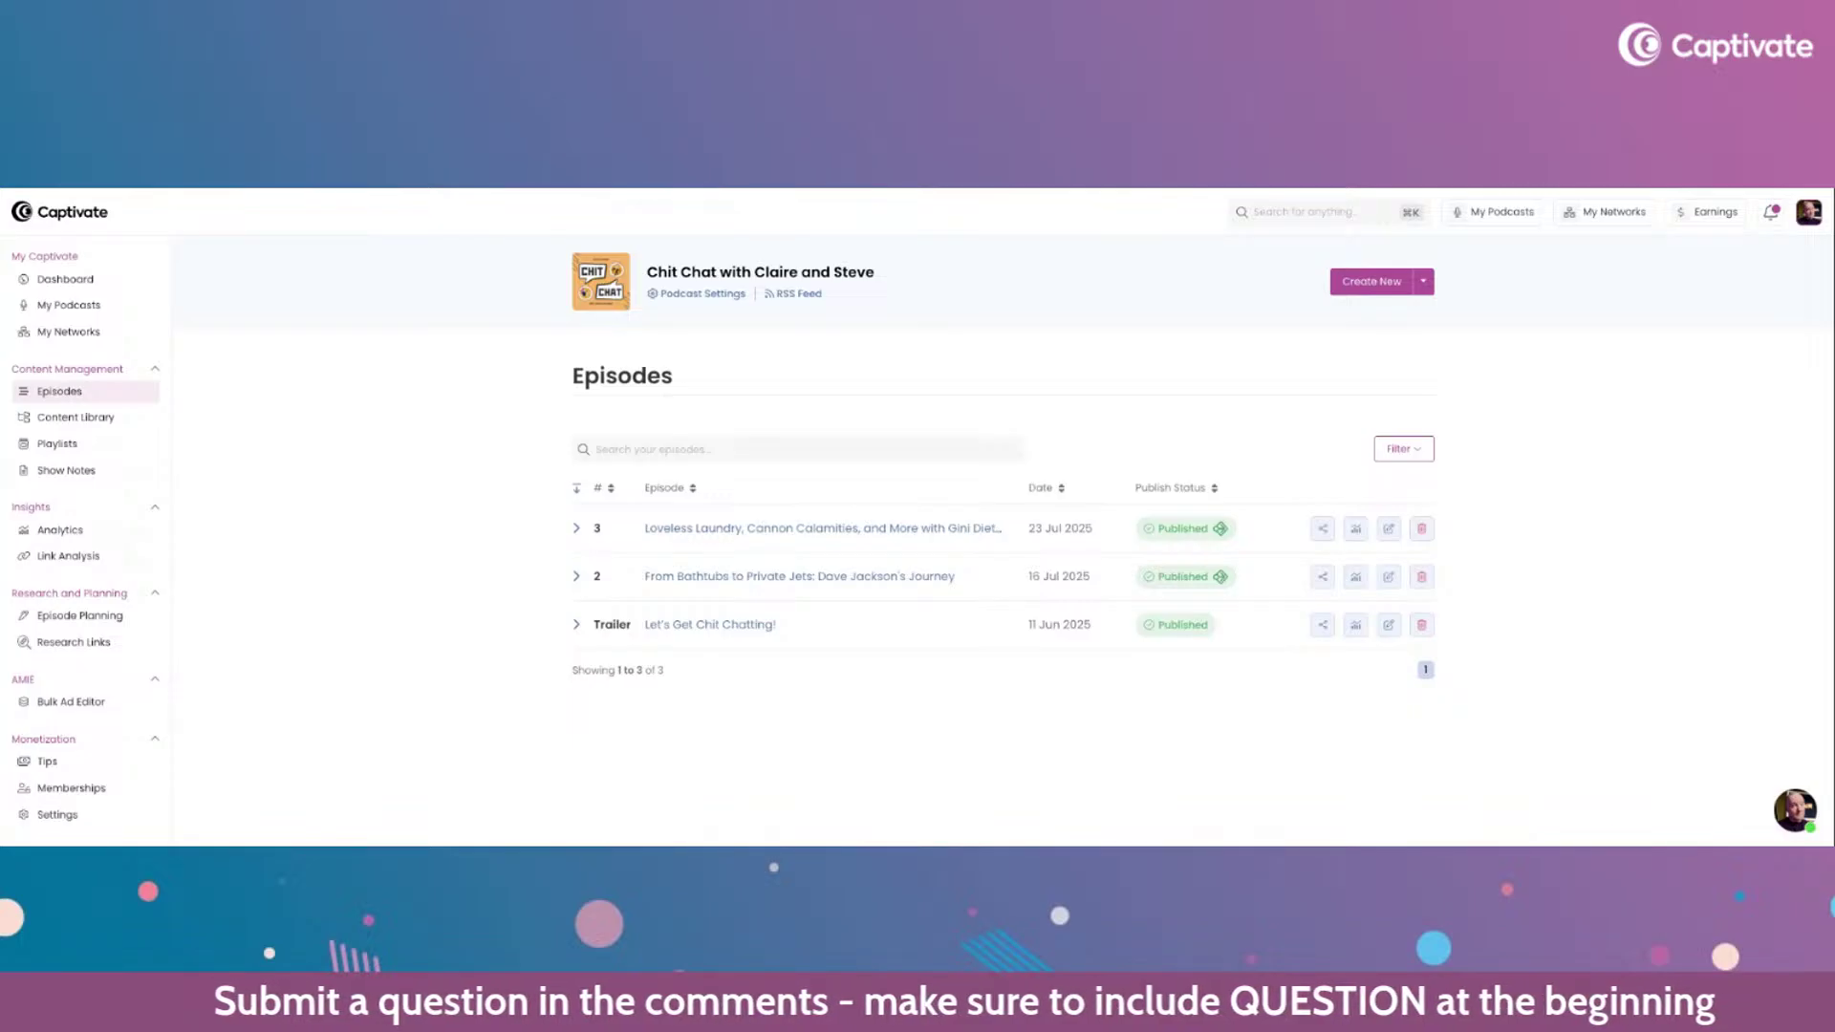
{"action": "left_click", "coordinate": [1321, 531]}
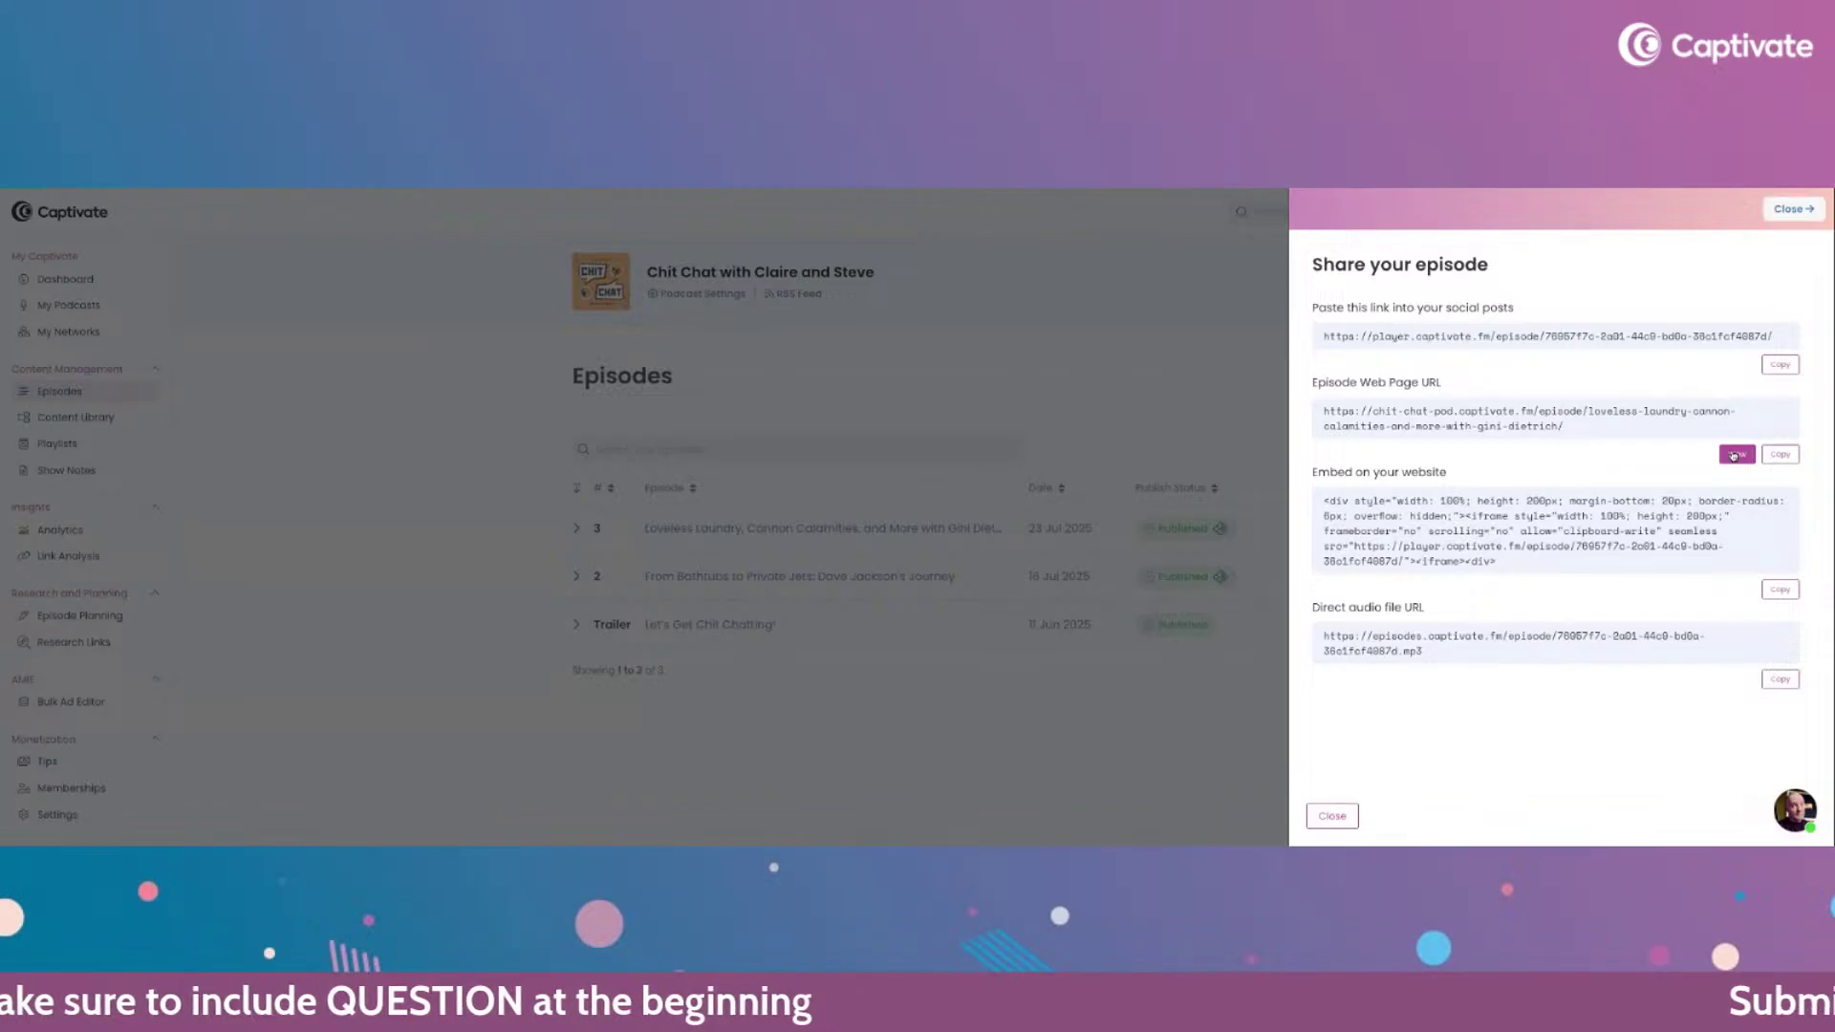
{"action": "left_click", "coordinate": [1732, 456]}
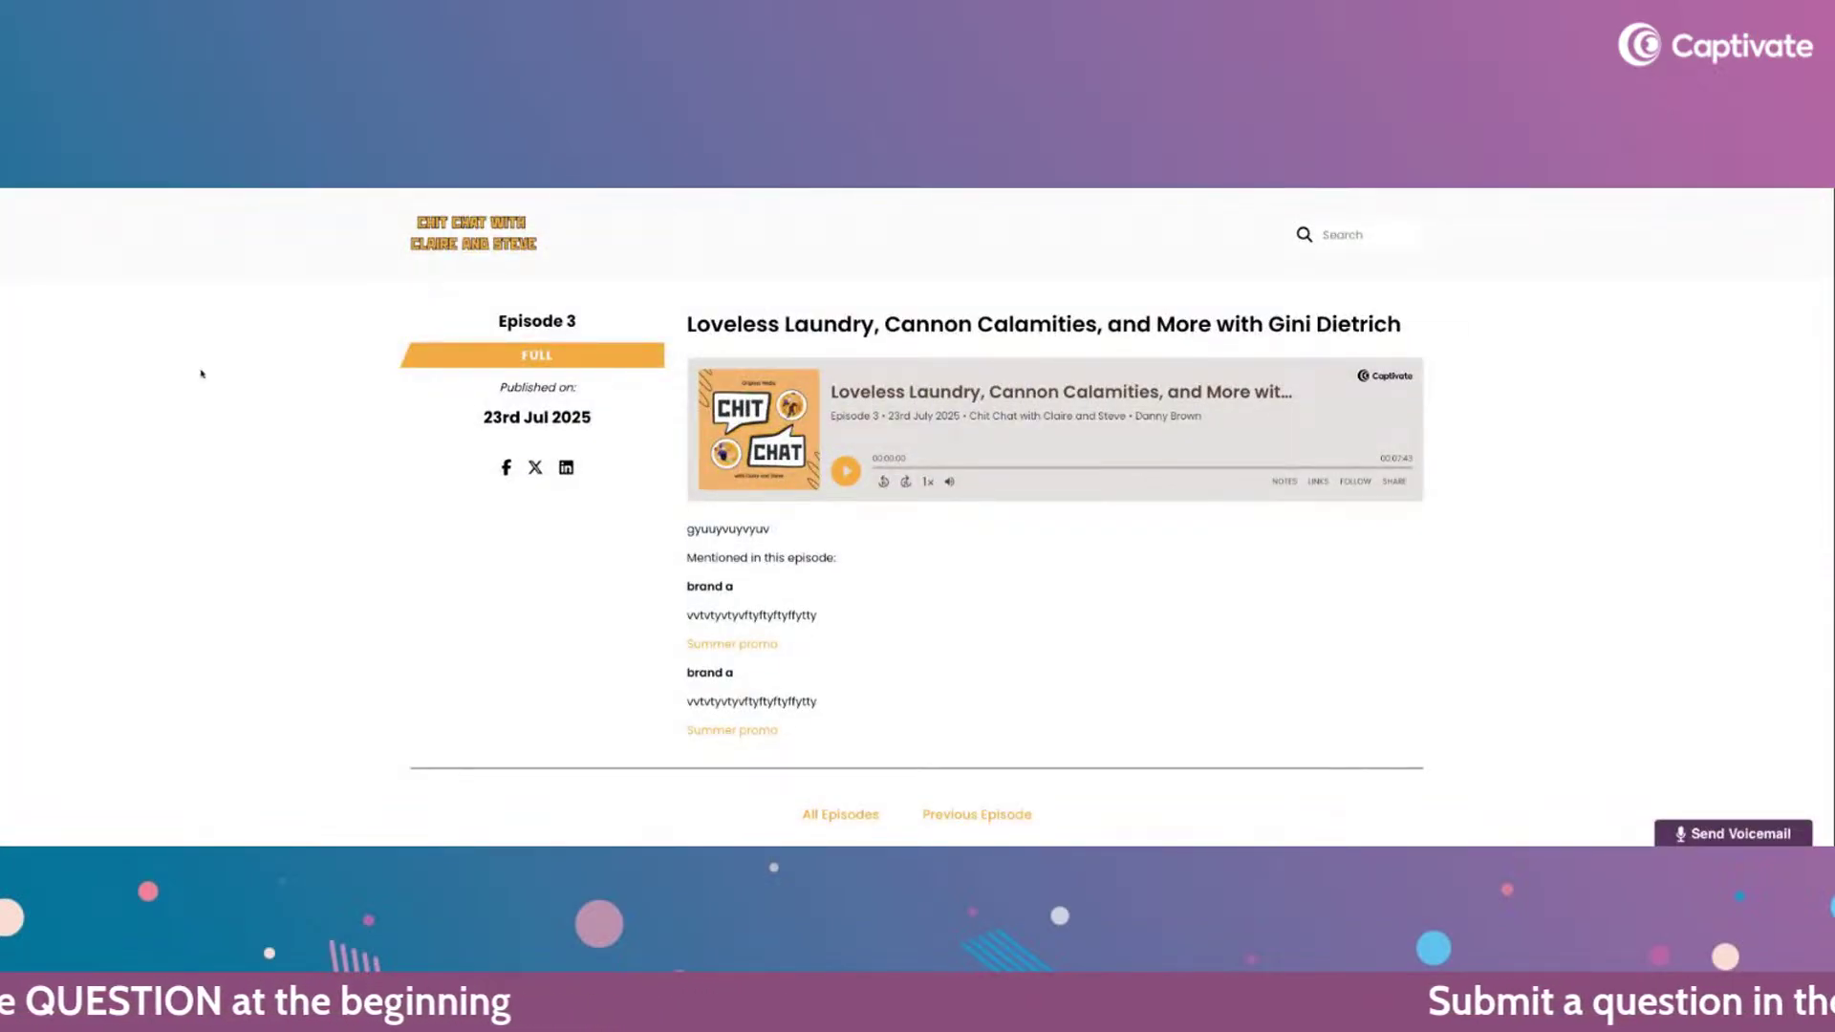
- Examine the attribution text and links under "Mentioned in this episode" on the episode's web page
{"action": "scroll", "coordinate": [937, 626], "scroll_direction": "down", "scroll_amount": 1}
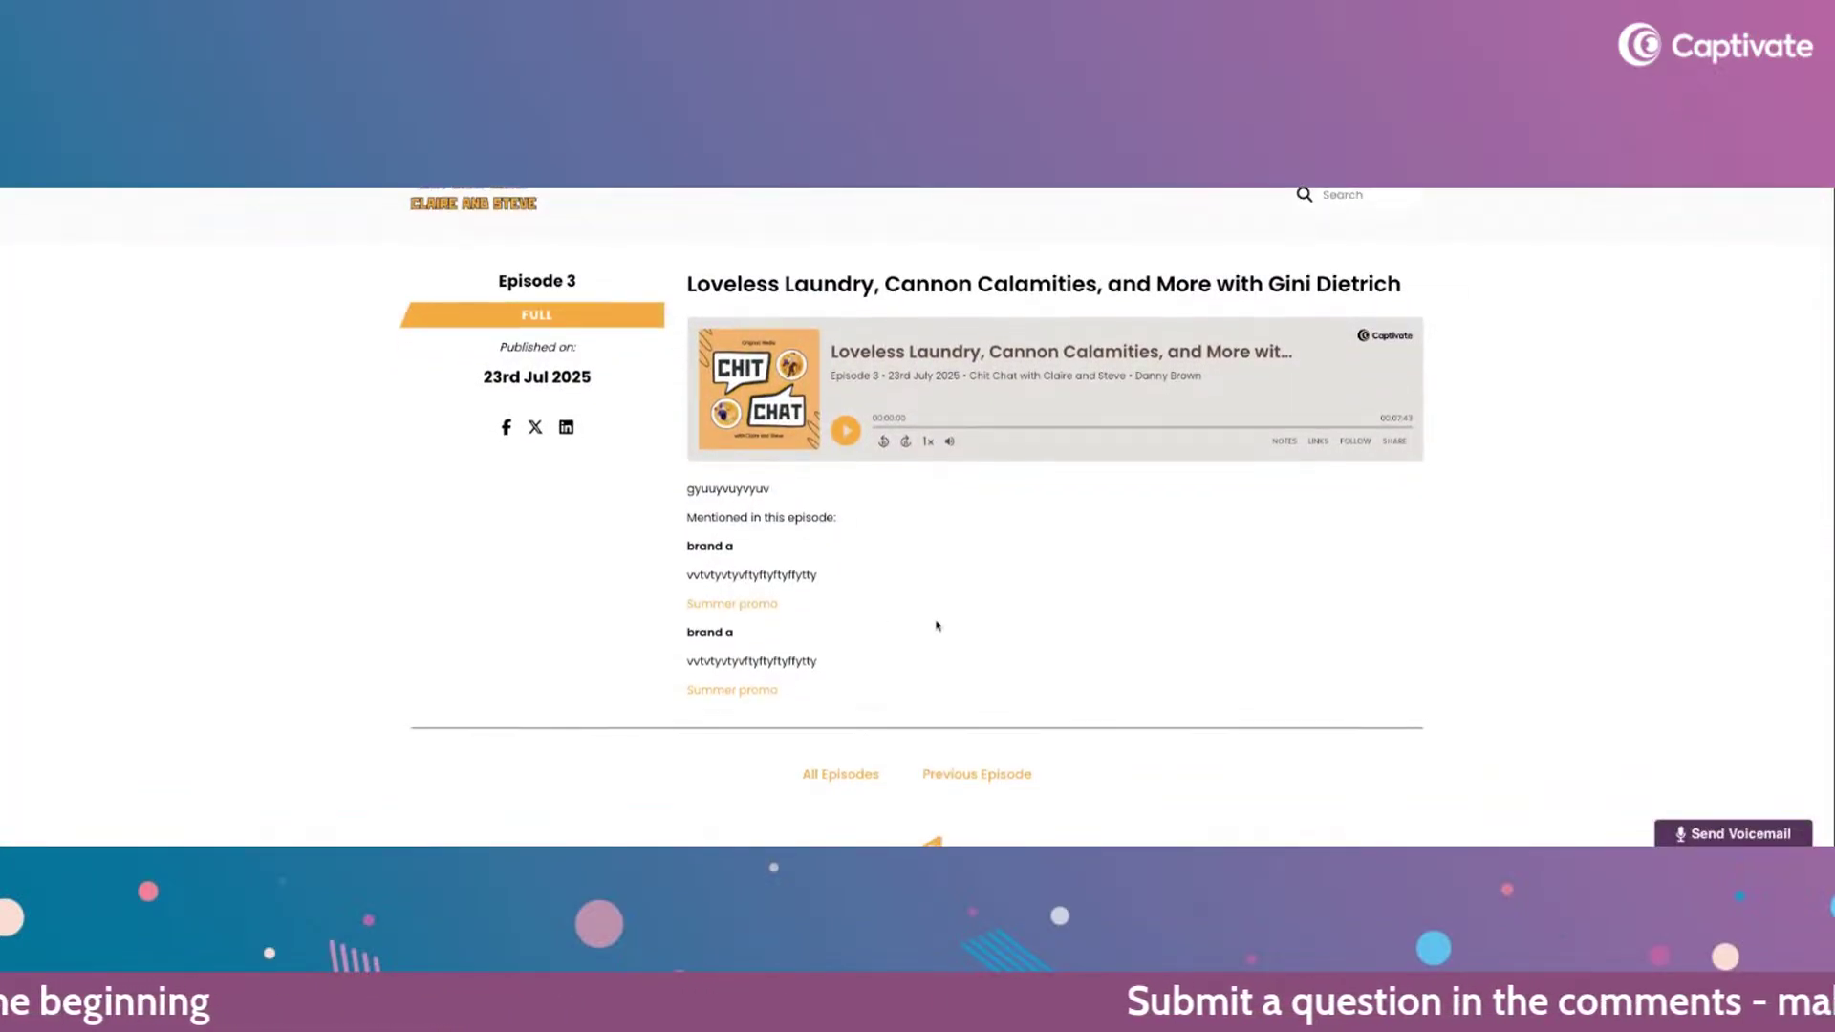
{"action": "scroll", "coordinate": [860, 602], "scroll_direction": "up", "scroll_amount": 1}
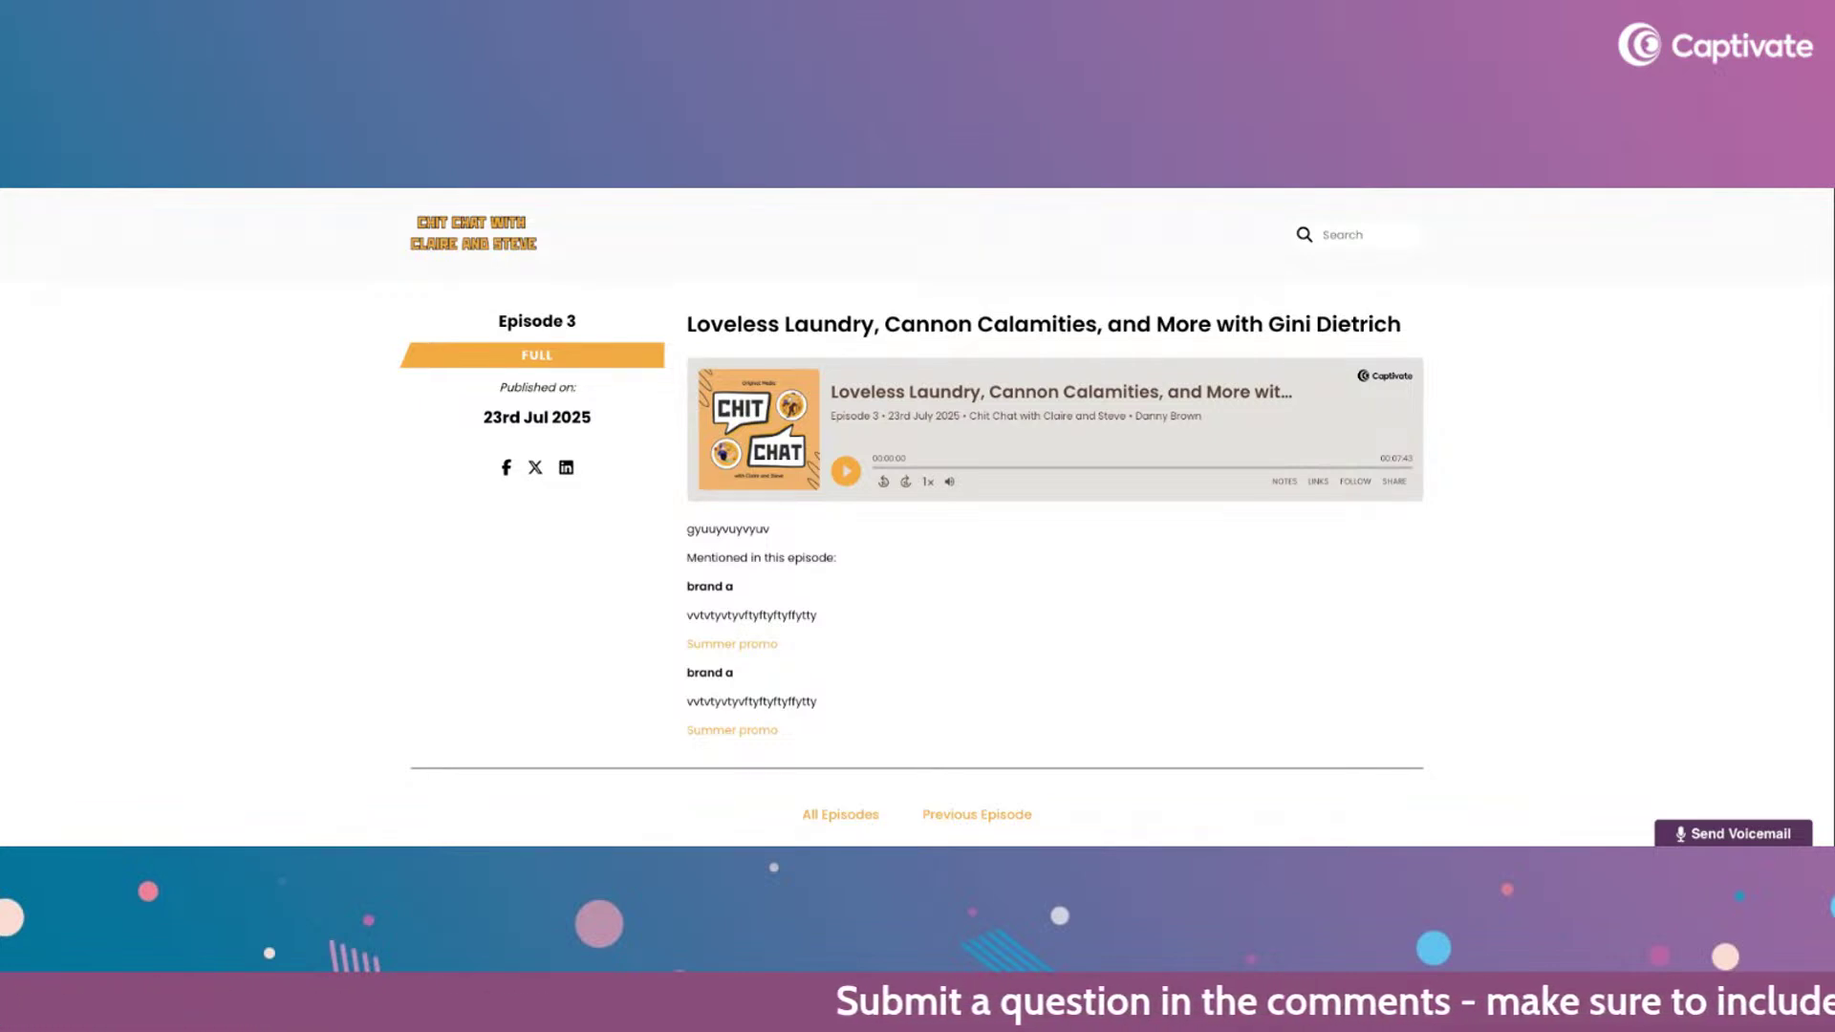
{"action": "left_click_drag", "start_coordinate": [686, 586], "coordinate": [815, 614]}
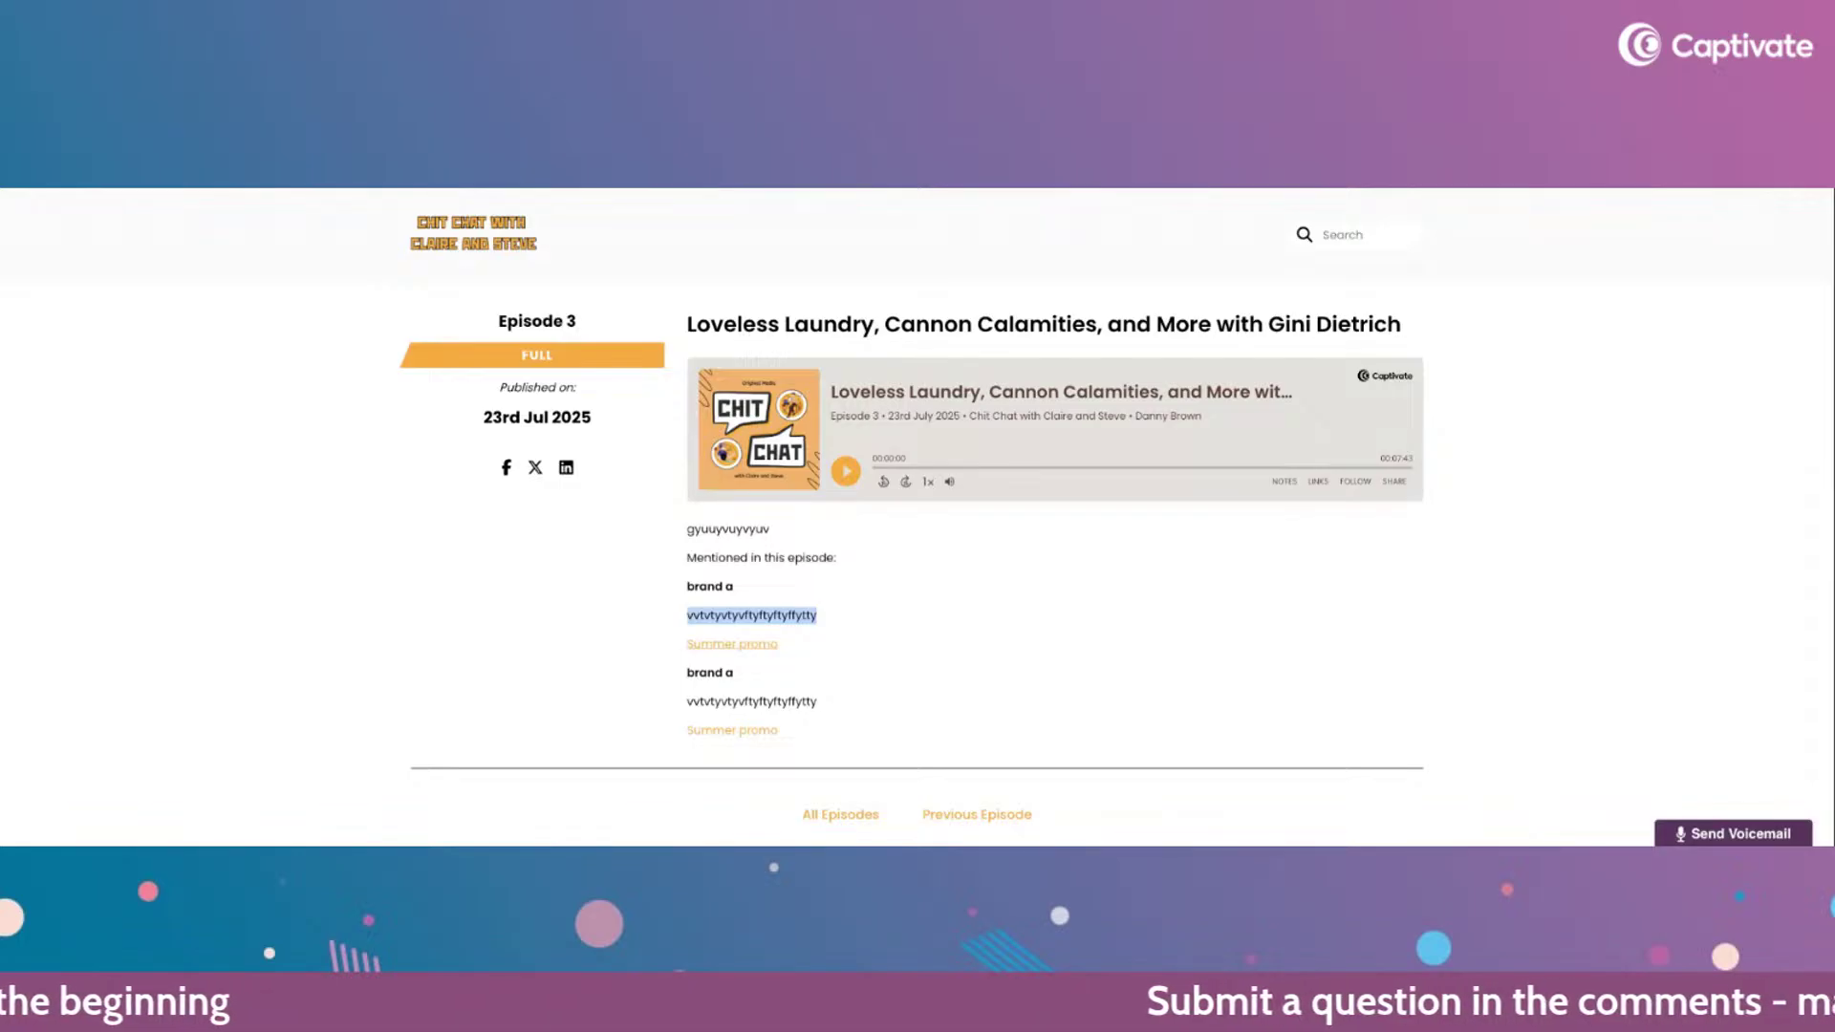
{"action": "left_click", "coordinate": [687, 587]}
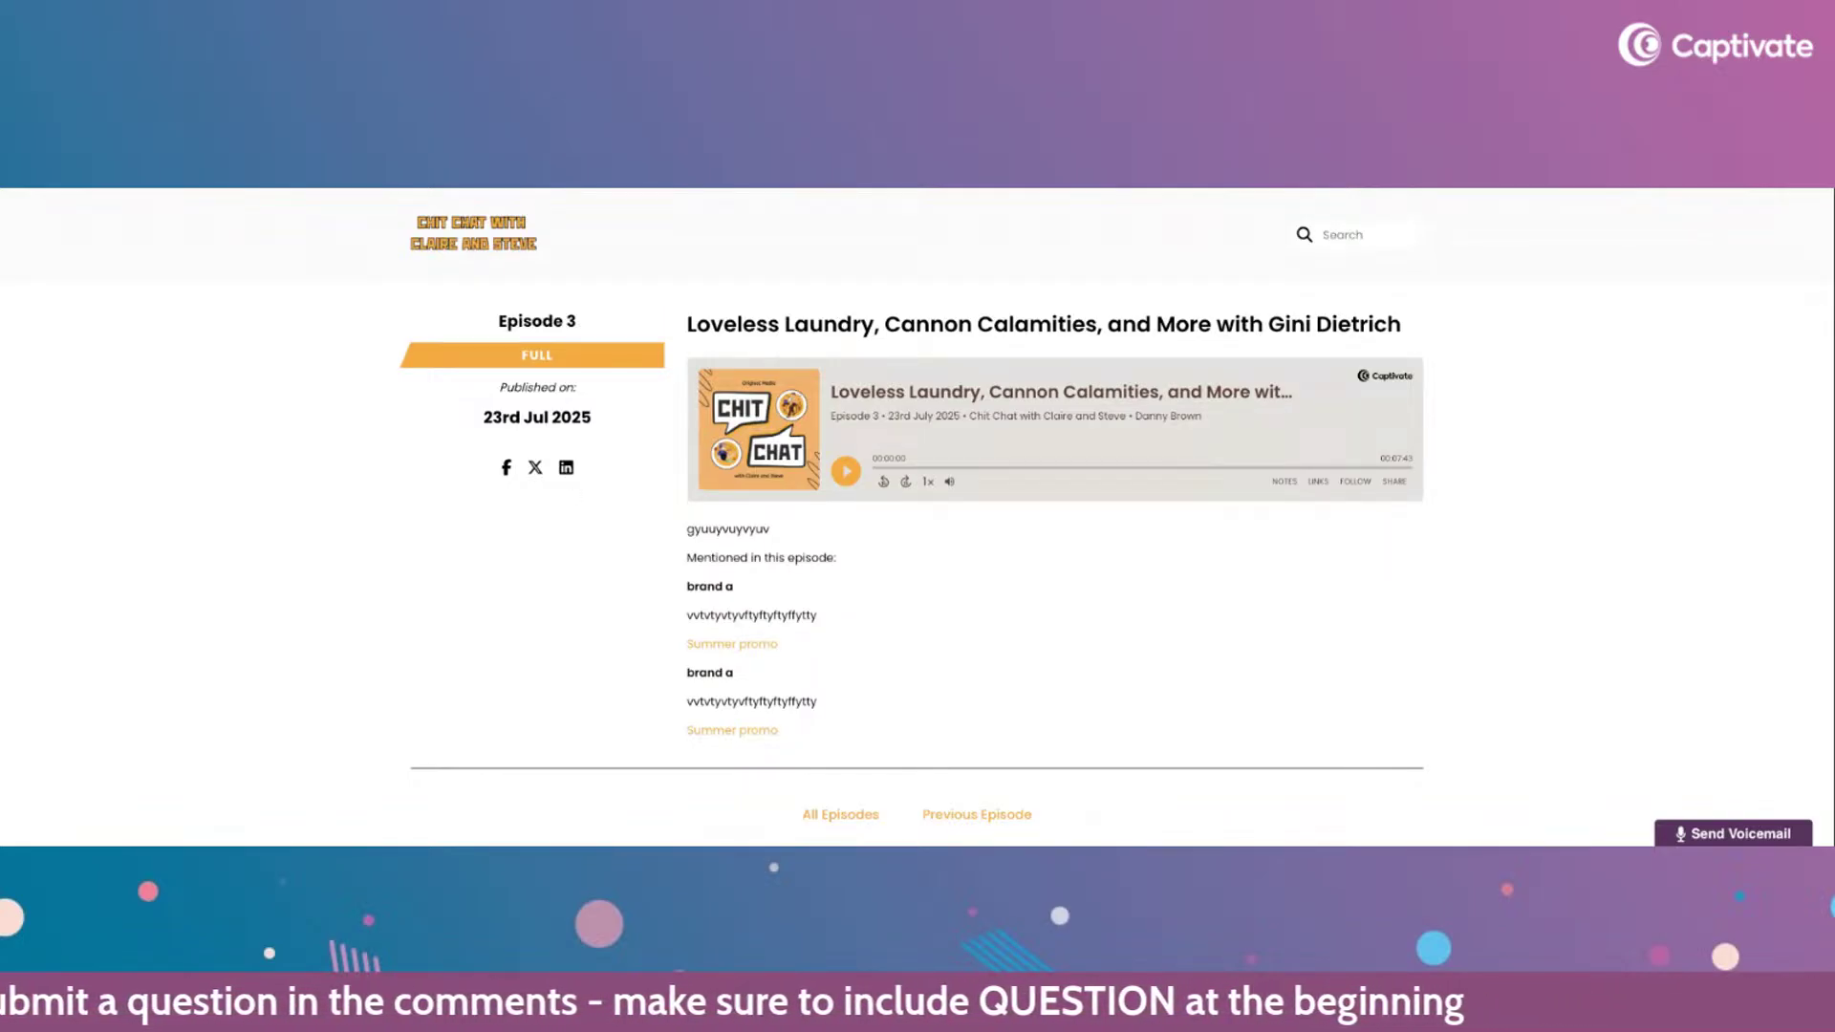
- Close the episode's web page and check the AMIE markers beside the publish status in the episodes list
{"action": "key", "text": "ctrl+w"}
{"action": "left_click", "coordinate": [351, 327]}
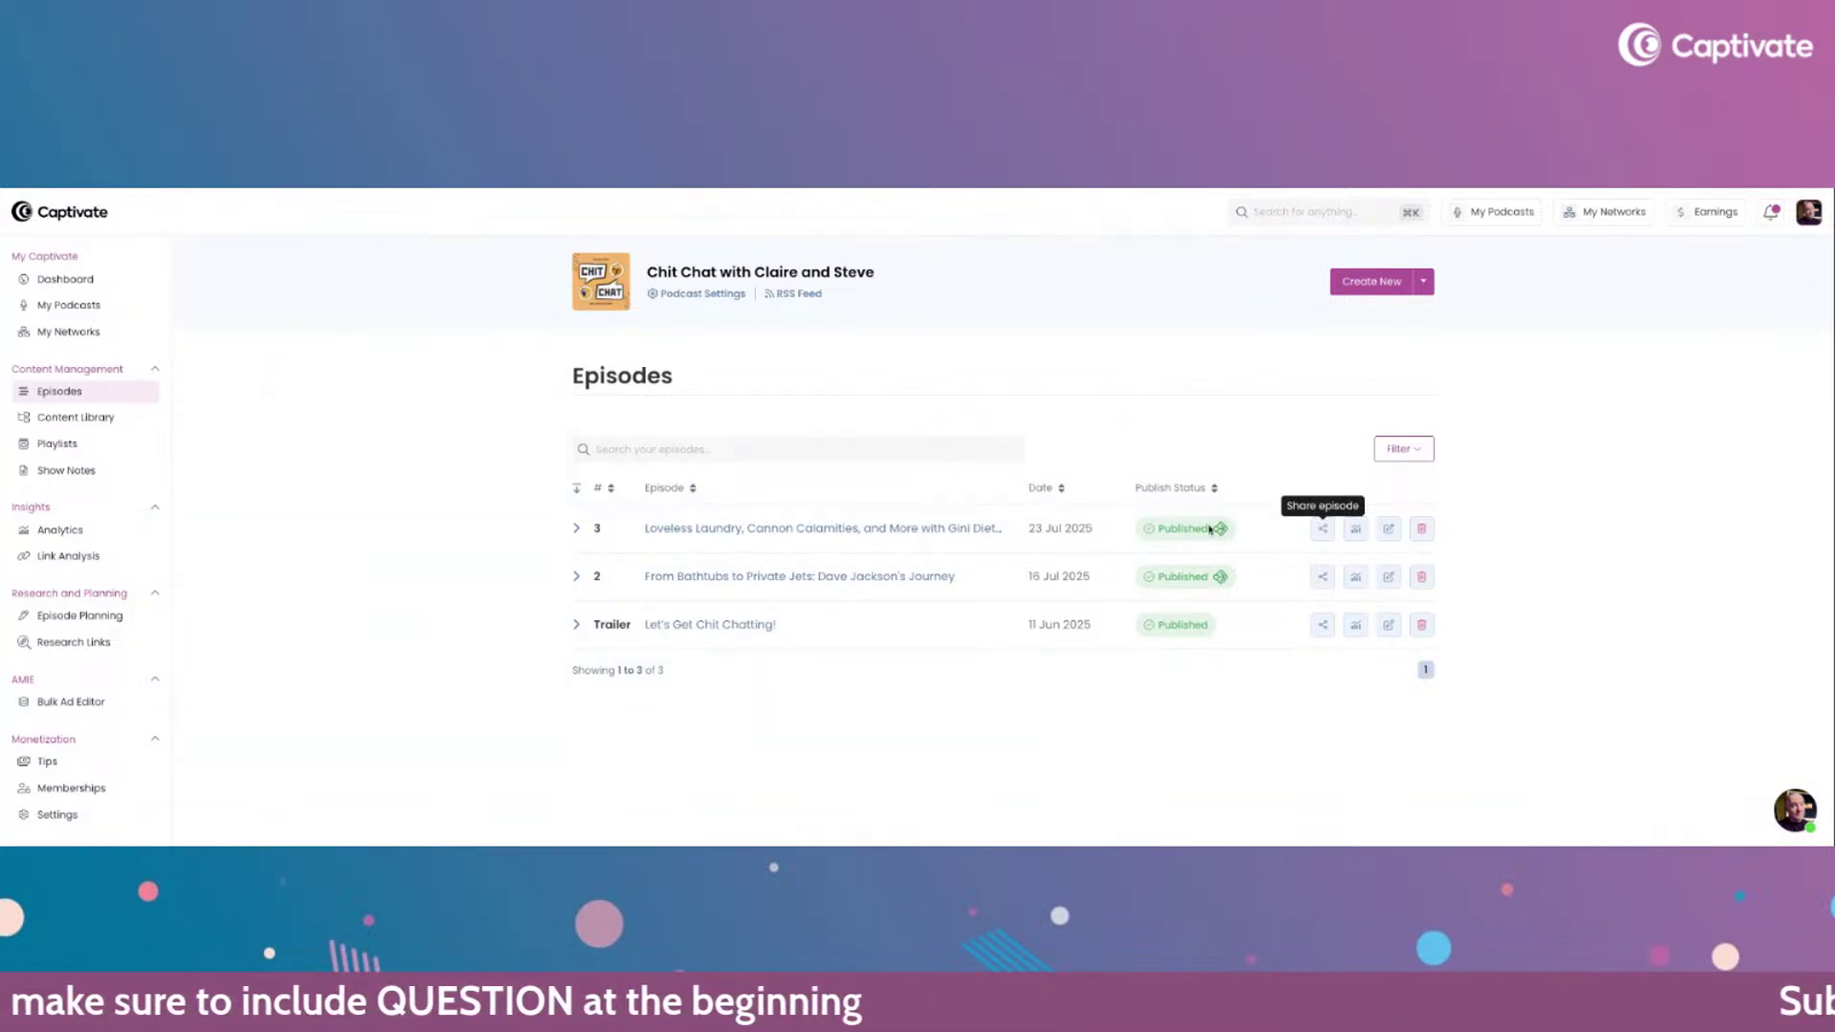
{"action": "mouse_move", "coordinate": [1219, 531]}
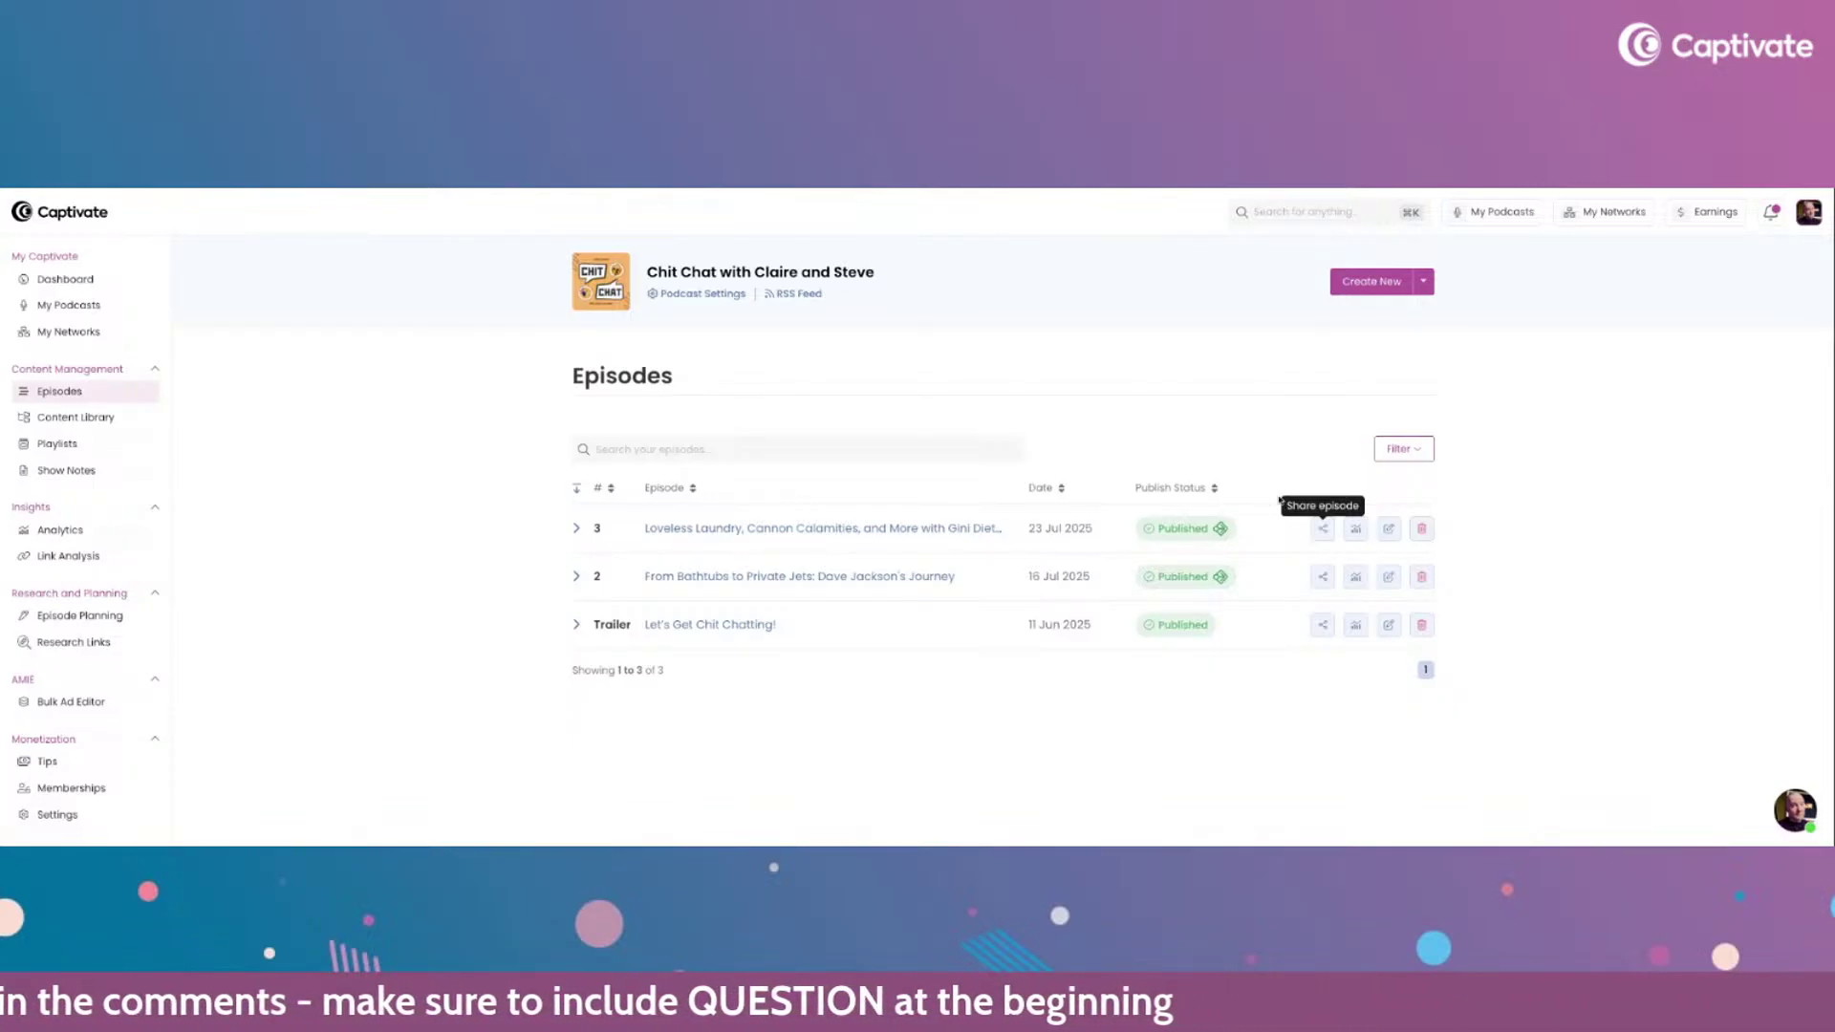
{"action": "scroll", "coordinate": [1463, 727], "scroll_direction": "down", "scroll_amount": 2}
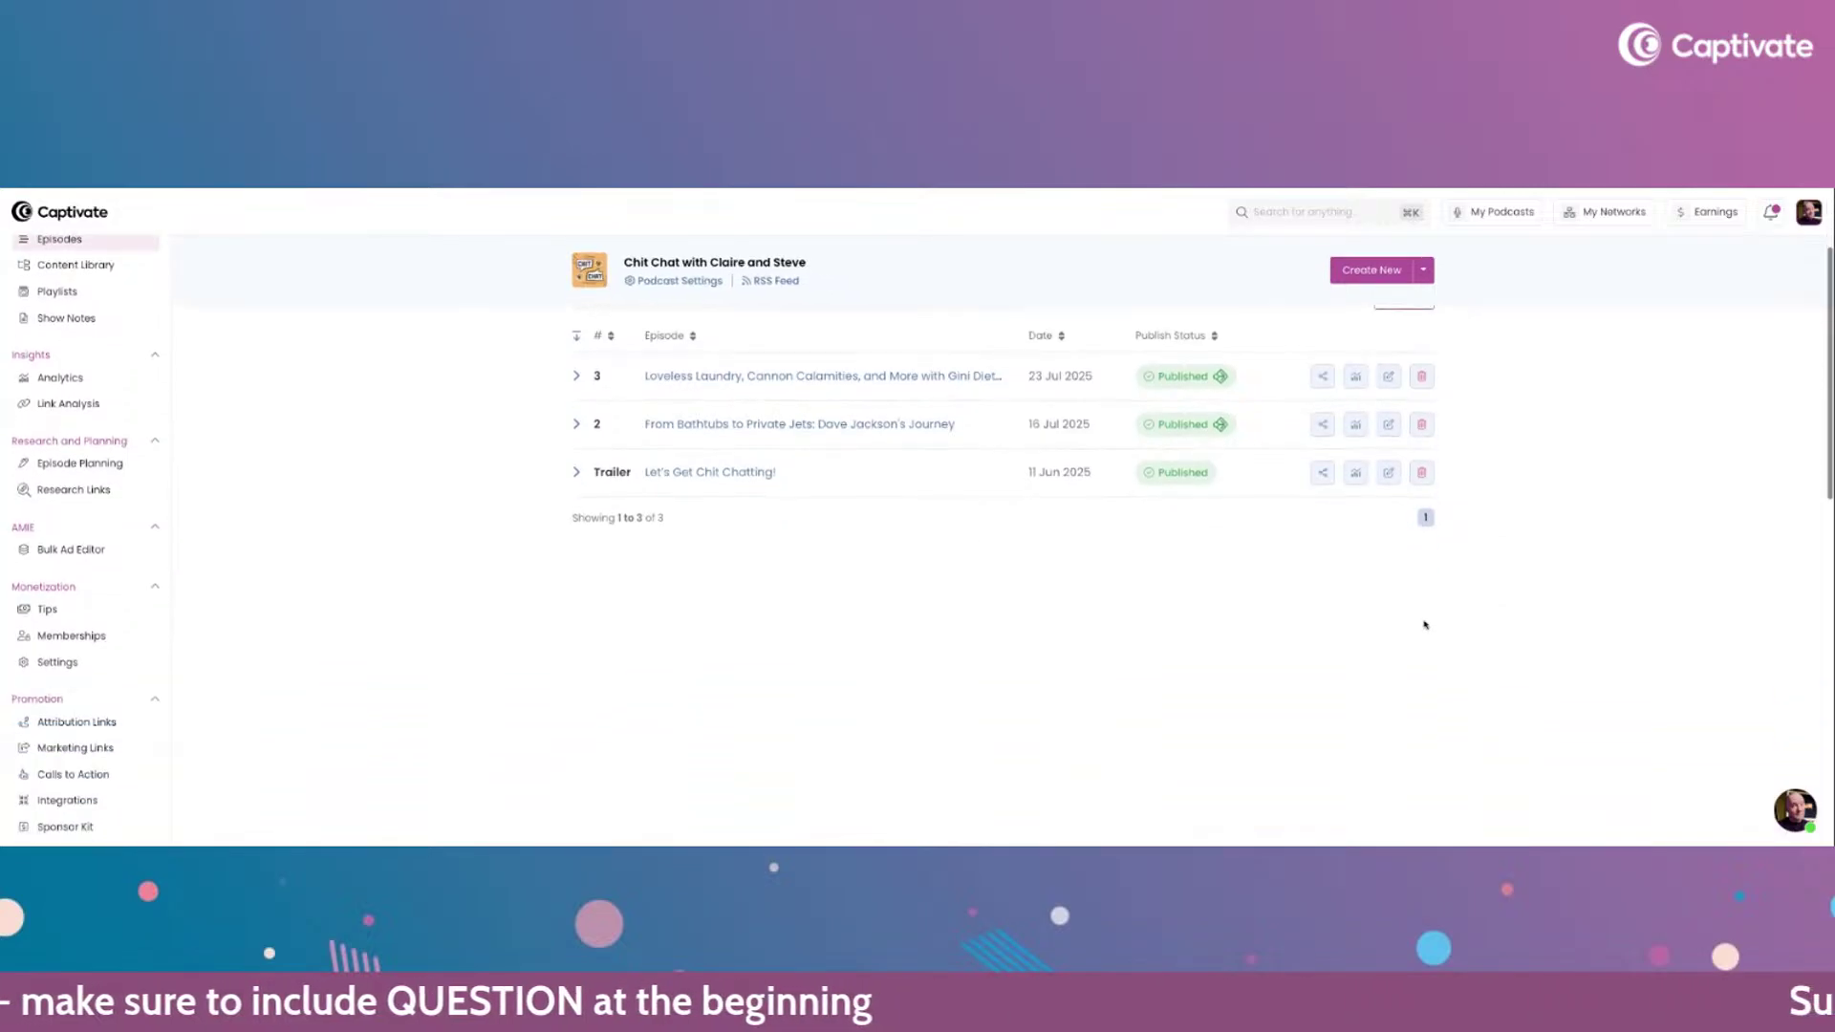
{"action": "scroll", "coordinate": [526, 602], "scroll_direction": "up", "scroll_amount": 2}
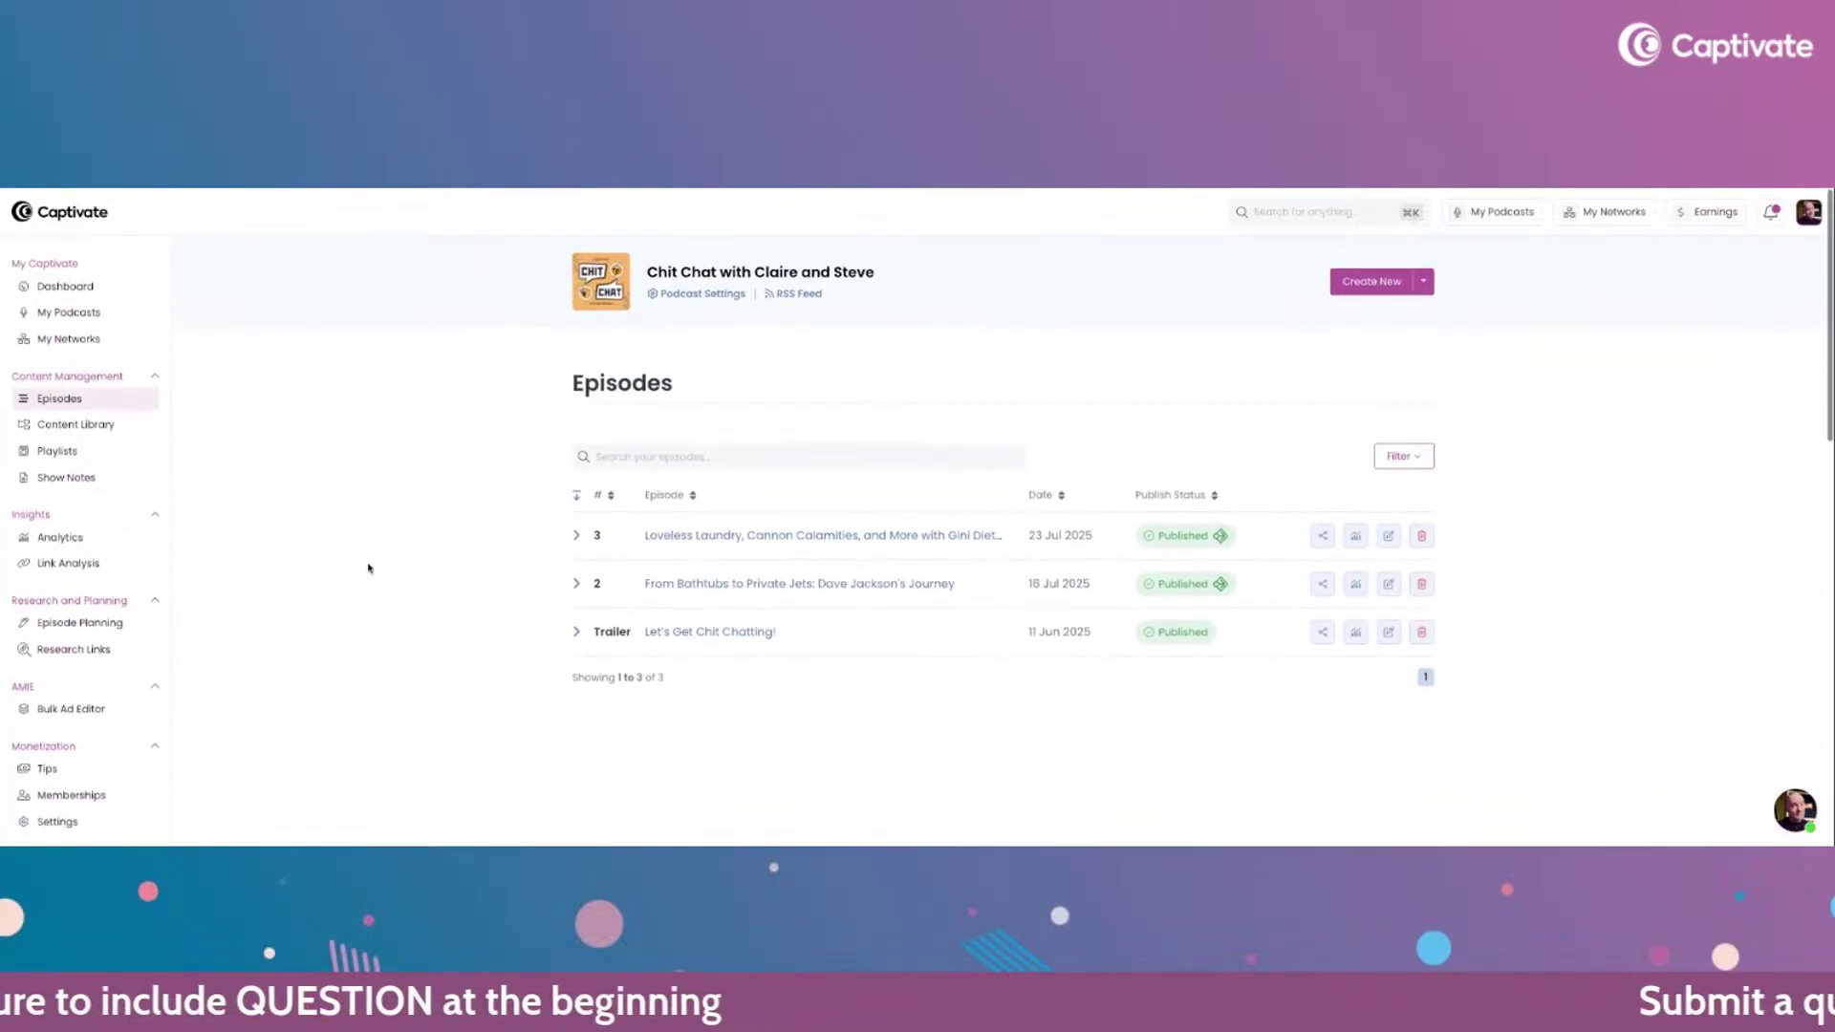
- Start a new dynamic ad content upload from the Content Library and attach the promo teaser MP3 file
{"action": "left_click", "coordinate": [65, 425]}
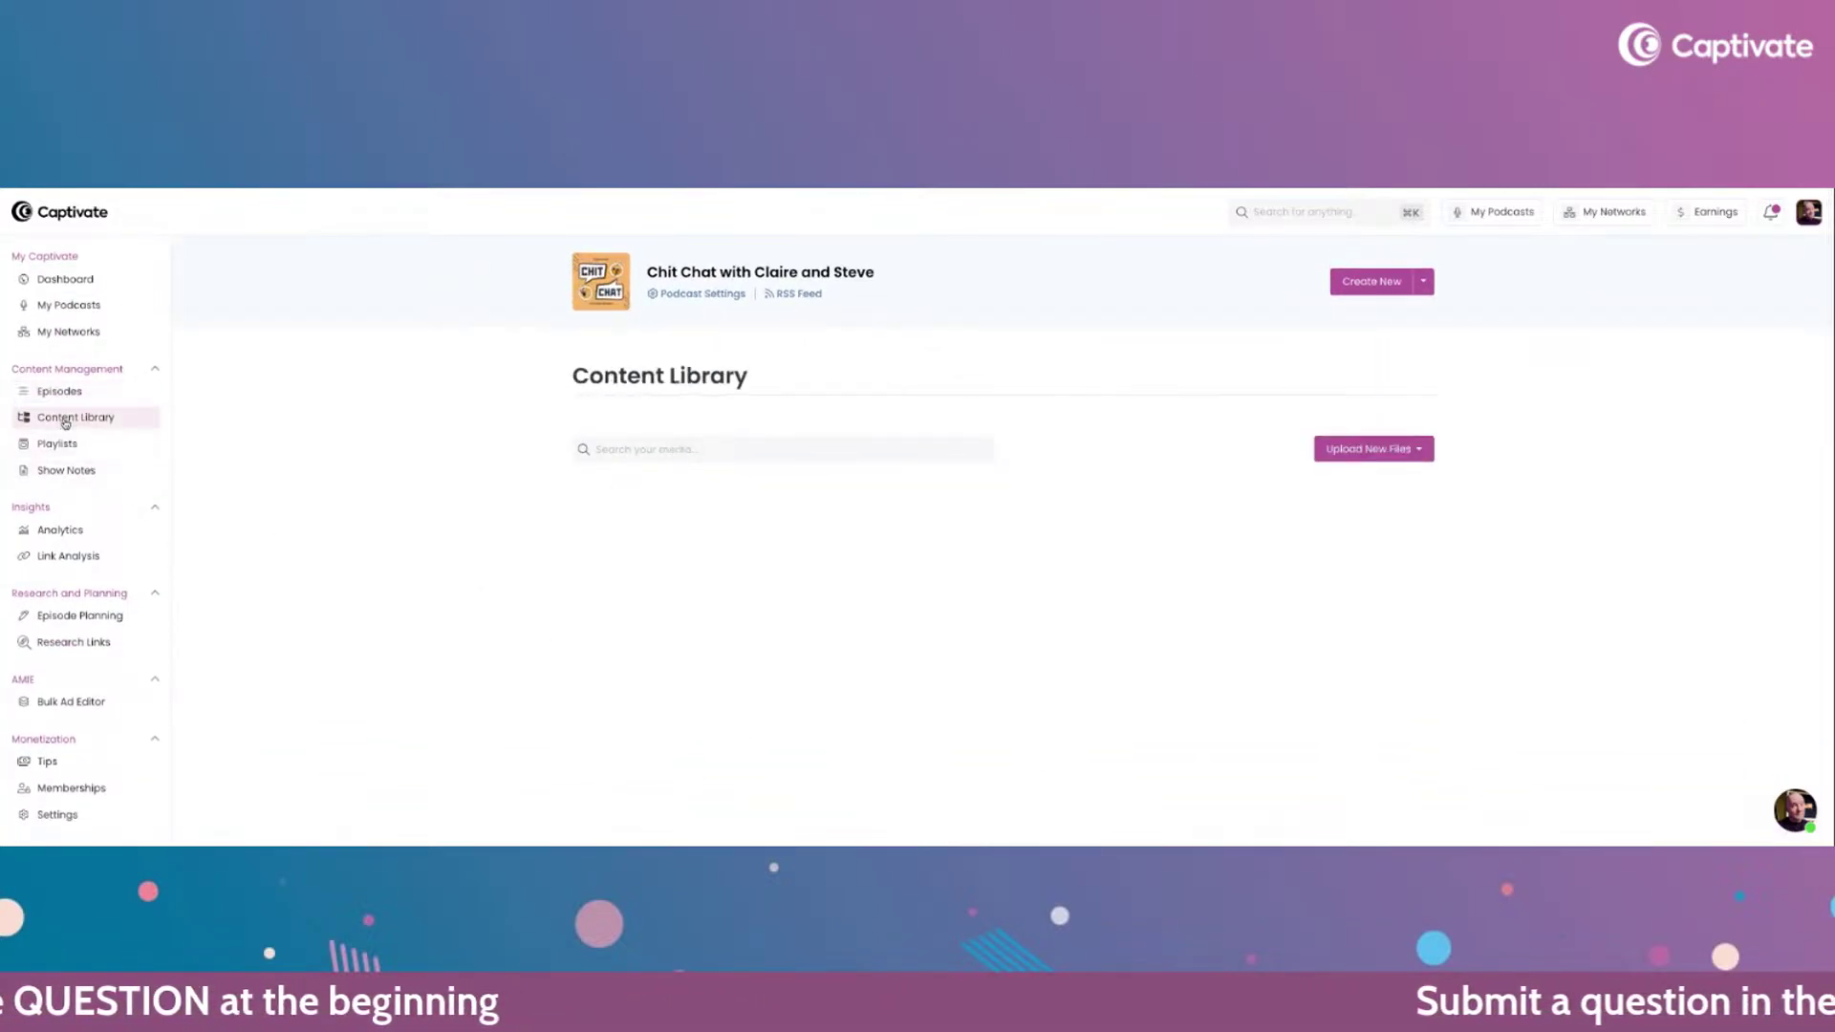
{"action": "left_click", "coordinate": [1401, 450]}
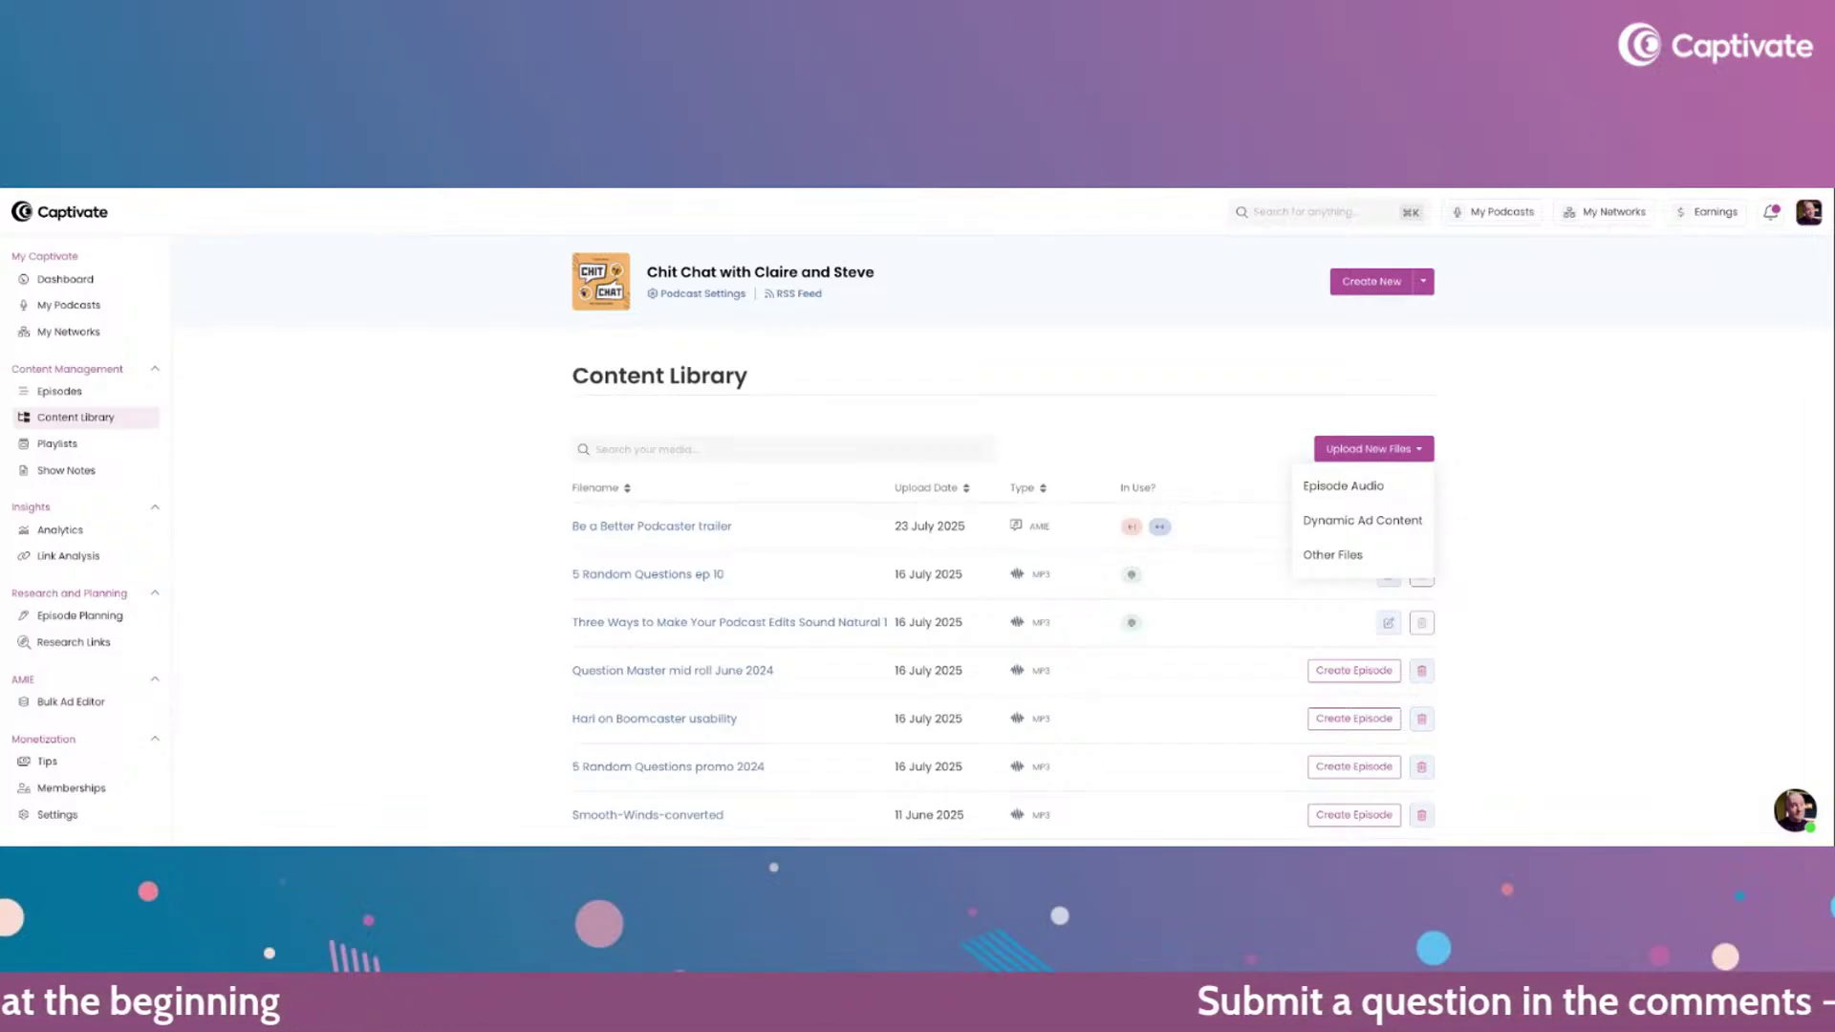
{"action": "left_click", "coordinate": [1381, 522]}
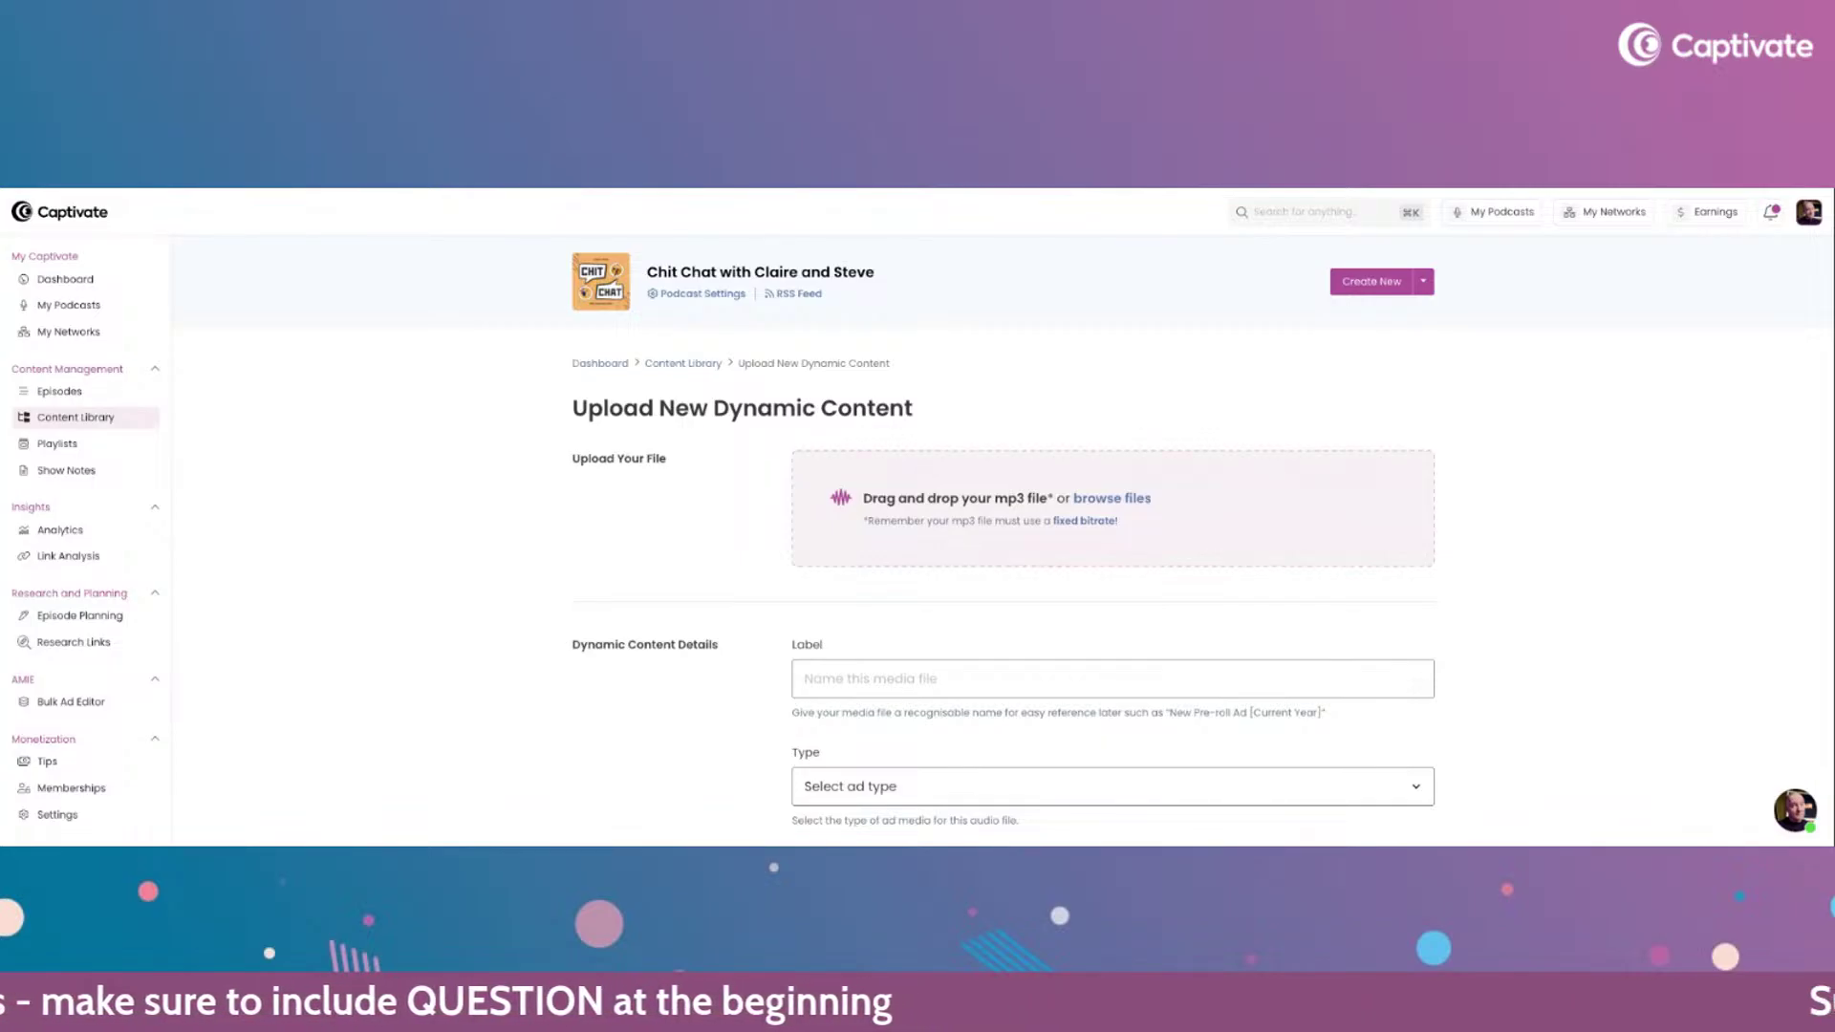
{"action": "left_click", "coordinate": [1109, 500]}
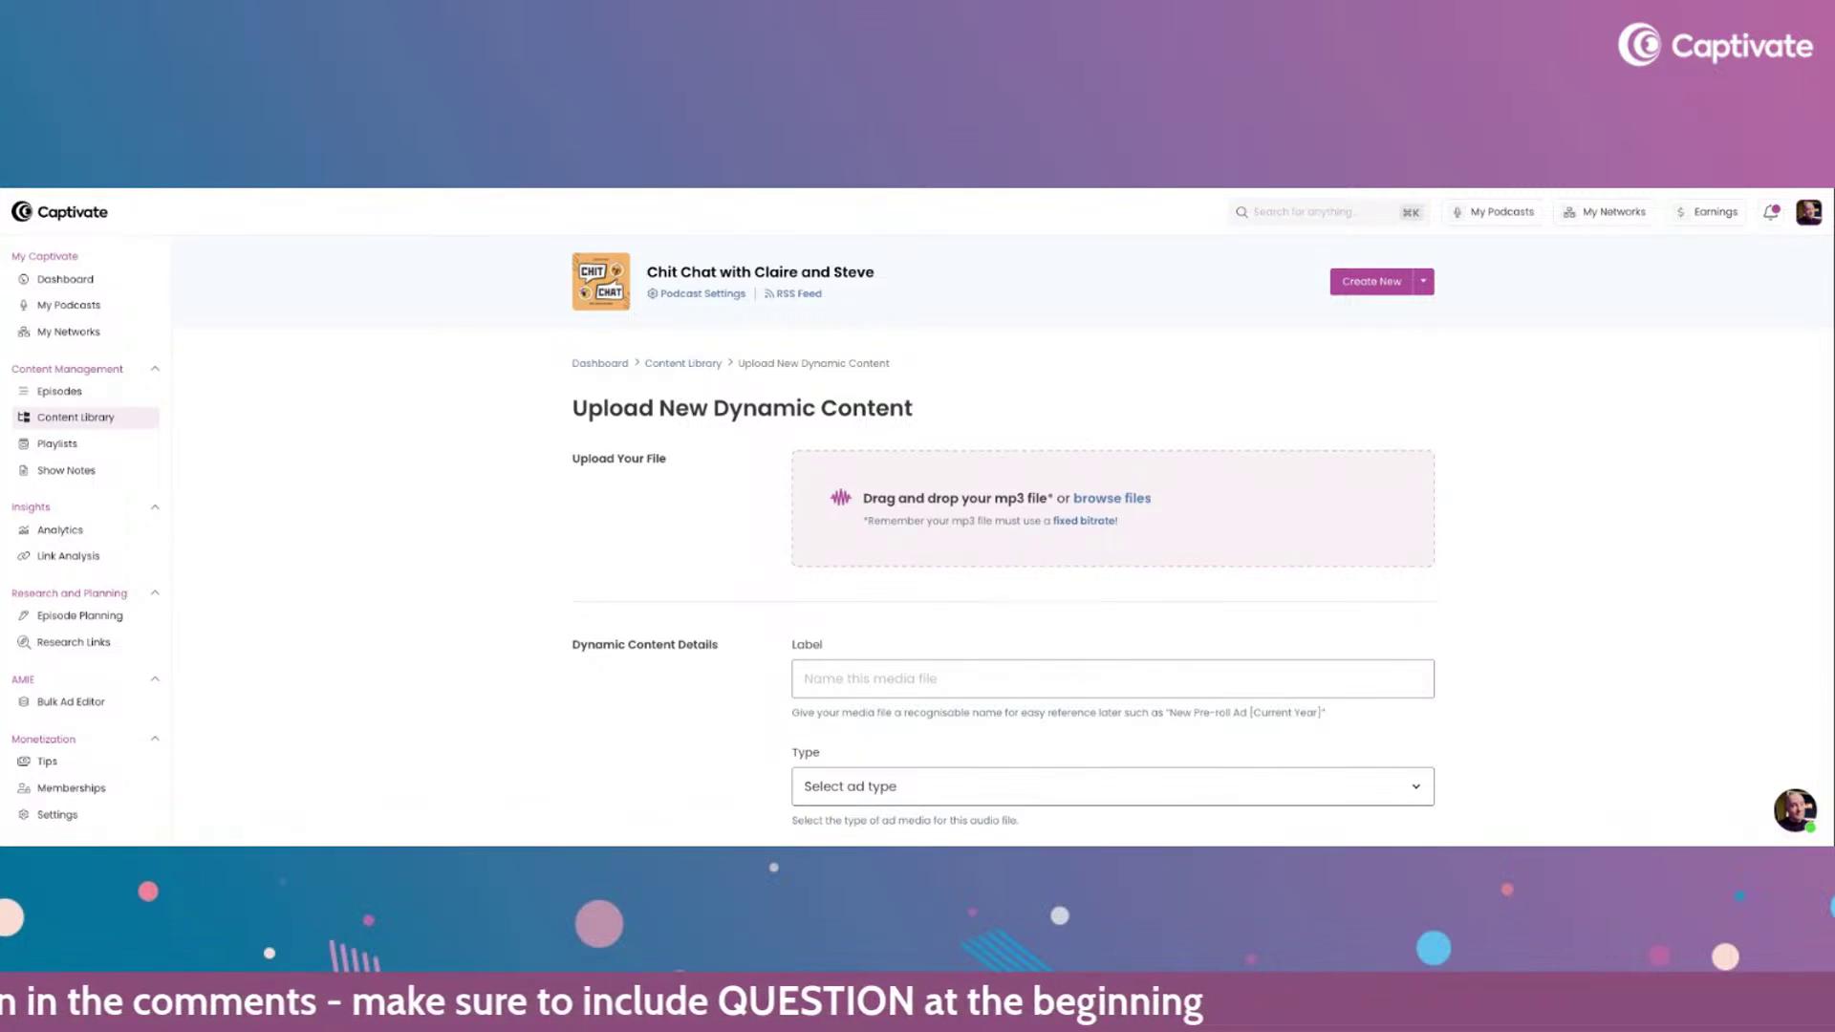
{"action": "scroll", "coordinate": [736, 600], "scroll_direction": "down", "scroll_amount": 1}
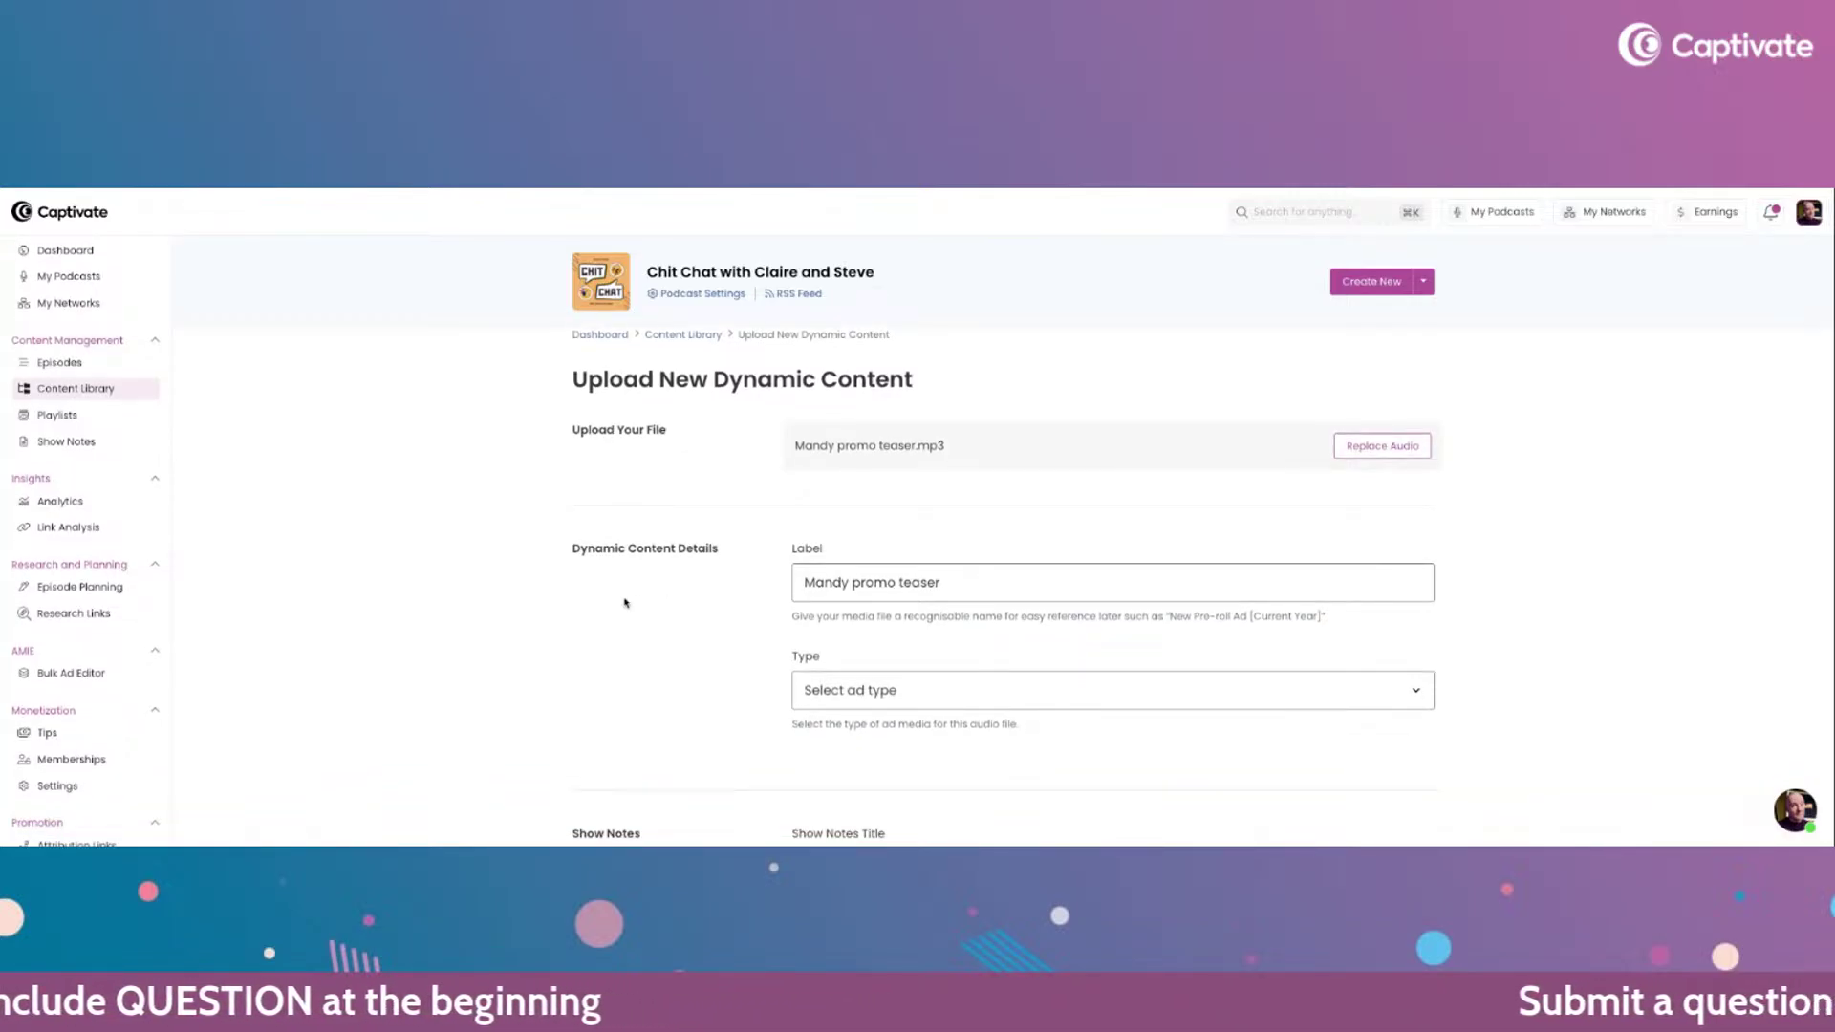
{"action": "scroll", "coordinate": [626, 602], "scroll_direction": "down", "scroll_amount": 1}
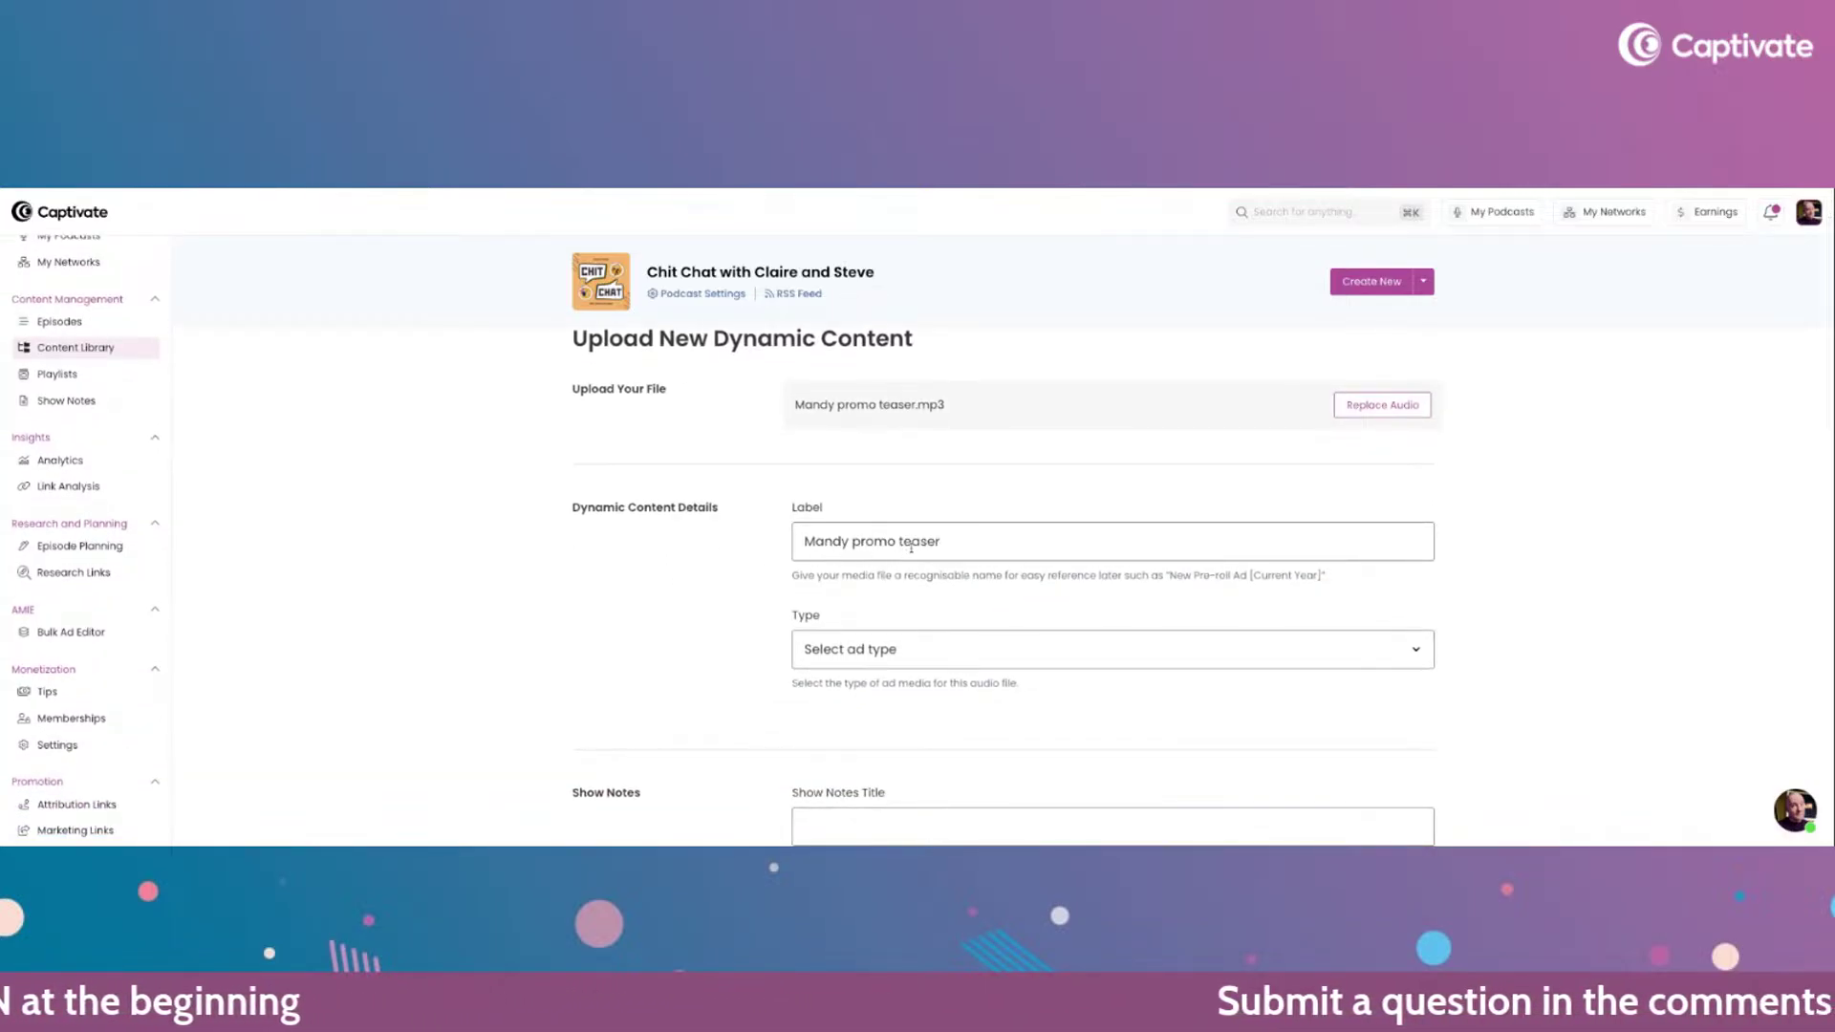
{"action": "scroll", "coordinate": [900, 585], "scroll_direction": "down", "scroll_amount": 2}
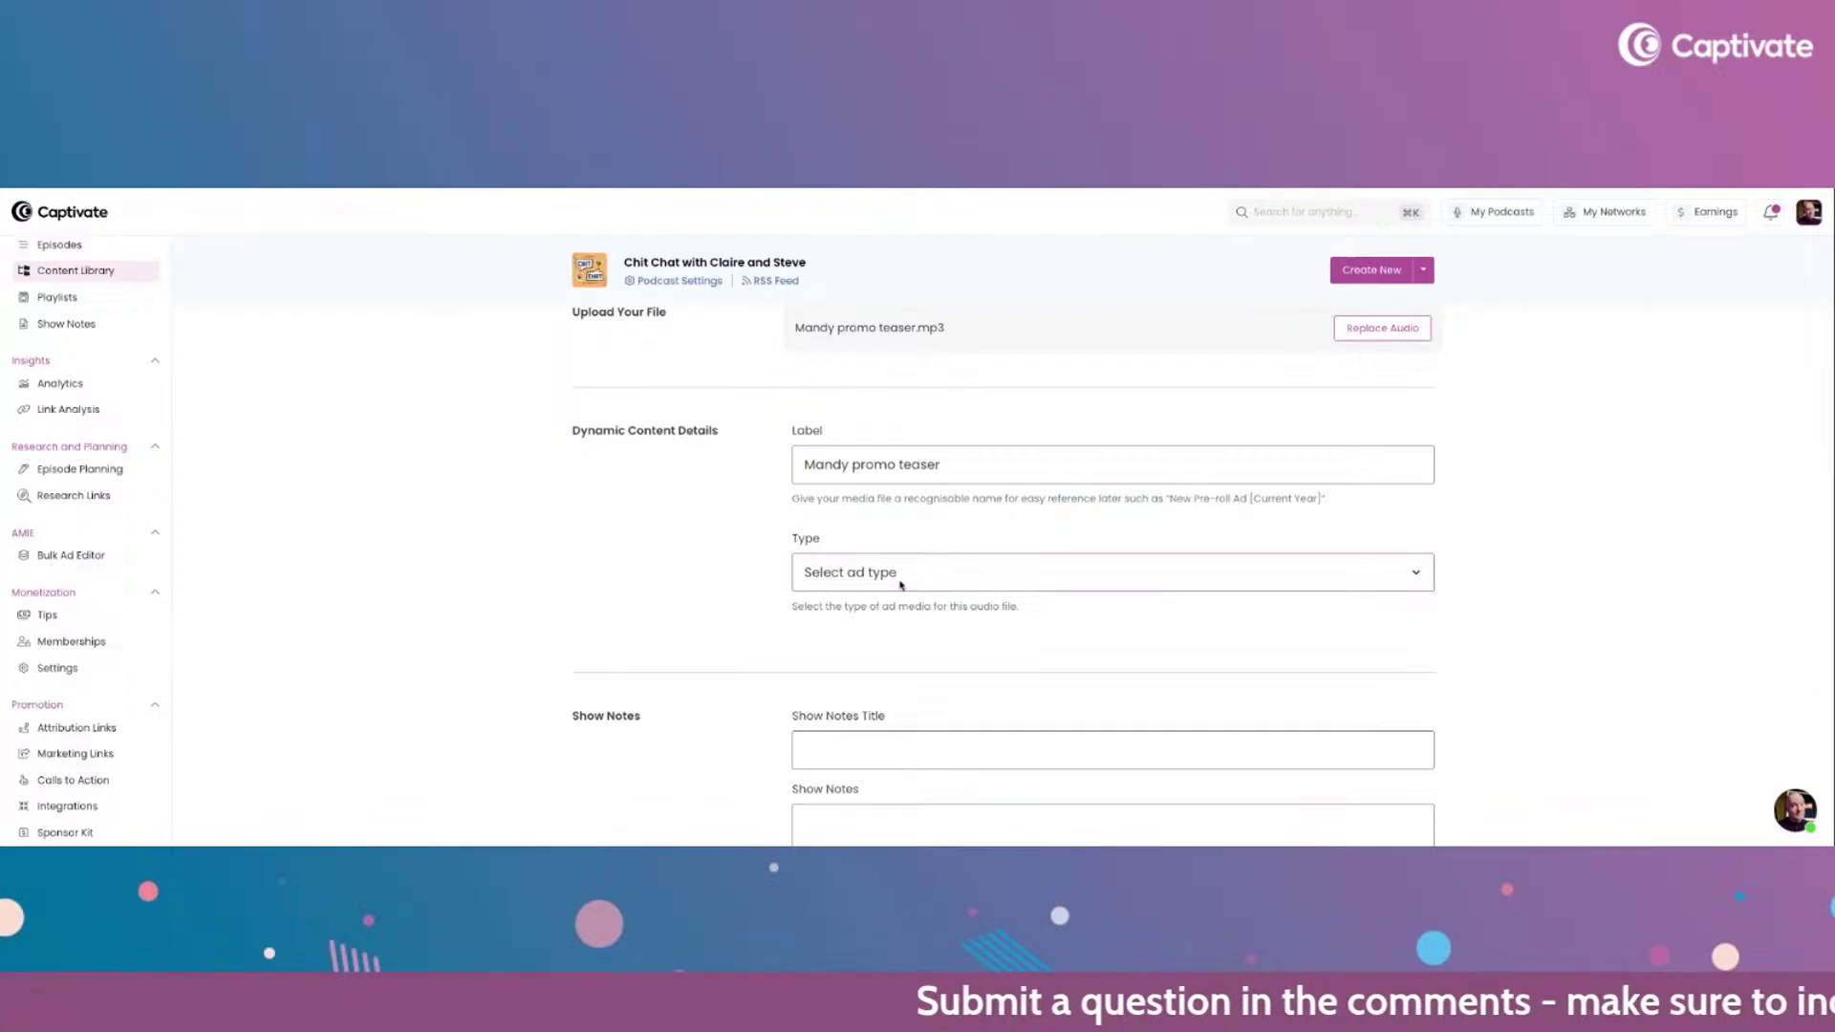
- Set the promo teaser's ad type to Trailer Swap and review its show notes and attribution link fields
{"action": "left_click", "coordinate": [860, 642]}
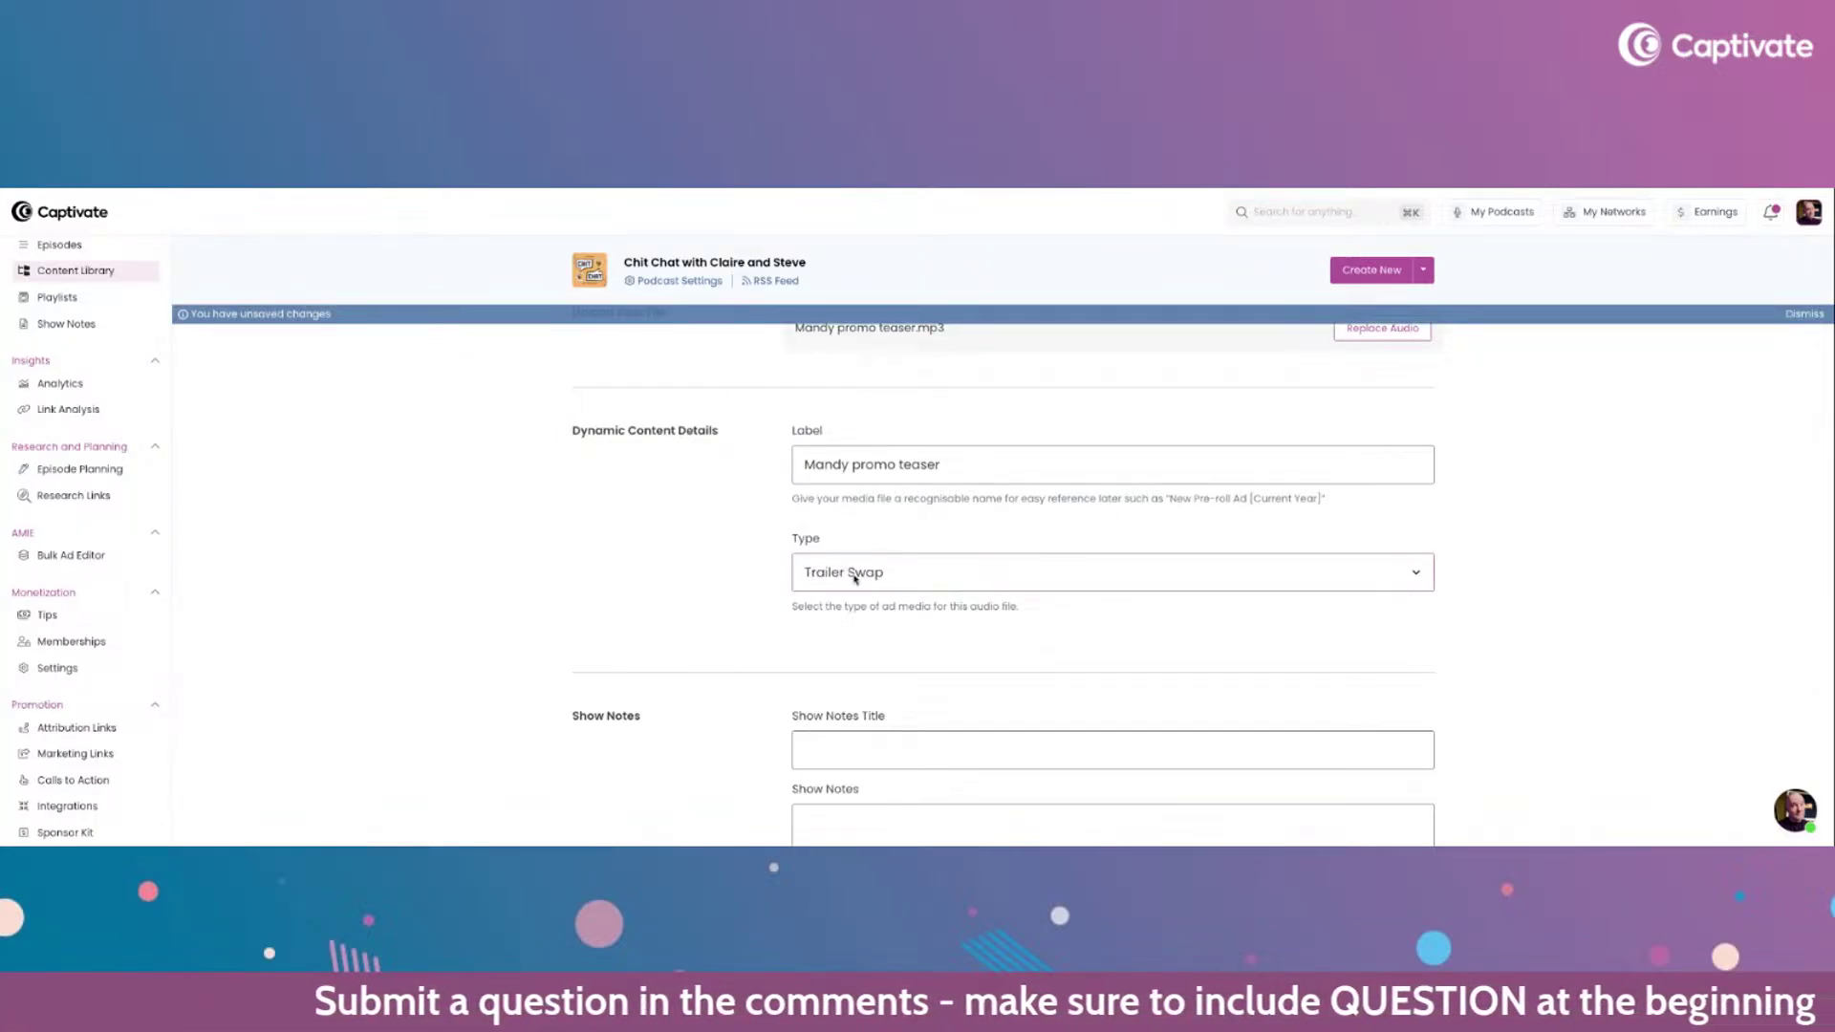
{"action": "scroll", "coordinate": [844, 574], "scroll_direction": "down", "scroll_amount": 3}
{"action": "left_click", "coordinate": [844, 542]}
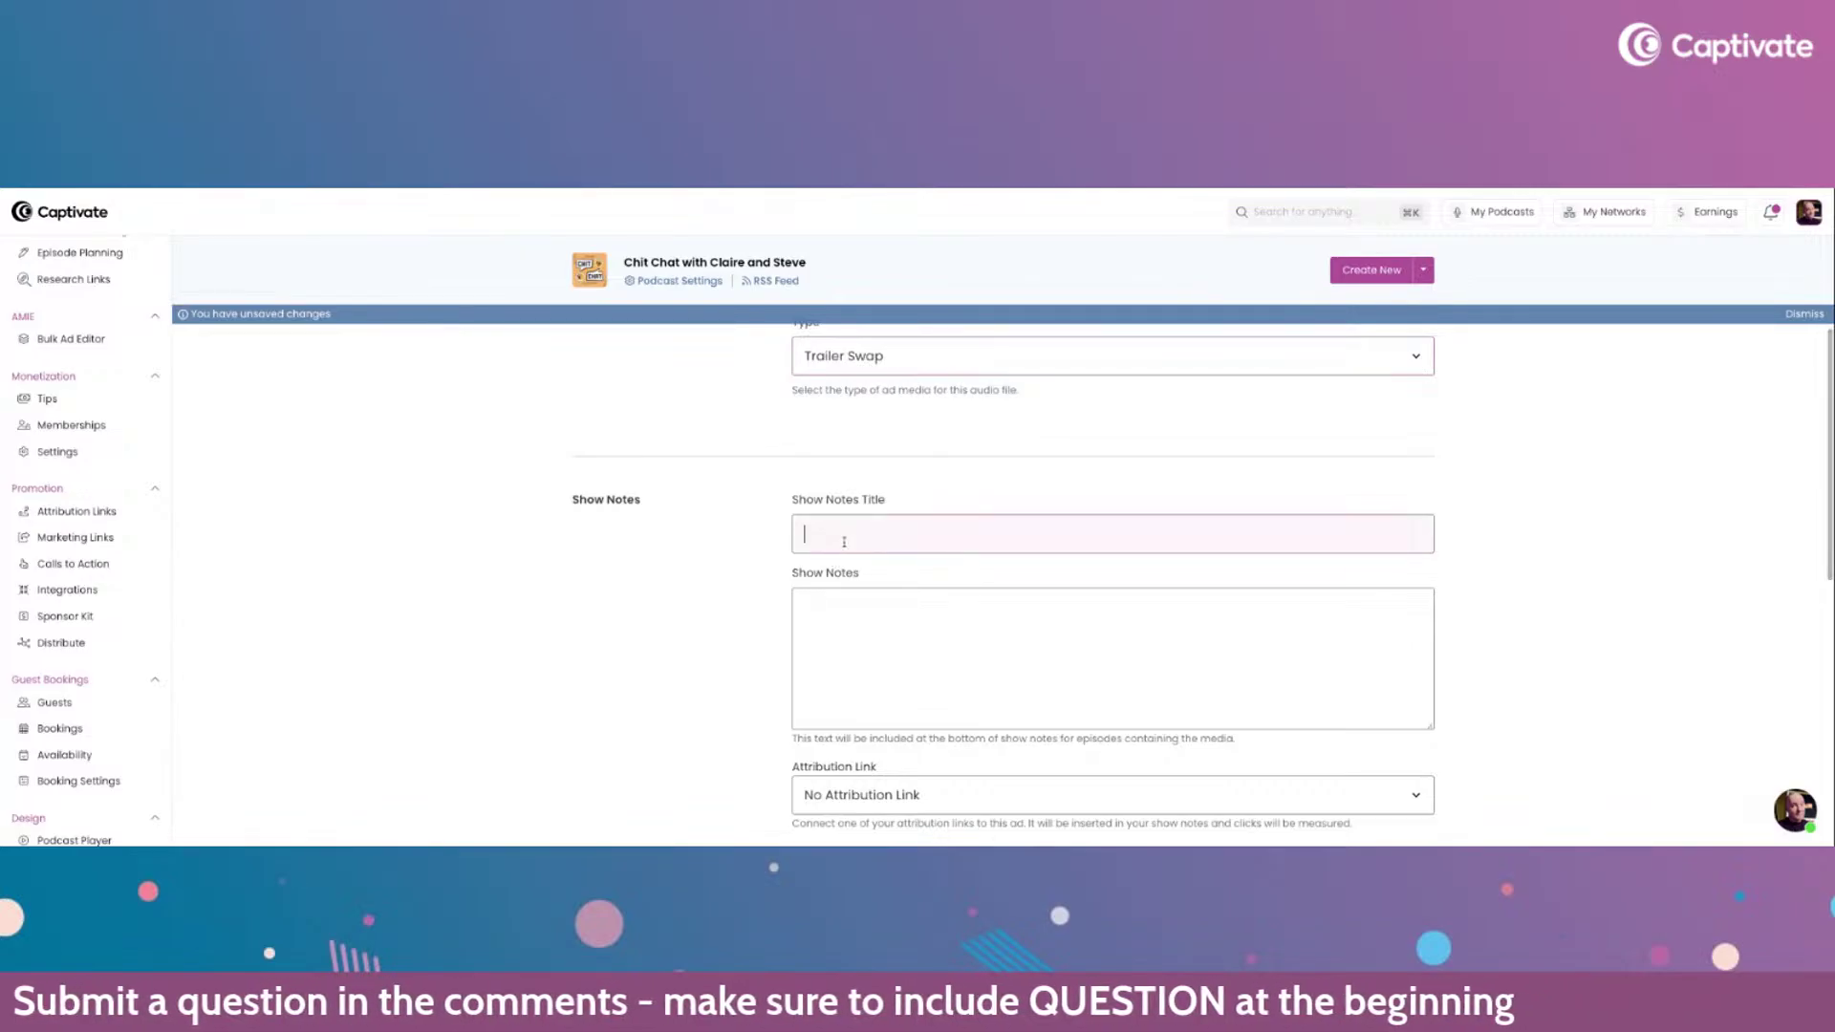
{"action": "scroll", "coordinate": [703, 535], "scroll_direction": "down", "scroll_amount": 1}
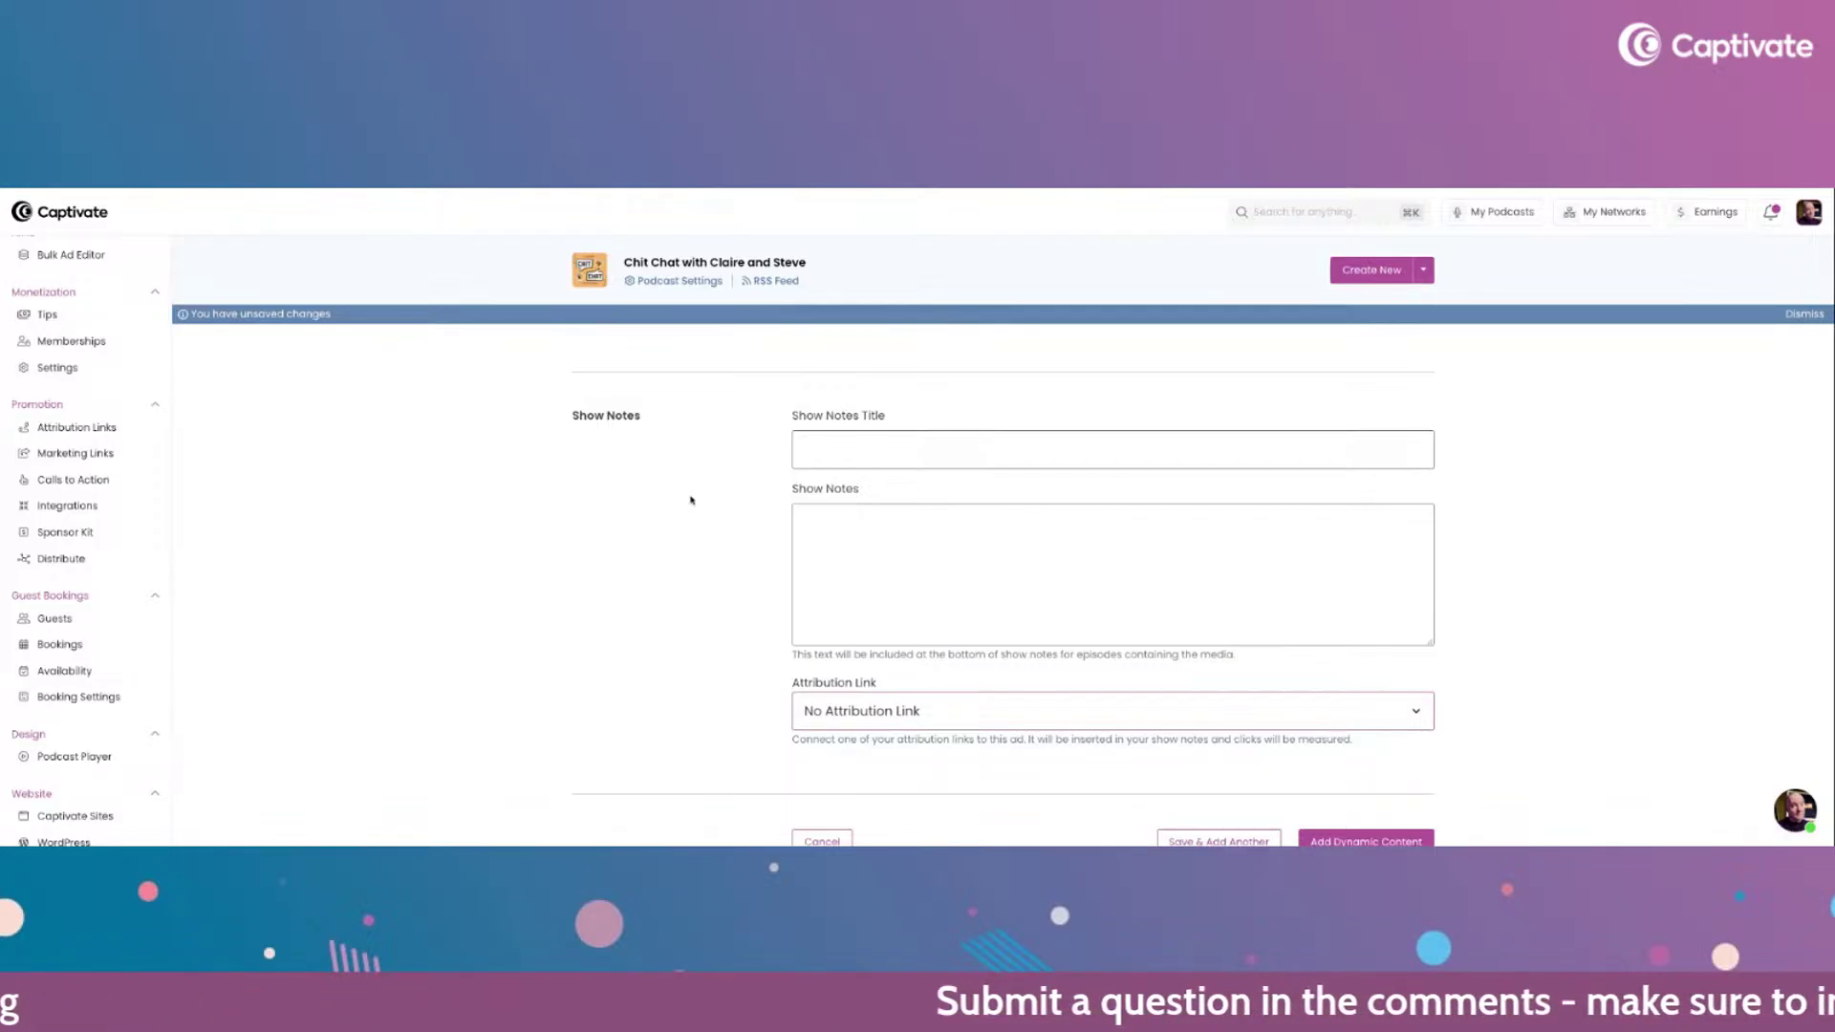
{"action": "scroll", "coordinate": [153, 397], "scroll_direction": "up", "scroll_amount": 10}
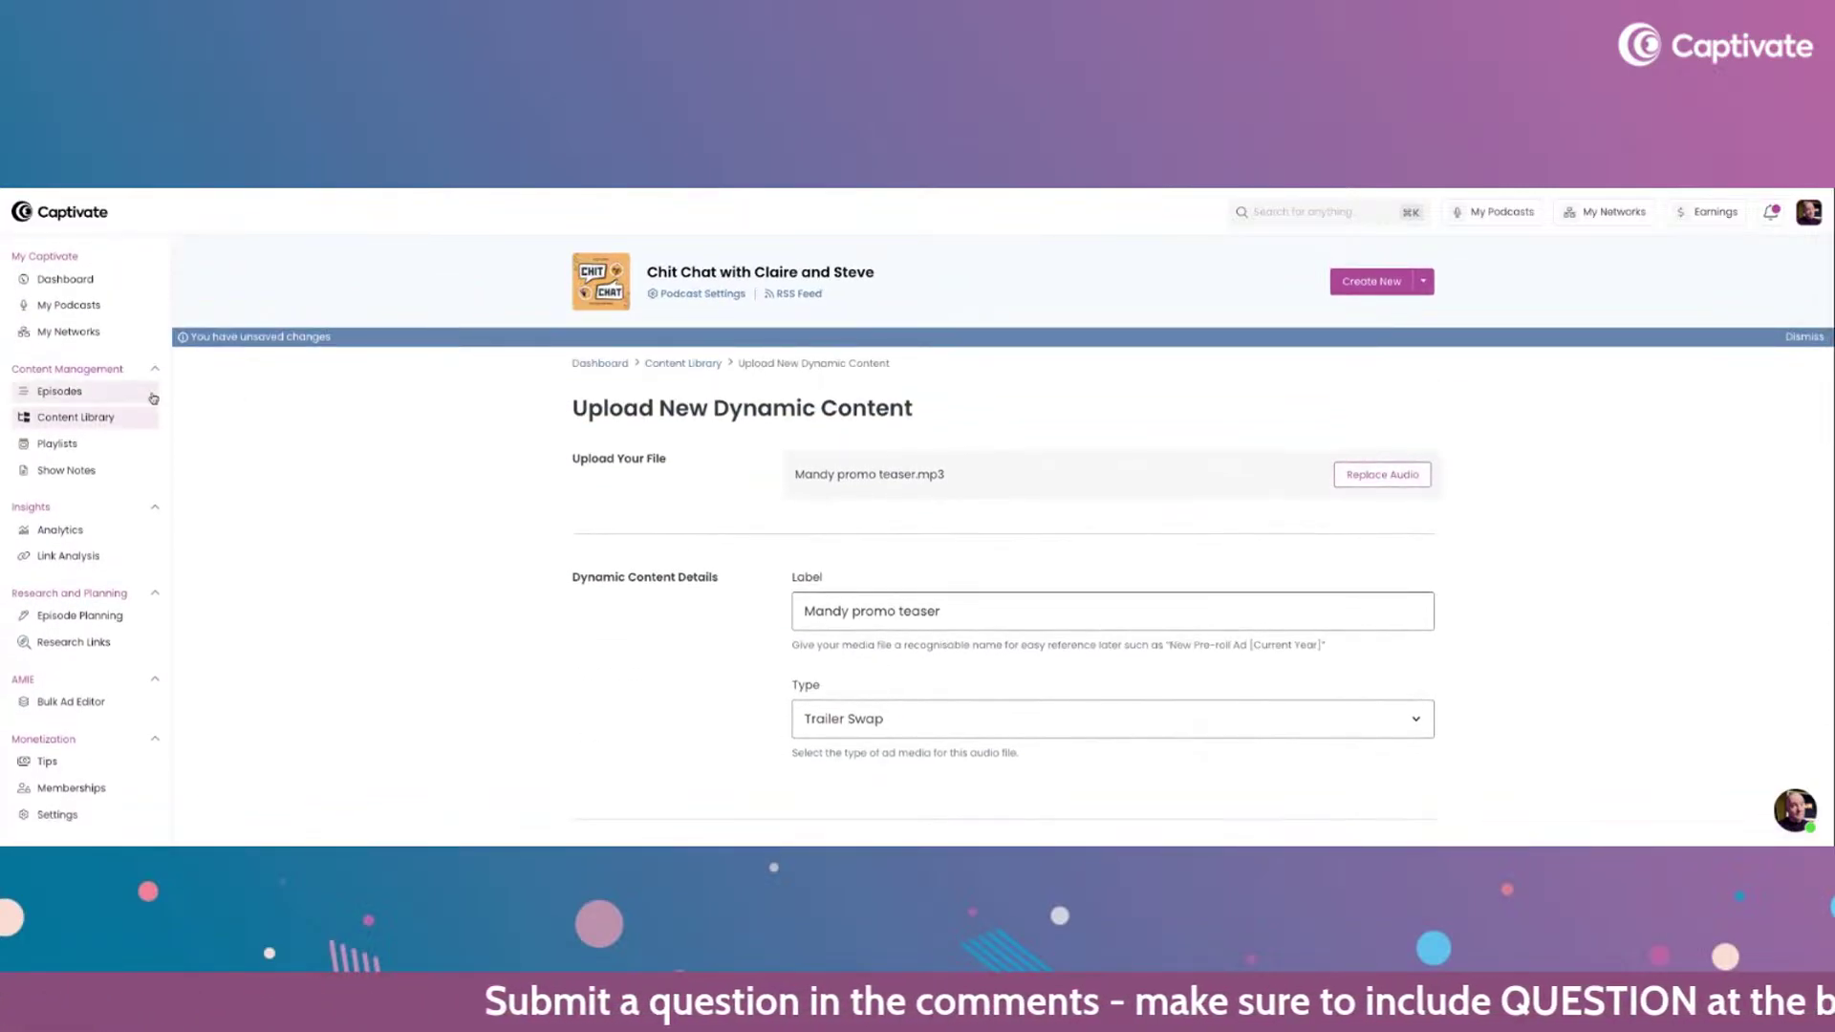
- In the podcast's AMIE & DAX settings, add "Intro" from the Content Library as the default pre-roll ad
{"action": "left_click", "coordinate": [63, 279]}
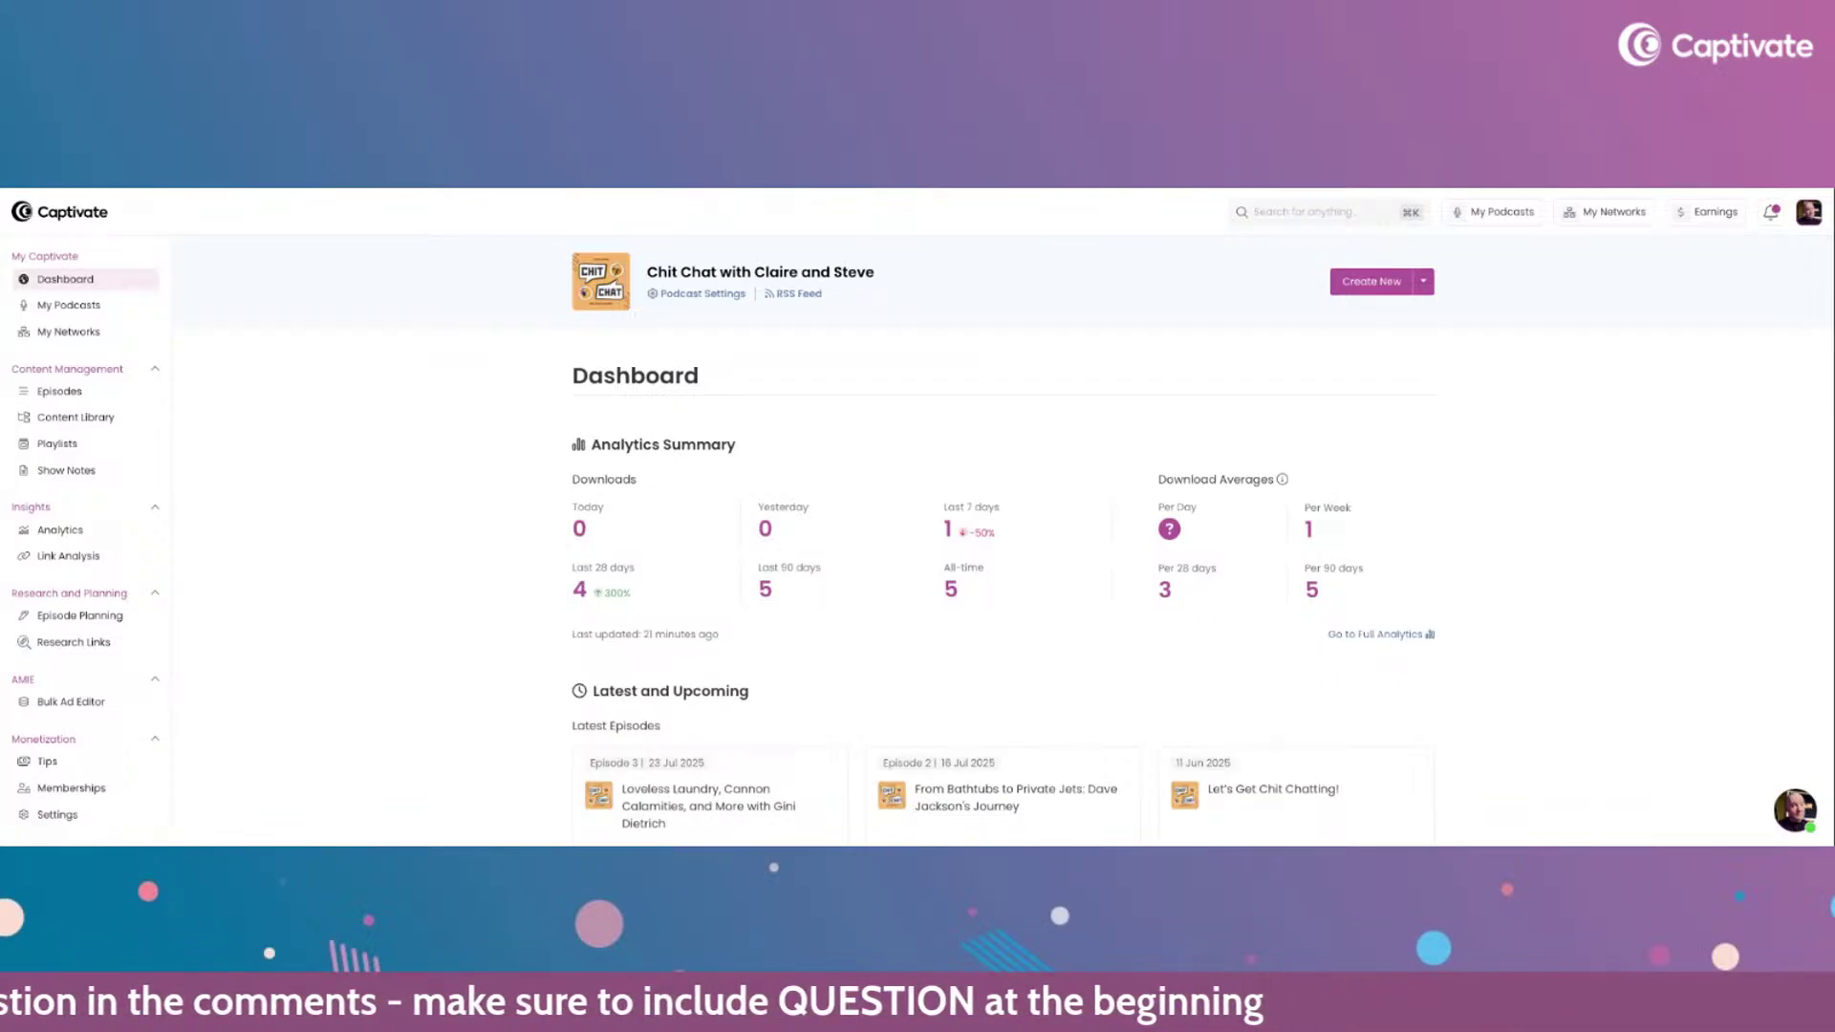
{"action": "left_click", "coordinate": [705, 294]}
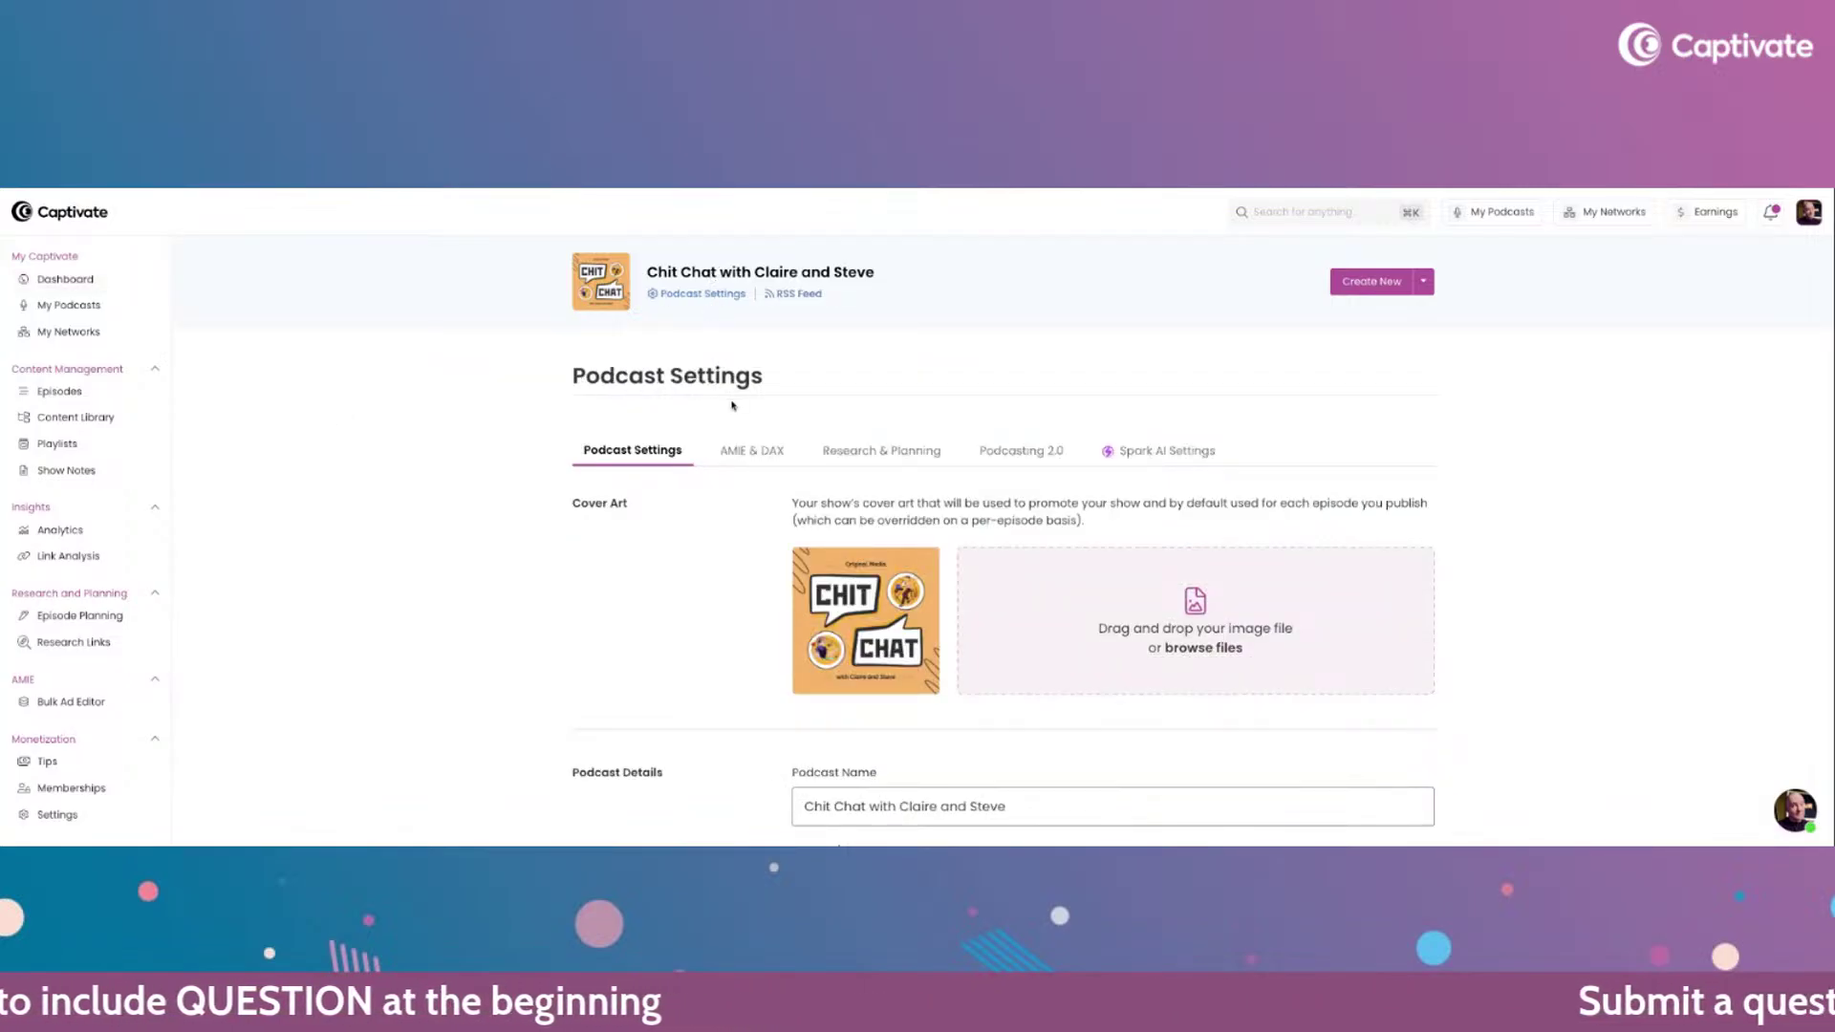
{"action": "left_click", "coordinate": [747, 458]}
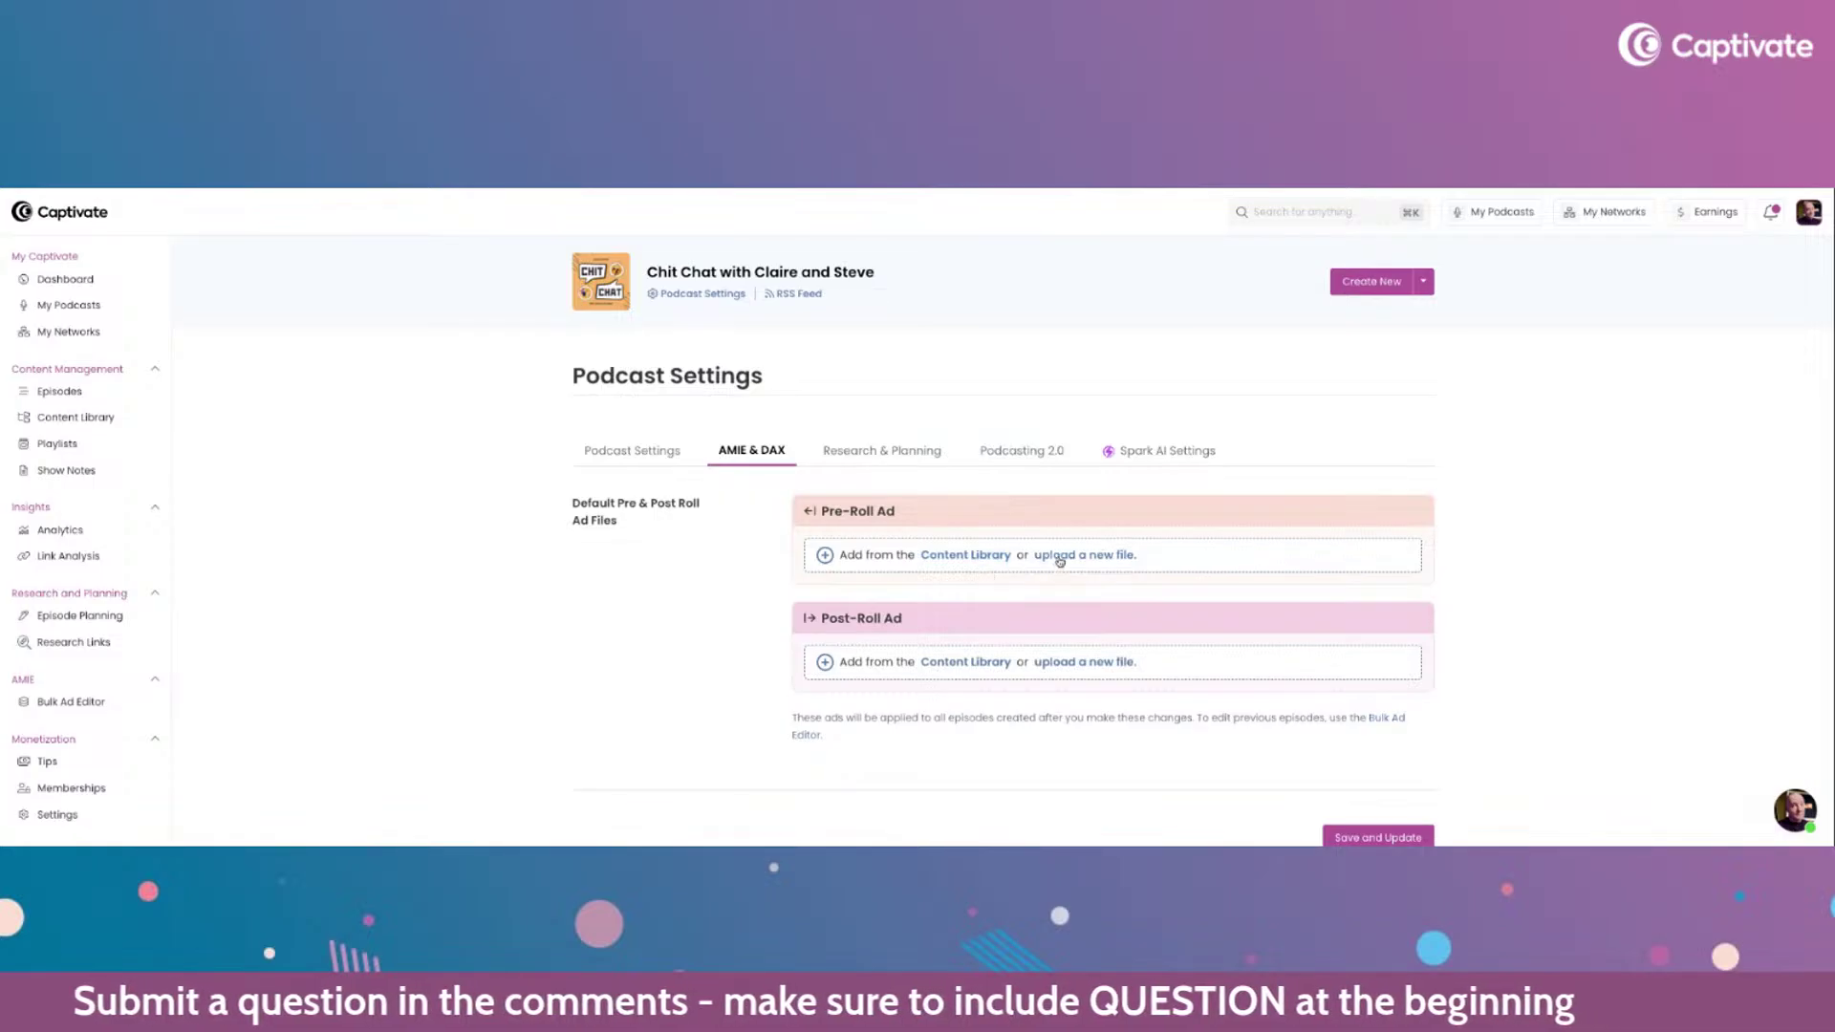
{"action": "left_click", "coordinate": [963, 557]}
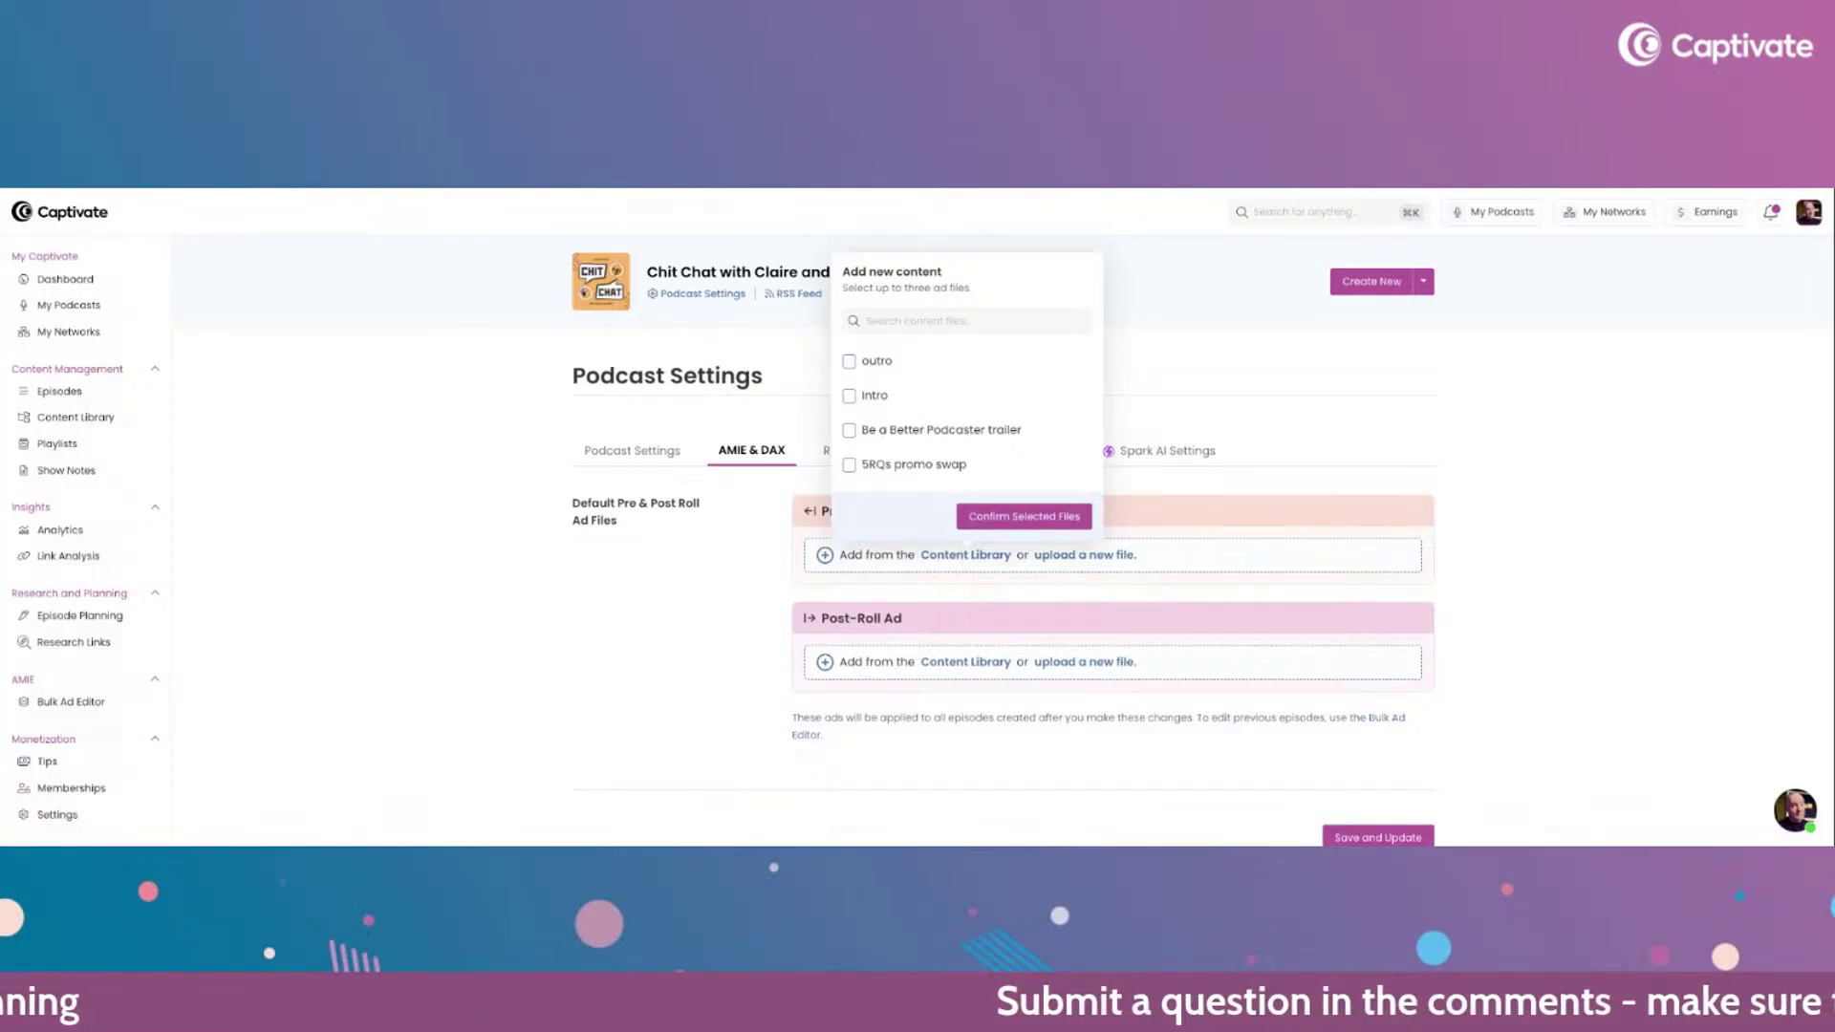
{"action": "left_click", "coordinate": [849, 396]}
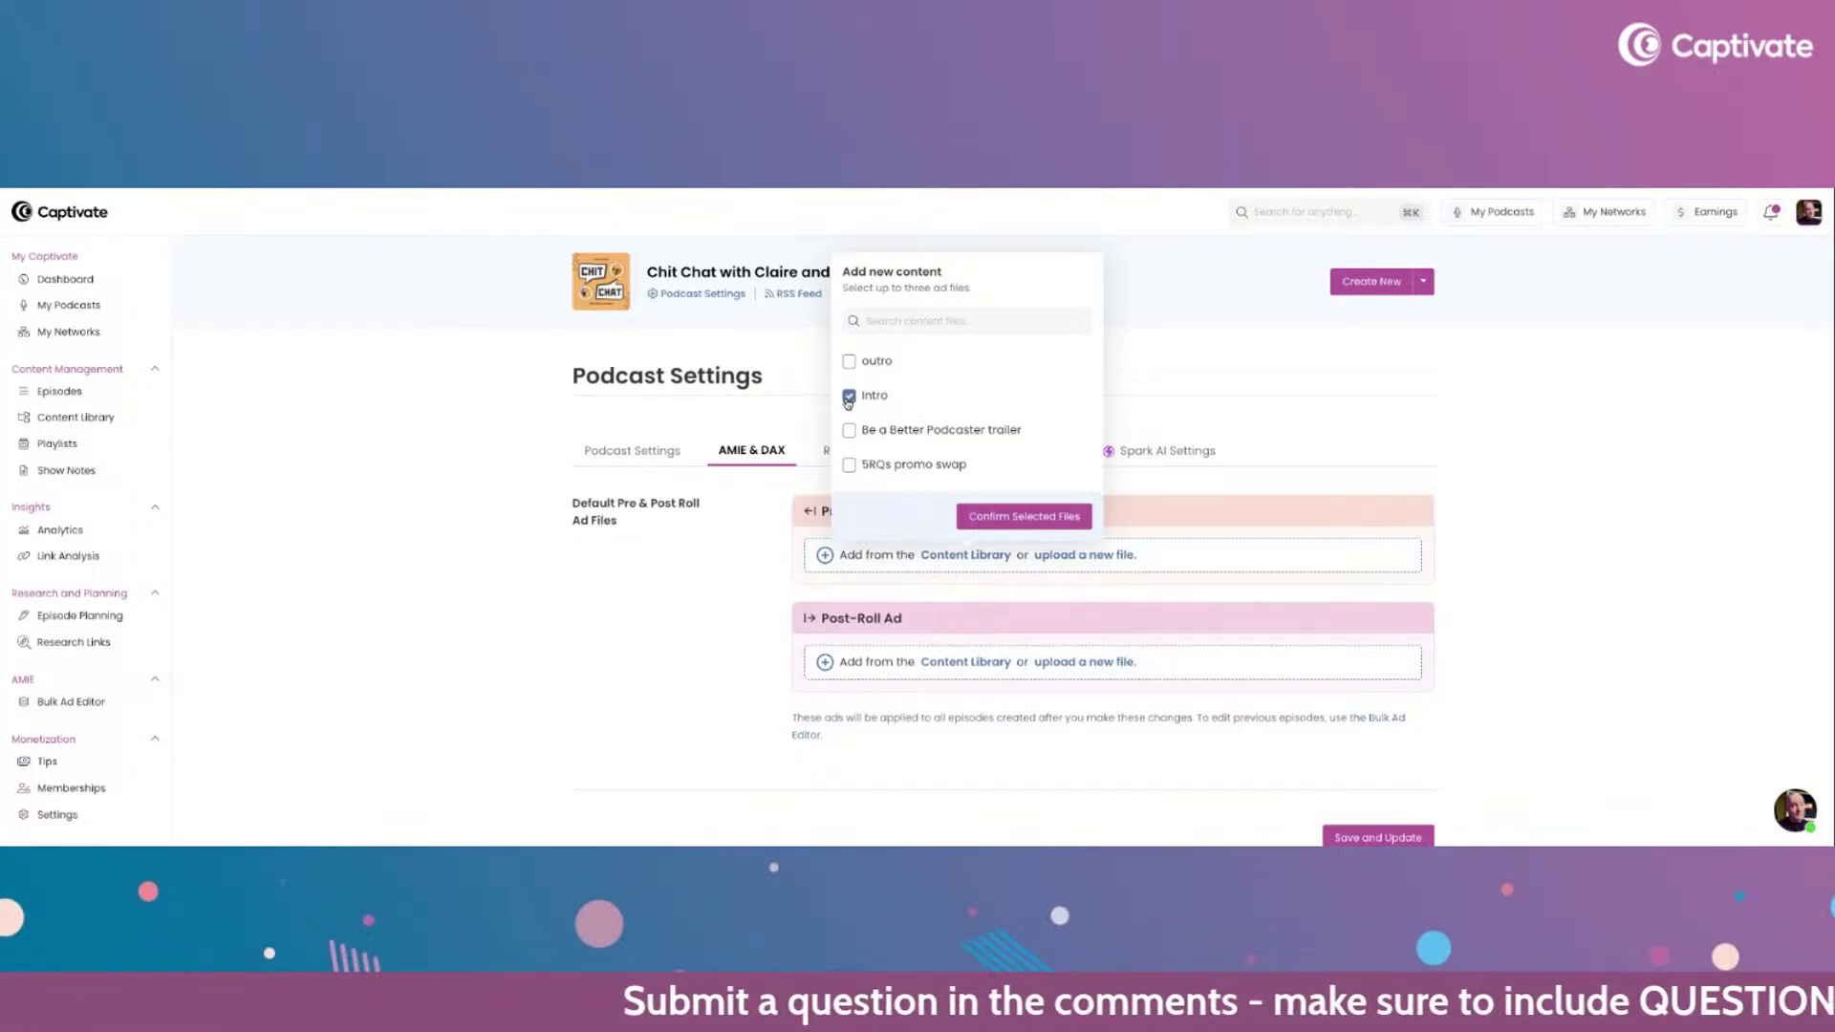
{"action": "left_click", "coordinate": [1007, 518]}
- Add "outro" from the Content Library as the podcast's default post-roll ad
{"action": "scroll", "coordinate": [755, 556], "scroll_direction": "down", "scroll_amount": 1}
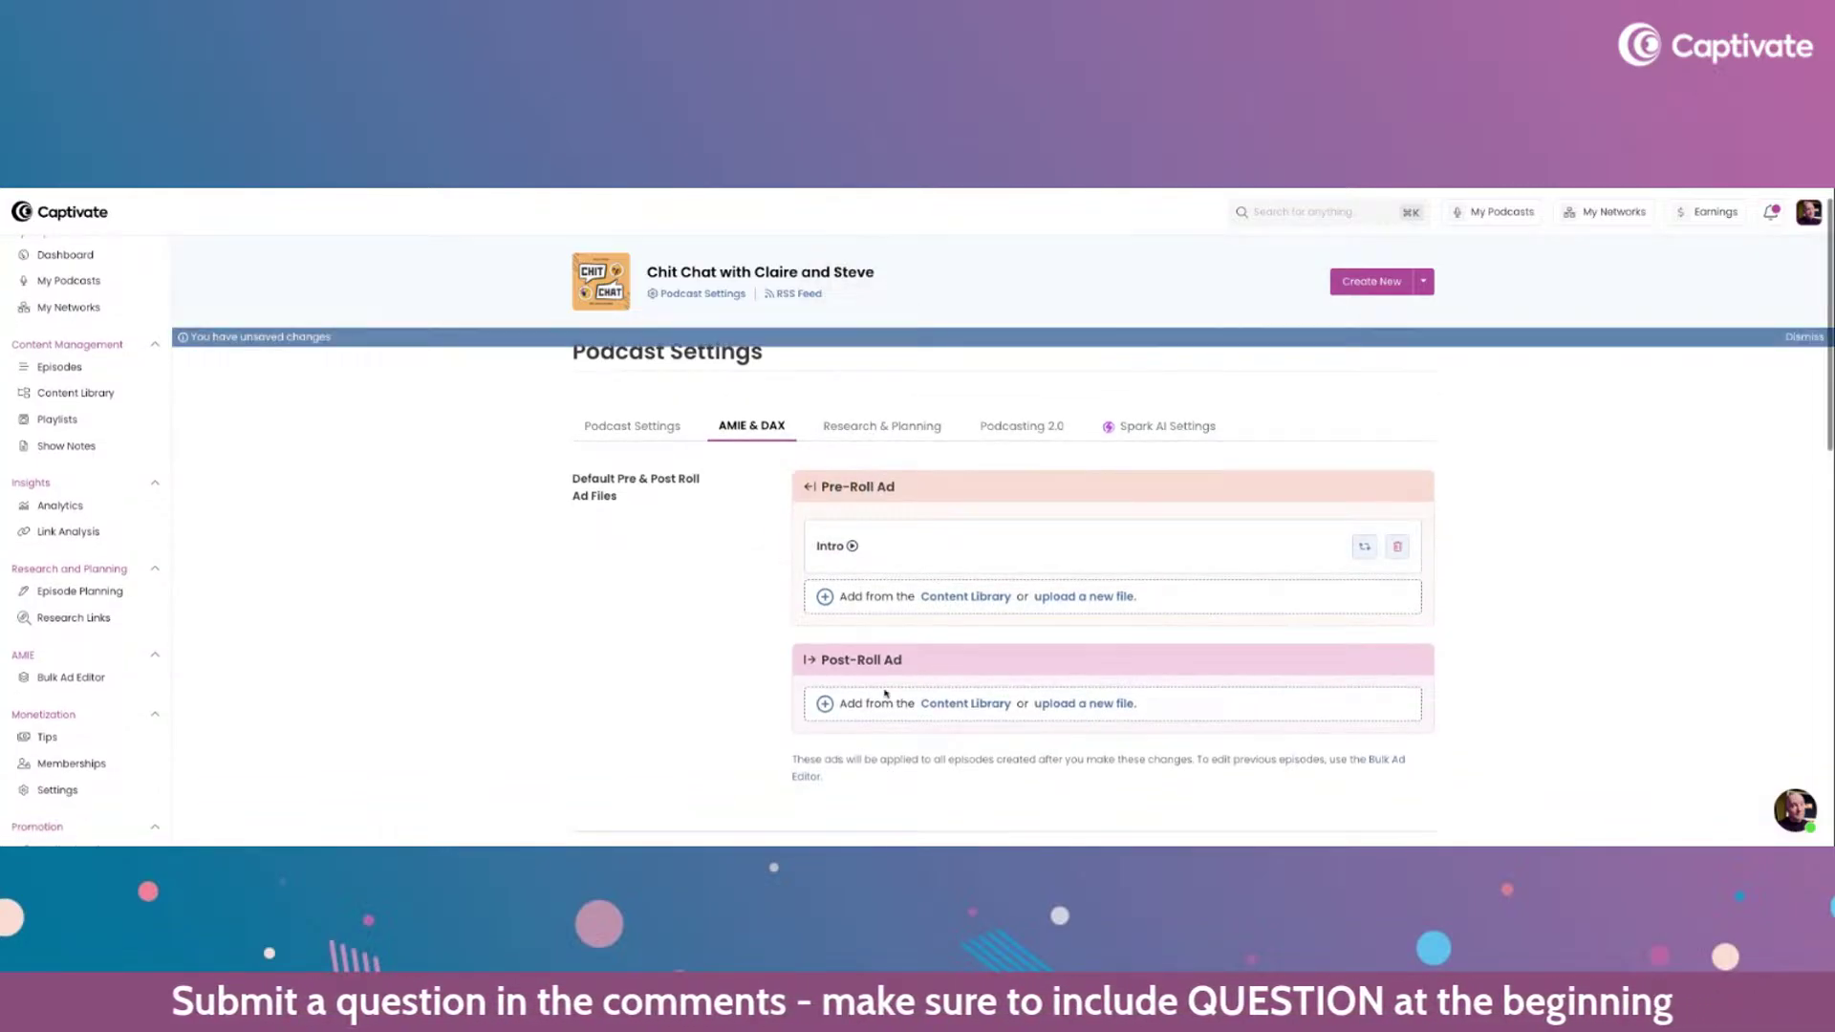
{"action": "left_click", "coordinate": [941, 708]}
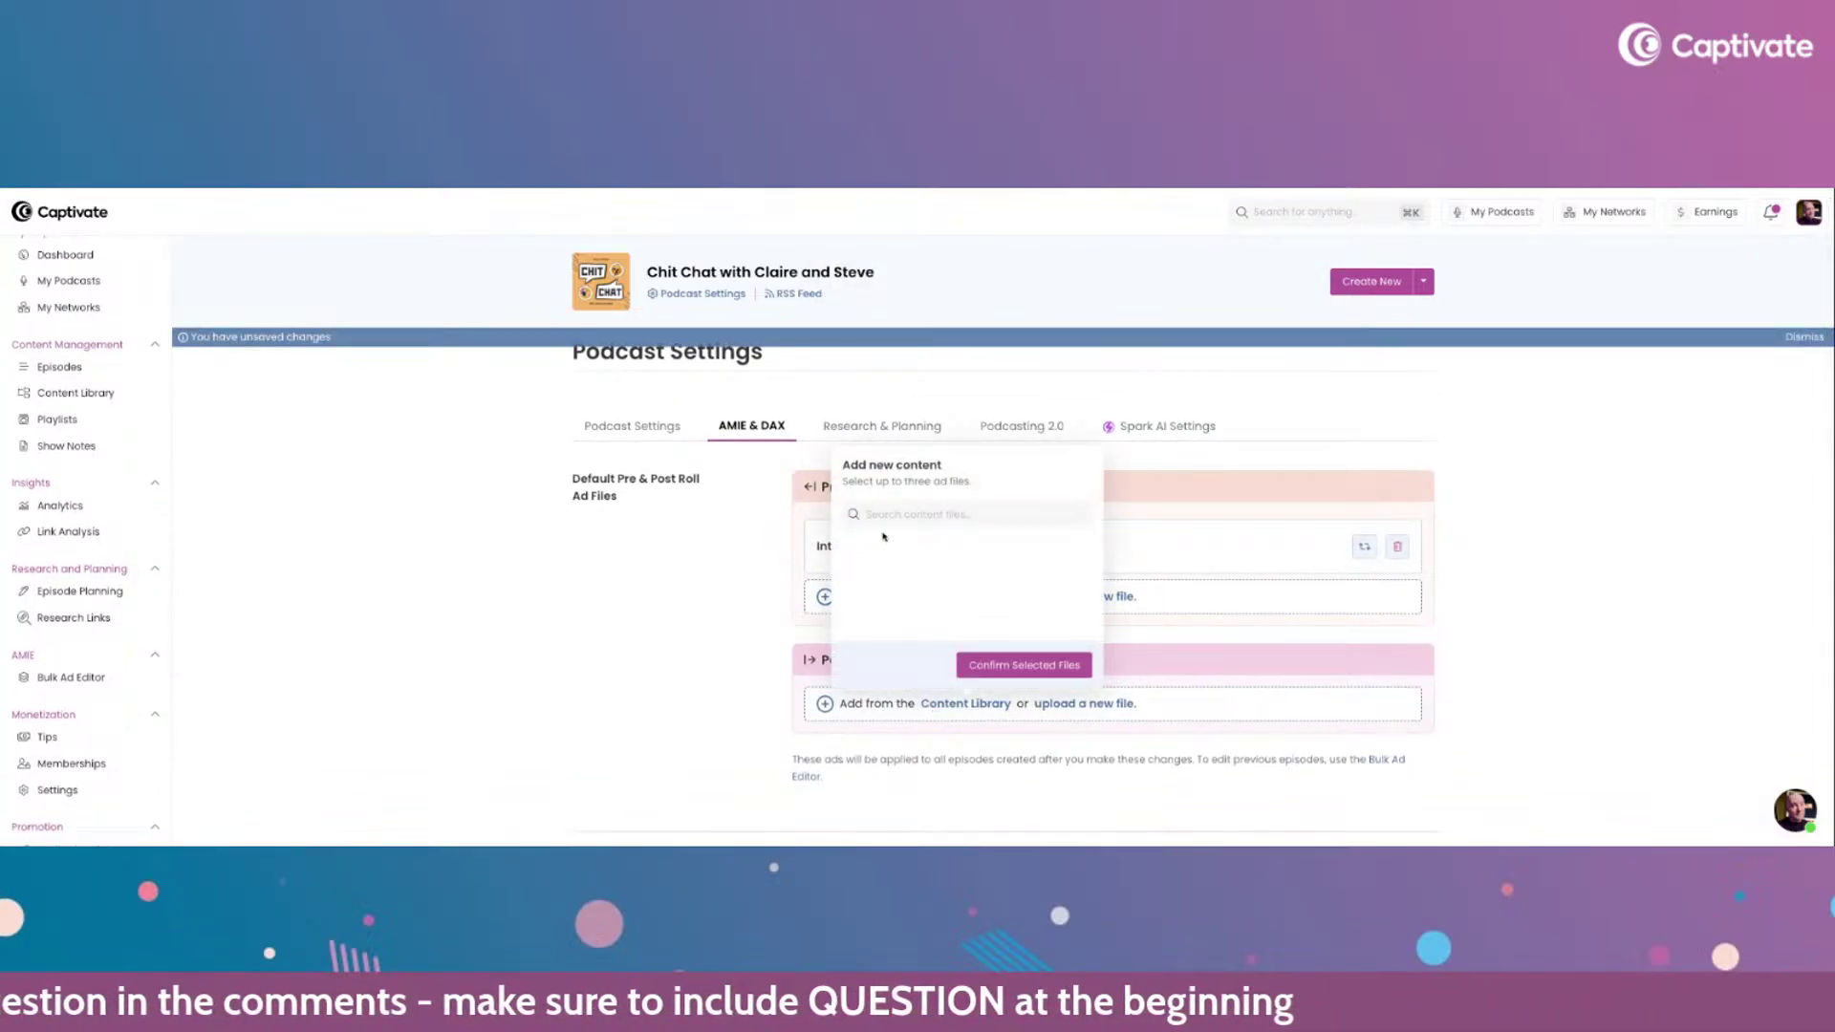
{"action": "scroll", "coordinate": [944, 608], "scroll_direction": "down", "scroll_amount": 1}
{"action": "left_click", "coordinate": [696, 593]}
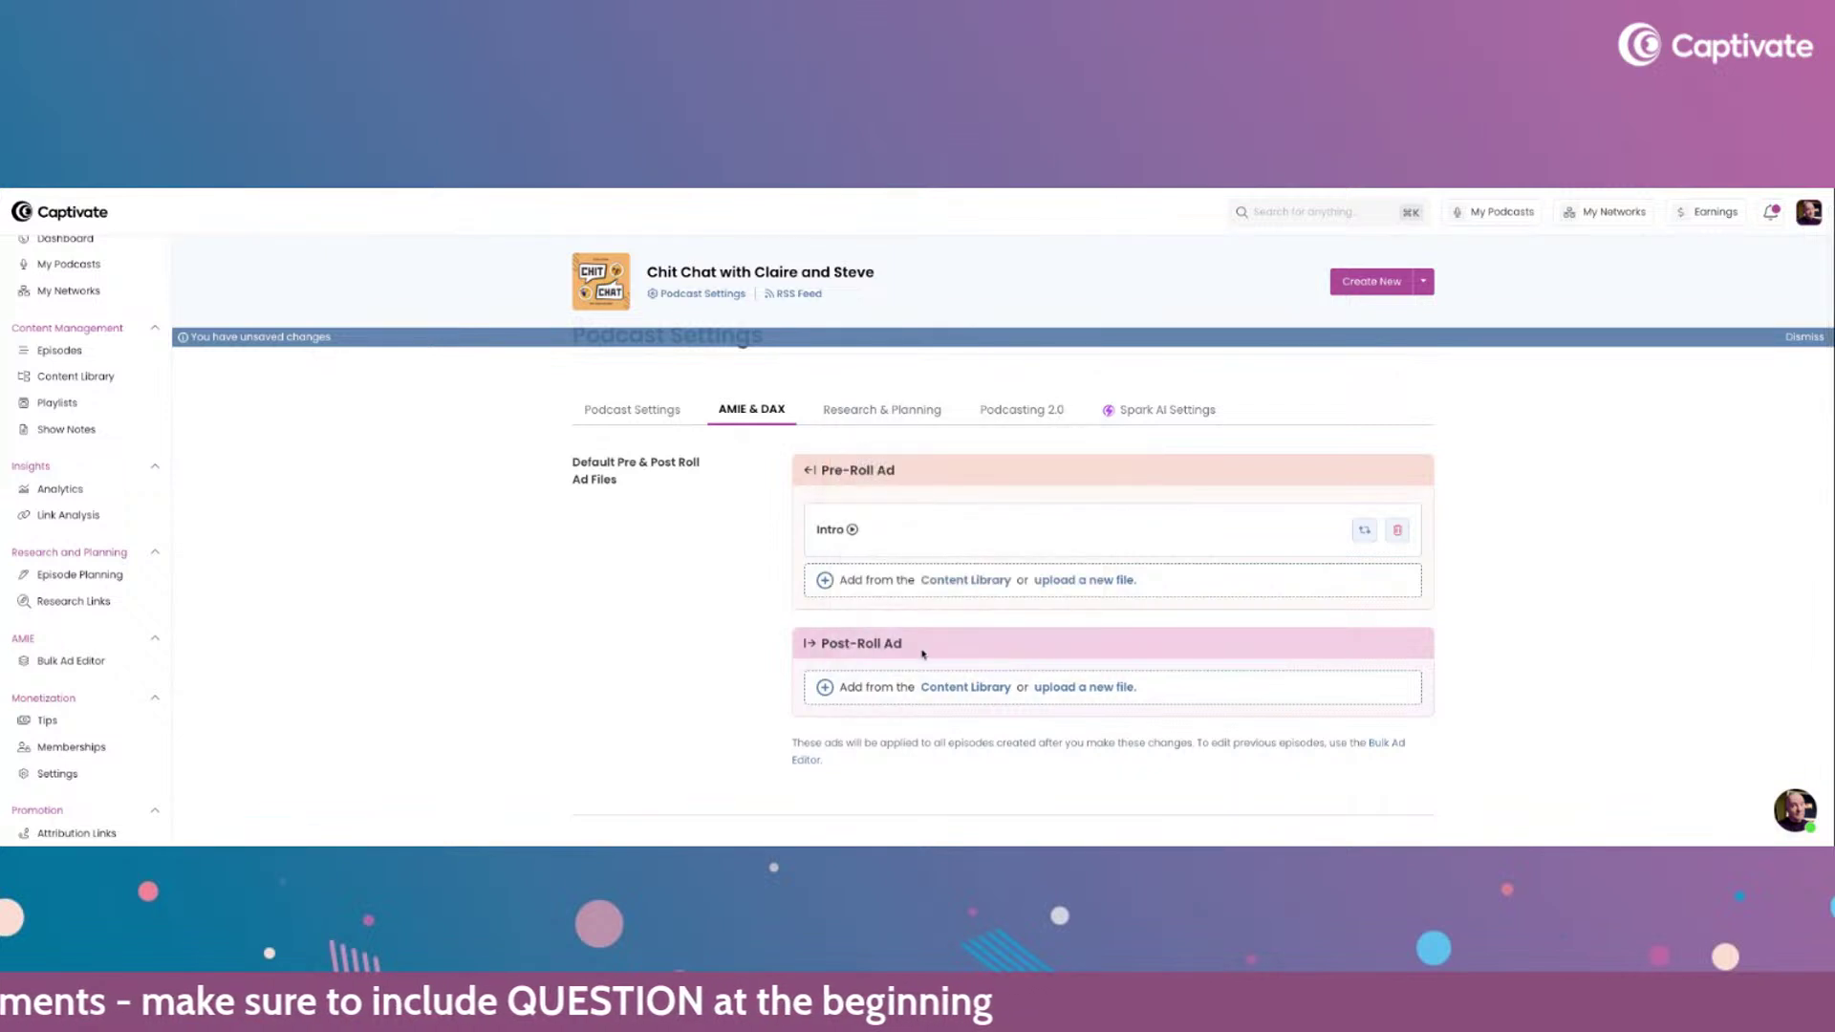
{"action": "left_click", "coordinate": [951, 688]}
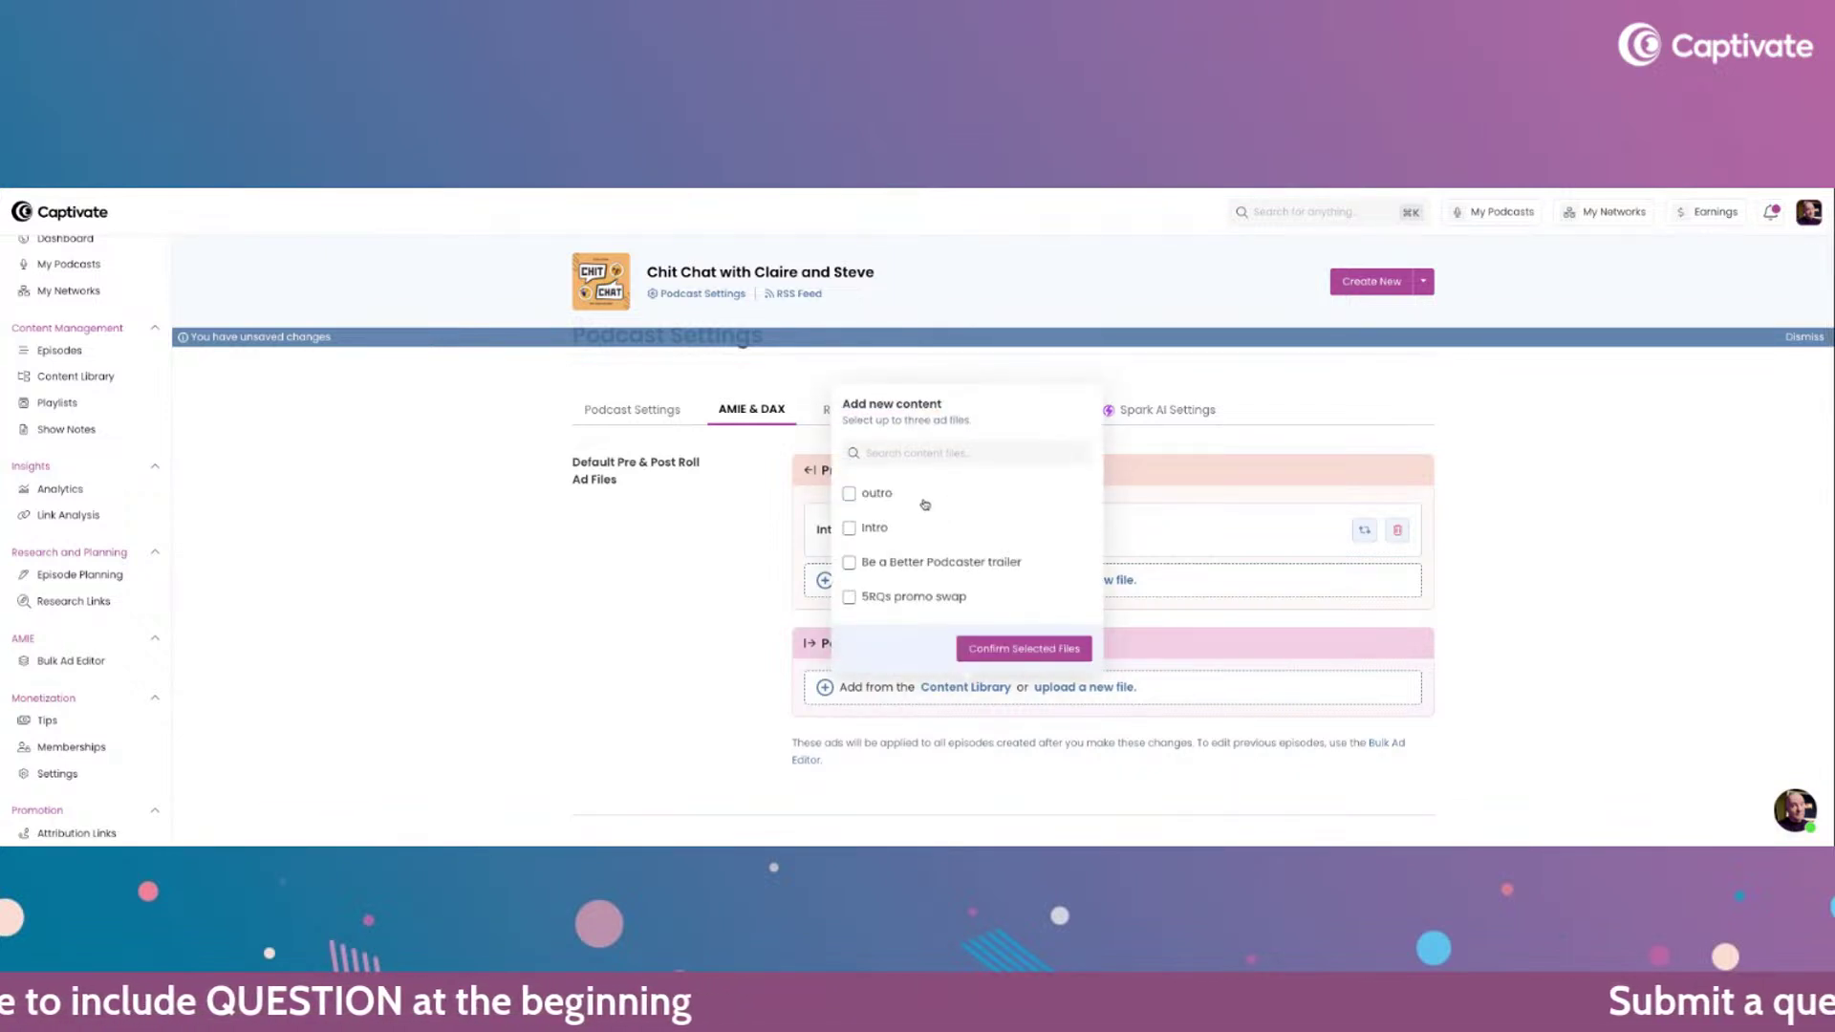
{"action": "left_click", "coordinate": [852, 494]}
{"action": "left_click", "coordinate": [983, 649]}
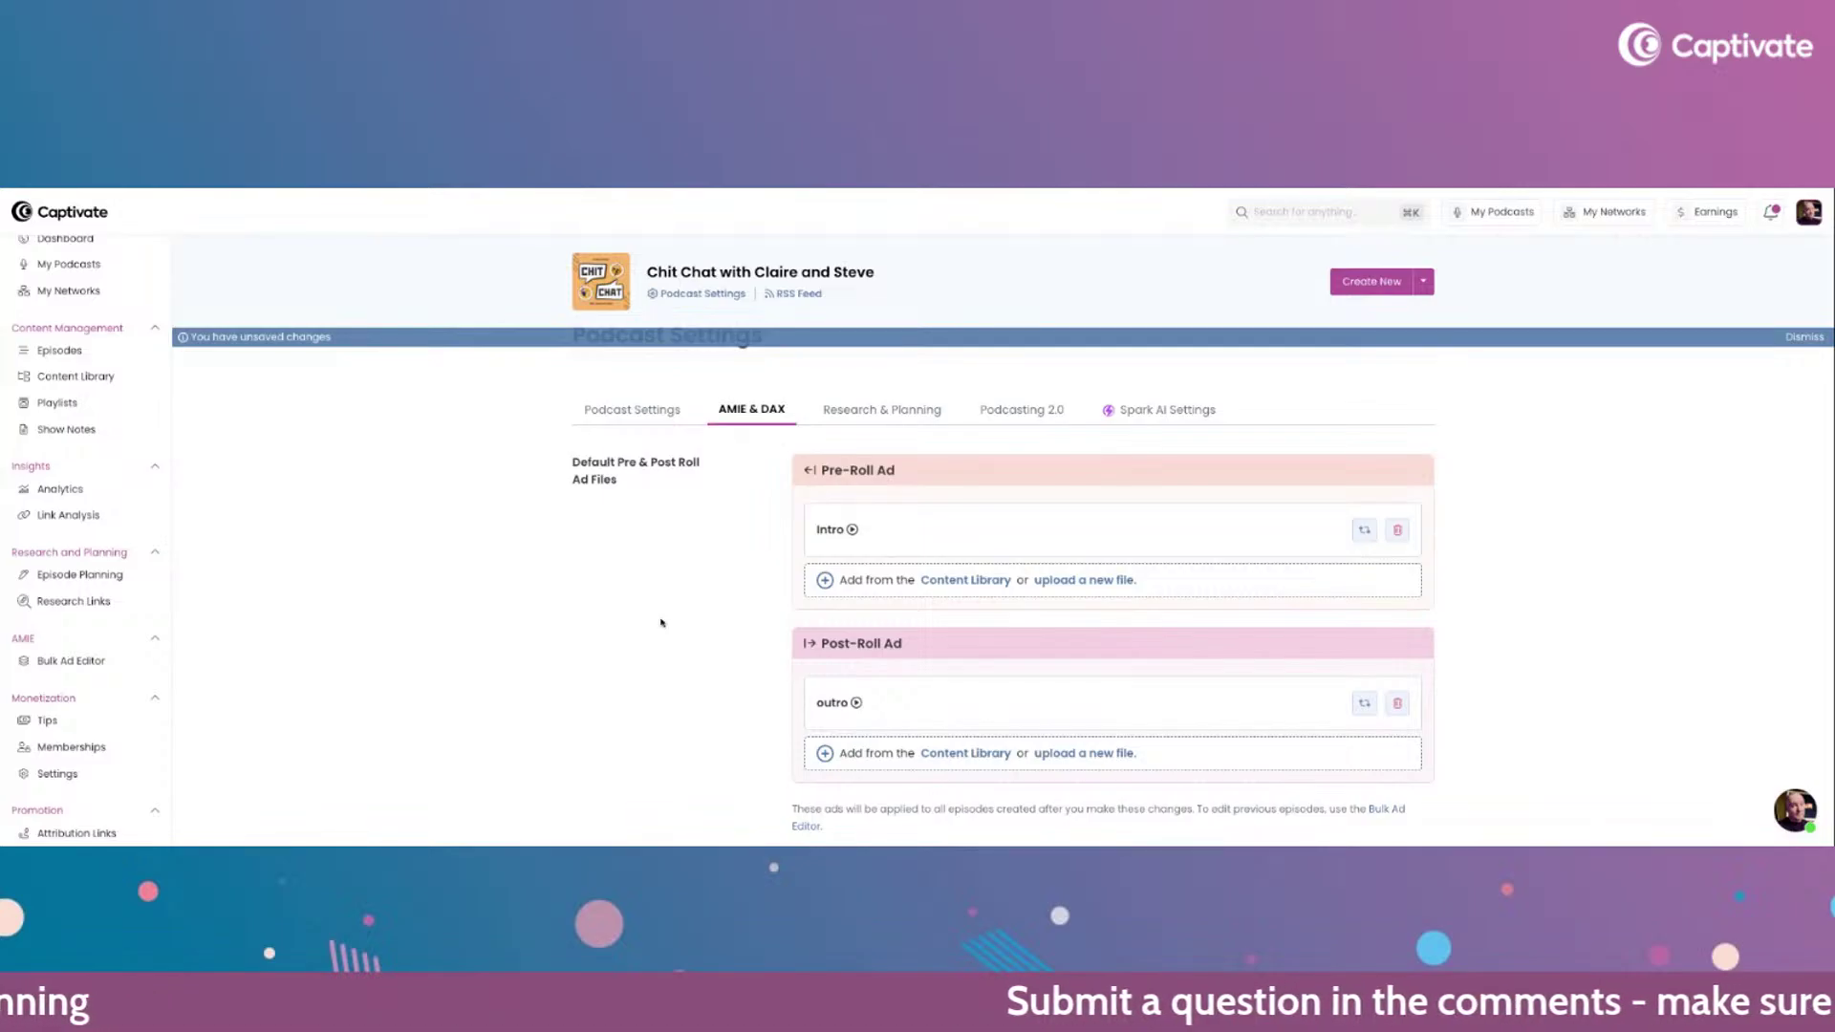
- Read the note on which episodes the default ads apply to, and save the AMIE & DAX settings
{"action": "scroll", "coordinate": [661, 622], "scroll_direction": "down", "scroll_amount": 2}
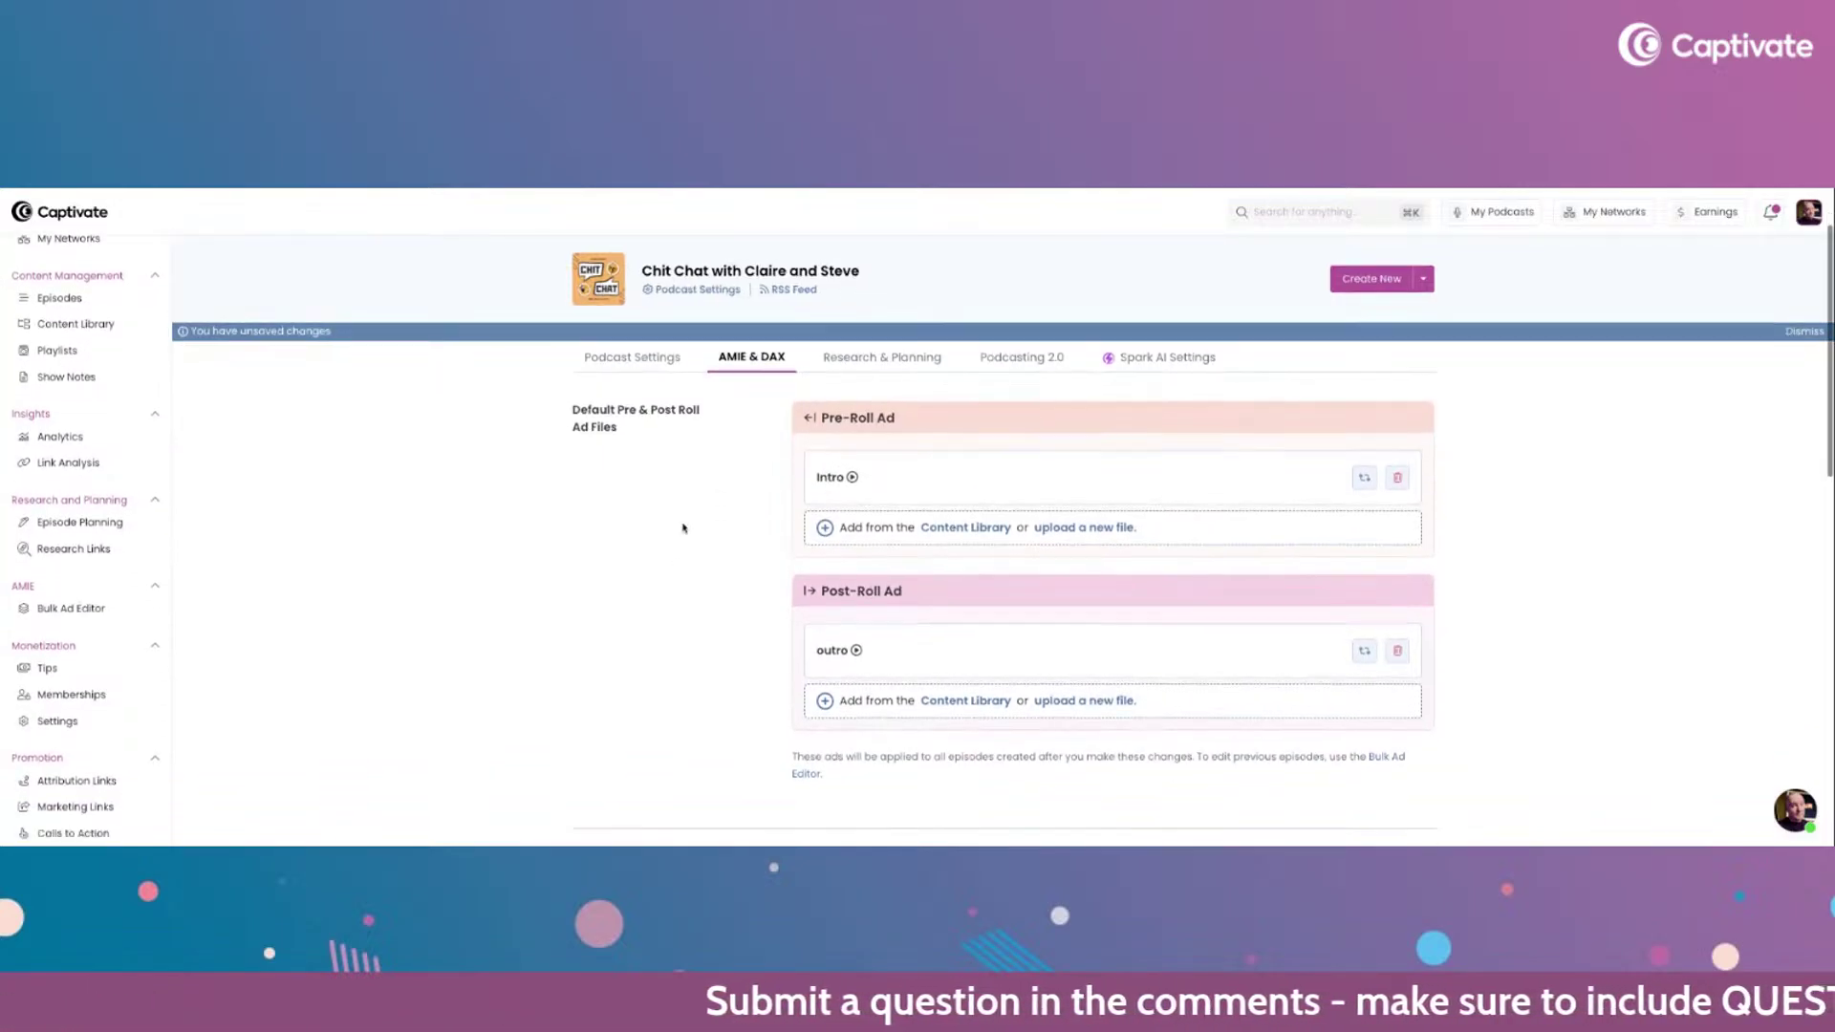
{"action": "scroll", "coordinate": [683, 528], "scroll_direction": "down", "scroll_amount": 2}
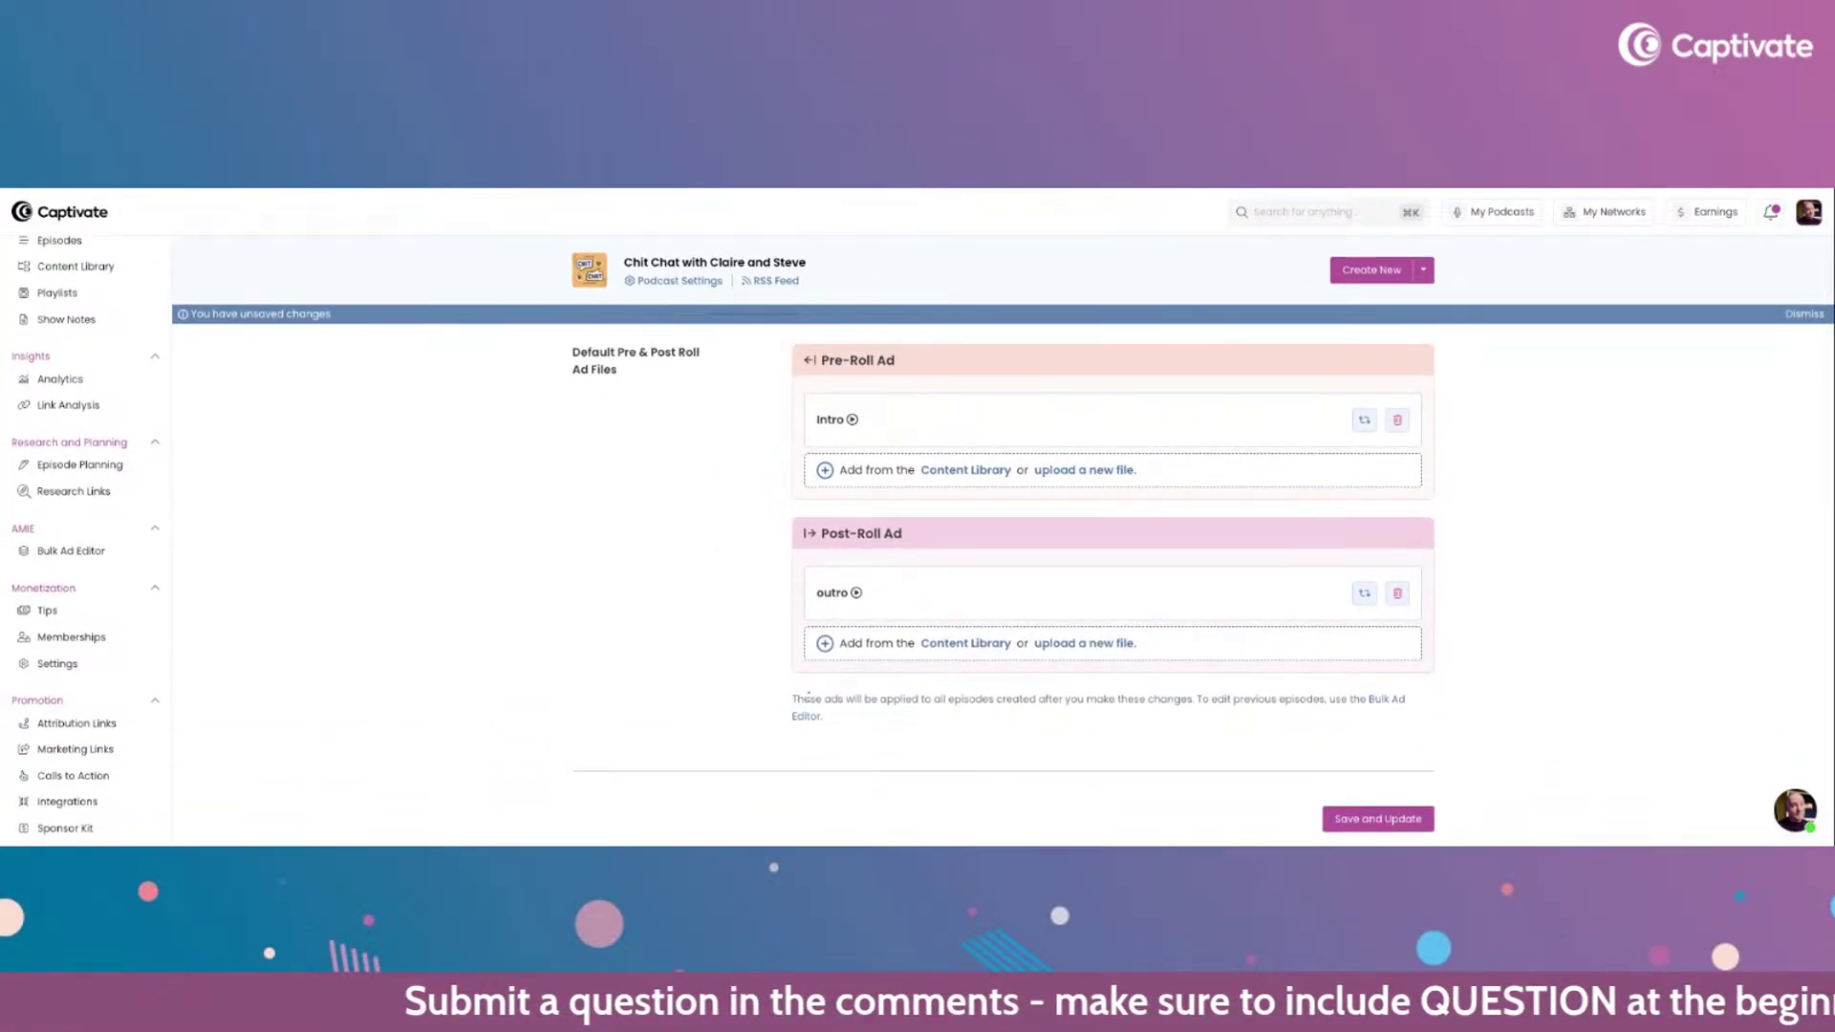
{"action": "left_click_drag", "start_coordinate": [795, 698], "coordinate": [838, 717]}
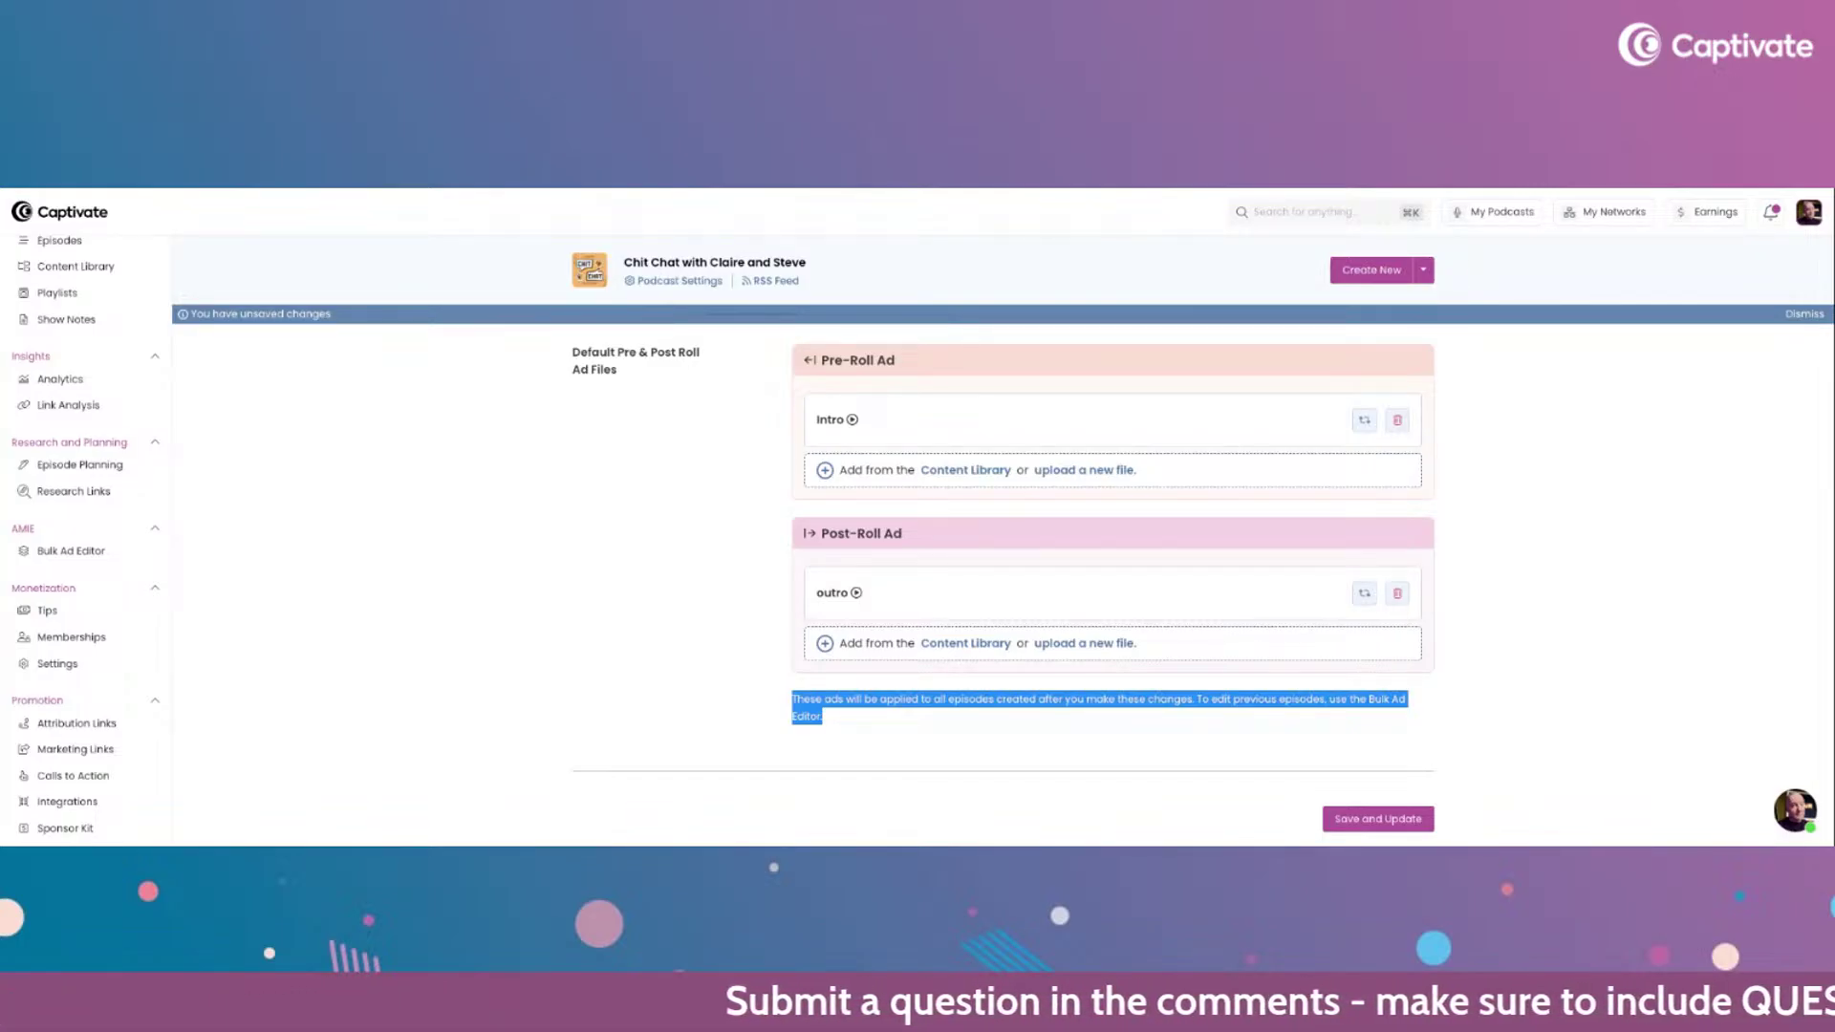
{"action": "left_click", "coordinate": [1378, 819]}
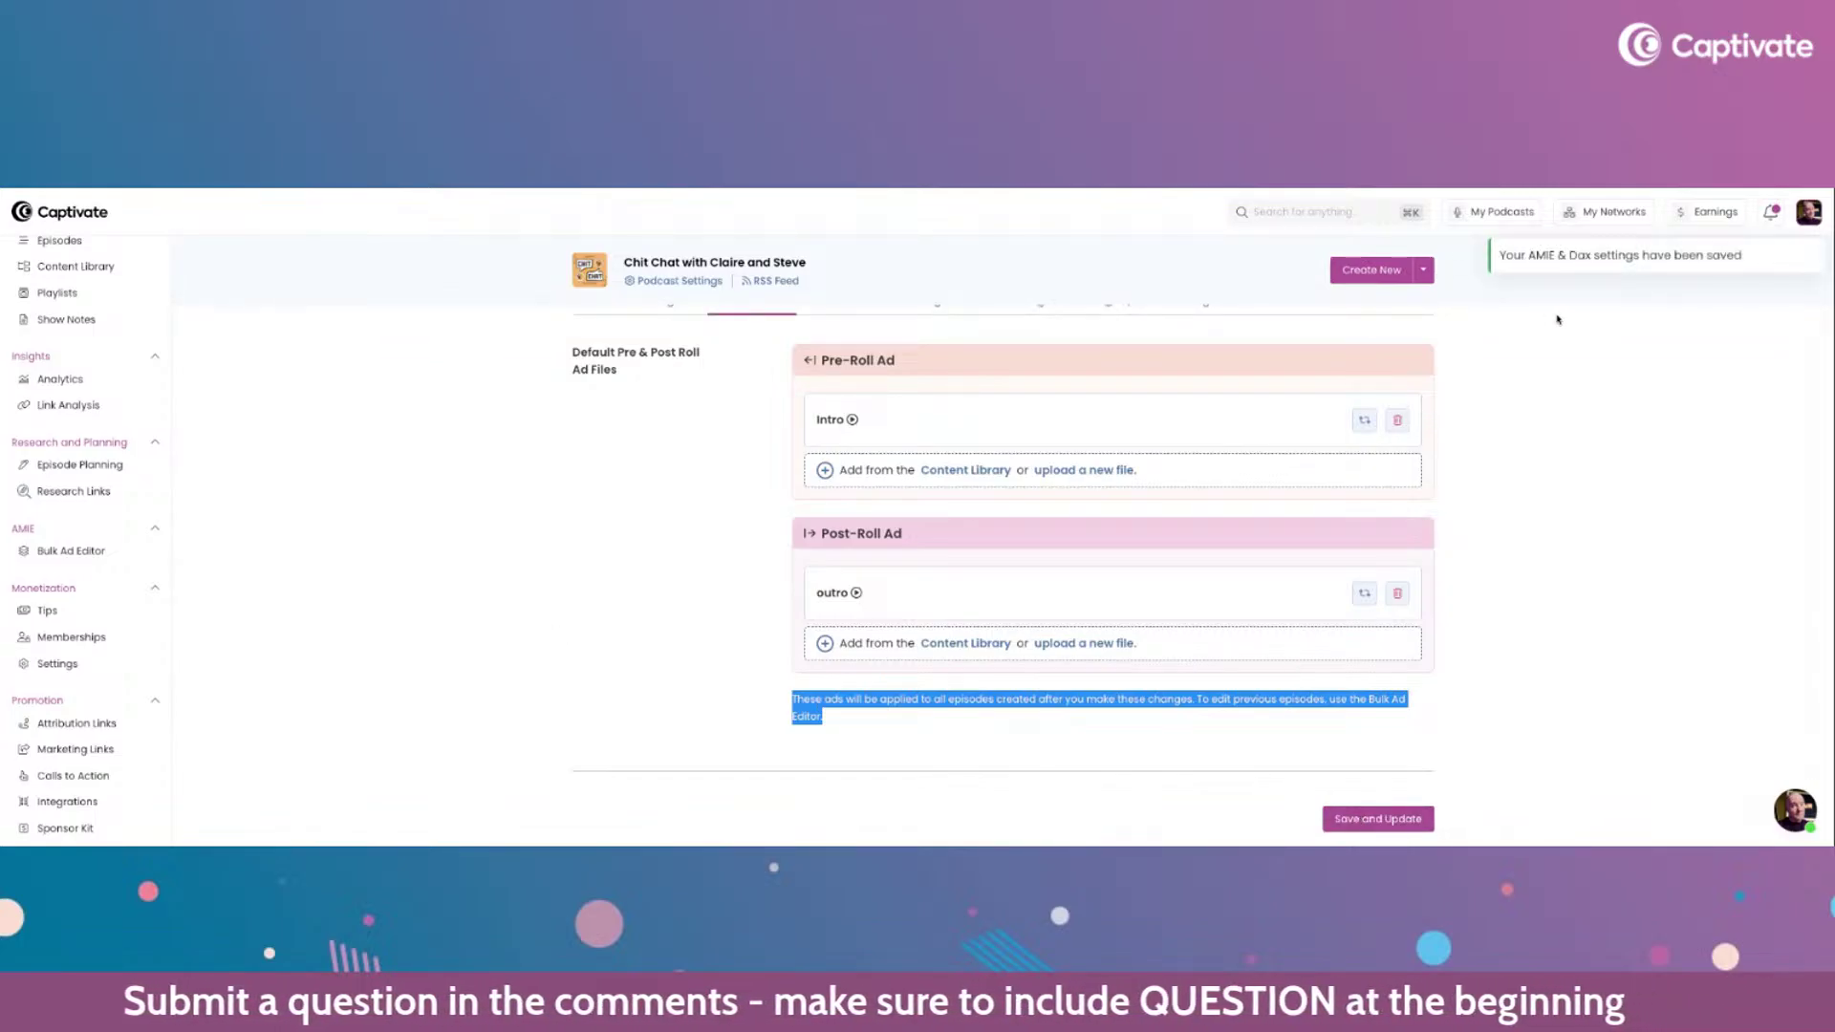
- Create a new episode from the last upload, "Question Master mid roll June 2024", and check its default pre-roll and post-roll content
{"action": "scroll", "coordinate": [1507, 342], "scroll_direction": "up", "scroll_amount": 3}
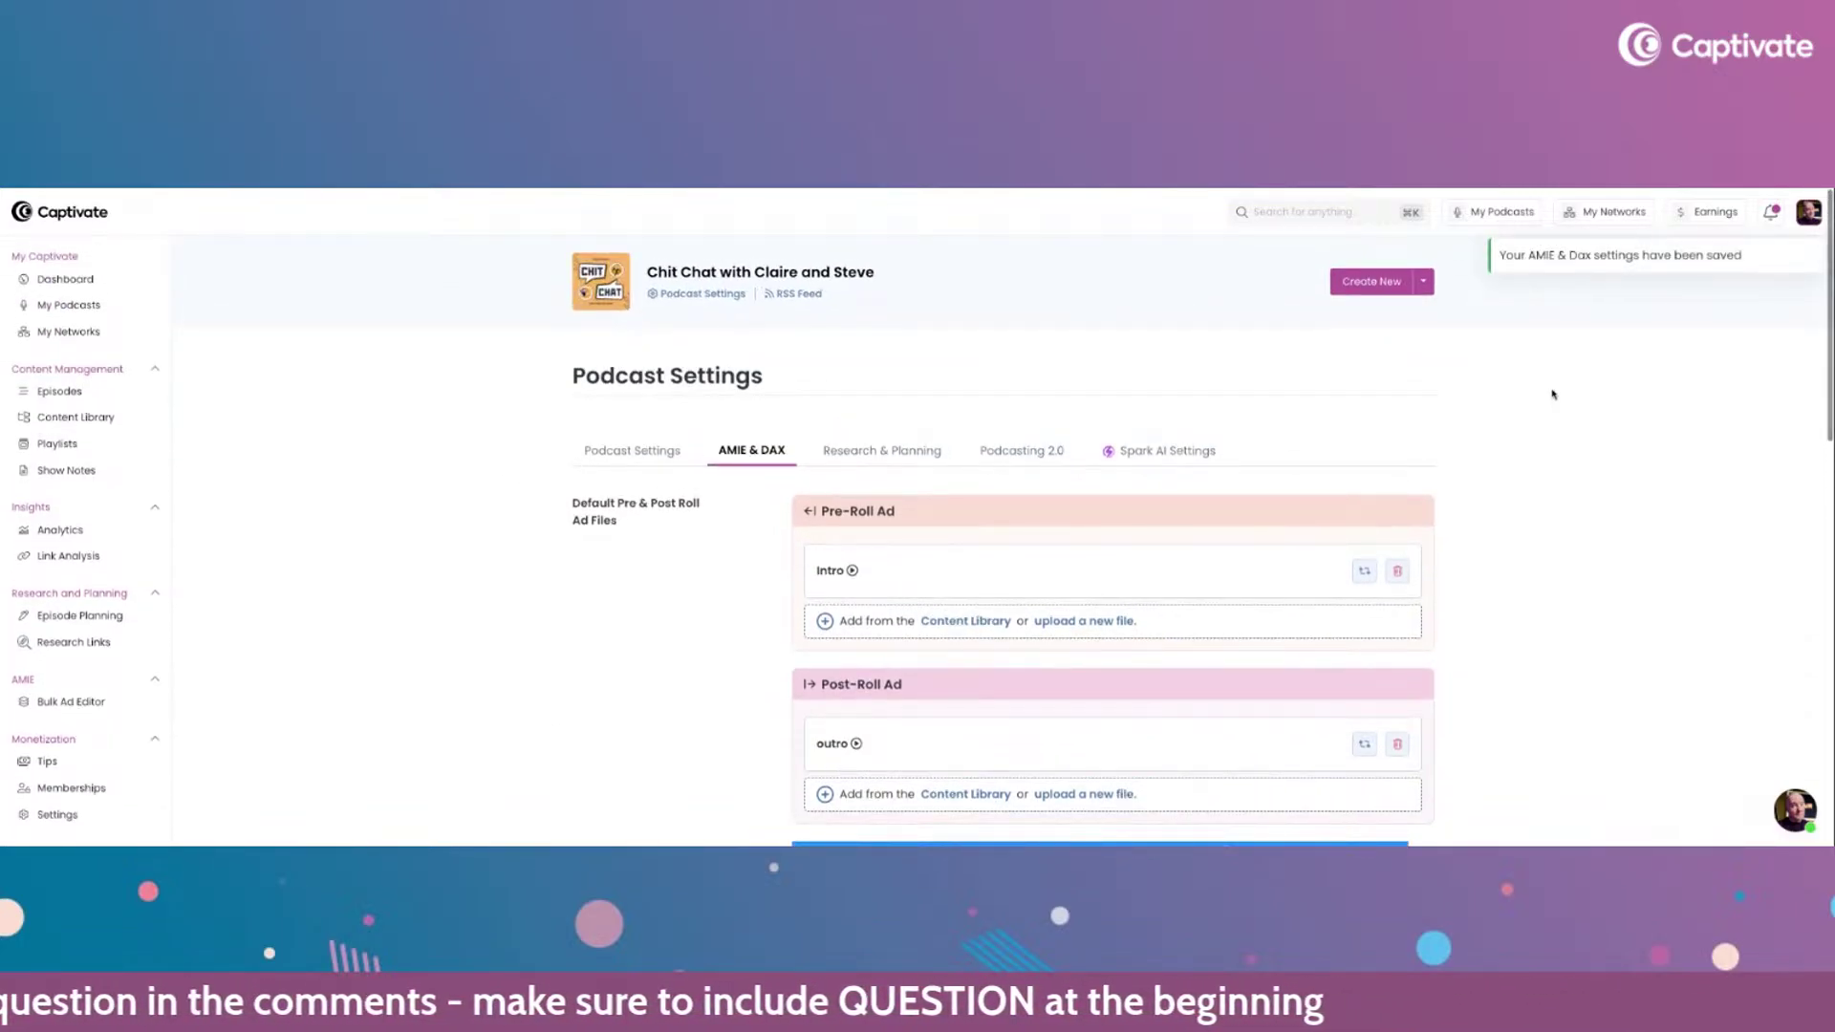
{"action": "left_click", "coordinate": [1367, 287]}
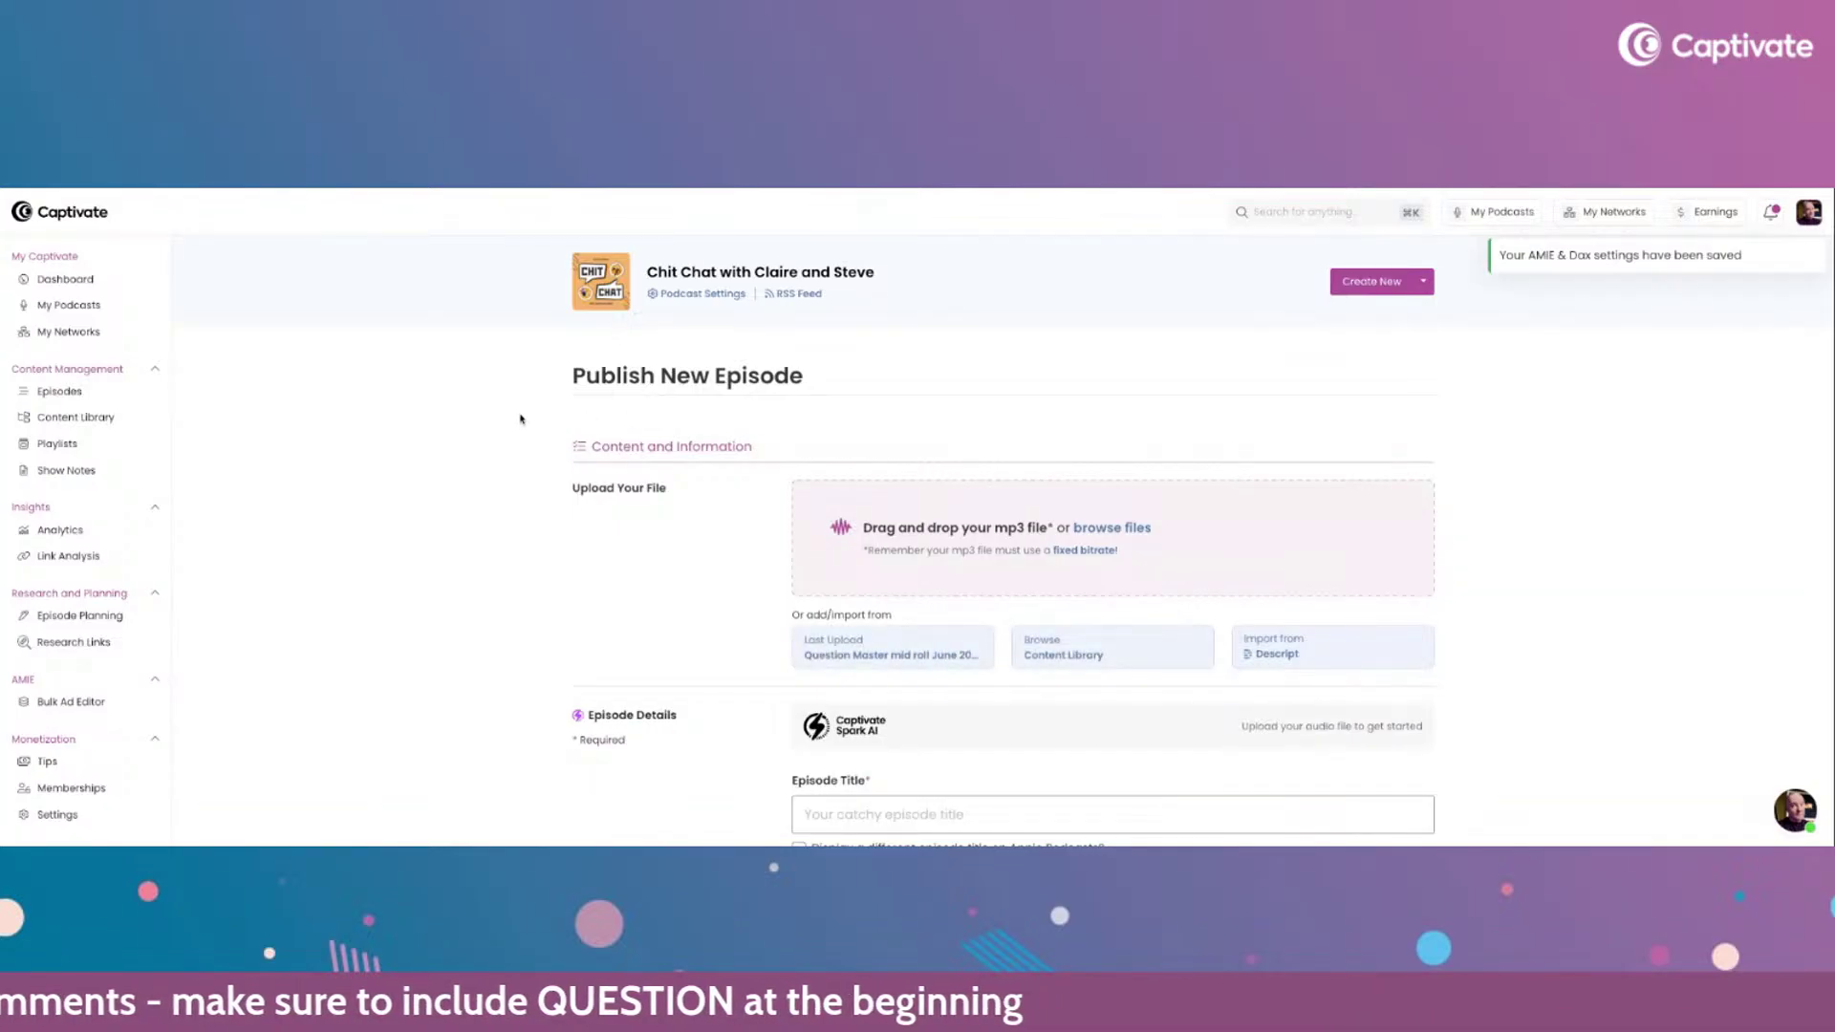
{"action": "left_click", "coordinate": [893, 654]}
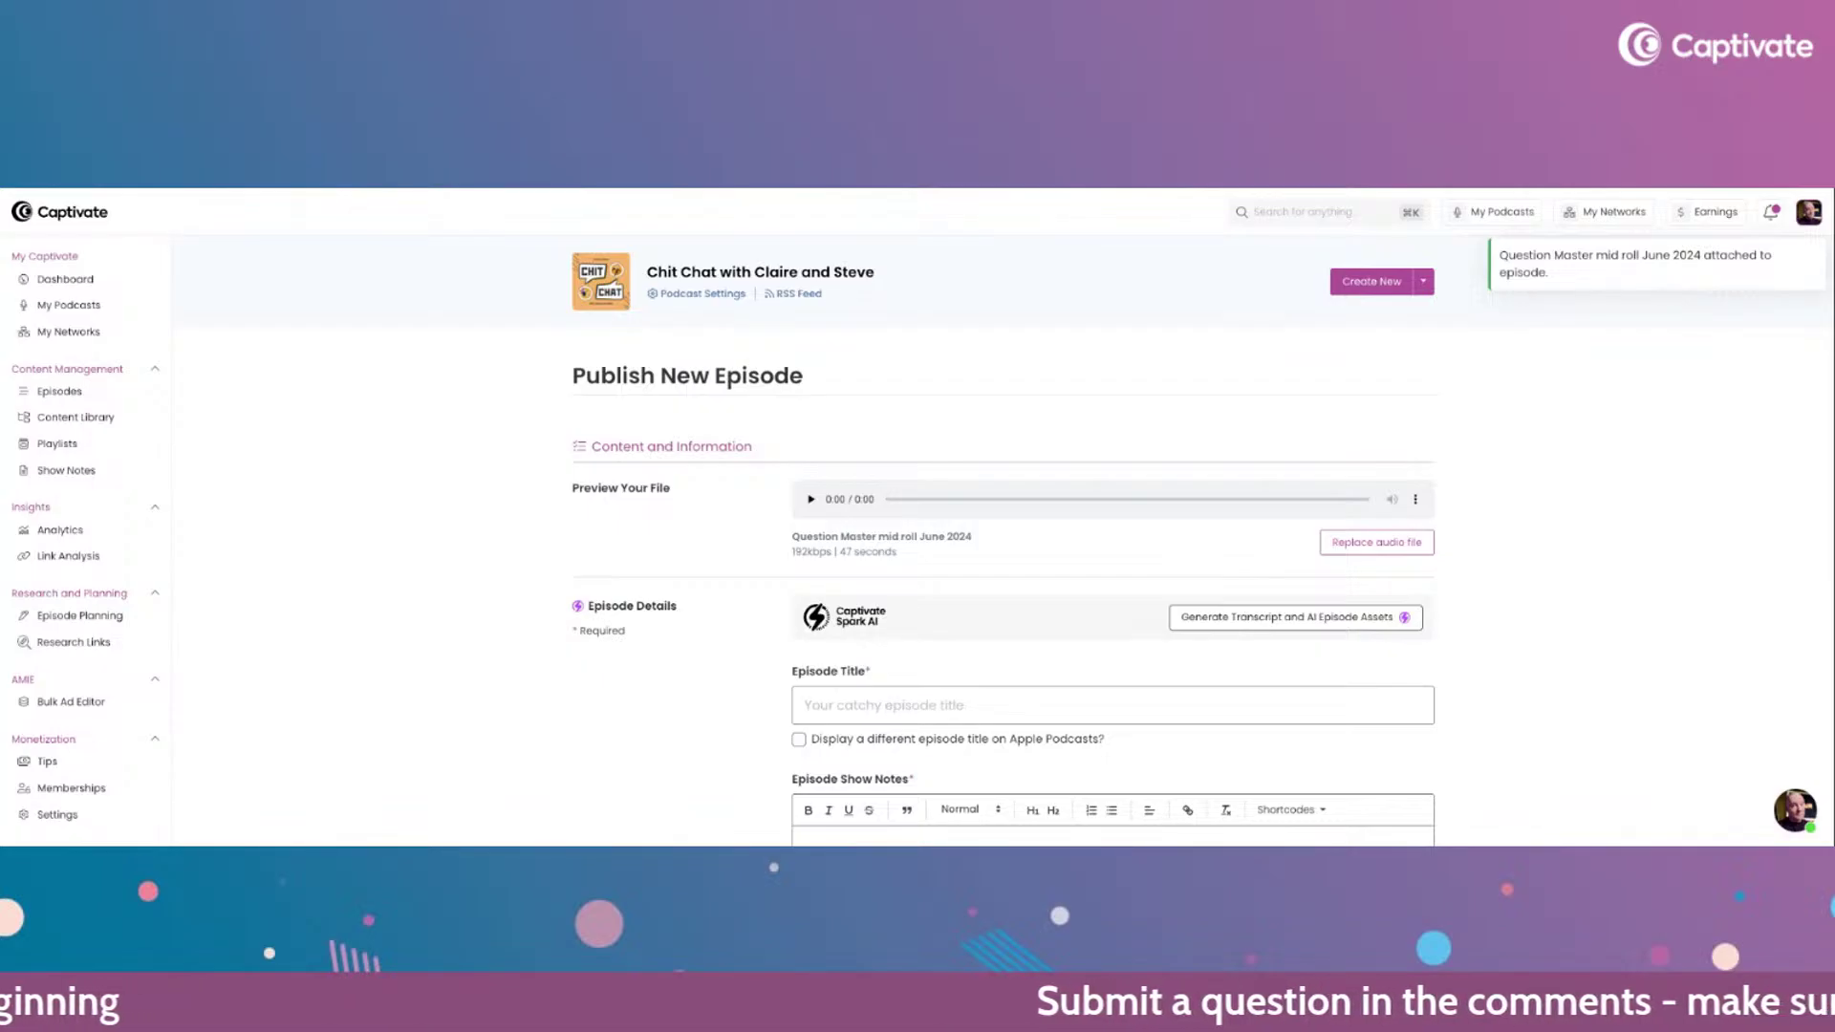
{"action": "scroll", "coordinate": [1113, 535], "scroll_direction": "down", "scroll_amount": 5}
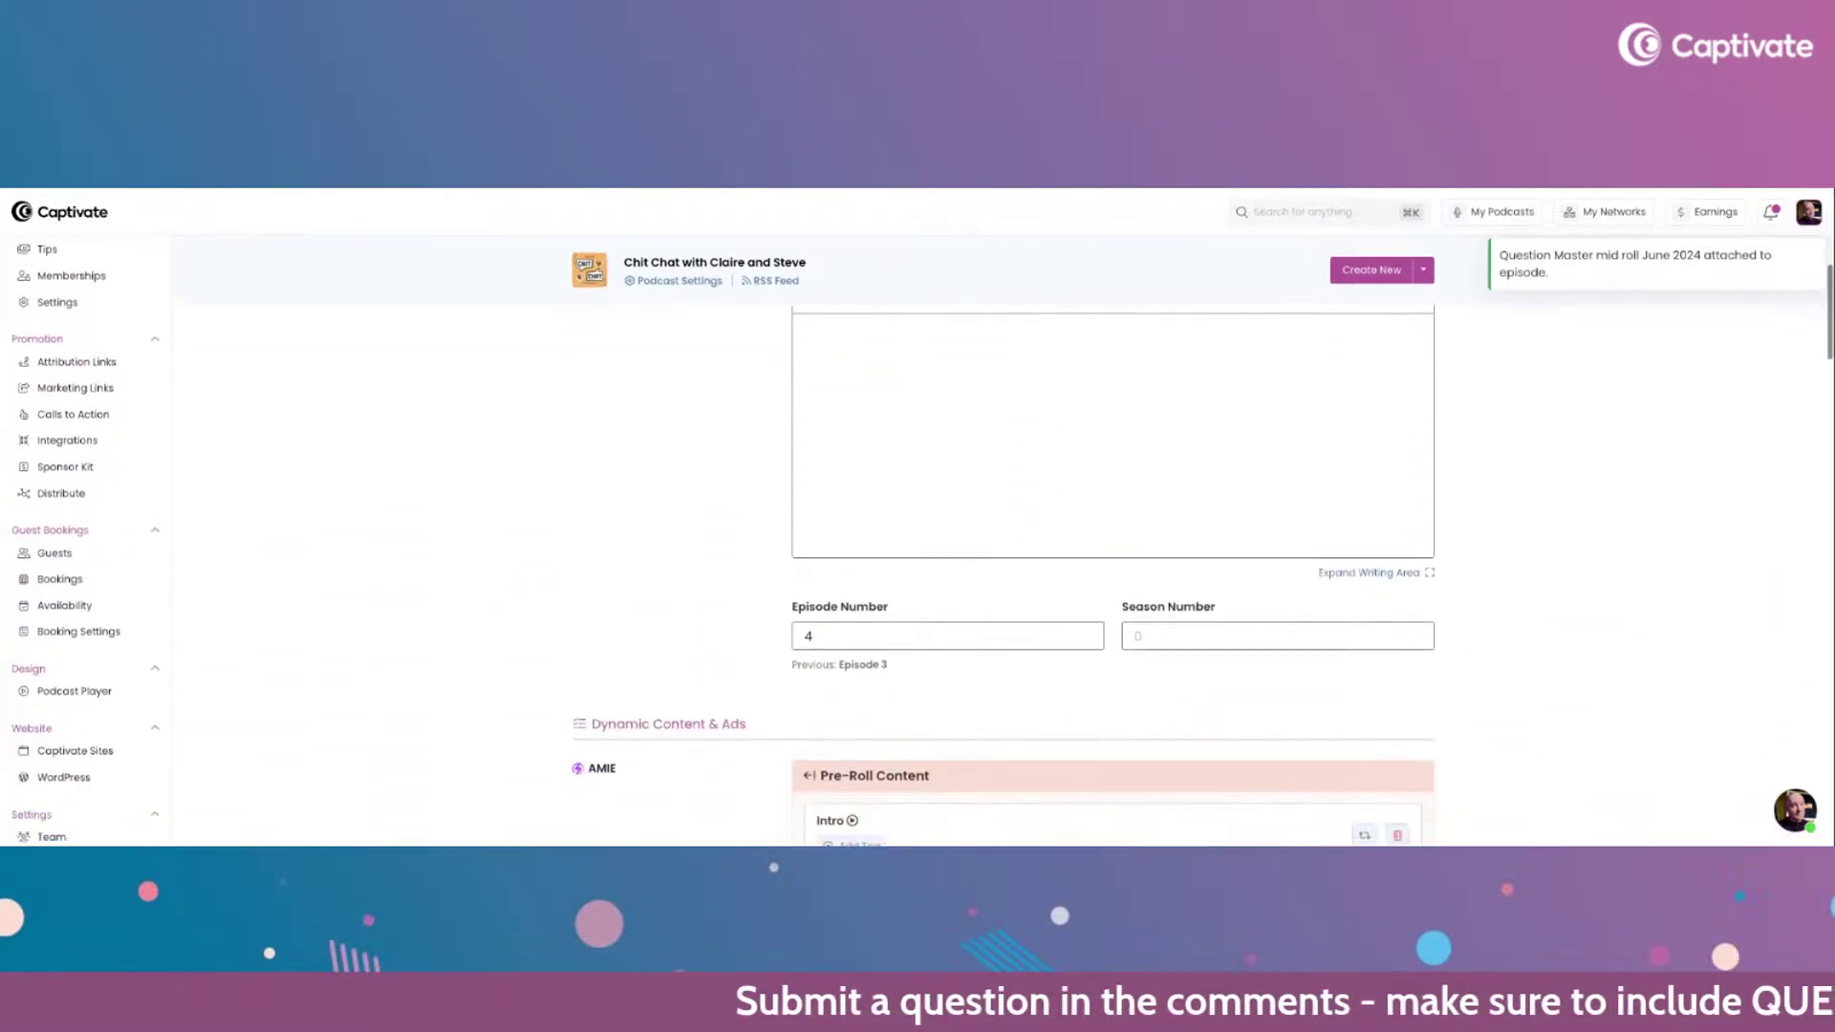
{"action": "scroll", "coordinate": [1112, 536], "scroll_direction": "down", "scroll_amount": 4}
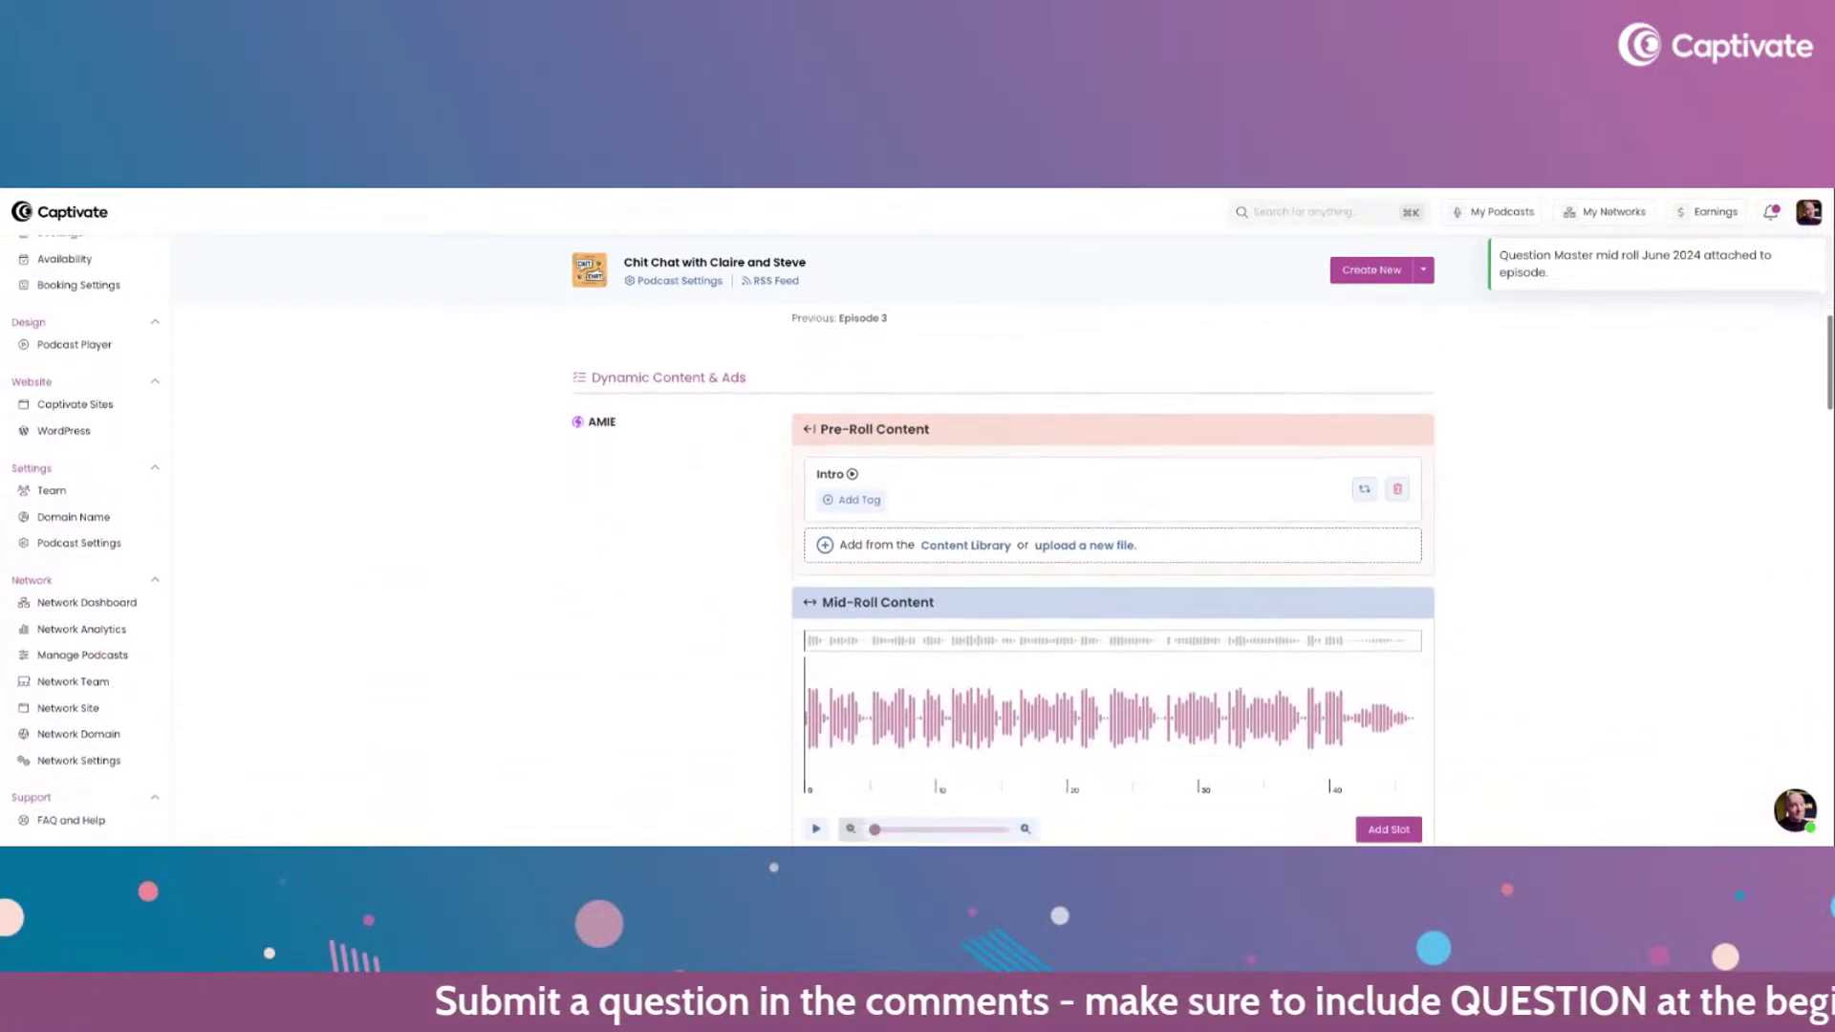
{"action": "scroll", "coordinate": [675, 491], "scroll_direction": "down", "scroll_amount": 2}
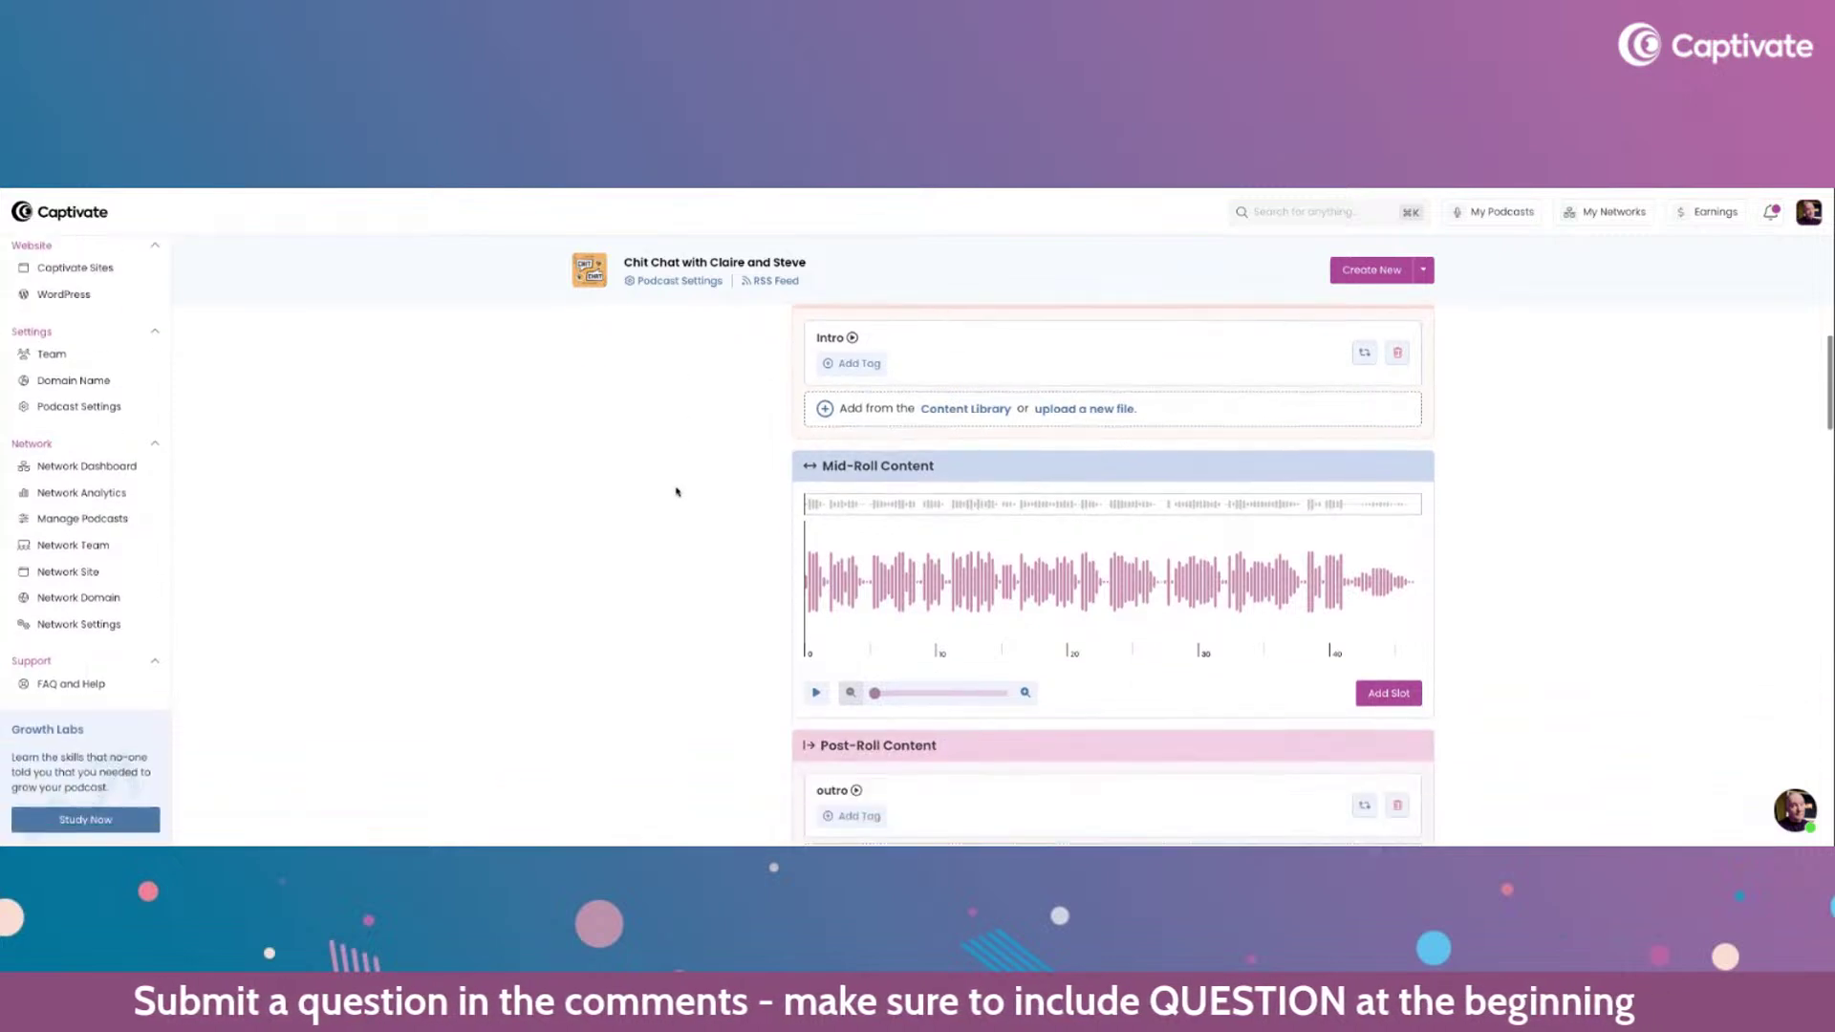
- Examine the pre-roll, mid-roll and post-roll content sections of the new episode
{"action": "scroll", "coordinate": [676, 495], "scroll_direction": "down", "scroll_amount": 1}
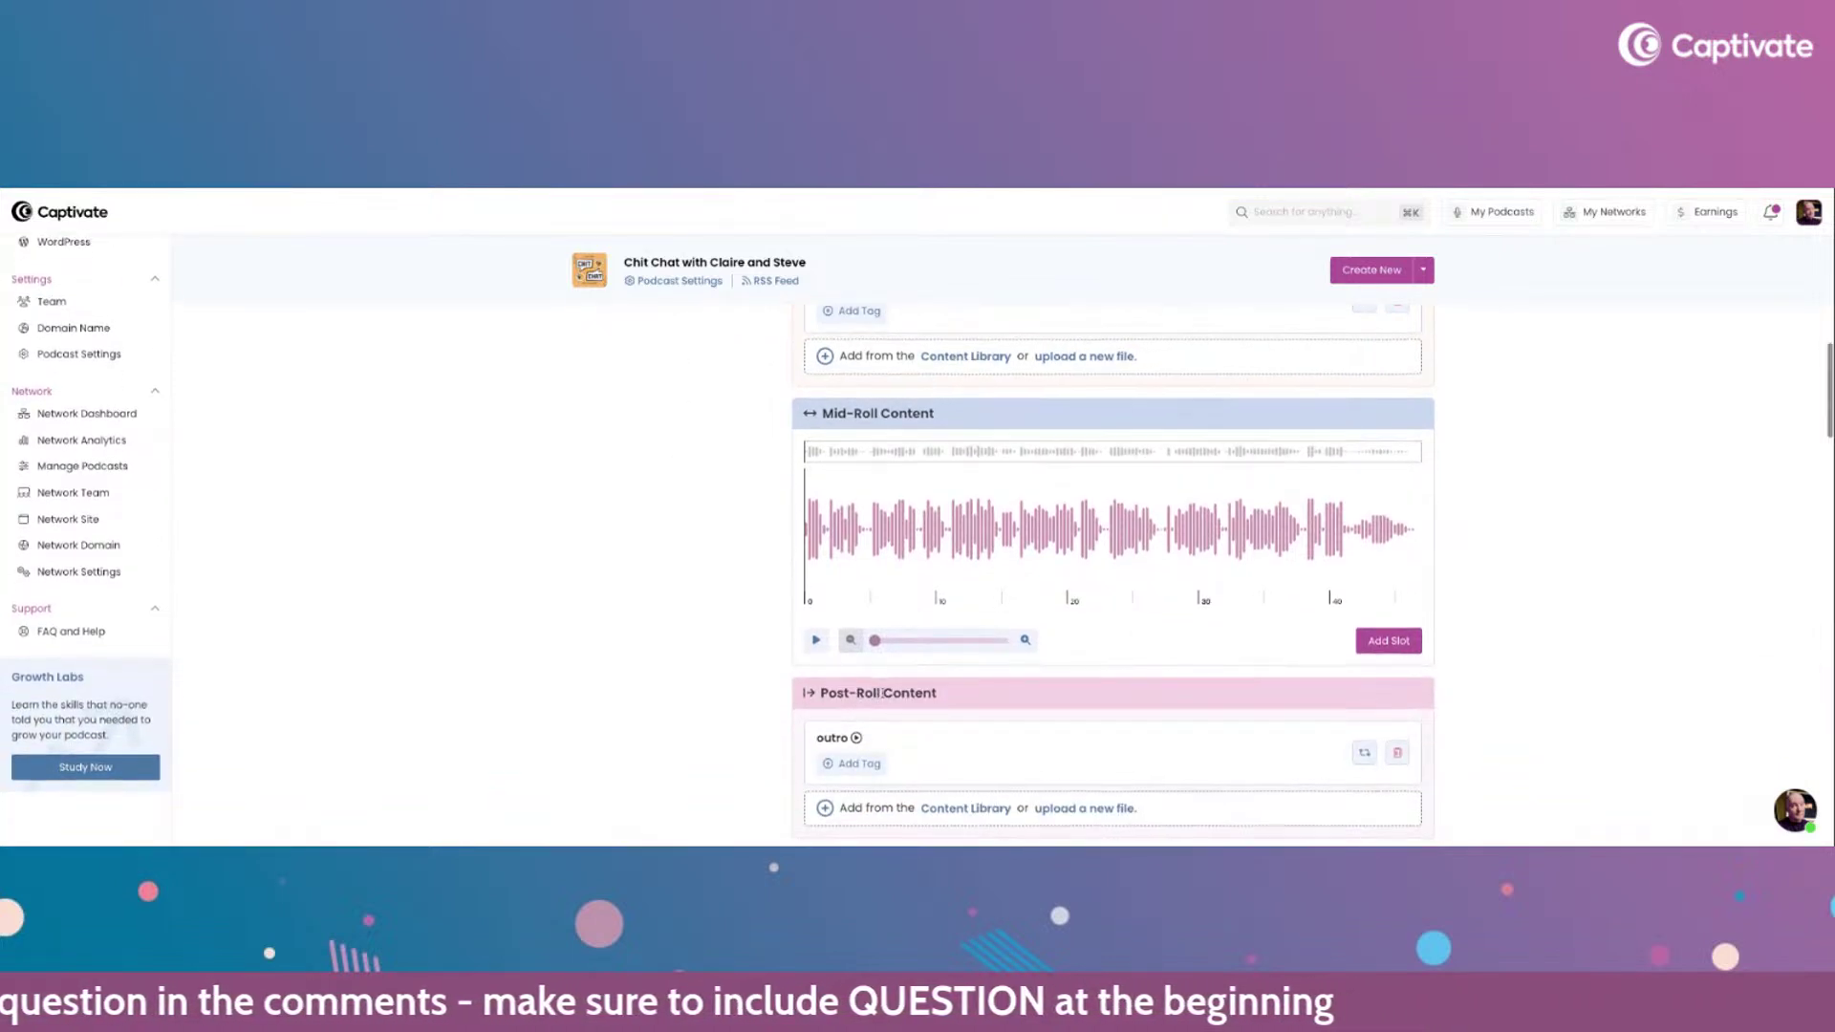
{"action": "scroll", "coordinate": [647, 621], "scroll_direction": "up", "scroll_amount": 1}
{"action": "scroll", "coordinate": [636, 616], "scroll_direction": "up", "scroll_amount": 1}
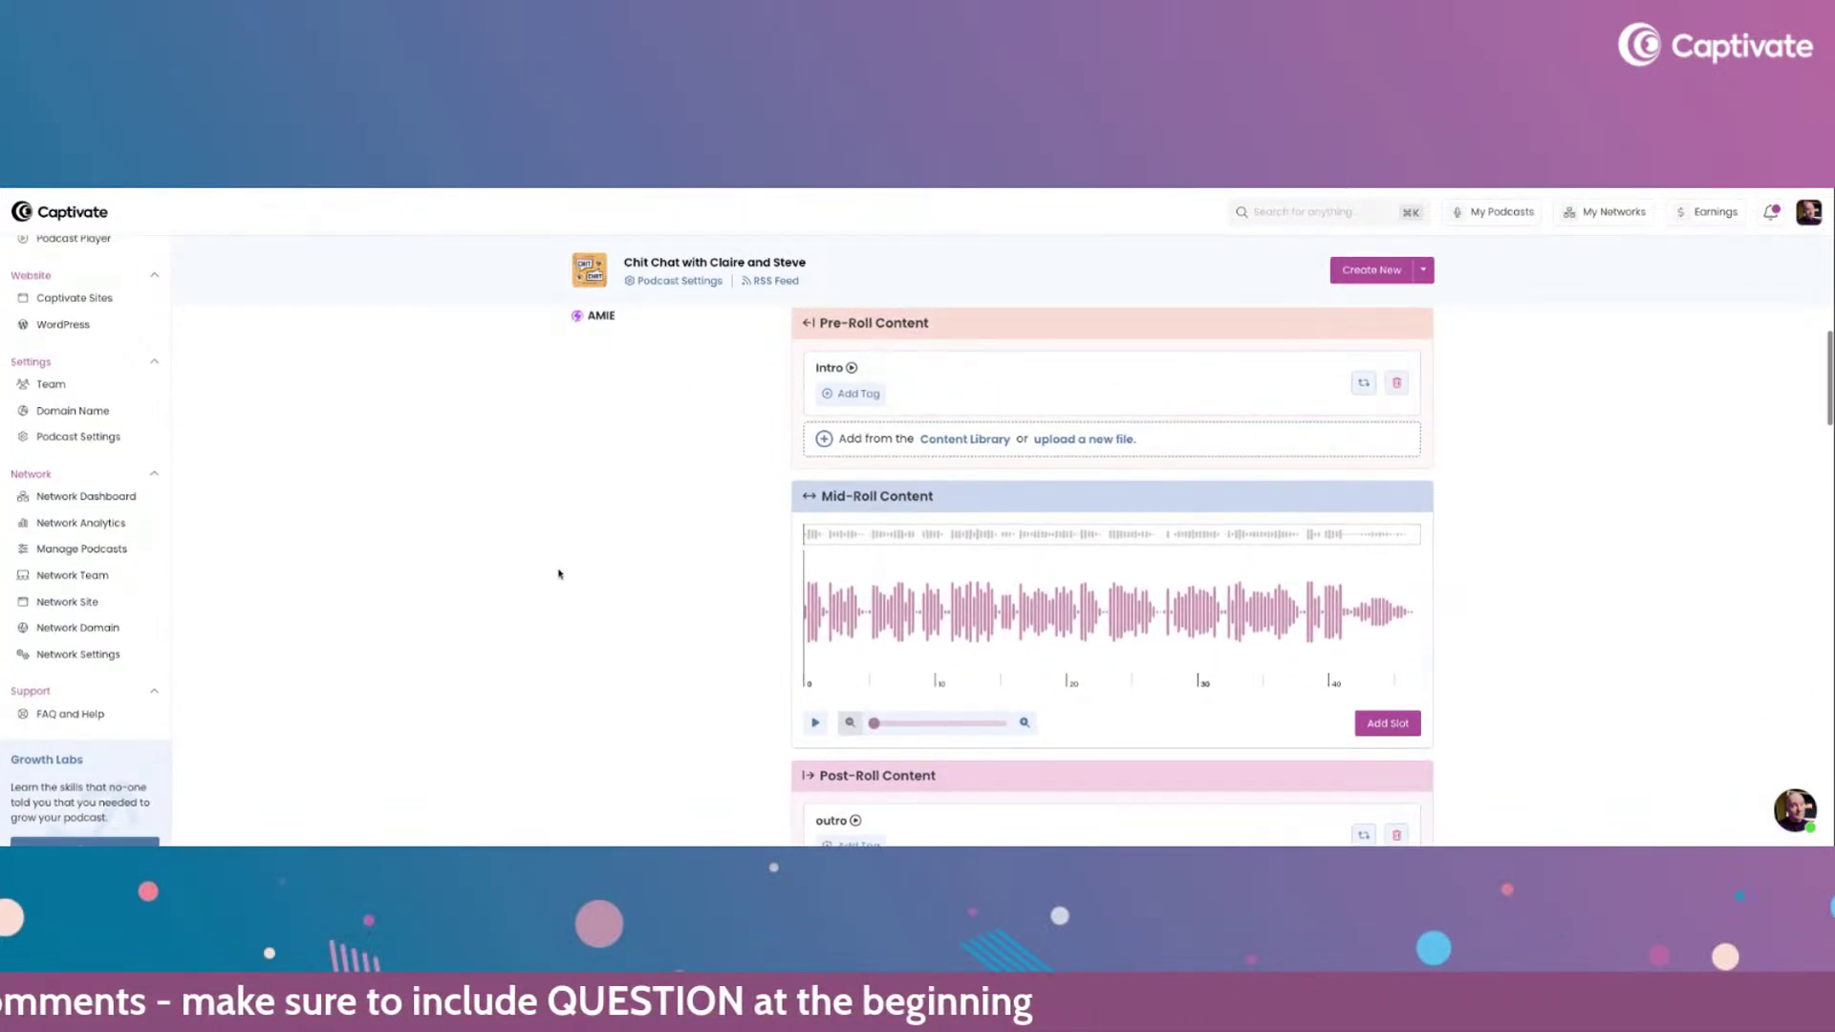
{"action": "scroll", "coordinate": [701, 421], "scroll_direction": "up", "scroll_amount": 1}
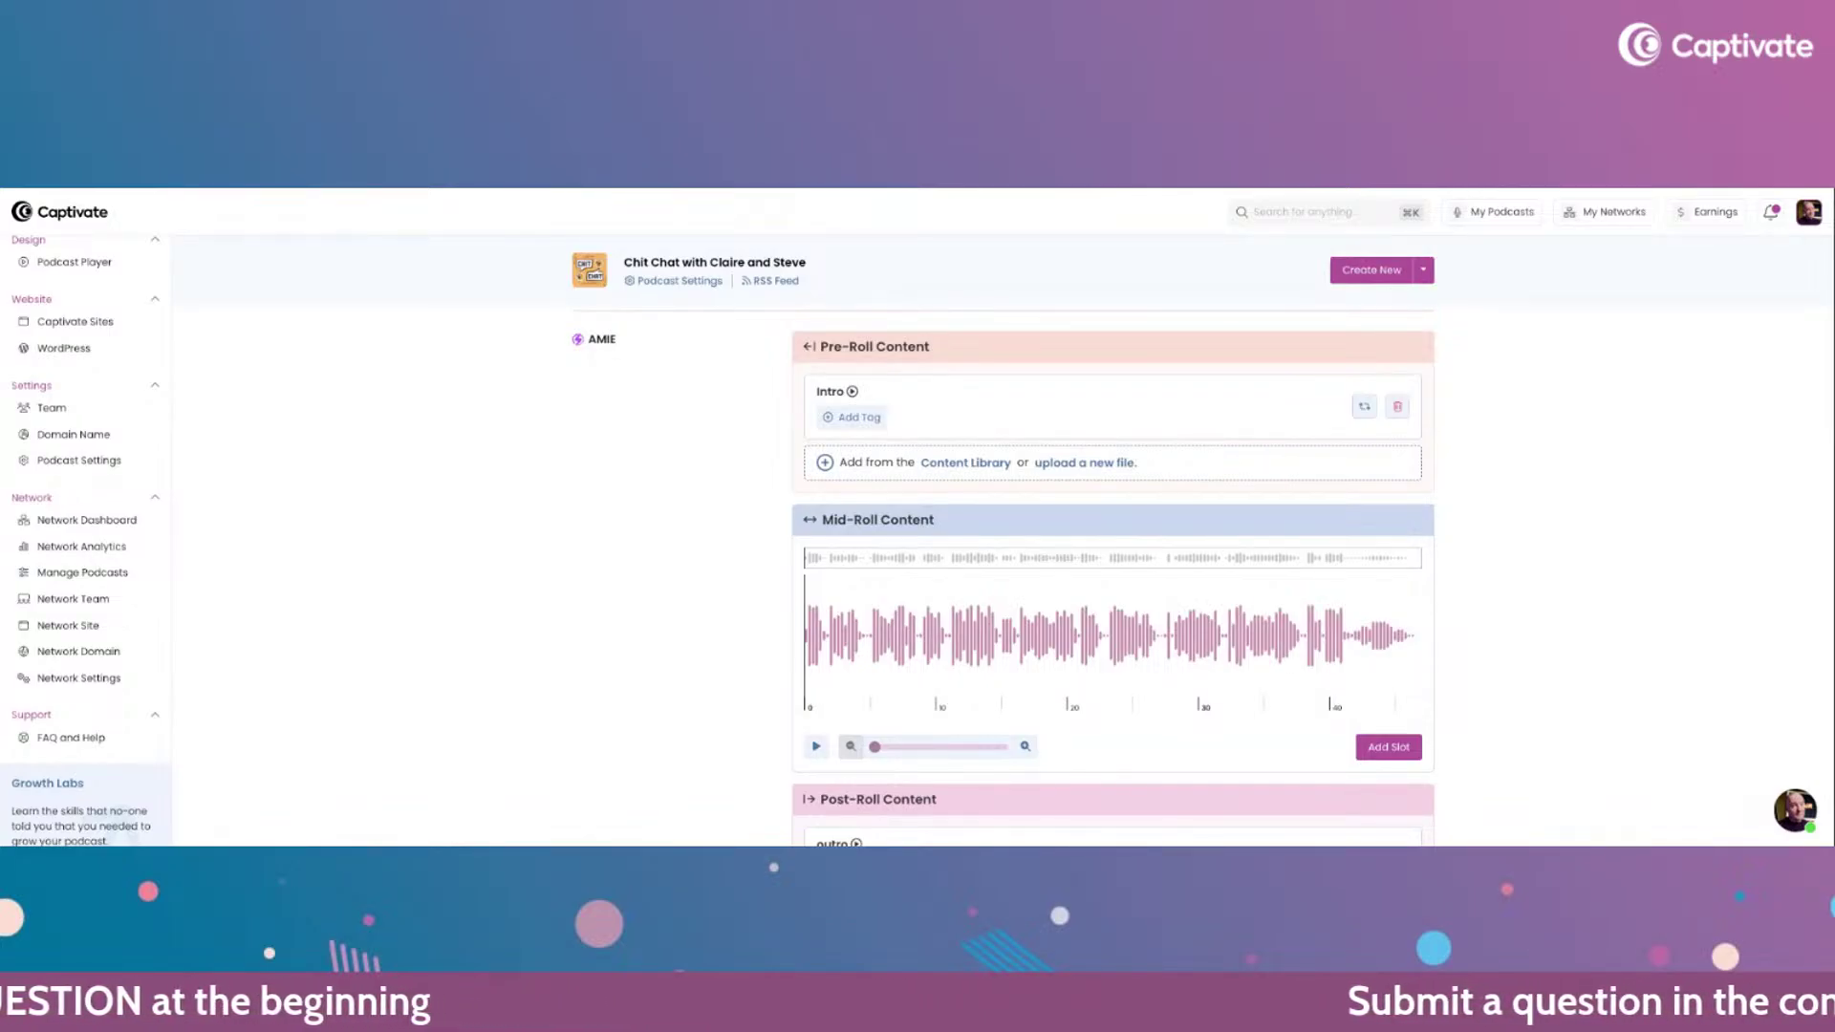
{"action": "scroll", "coordinate": [1113, 574], "scroll_direction": "down", "scroll_amount": 2}
{"action": "scroll", "coordinate": [1113, 574], "scroll_direction": "up", "scroll_amount": 2}
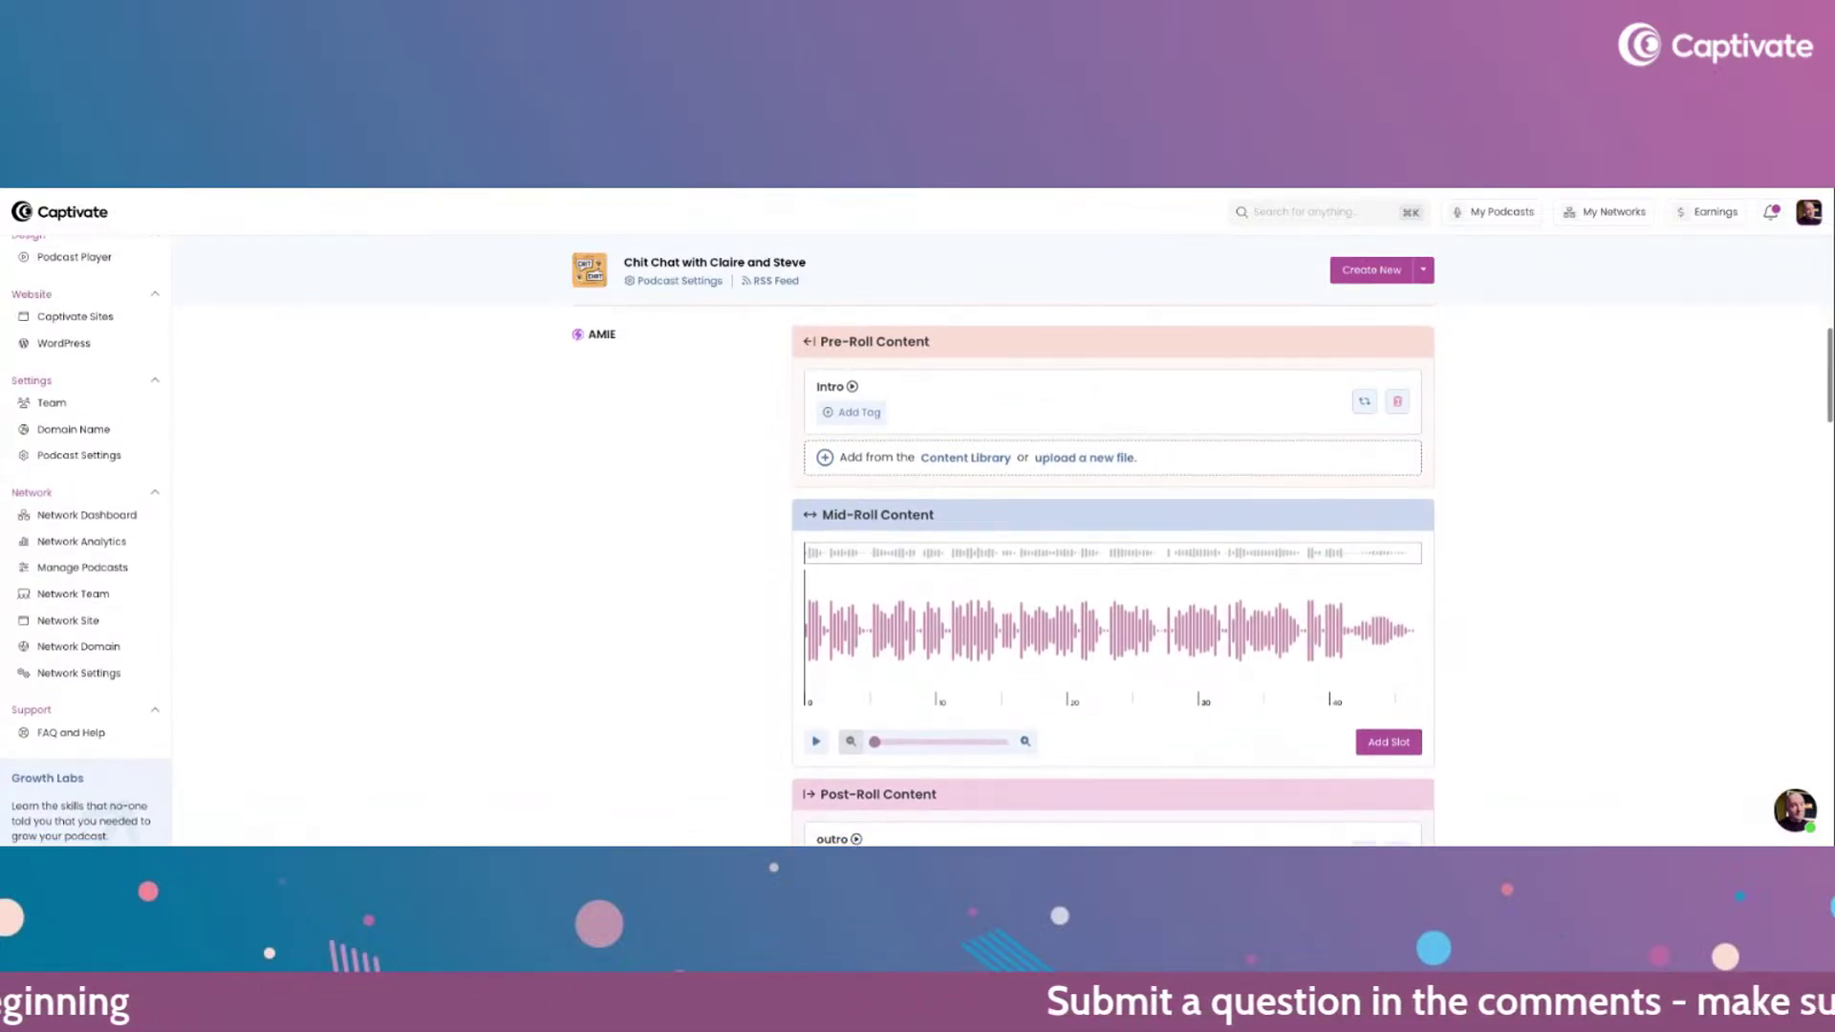
{"action": "scroll", "coordinate": [1112, 573], "scroll_direction": "down", "scroll_amount": 2}
{"action": "scroll", "coordinate": [718, 548], "scroll_direction": "up", "scroll_amount": 1}
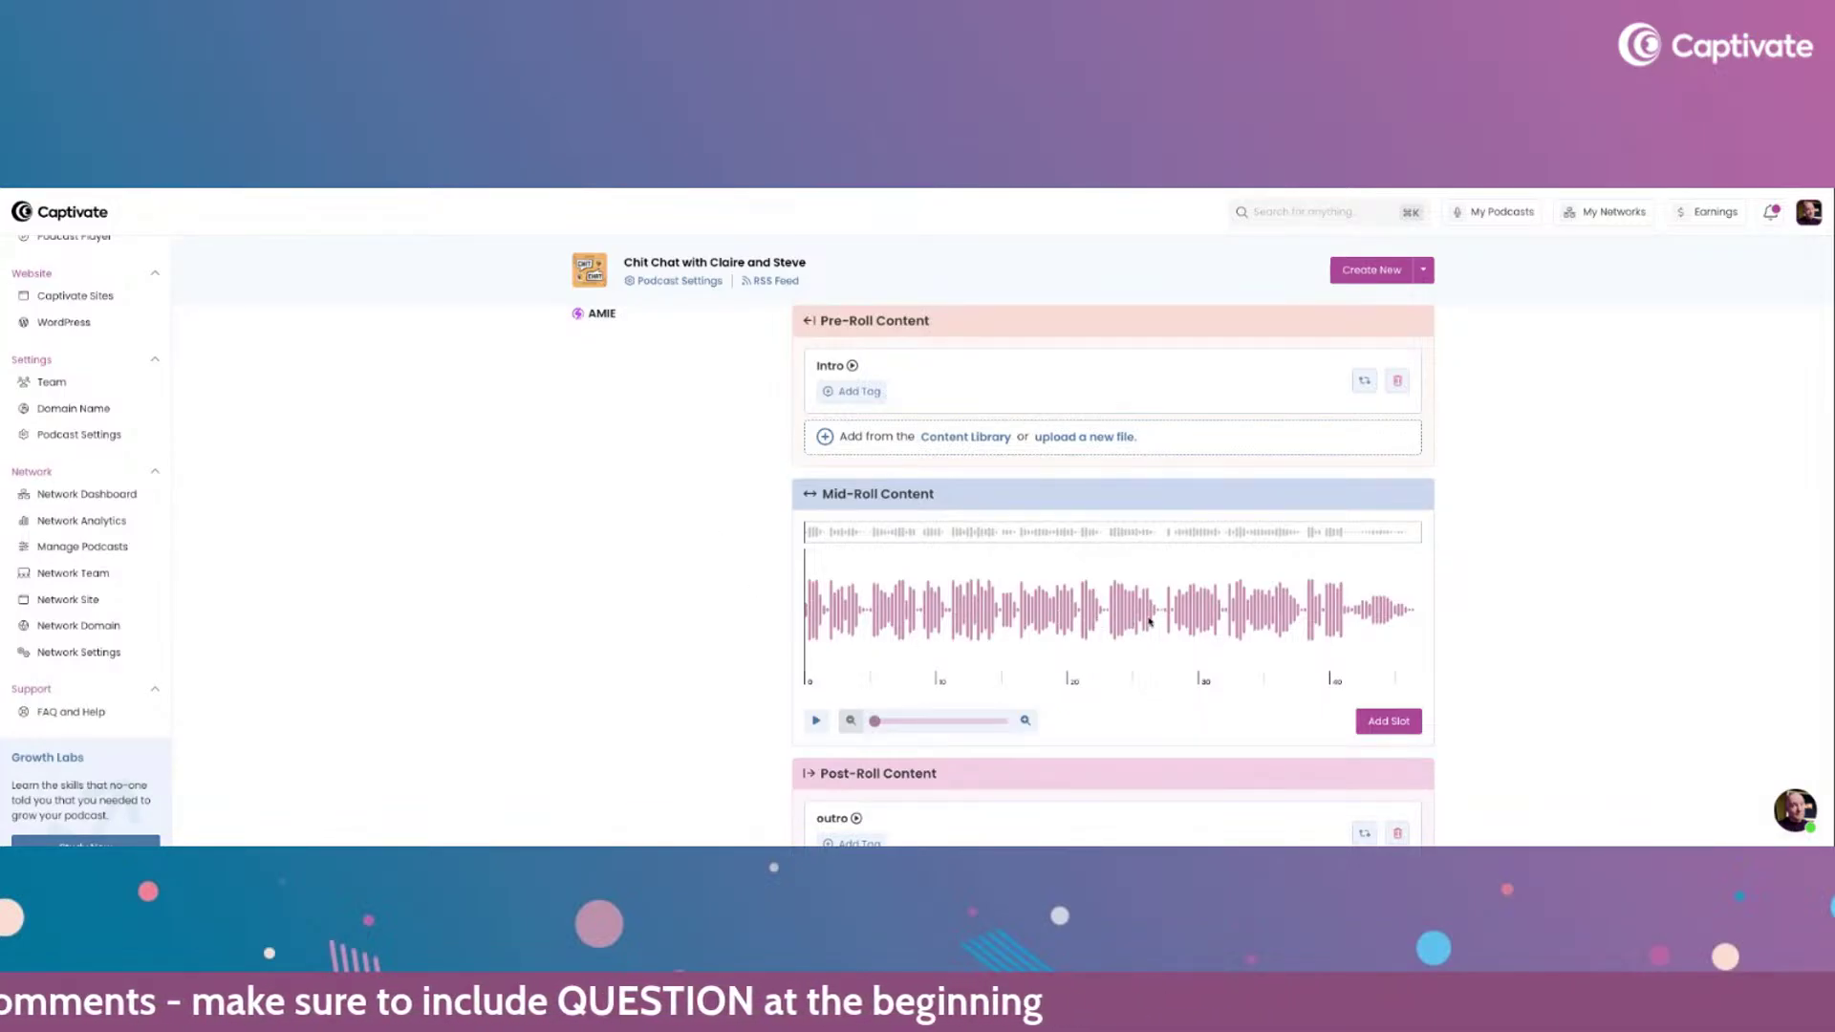
{"action": "scroll", "coordinate": [532, 591], "scroll_direction": "up", "scroll_amount": 1}
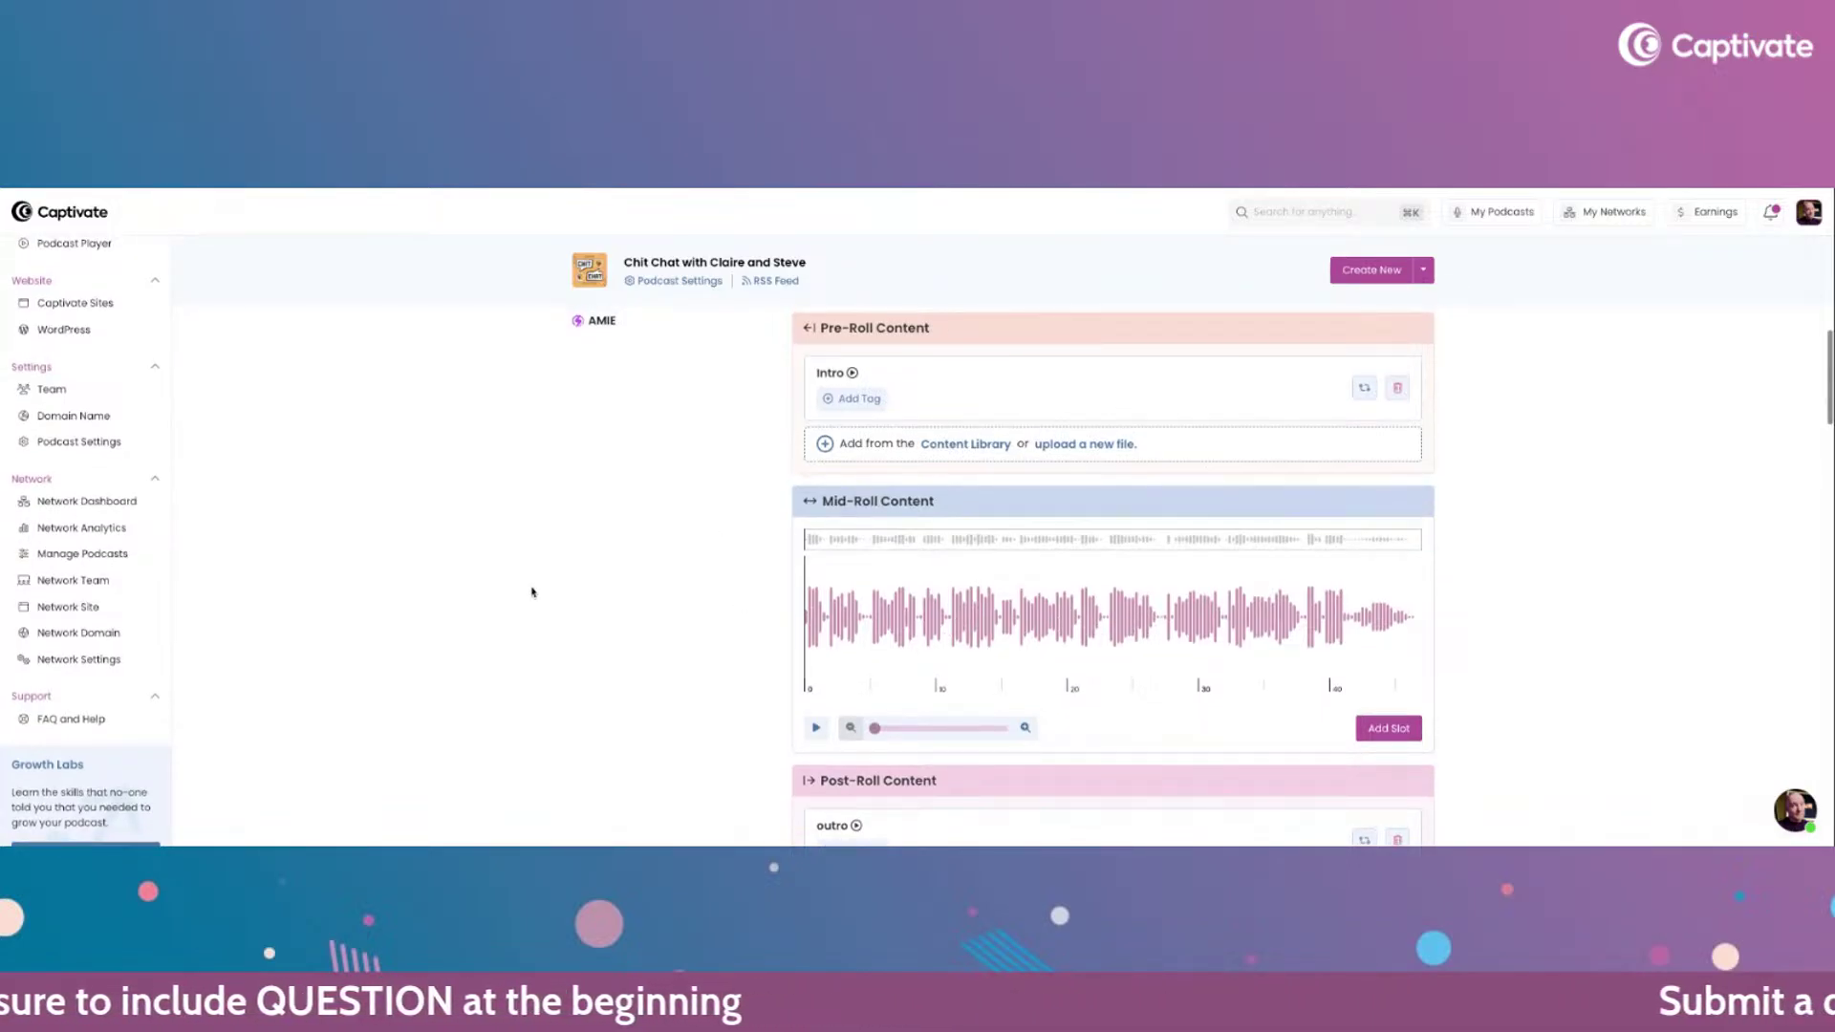
{"action": "scroll", "coordinate": [532, 592], "scroll_direction": "up", "scroll_amount": 10}
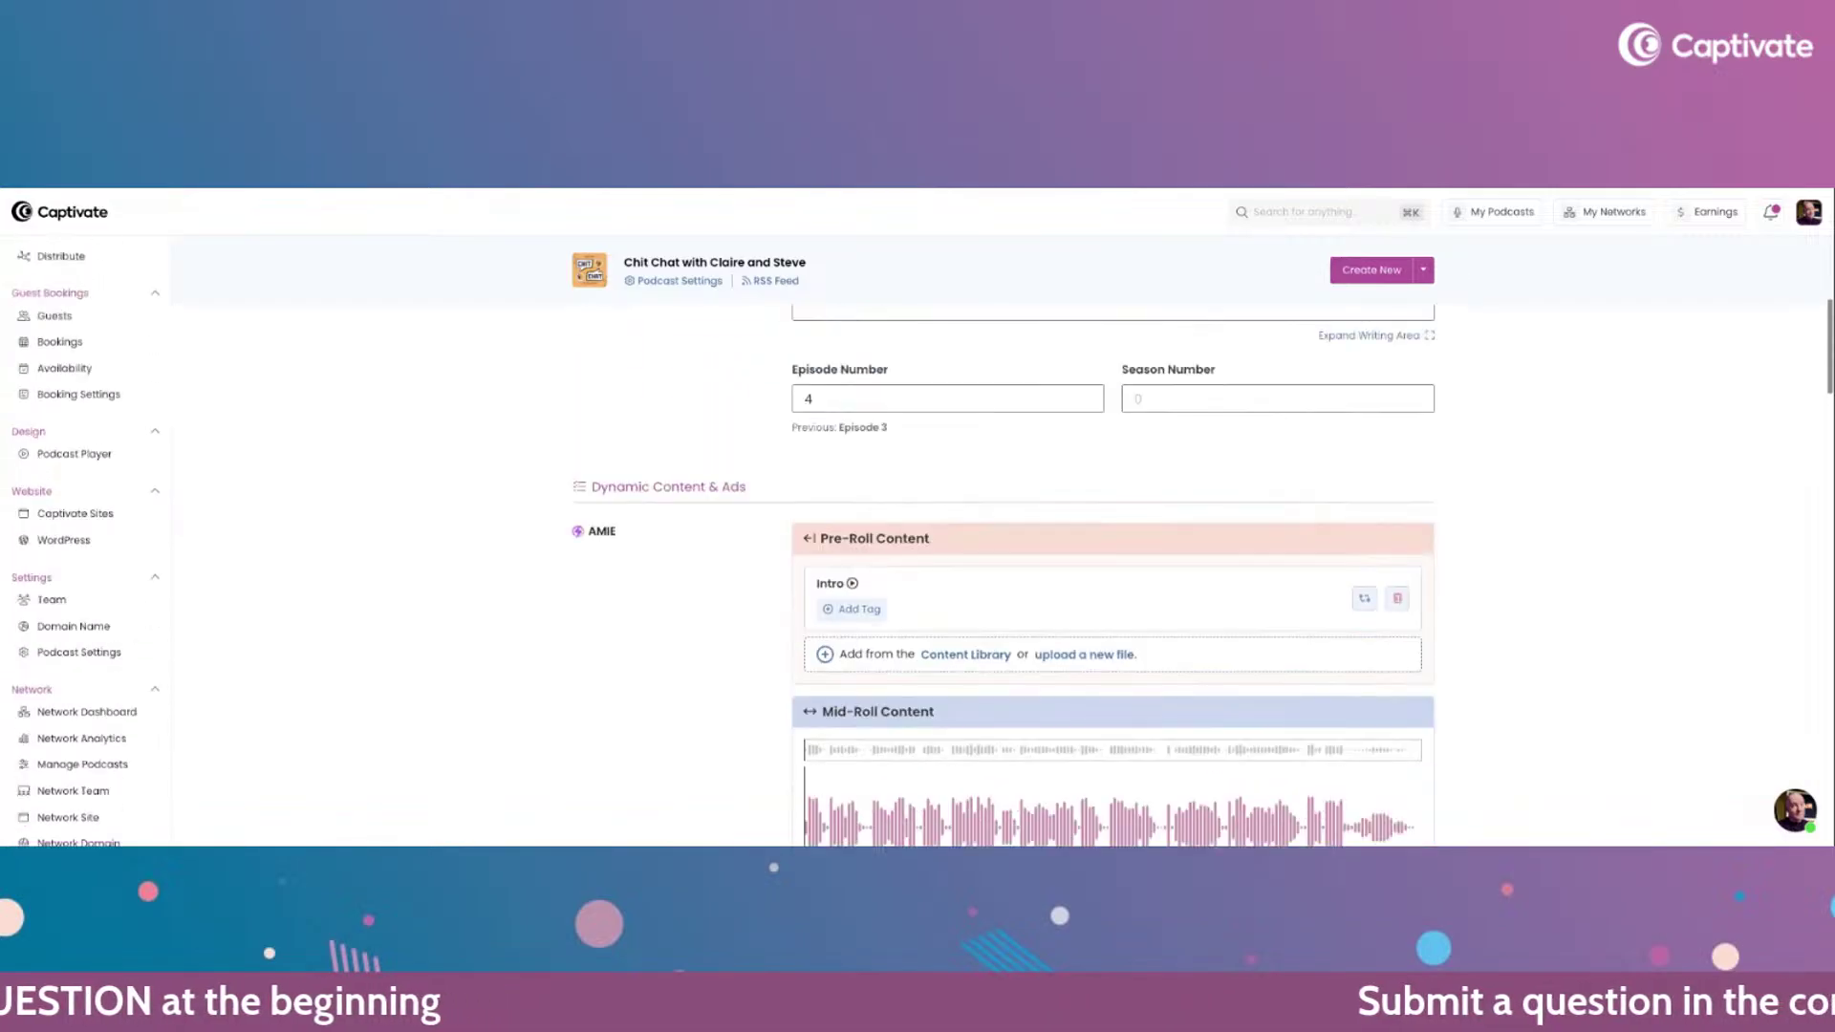
{"action": "scroll", "coordinate": [78, 349], "scroll_direction": "up", "scroll_amount": 3}
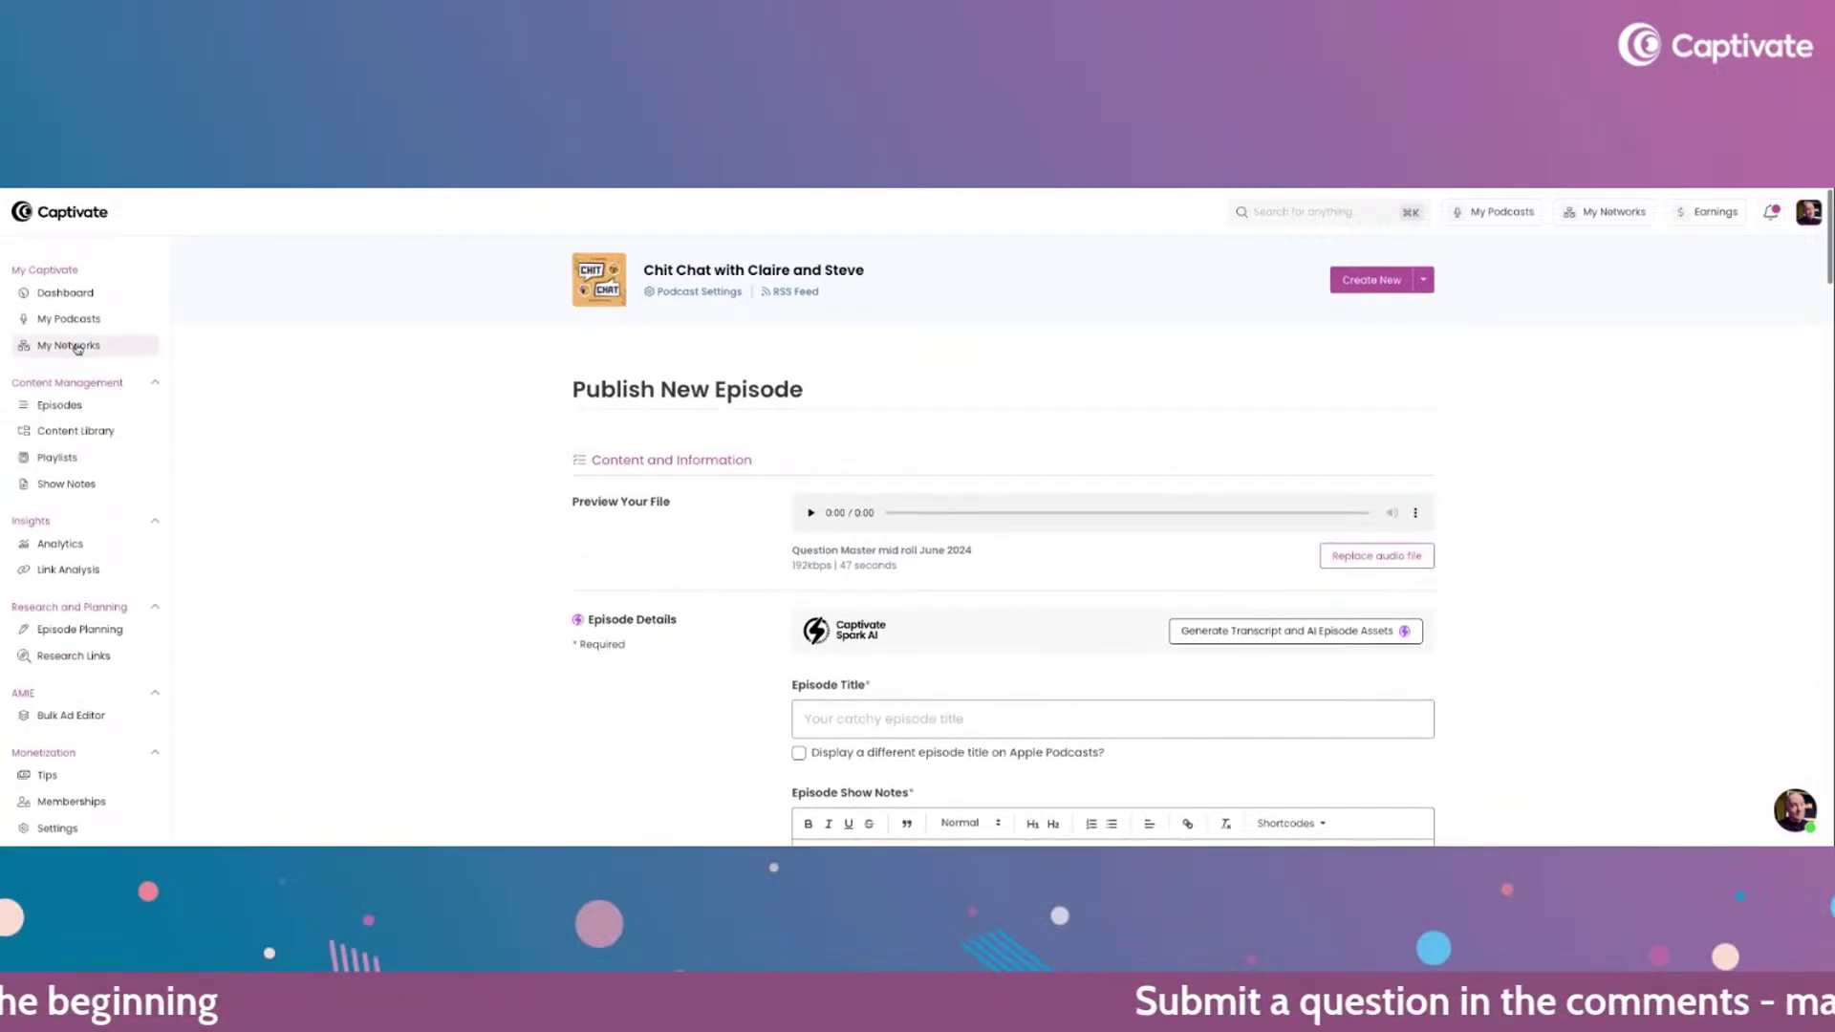
- Leave the new episode form and start another attribution link labelled "Share the show"
{"action": "left_click", "coordinate": [67, 277]}
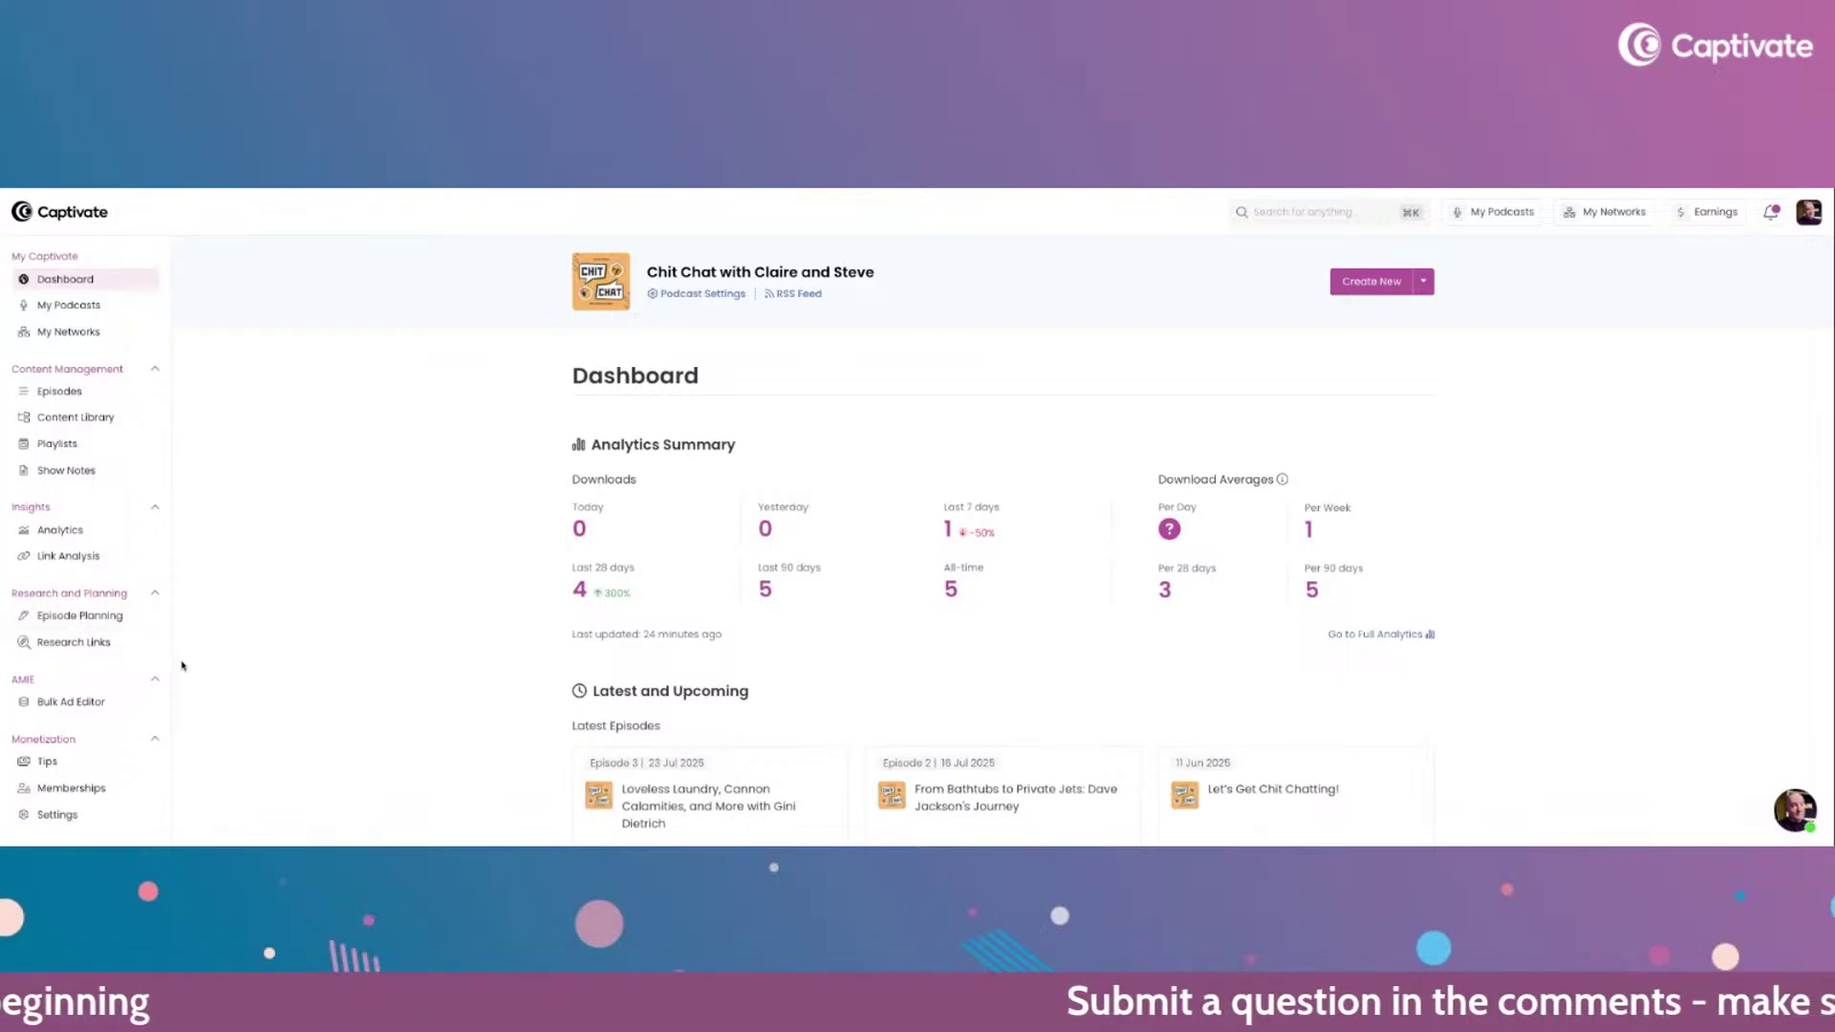
{"action": "scroll", "coordinate": [96, 669], "scroll_direction": "down", "scroll_amount": 5}
{"action": "left_click", "coordinate": [88, 741]}
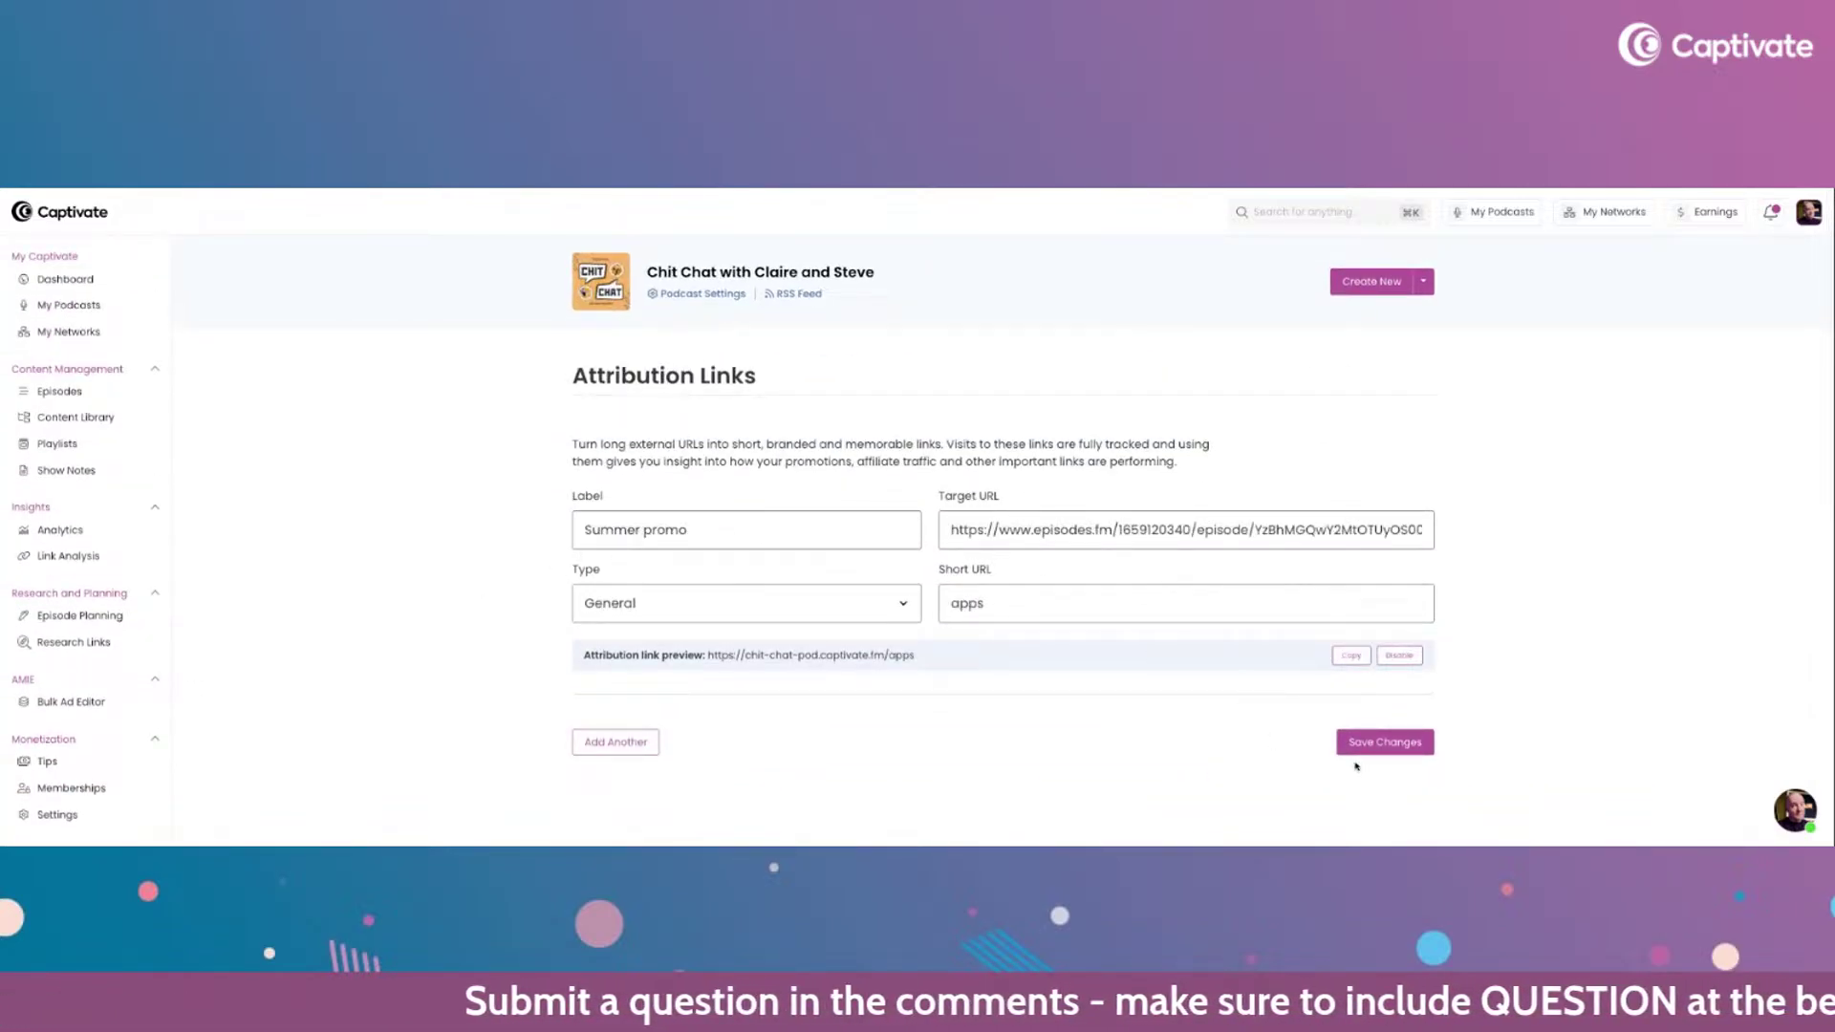
{"action": "left_click", "coordinate": [616, 741]}
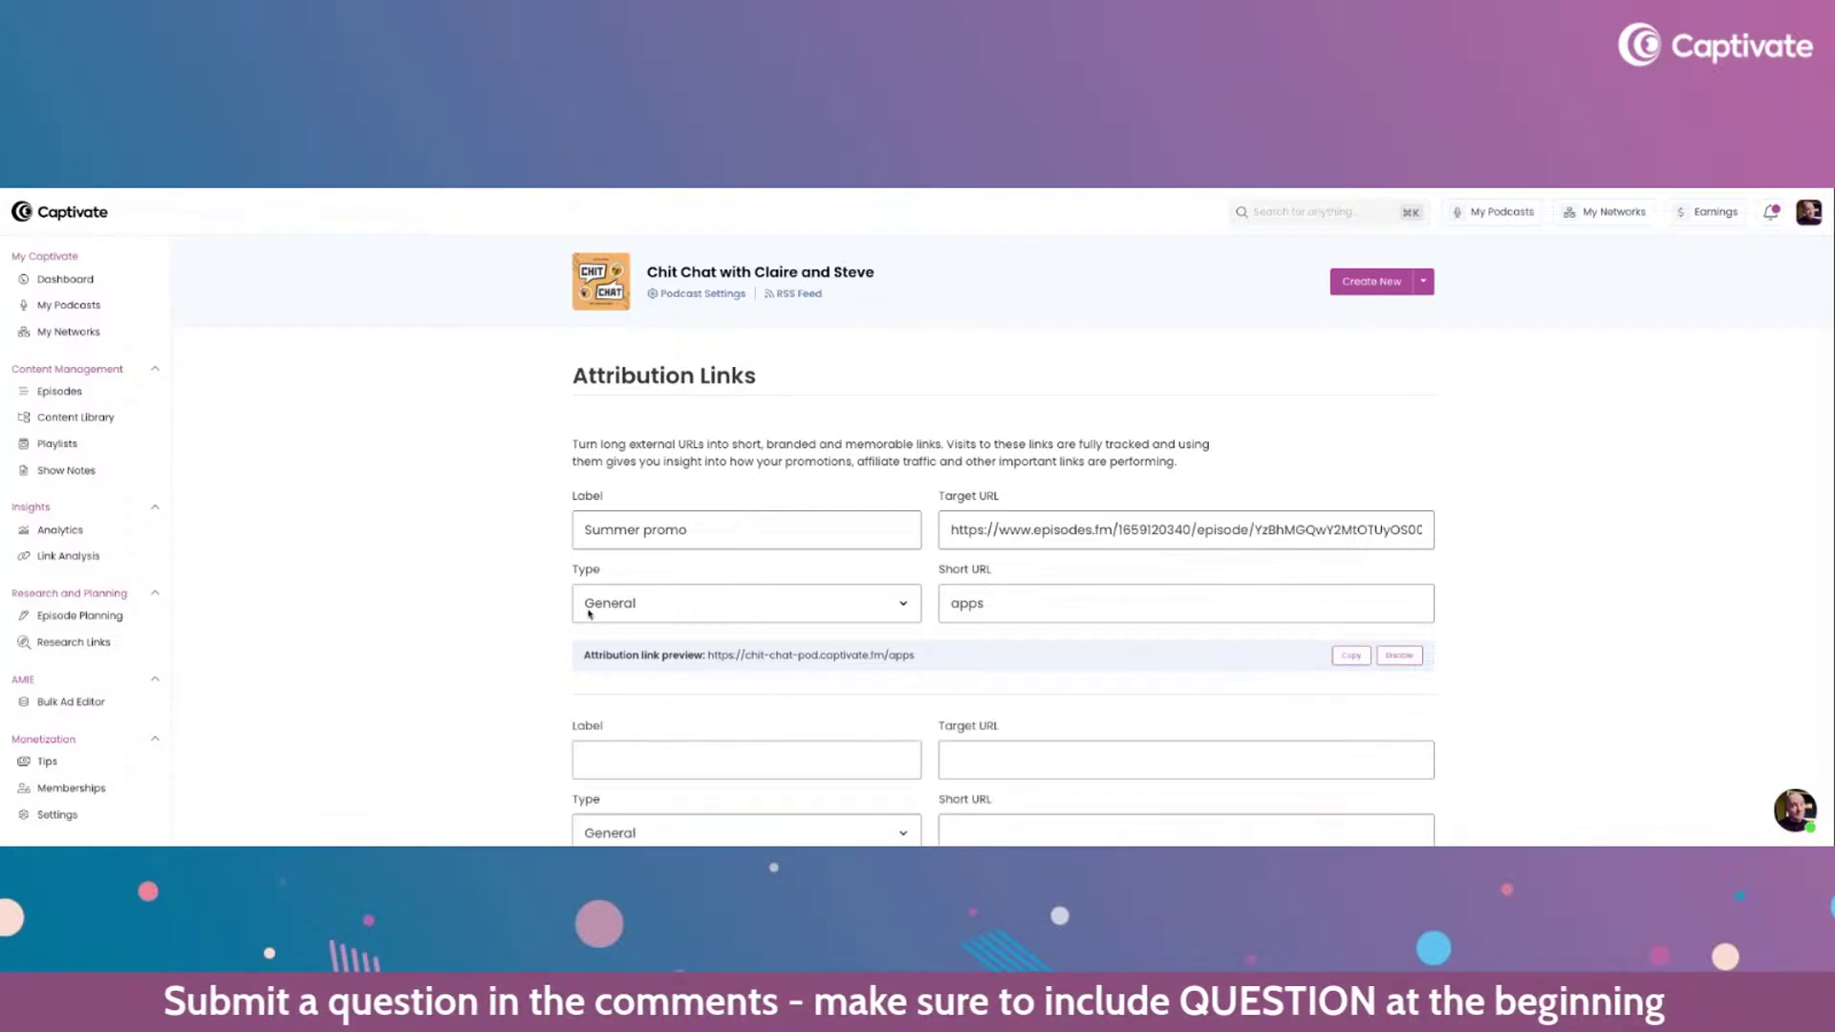
{"action": "left_click", "coordinate": [639, 643]}
{"action": "type", "text": "Share the show"}
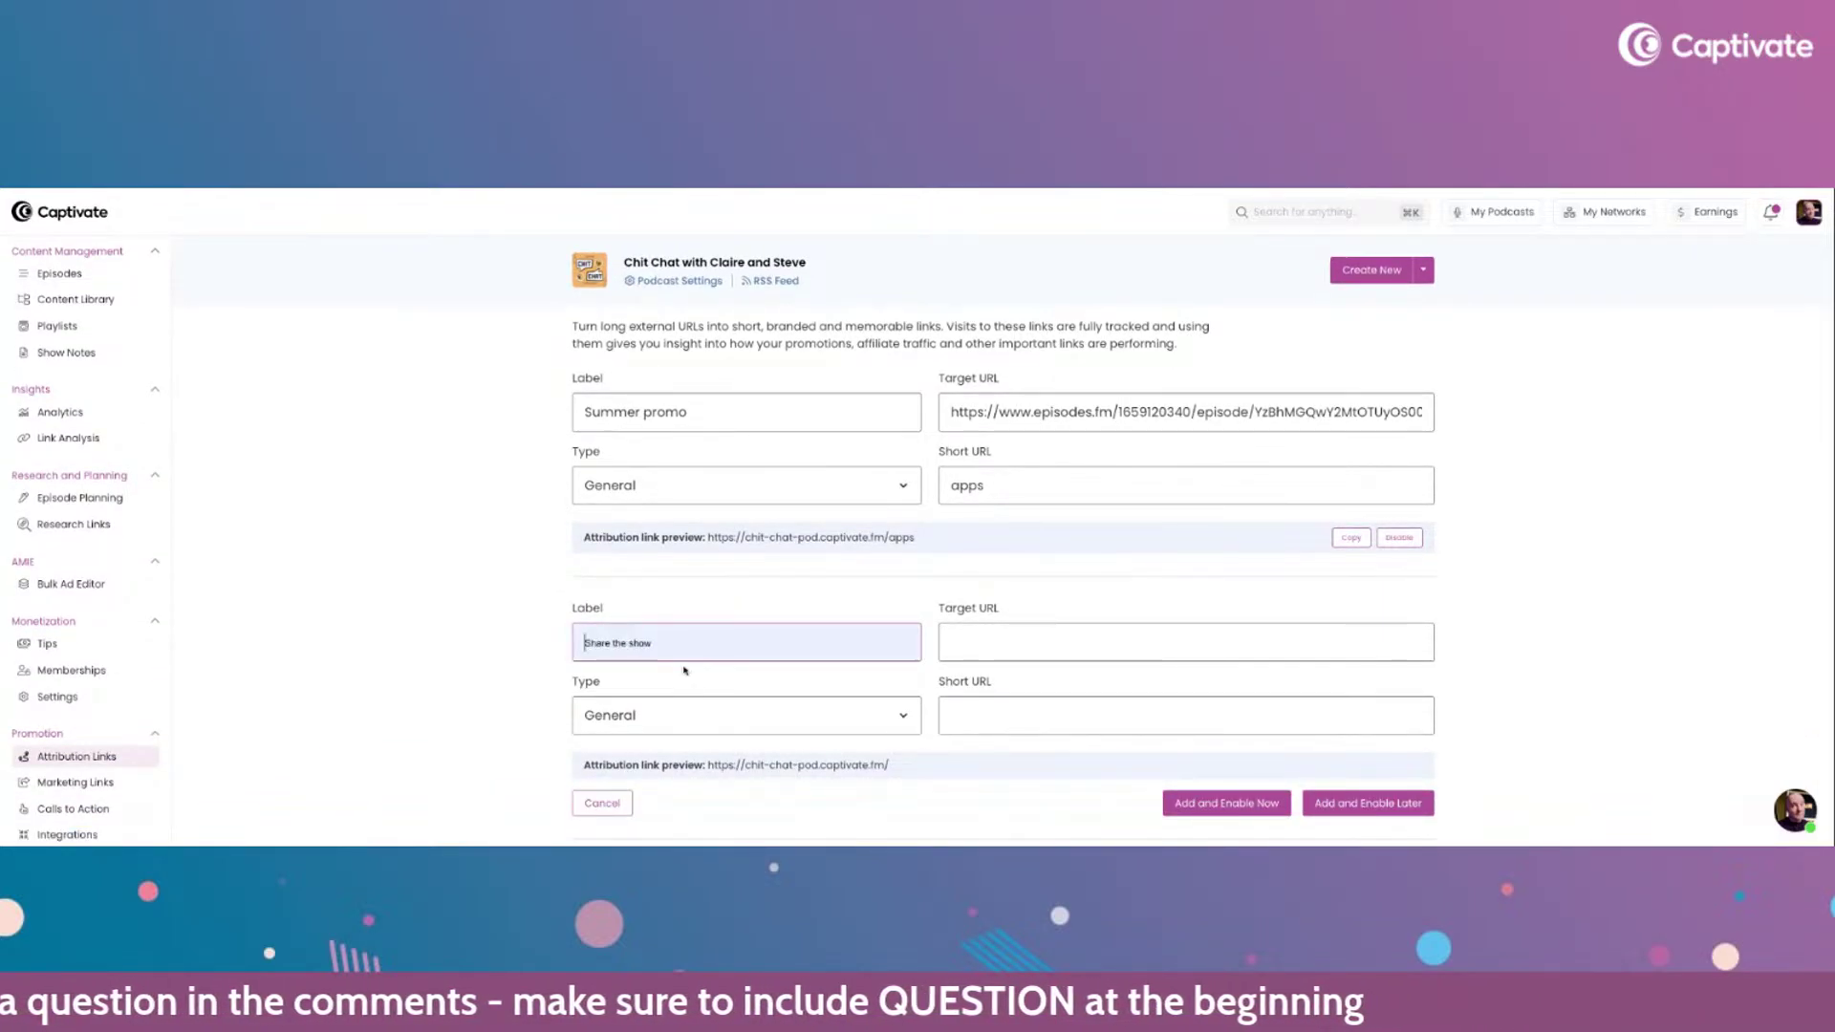
{"action": "left_click", "coordinate": [943, 650]}
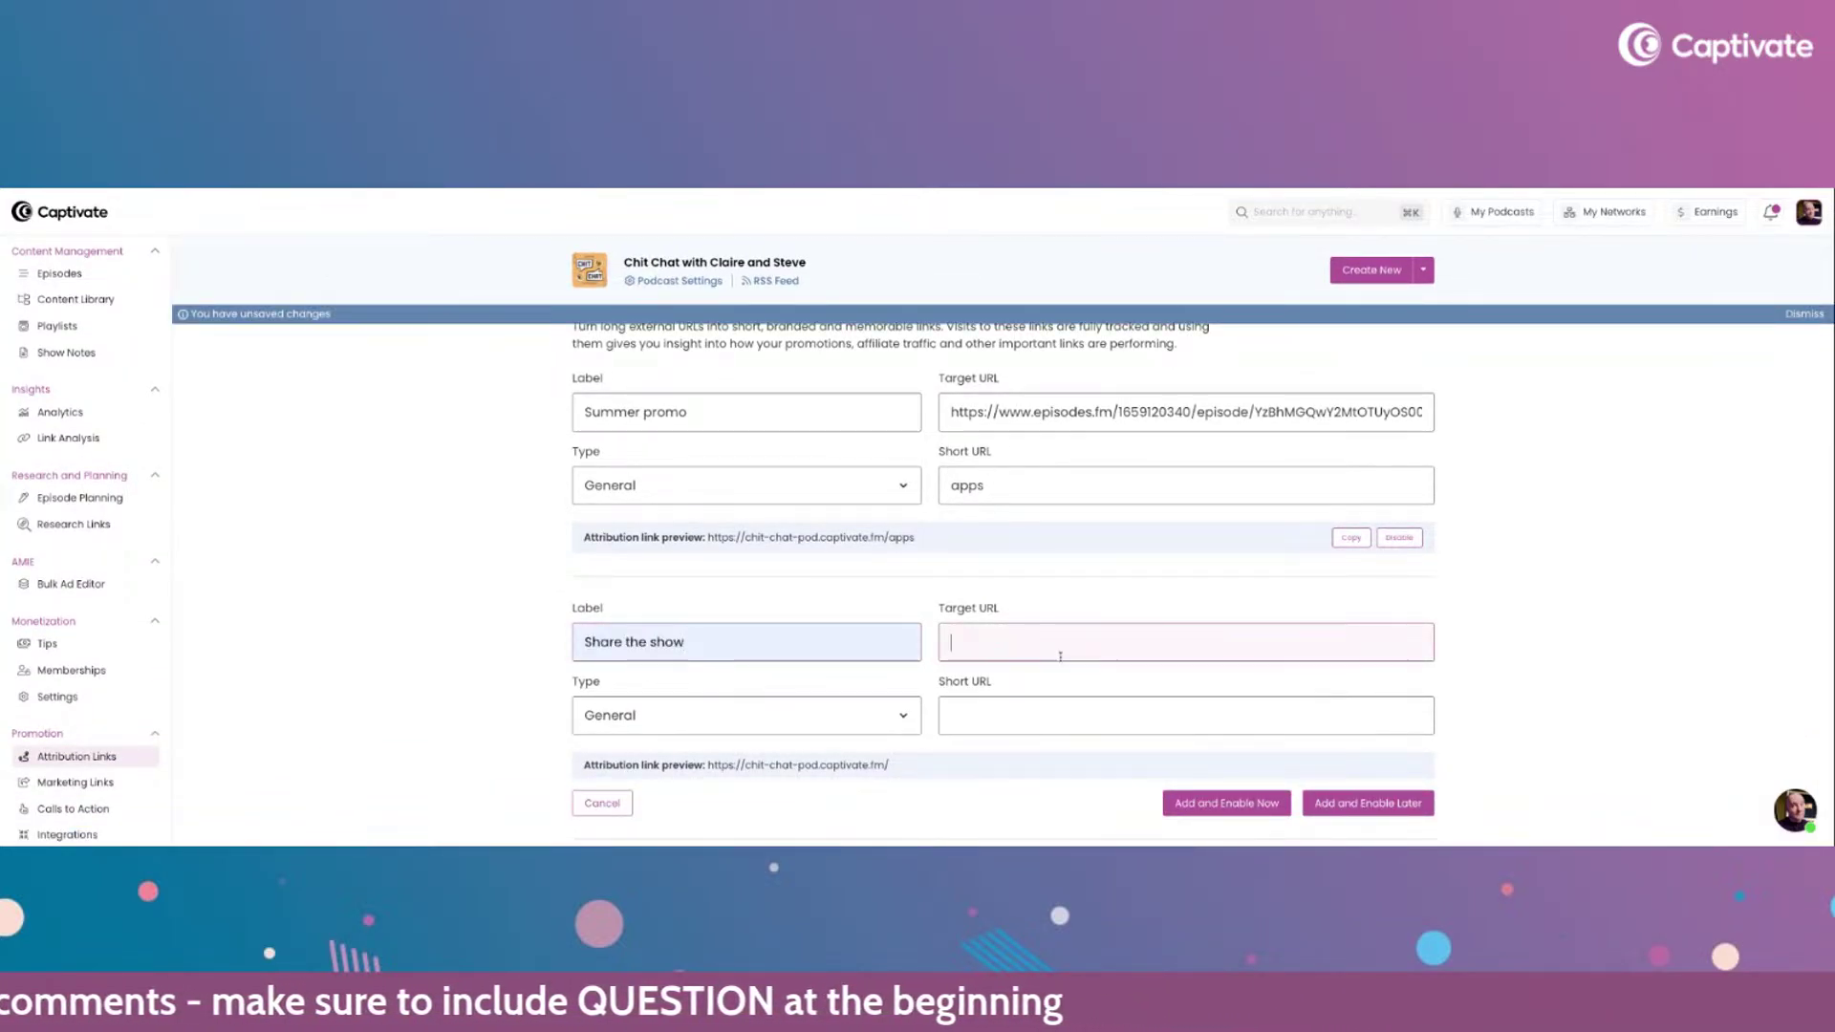
{"action": "type", "text": "https://fiverandomquestions.com/episode/dave-campbell"}
{"action": "key", "text": "ctrl+a"}
{"action": "type", "text": "https://oneminutepodcasttips.com/listen"}
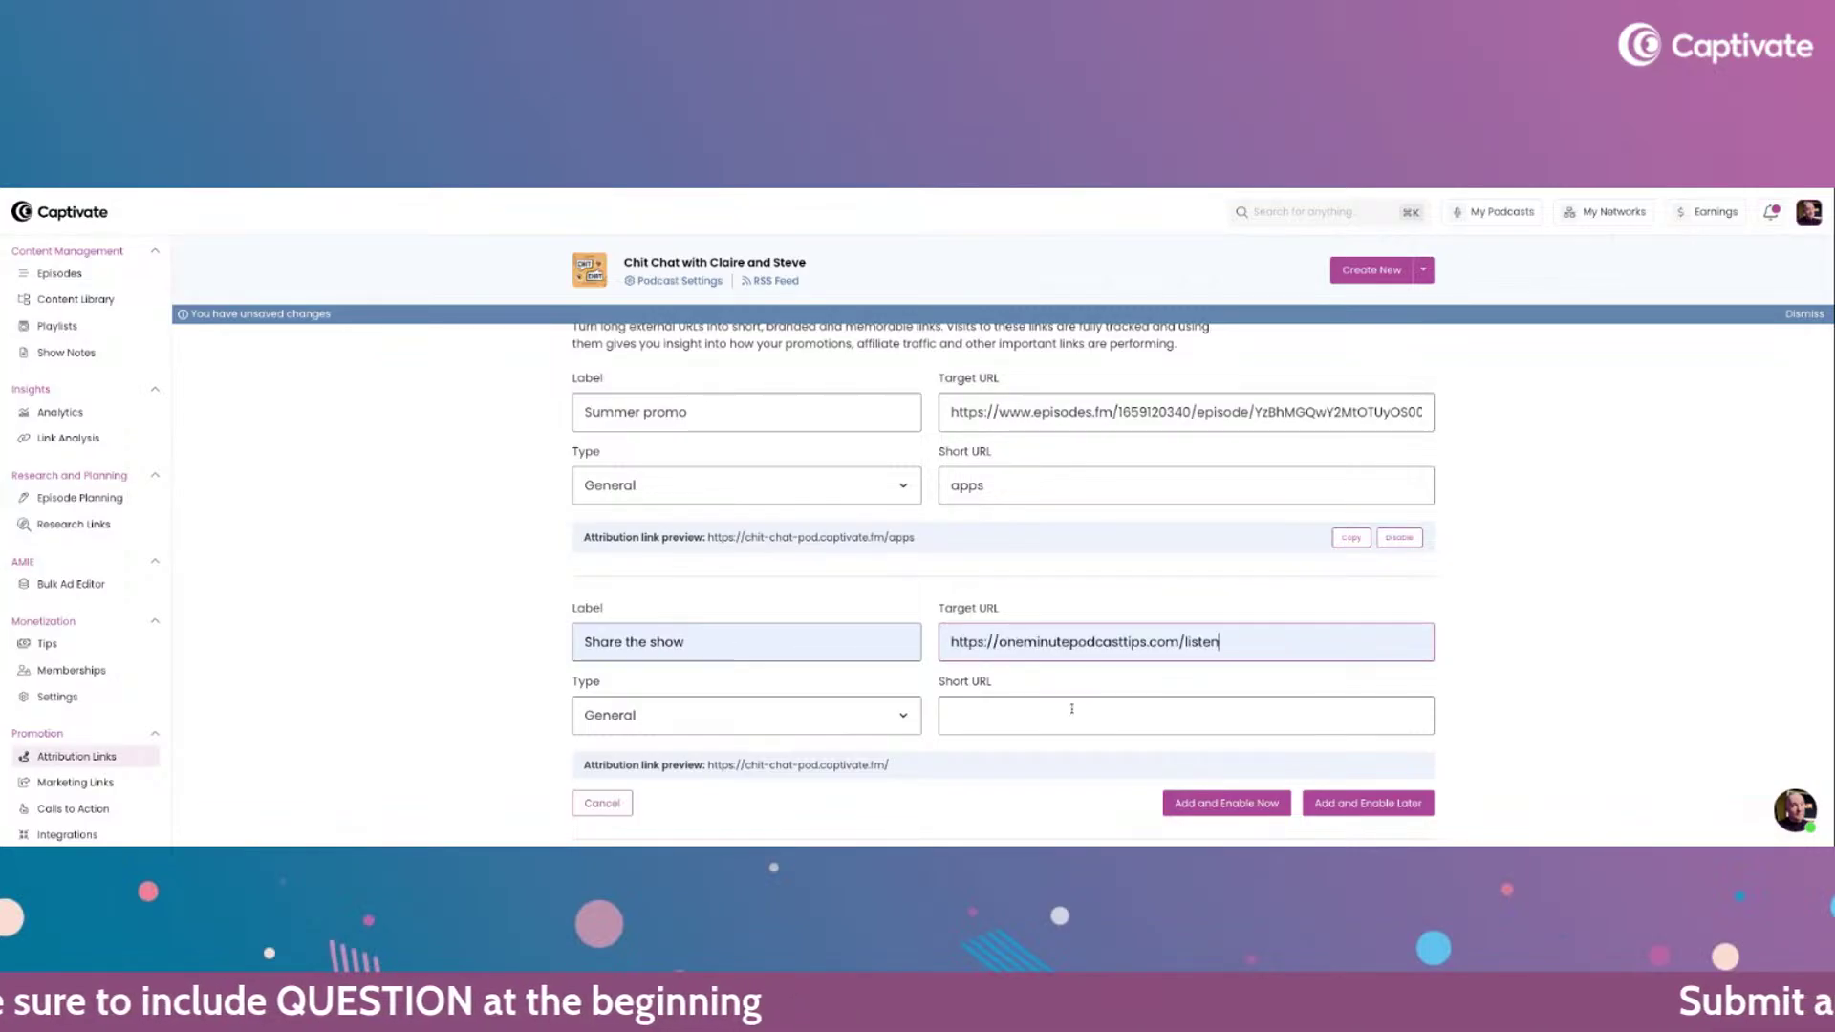
- Give the "Share the show" link the short URL "shareshow", add and enable it immediately, and save the attribution links
{"action": "scroll", "coordinate": [512, 650], "scroll_direction": "down", "scroll_amount": 1}
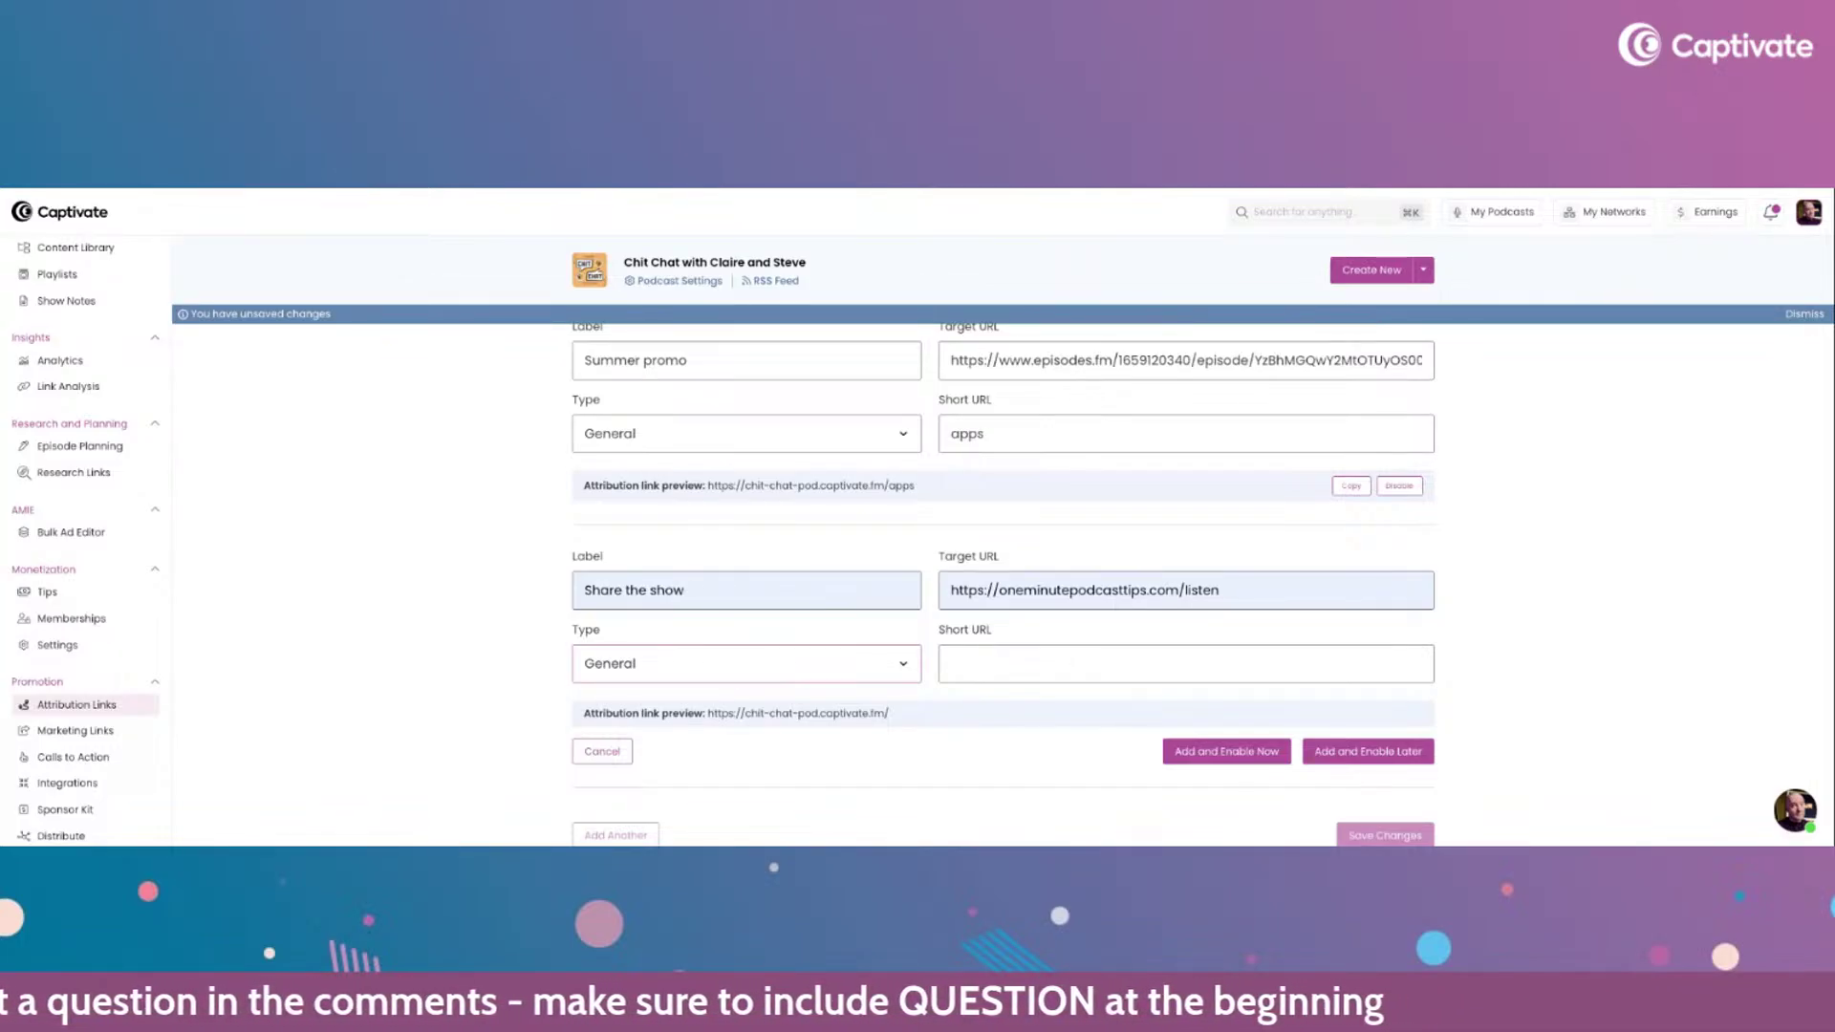
{"action": "left_click", "coordinate": [968, 656]}
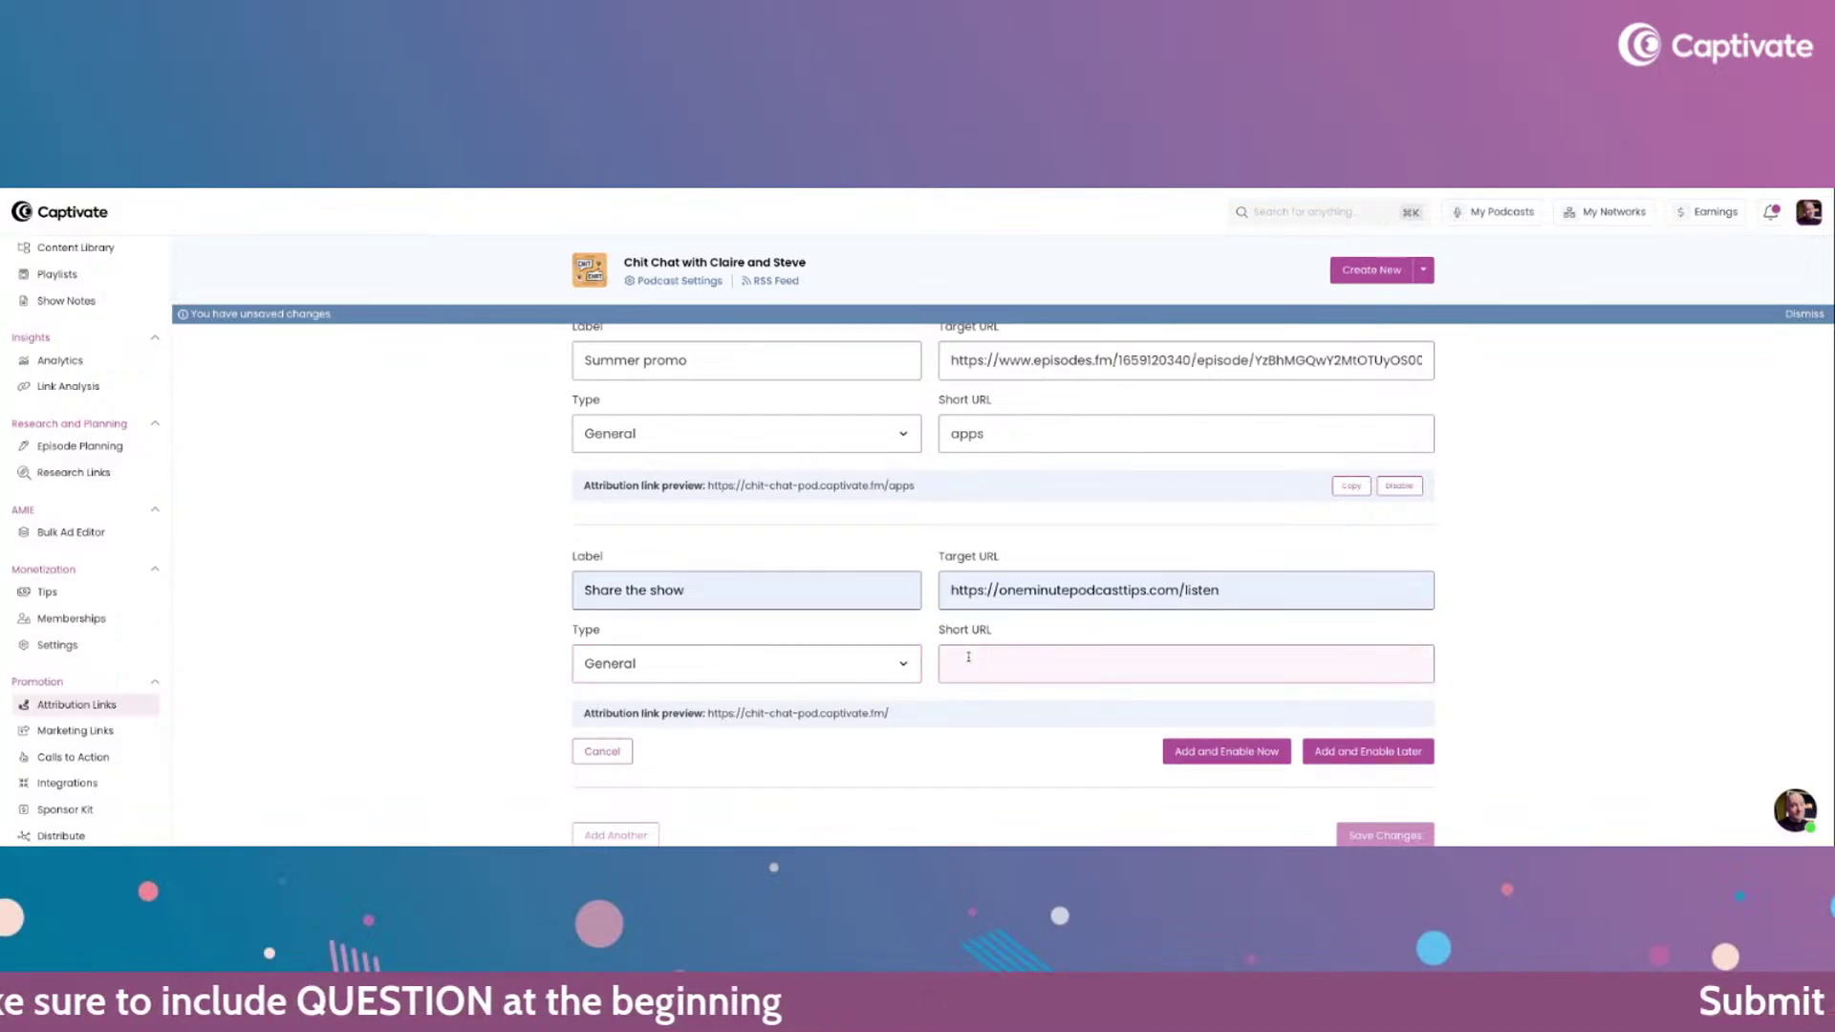
{"action": "type", "text": "shares"}
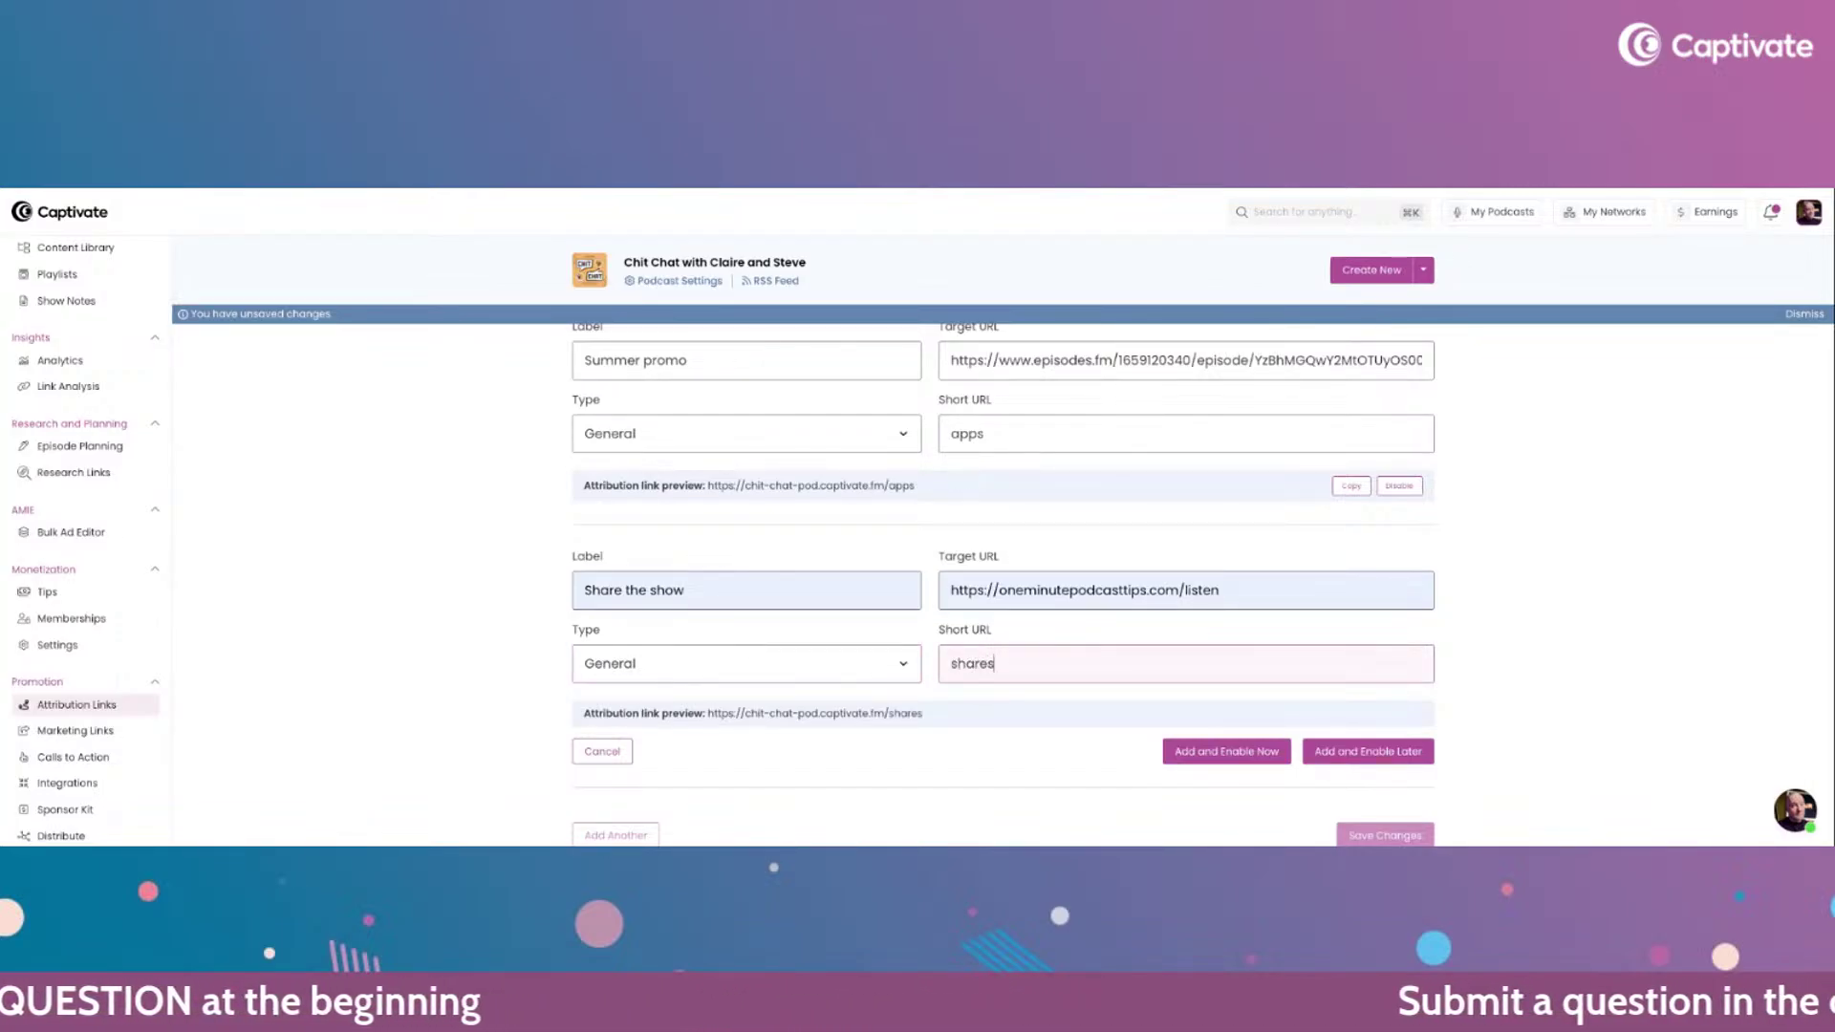
{"action": "type", "text": "how"}
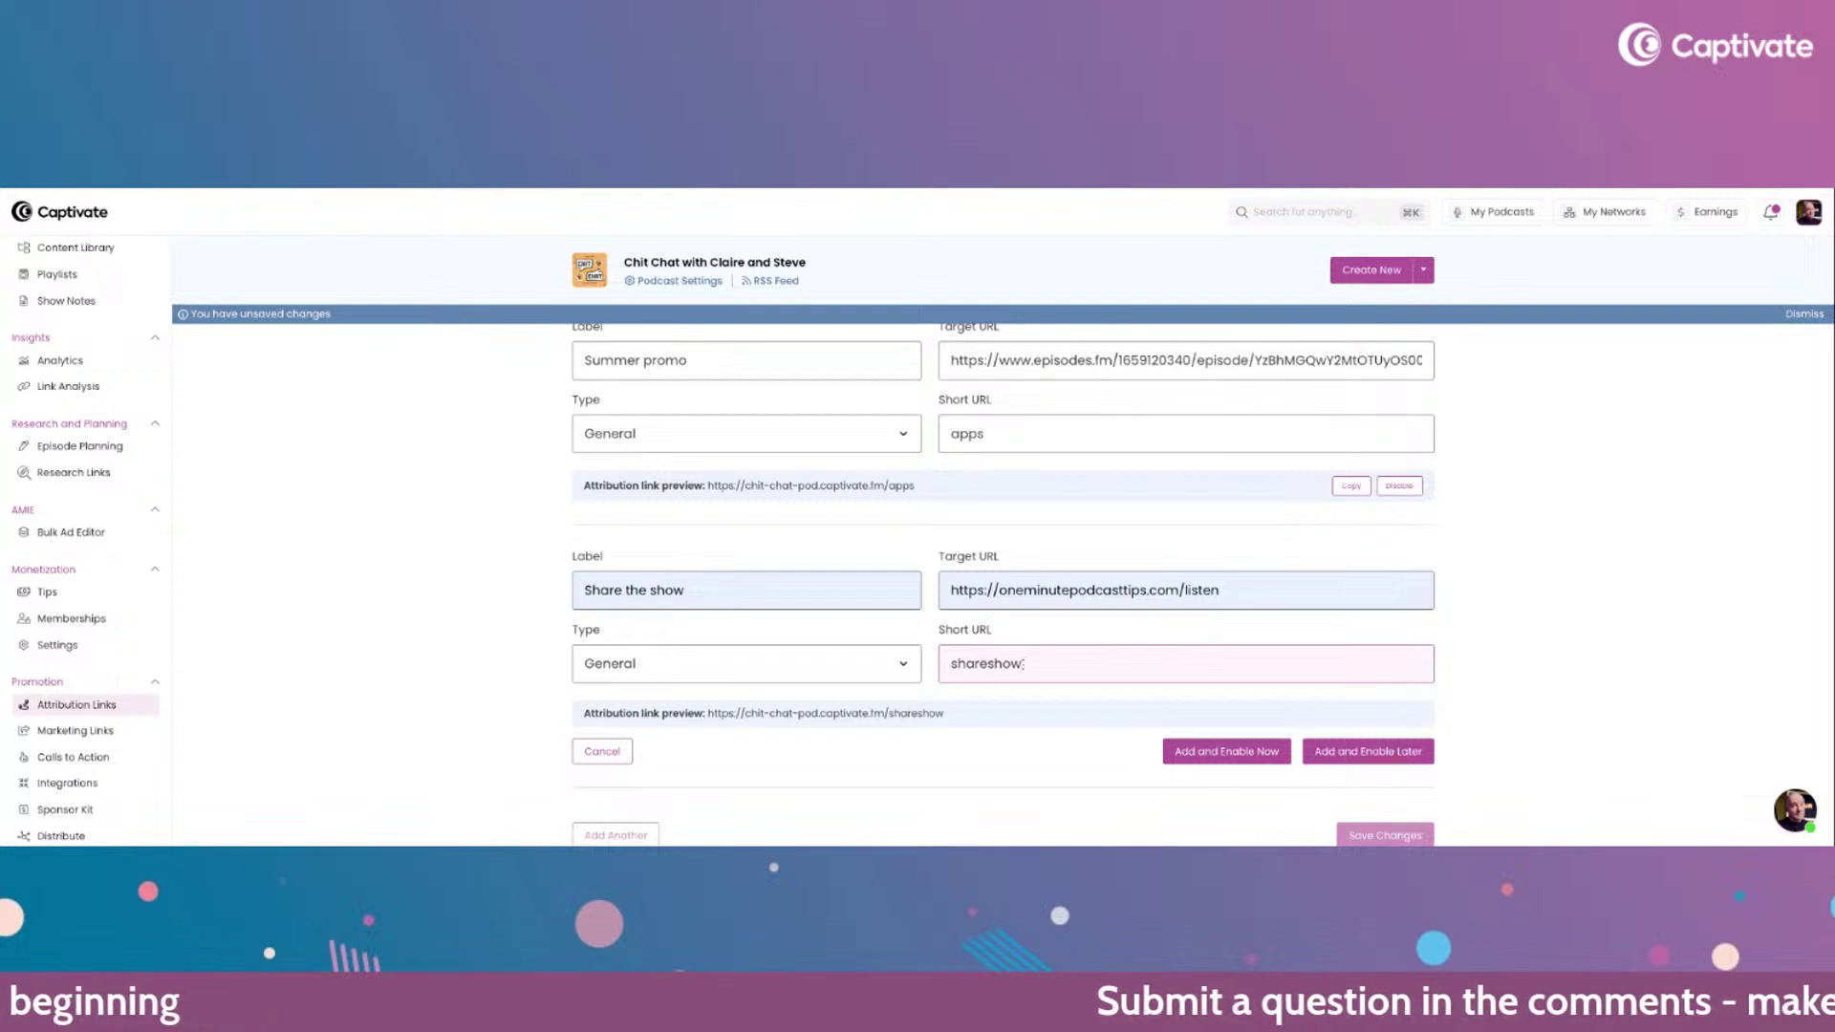
{"action": "left_click", "coordinate": [1231, 751]}
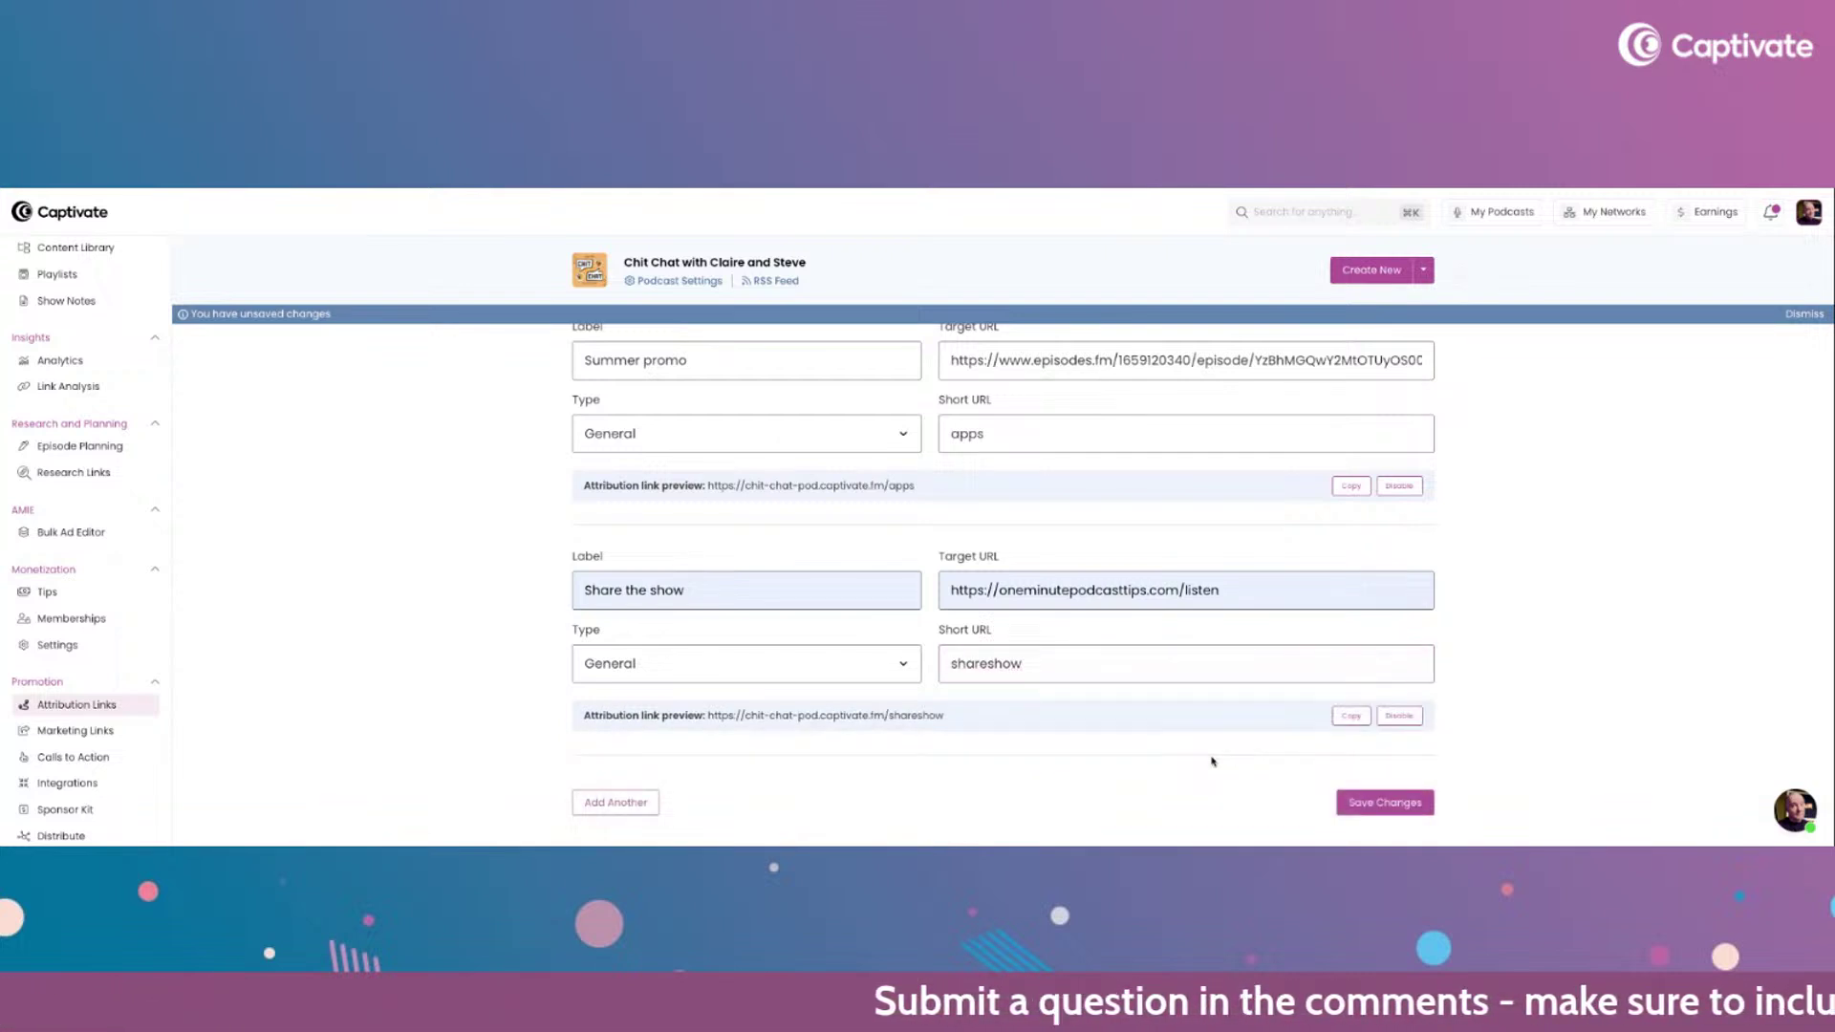
{"action": "left_click", "coordinate": [1422, 805]}
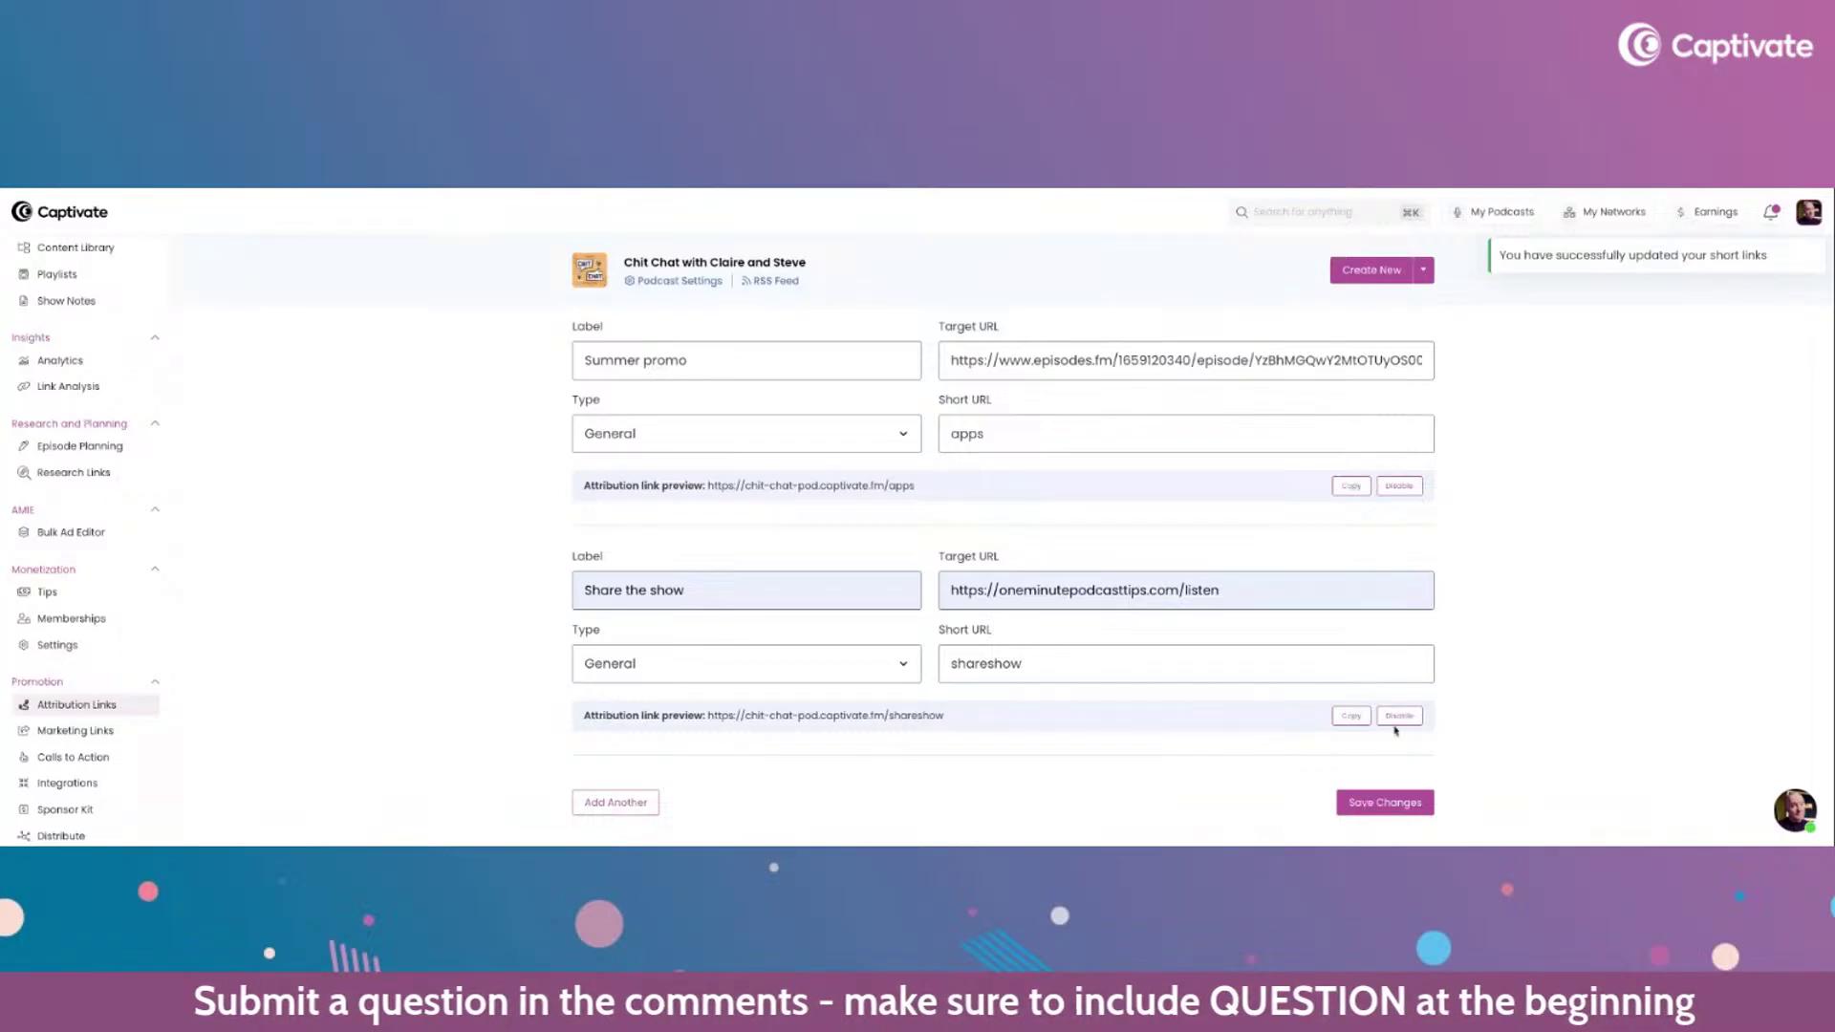
- Sort the Content Library by type and open the "outro" dynamic content for editing
{"action": "scroll", "coordinate": [362, 450], "scroll_direction": "up", "scroll_amount": 1}
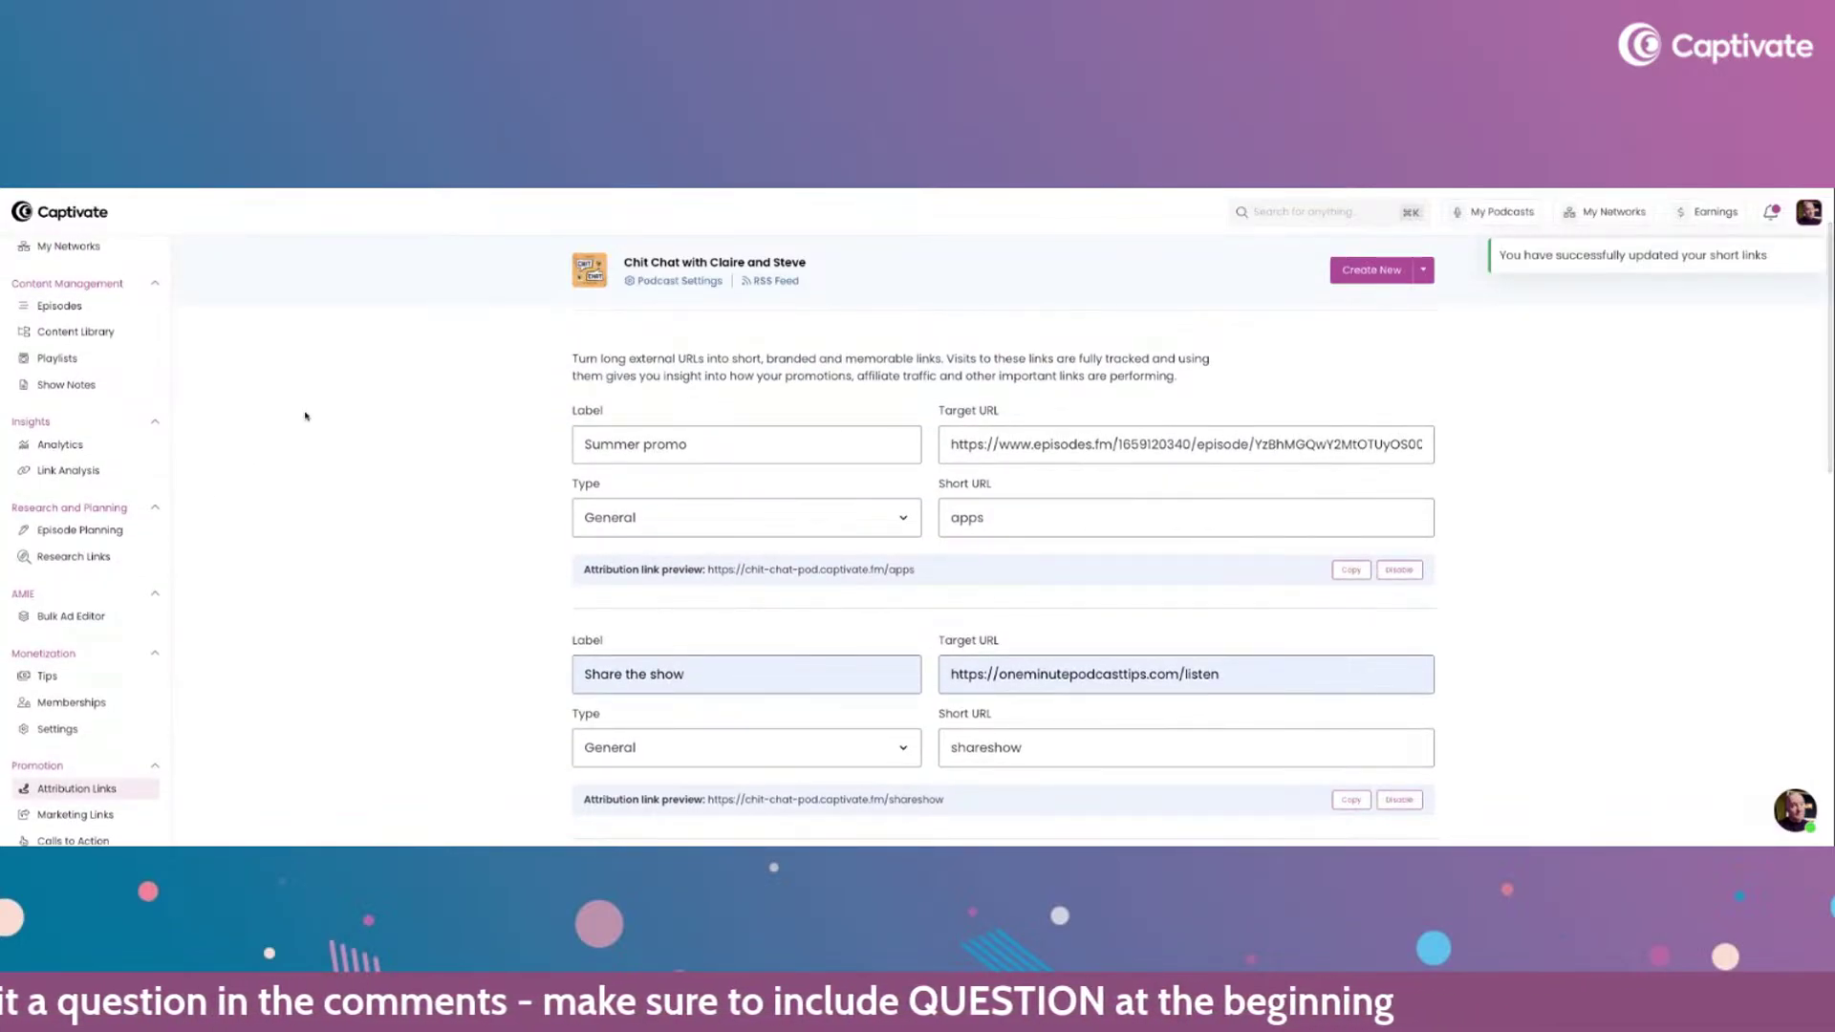
{"action": "scroll", "coordinate": [377, 502], "scroll_direction": "down", "scroll_amount": 1}
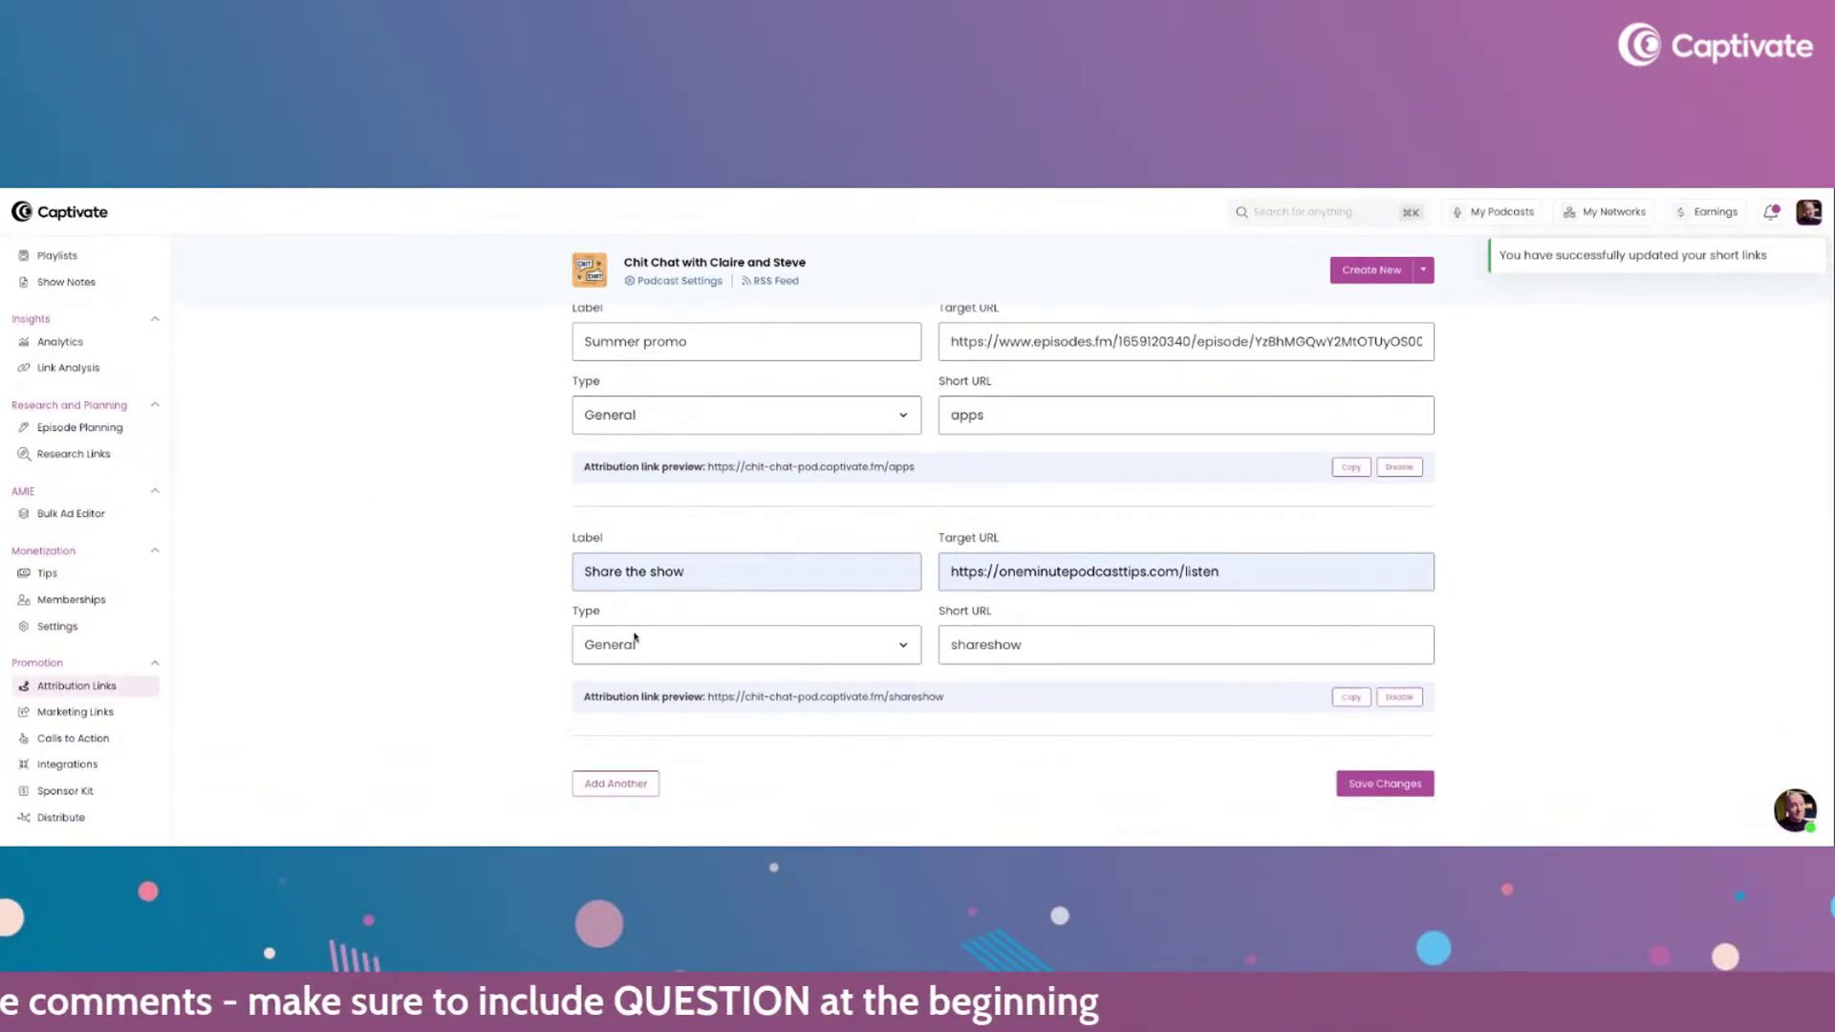
{"action": "scroll", "coordinate": [381, 542], "scroll_direction": "up", "scroll_amount": 2}
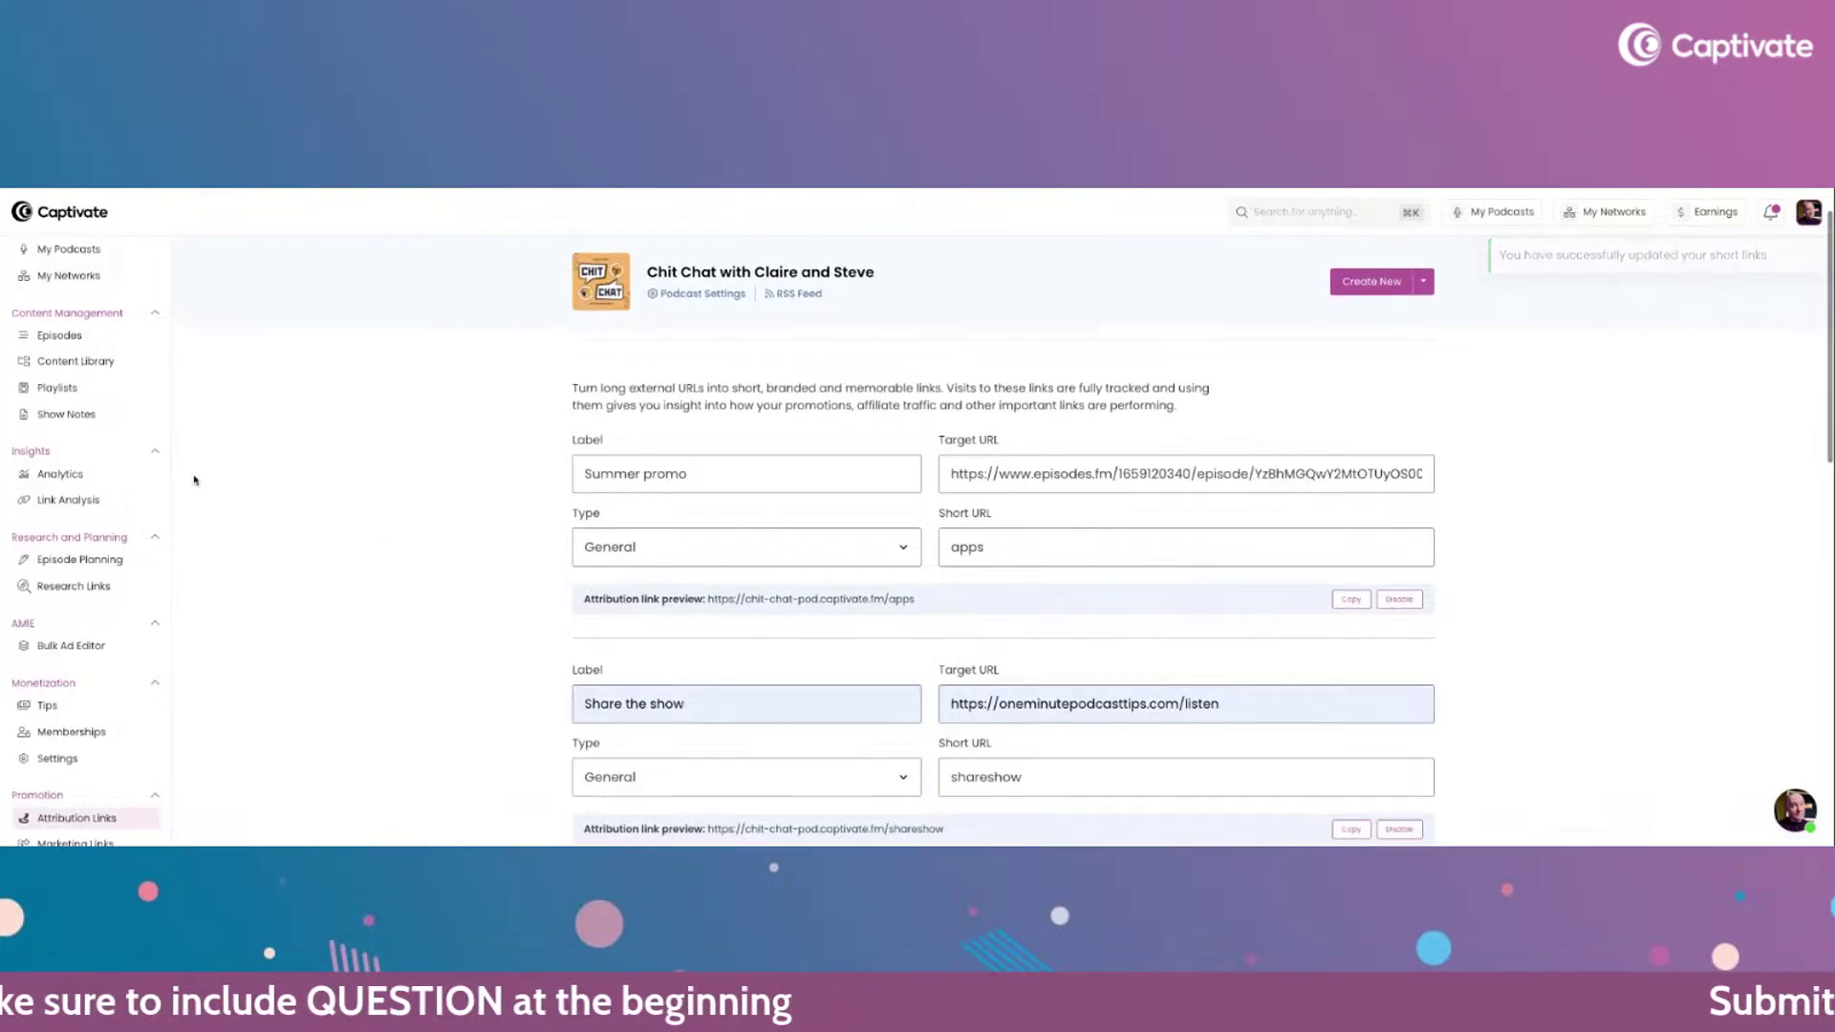
{"action": "left_click", "coordinate": [81, 394]}
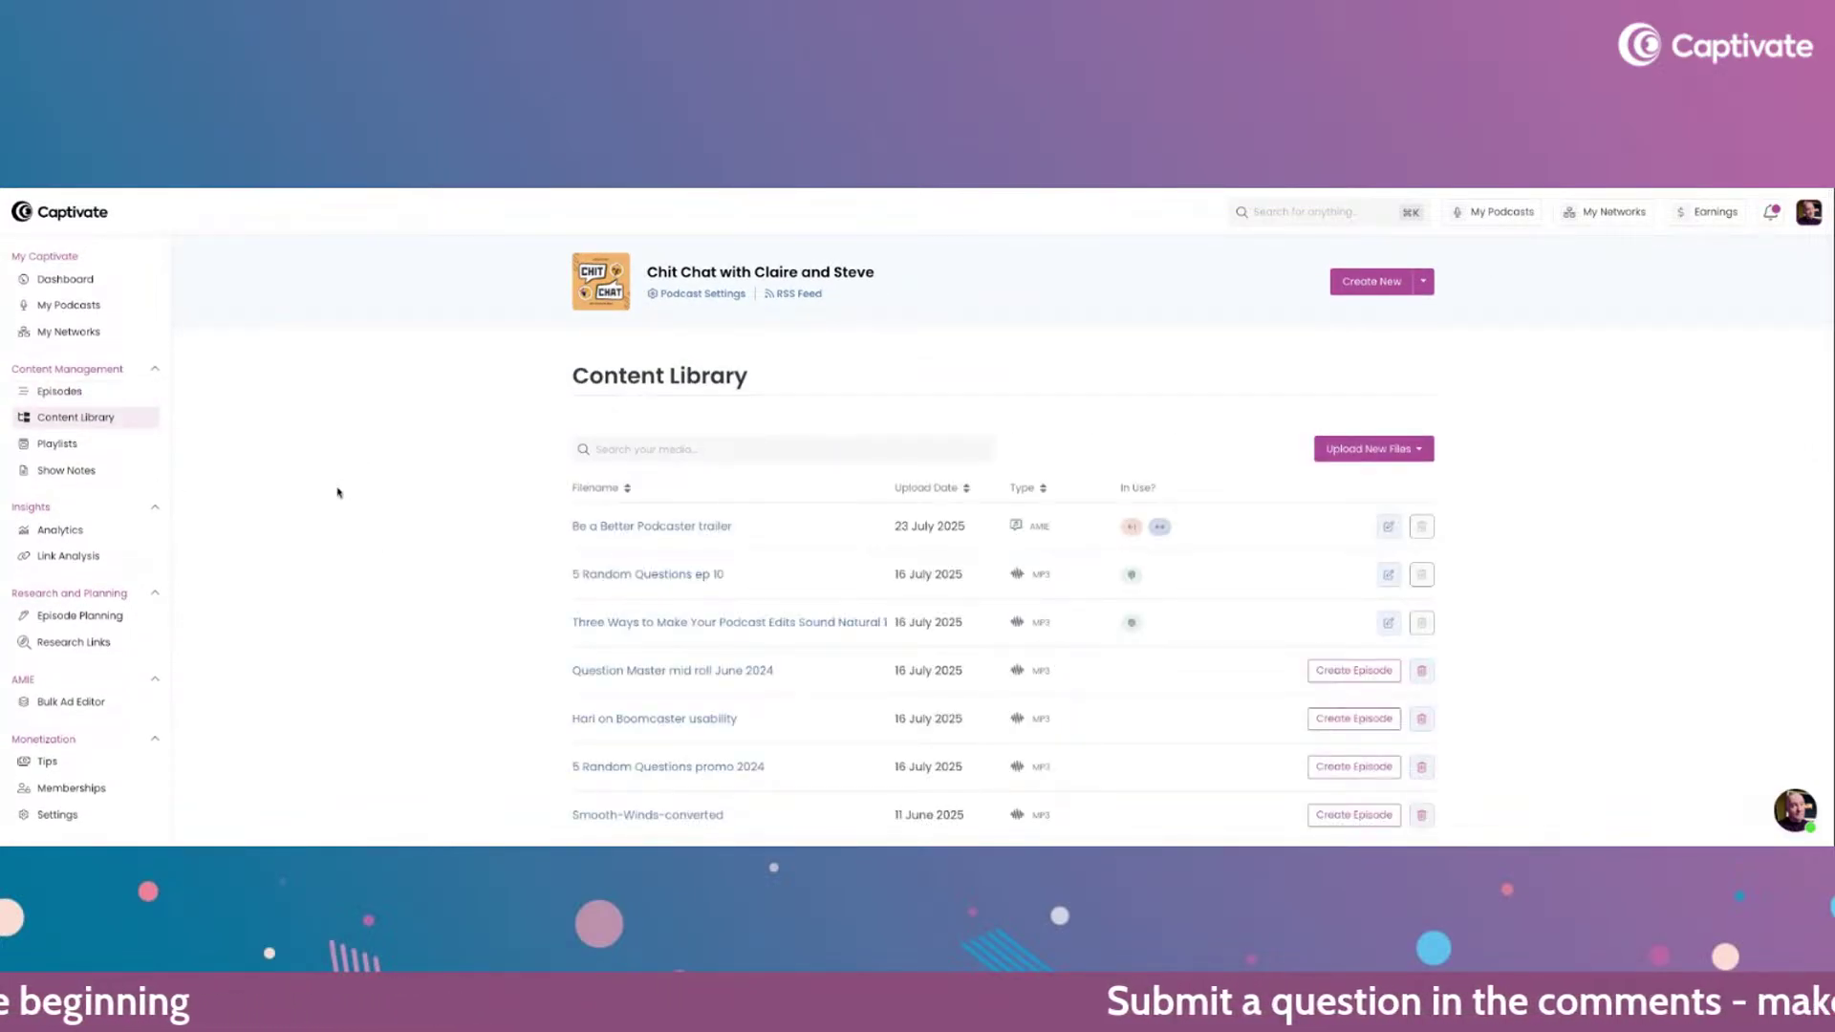
{"action": "left_click", "coordinate": [1041, 490]}
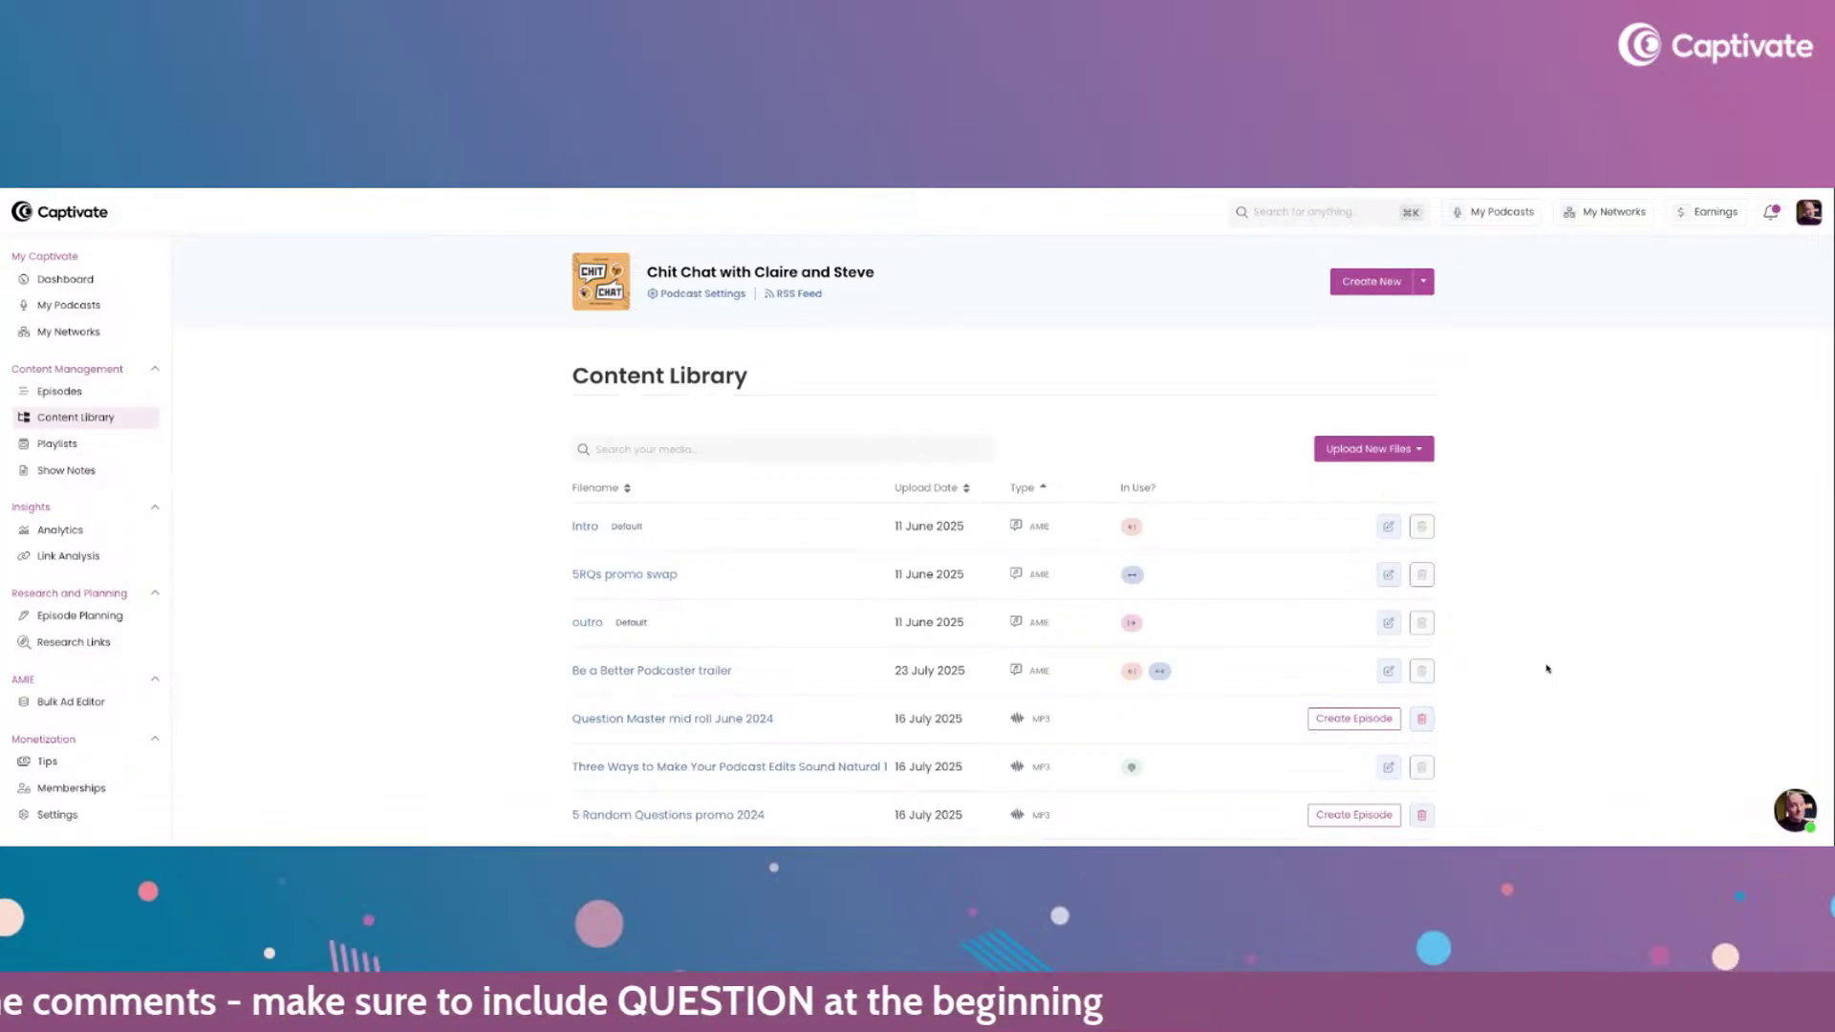
{"action": "left_click", "coordinate": [1387, 630]}
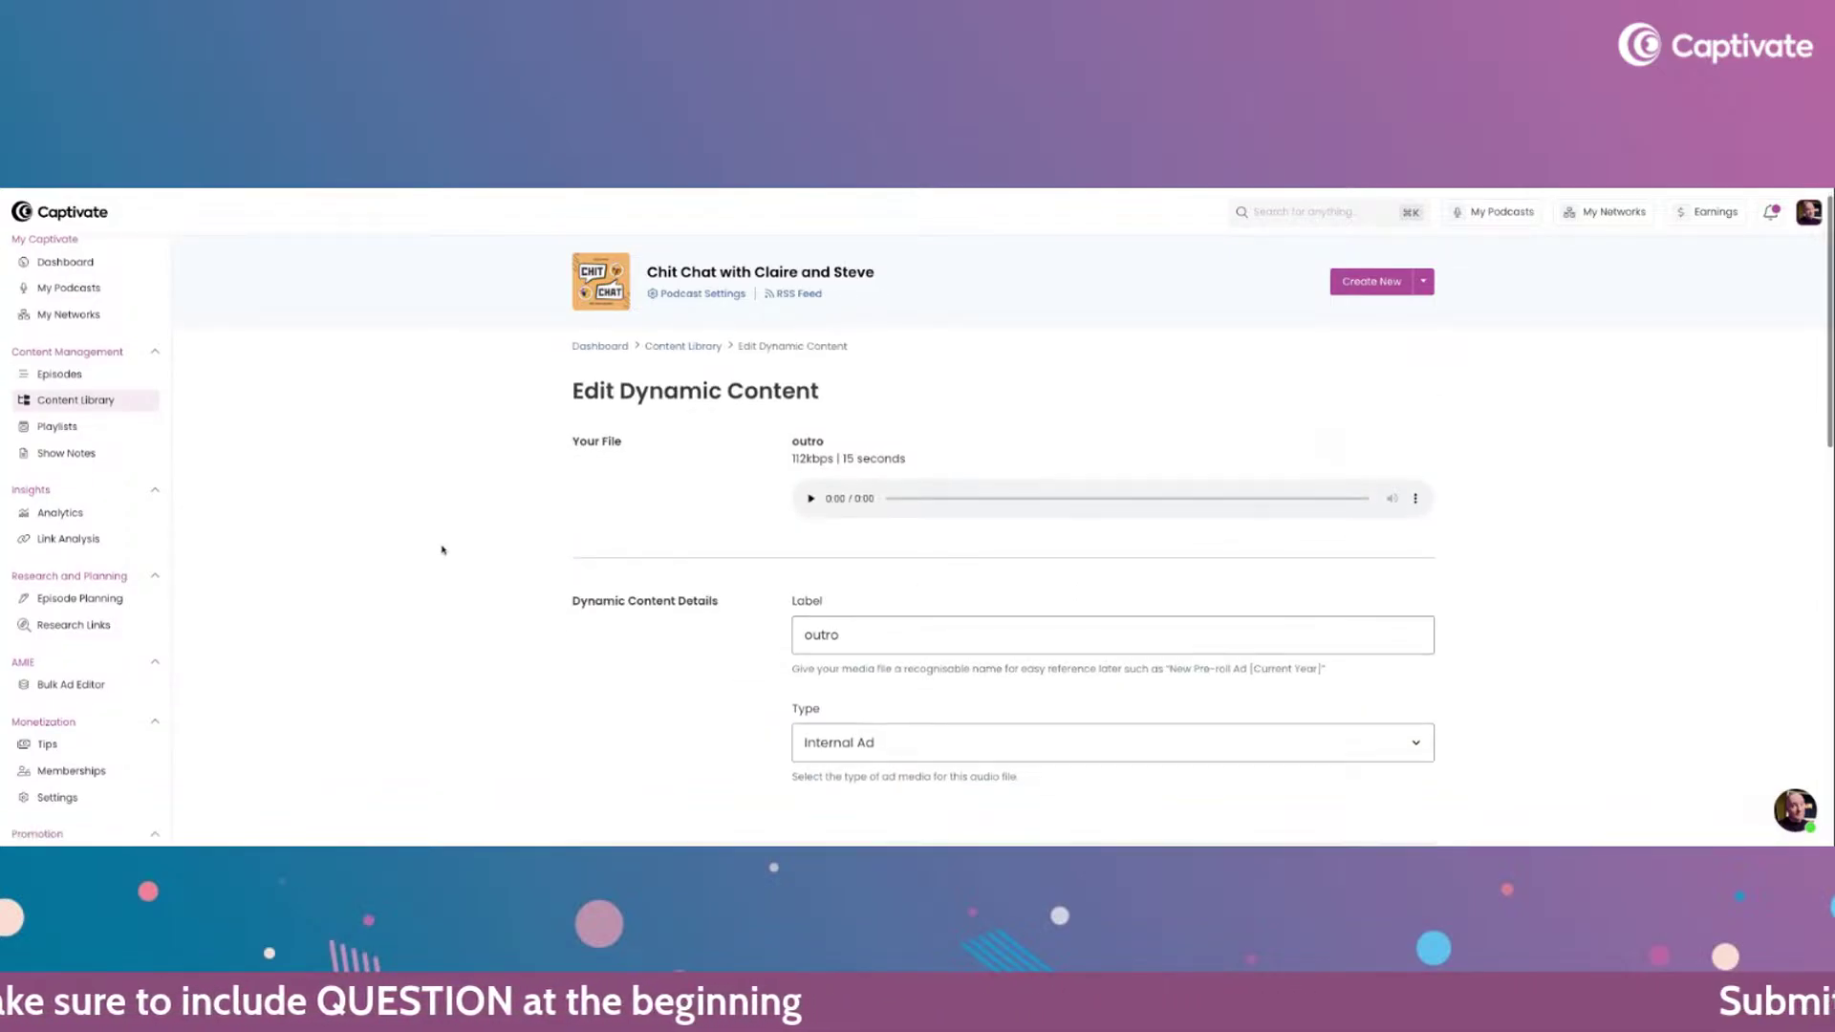
- Set the outro's show notes title to "share the show"
{"action": "scroll", "coordinate": [459, 547], "scroll_direction": "down", "scroll_amount": 4}
{"action": "scroll", "coordinate": [475, 550], "scroll_direction": "down", "scroll_amount": 4}
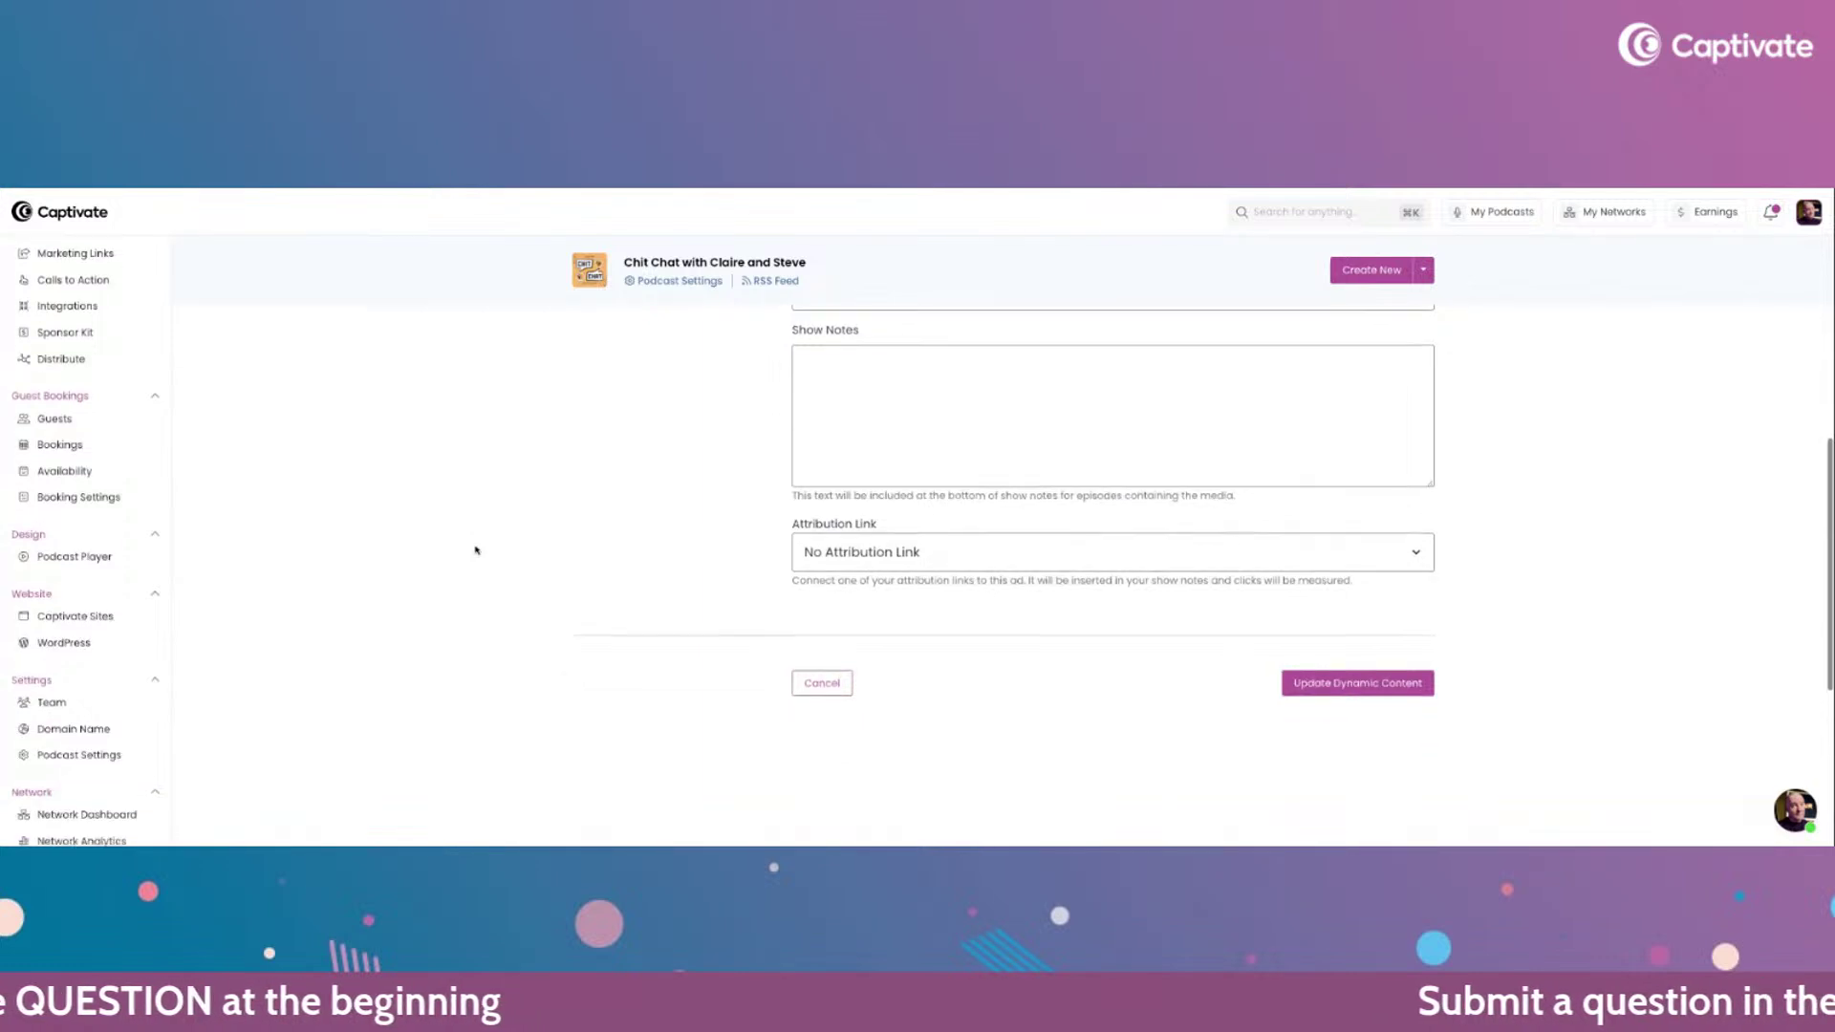
{"action": "scroll", "coordinate": [478, 543], "scroll_direction": "up", "scroll_amount": 1}
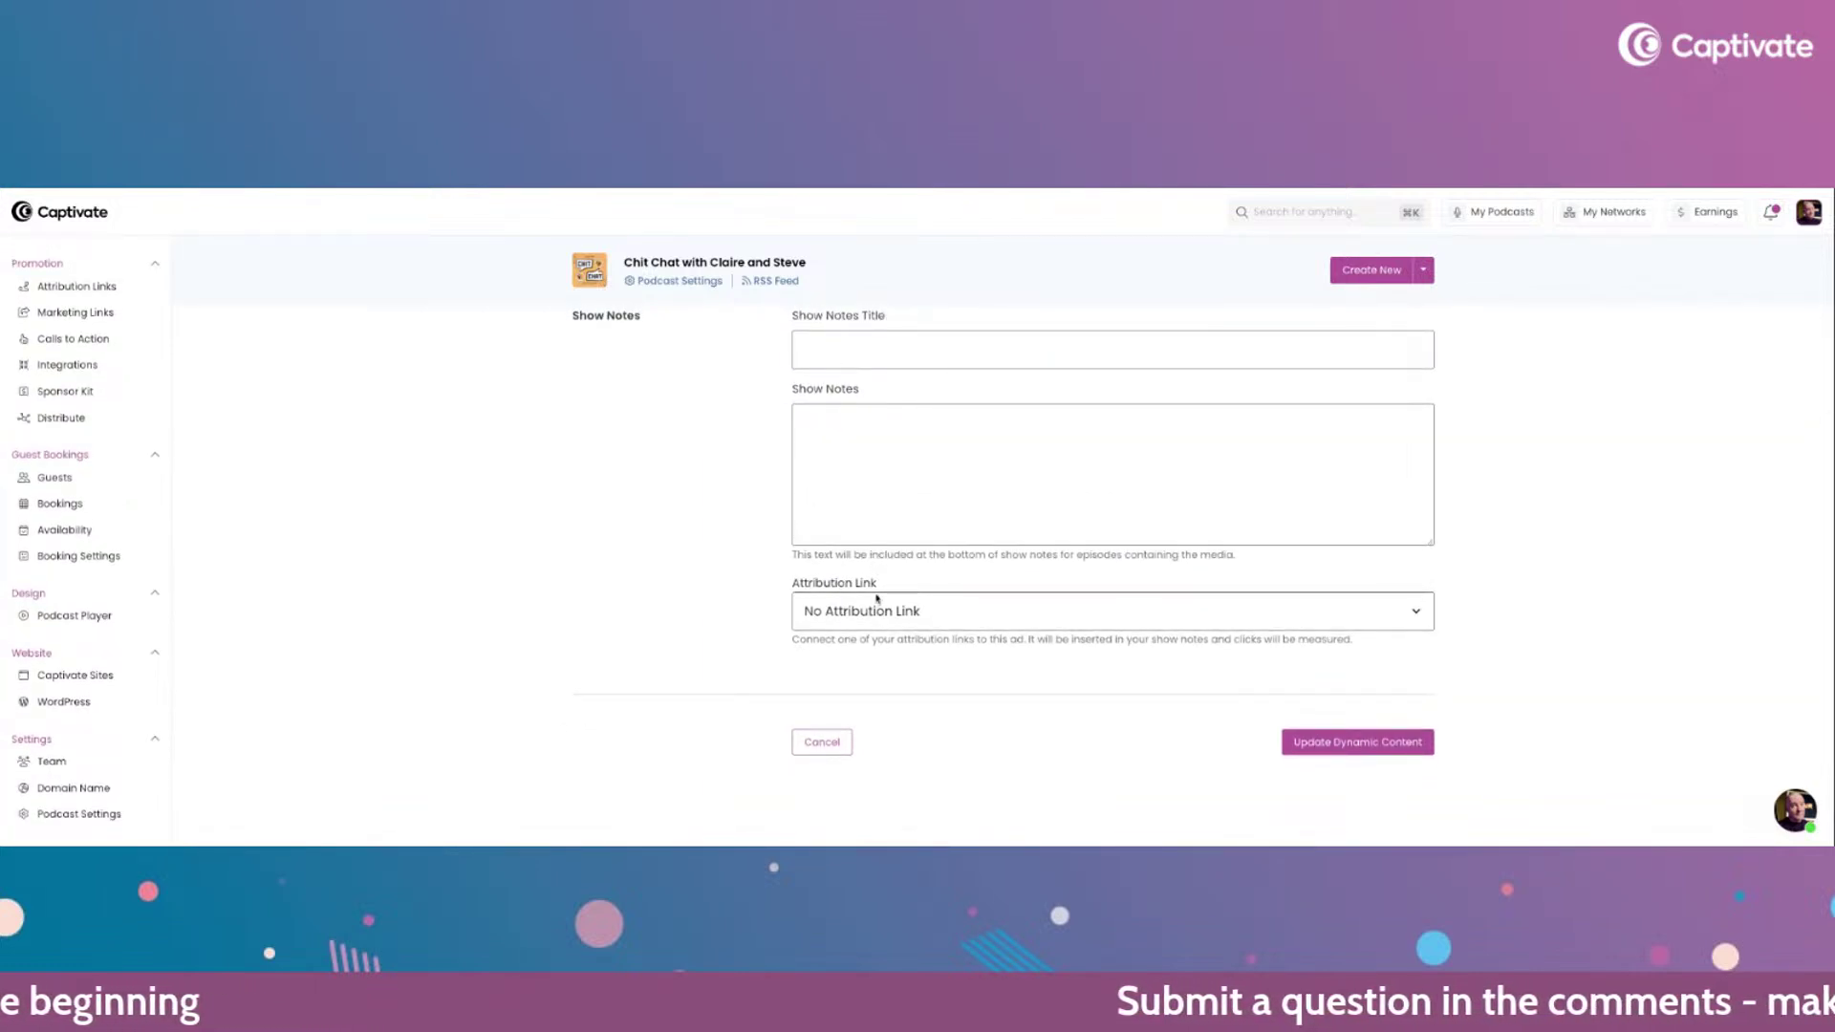
{"action": "left_click", "coordinate": [852, 356]}
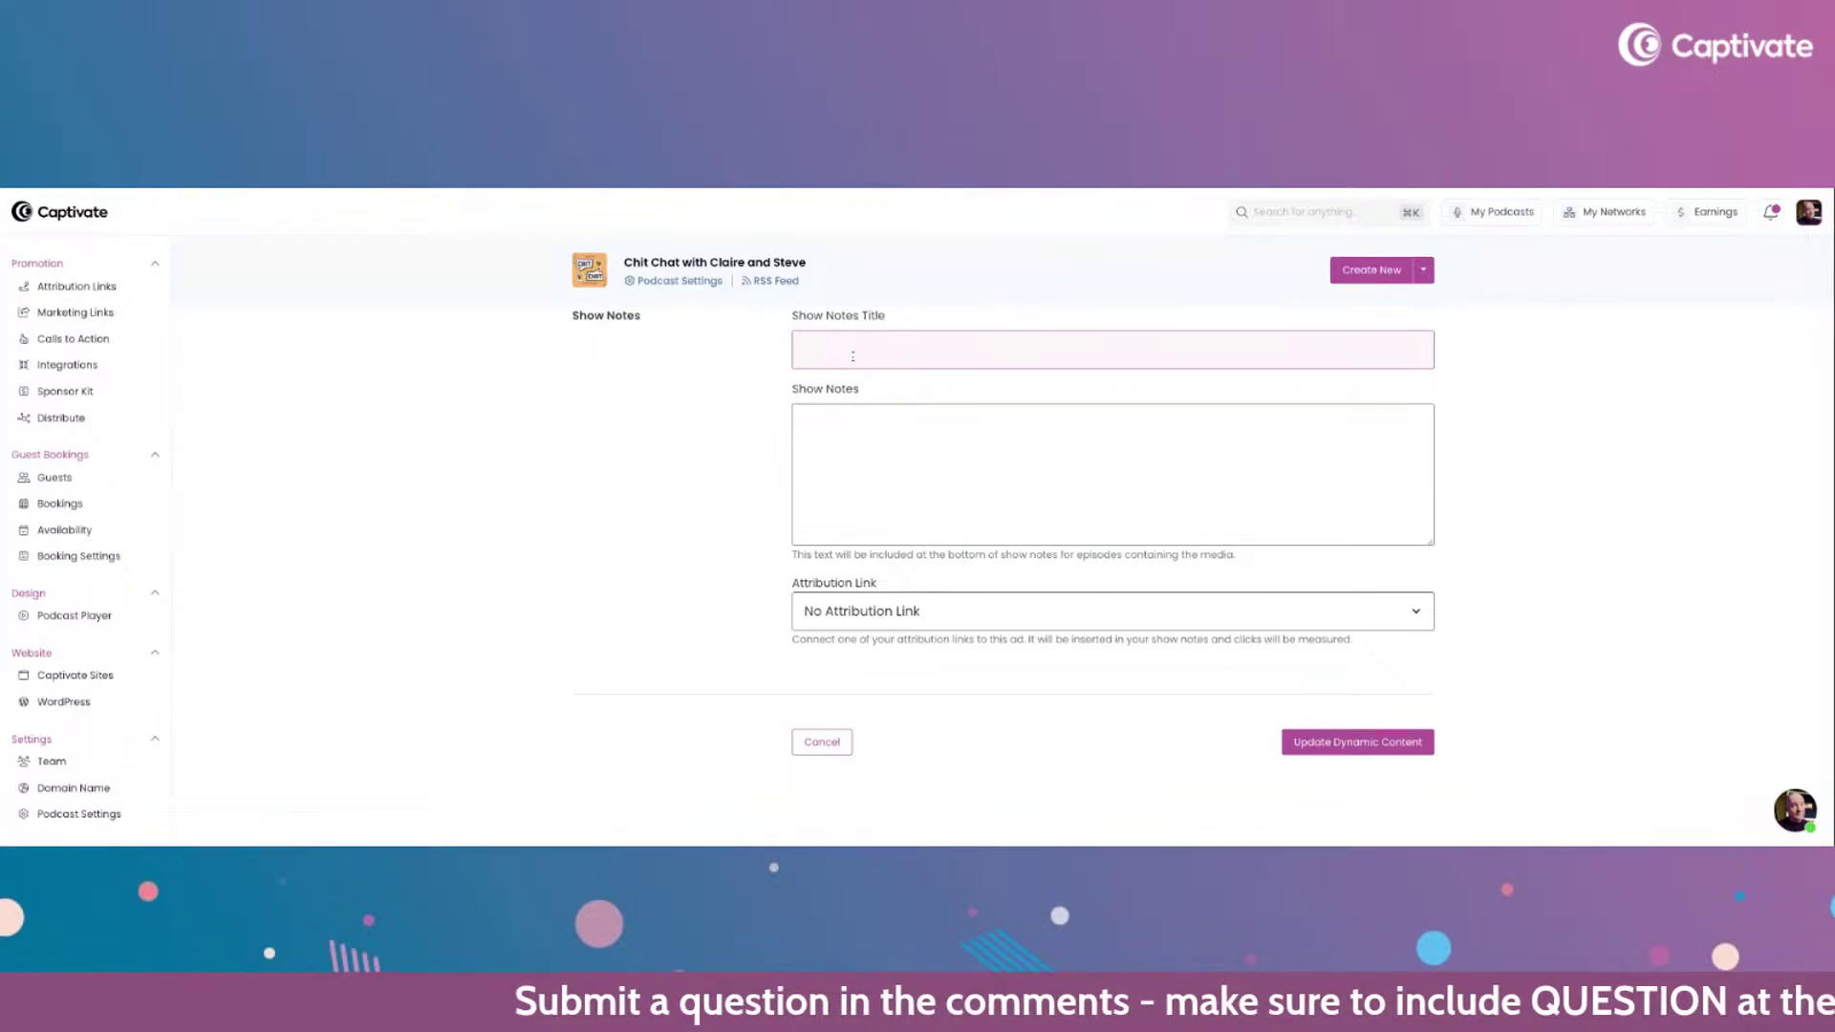
{"action": "type", "text": "share"}
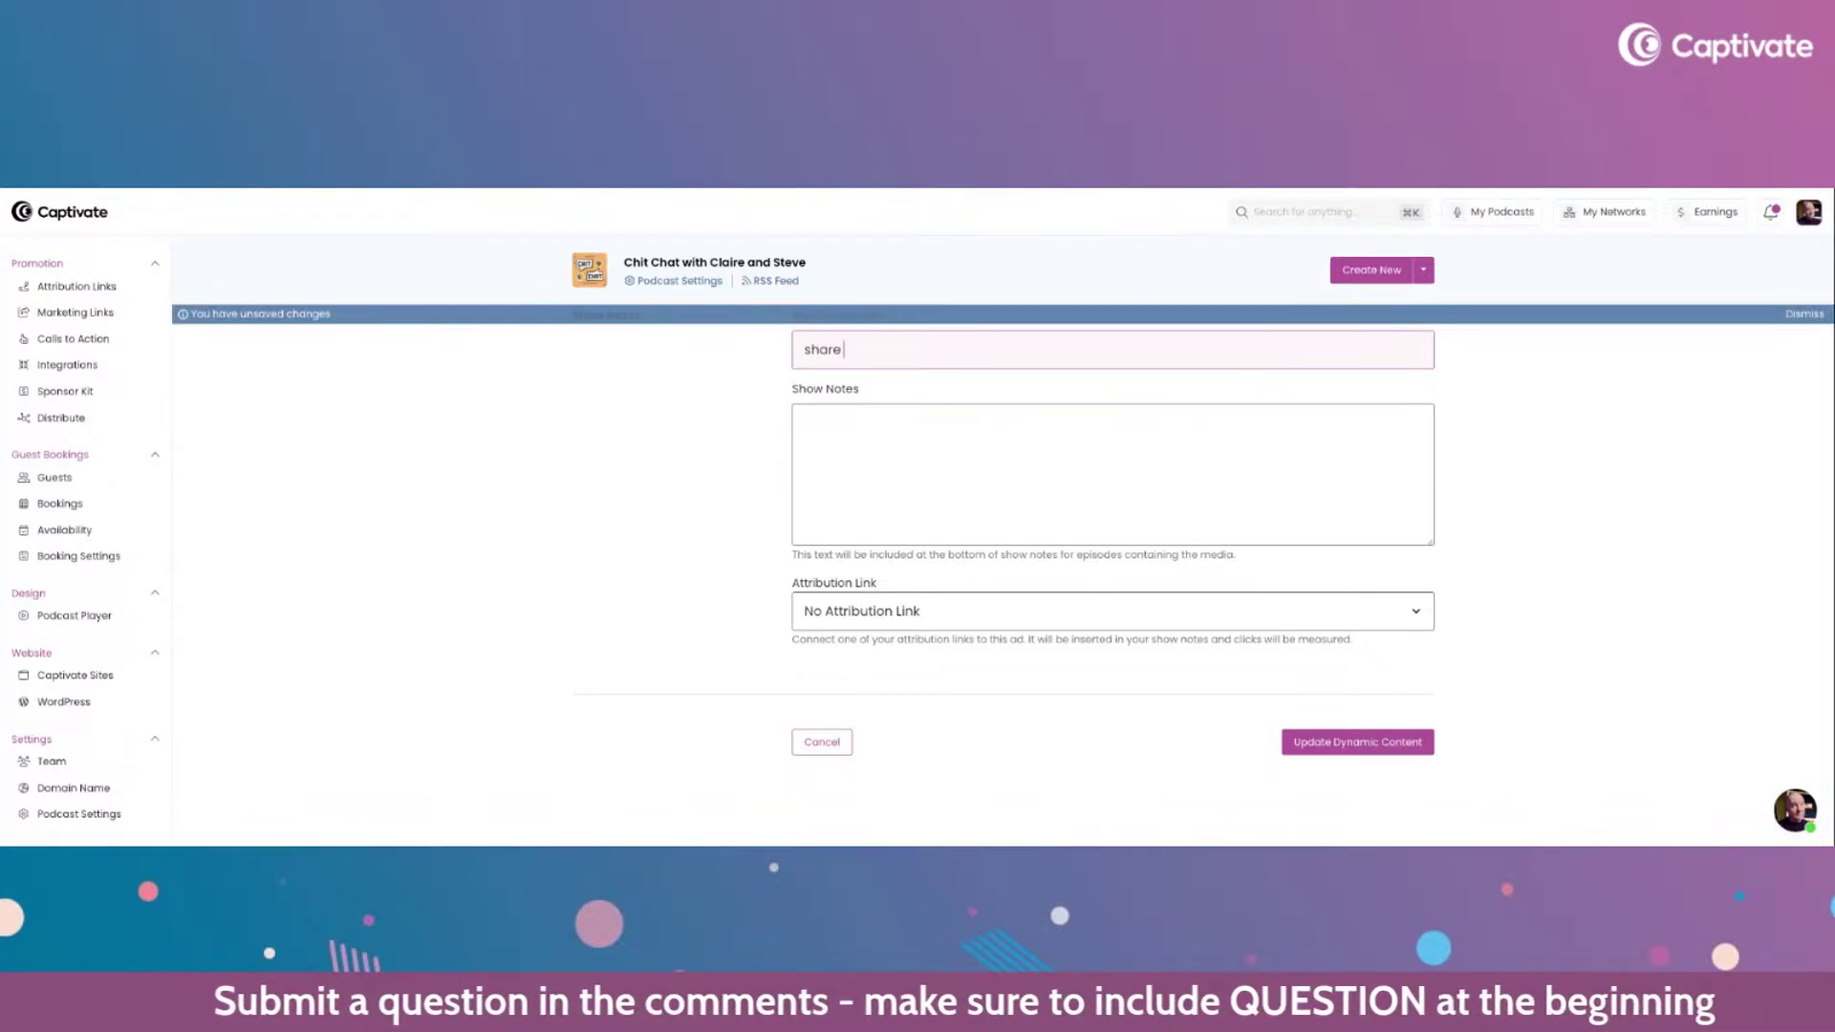
{"action": "type", "text": " the s"}
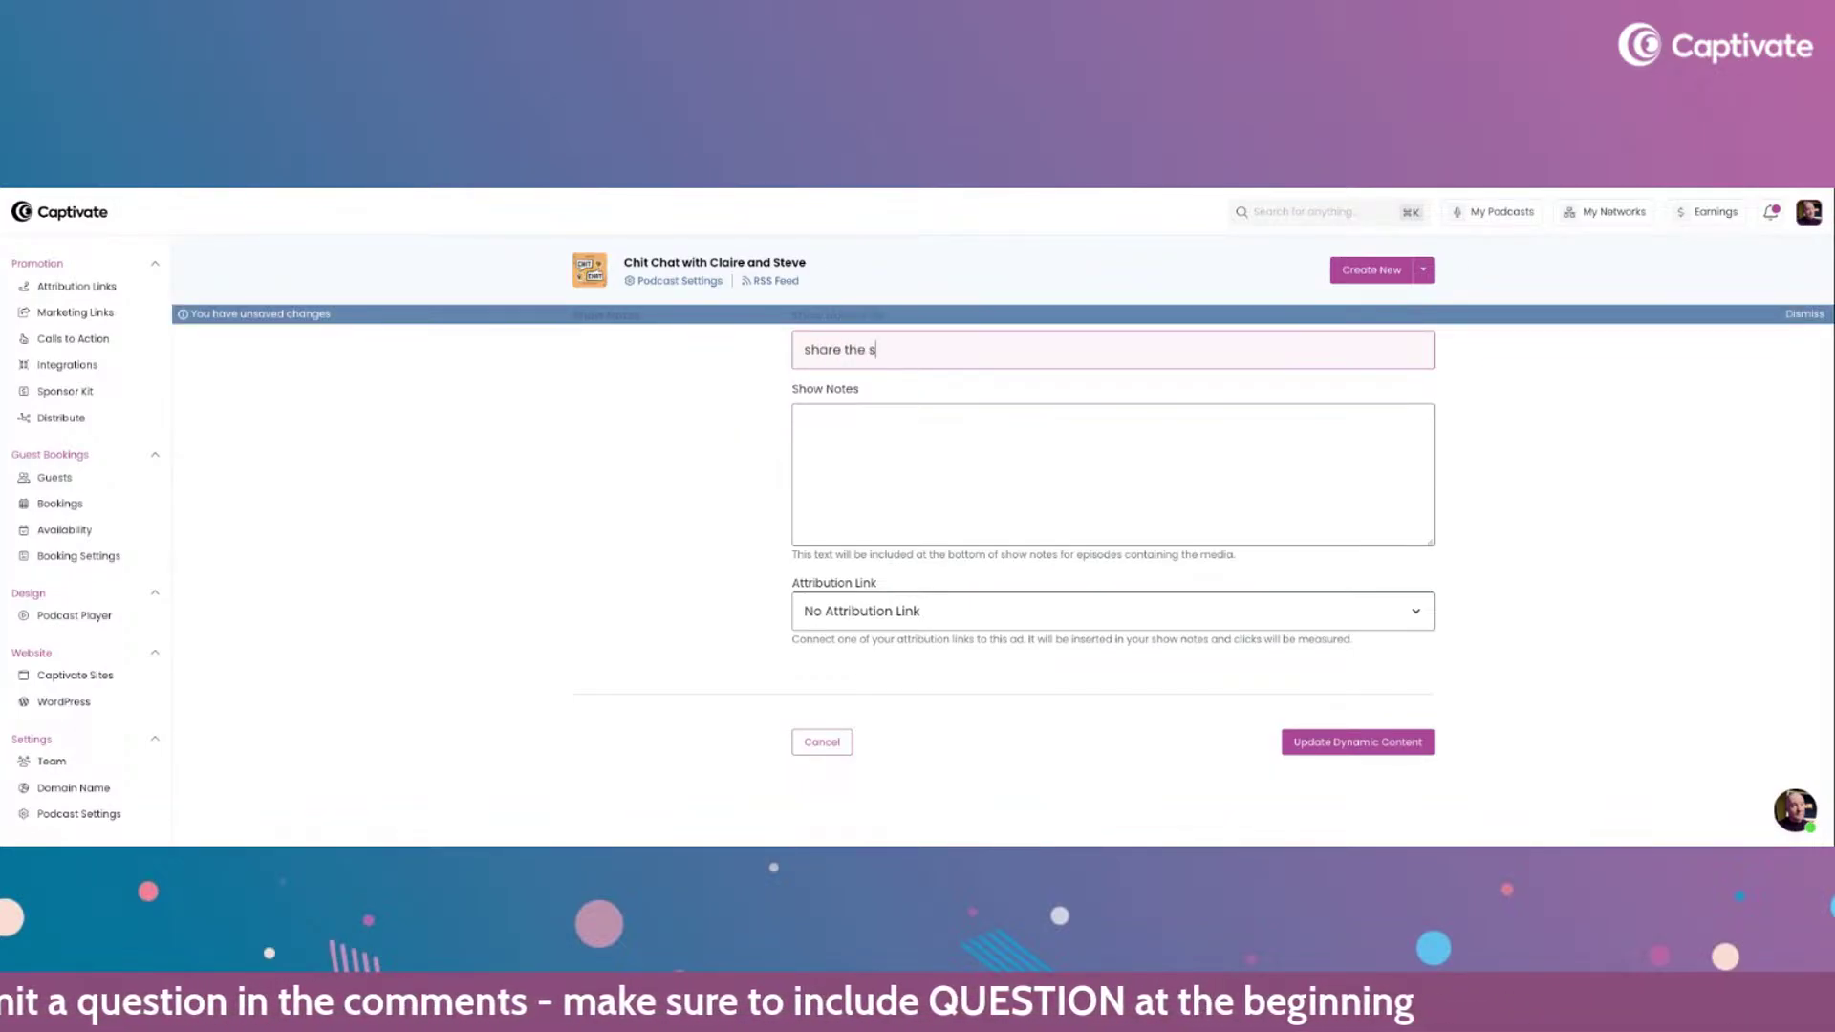
{"action": "type", "text": "how"}
- Enter "vvvuytvuvuy" as the outro's placeholder show notes and connect the "Share the show" attribution link
{"action": "left_click", "coordinate": [893, 447]}
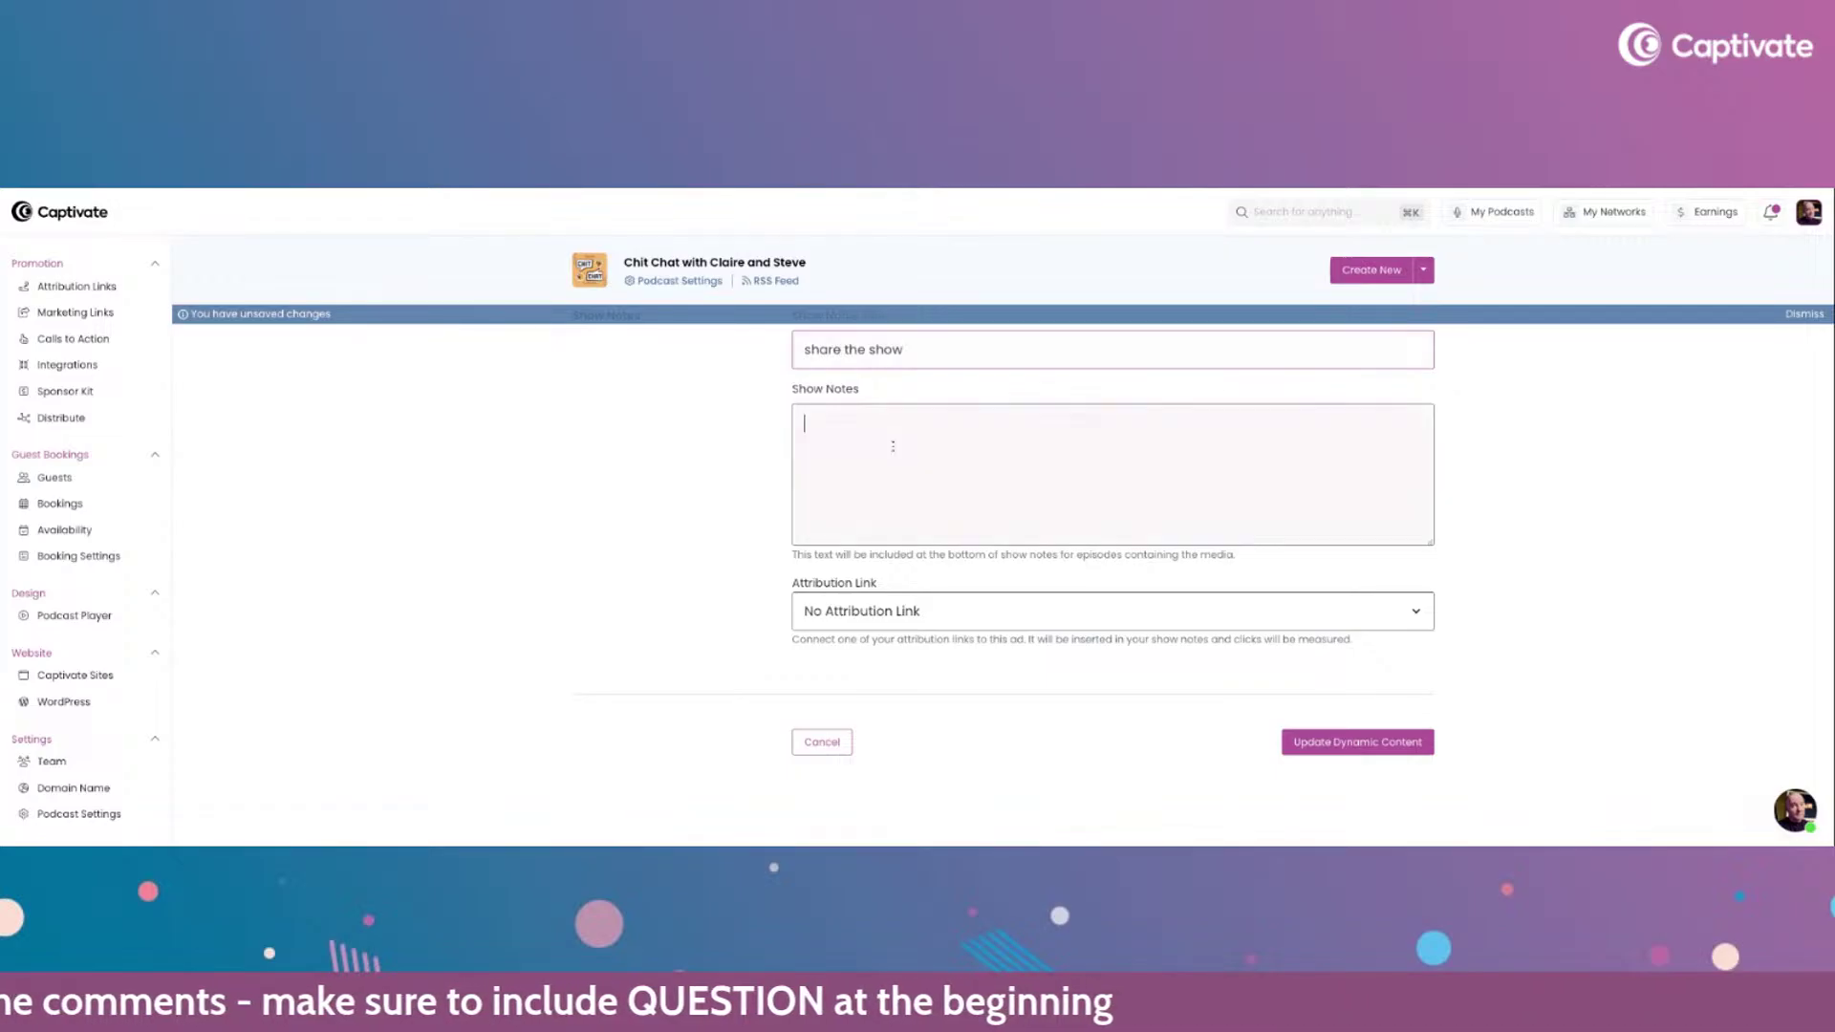
{"action": "type", "text": "vvvuytvuvuy"}
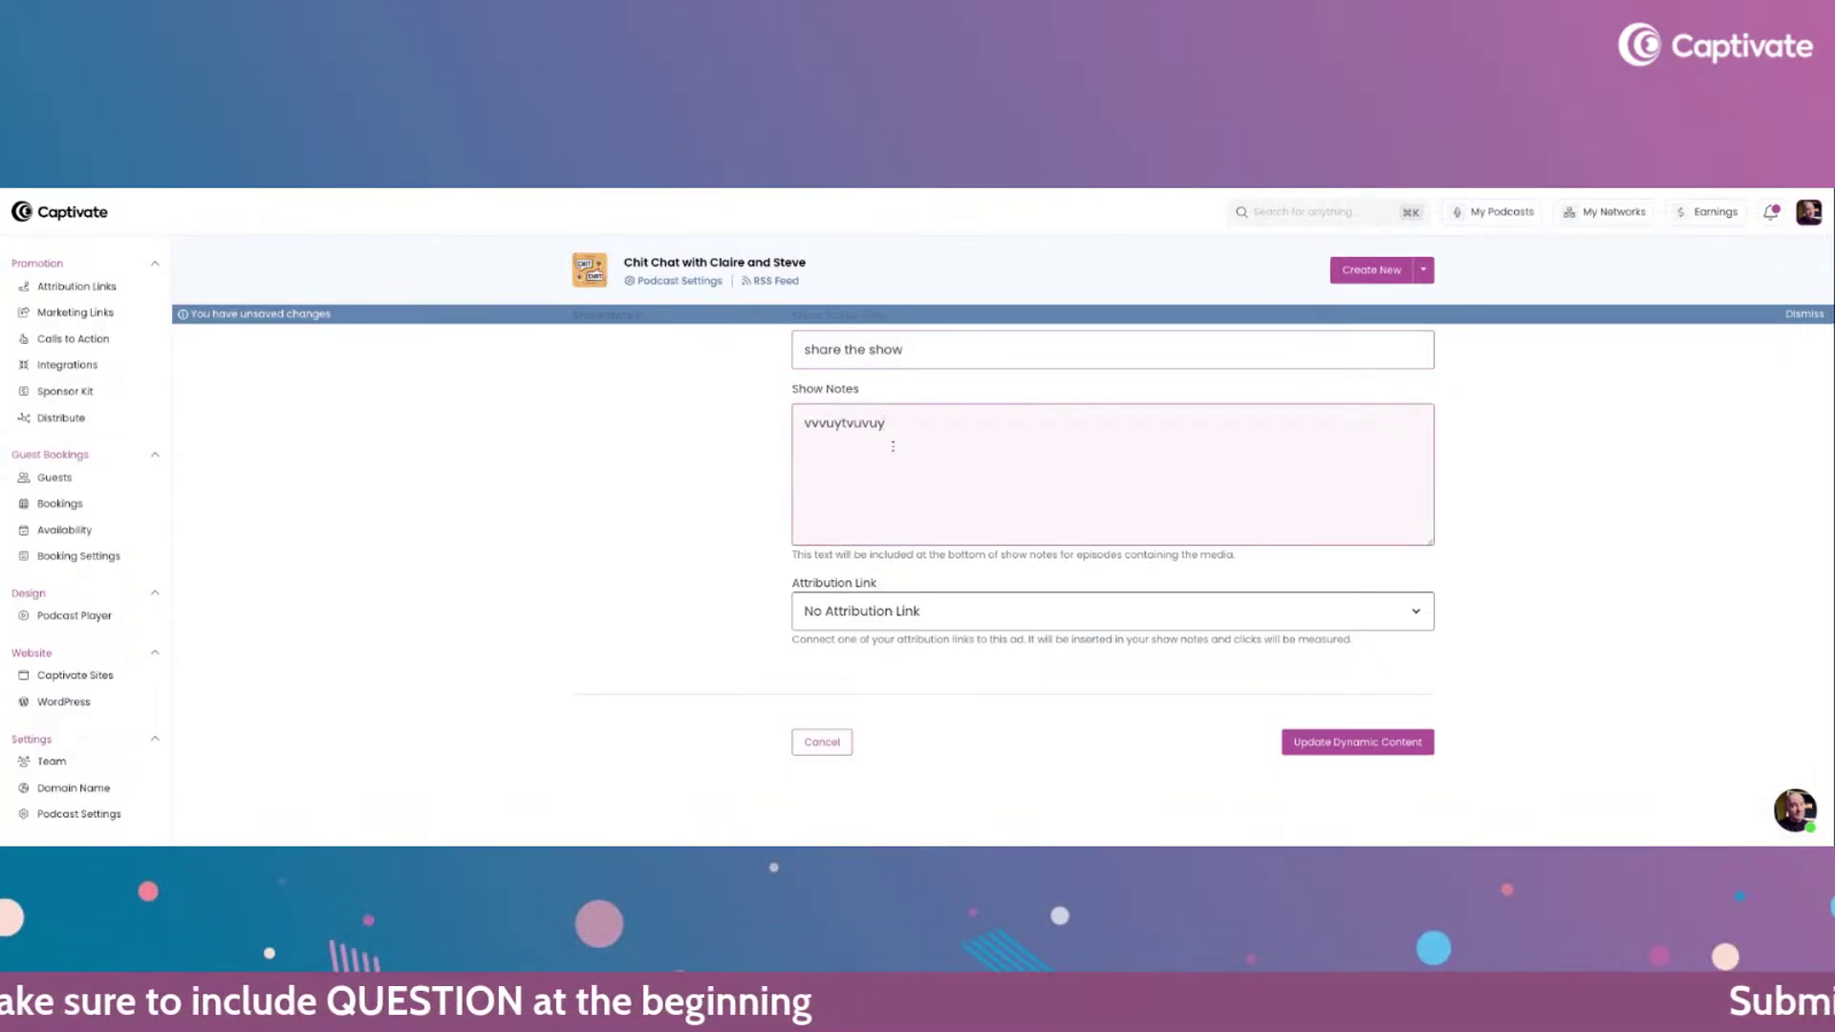
{"action": "left_click", "coordinate": [618, 470]}
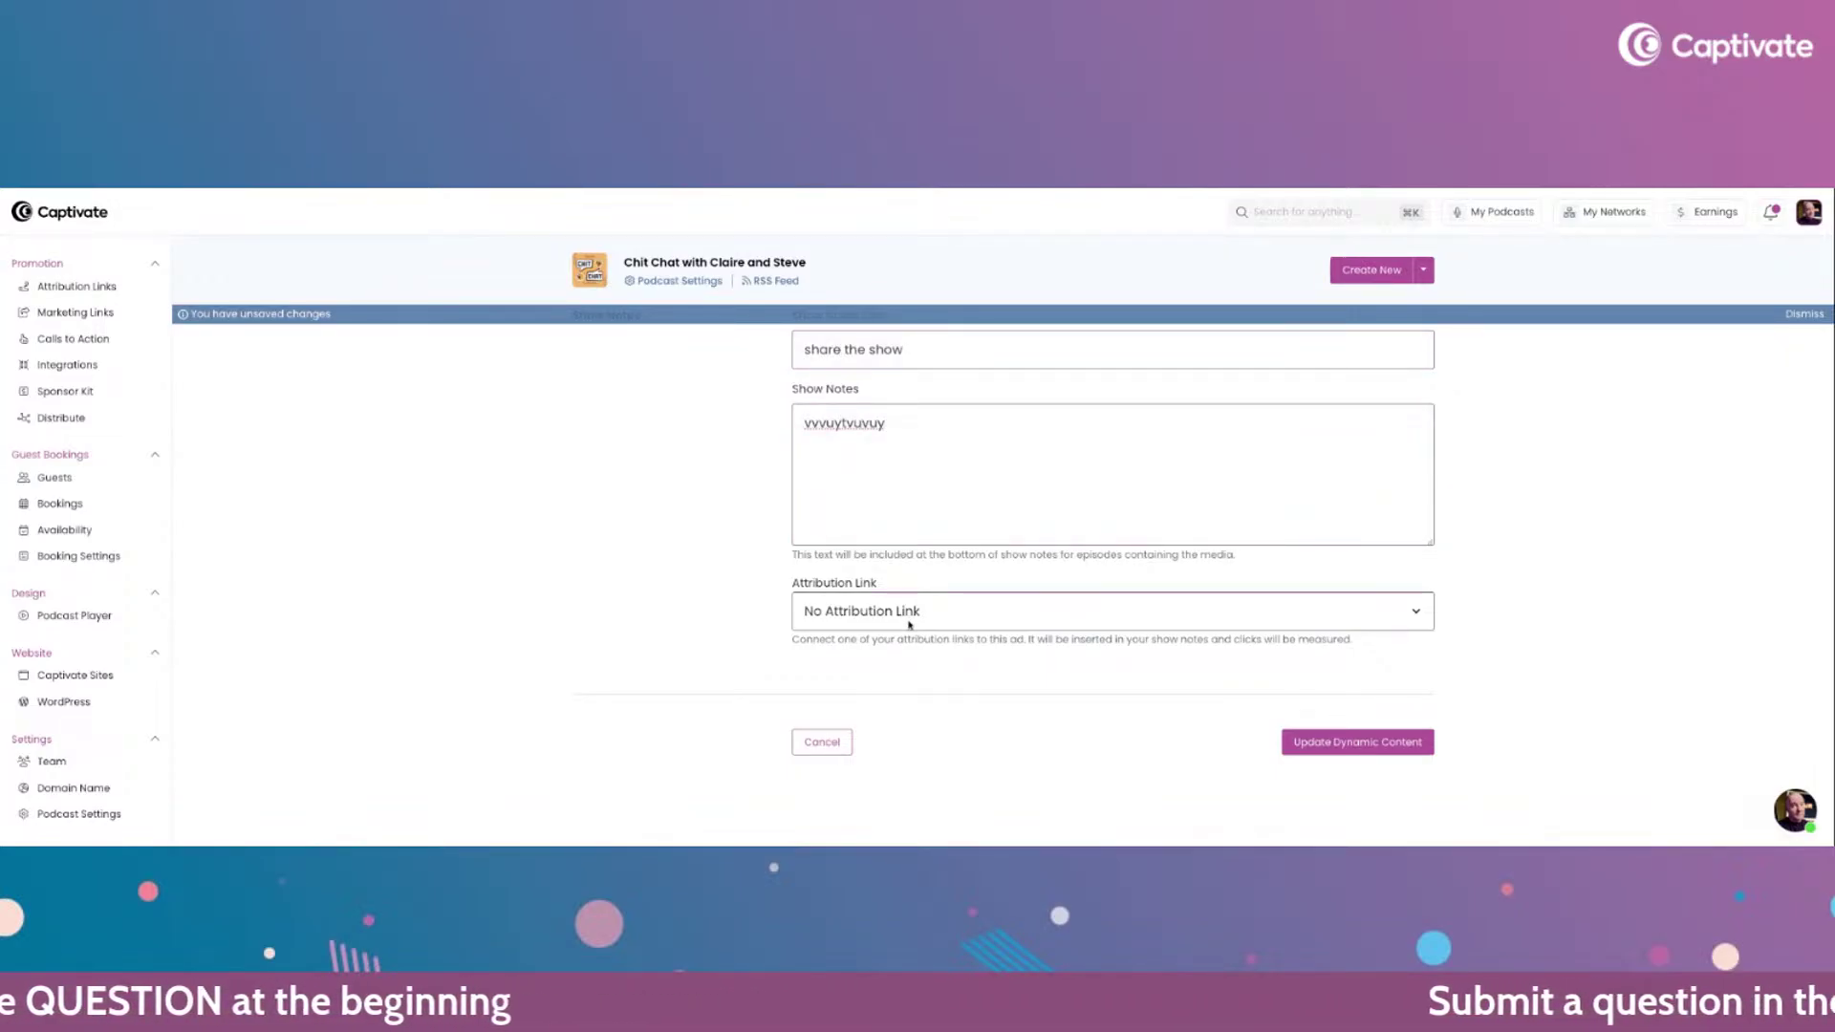
{"action": "left_click", "coordinate": [909, 624]}
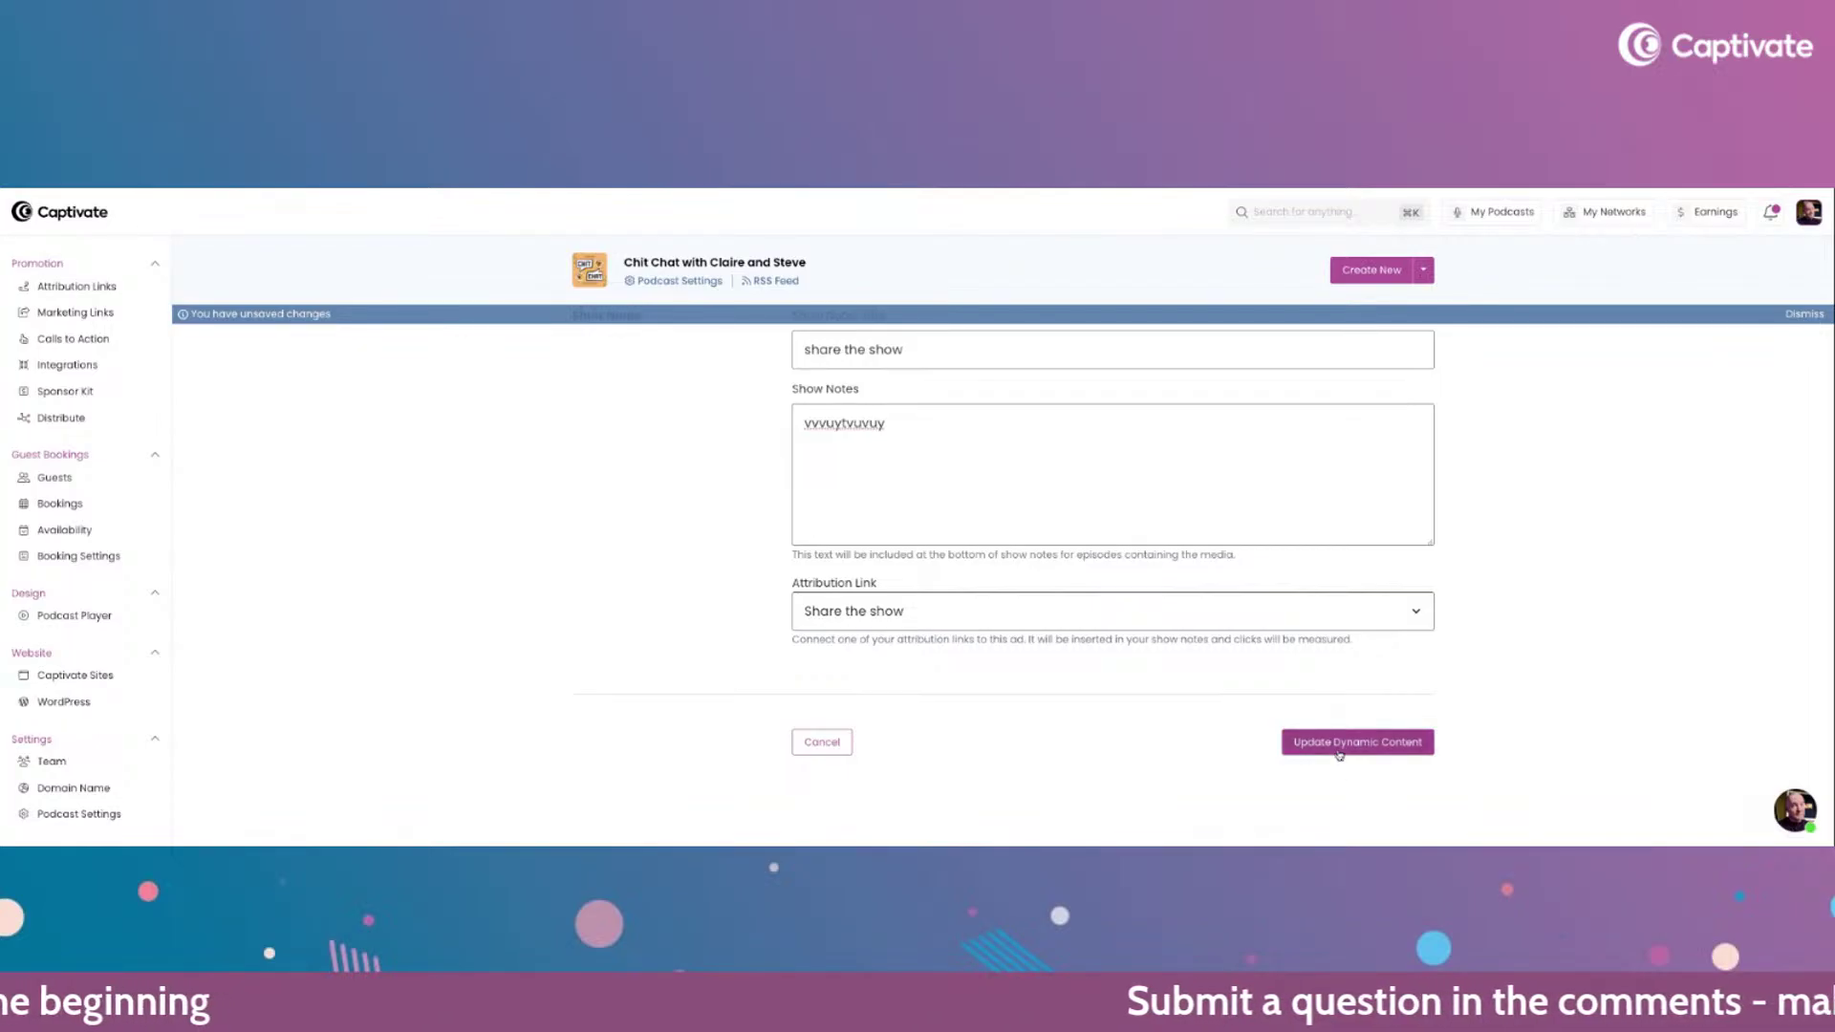
- Save the outro's updated show notes and attribution link to its dynamic content
{"action": "scroll", "coordinate": [830, 584], "scroll_direction": "up", "scroll_amount": 1}
{"action": "scroll", "coordinate": [830, 584], "scroll_direction": "up", "scroll_amount": 1}
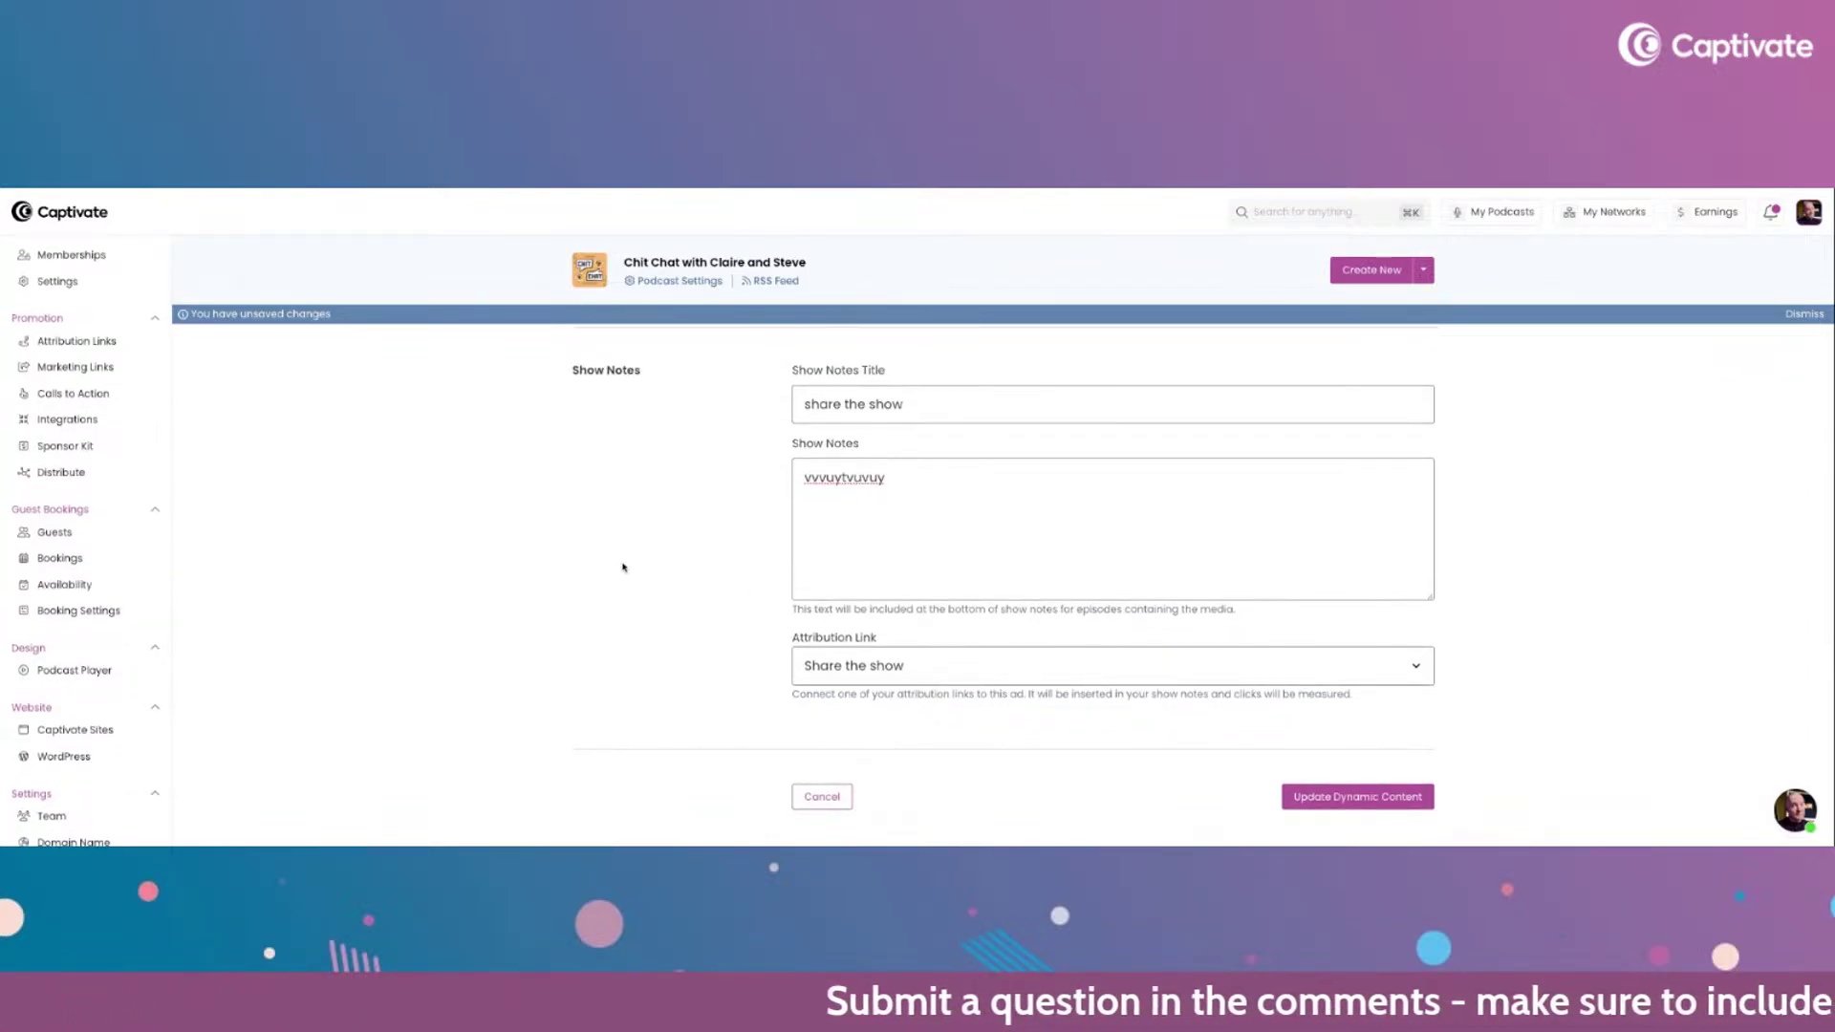
{"action": "left_click", "coordinate": [1342, 796]}
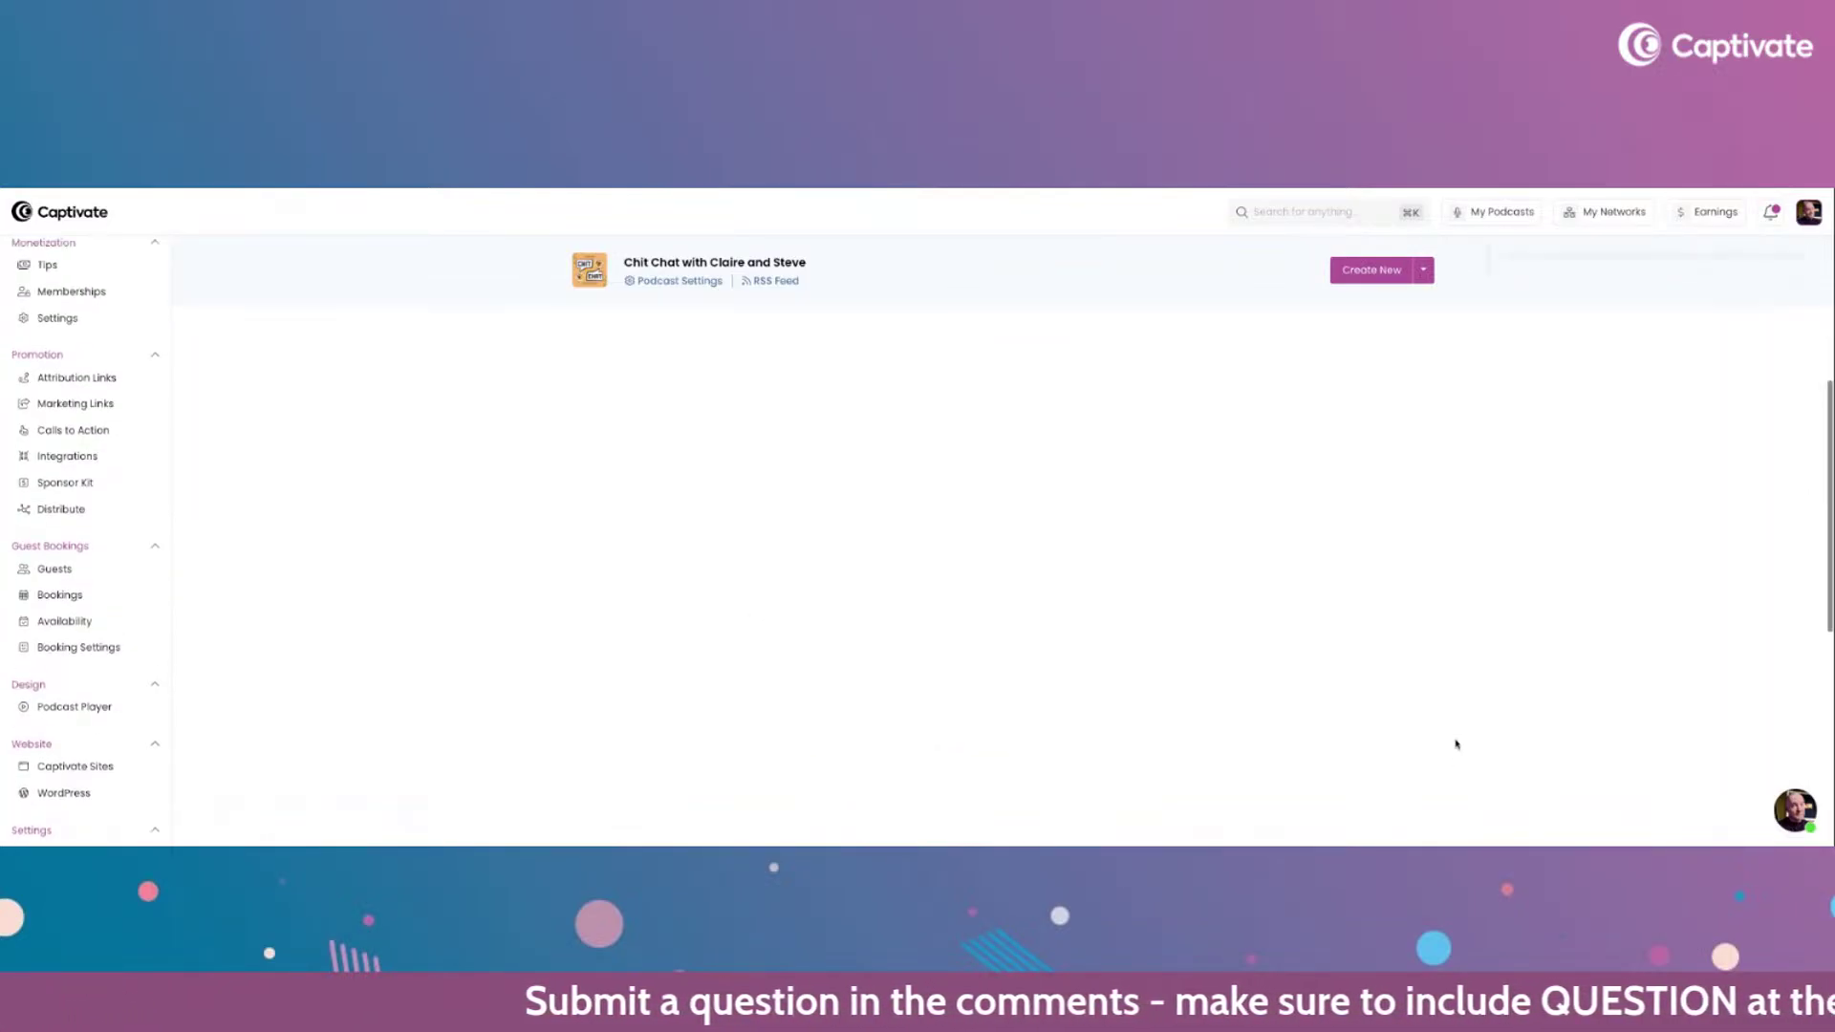
{"action": "scroll", "coordinate": [1468, 741], "scroll_direction": "up", "scroll_amount": 1}
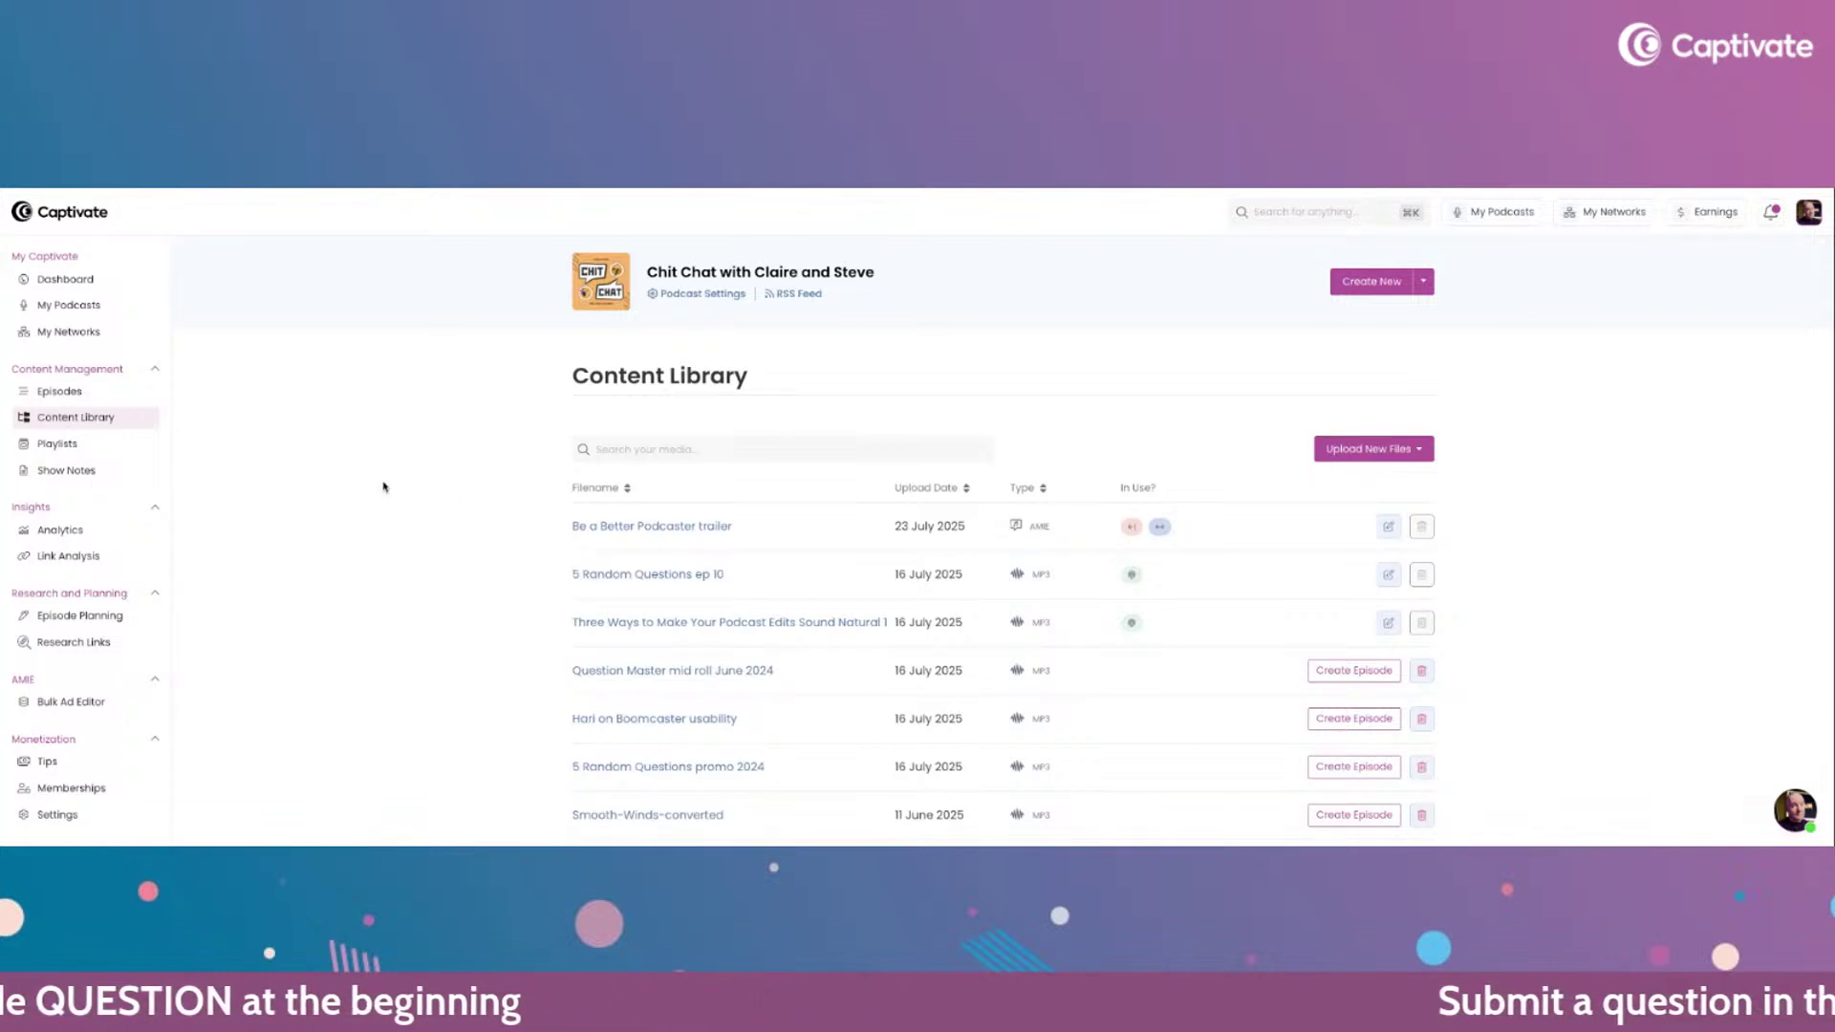
- Open the podcast's episode list, view the sharing options for episode 3, and close them
{"action": "left_click", "coordinate": [82, 399]}
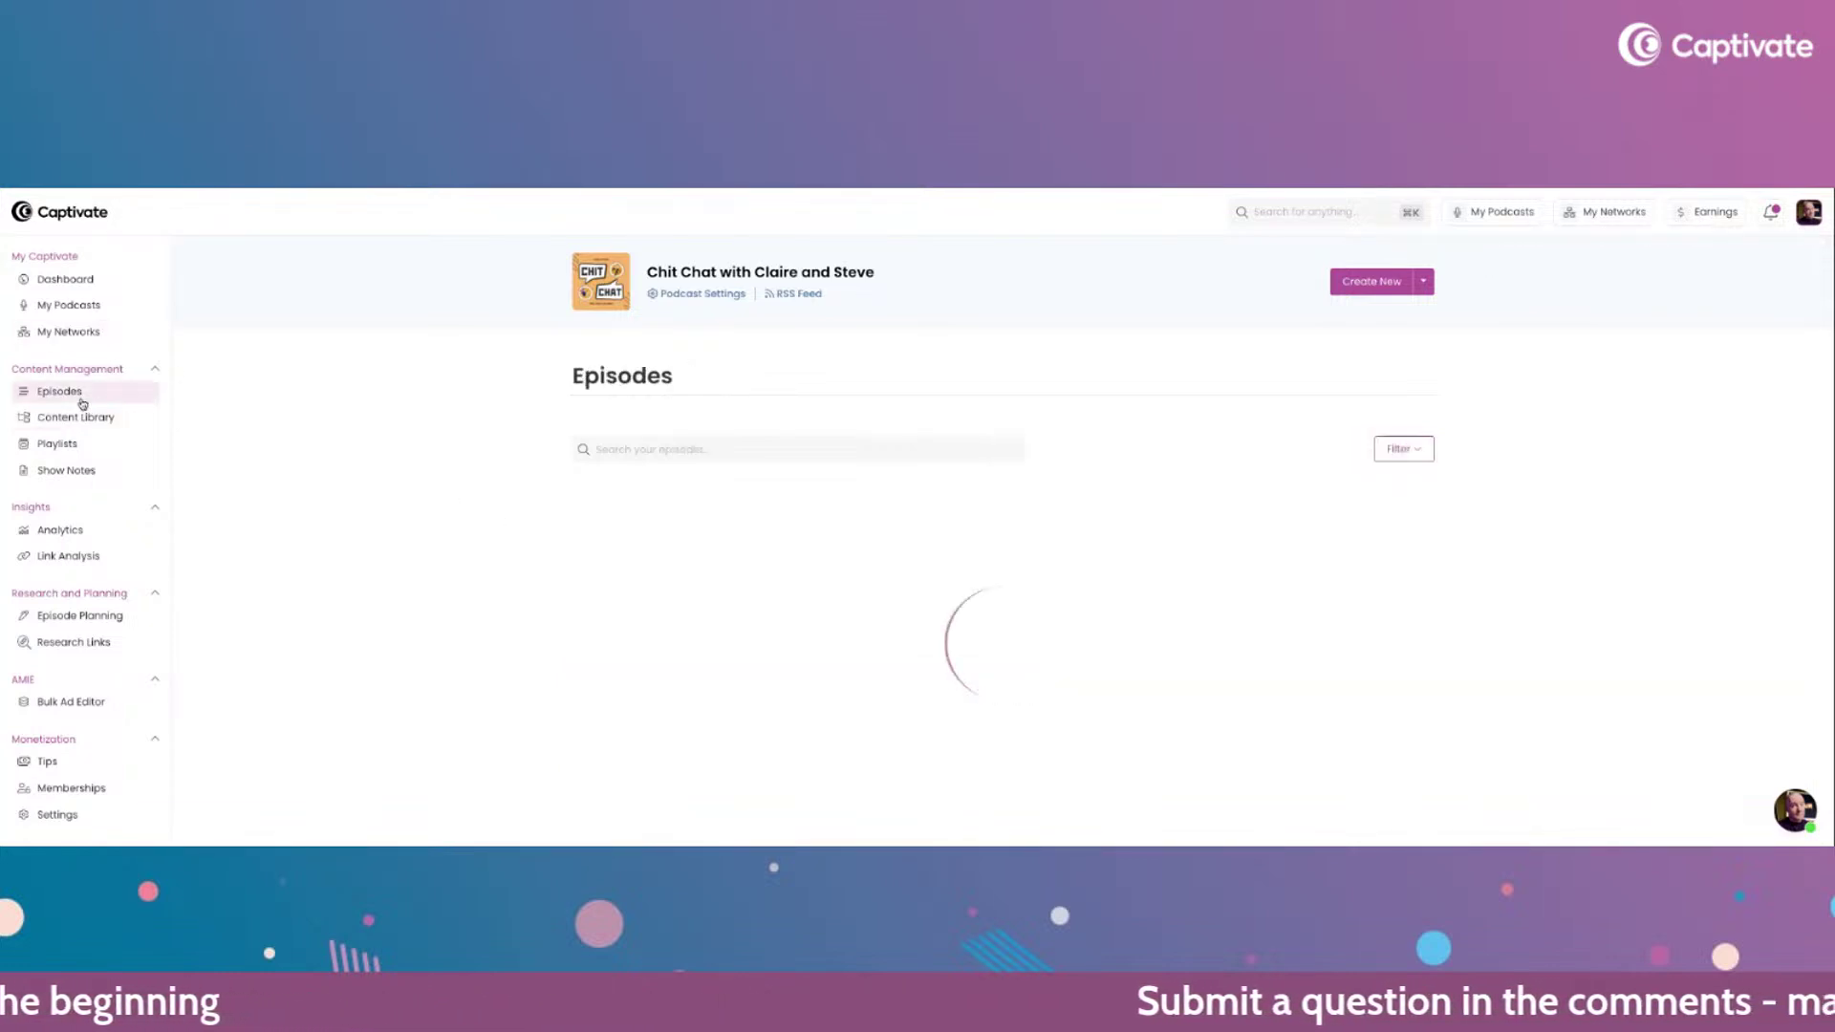
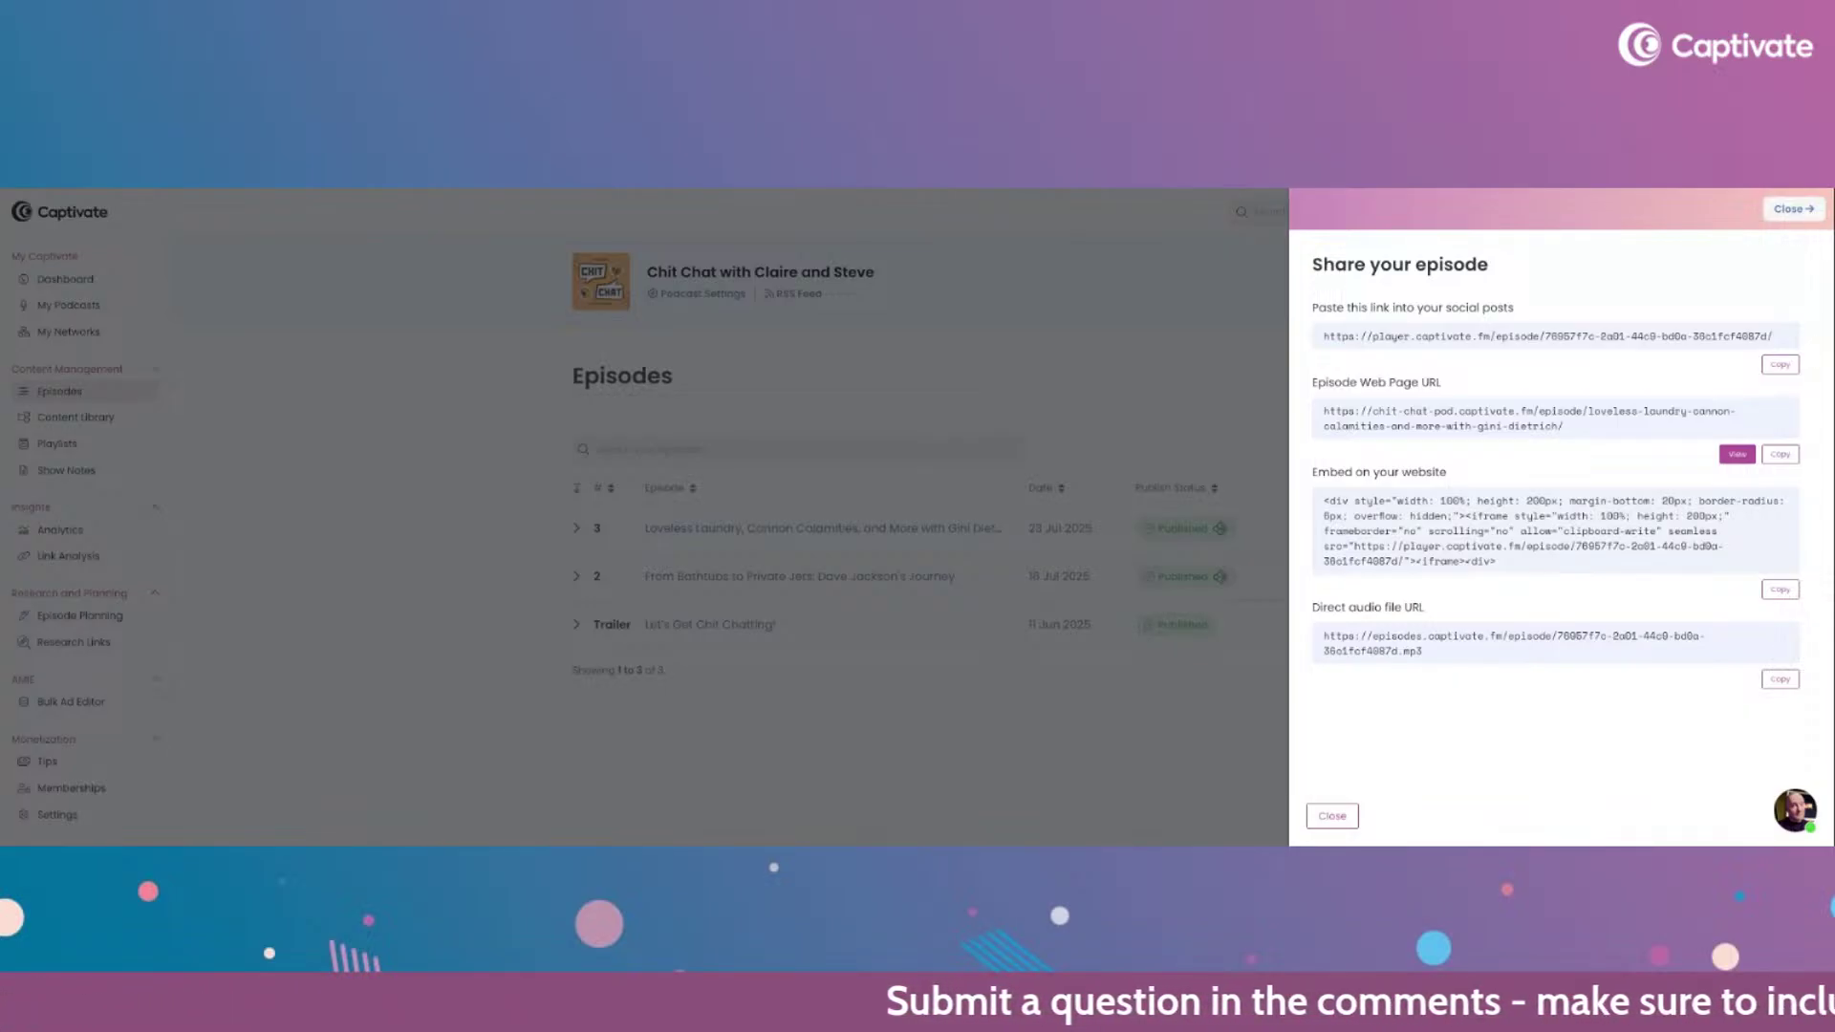
{"action": "left_click", "coordinate": [393, 339]}
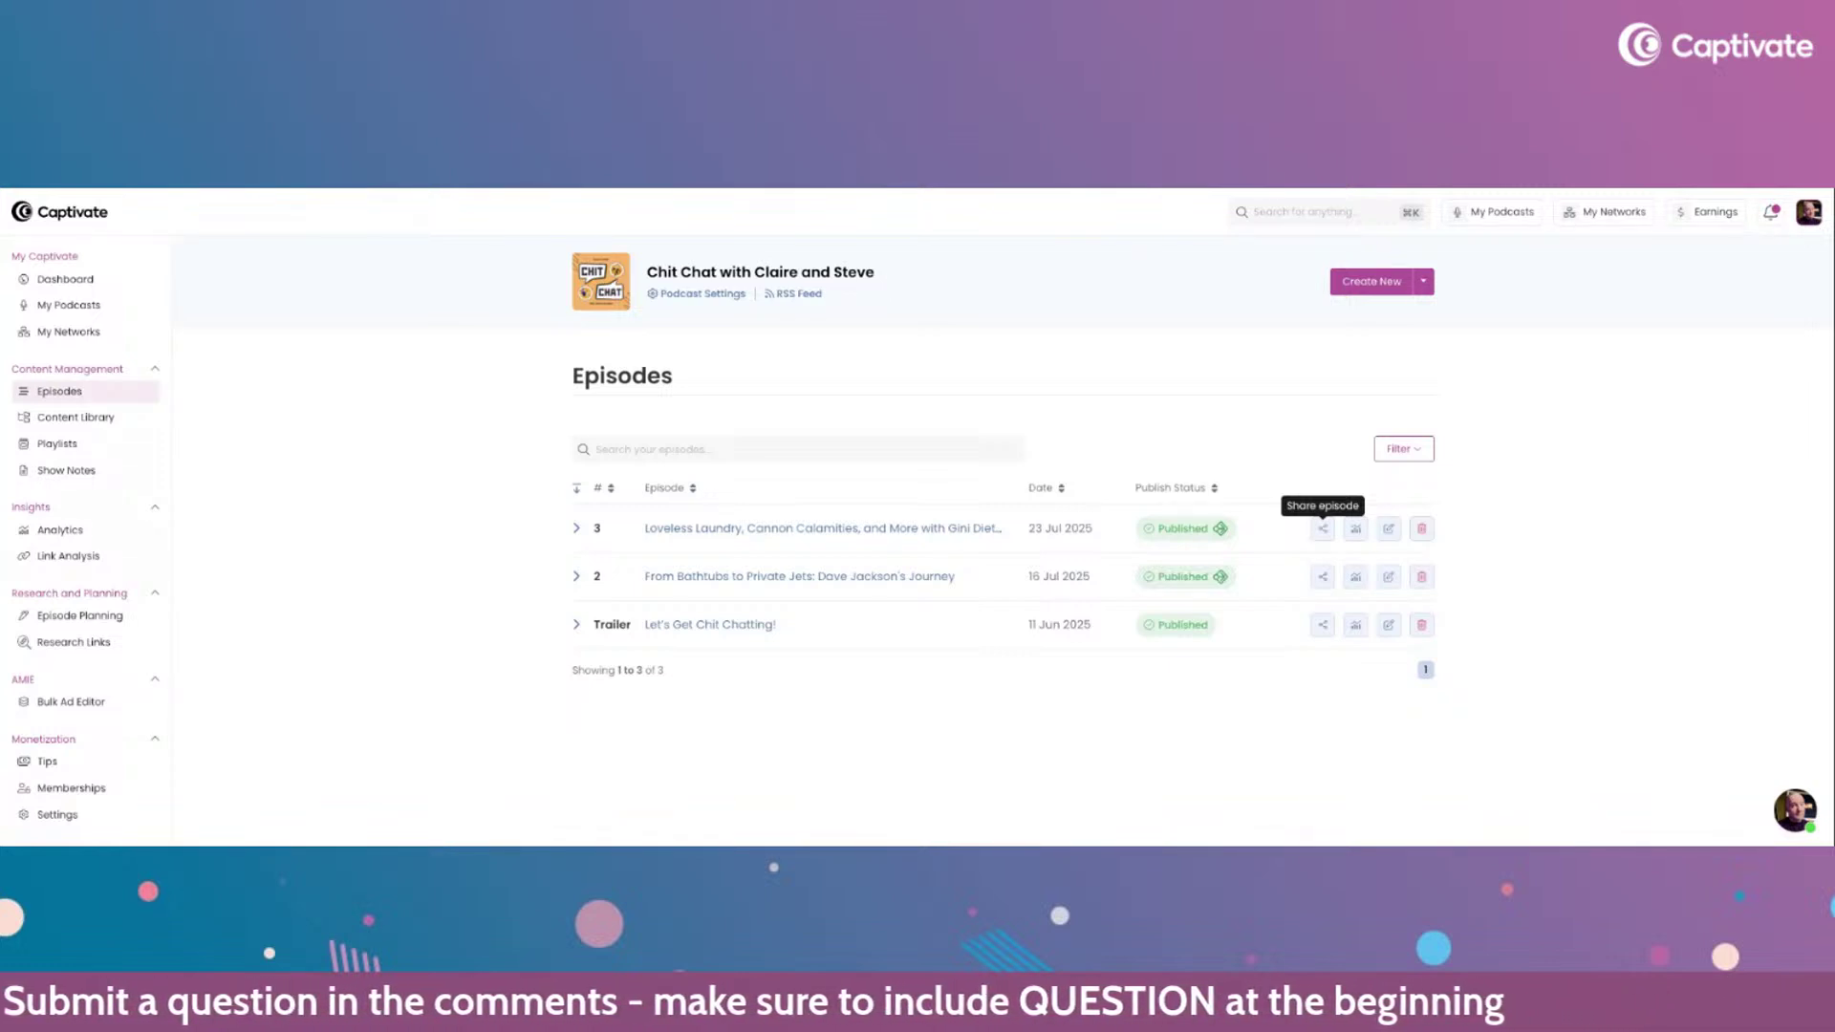
- Open the Bulk Ad Editor and review its options for removing pre/post-rolls, managing mid-rolls and replacing tagged ads
{"action": "scroll", "coordinate": [370, 349], "scroll_direction": "down", "scroll_amount": 4}
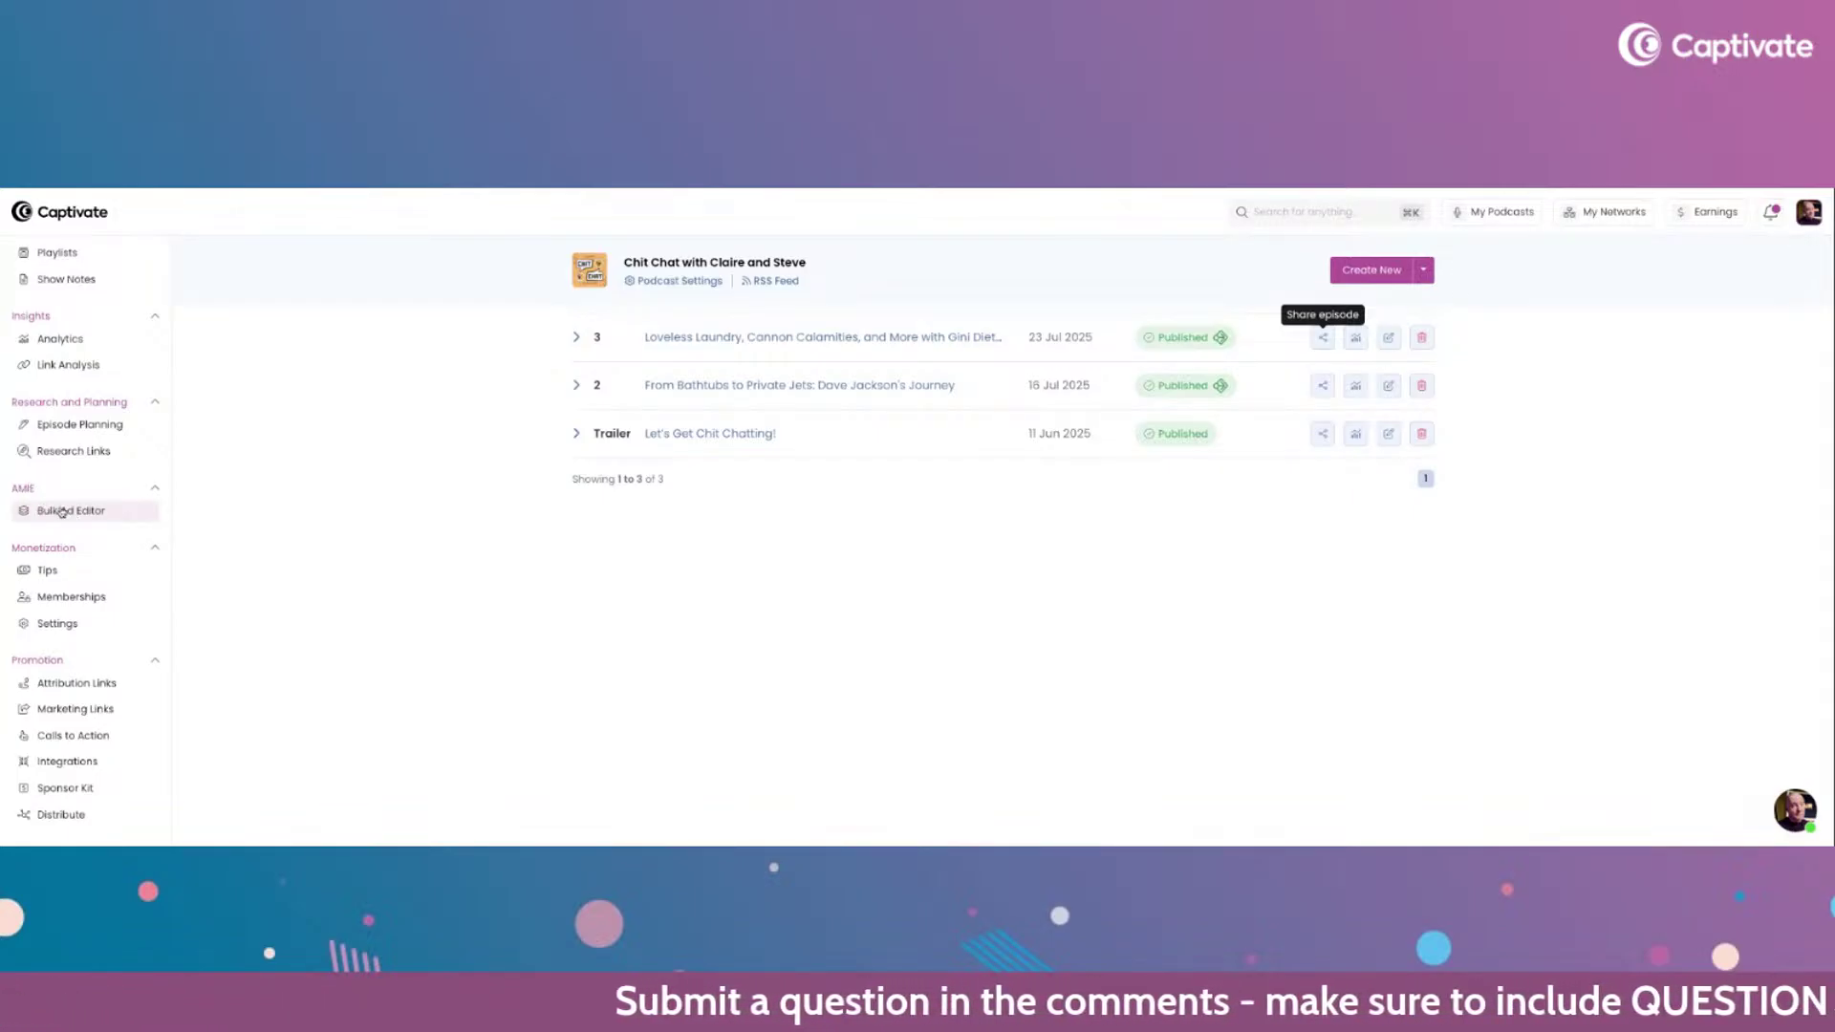
{"action": "left_click", "coordinate": [61, 512]}
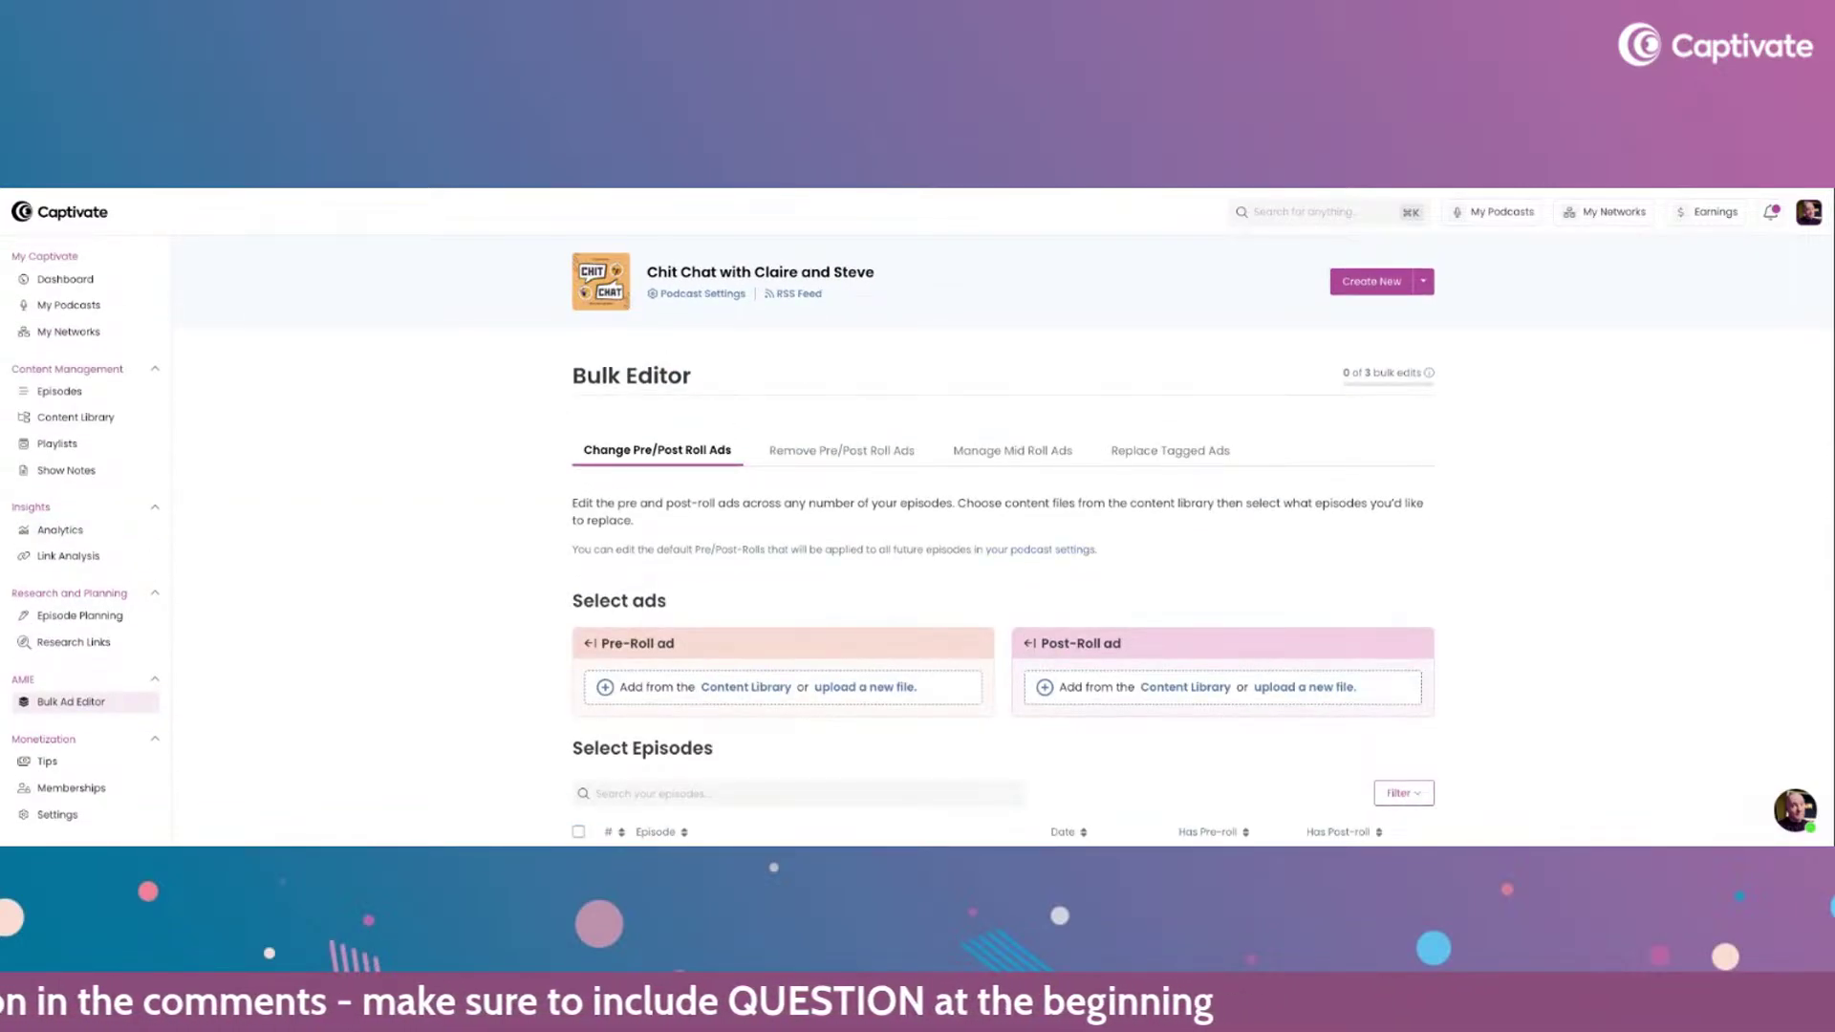
{"action": "left_click", "coordinate": [829, 453]}
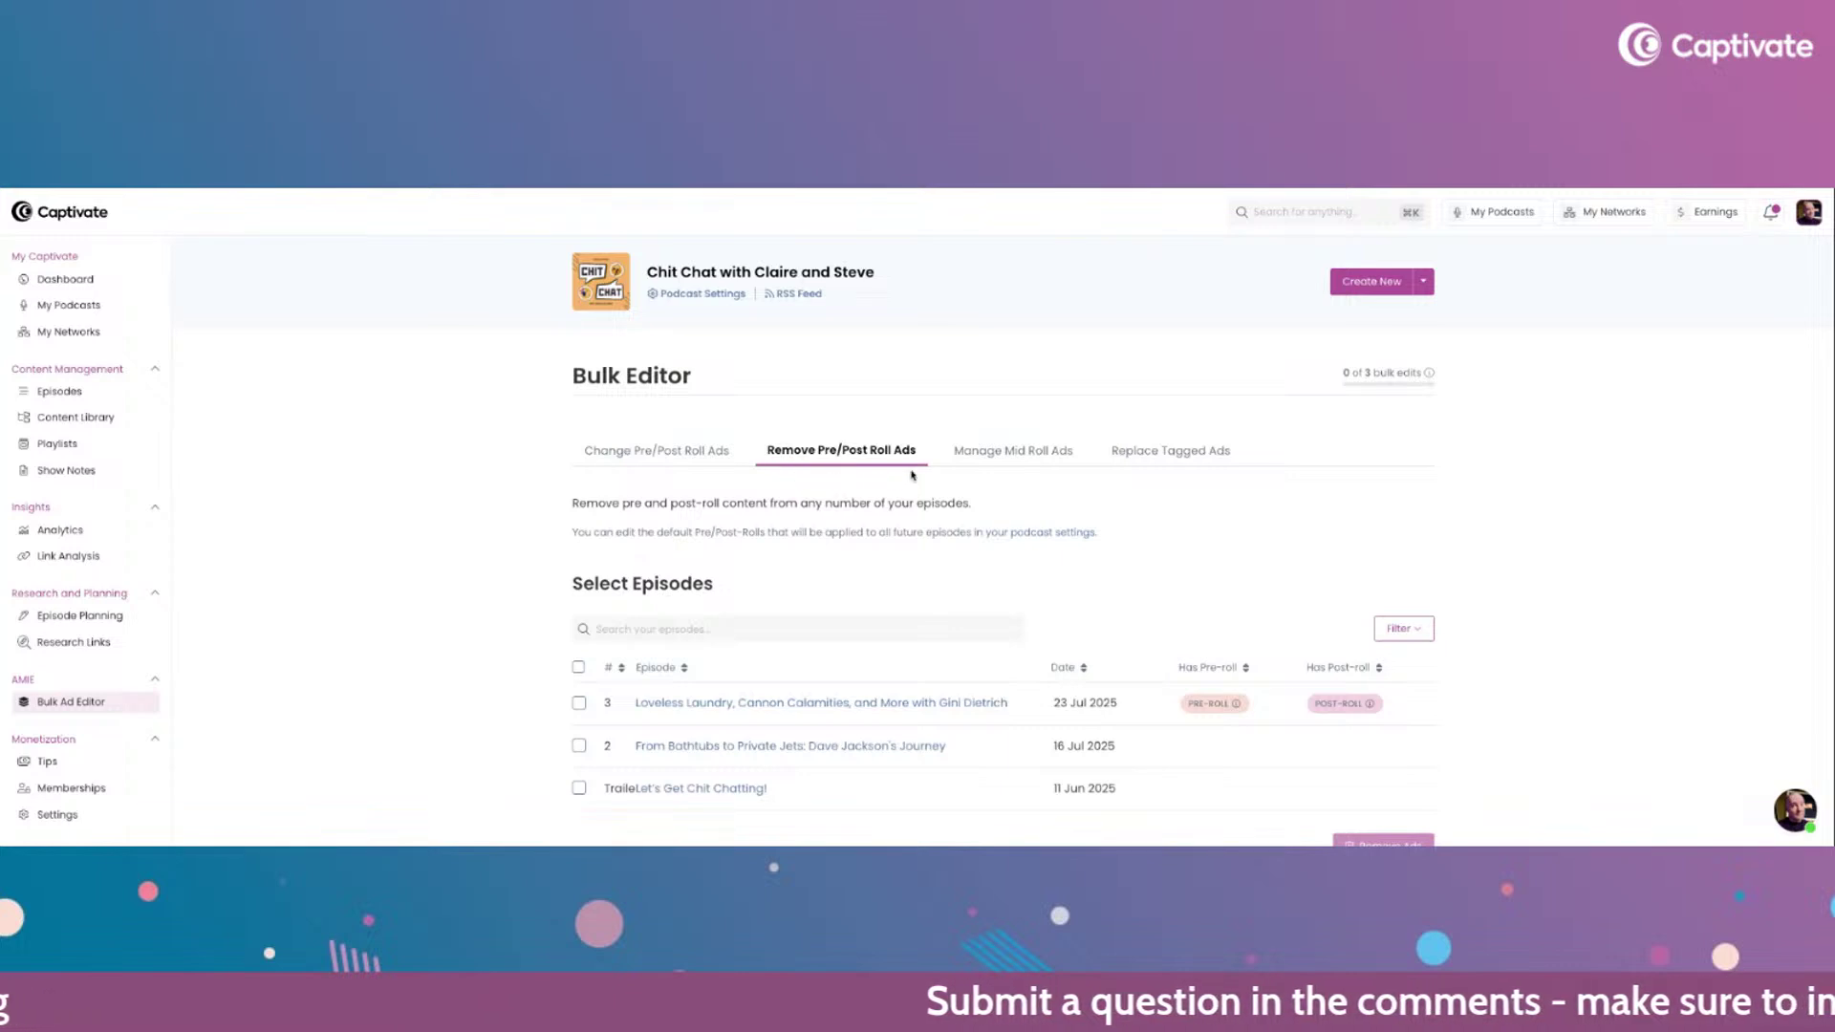
{"action": "left_click", "coordinate": [992, 456]}
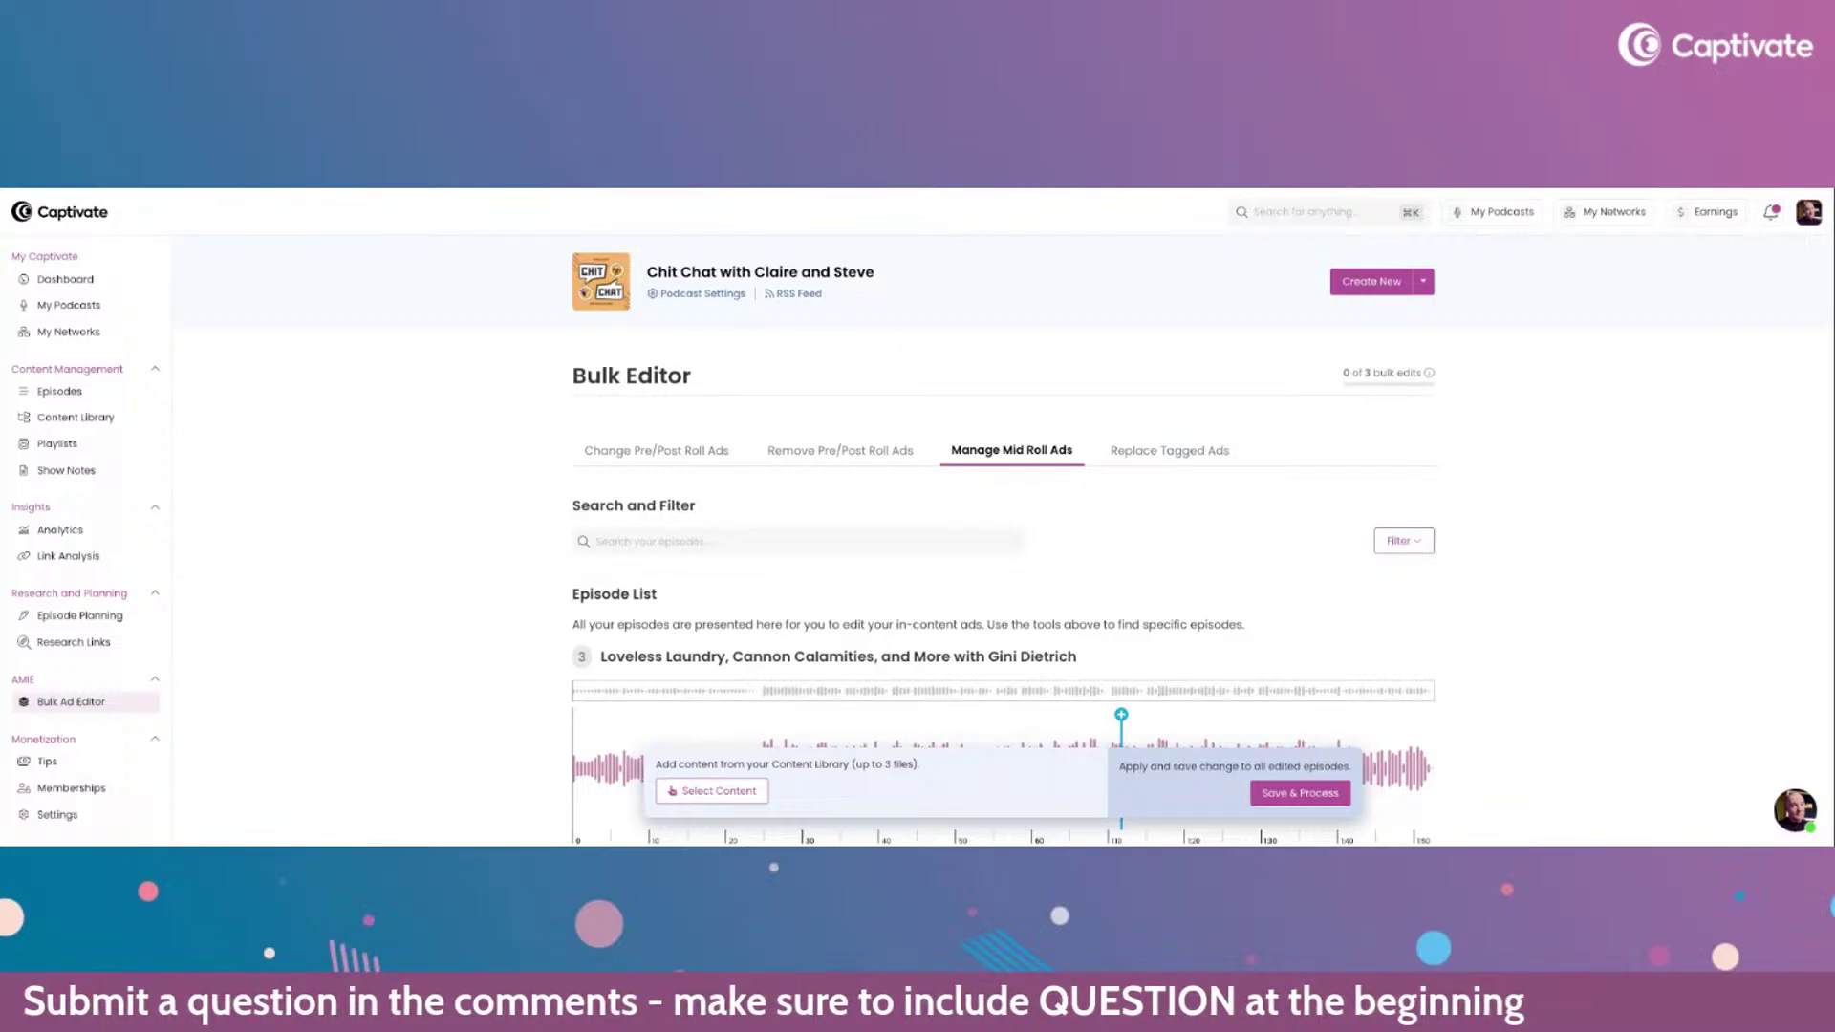
{"action": "left_click", "coordinate": [1194, 459]}
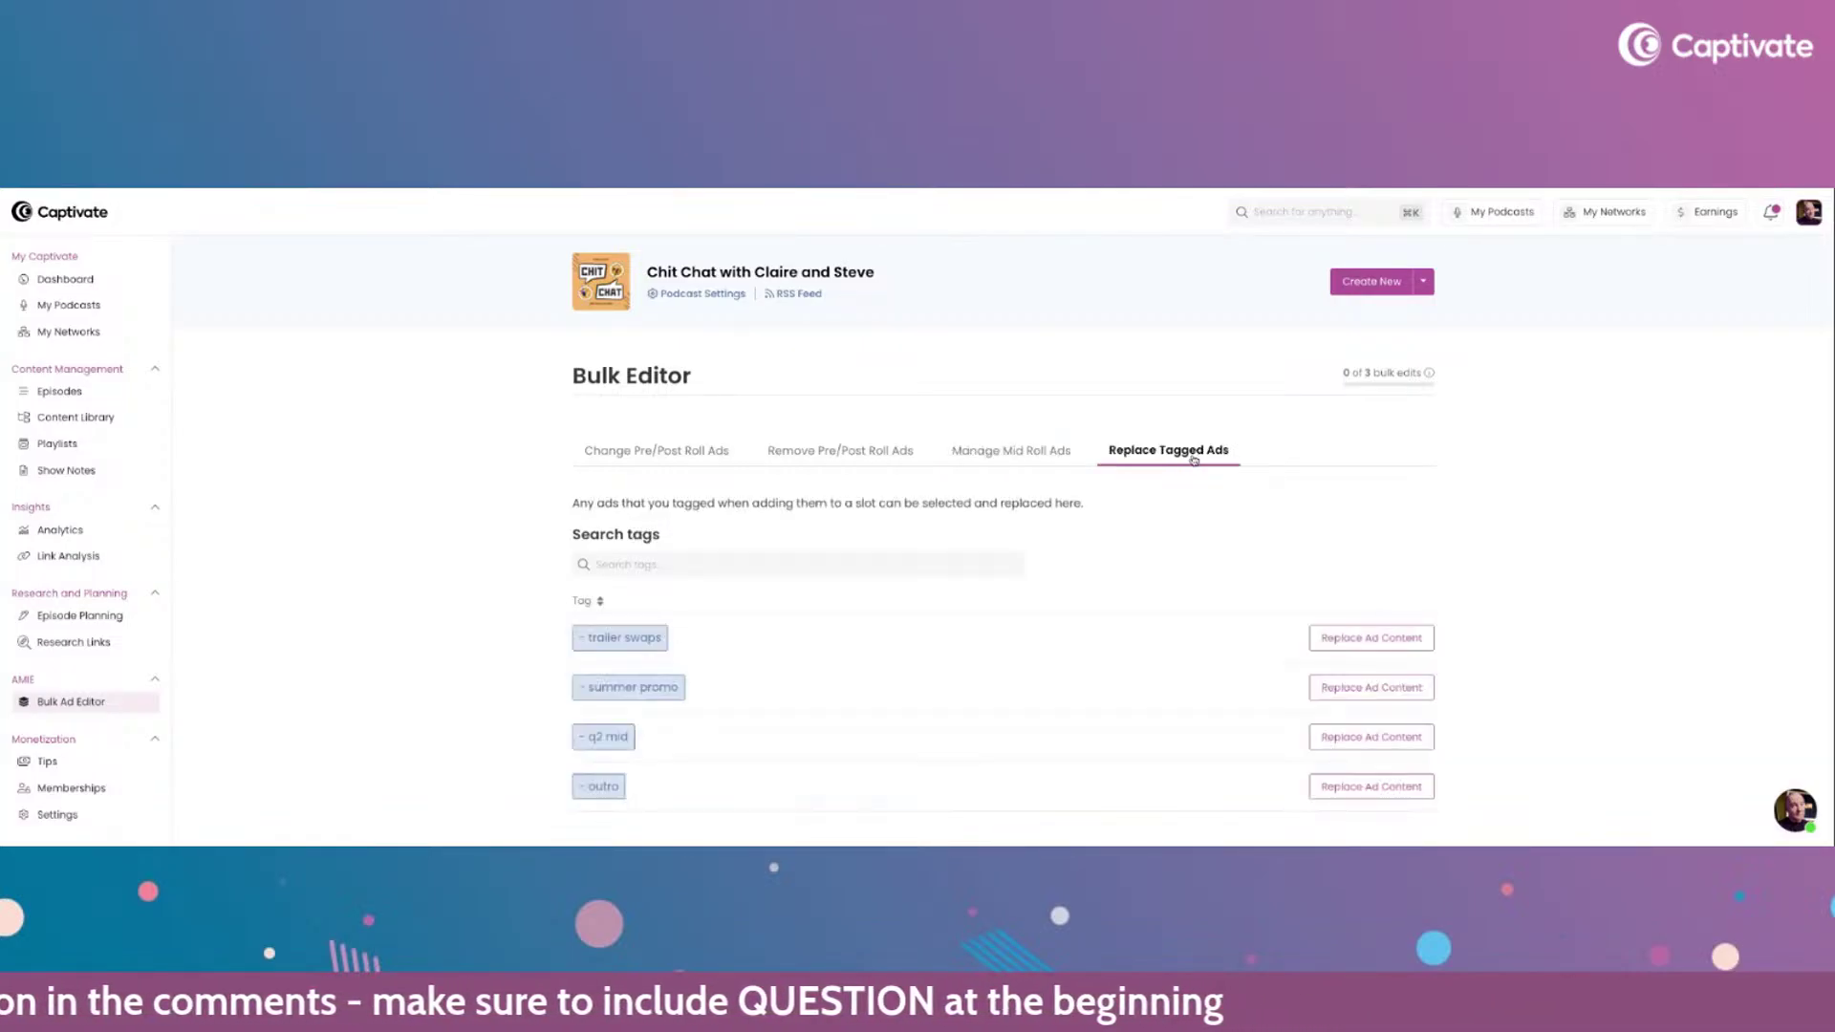
{"action": "scroll", "coordinate": [426, 548], "scroll_direction": "down", "scroll_amount": 1}
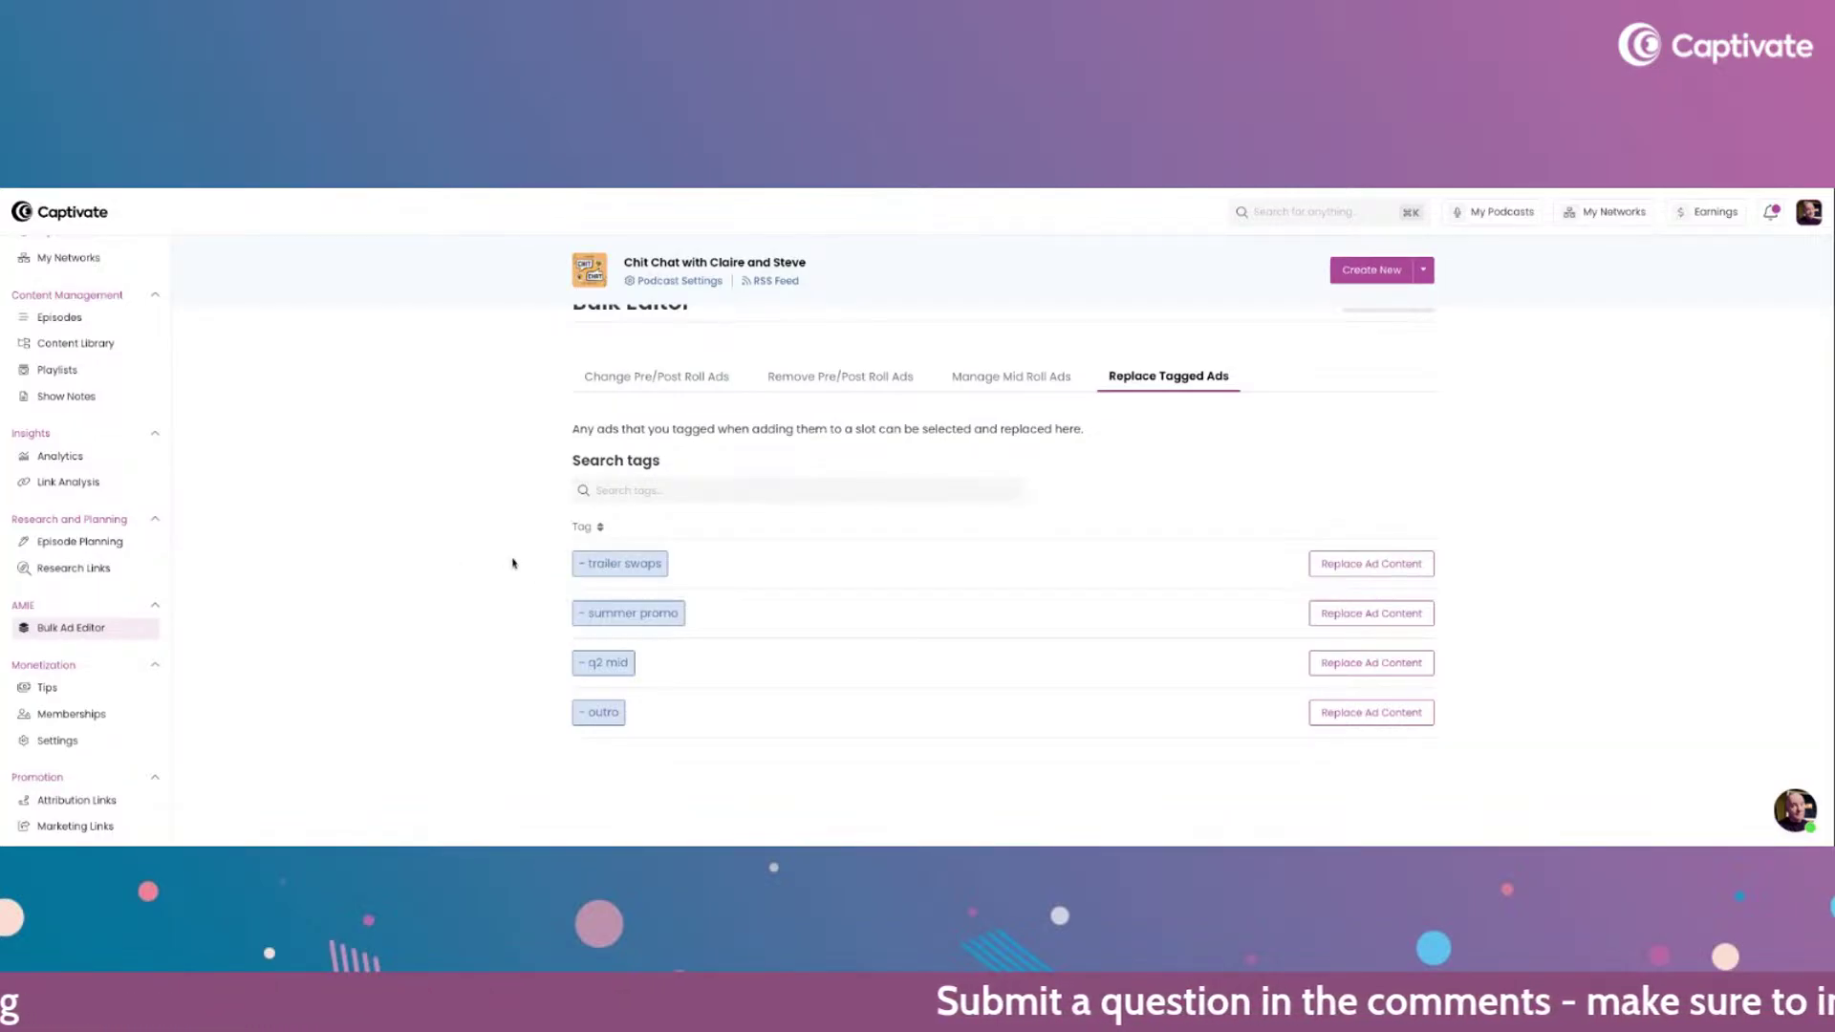
- Return to changing pre/post-roll ads, check which episodes have pre-rolls and post-rolls, and show the episode filter options
{"action": "scroll", "coordinate": [516, 535], "scroll_direction": "up", "scroll_amount": 1}
{"action": "scroll", "coordinate": [543, 482], "scroll_direction": "up", "scroll_amount": 1}
{"action": "left_click", "coordinate": [622, 428]}
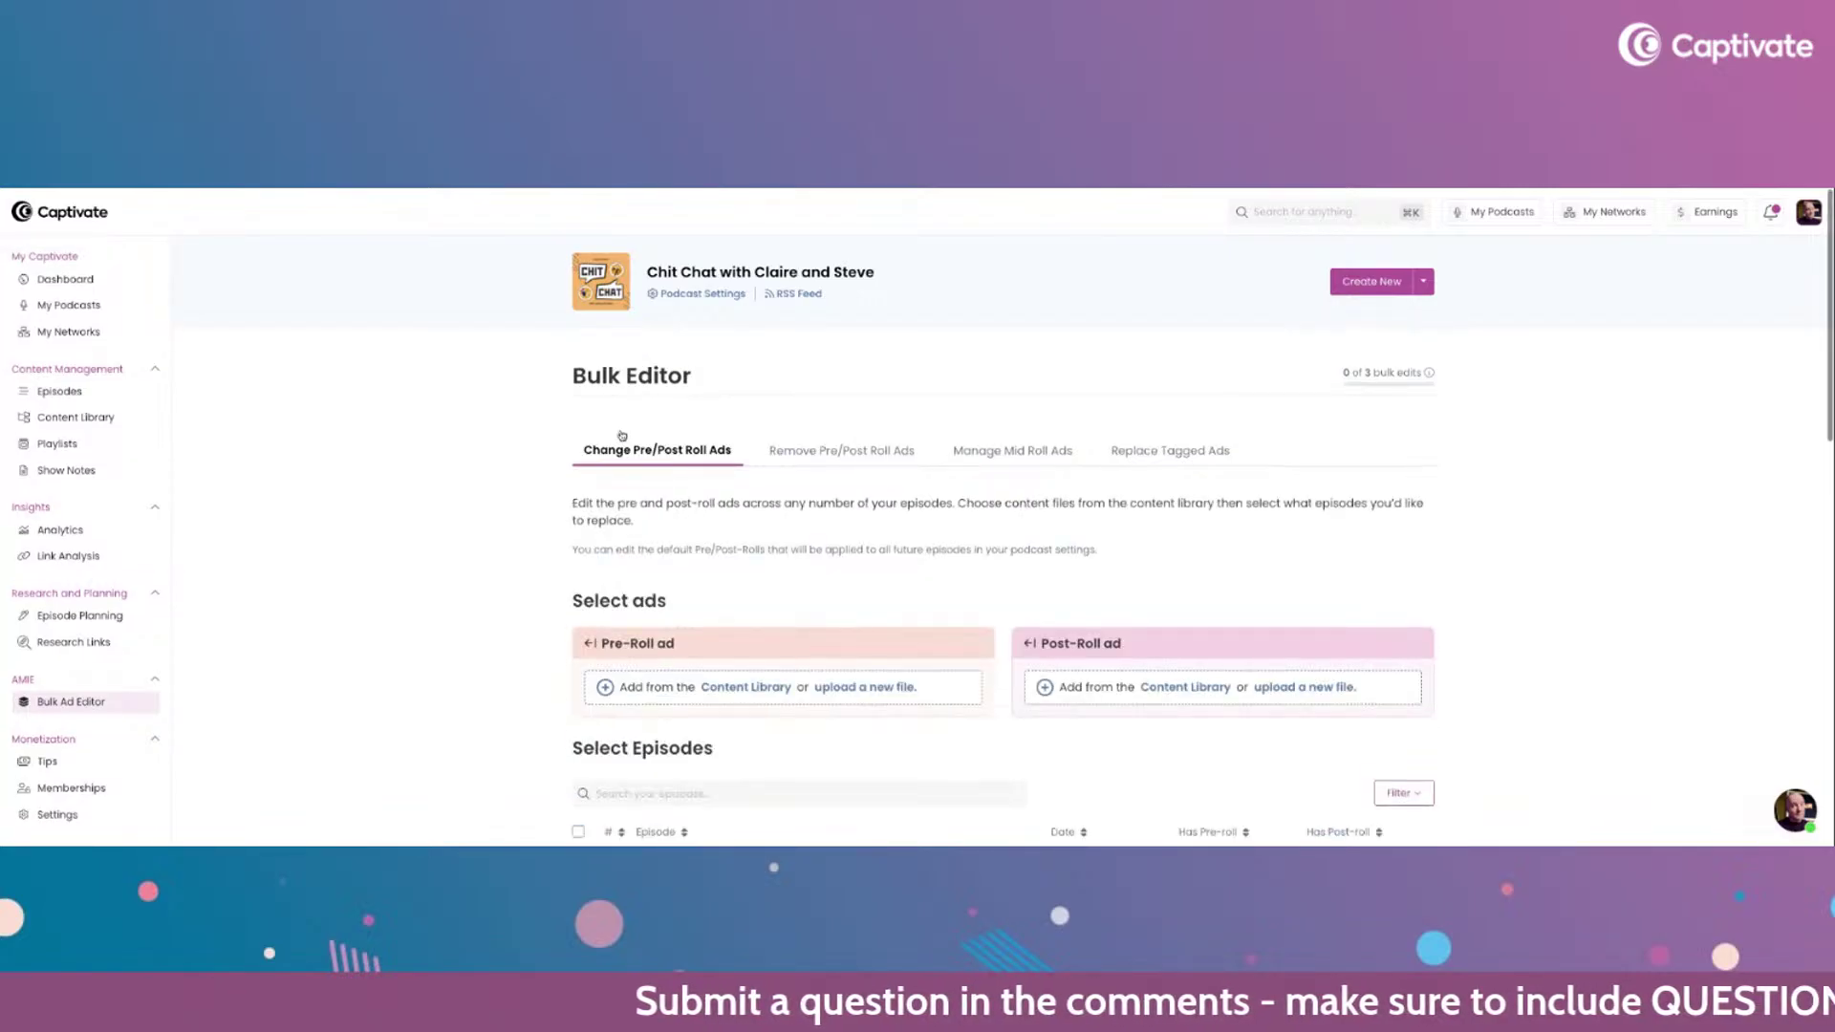
{"action": "scroll", "coordinate": [535, 440], "scroll_direction": "down", "scroll_amount": 1}
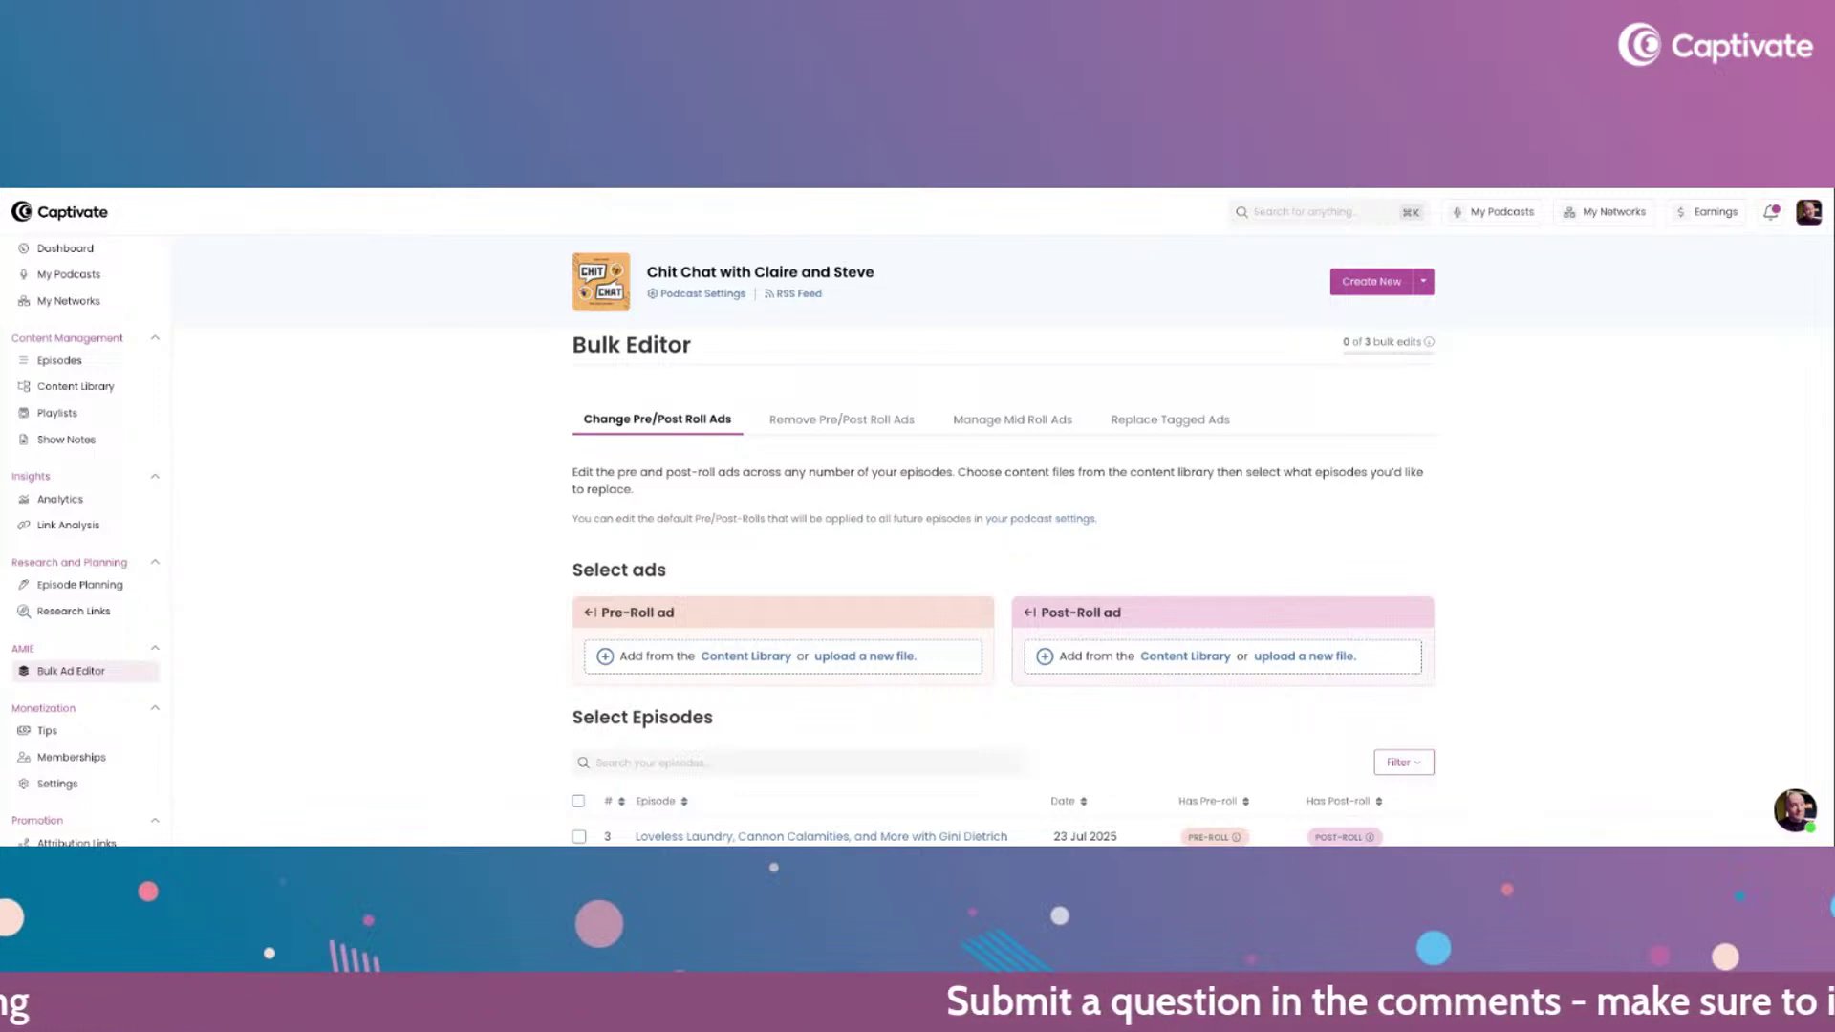
{"action": "scroll", "coordinate": [492, 432], "scroll_direction": "down", "scroll_amount": 2}
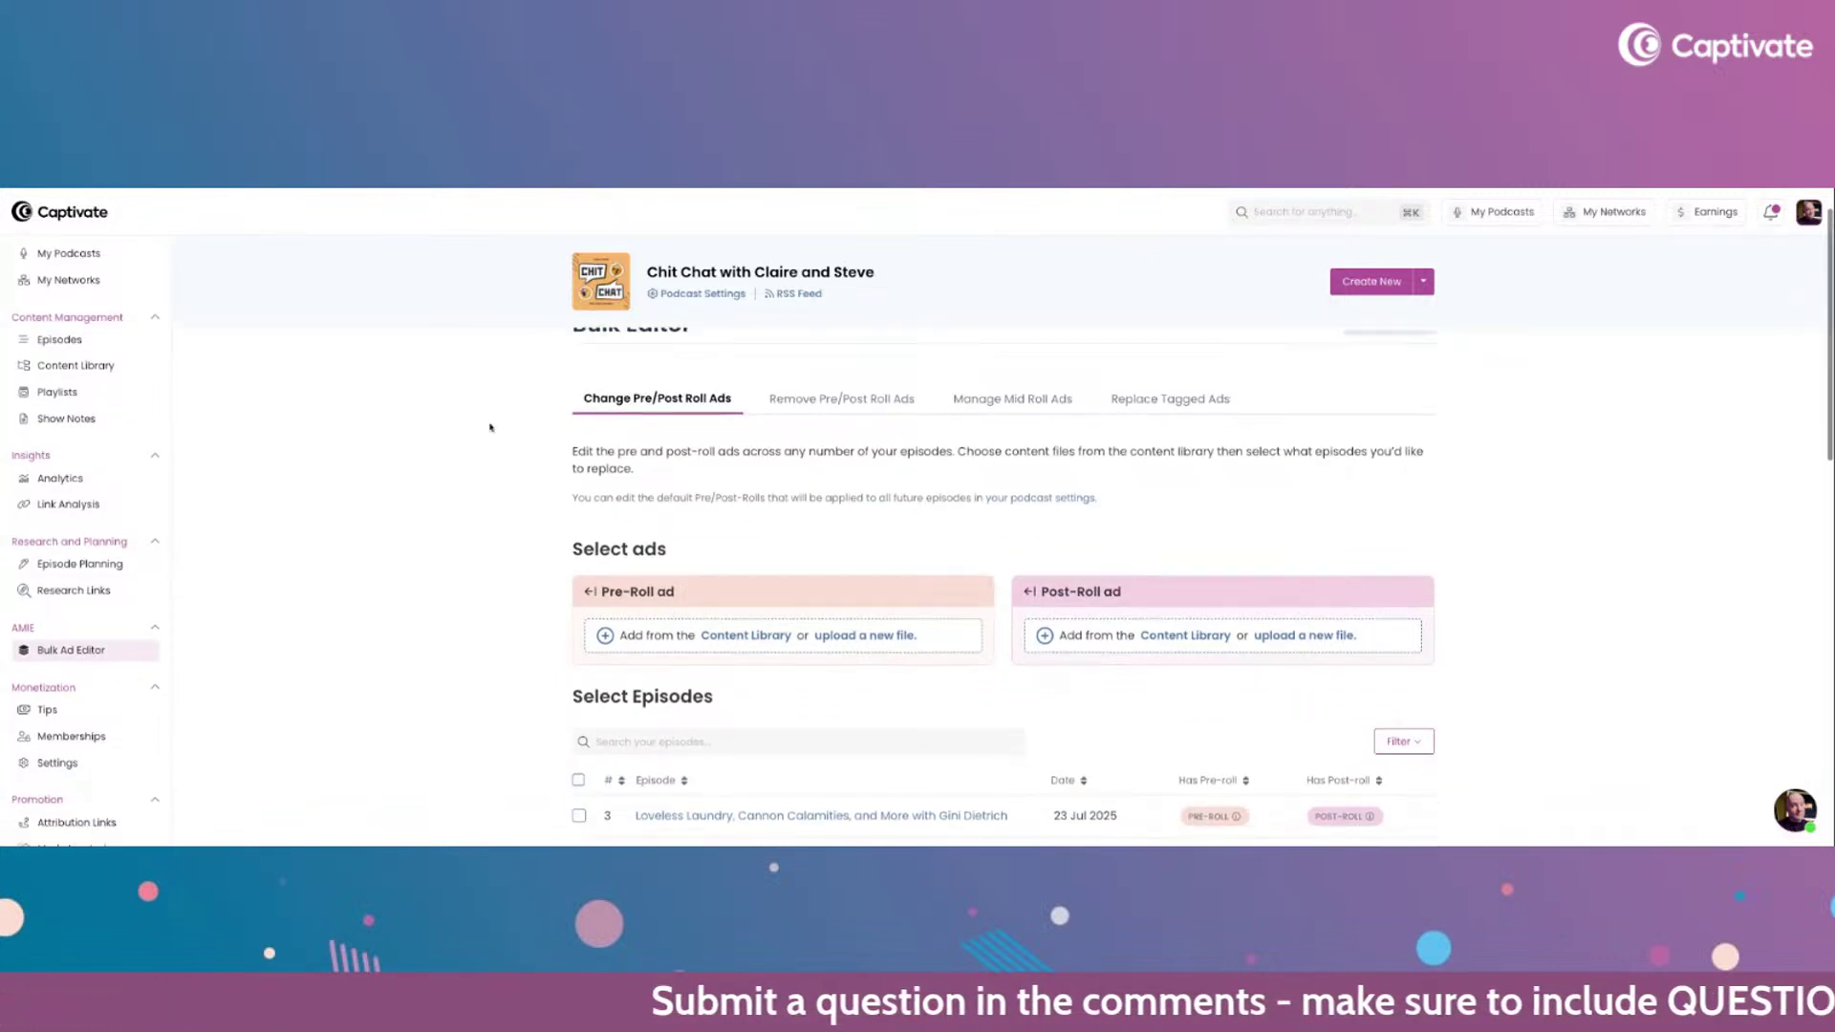
{"action": "scroll", "coordinate": [488, 428], "scroll_direction": "down", "scroll_amount": 5}
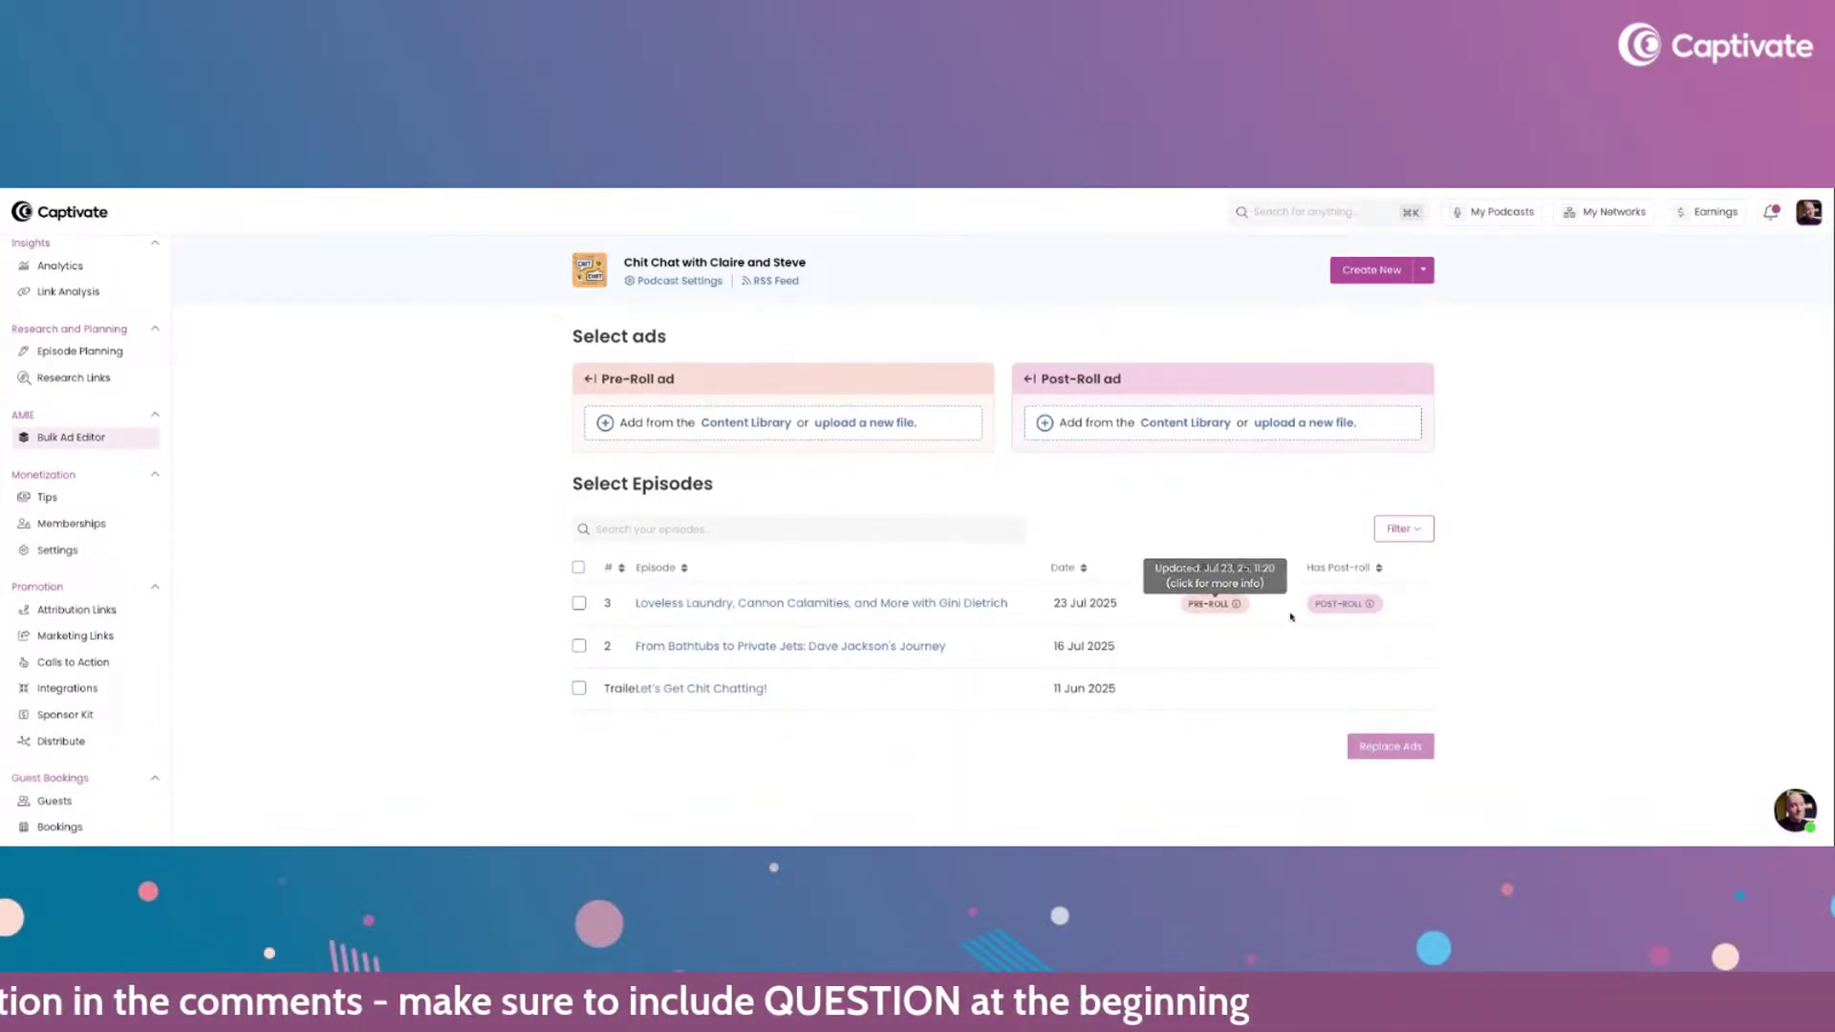
{"action": "mouse_move", "coordinate": [1339, 616]}
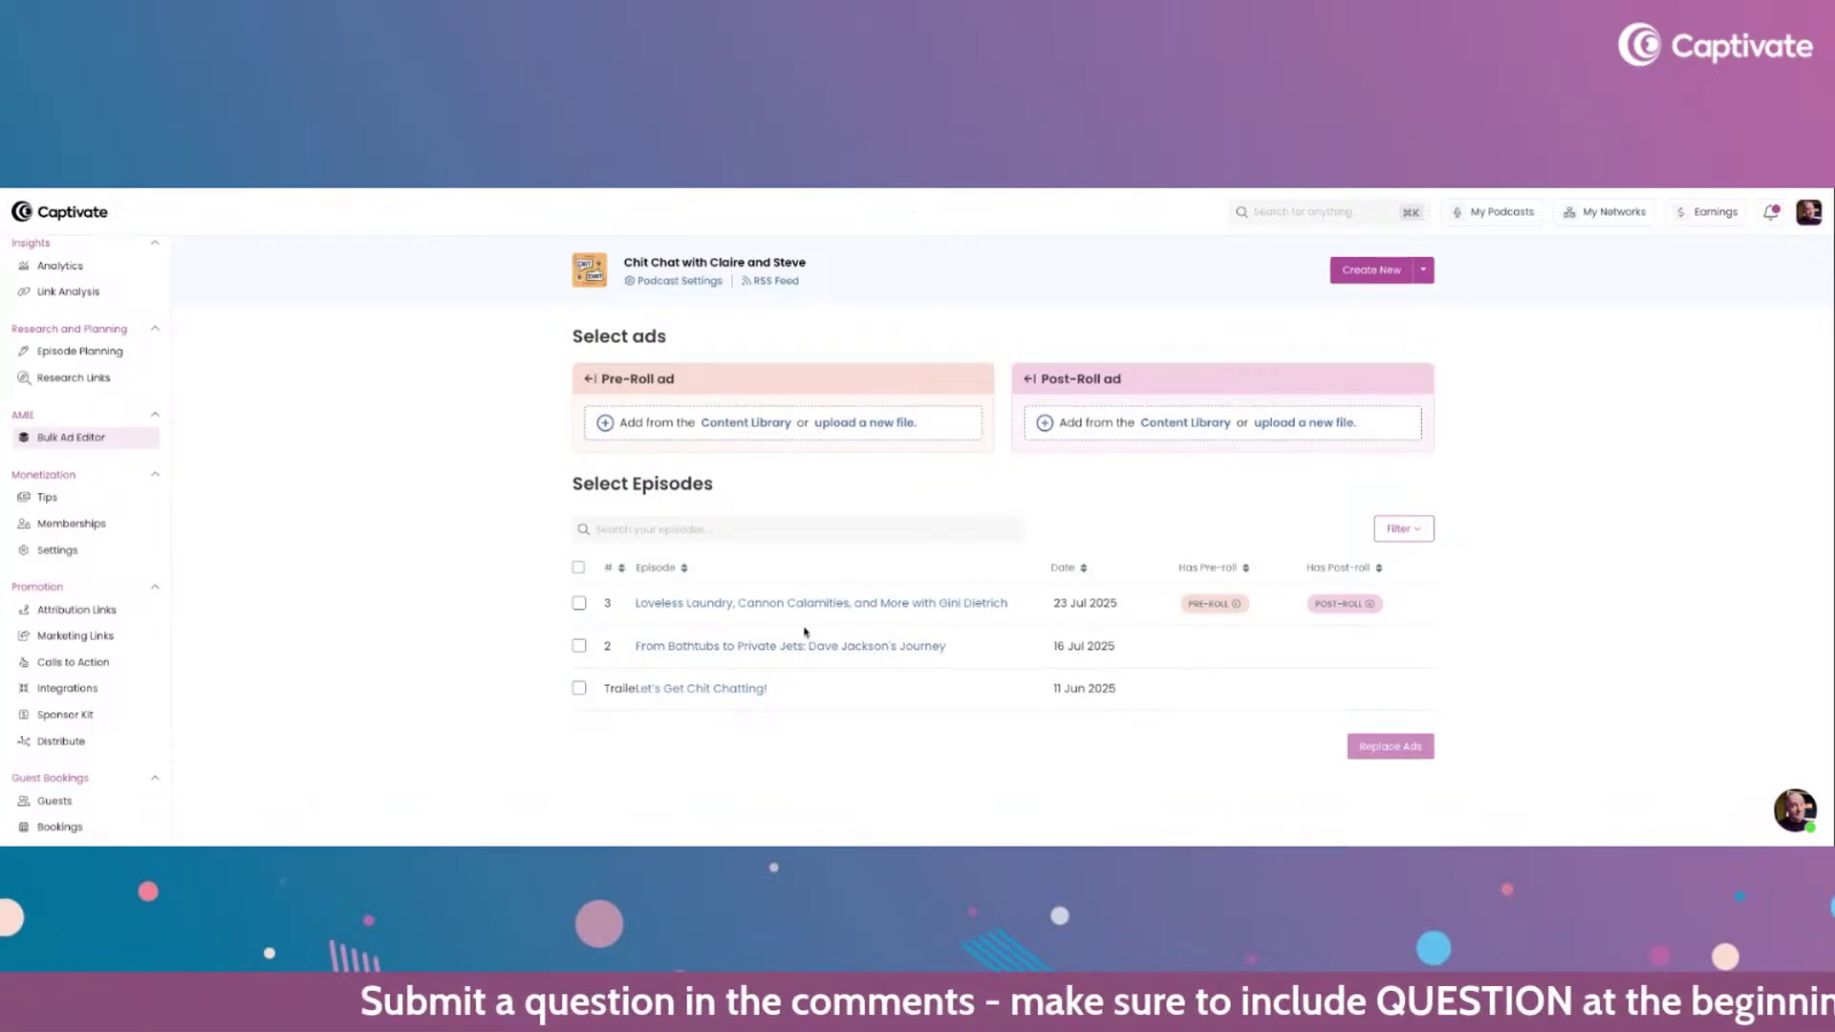
{"action": "scroll", "coordinate": [1276, 655], "scroll_direction": "up", "scroll_amount": 1}
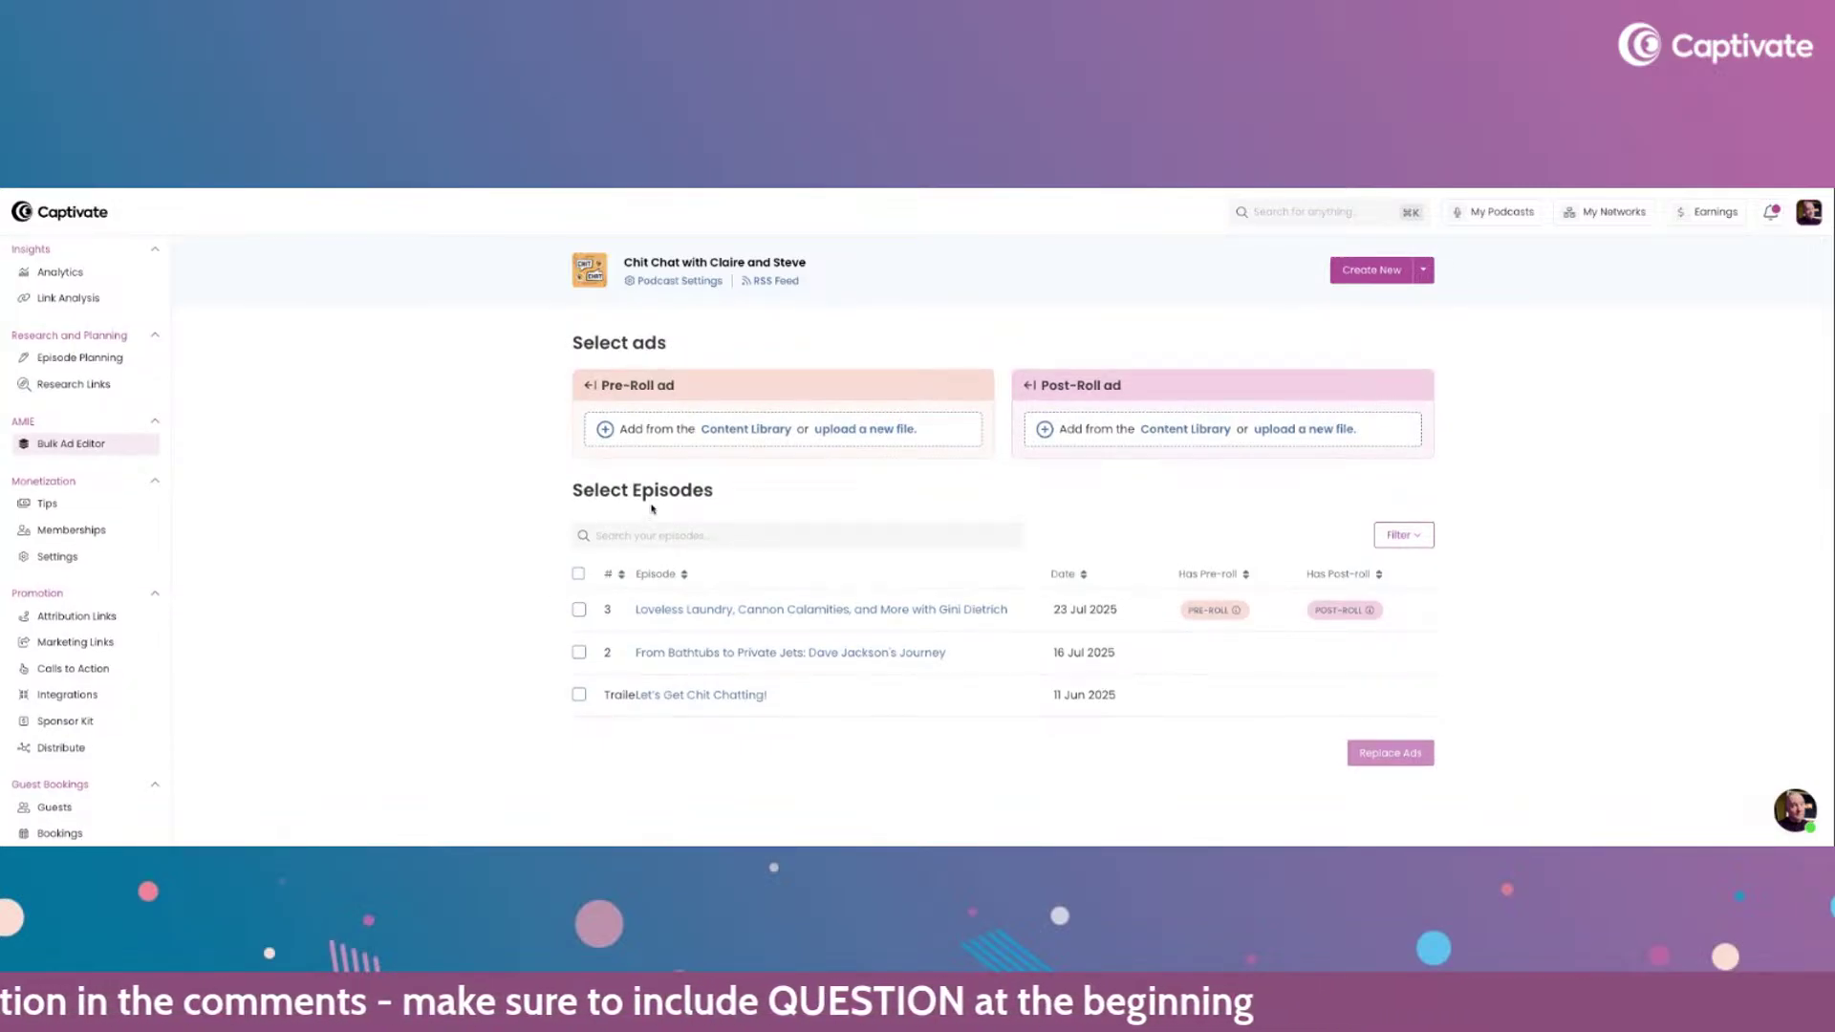
{"action": "left_click", "coordinate": [1398, 537]}
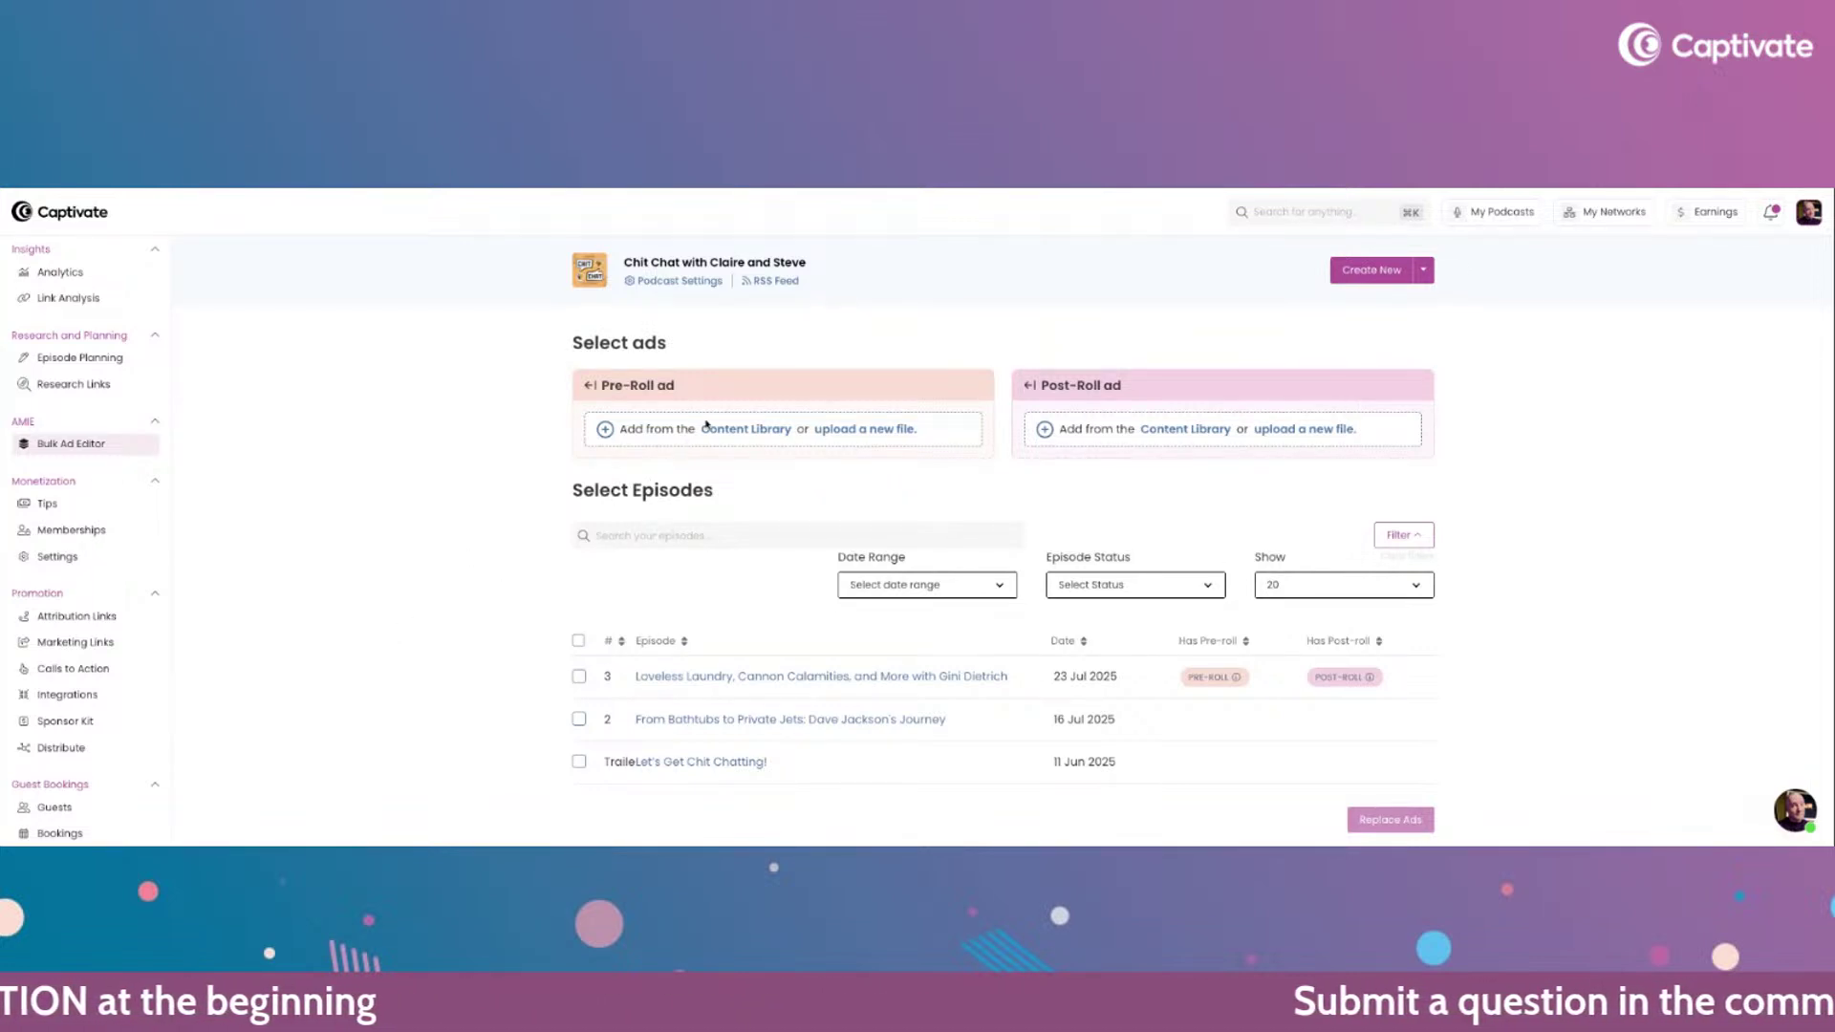
- Add "5RQs promo swap" from the Content Library as the pre-roll ad for the bulk edit
{"action": "left_click", "coordinate": [739, 432]}
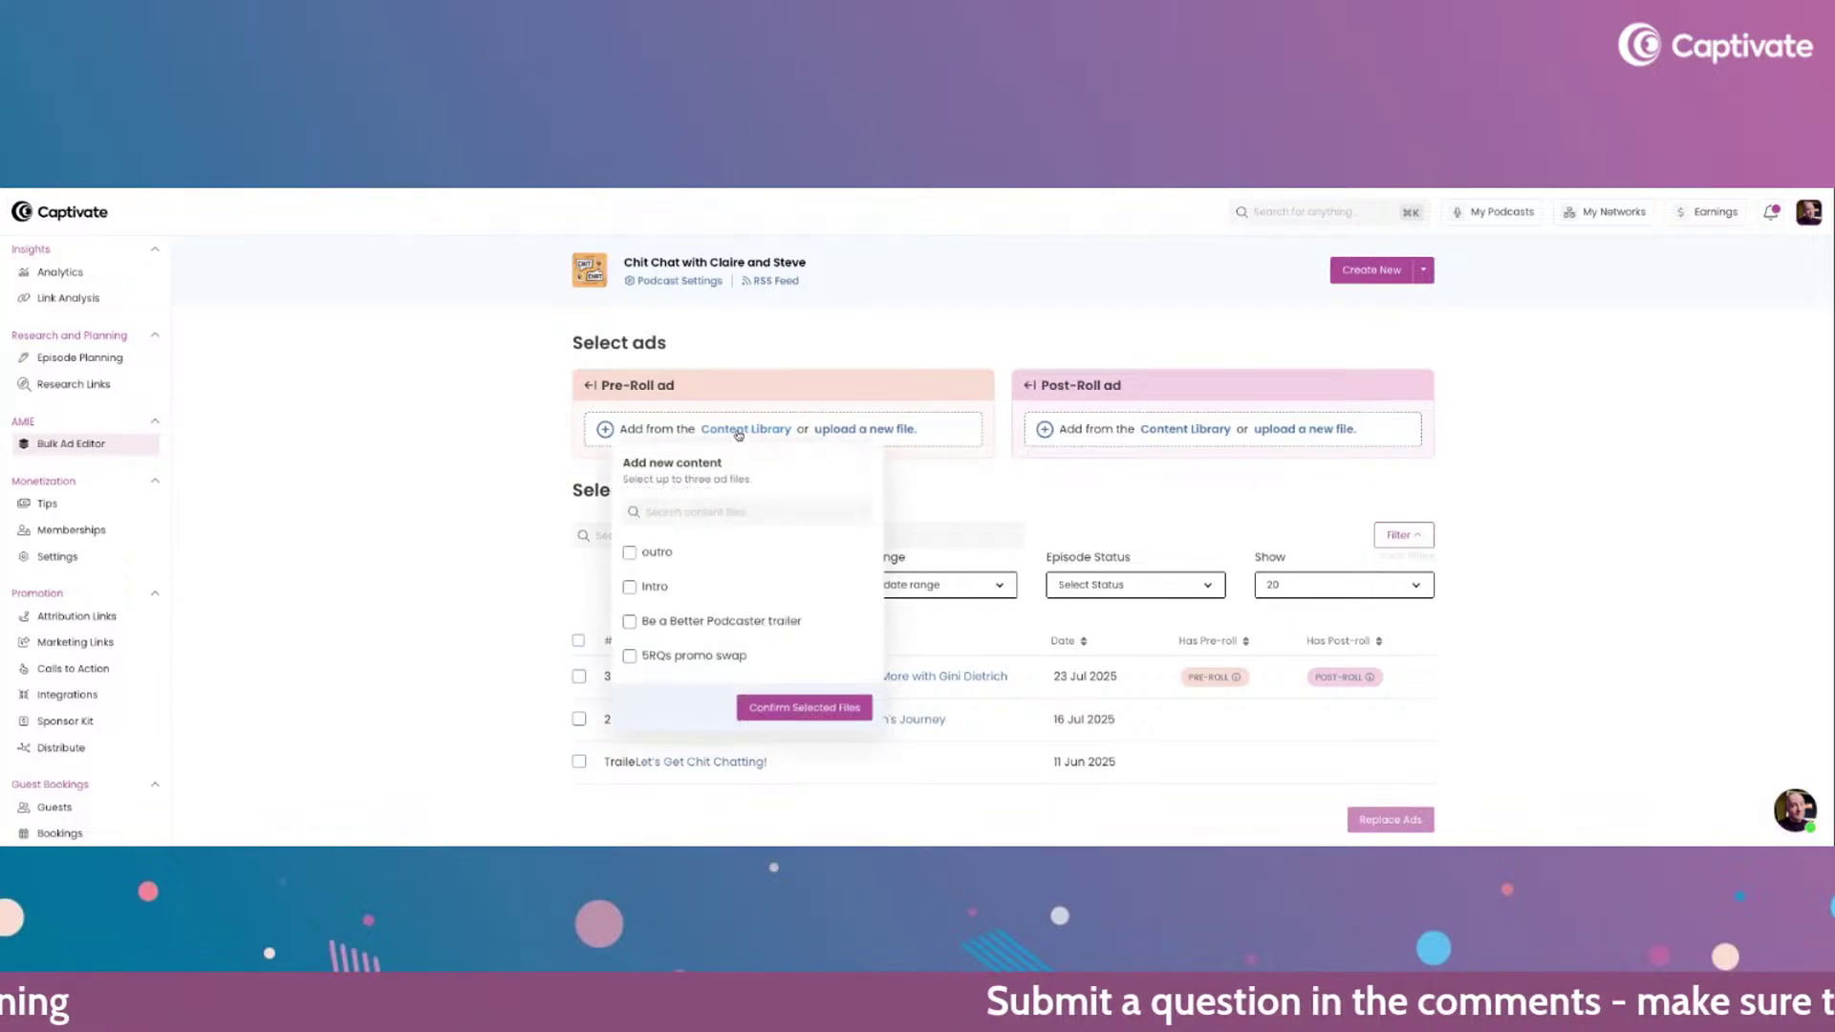
{"action": "scroll", "coordinate": [756, 516], "scroll_direction": "down", "scroll_amount": 1}
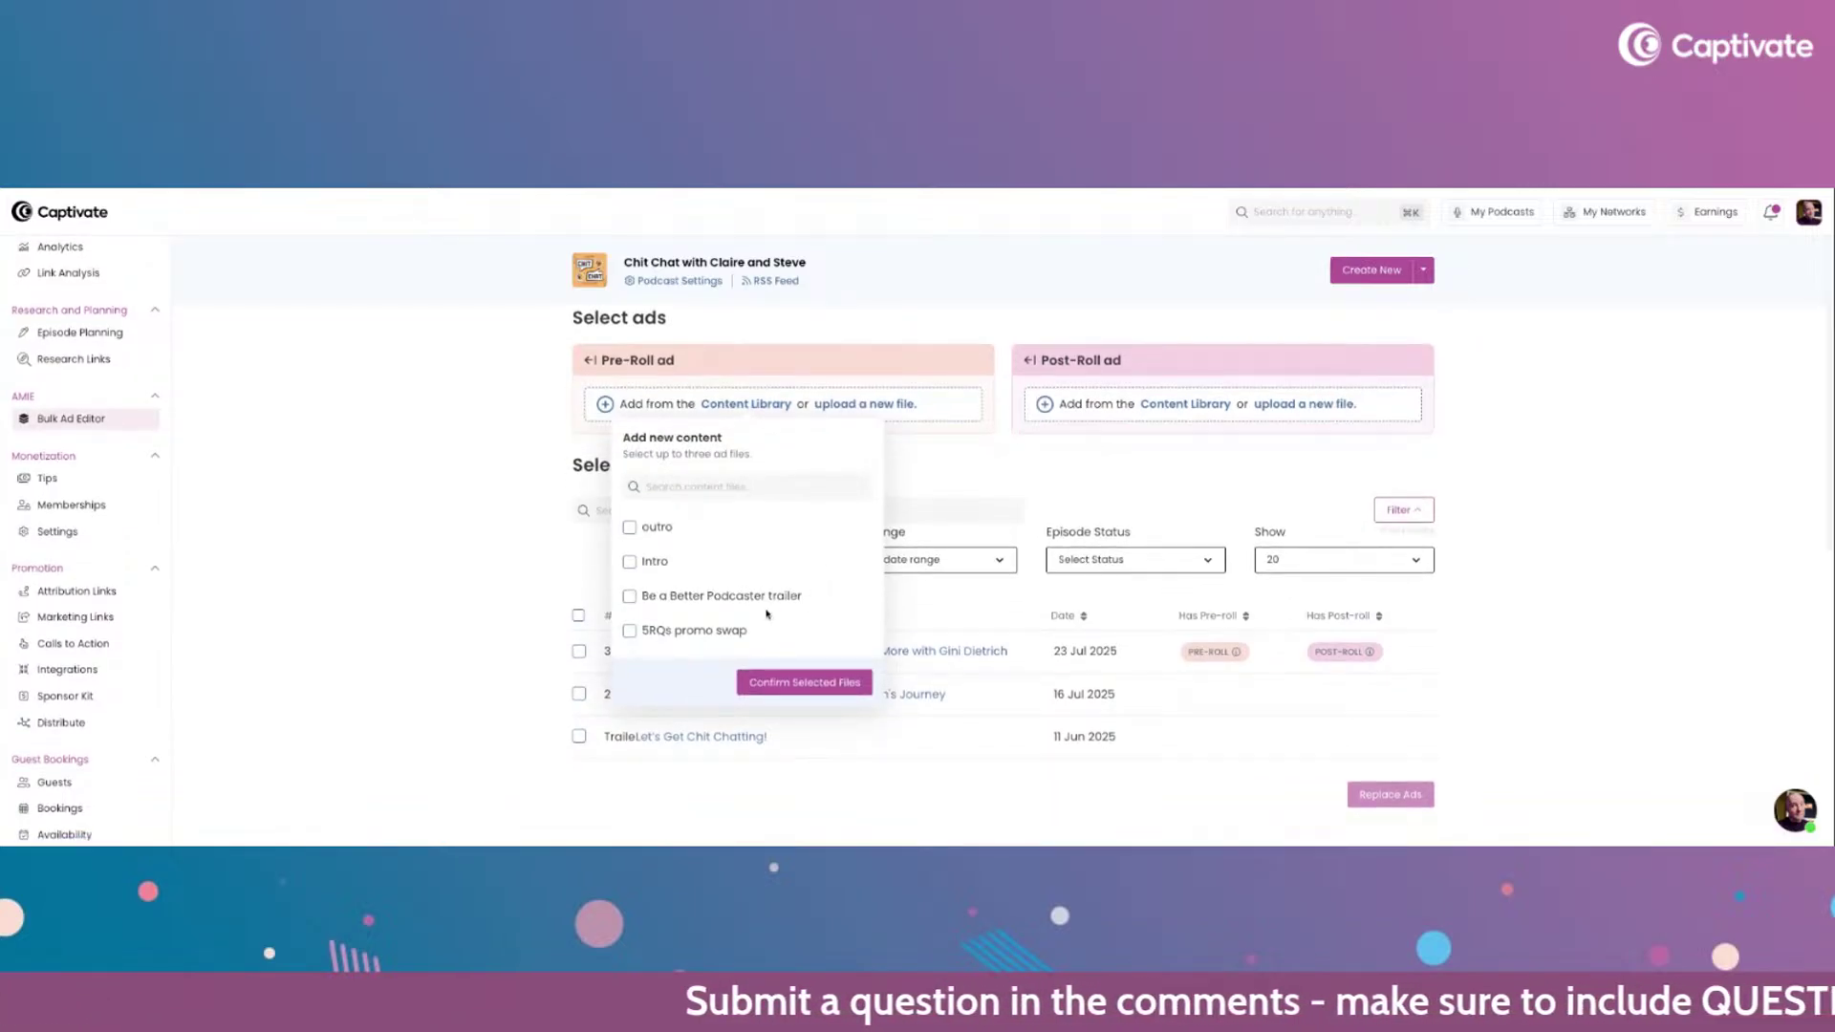
{"action": "left_click", "coordinate": [629, 632]}
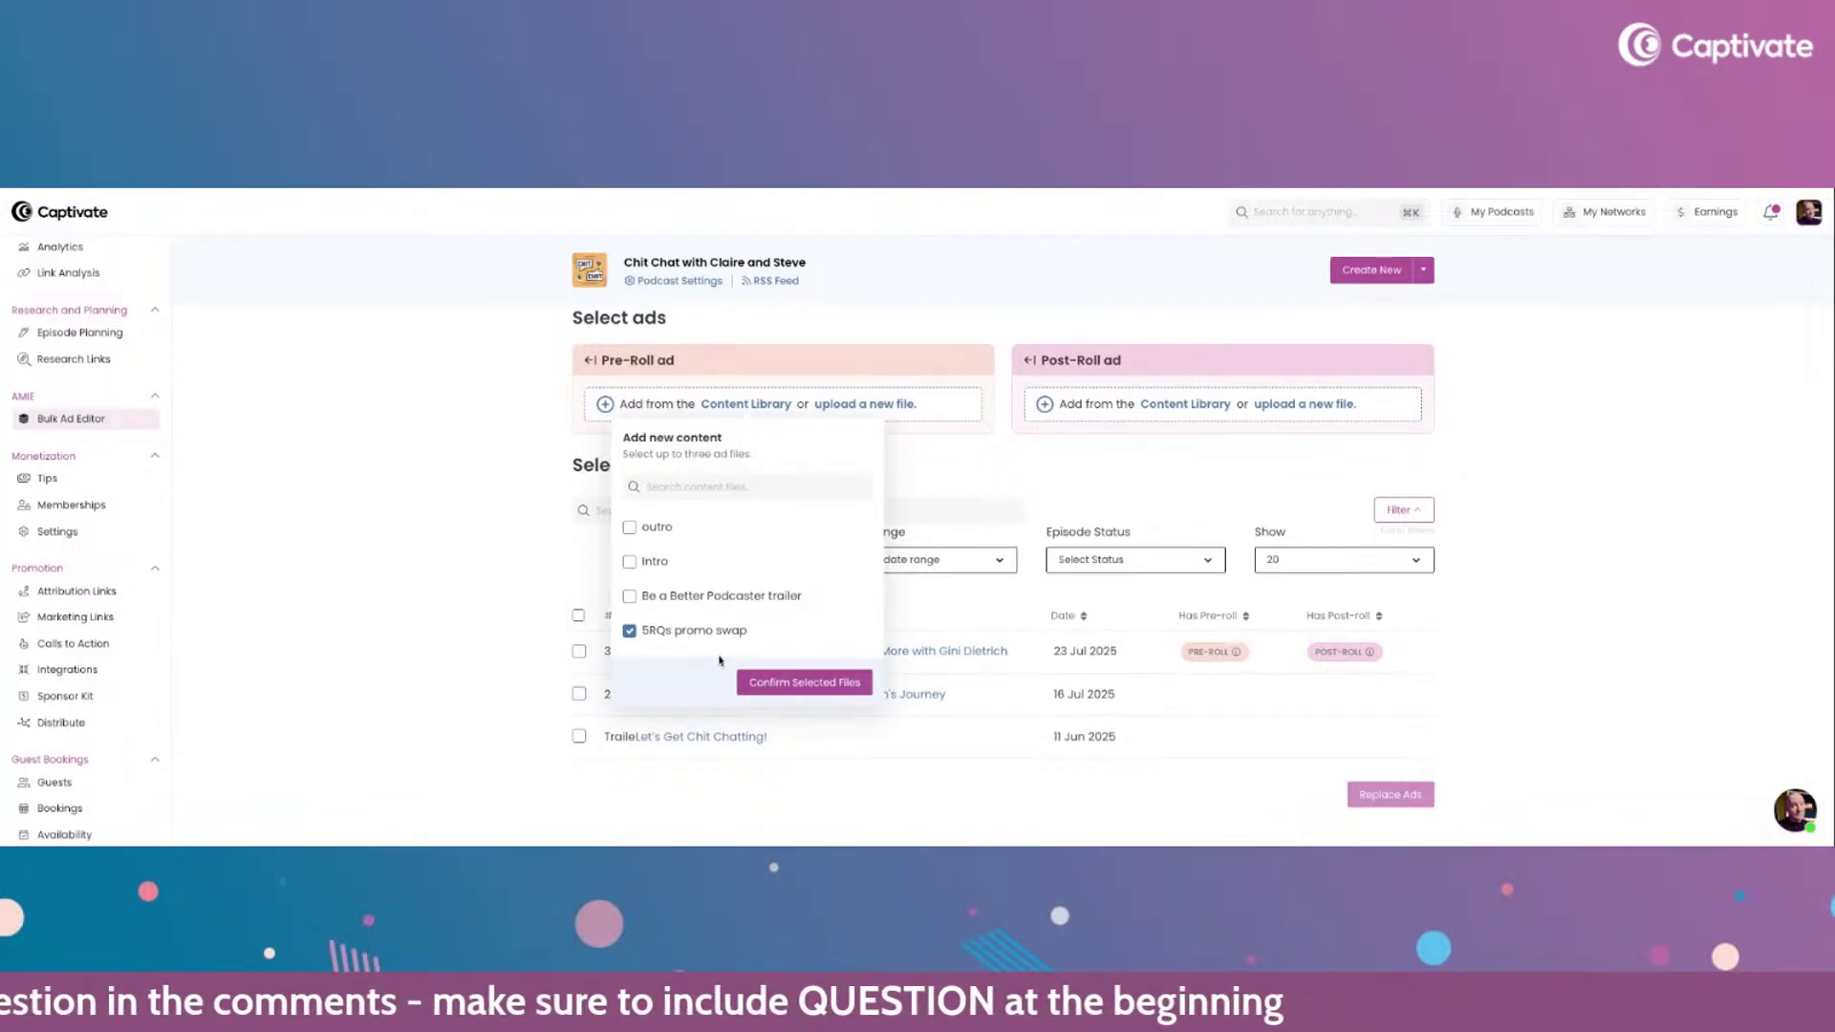
{"action": "left_click", "coordinate": [779, 685]}
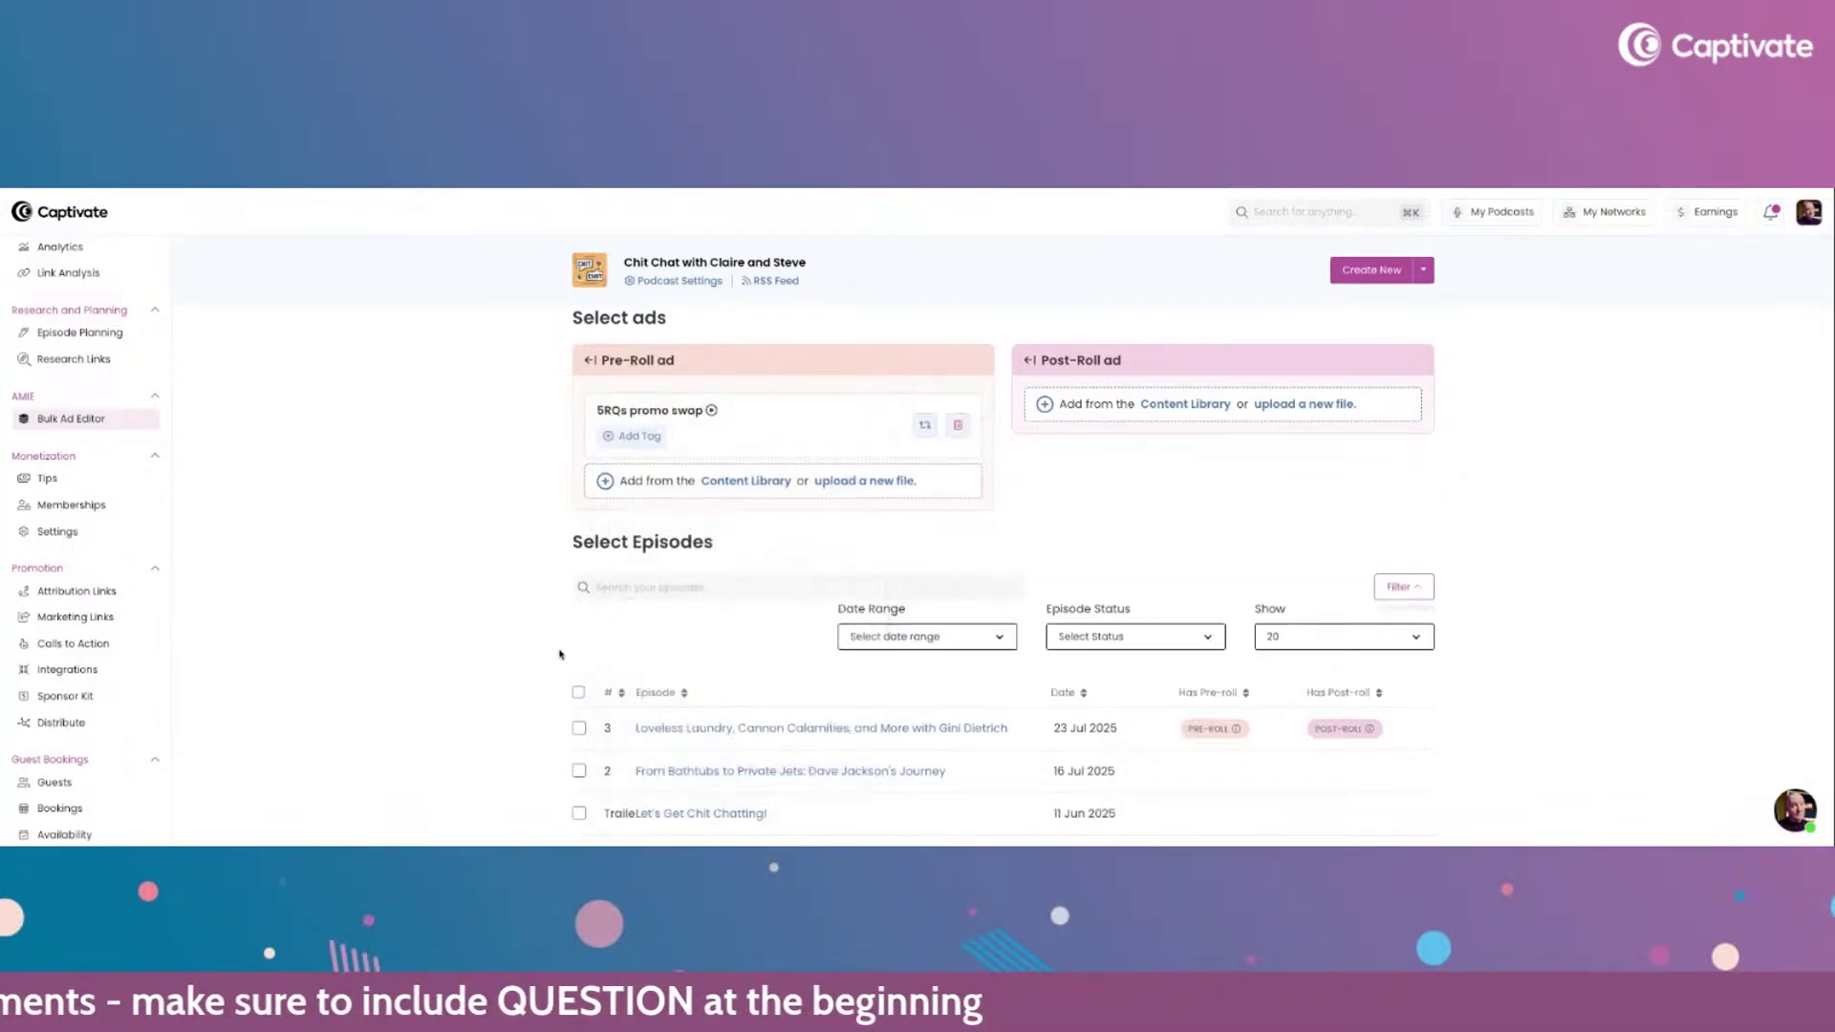
- Tag the "5RQs promo swap" pre-roll ad with "q3 promo"
{"action": "scroll", "coordinate": [549, 611], "scroll_direction": "down", "scroll_amount": 1}
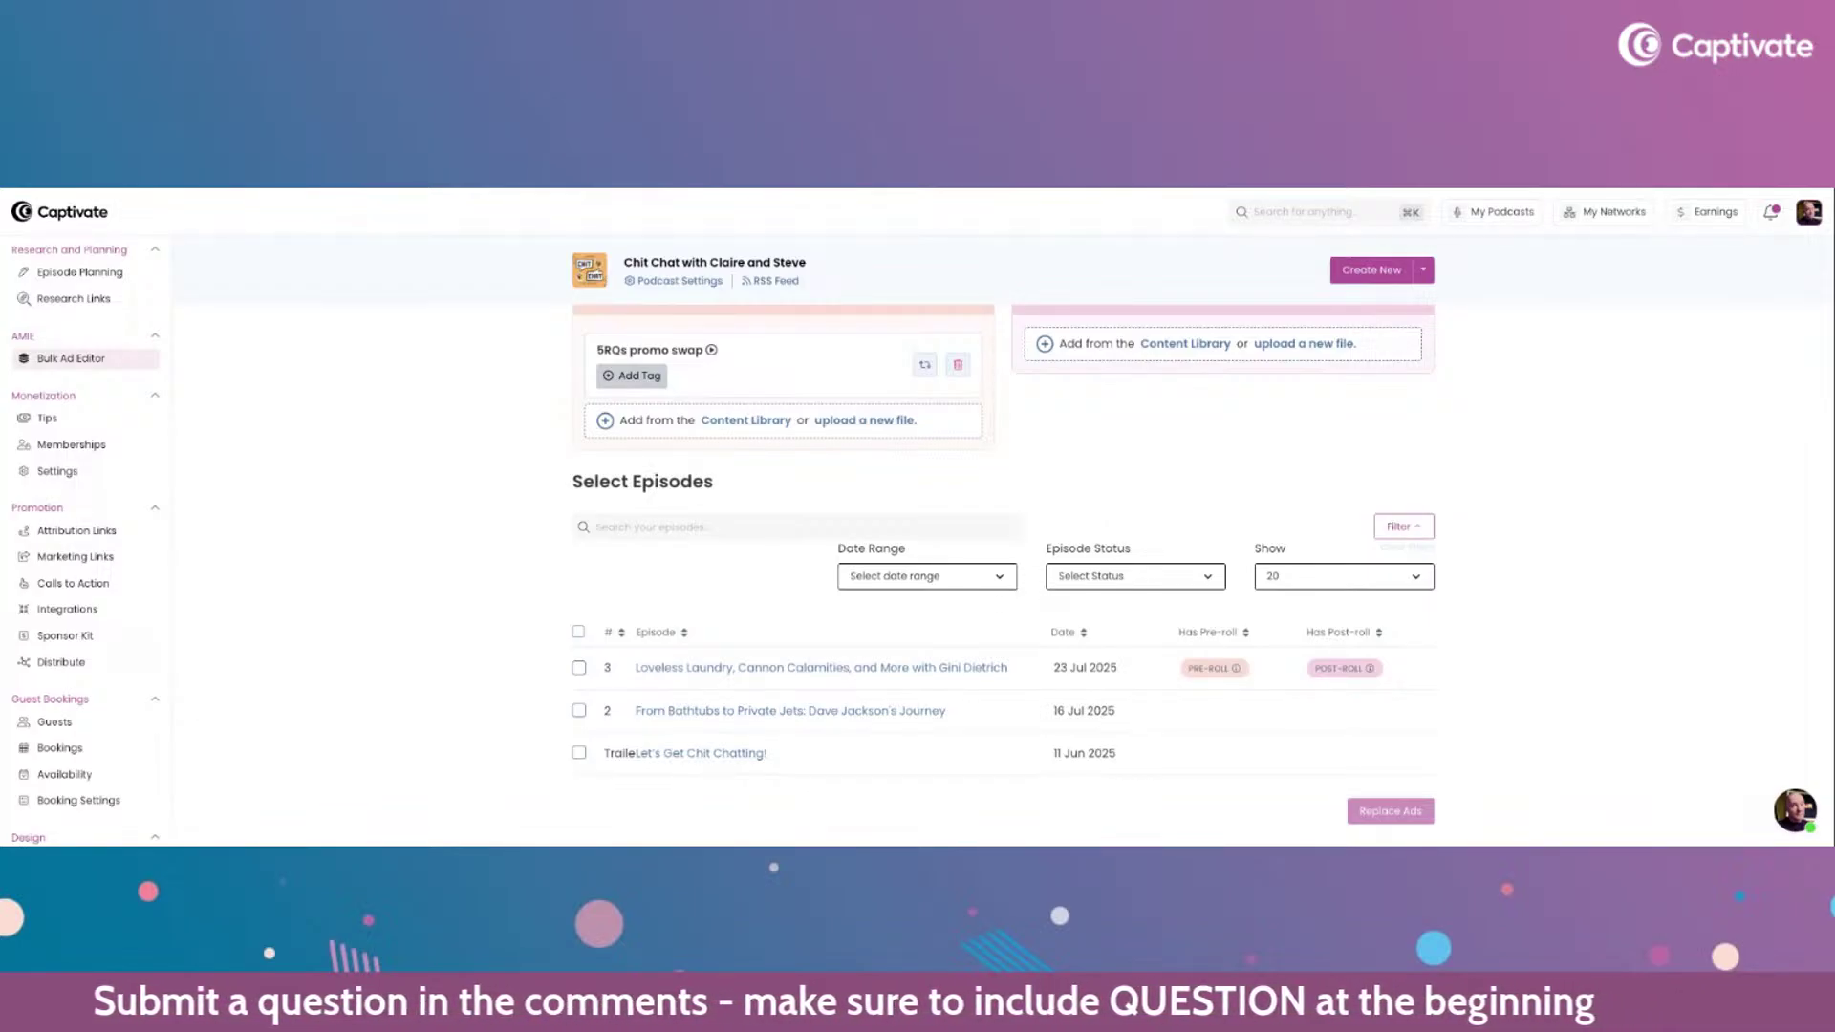
{"action": "left_click", "coordinate": [631, 375]}
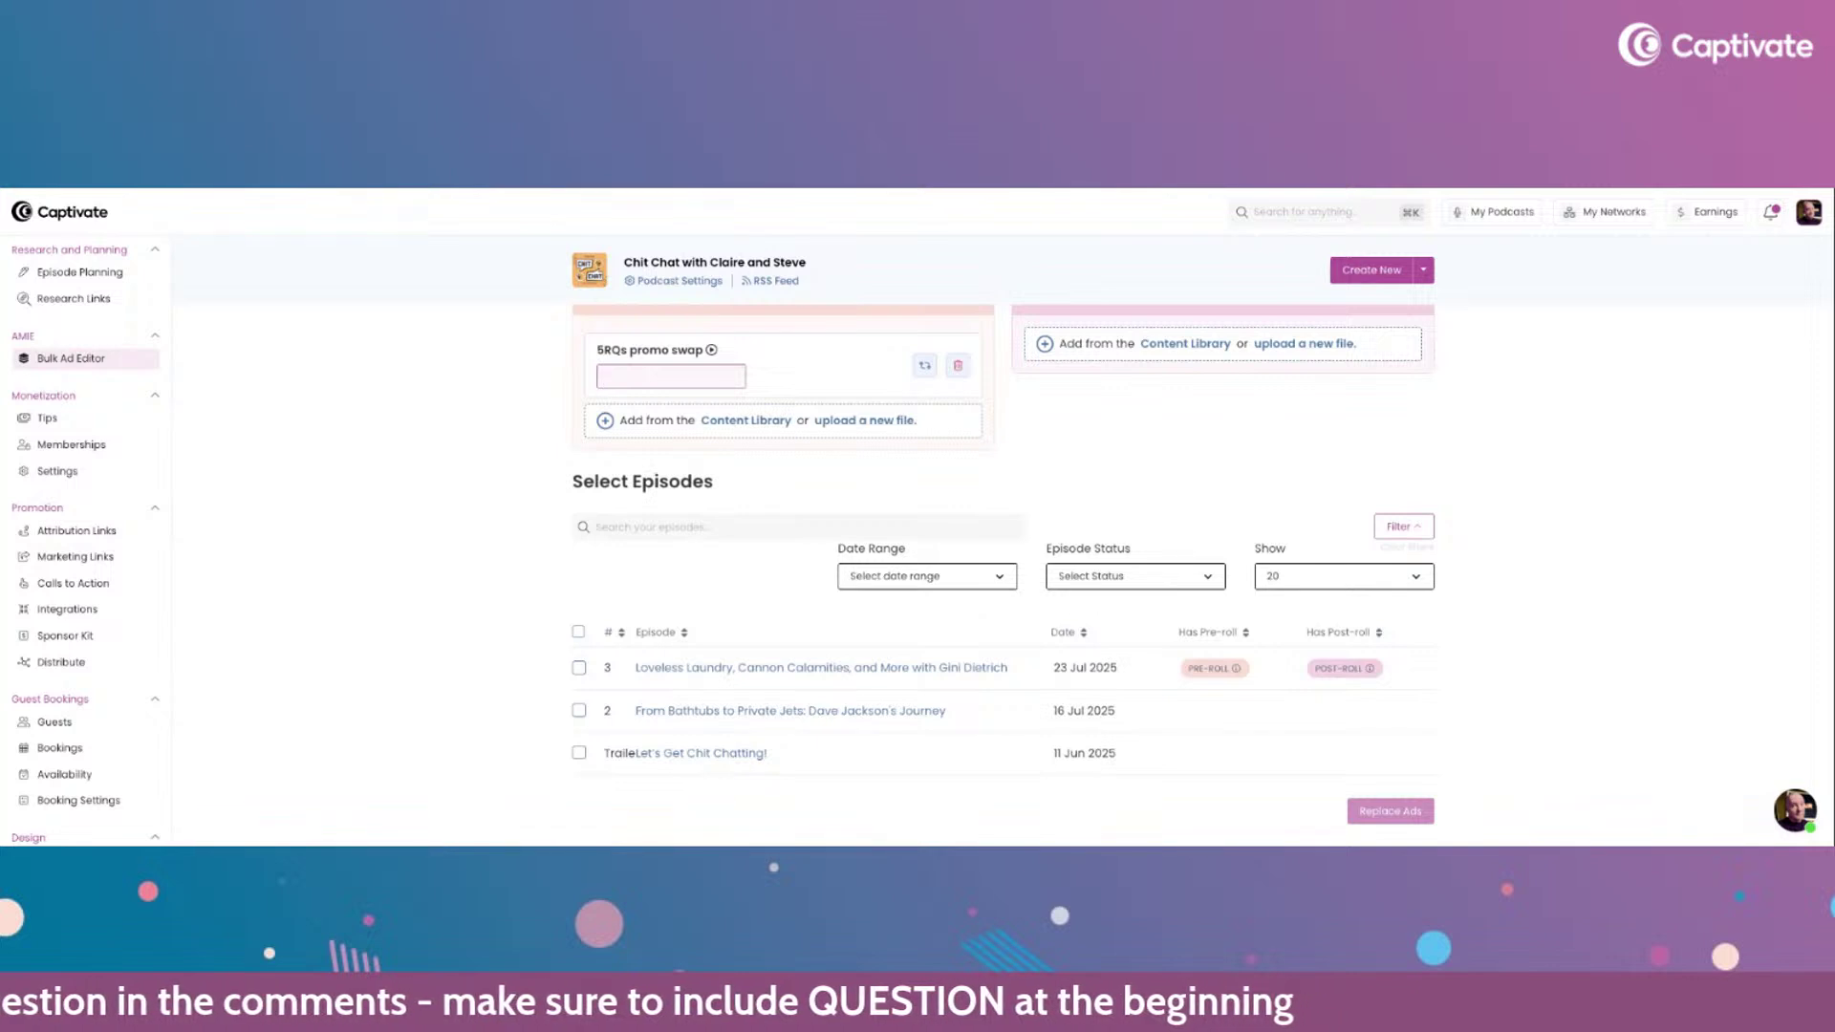
{"action": "type", "text": "q"}
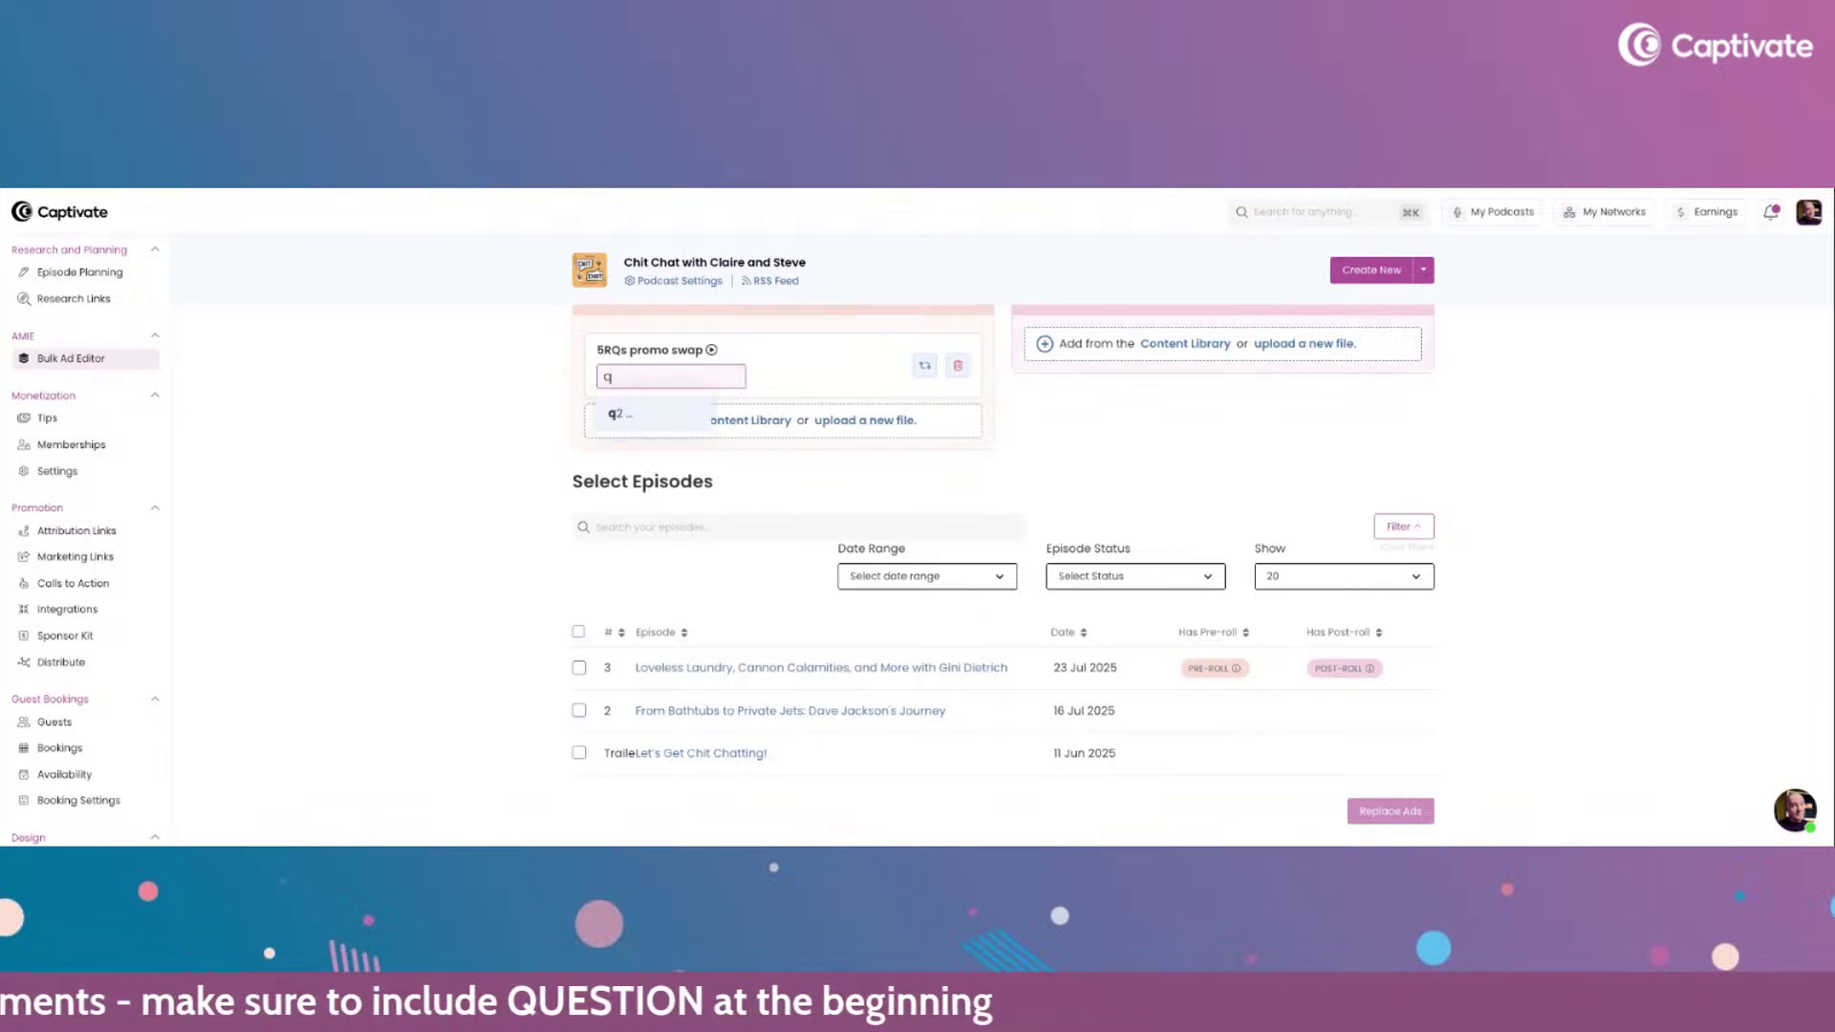
{"action": "type", "text": "3 p"}
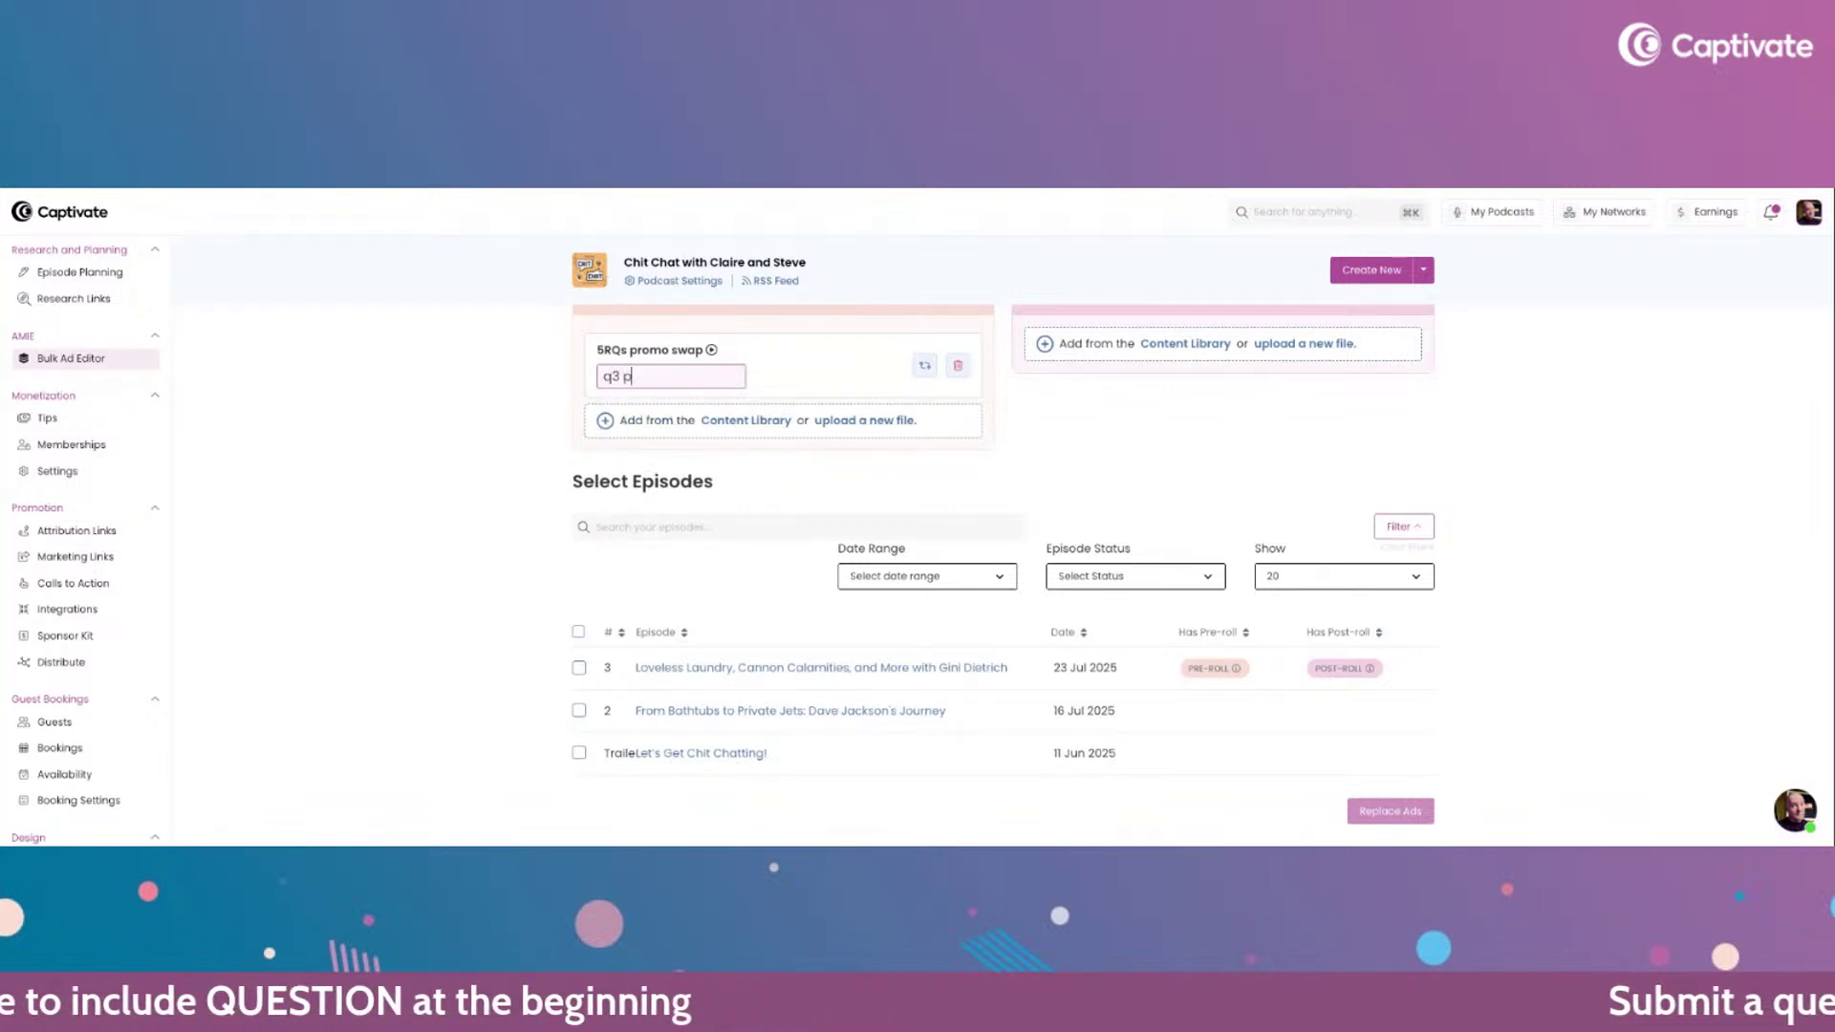
{"action": "type", "text": "rom"}
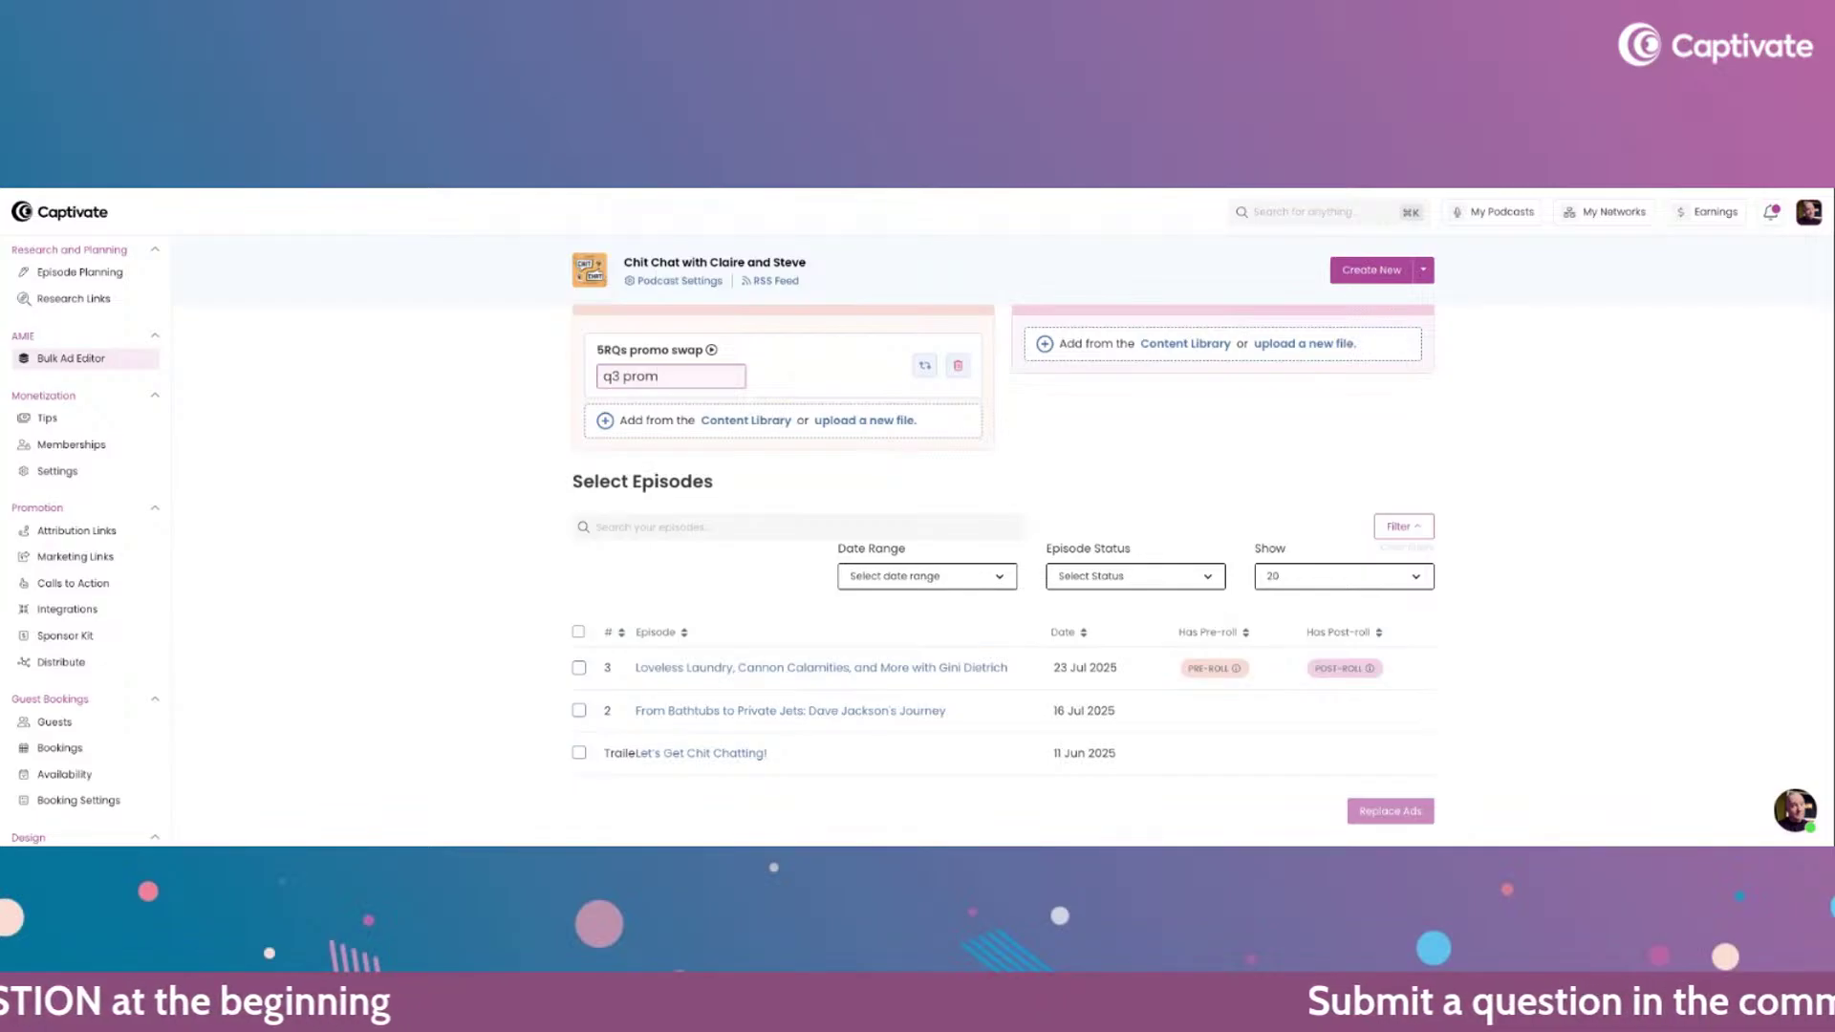
{"action": "type", "text": "o"}
{"action": "key", "text": "Return"}
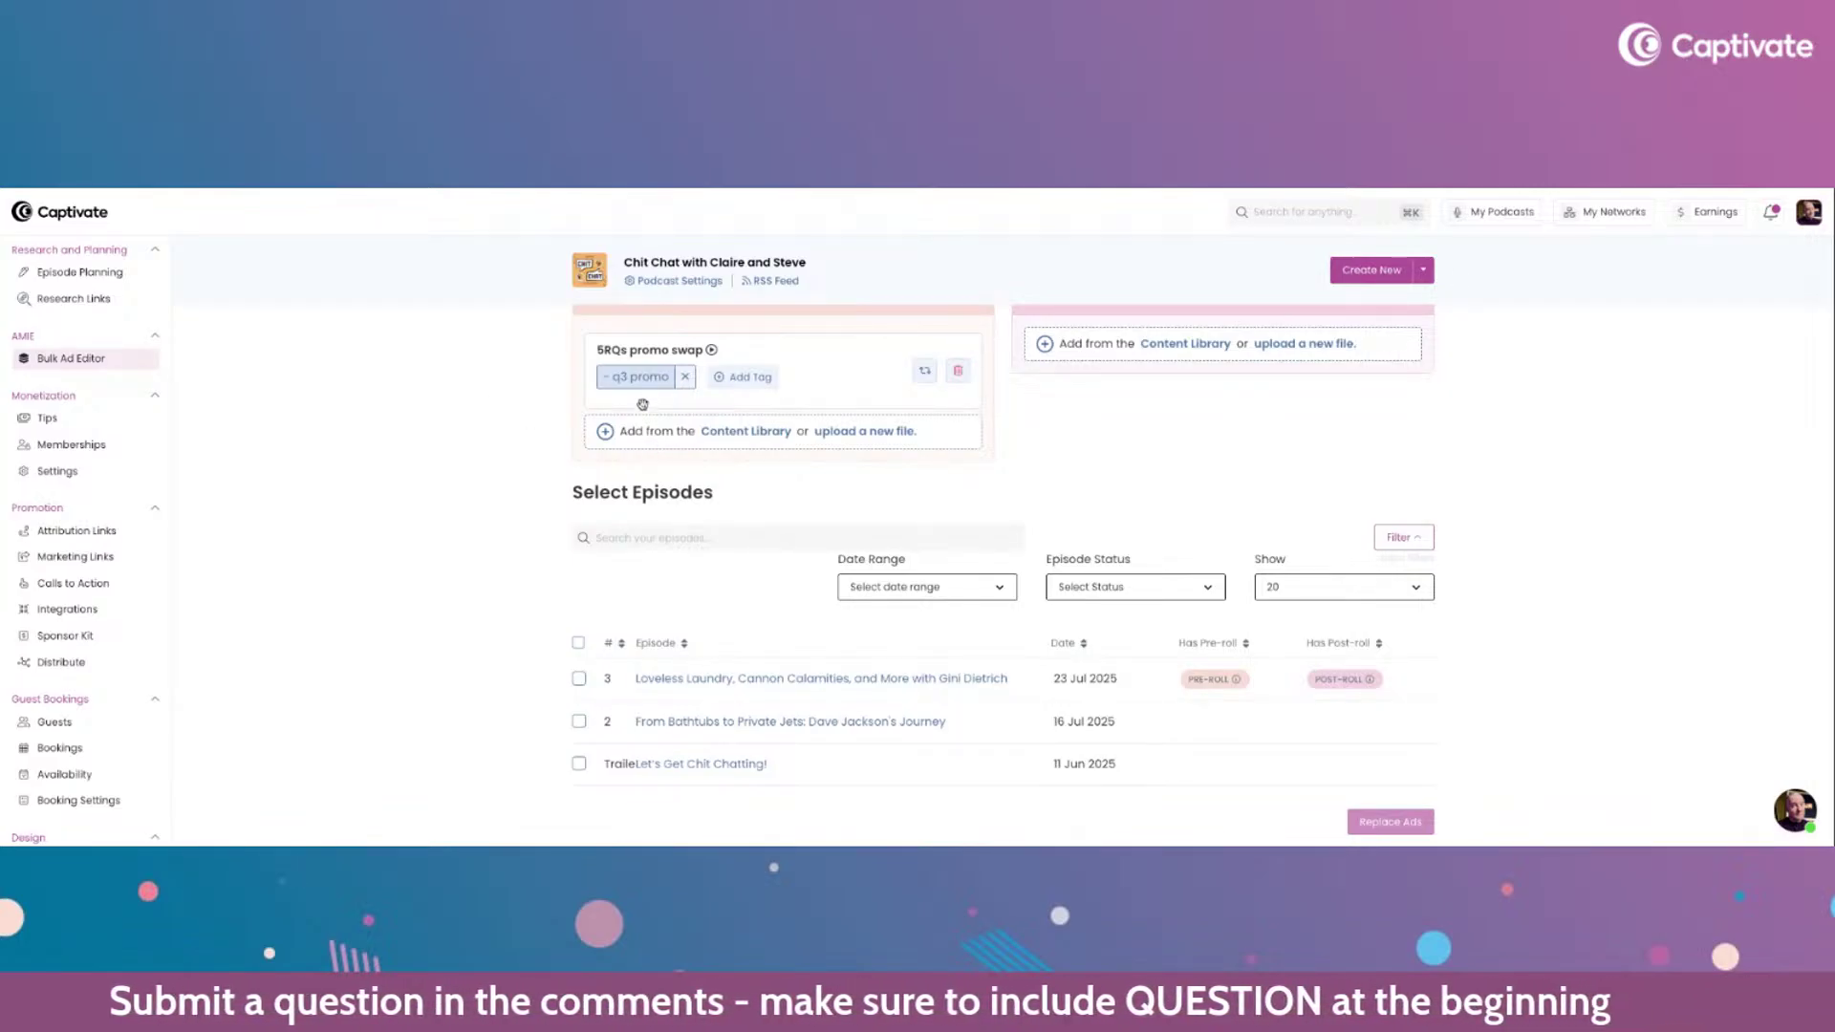
- Add "Be a Better Podcaster trailer" from the Content Library as the post-roll ad
{"action": "scroll", "coordinate": [598, 360], "scroll_direction": "up", "scroll_amount": 1}
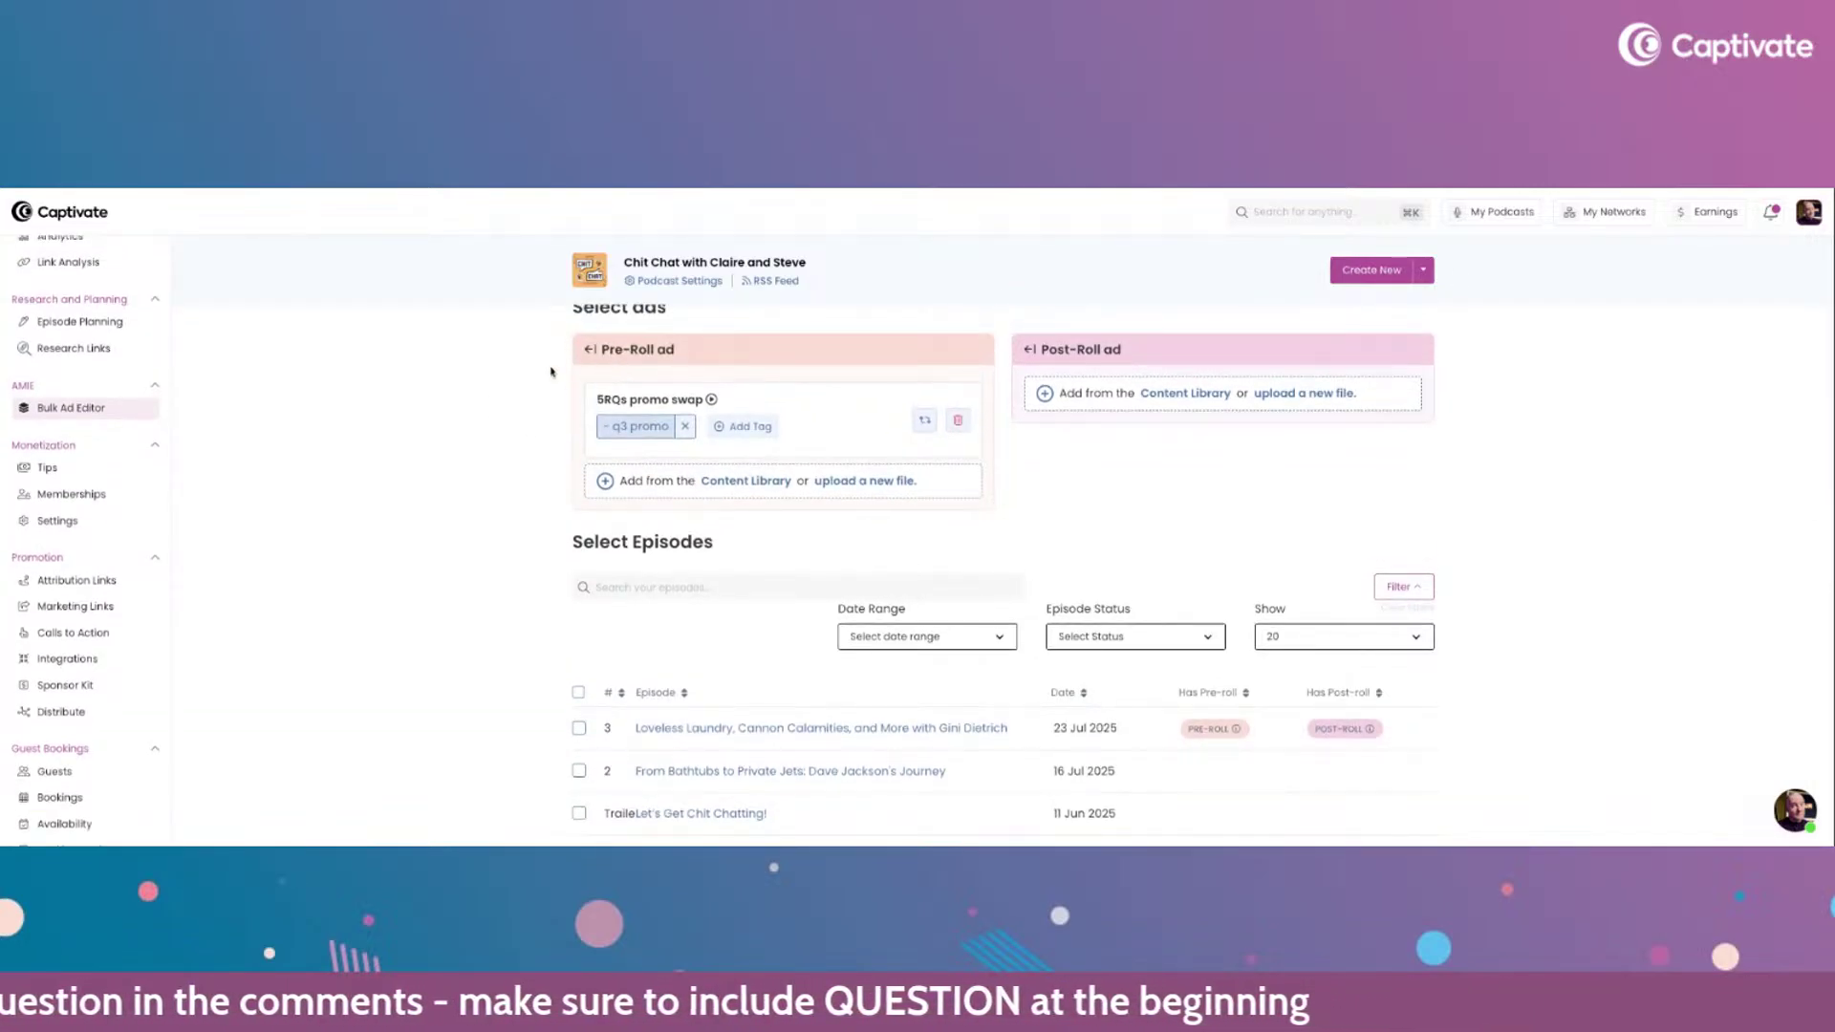
{"action": "left_click", "coordinate": [1186, 396]}
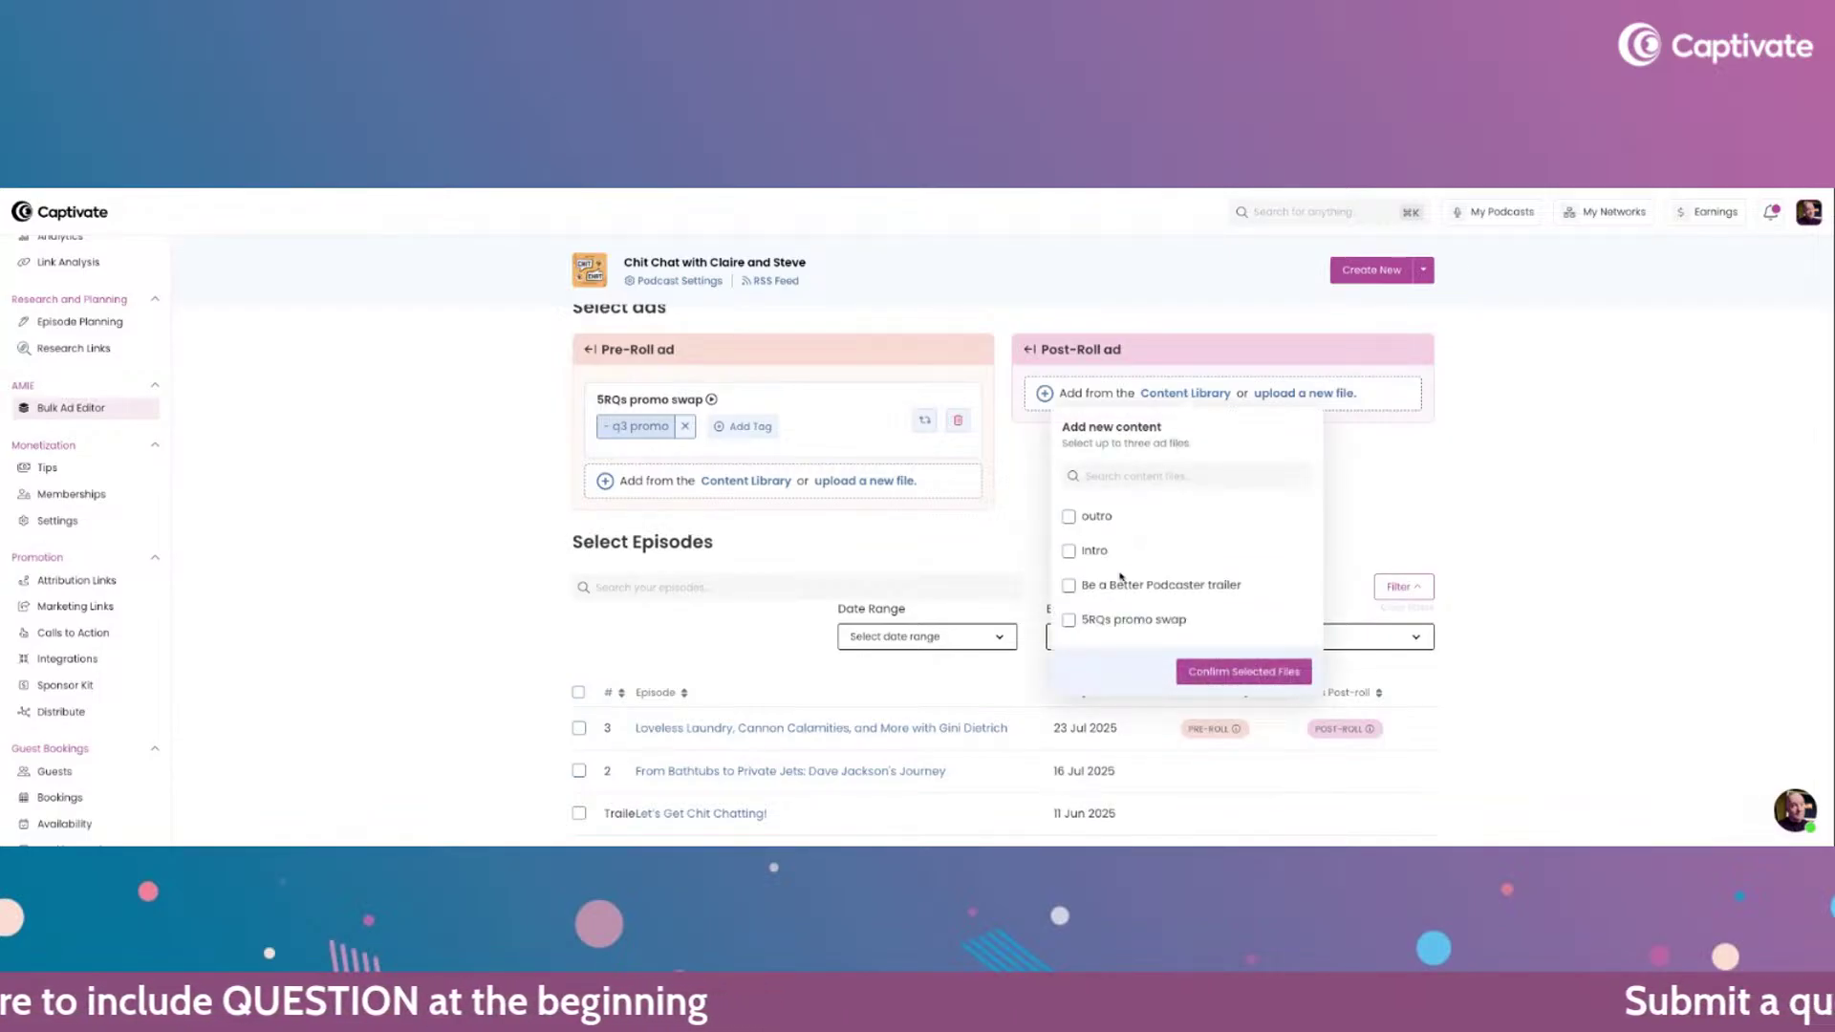
{"action": "left_click", "coordinate": [1069, 587]}
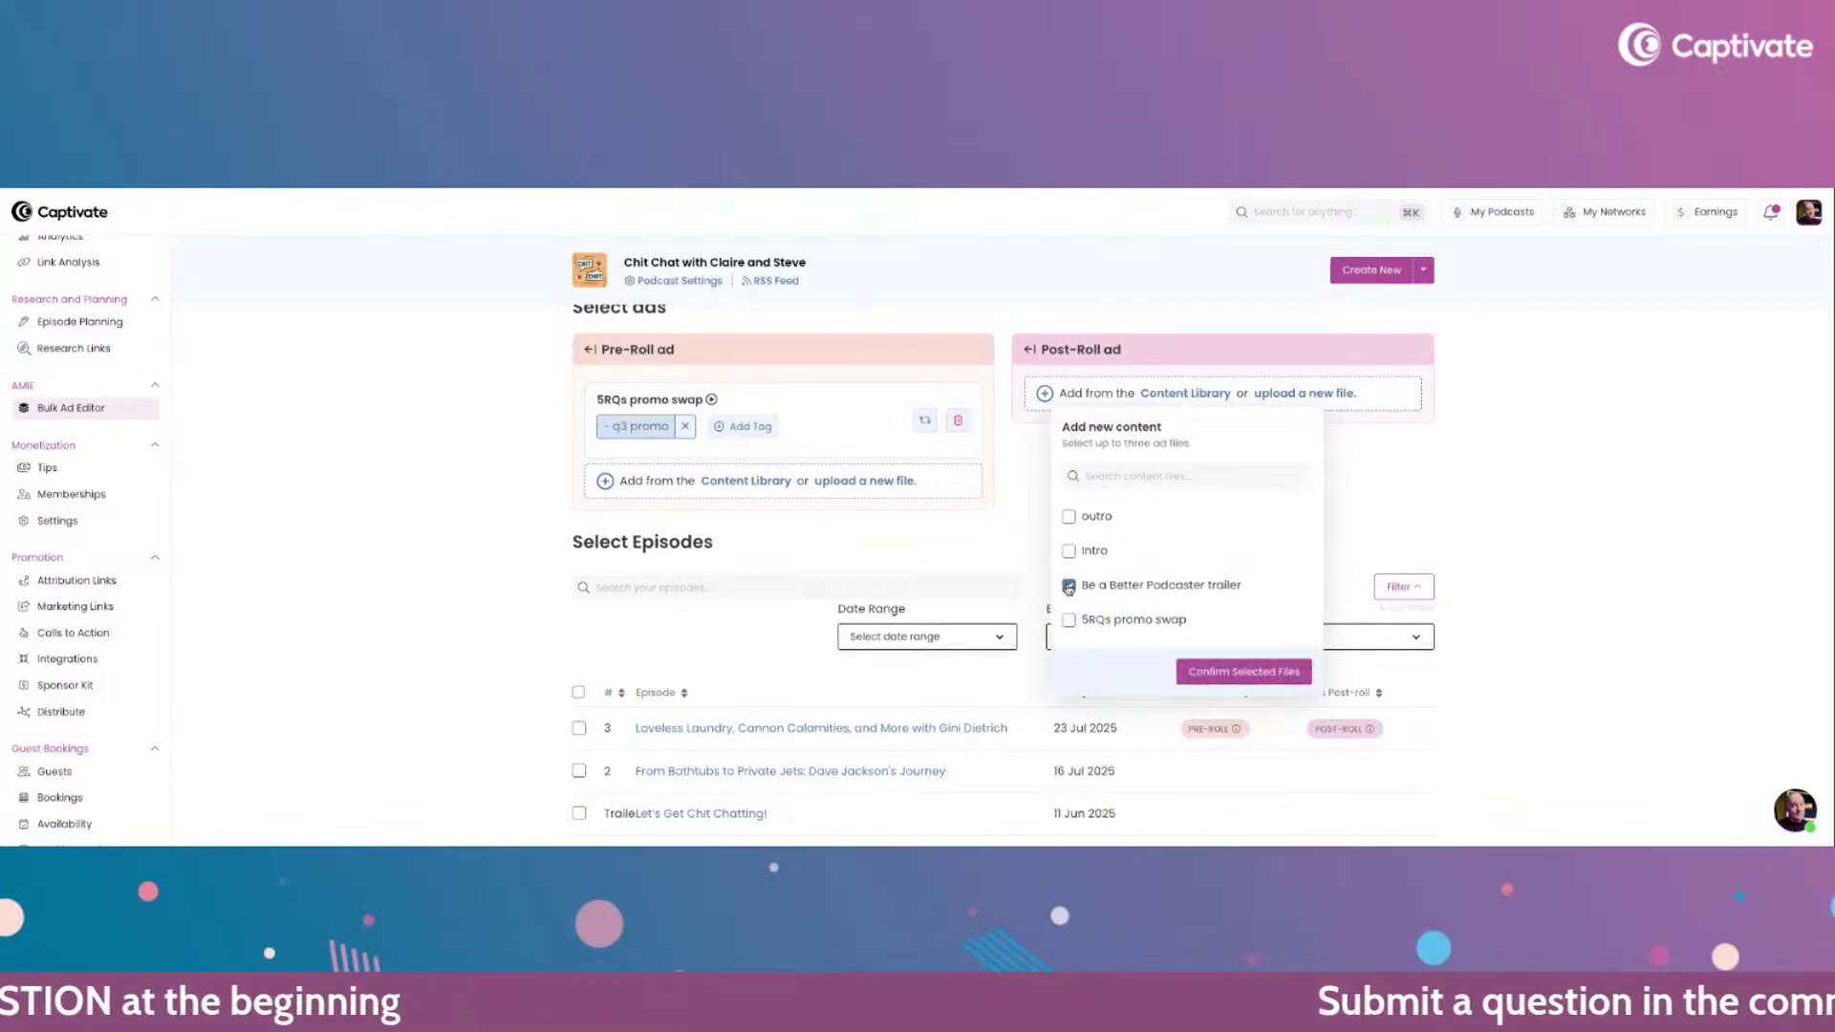
{"action": "left_click", "coordinate": [1236, 672]}
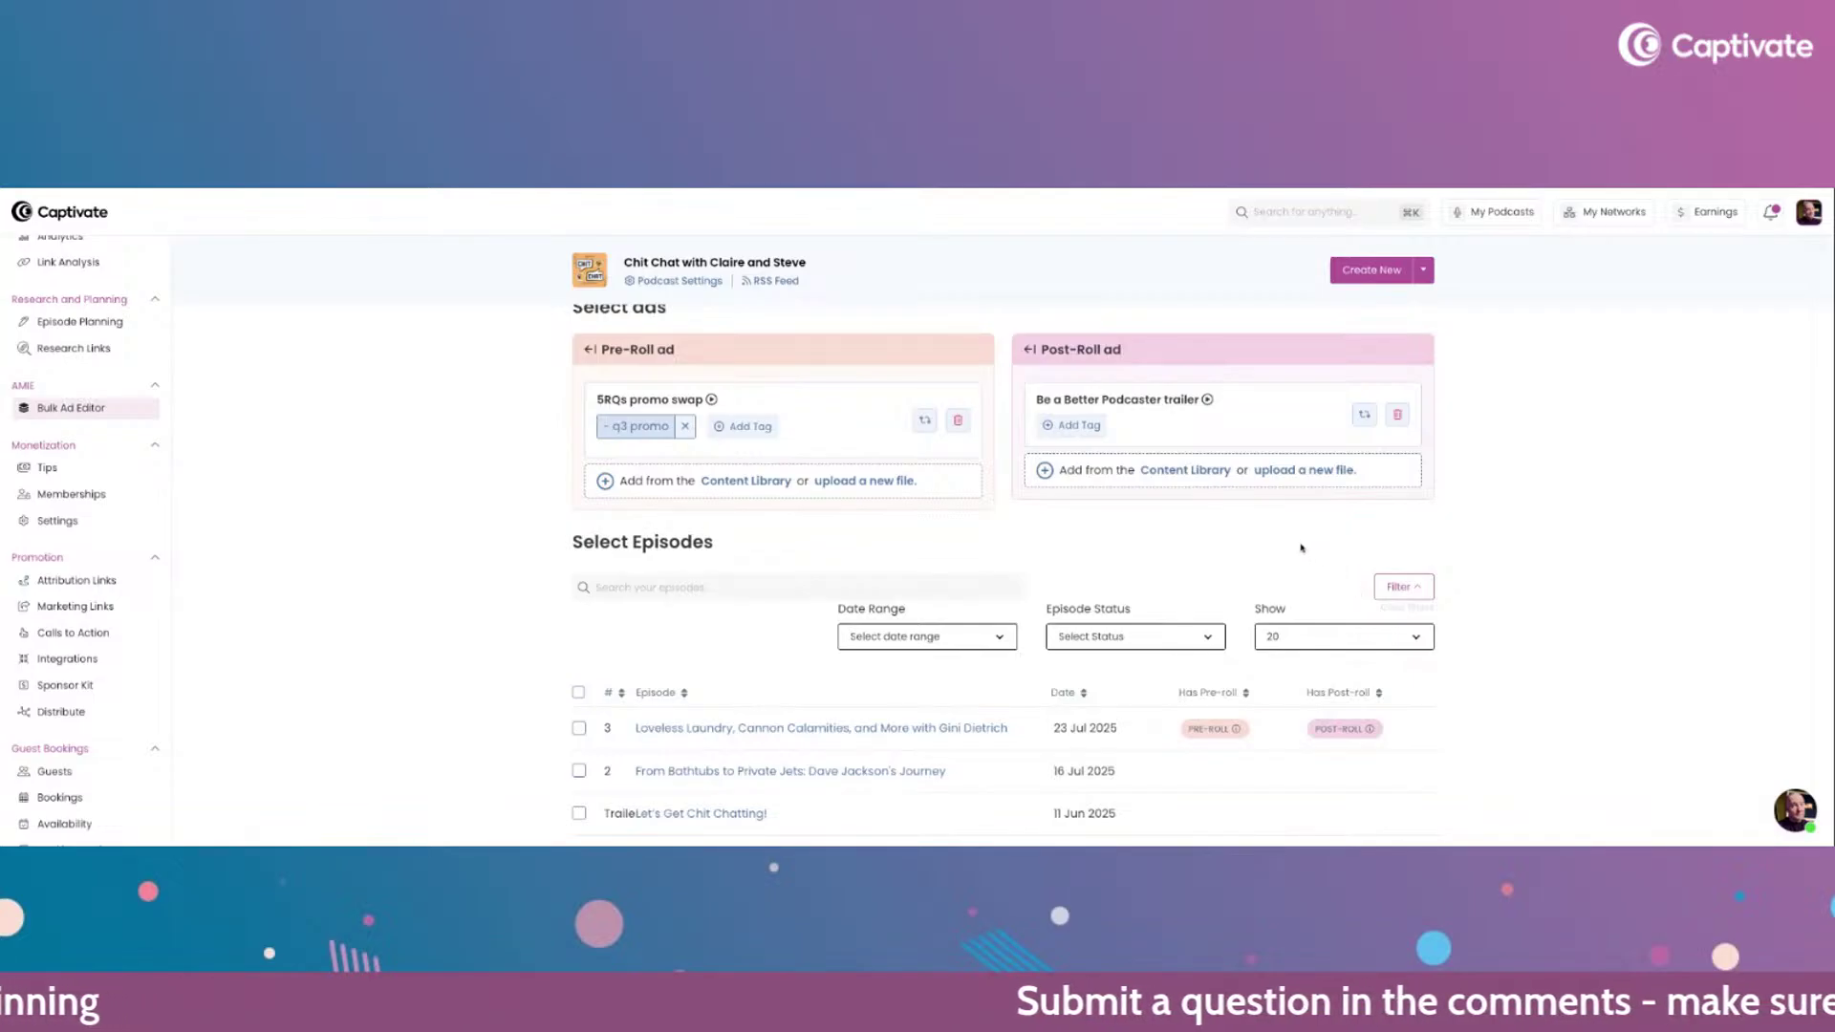
- Tag the "Be a Better Podcaster trailer" post-roll ad with "q3 outro"
{"action": "left_click", "coordinate": [1075, 426]}
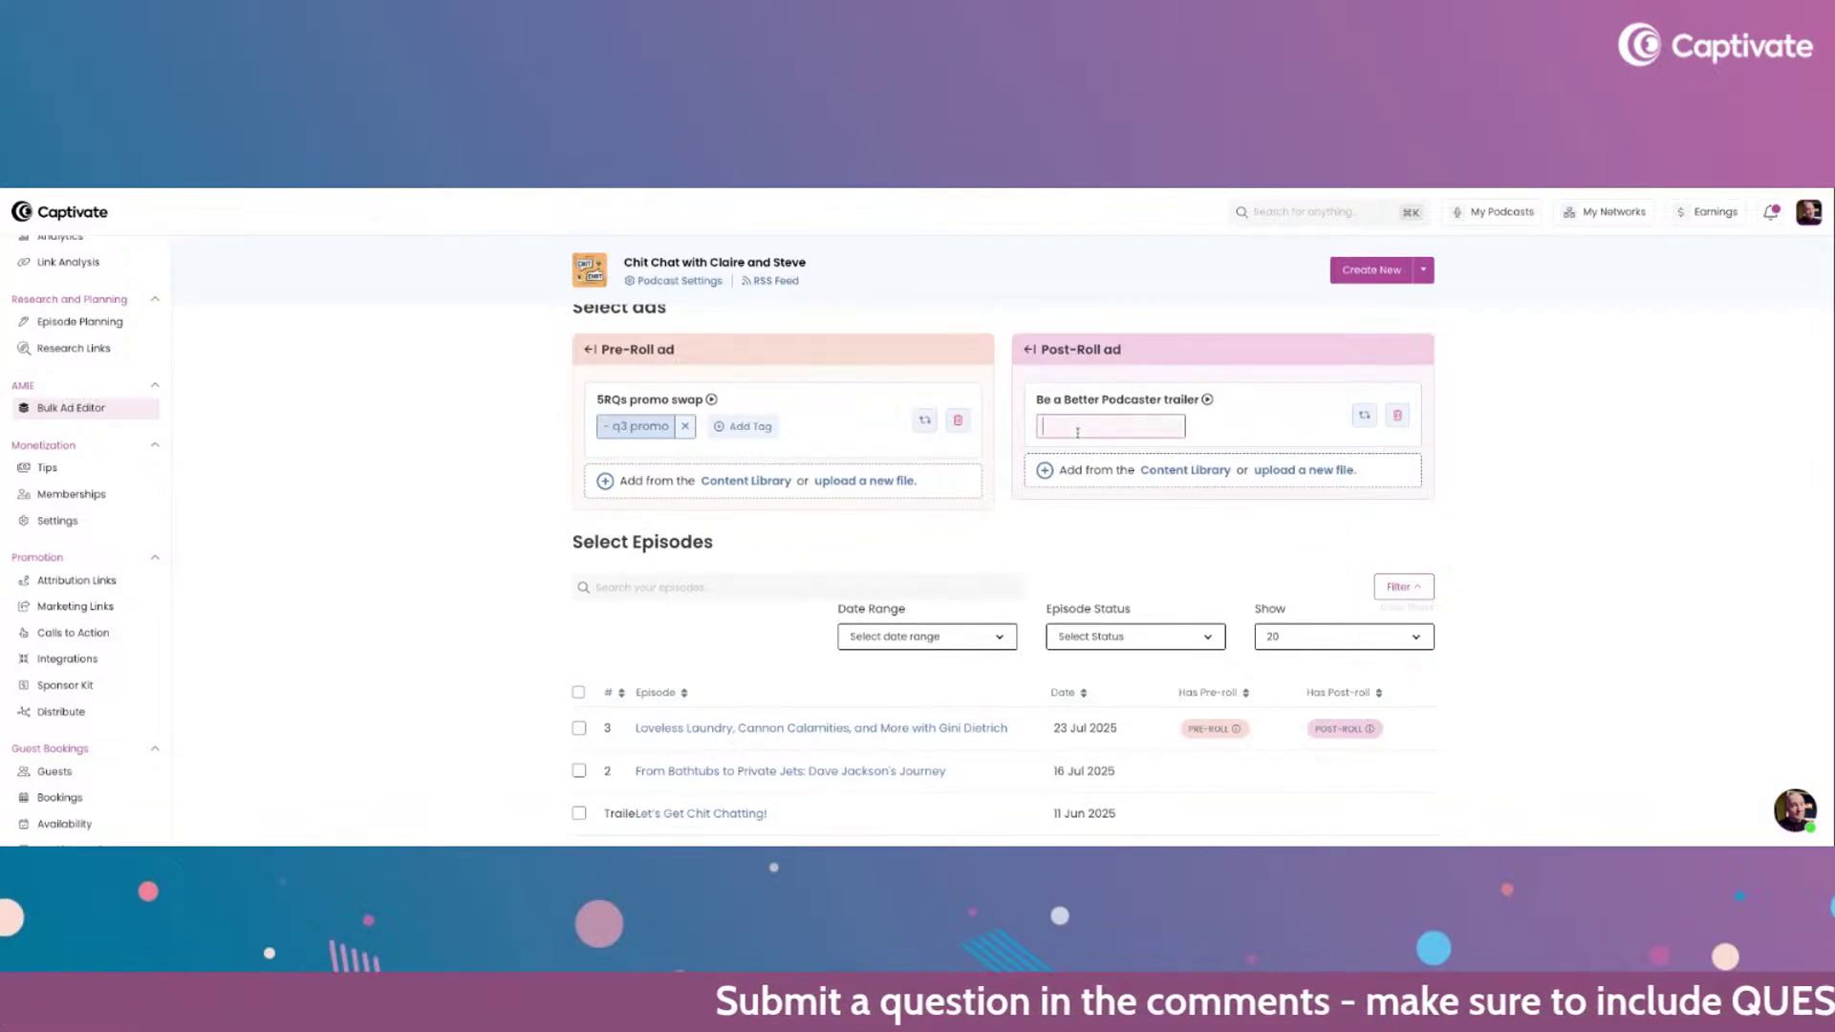
{"action": "type", "text": "q2"}
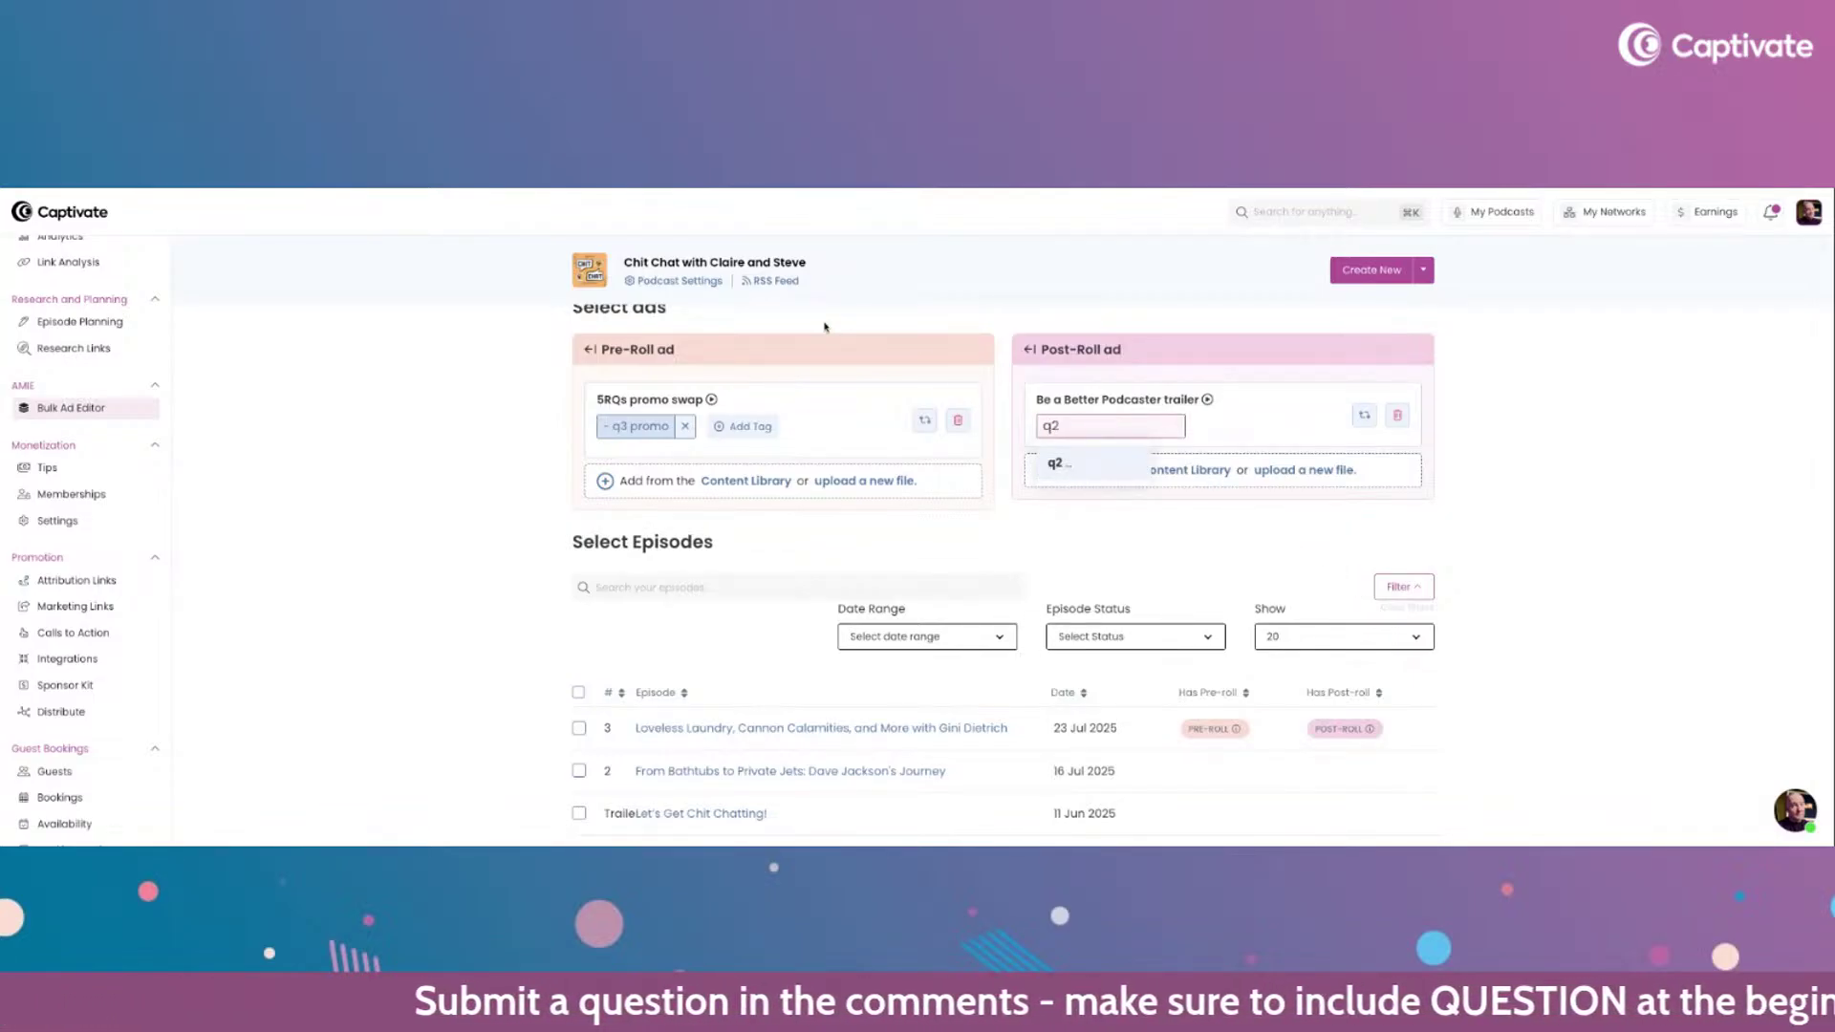
{"action": "key", "text": "BackSpace"}
{"action": "type", "text": "3"}
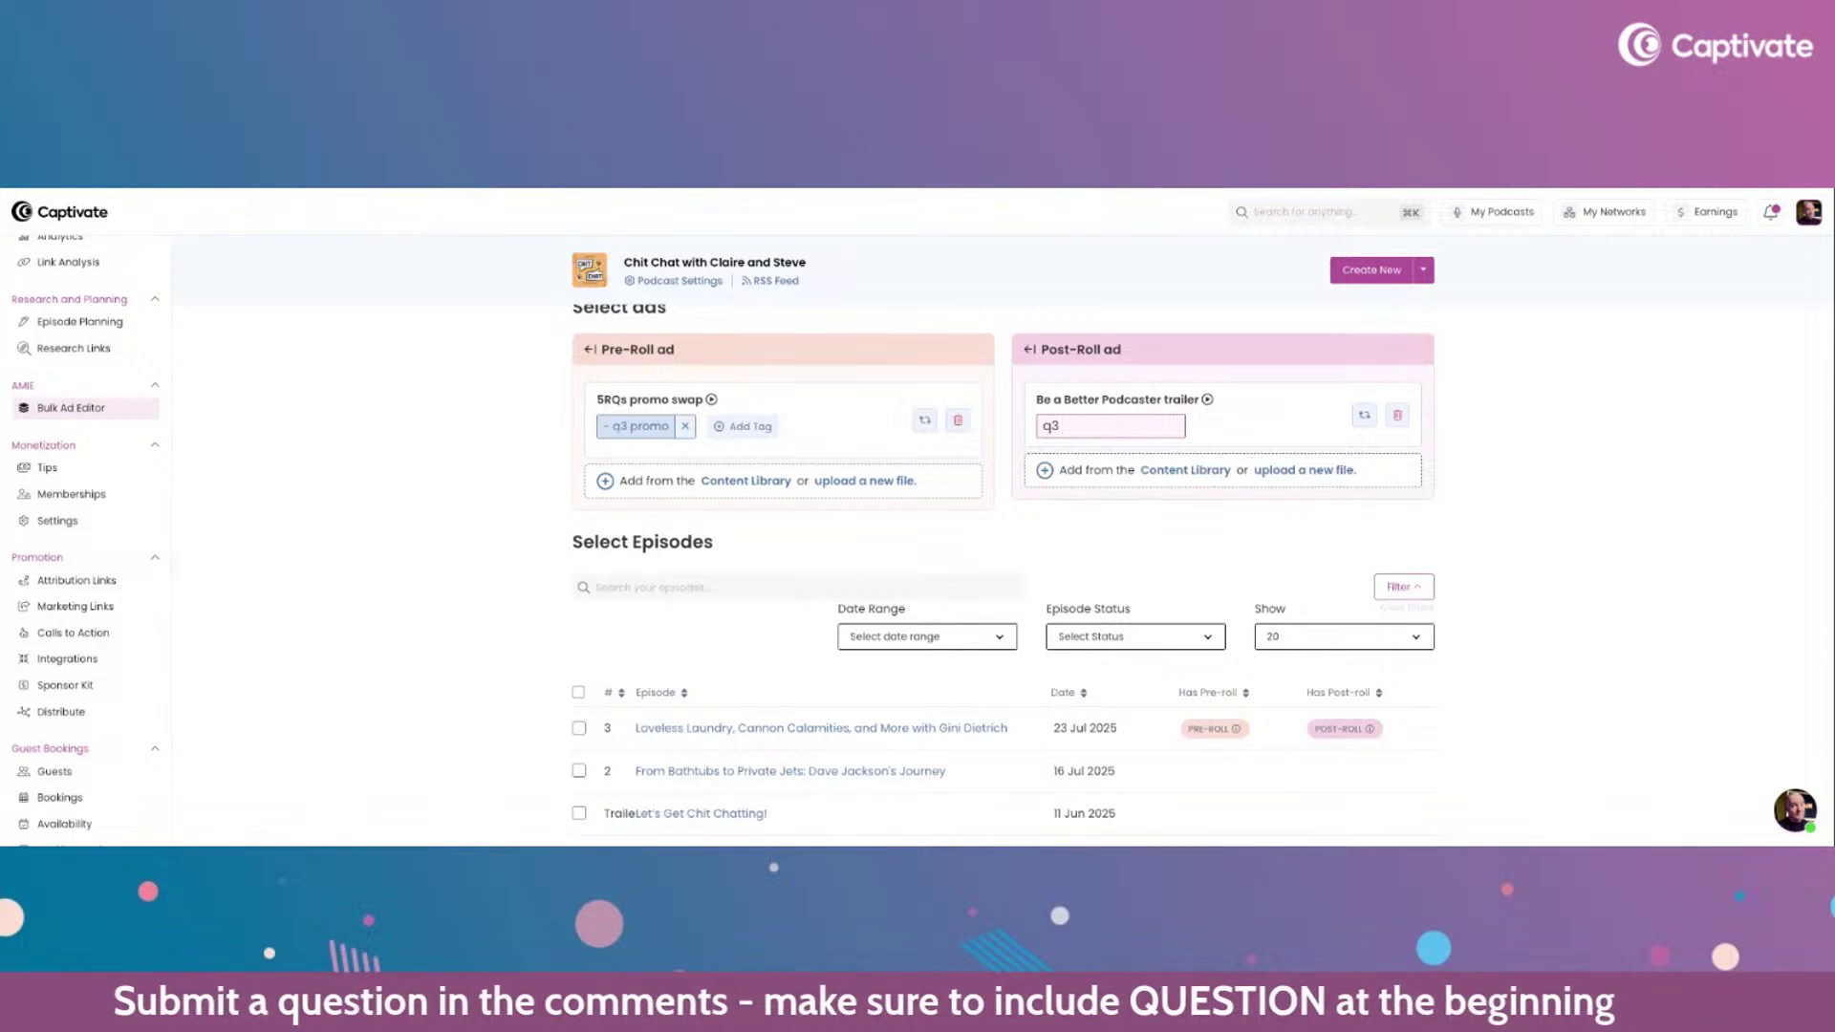
{"action": "type", "text": " outro"}
{"action": "key", "text": "Return"}
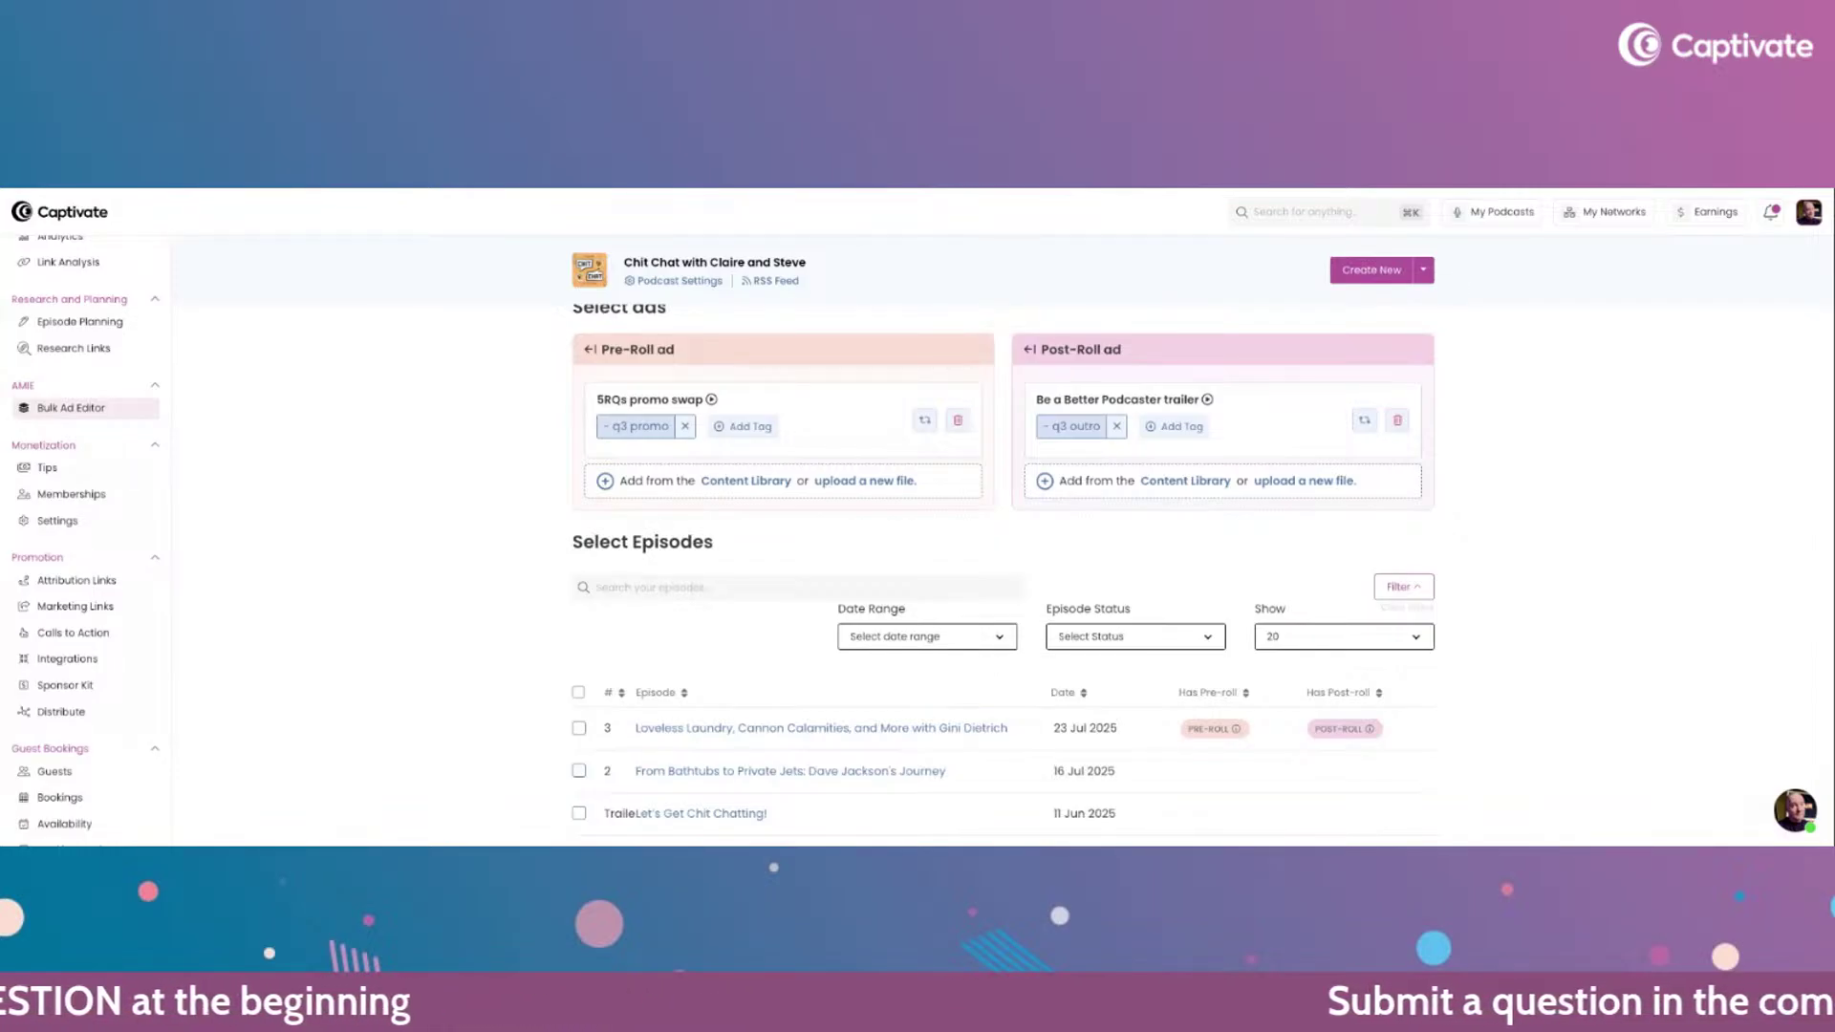
- Replace the pre-roll and post-roll ads in episodes 3 and 2, leaving out the trailer, and confirm the replacement
{"action": "scroll", "coordinate": [387, 368], "scroll_direction": "down", "scroll_amount": 1}
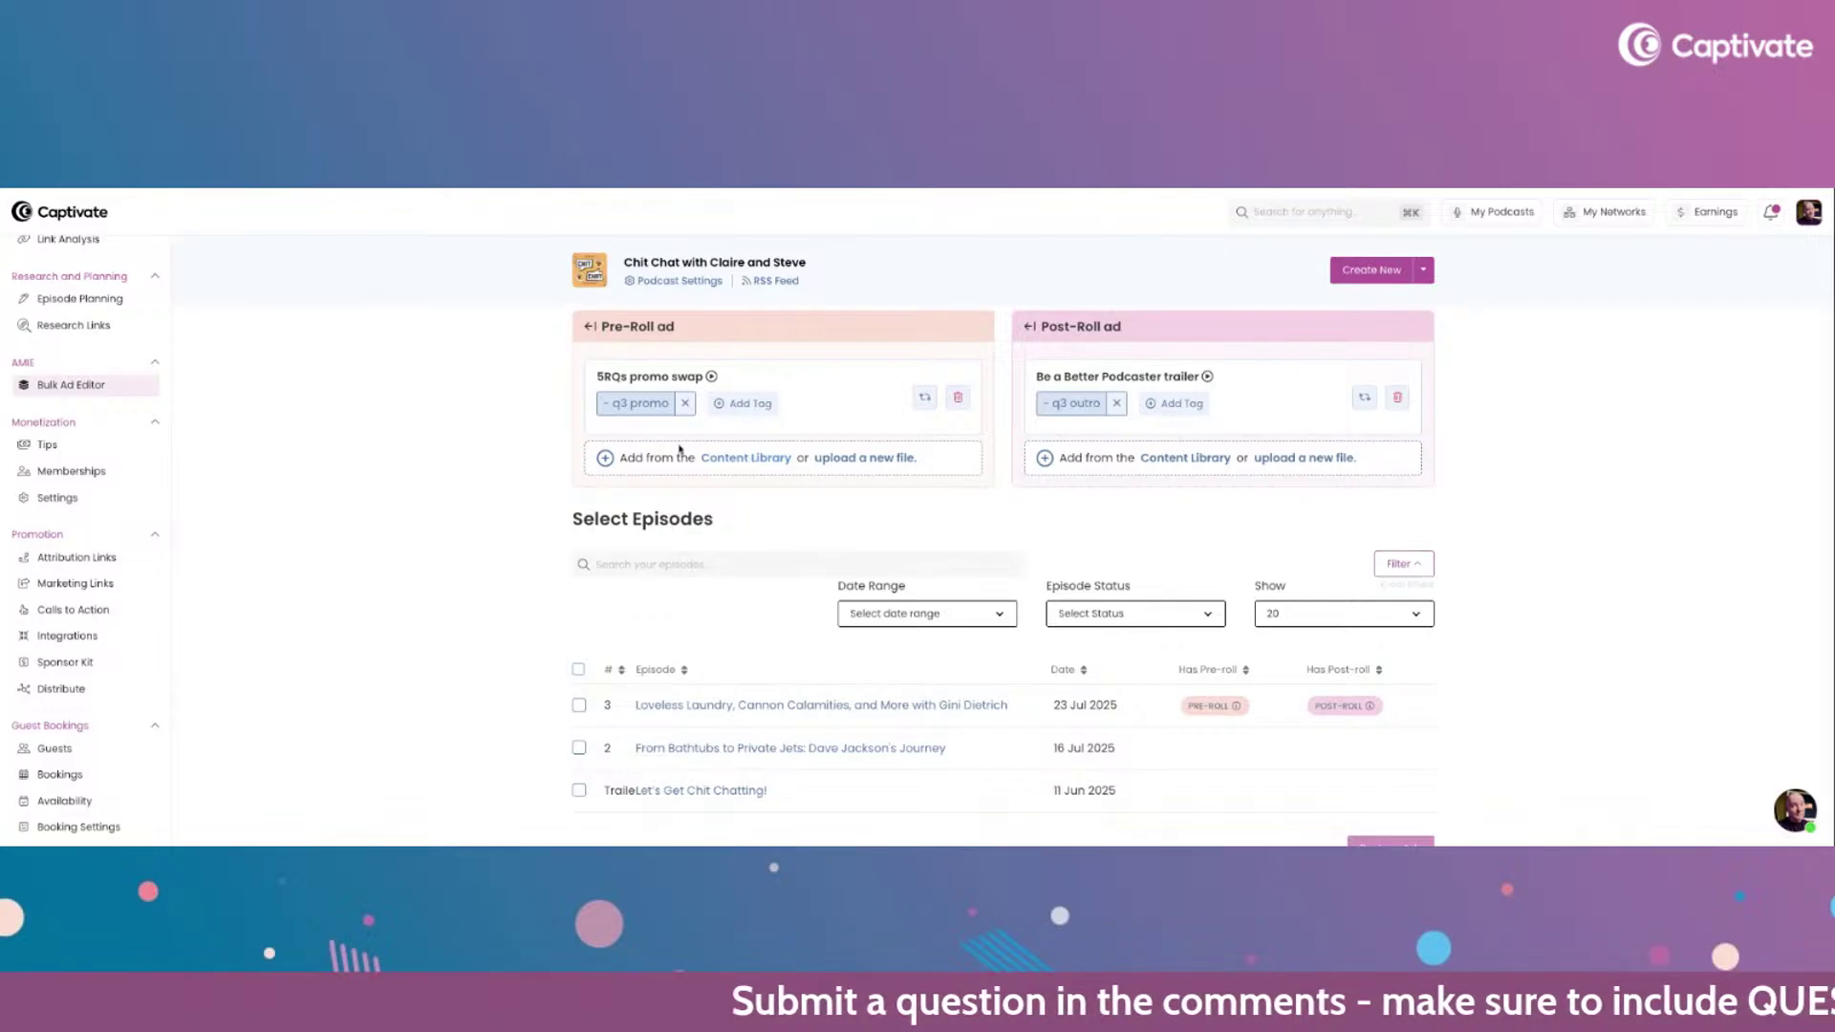
{"action": "scroll", "coordinate": [1052, 402], "scroll_direction": "down", "scroll_amount": 3}
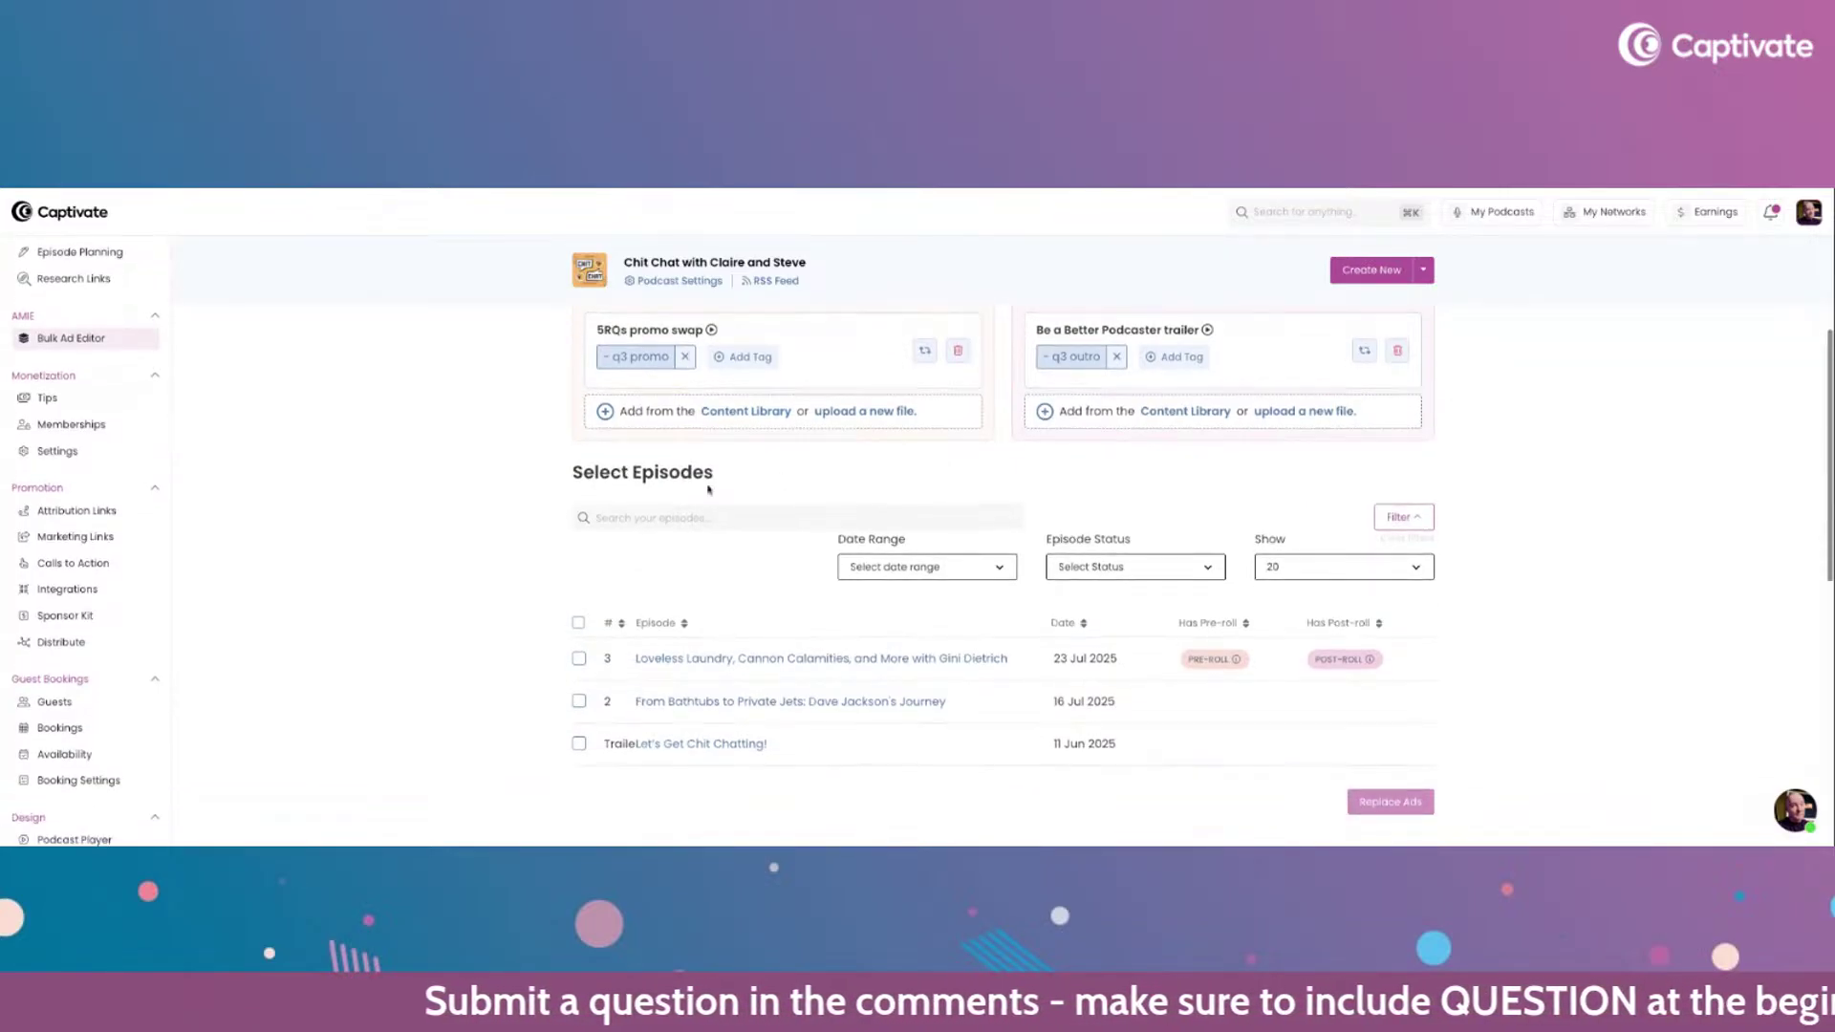
{"action": "left_click", "coordinate": [578, 585]}
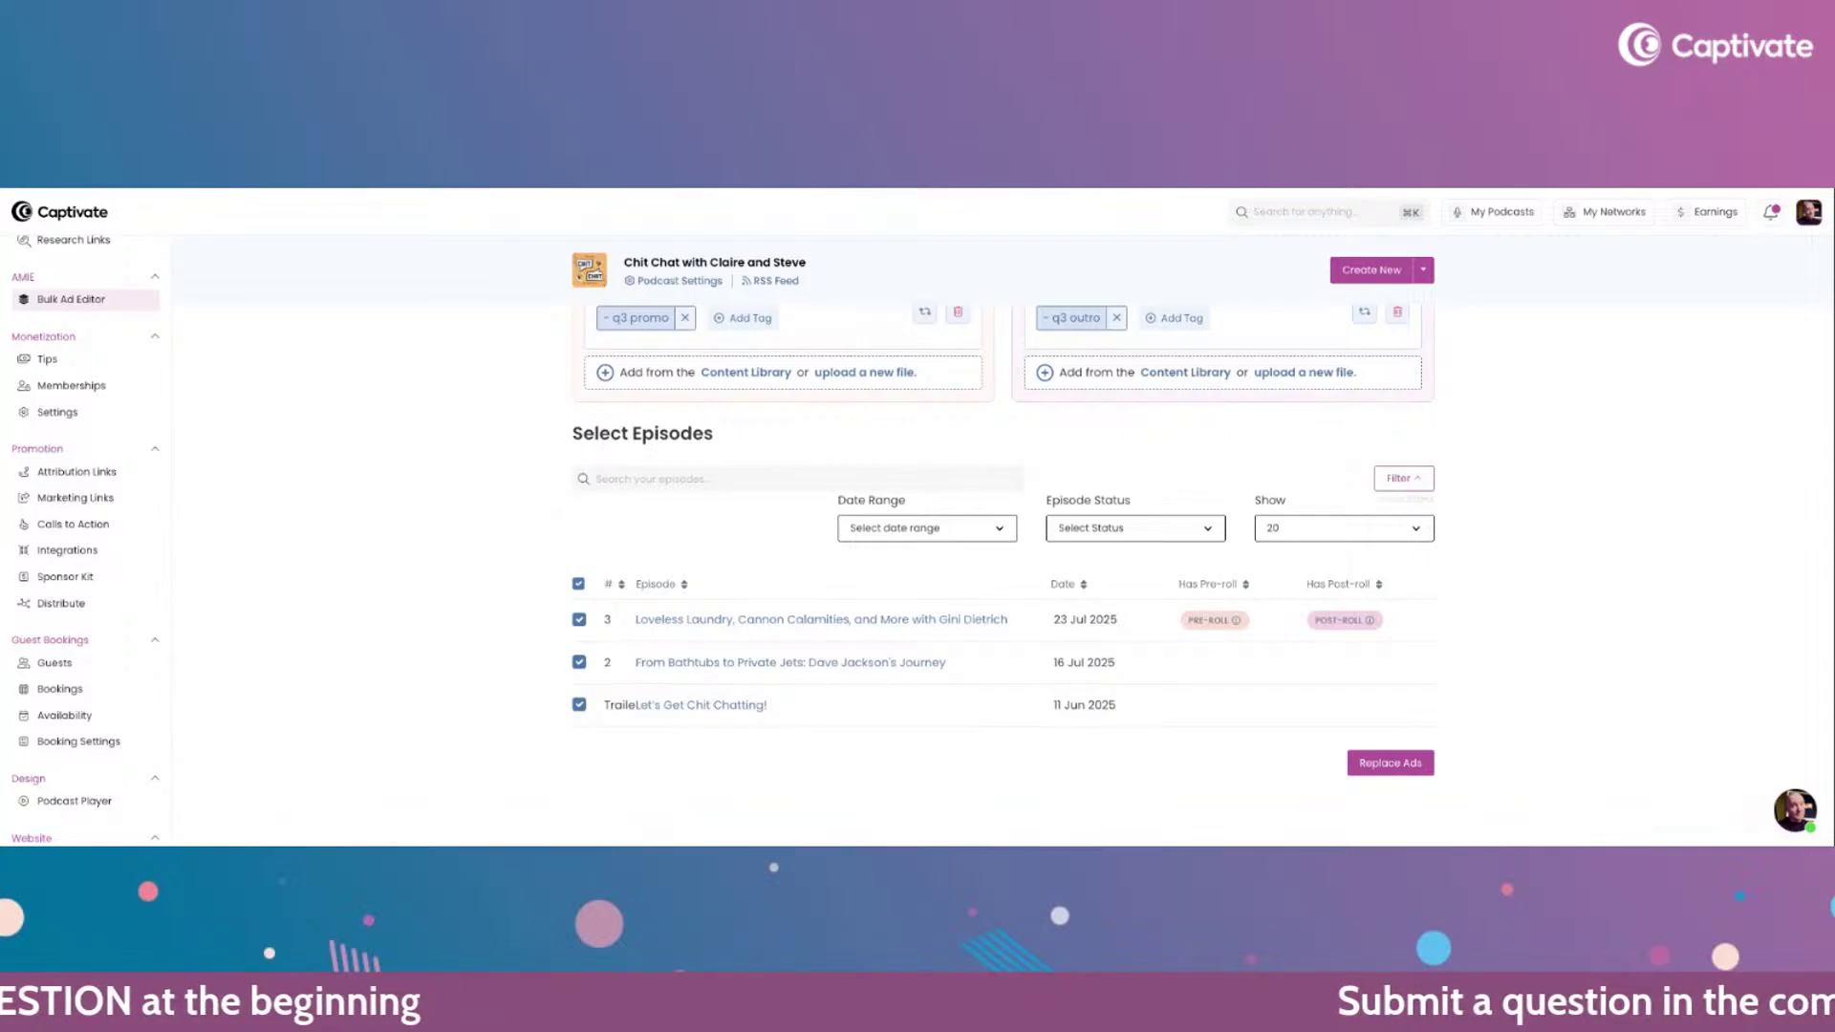
{"action": "left_click", "coordinate": [579, 705]}
{"action": "scroll", "coordinate": [573, 669], "scroll_direction": "up", "scroll_amount": 1}
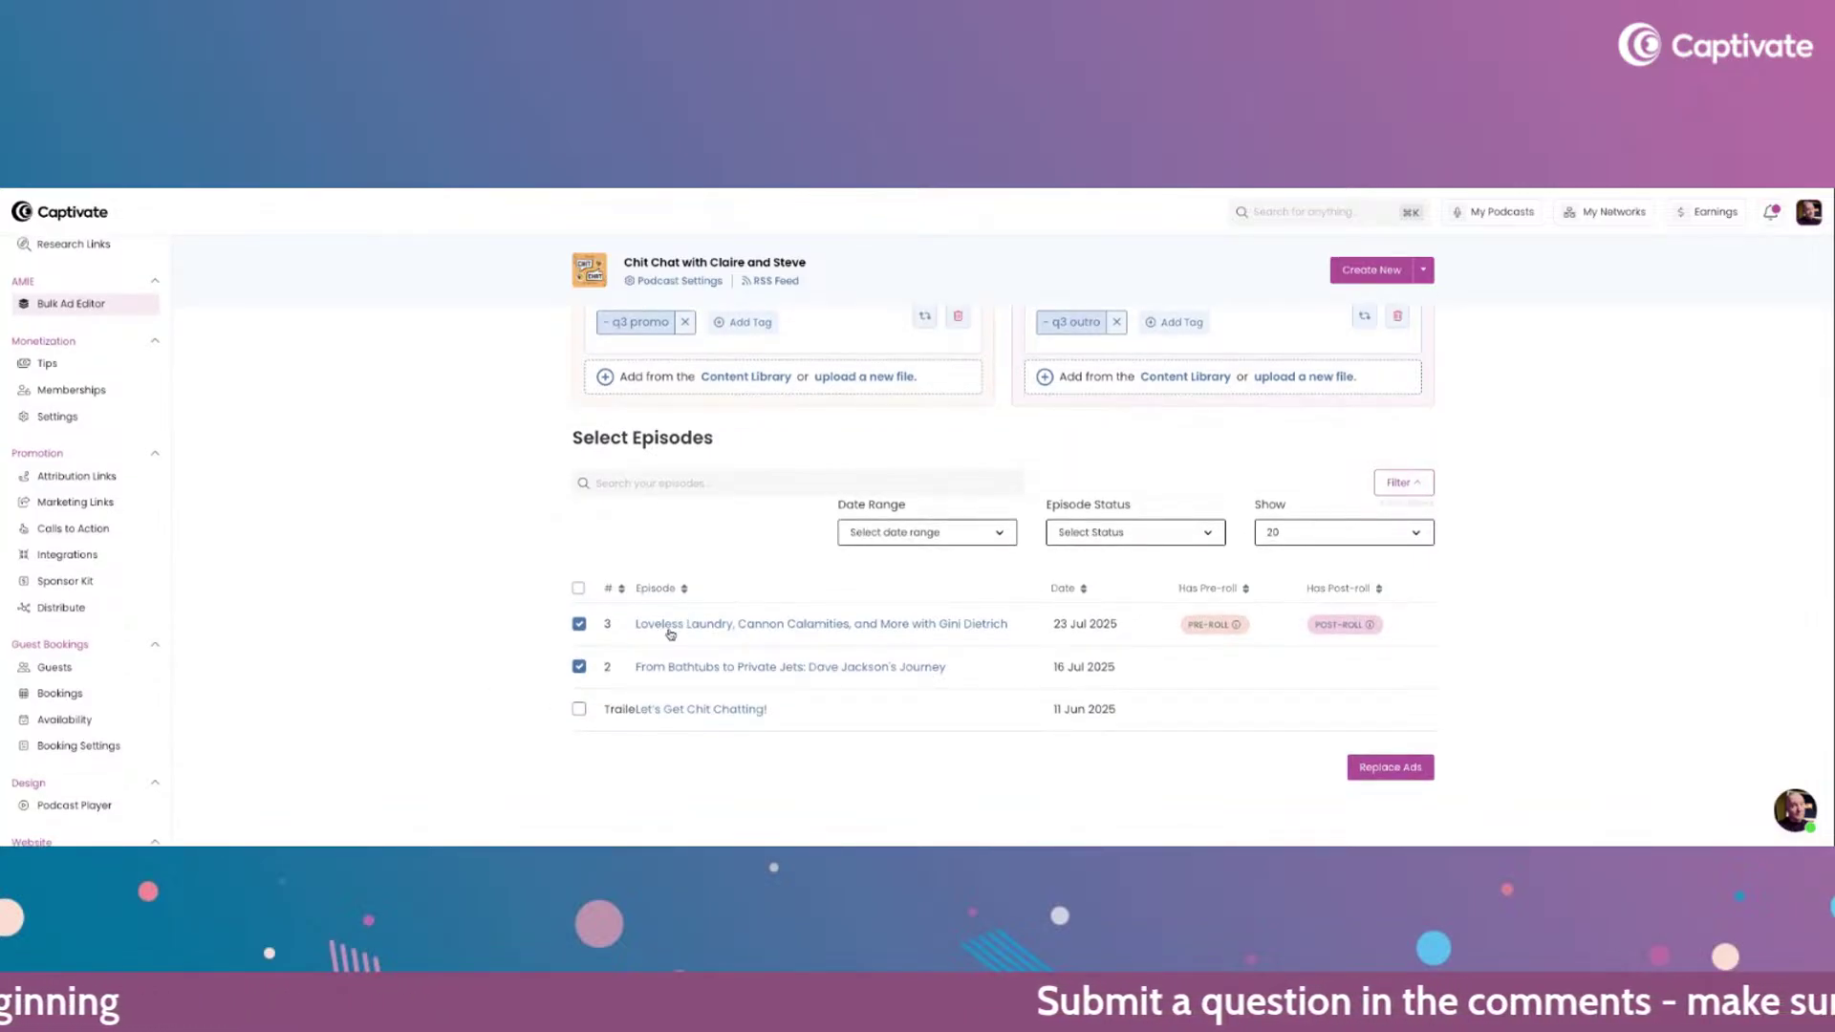
{"action": "left_click", "coordinate": [1403, 780]}
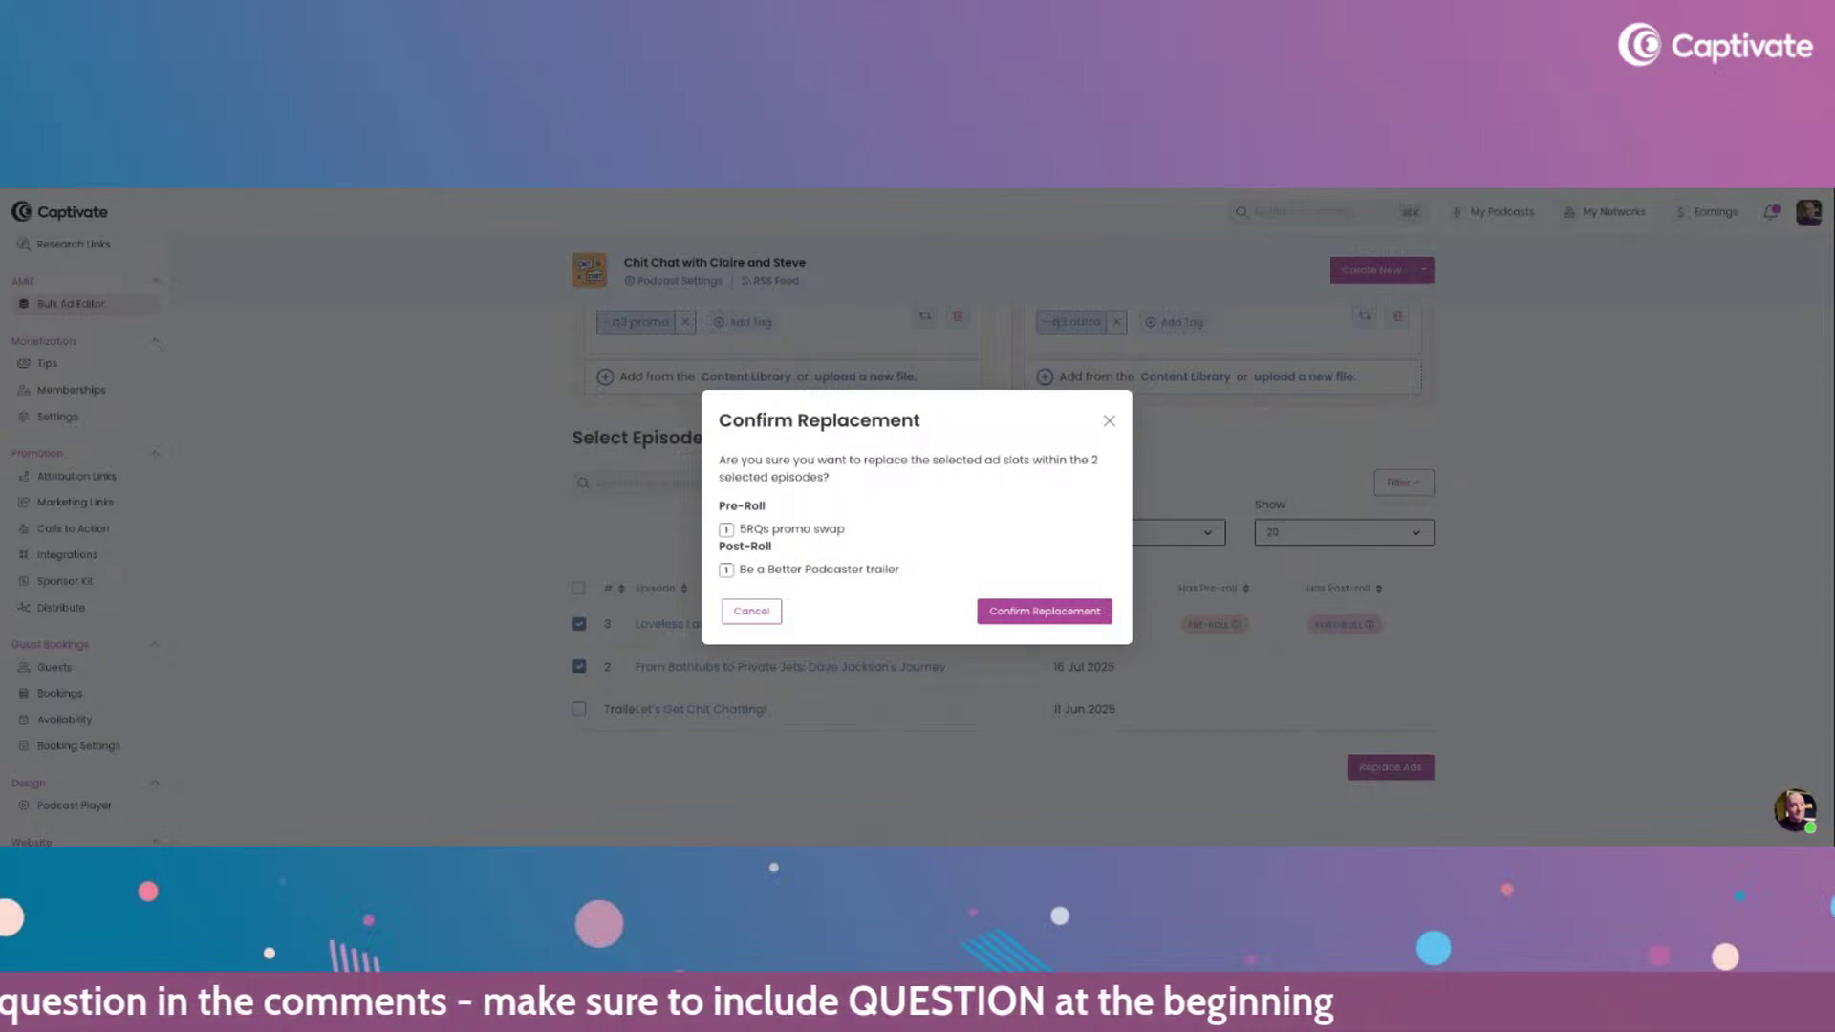
{"action": "left_click", "coordinate": [1009, 614]}
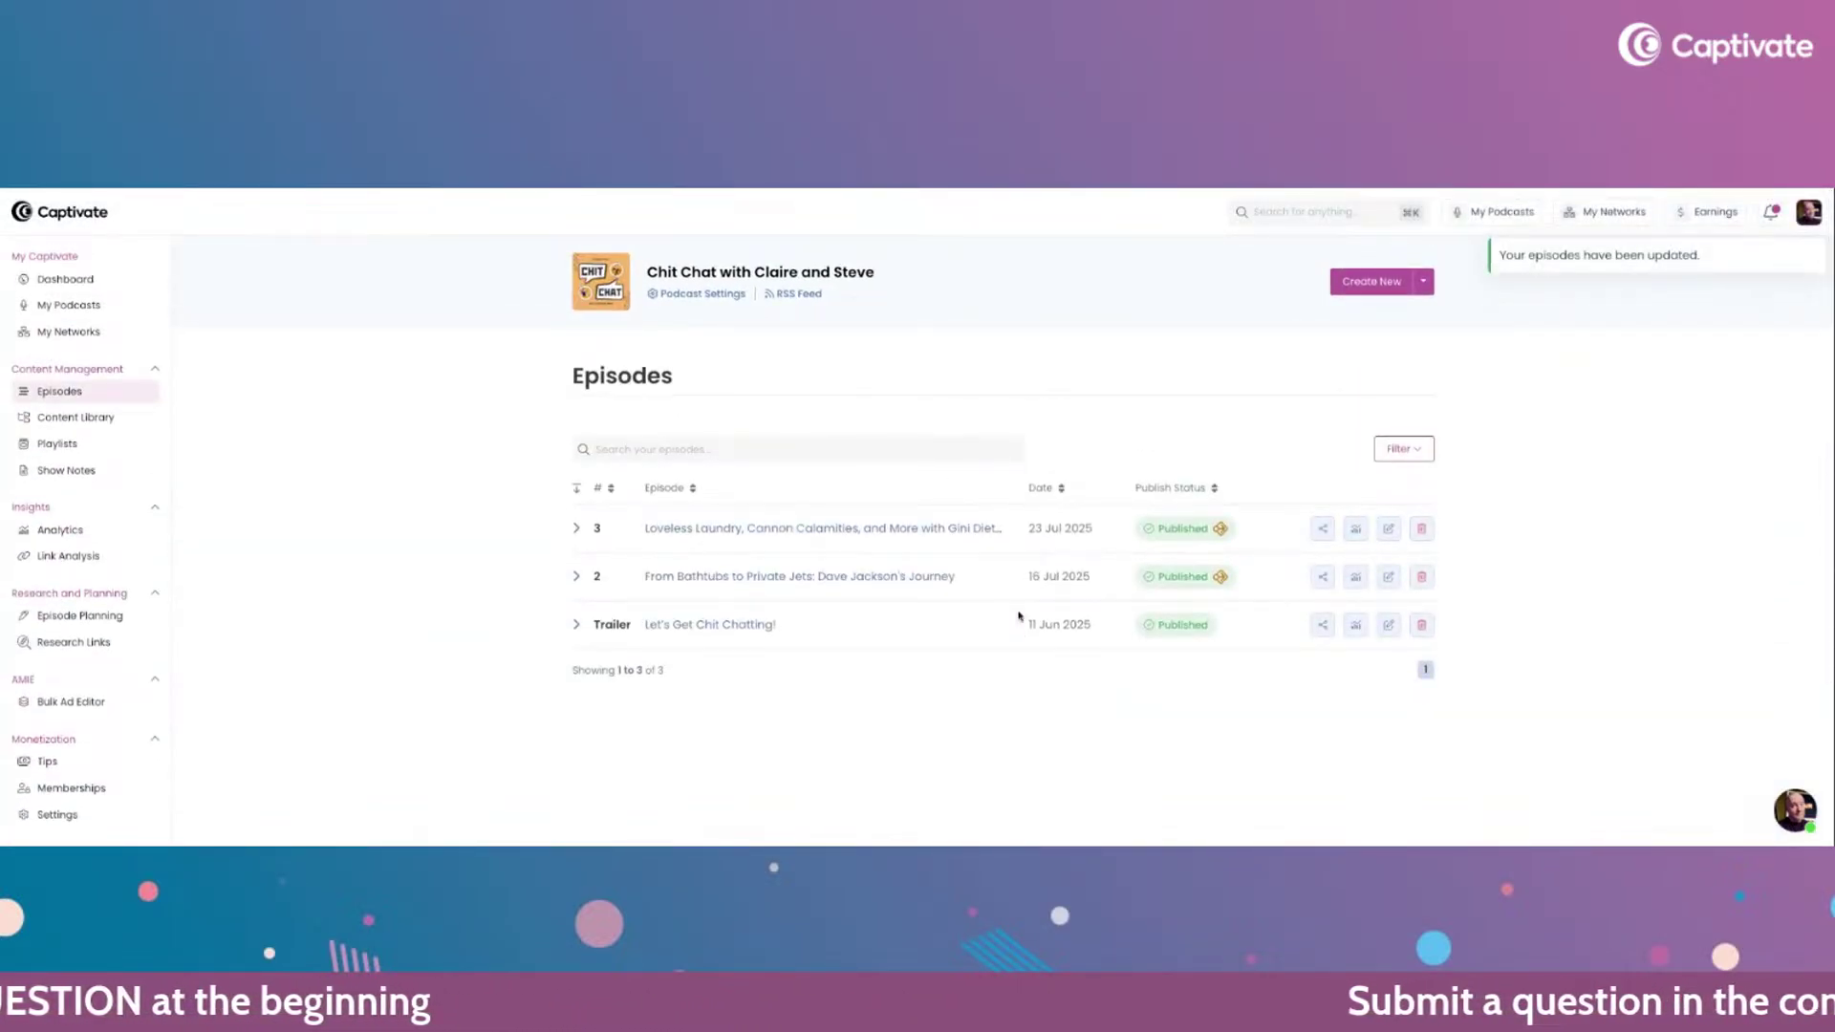
- Check the AMIE processing status of episode 3 and review the pre-roll, mid-roll and post-roll content on its edit page
{"action": "mouse_move", "coordinate": [1222, 531]}
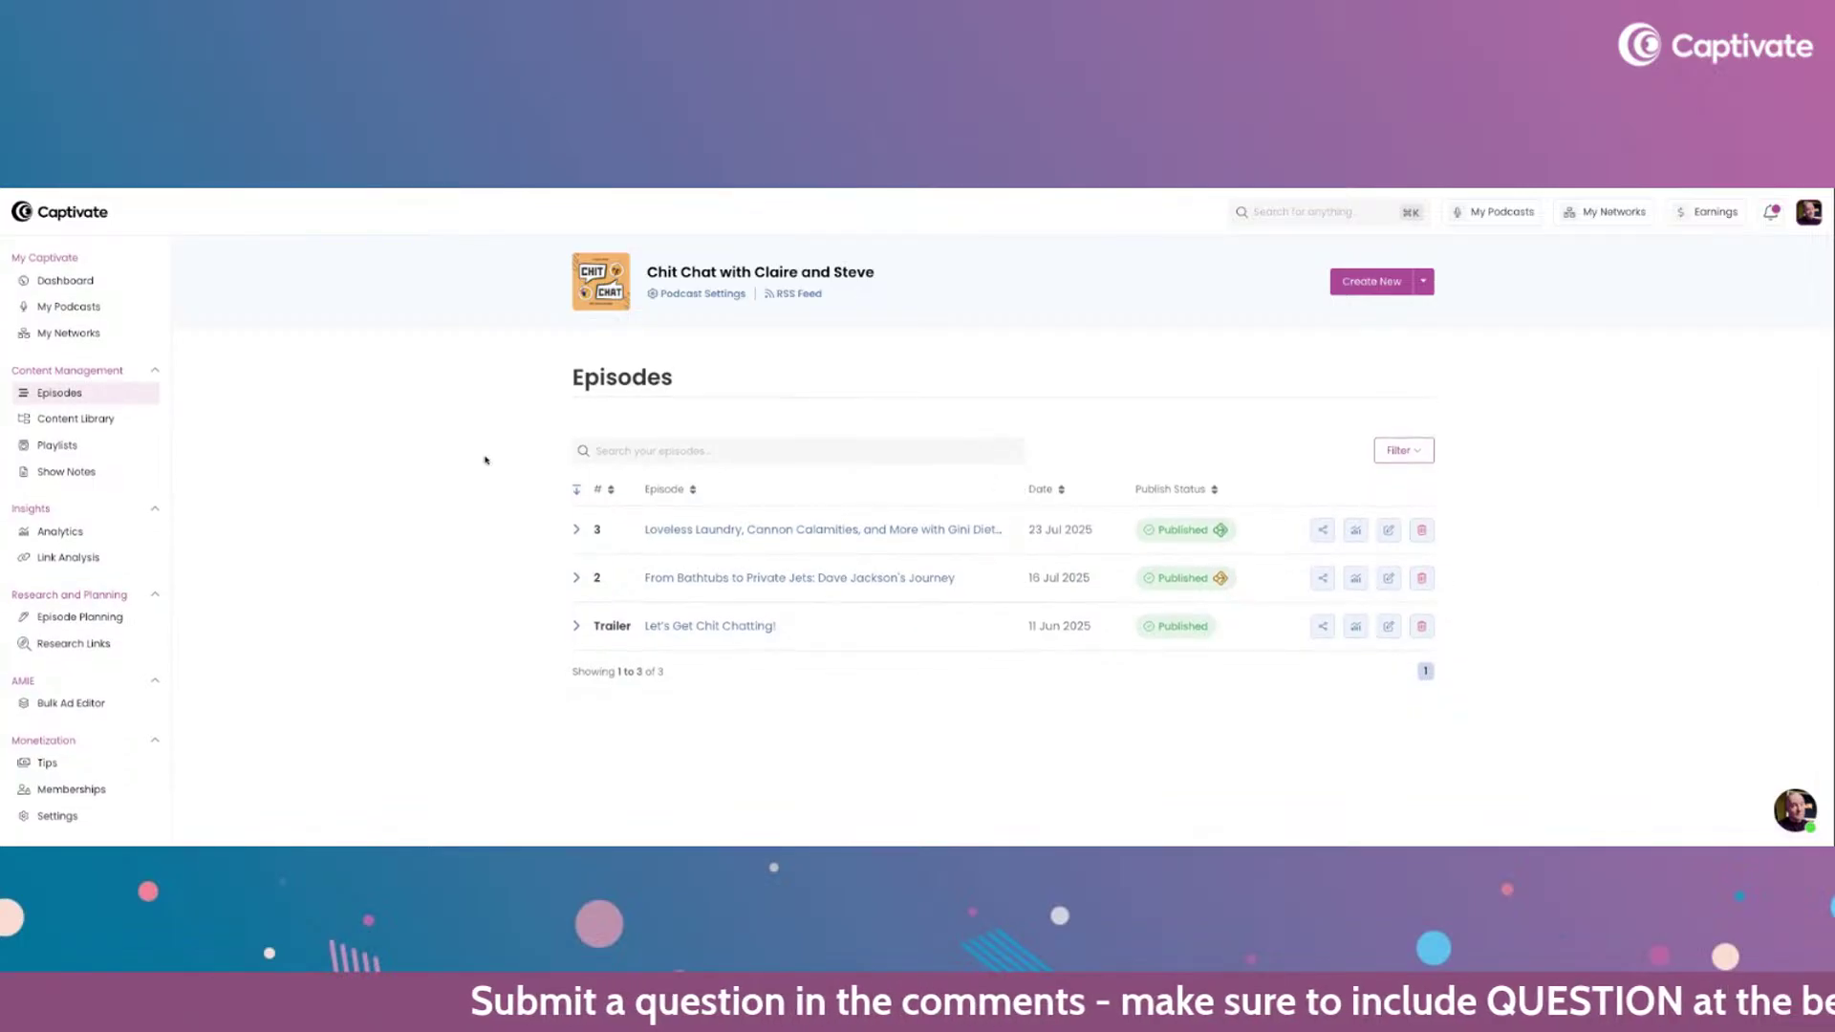
{"action": "scroll", "coordinate": [137, 590], "scroll_direction": "down", "scroll_amount": 2}
{"action": "scroll", "coordinate": [137, 589], "scroll_direction": "up", "scroll_amount": 2}
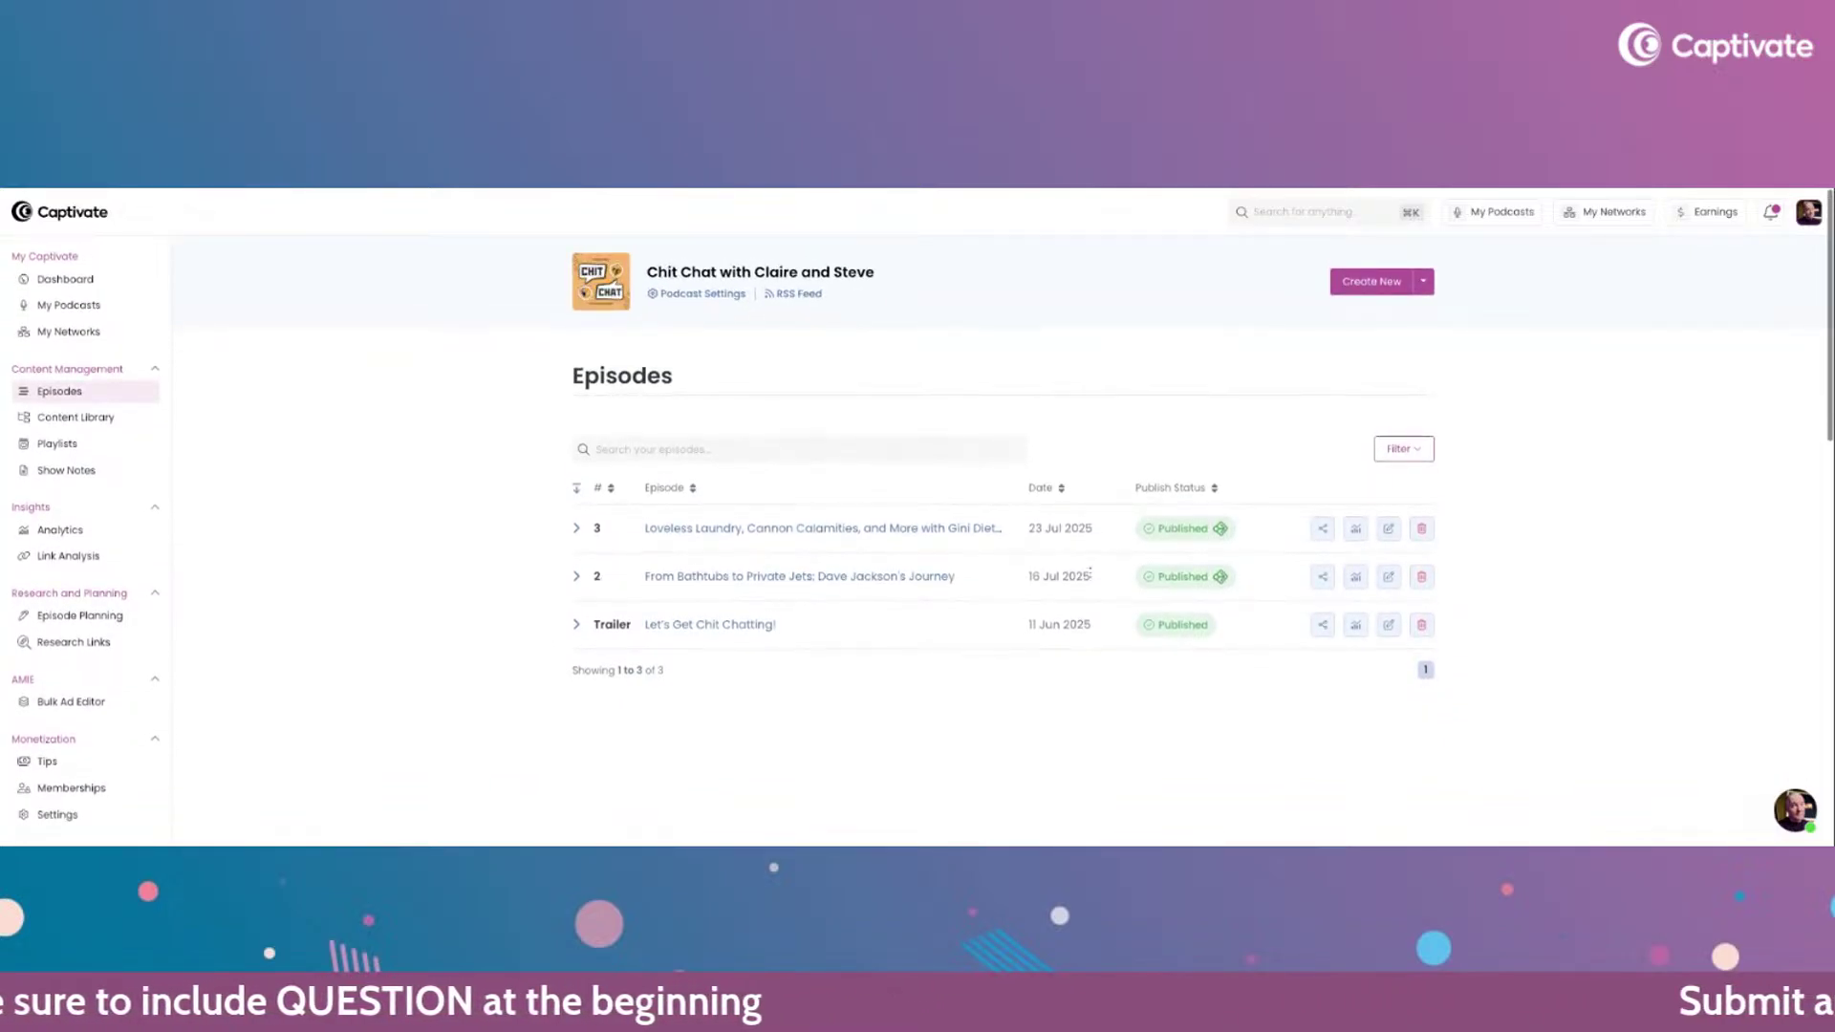
{"action": "left_click", "coordinate": [750, 530]}
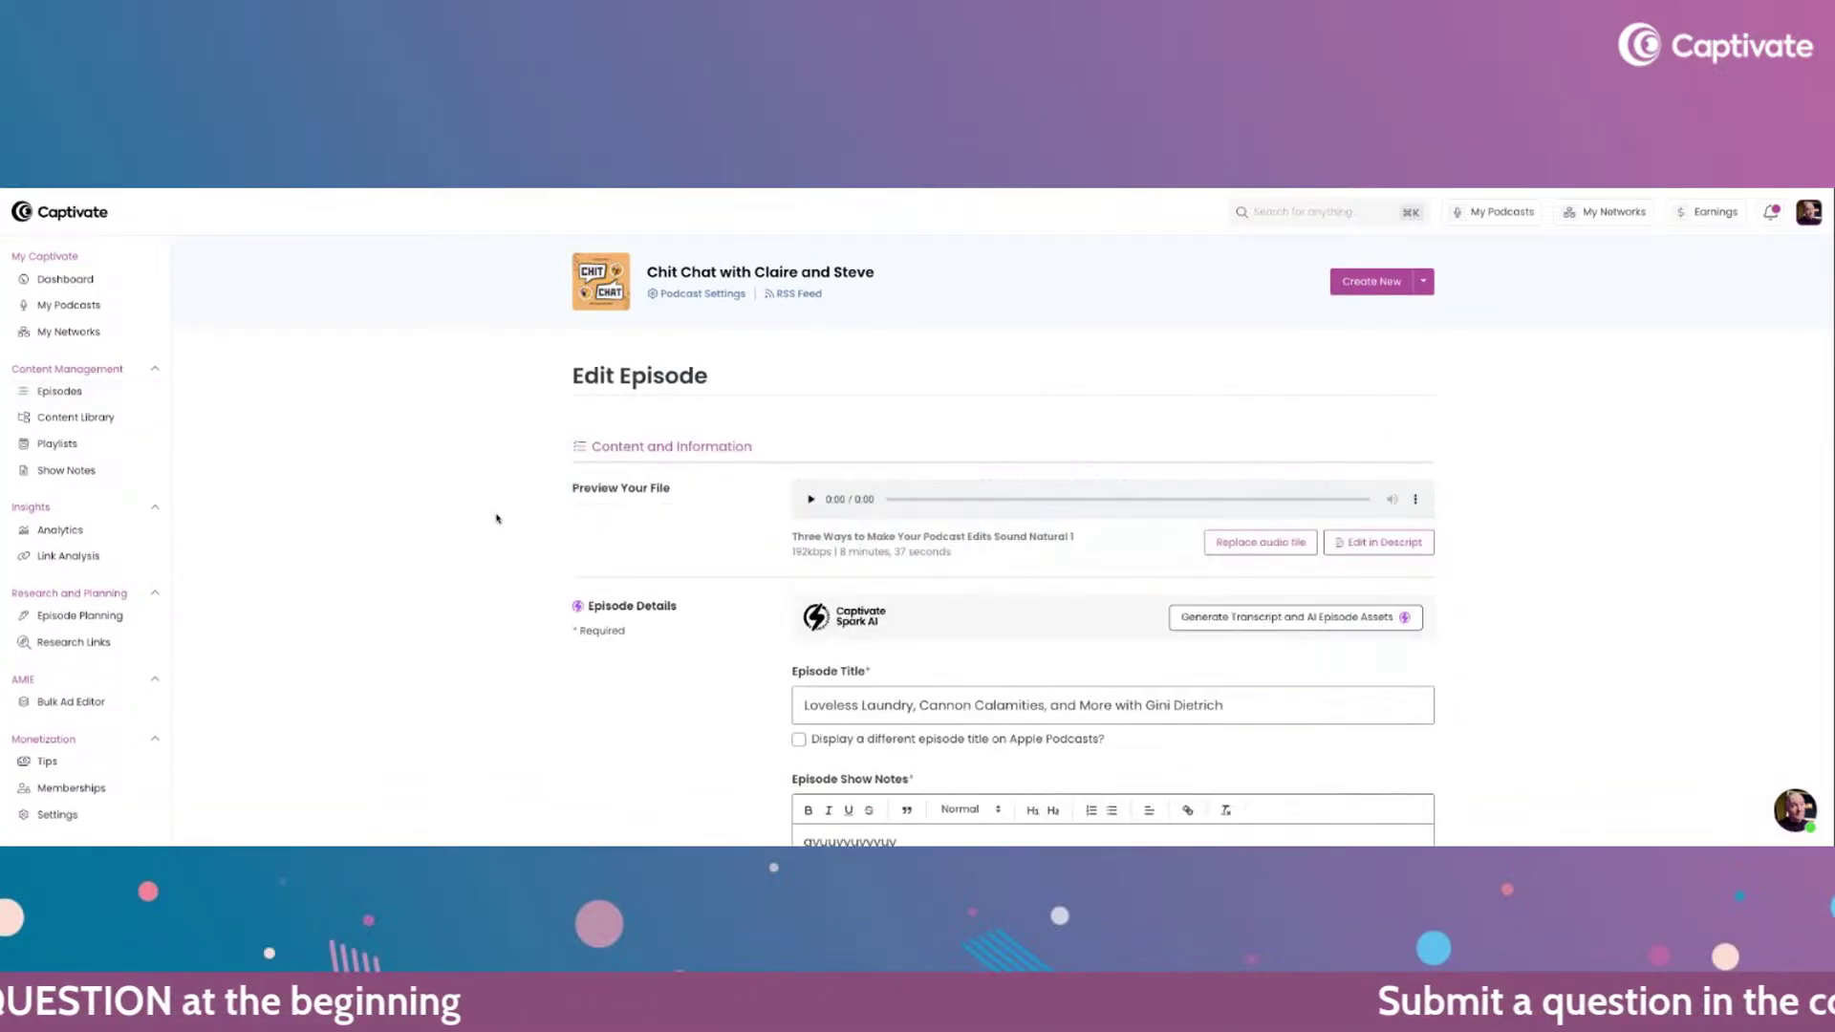
{"action": "scroll", "coordinate": [448, 512], "scroll_direction": "down", "scroll_amount": 5}
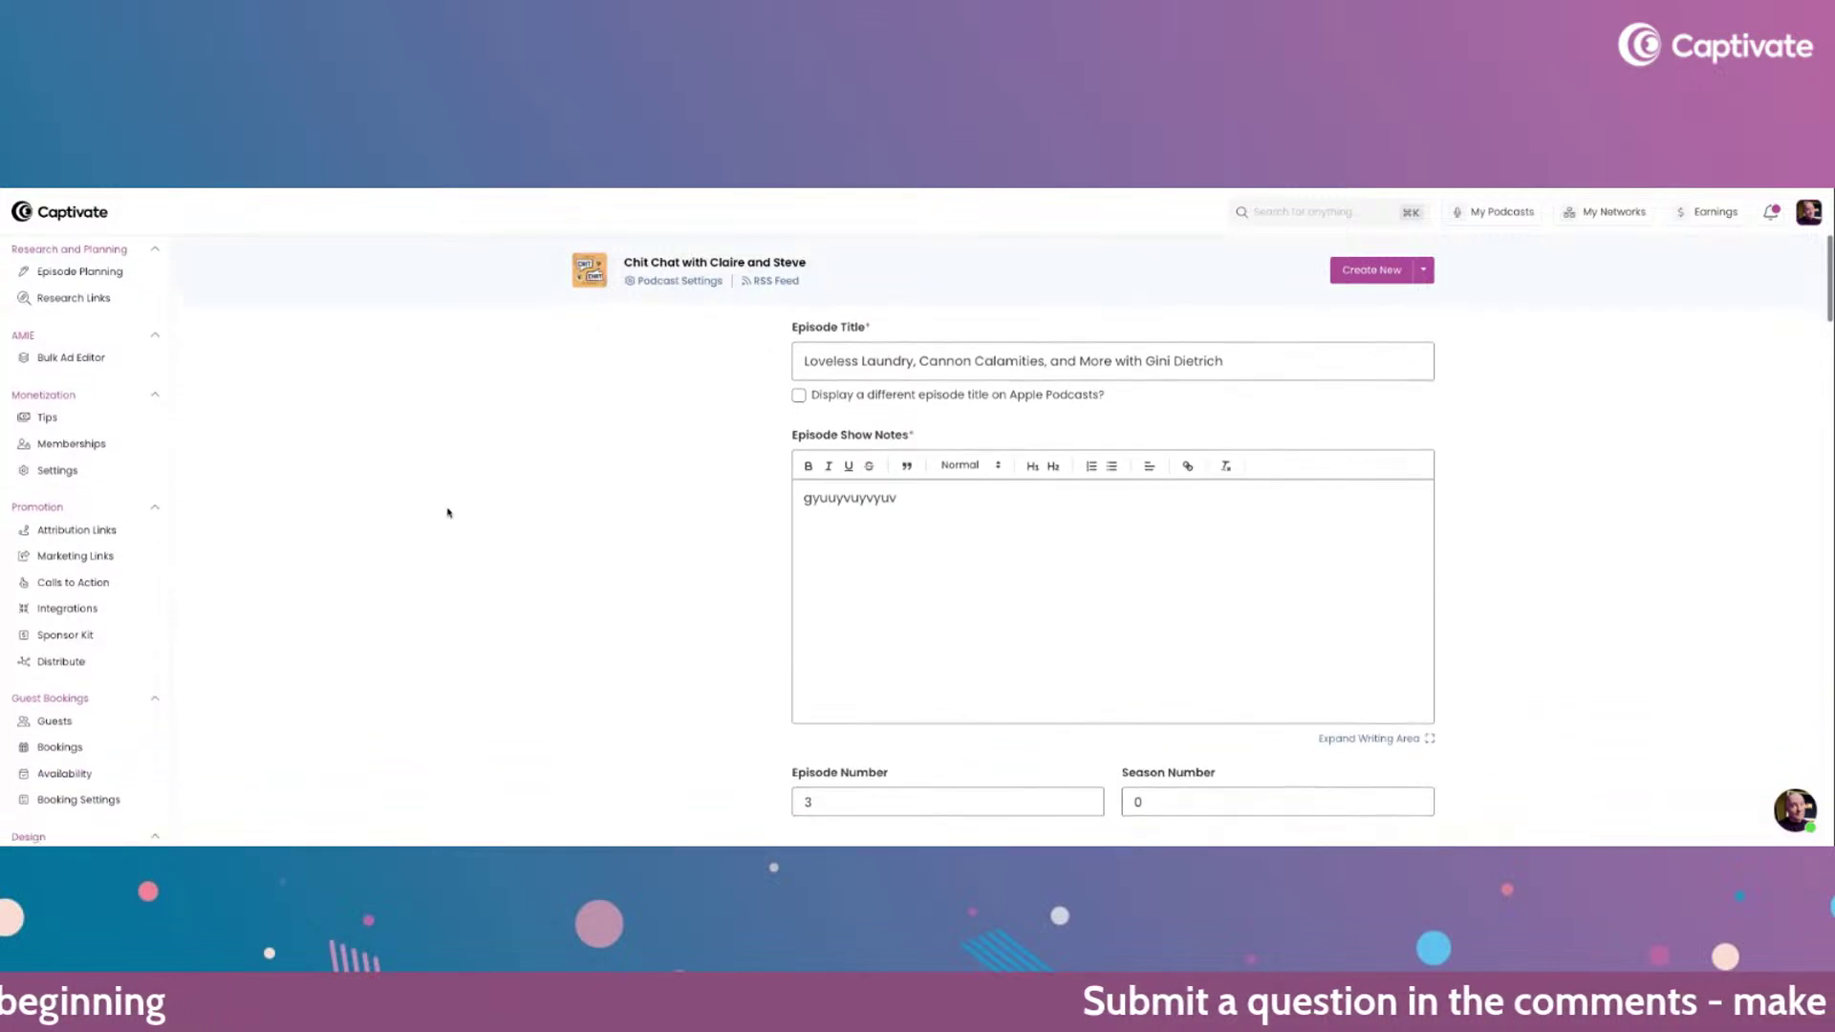
{"action": "scroll", "coordinate": [449, 513], "scroll_direction": "down", "scroll_amount": 4}
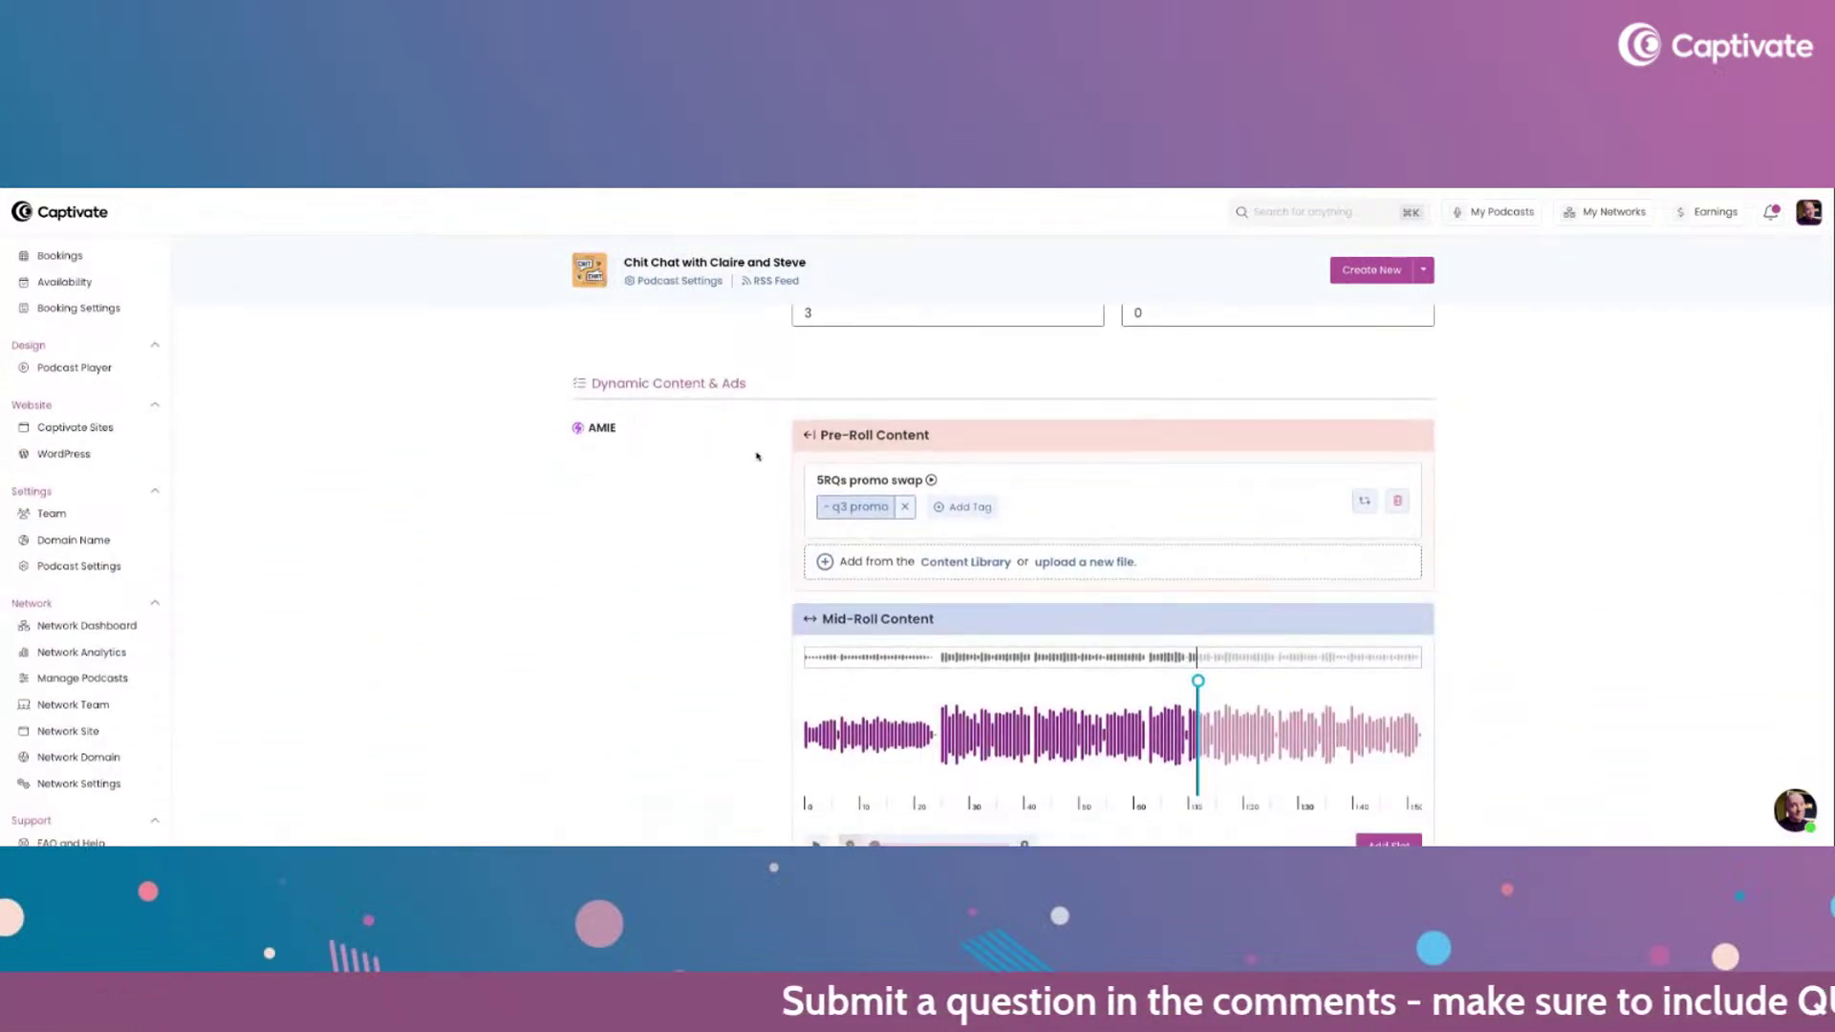
{"action": "scroll", "coordinate": [839, 480], "scroll_direction": "down", "scroll_amount": 4}
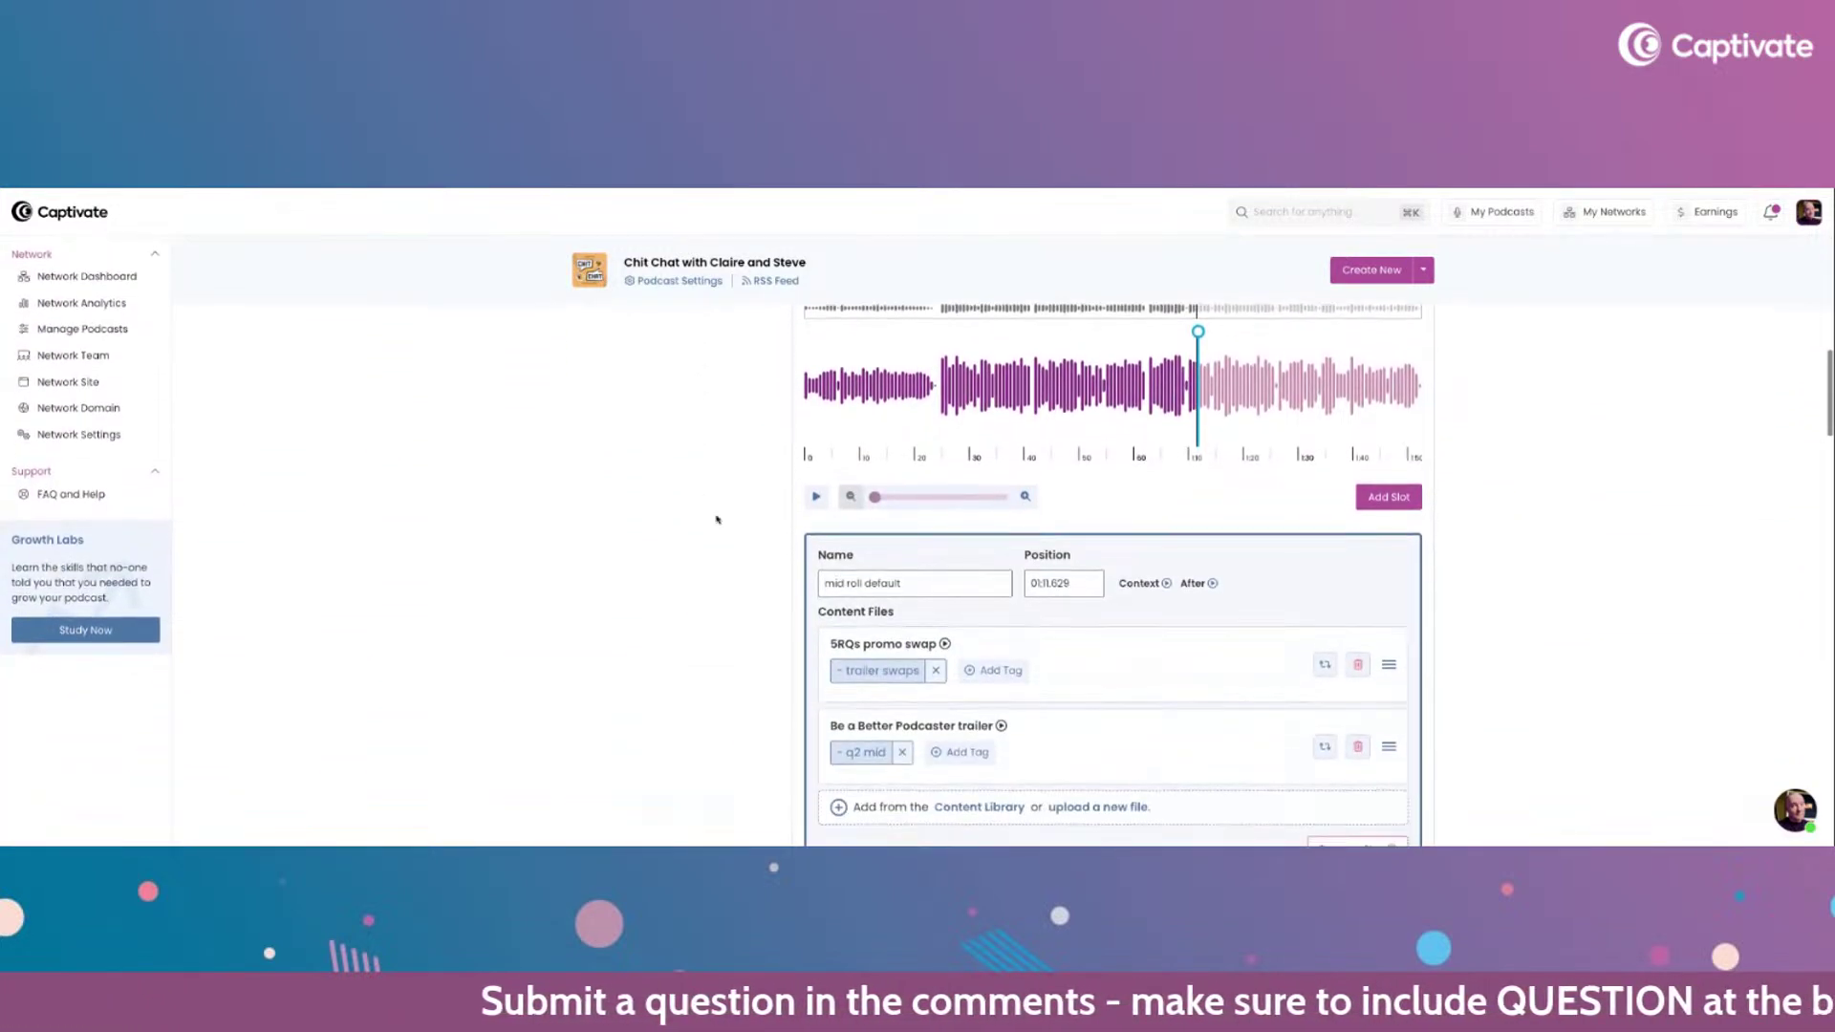
{"action": "scroll", "coordinate": [752, 631], "scroll_direction": "down", "scroll_amount": 3}
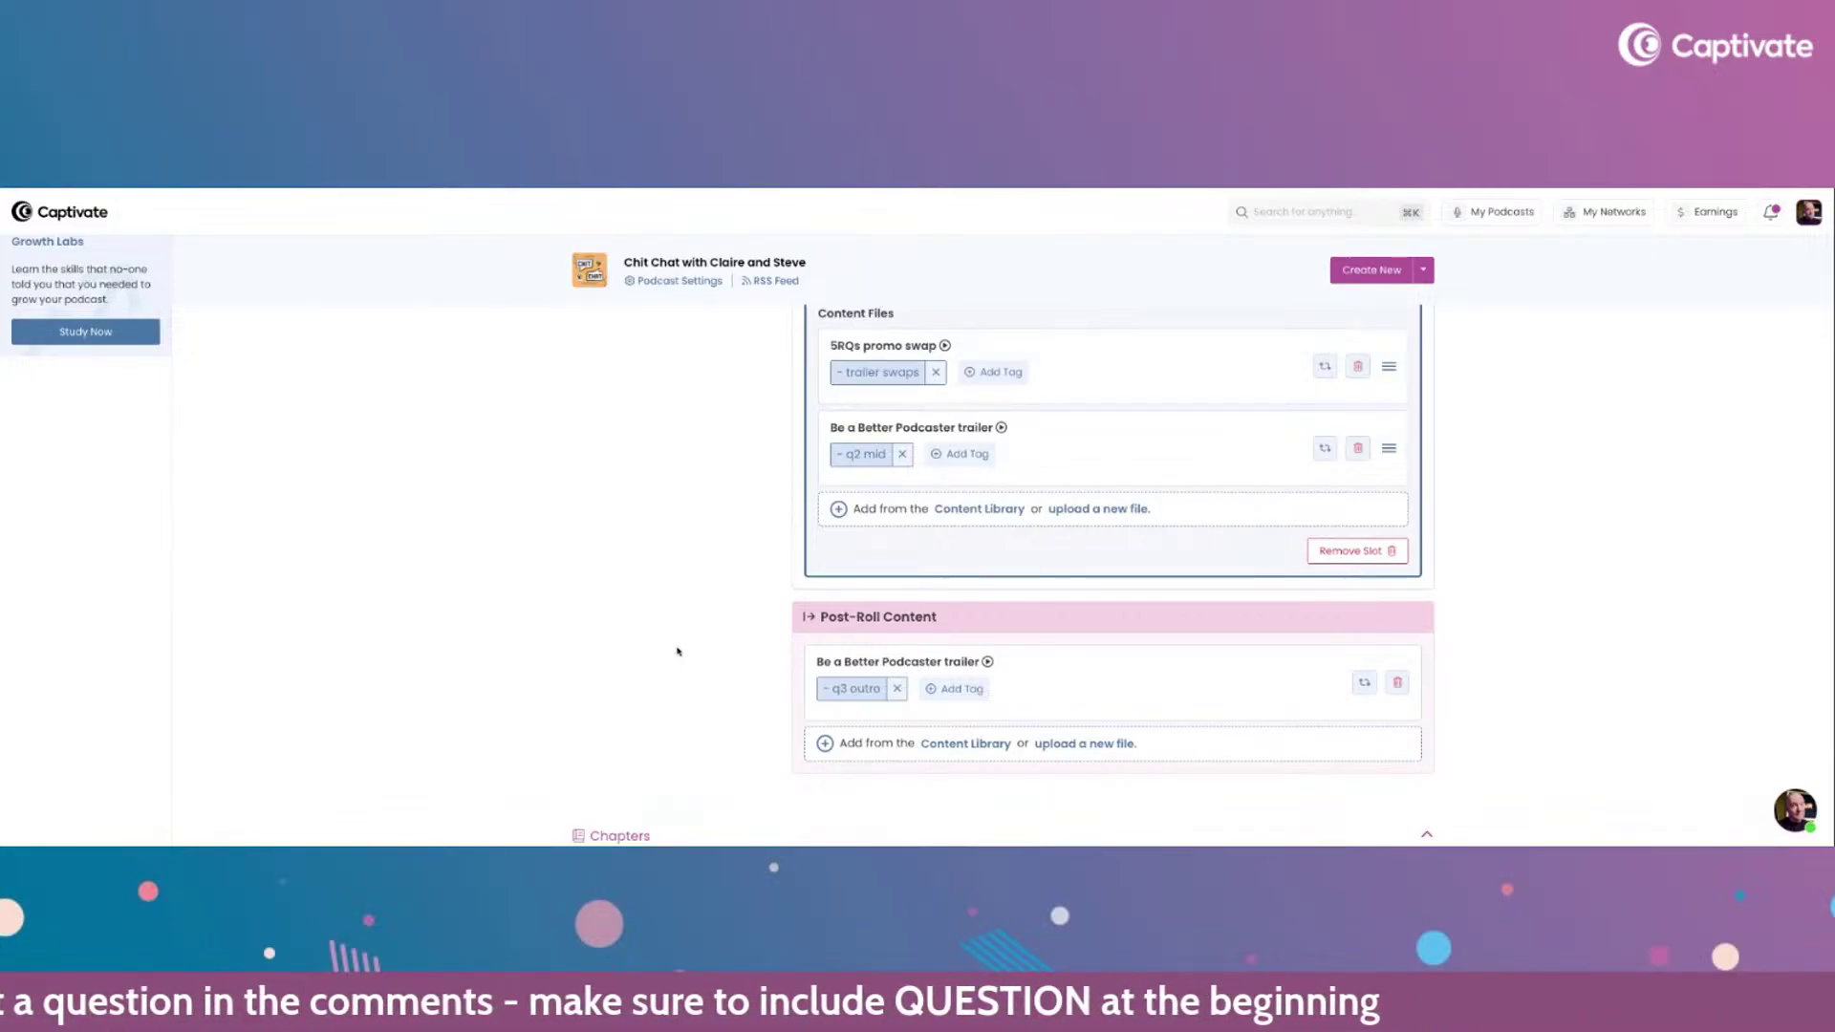
{"action": "scroll", "coordinate": [677, 651], "scroll_direction": "up", "scroll_amount": 15}
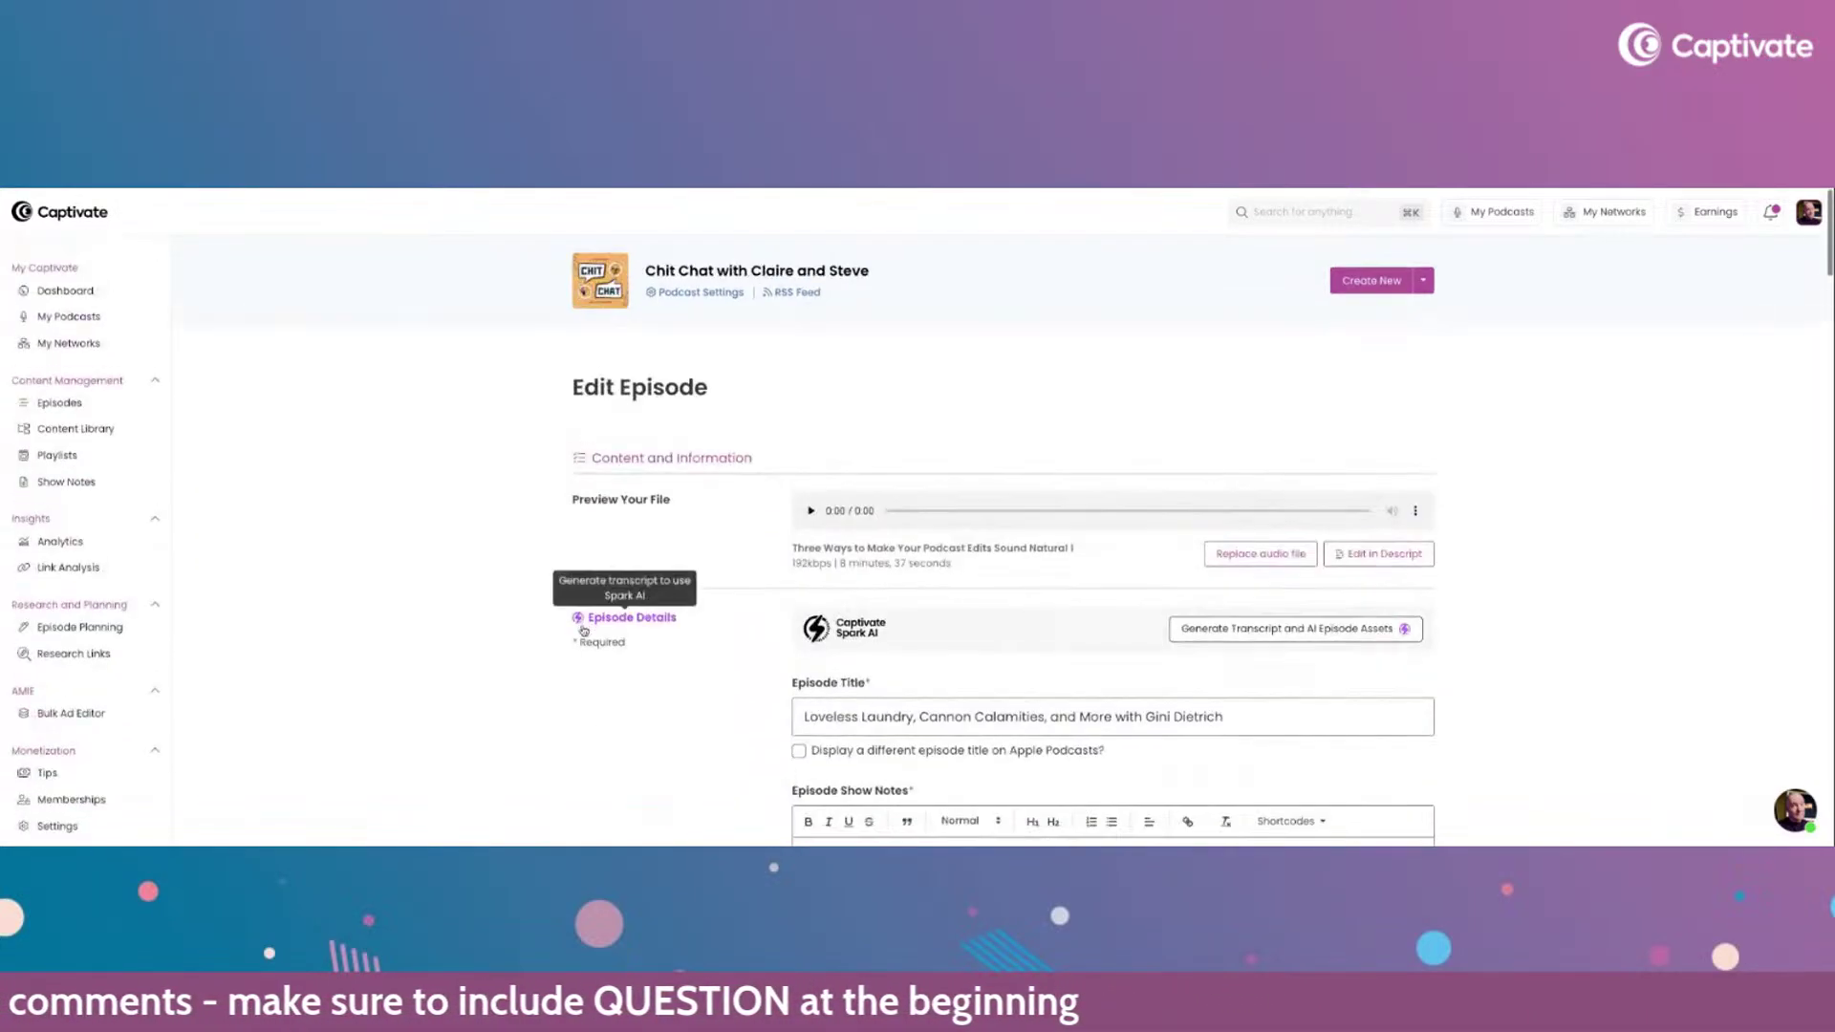
- Return to the Bulk Ad Editor and open the removal of pre/post-roll ads with its episode list
{"action": "scroll", "coordinate": [583, 630], "scroll_direction": "down", "scroll_amount": 1}
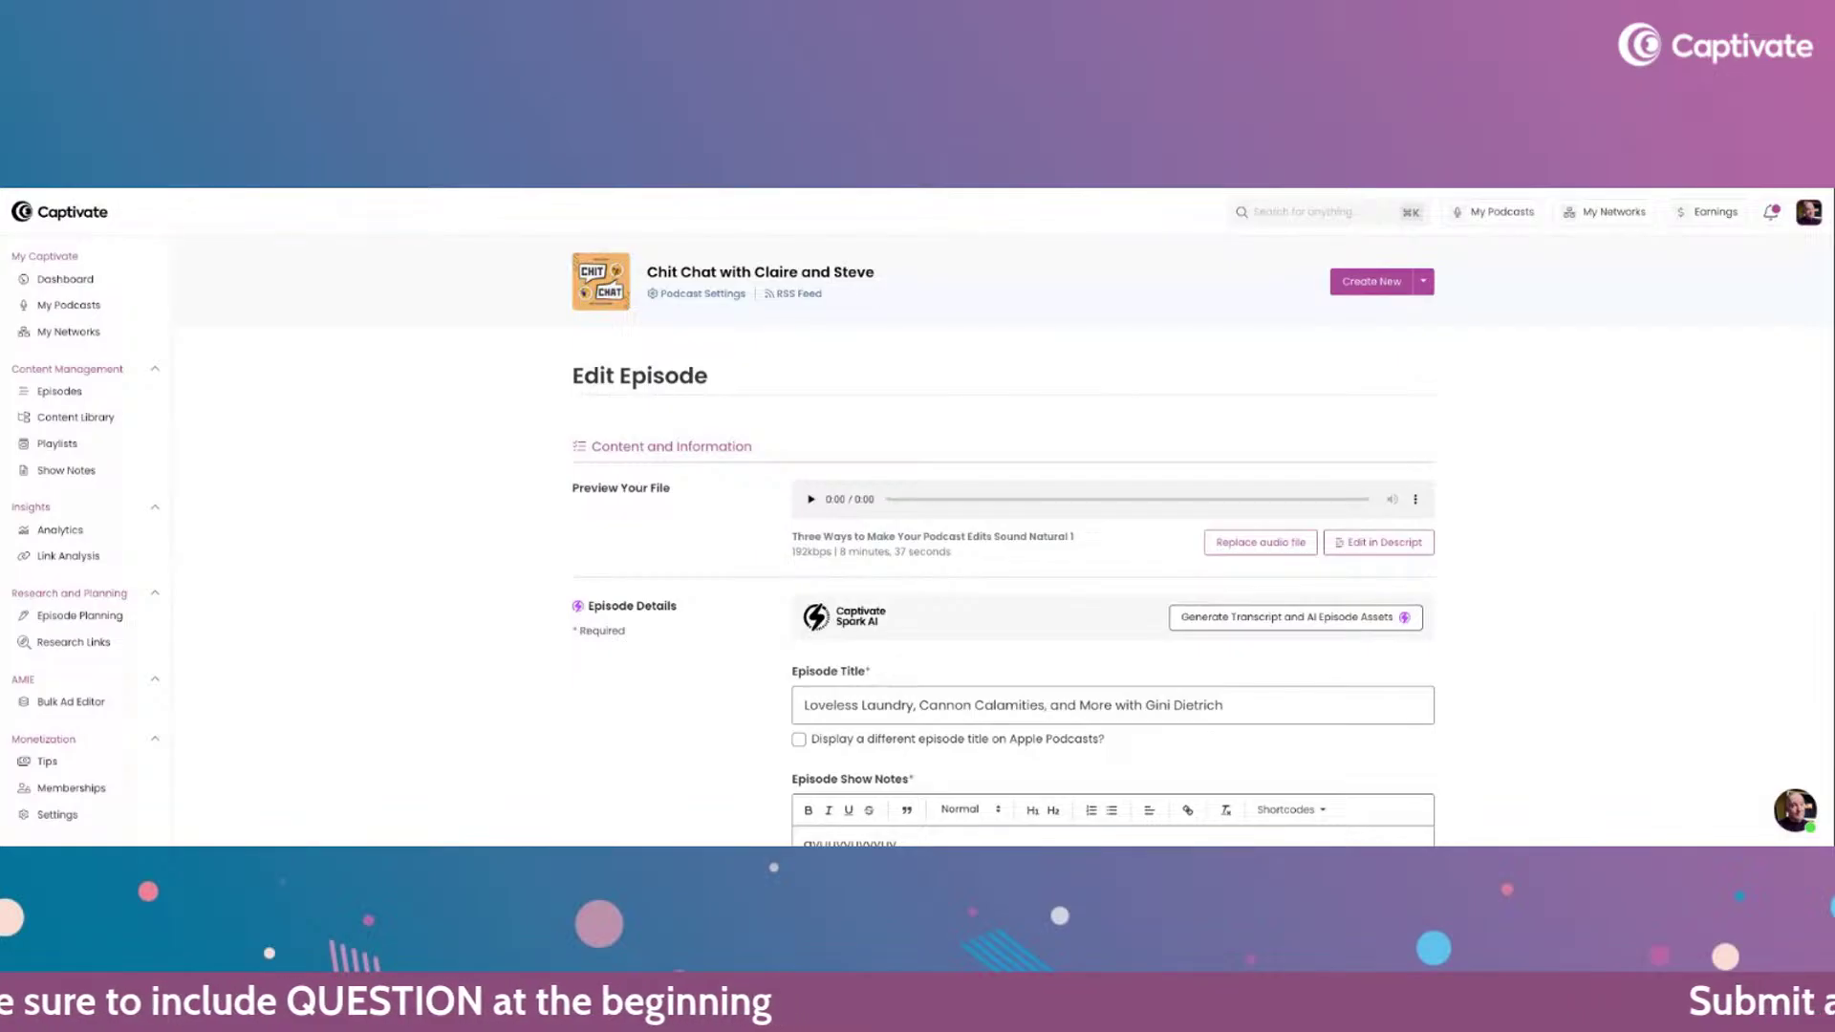
{"action": "scroll", "coordinate": [82, 637], "scroll_direction": "down", "scroll_amount": 2}
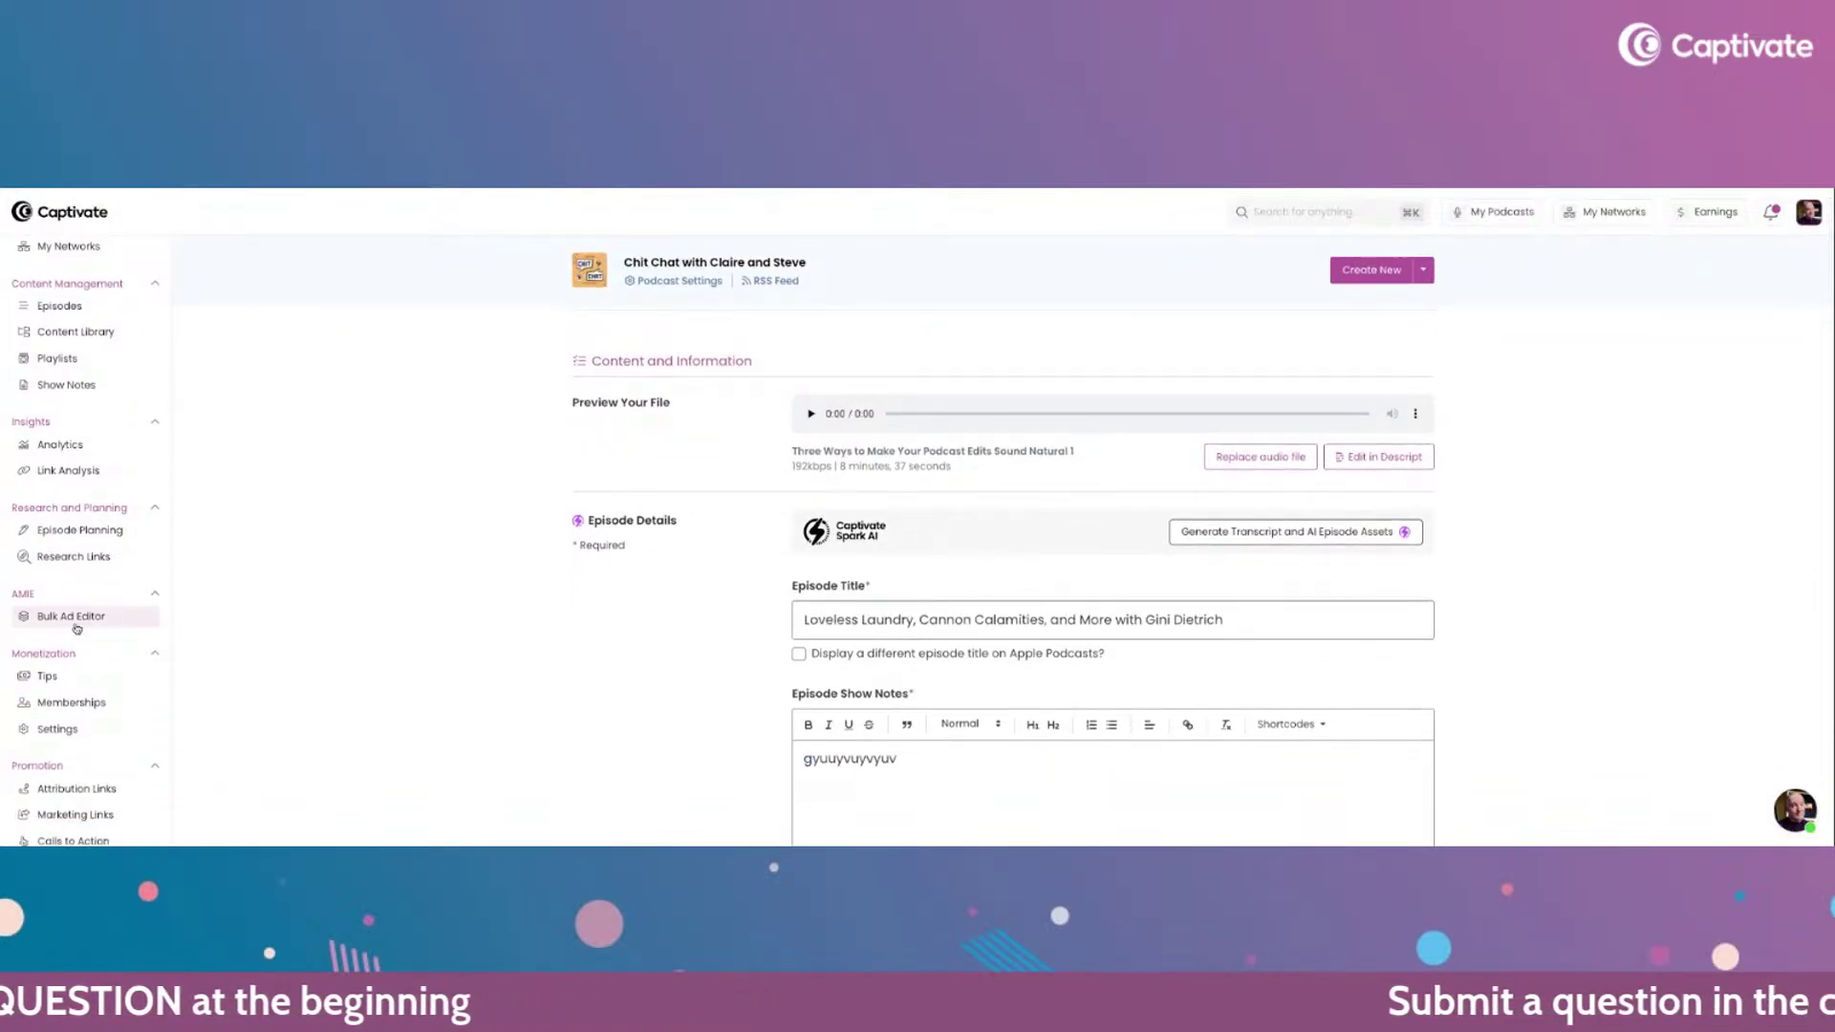
{"action": "left_click", "coordinate": [78, 622]}
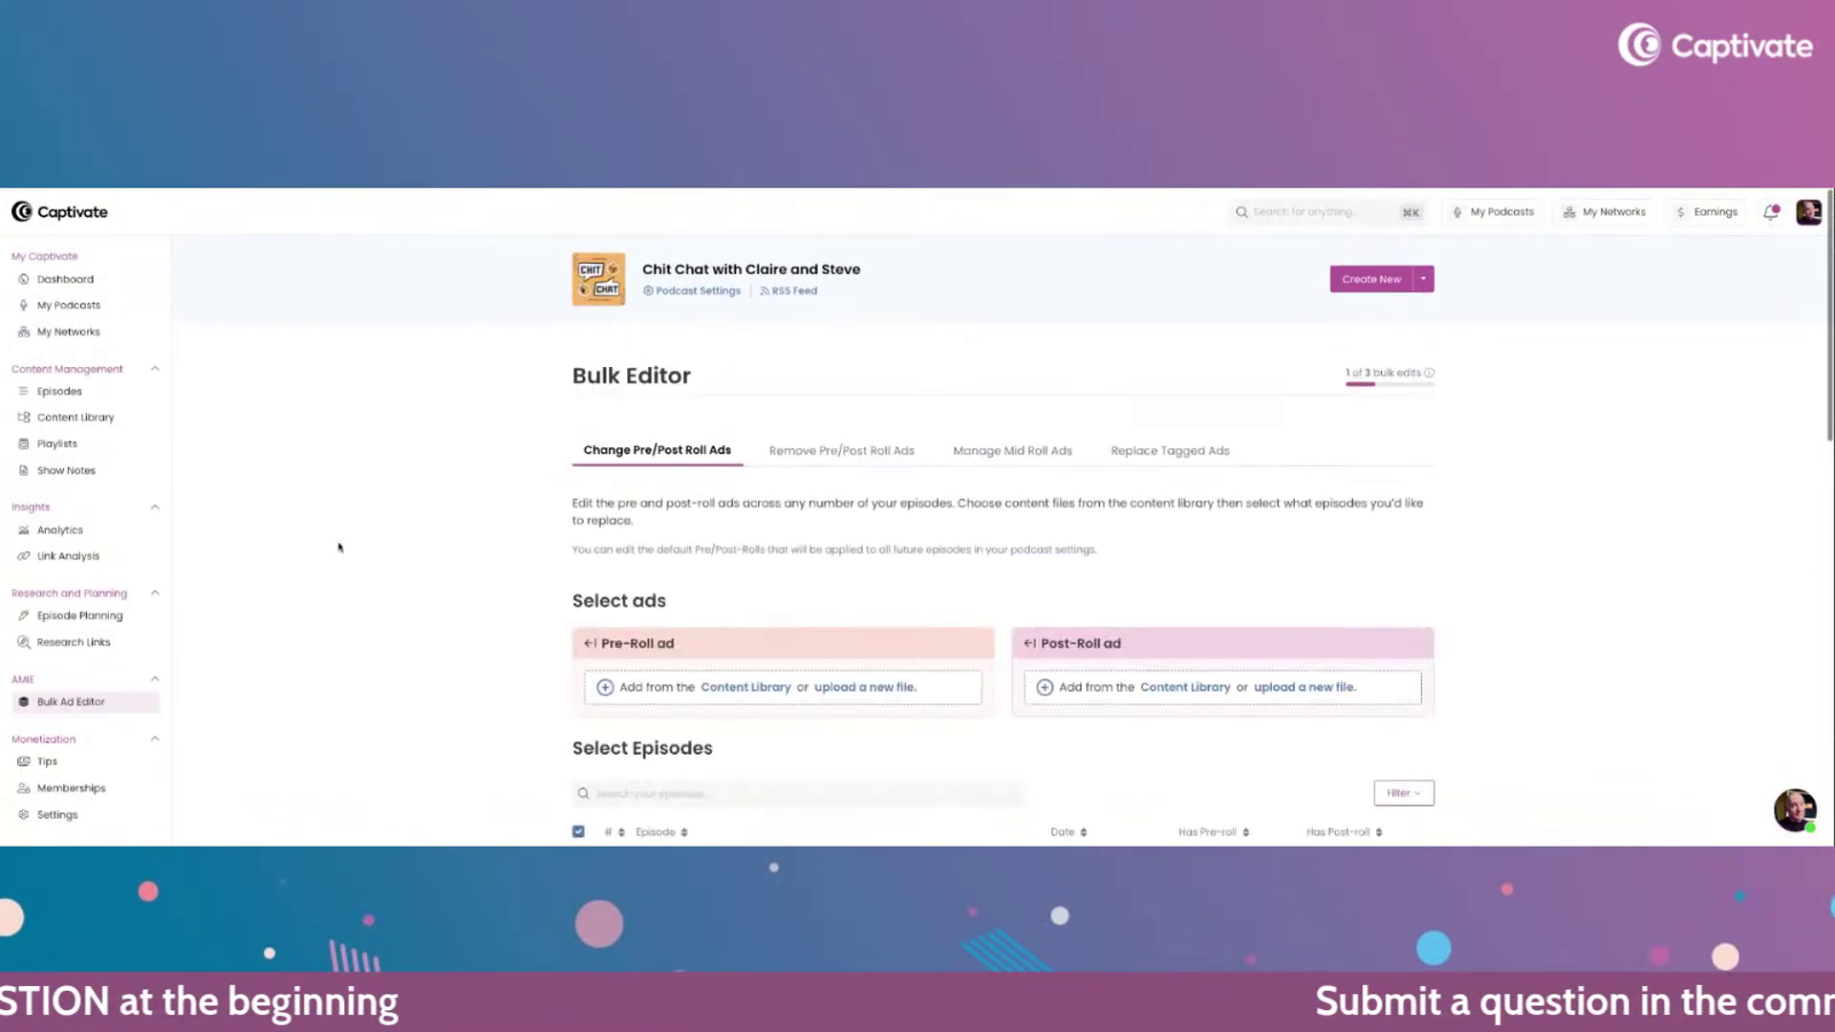
{"action": "left_click", "coordinate": [867, 455]}
{"action": "scroll", "coordinate": [445, 448], "scroll_direction": "down", "scroll_amount": 1}
{"action": "scroll", "coordinate": [445, 446], "scroll_direction": "down", "scroll_amount": 1}
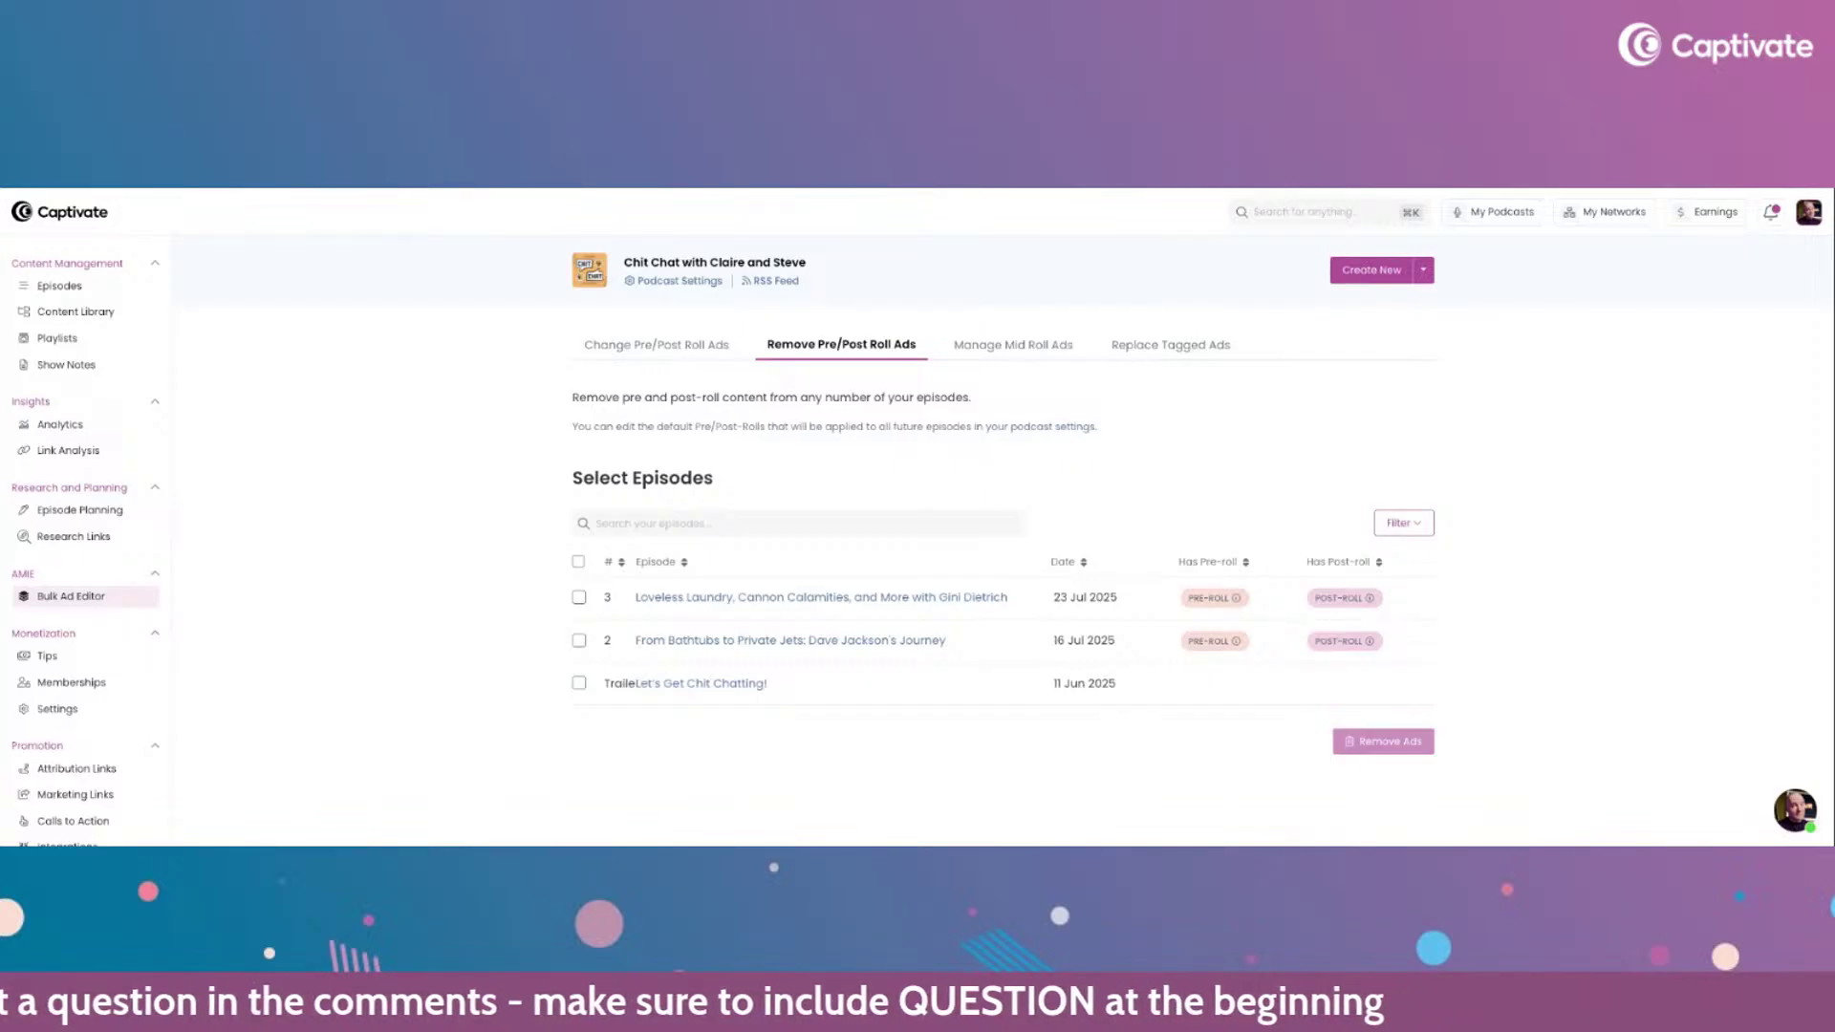
- Remove only the pre-roll ads from episode 3, keeping its post-roll ads and the podcast's default pre- and post-rolls
{"action": "scroll", "coordinate": [543, 591], "scroll_direction": "up", "scroll_amount": 1}
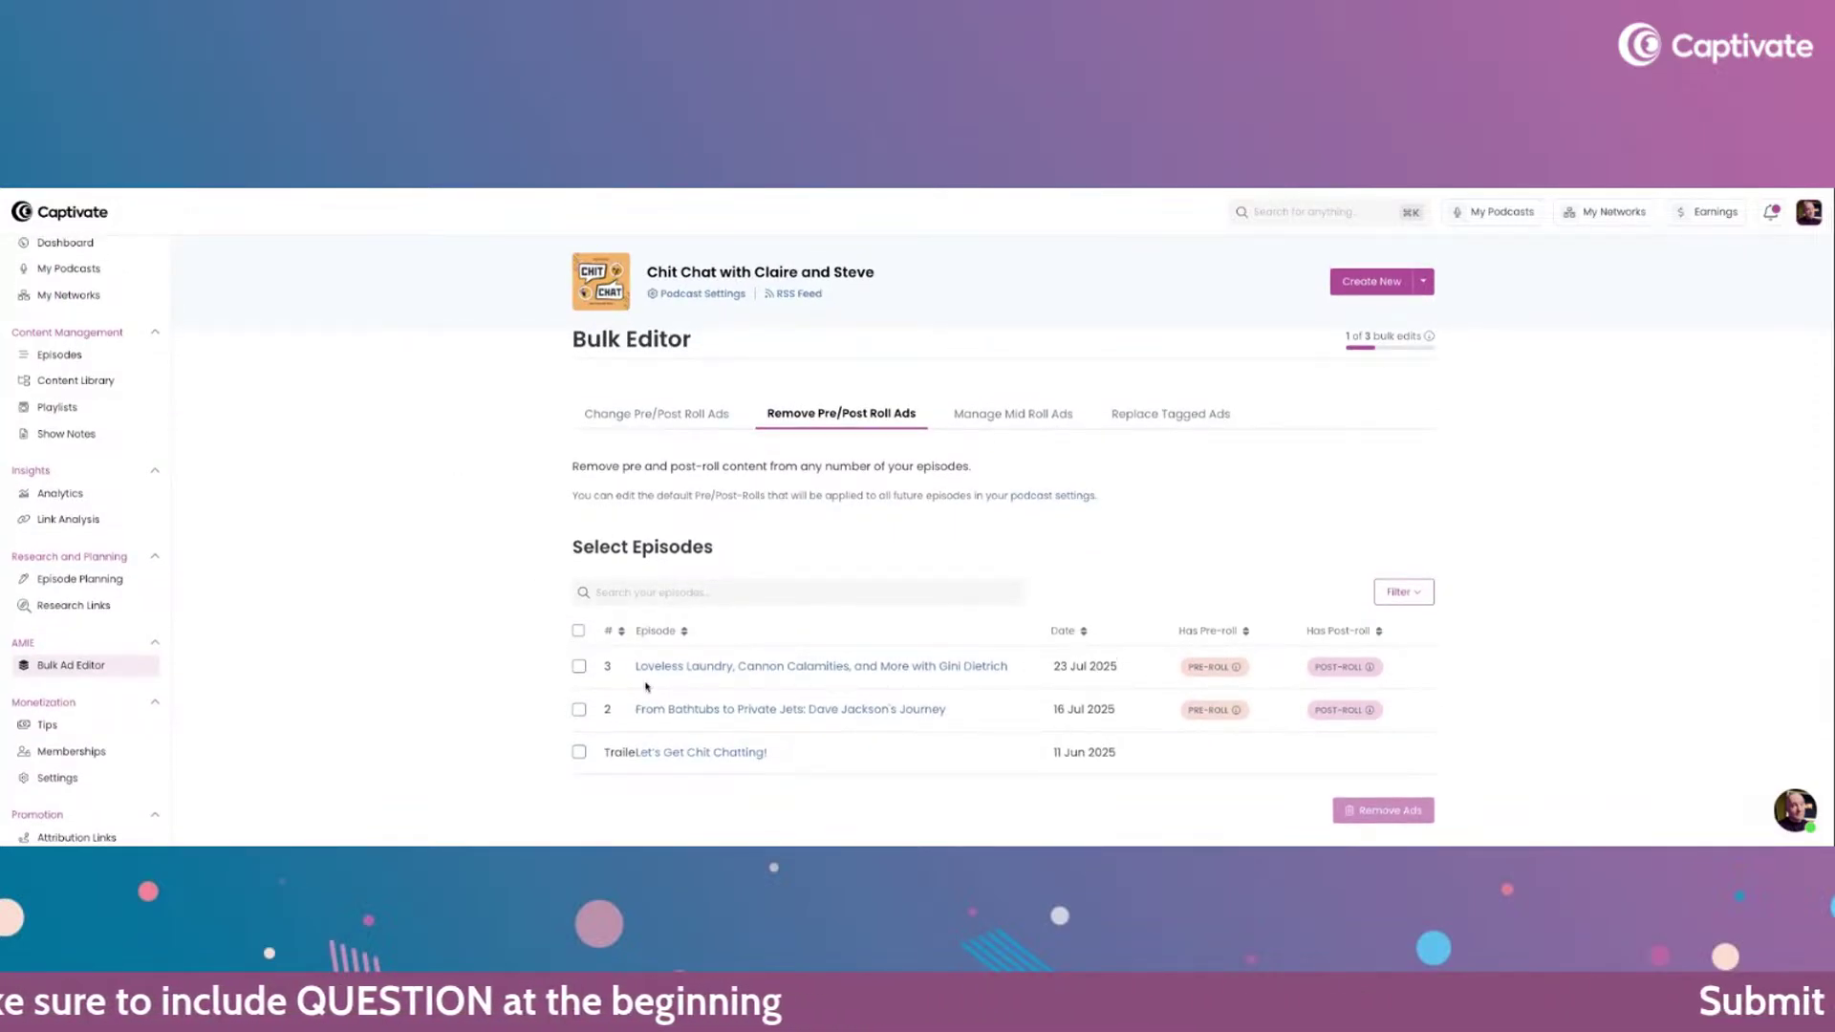
{"action": "left_click", "coordinate": [579, 666]}
{"action": "scroll", "coordinate": [501, 650], "scroll_direction": "down", "scroll_amount": 1}
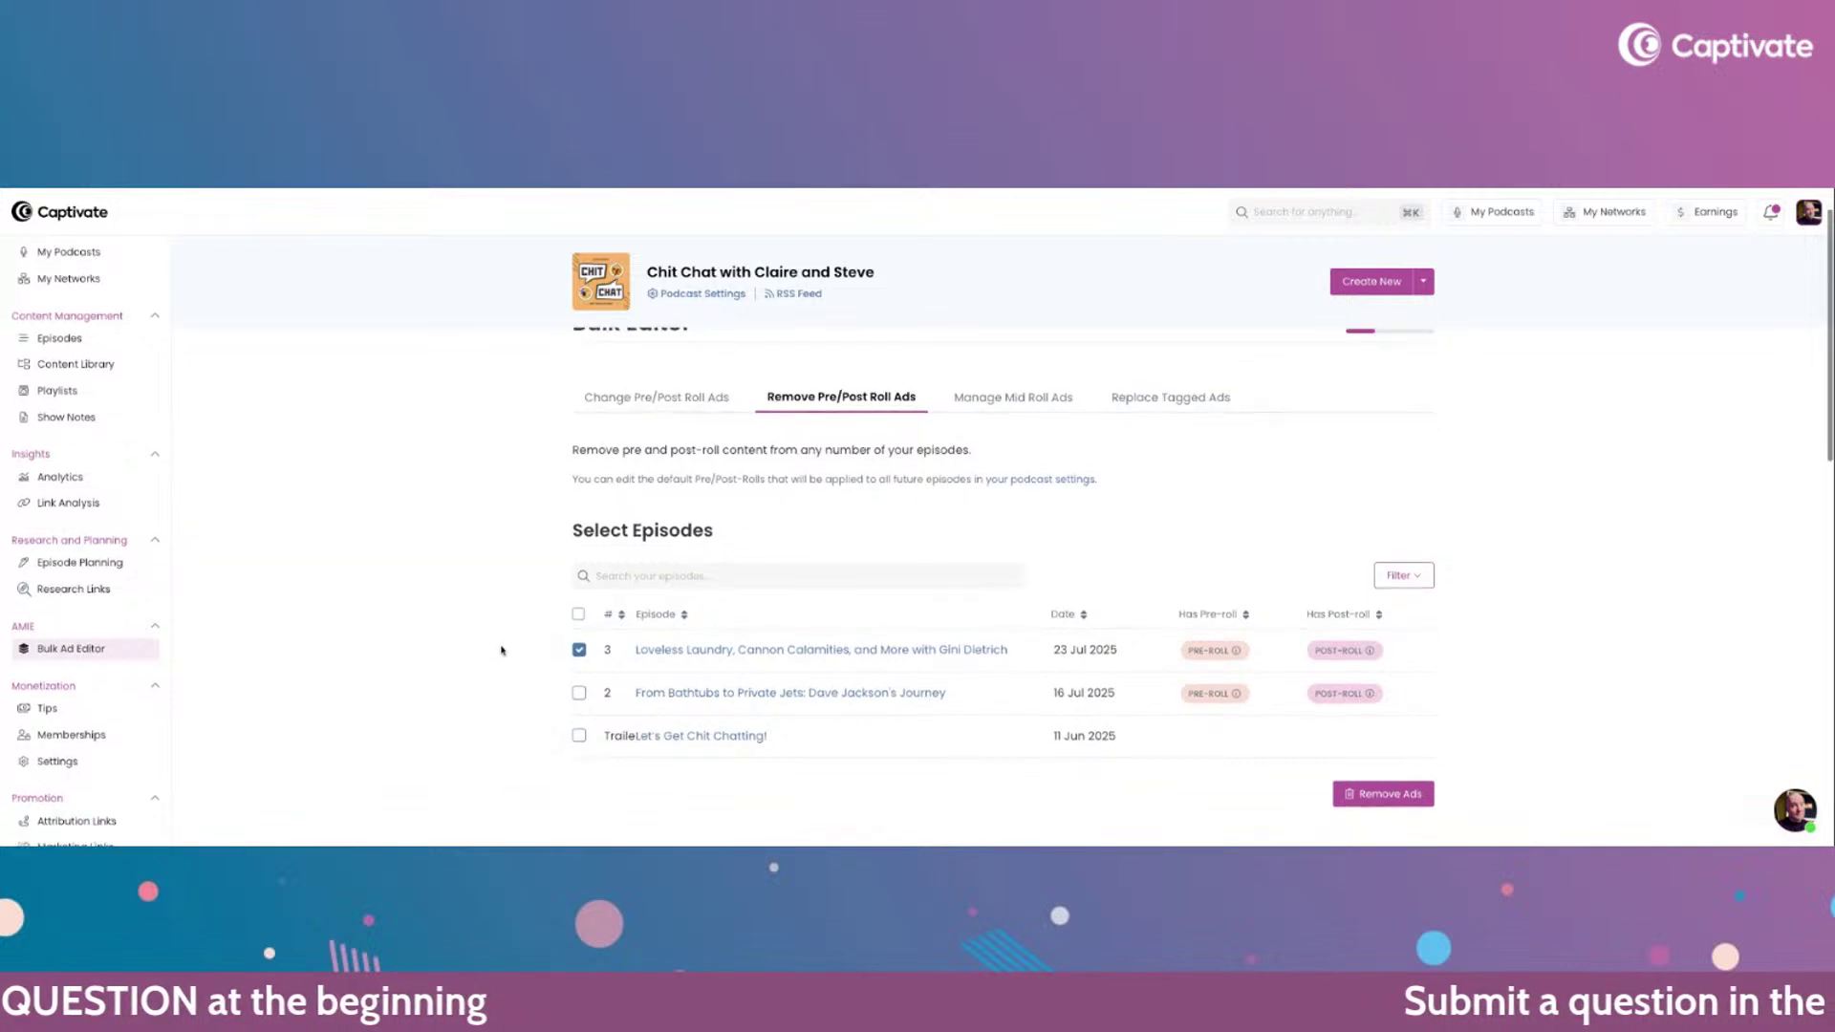
{"action": "left_click", "coordinate": [1380, 797]}
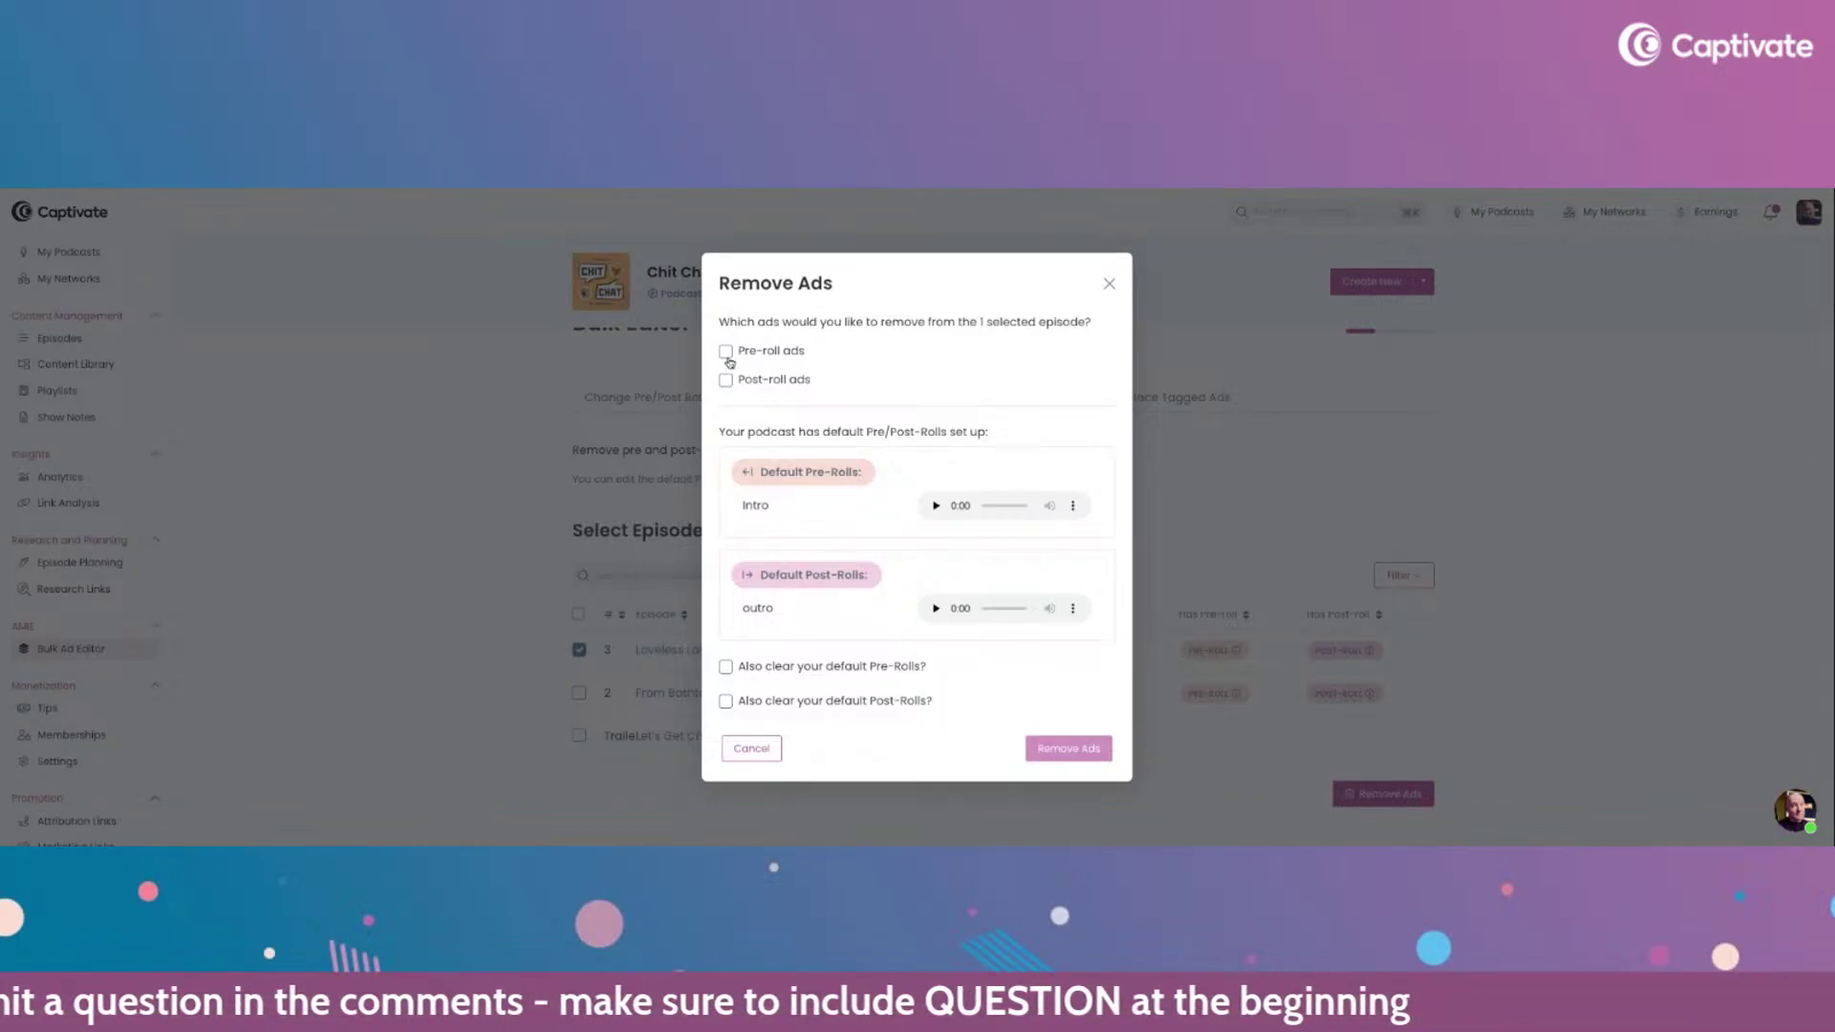
{"action": "left_click", "coordinate": [727, 352]}
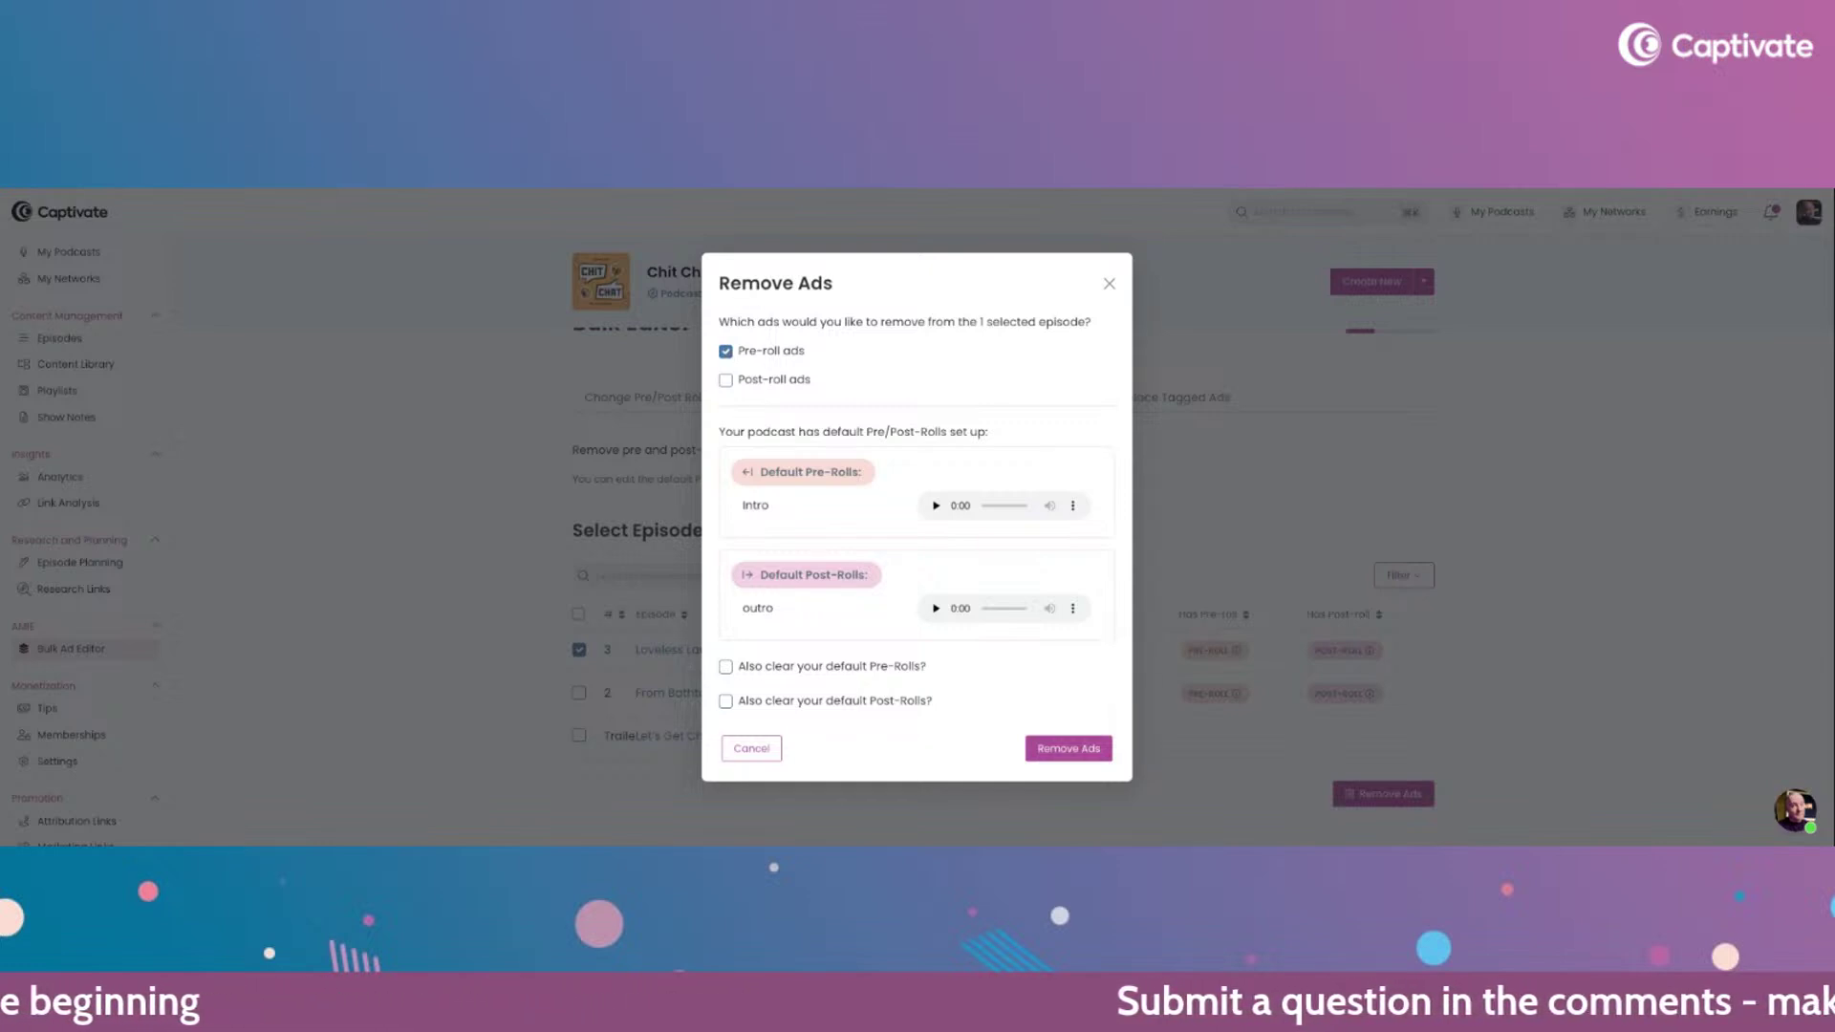
{"action": "left_click", "coordinate": [1056, 750]}
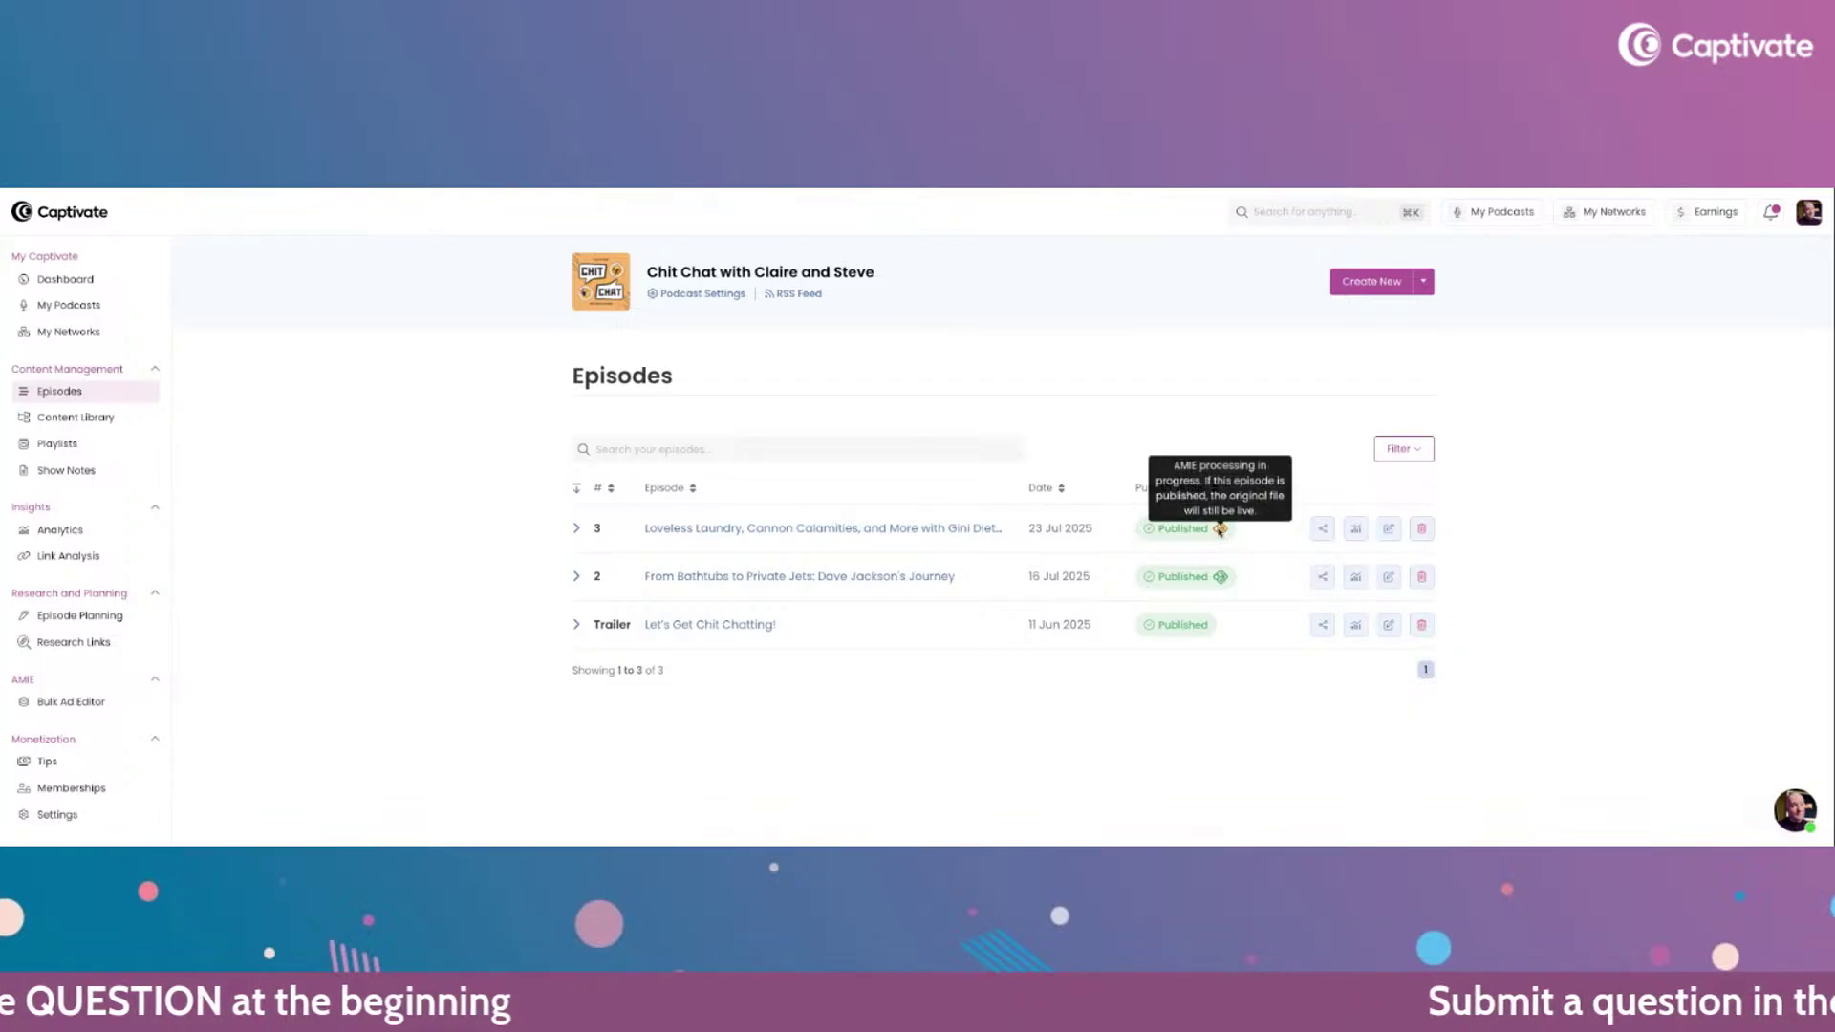
- Check the AMIE processing status of episode 3 and inspect the pre-roll content on its edit page
{"action": "mouse_move", "coordinate": [1222, 534]}
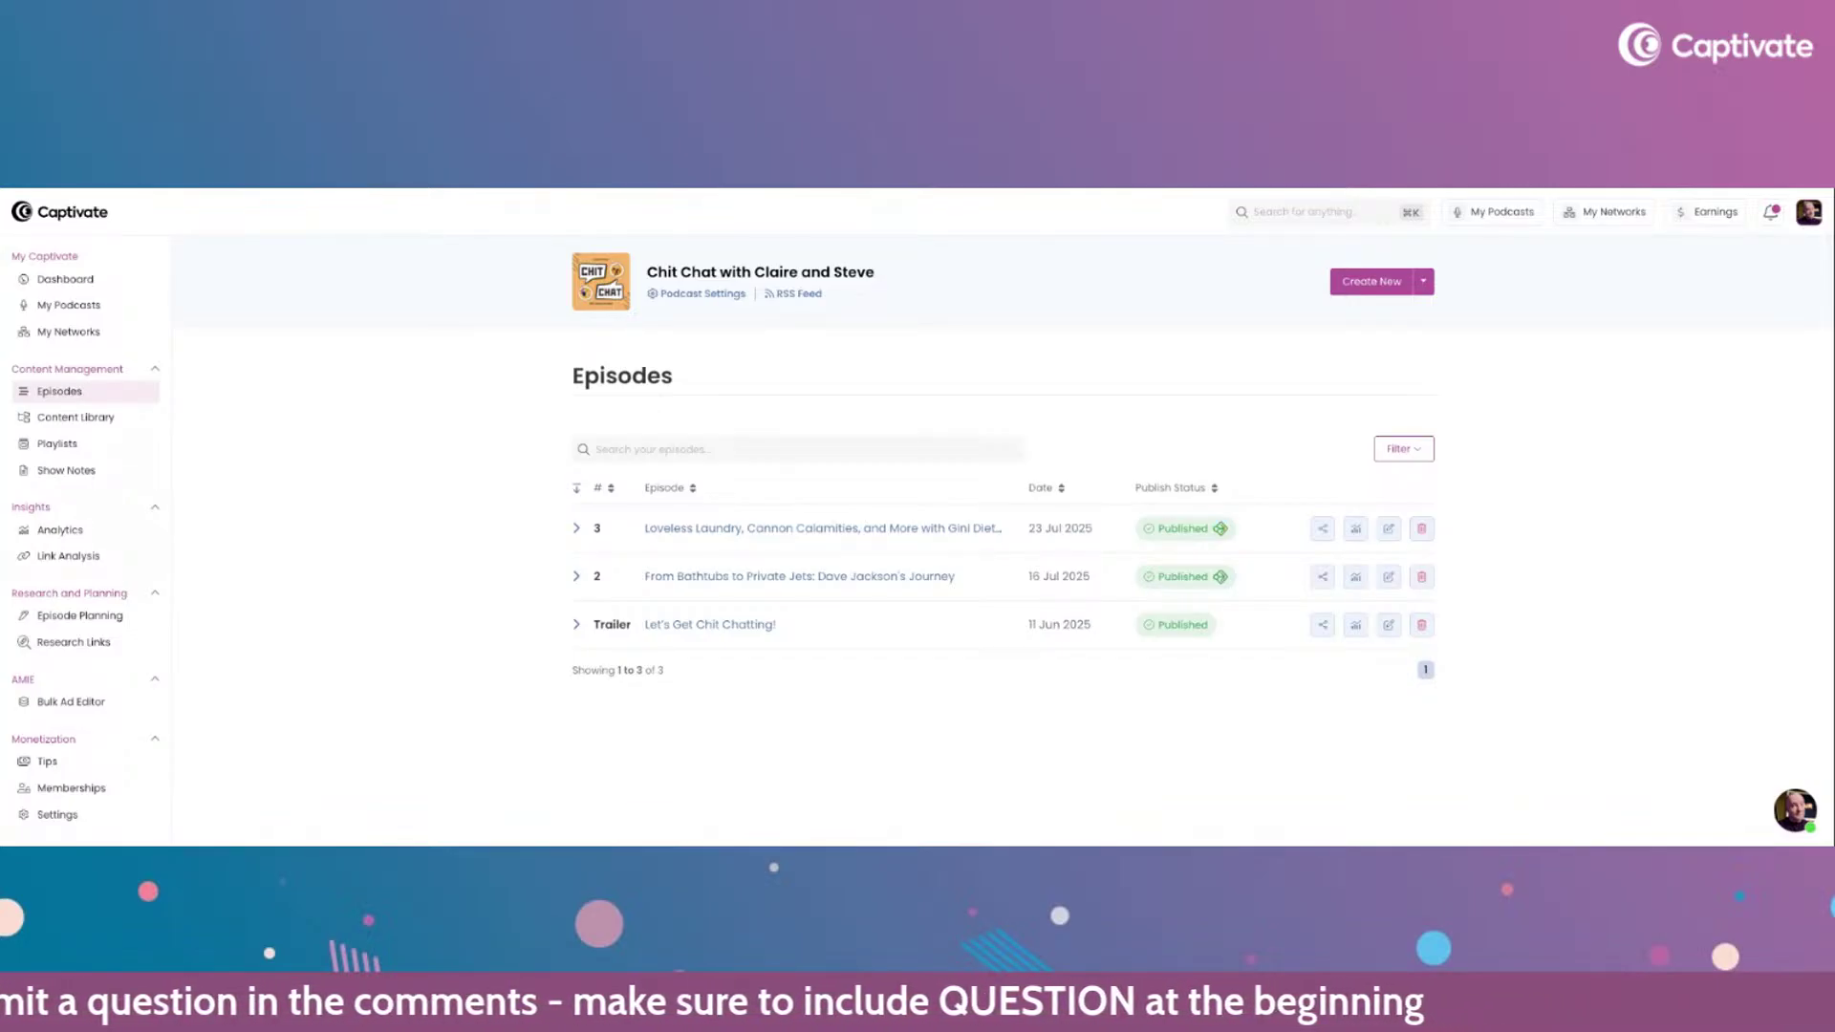
{"action": "left_click", "coordinate": [817, 528]}
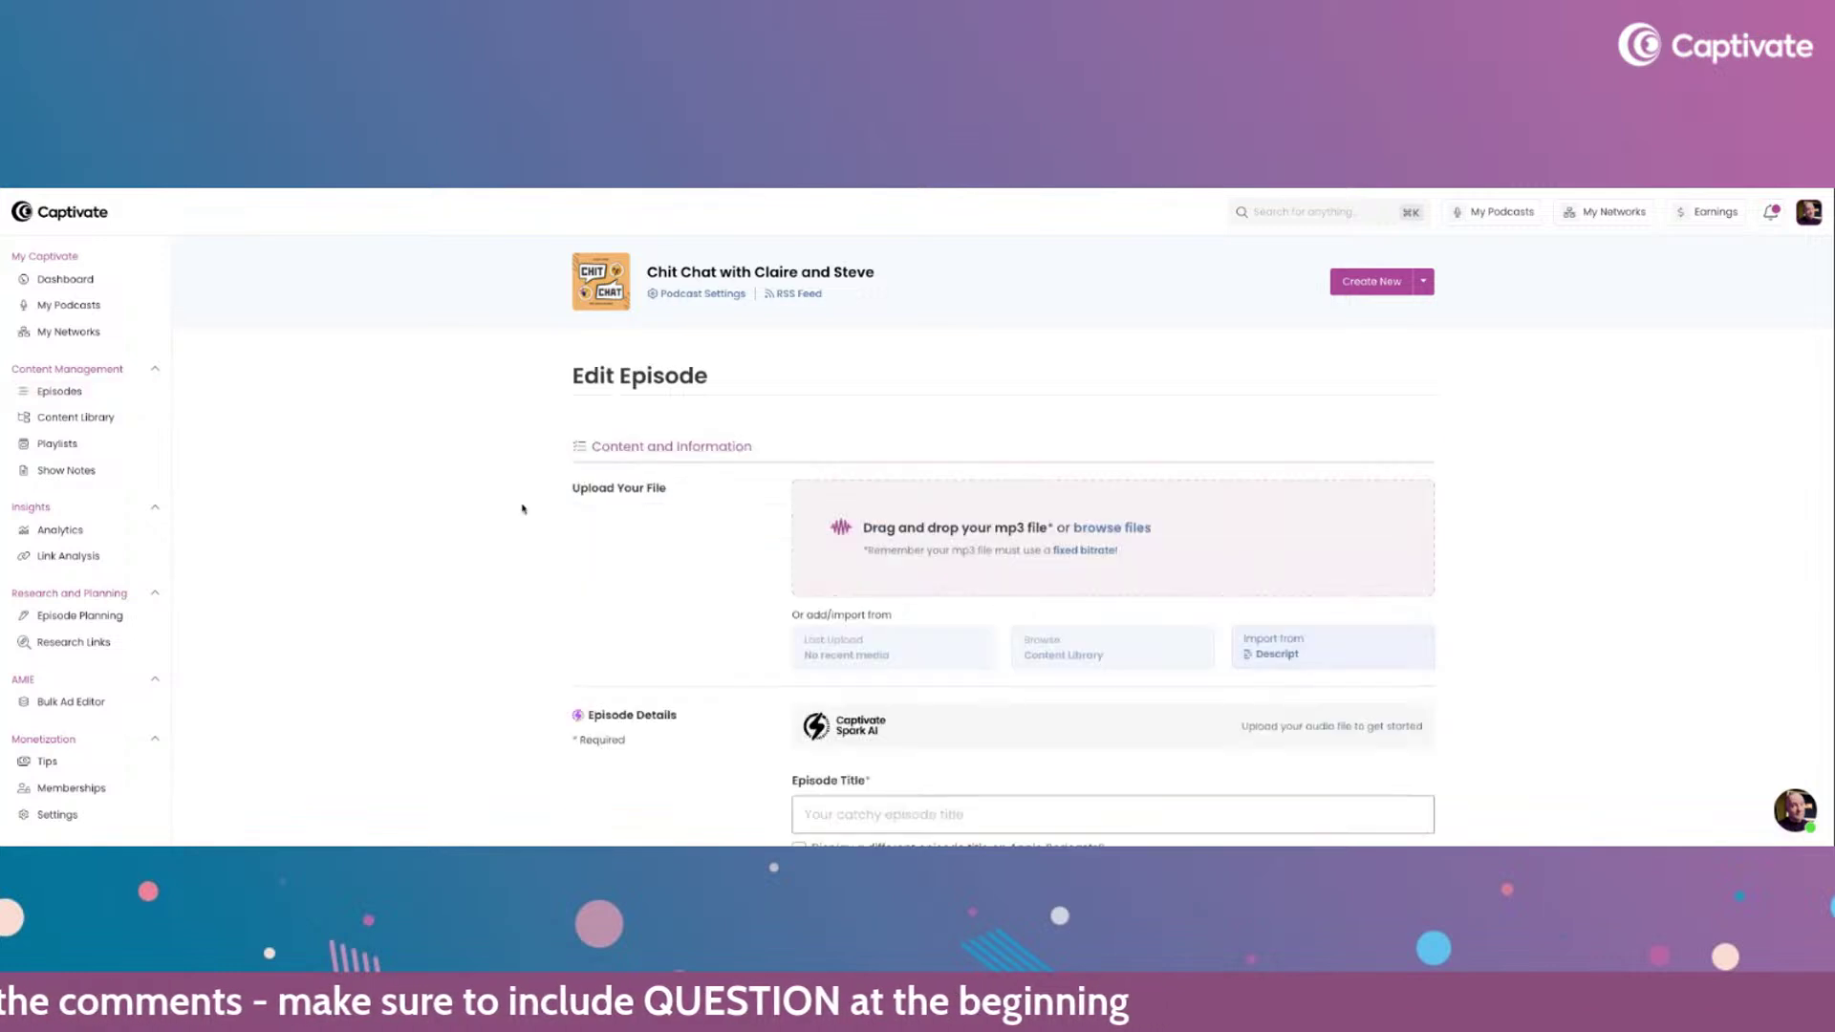
{"action": "scroll", "coordinate": [464, 499], "scroll_direction": "down", "scroll_amount": 5}
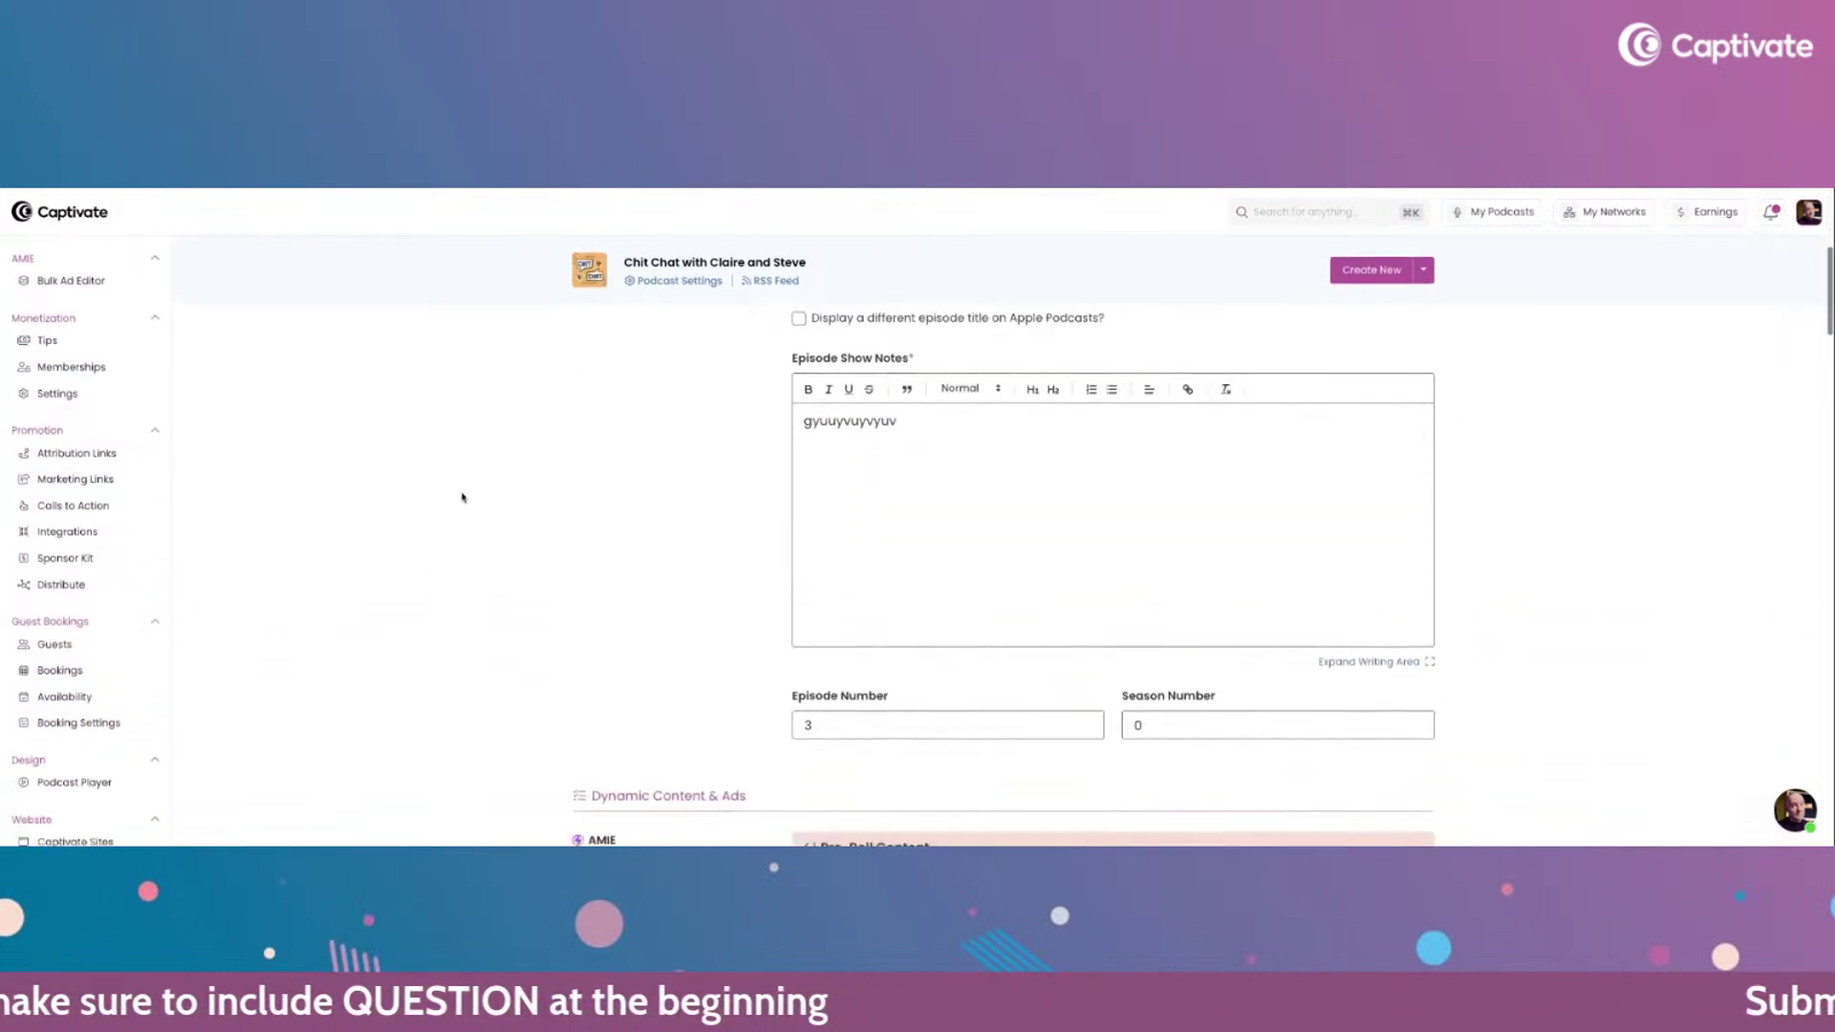
{"action": "scroll", "coordinate": [462, 497], "scroll_direction": "down", "scroll_amount": 5}
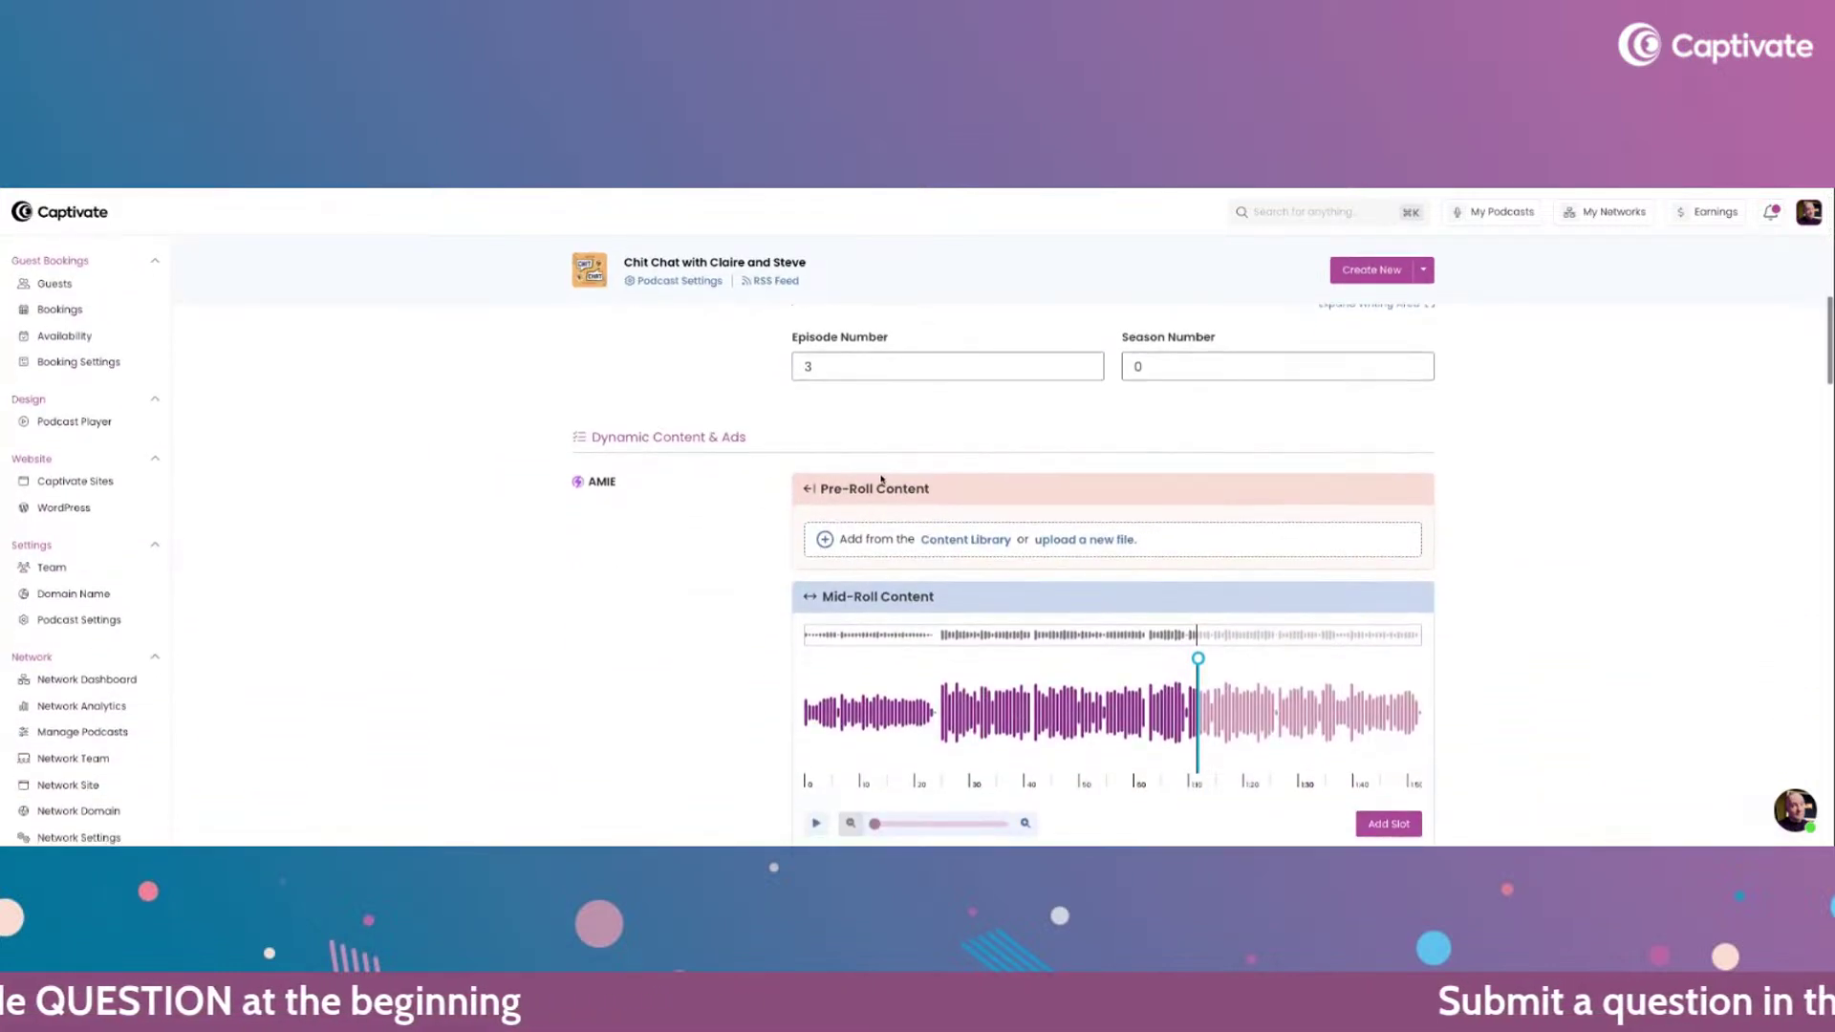
{"action": "scroll", "coordinate": [440, 545], "scroll_direction": "up", "scroll_amount": 10}
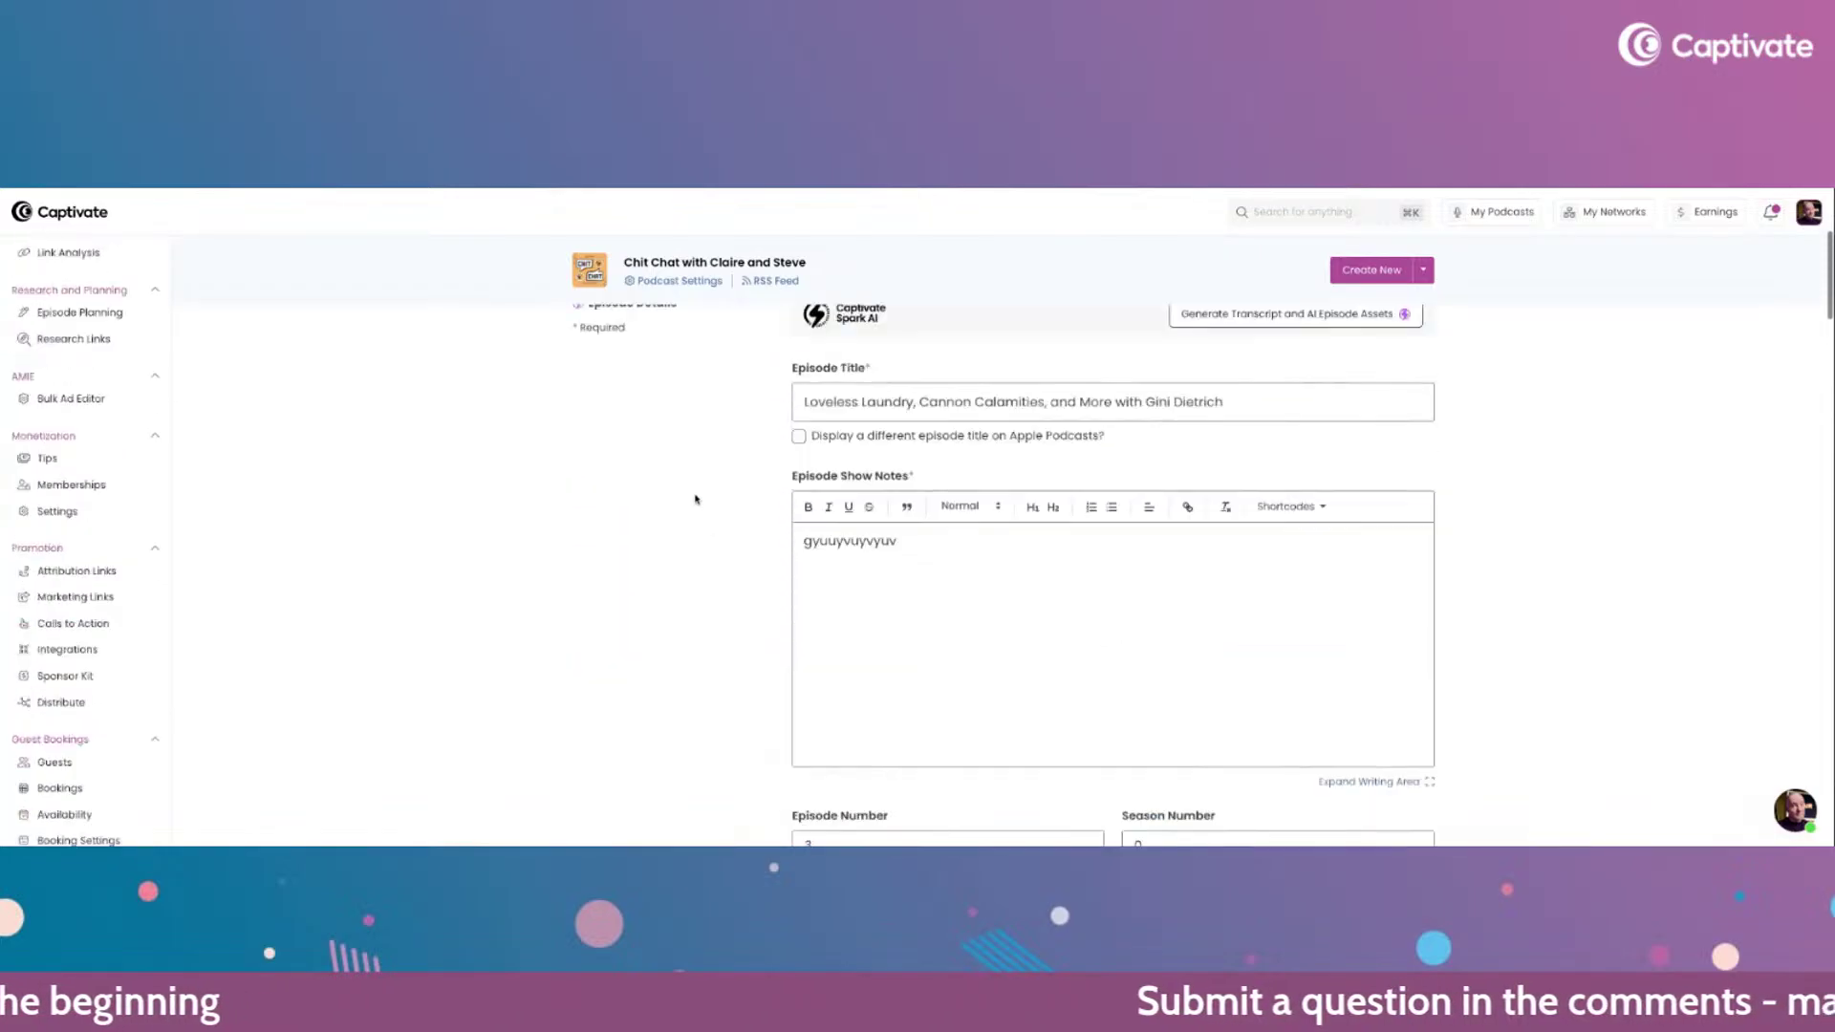
- Open mid-roll ad management in the Bulk Ad Editor and bring up episode 3's waveform and mid-roll slot
{"action": "left_click", "coordinate": [69, 659]}
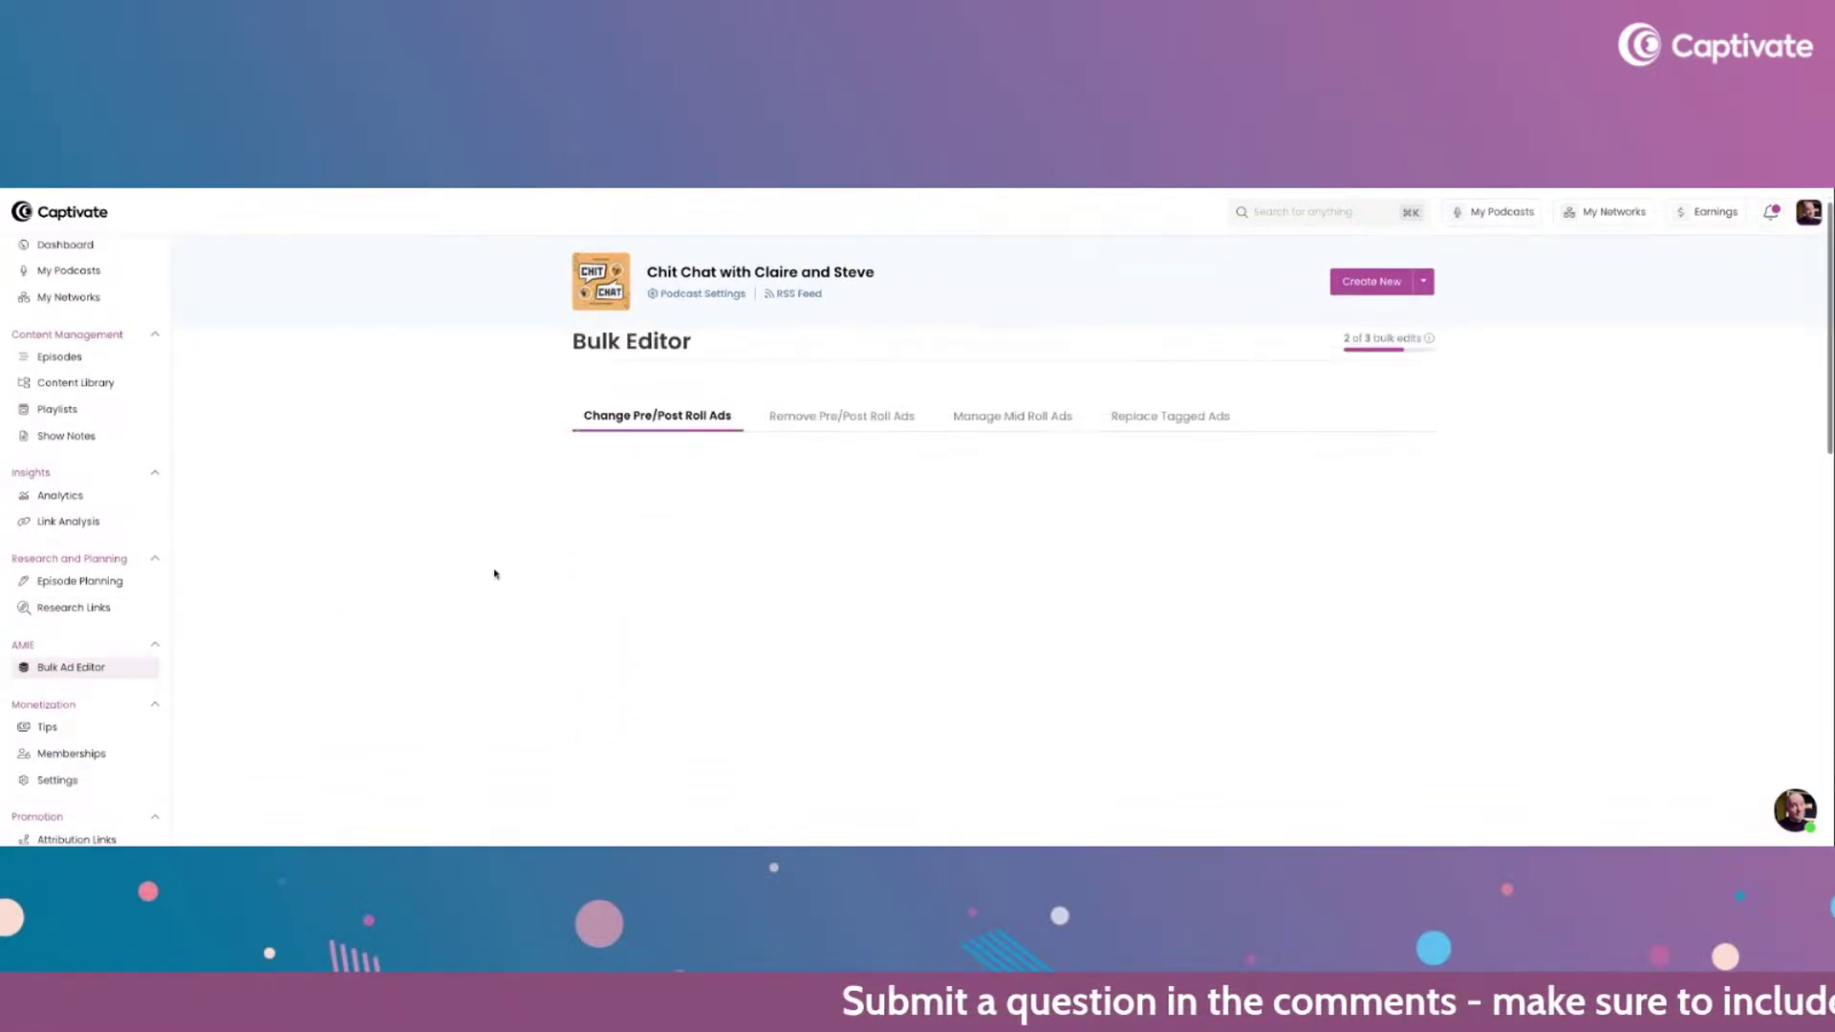
{"action": "left_click", "coordinate": [976, 462]}
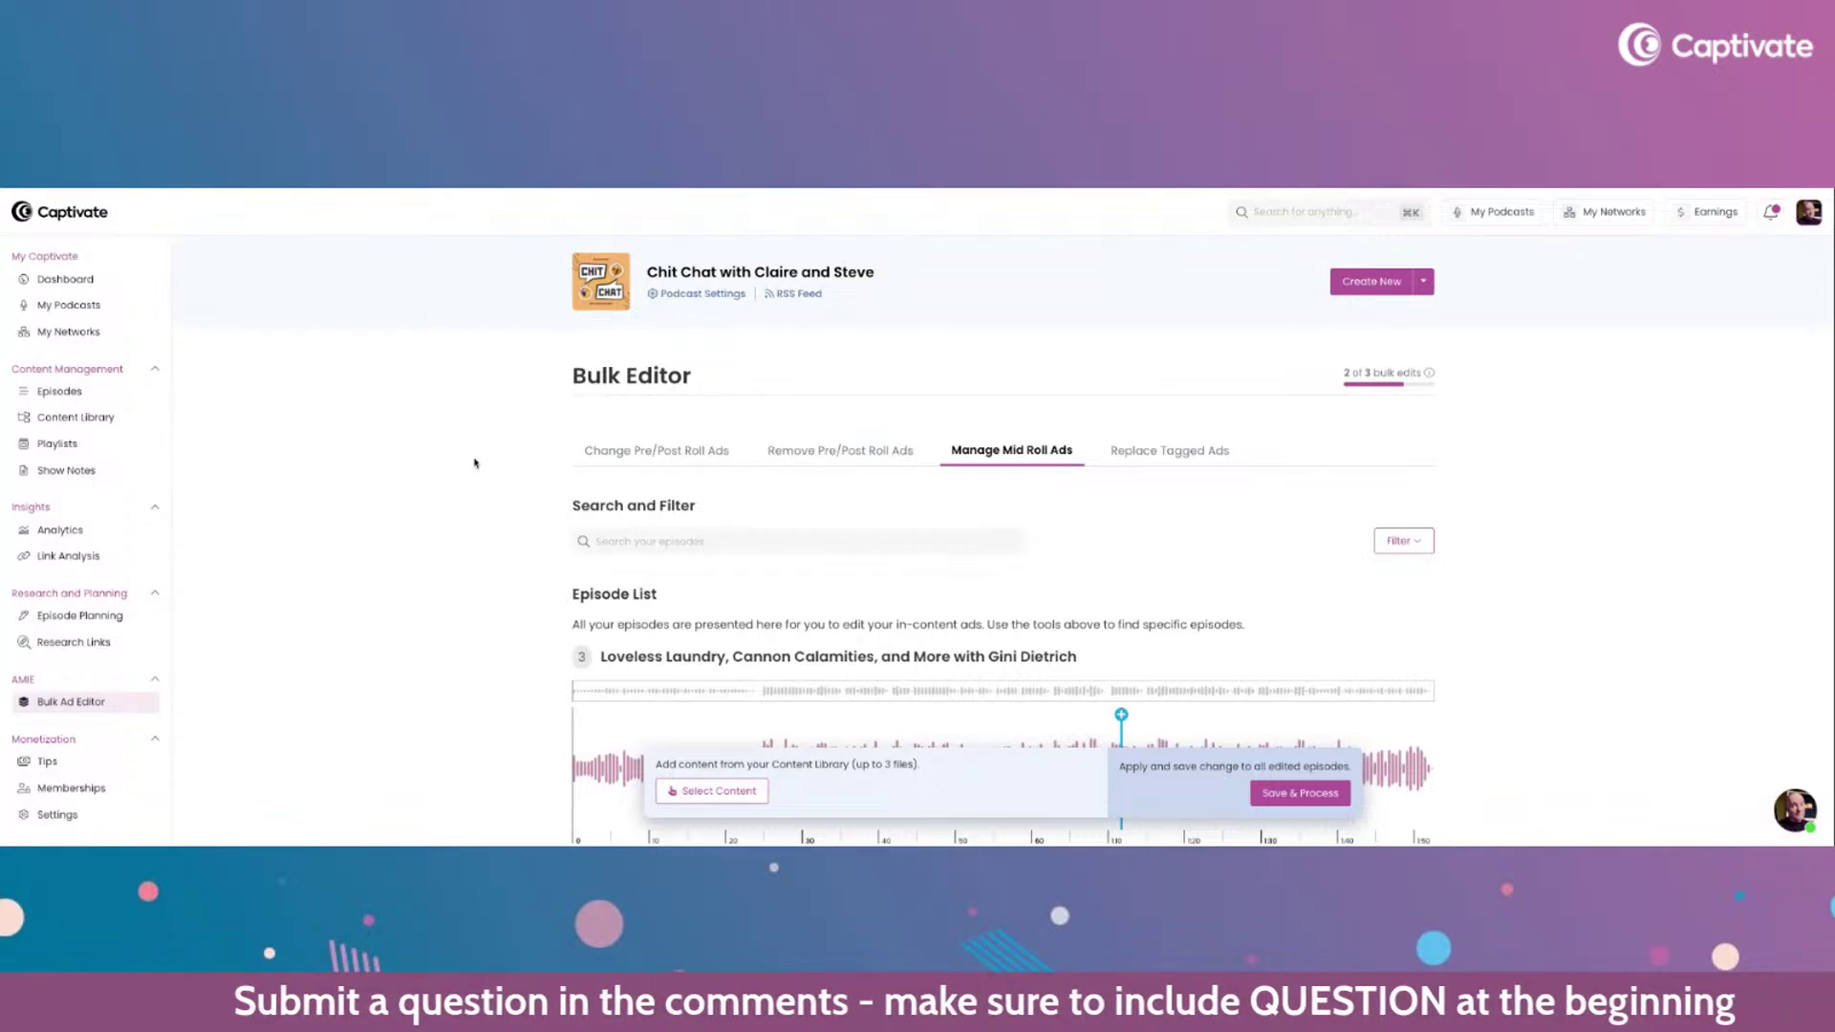
{"action": "scroll", "coordinate": [455, 451], "scroll_direction": "down", "scroll_amount": 3}
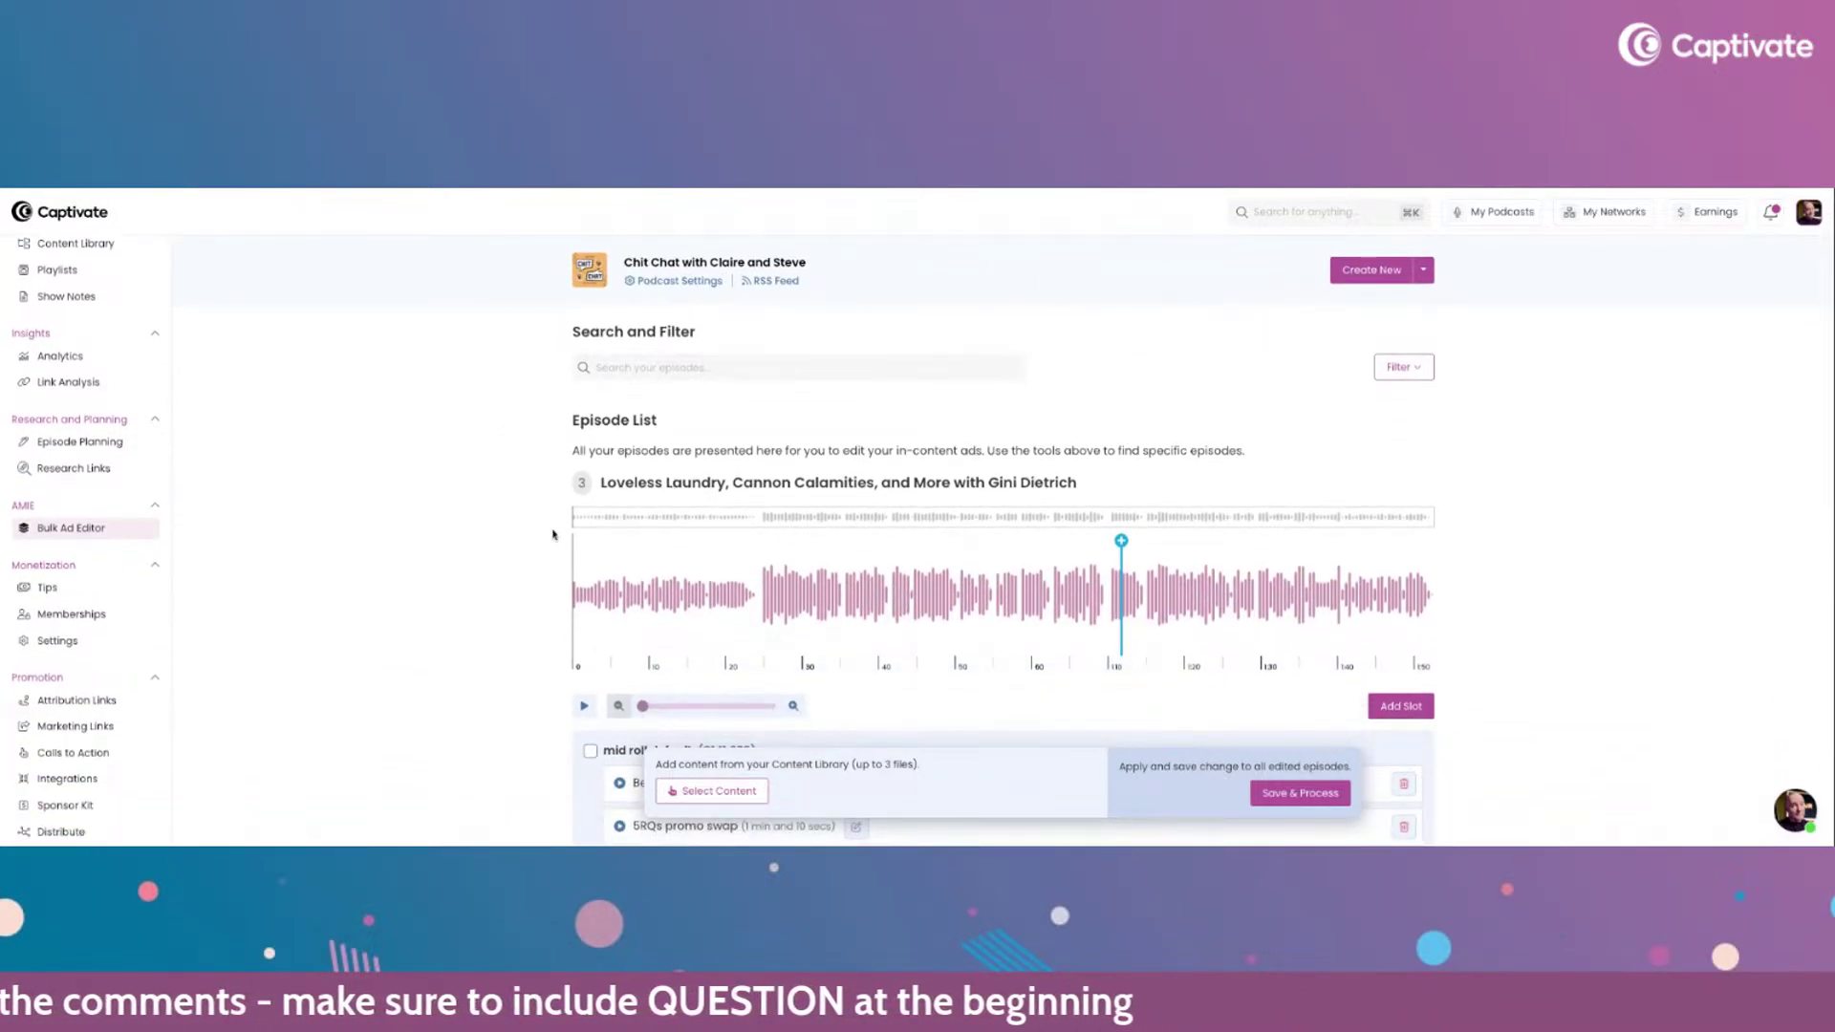
- Choose the 5RQs promo swap file from the Content Library as the replacement content for mid-roll slots
{"action": "scroll", "coordinate": [507, 540], "scroll_direction": "down", "scroll_amount": 1}
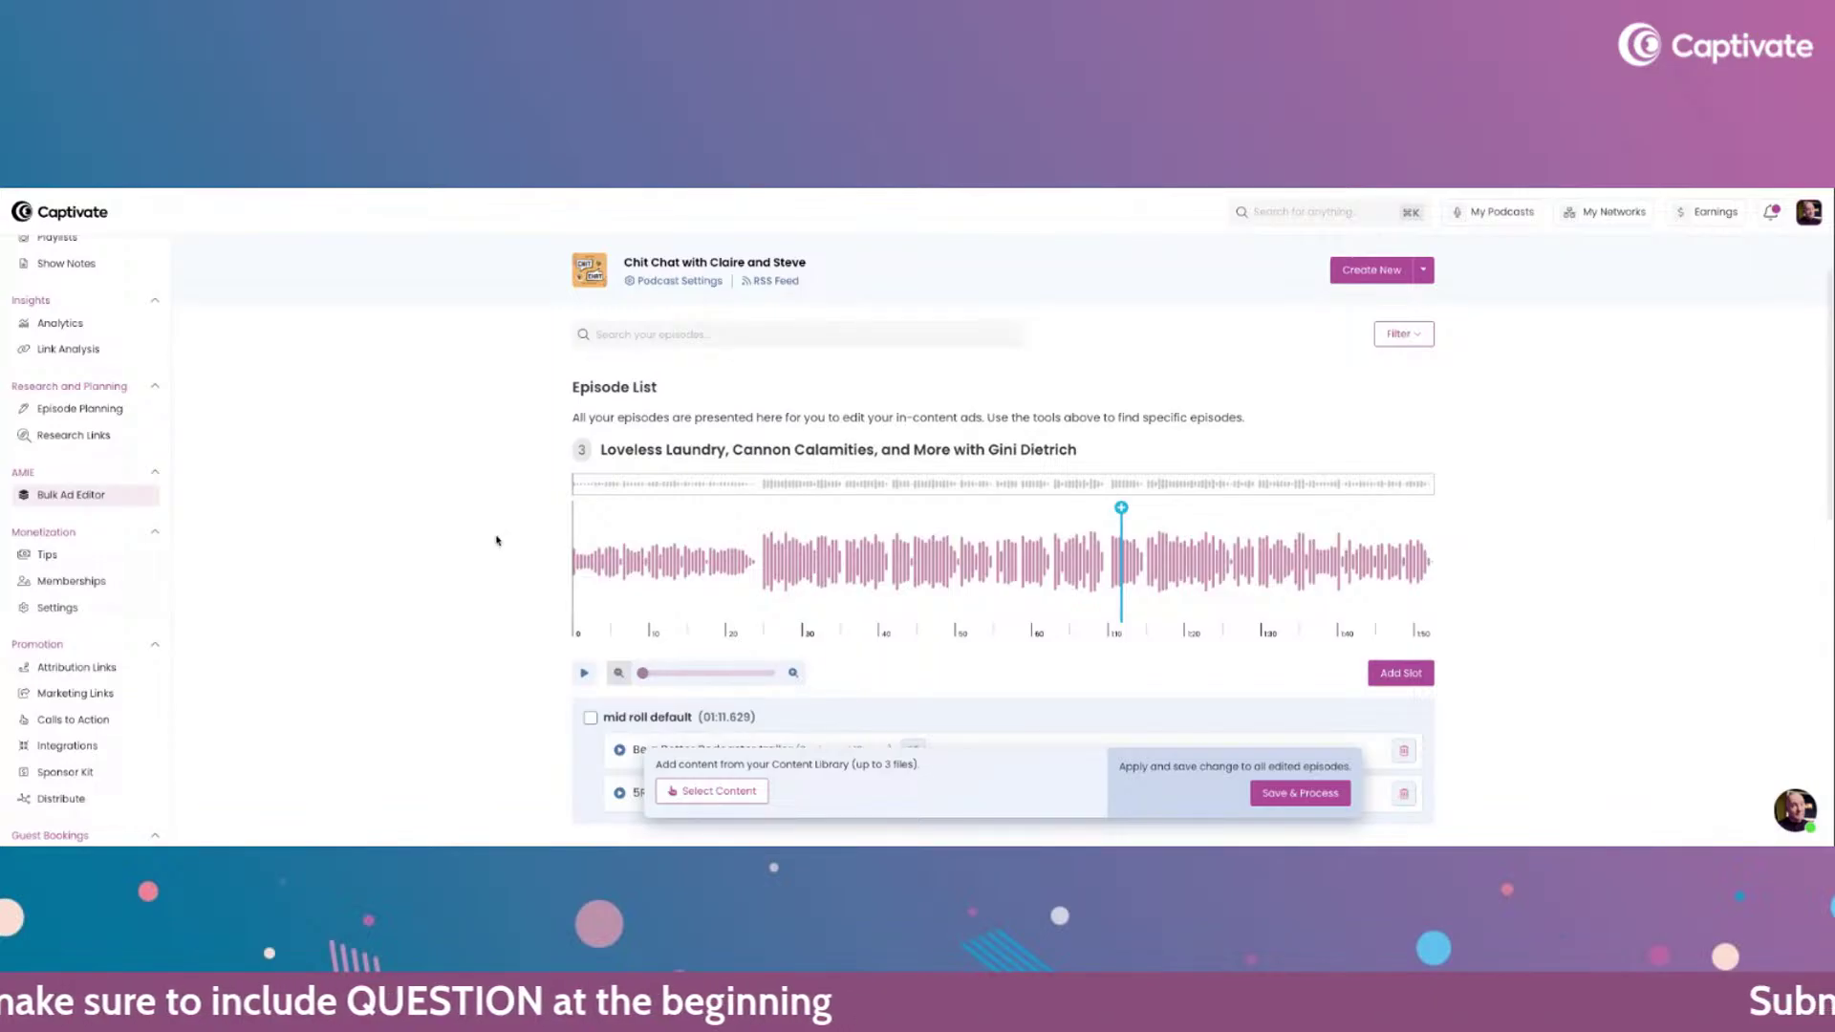
{"action": "scroll", "coordinate": [499, 541], "scroll_direction": "up", "scroll_amount": 2}
{"action": "scroll", "coordinate": [496, 539], "scroll_direction": "down", "scroll_amount": 2}
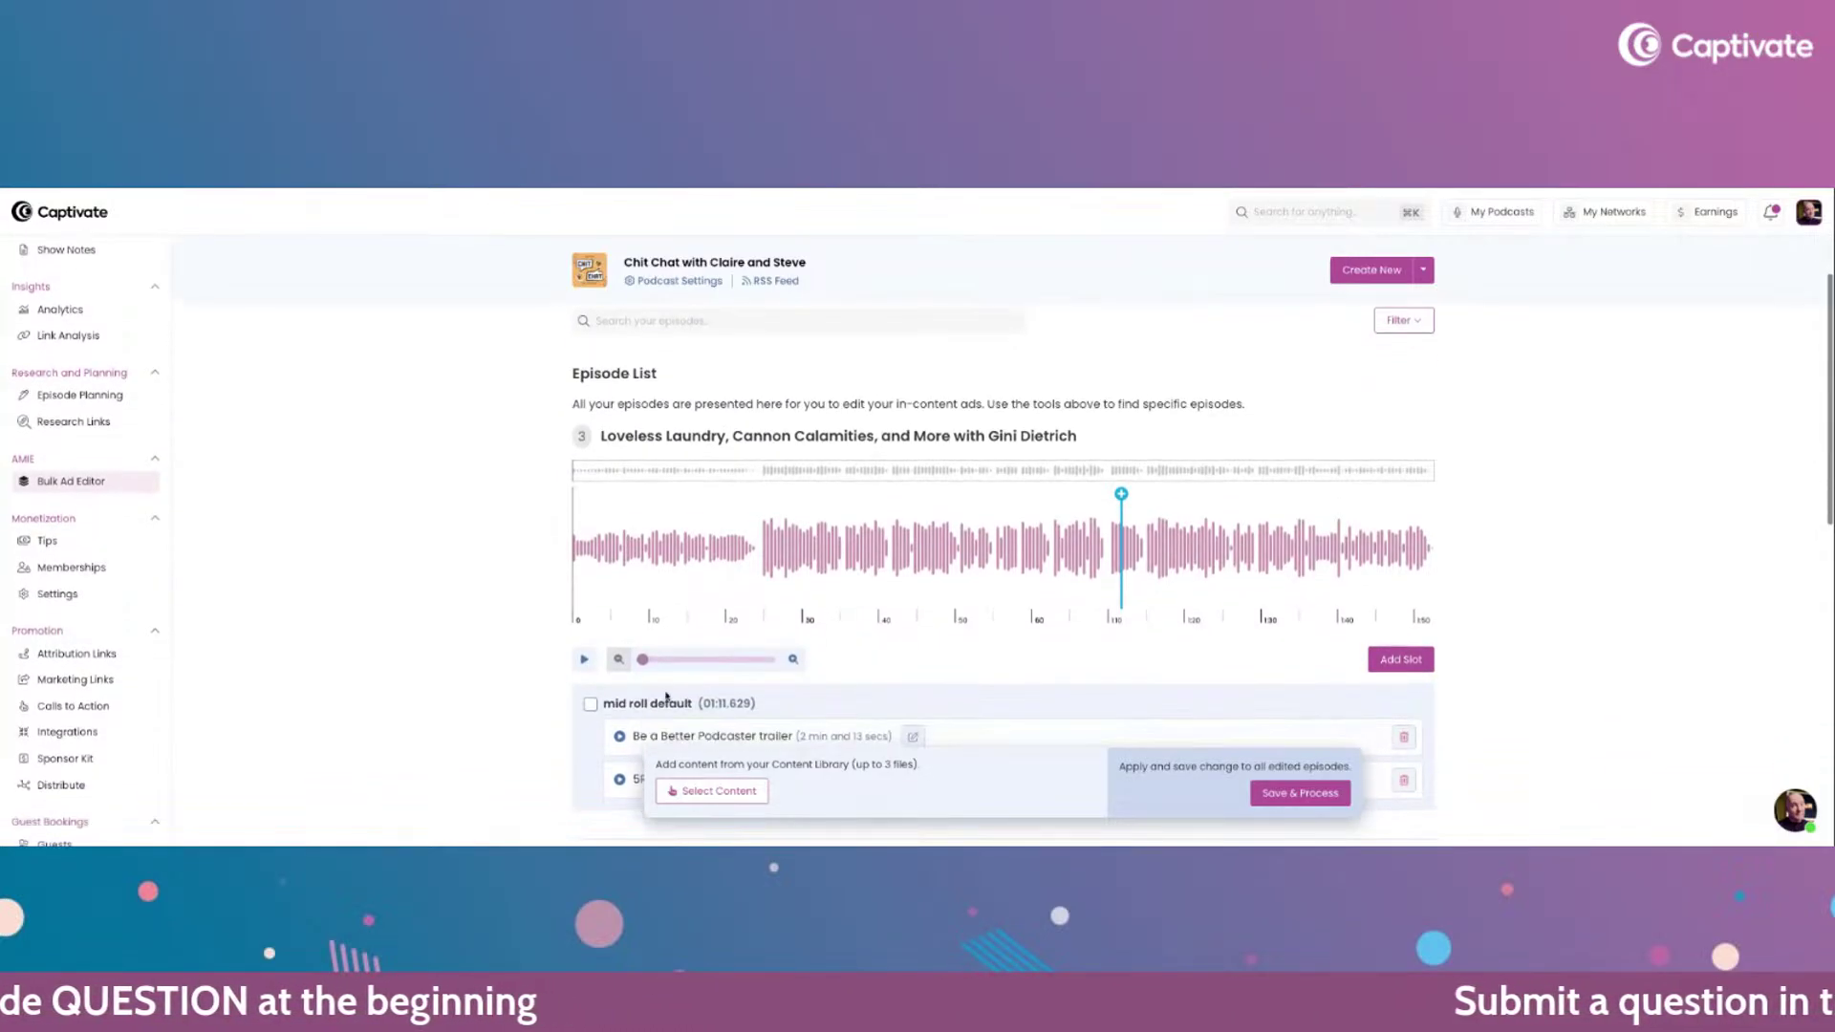
{"action": "left_click", "coordinate": [717, 792]}
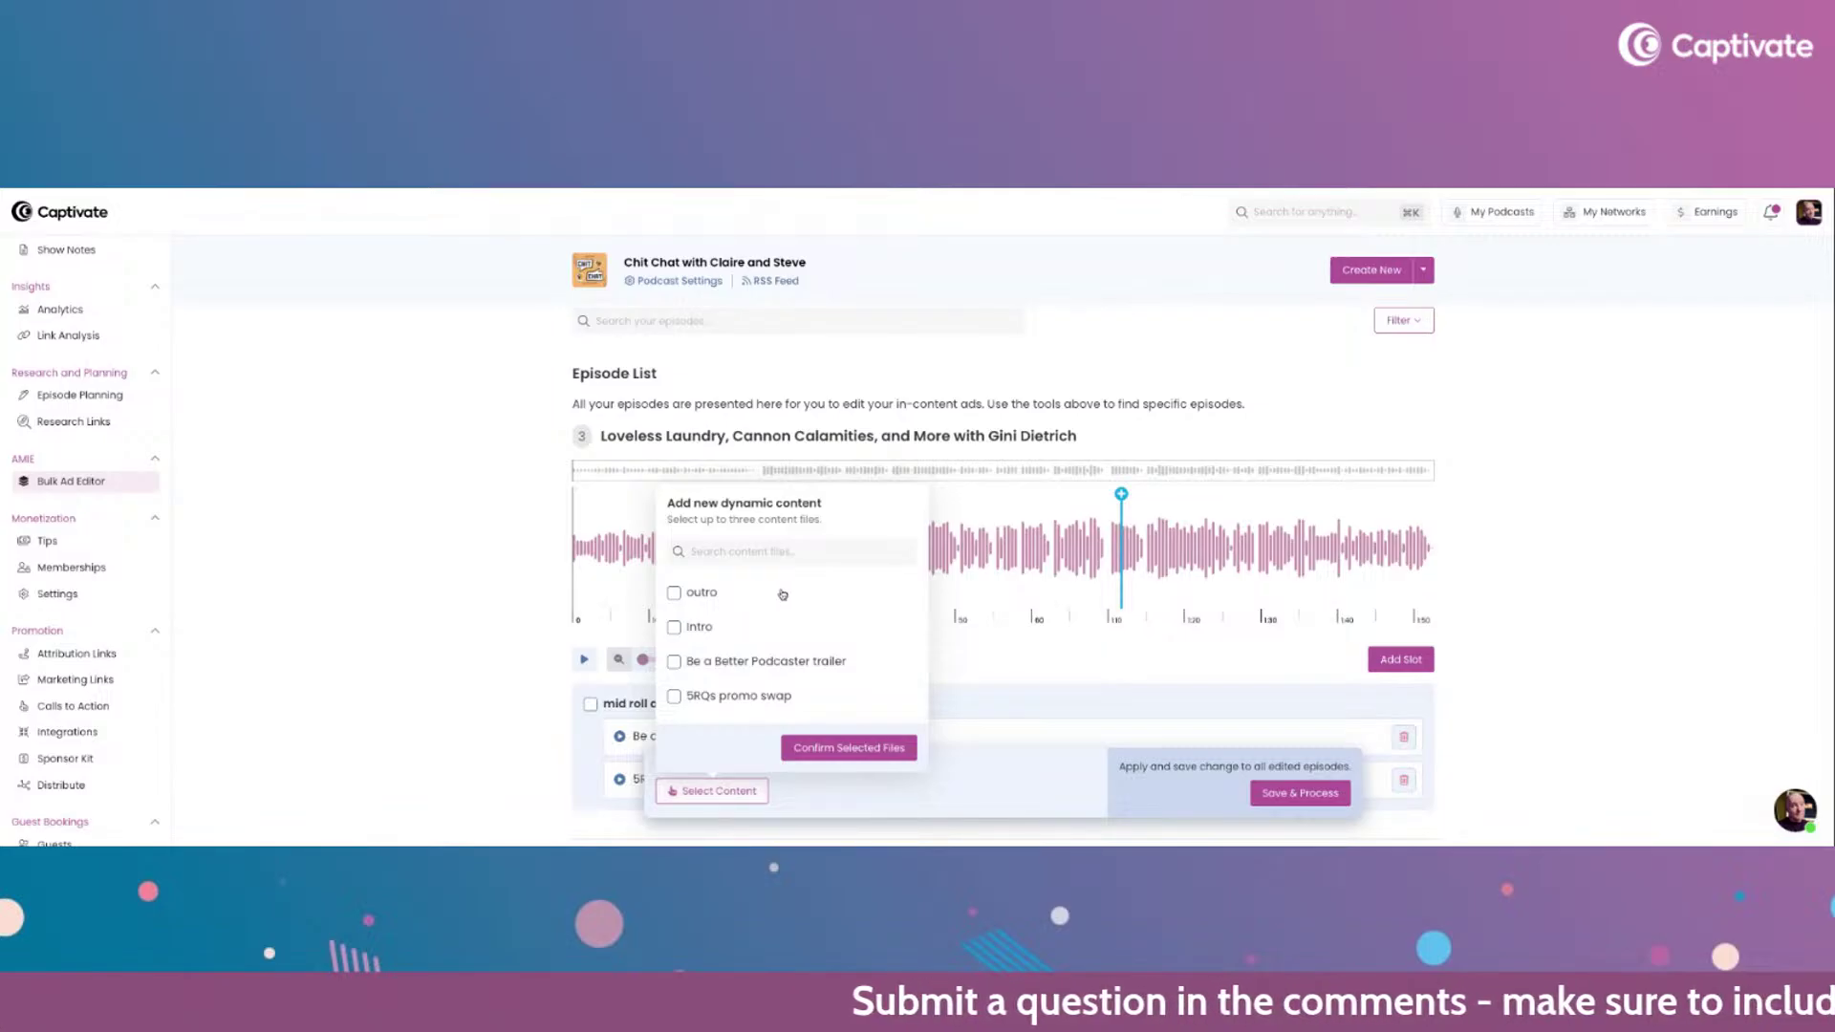
{"action": "scroll", "coordinate": [687, 690], "scroll_direction": "down", "scroll_amount": 1}
{"action": "left_click", "coordinate": [675, 696]}
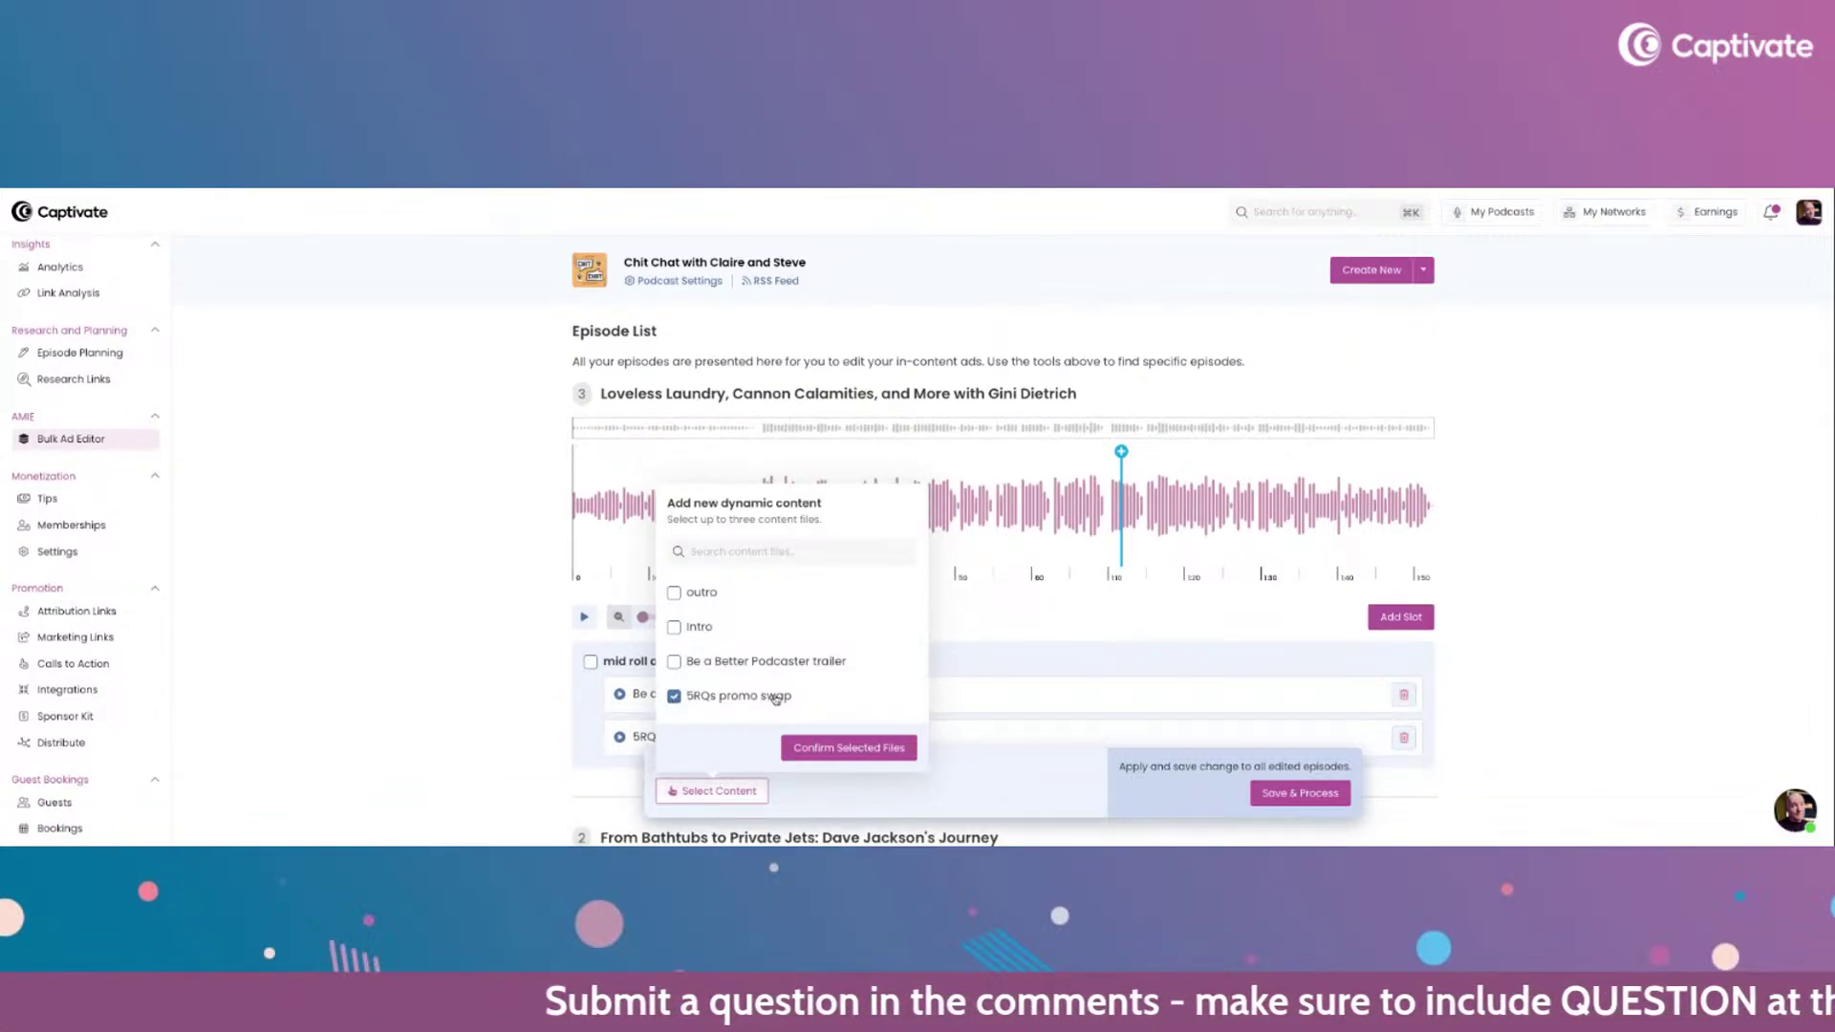
{"action": "left_click", "coordinate": [829, 747]}
- Try to replace everything in episode 3's mid roll default slot with the chosen content and process it, and deselect the slot
{"action": "scroll", "coordinate": [793, 760], "scroll_direction": "down", "scroll_amount": 2}
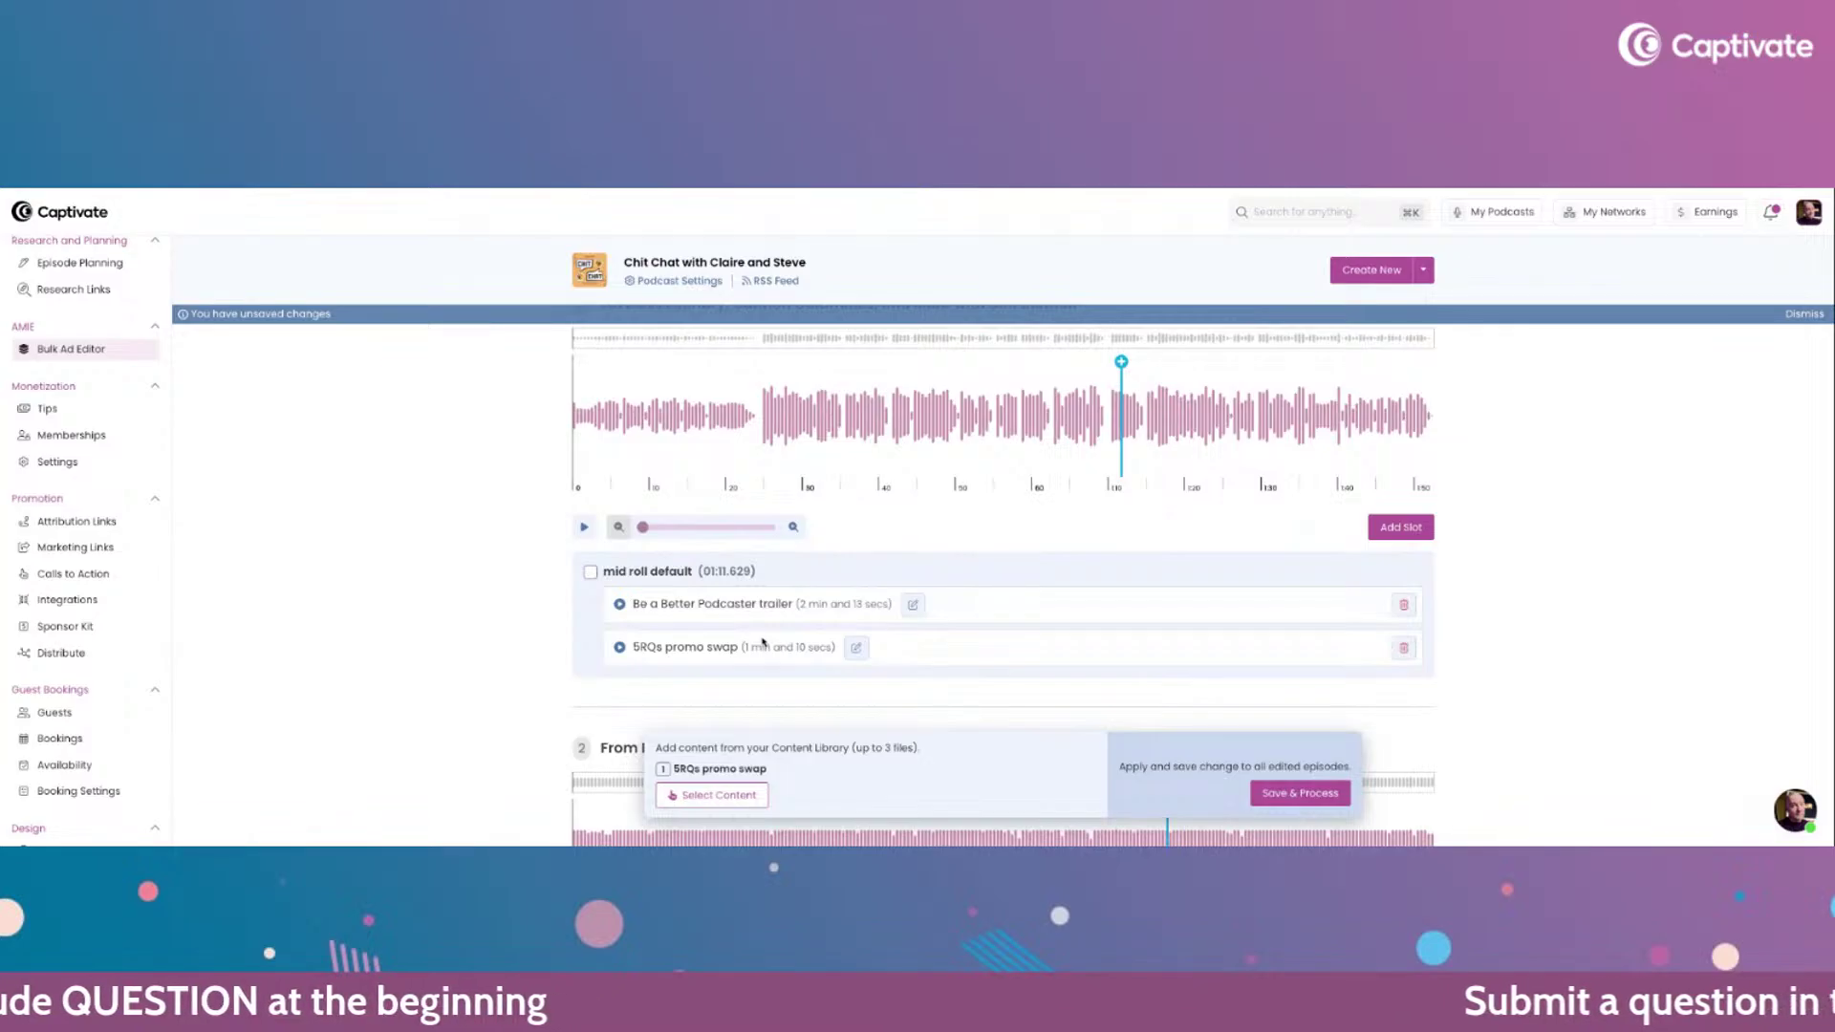
{"action": "left_click", "coordinate": [646, 572]}
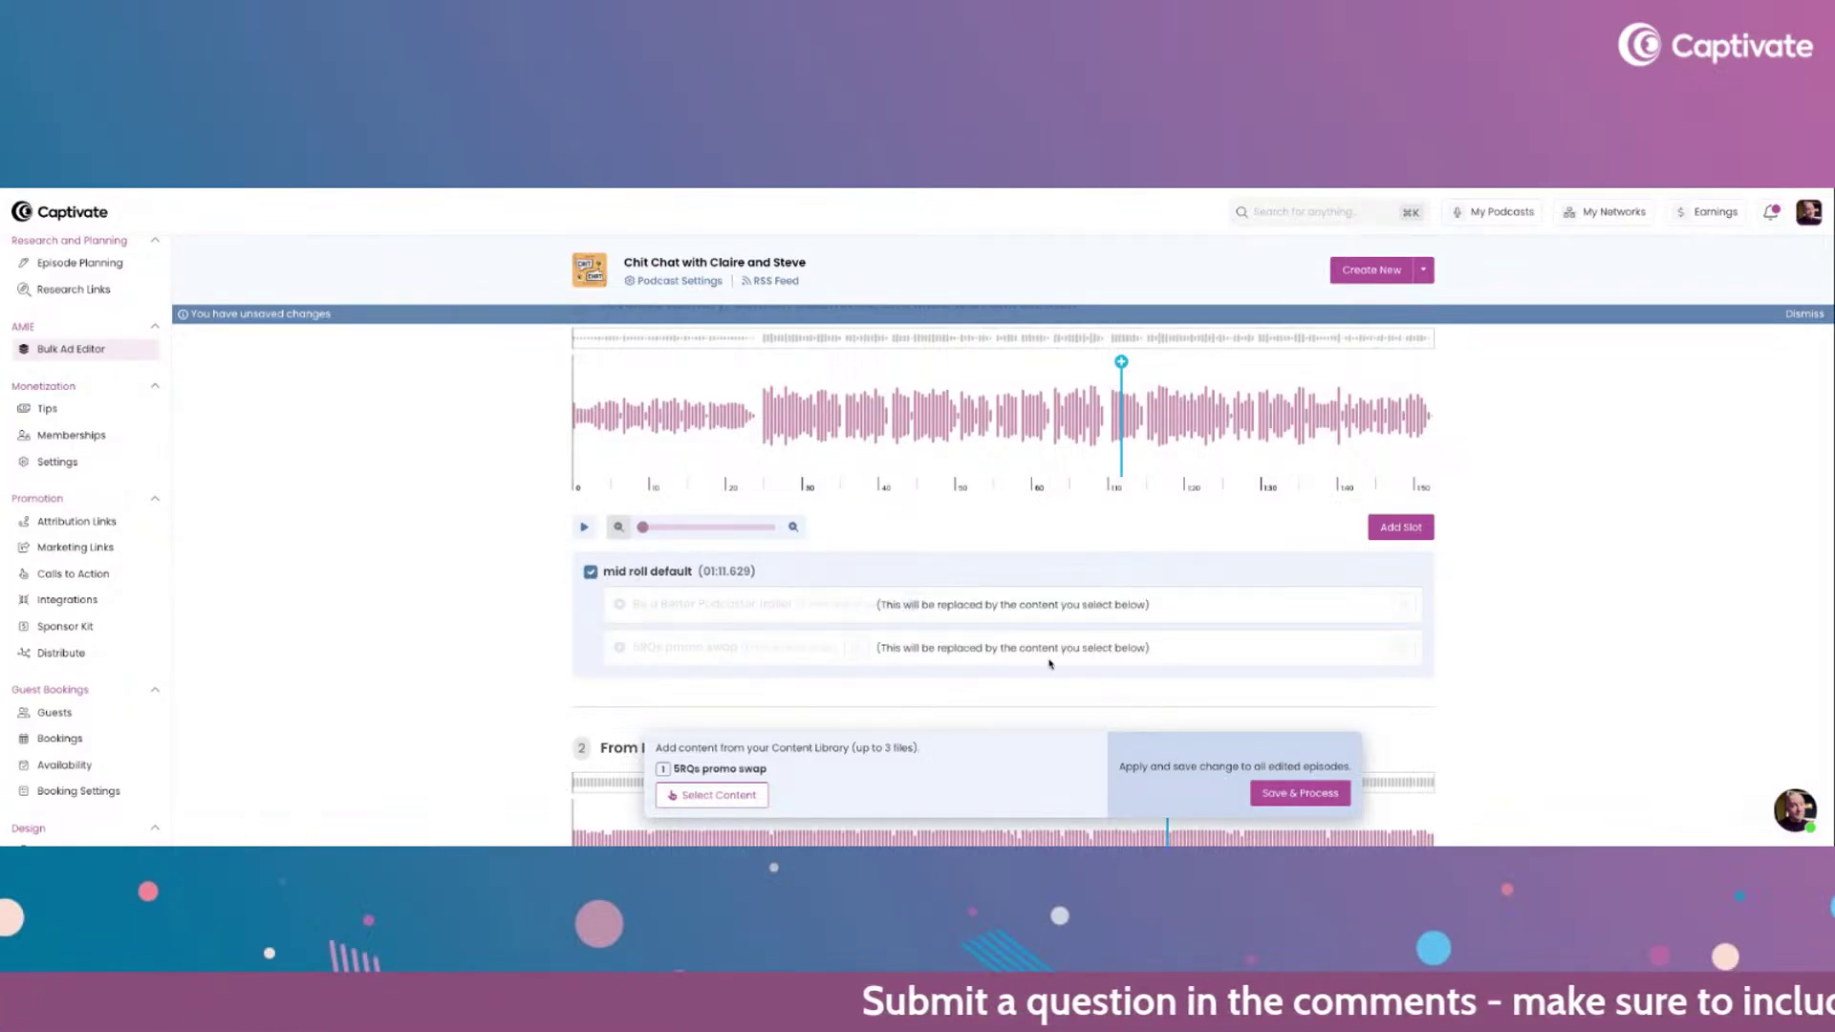
{"action": "scroll", "coordinate": [1050, 663], "scroll_direction": "down", "scroll_amount": 1}
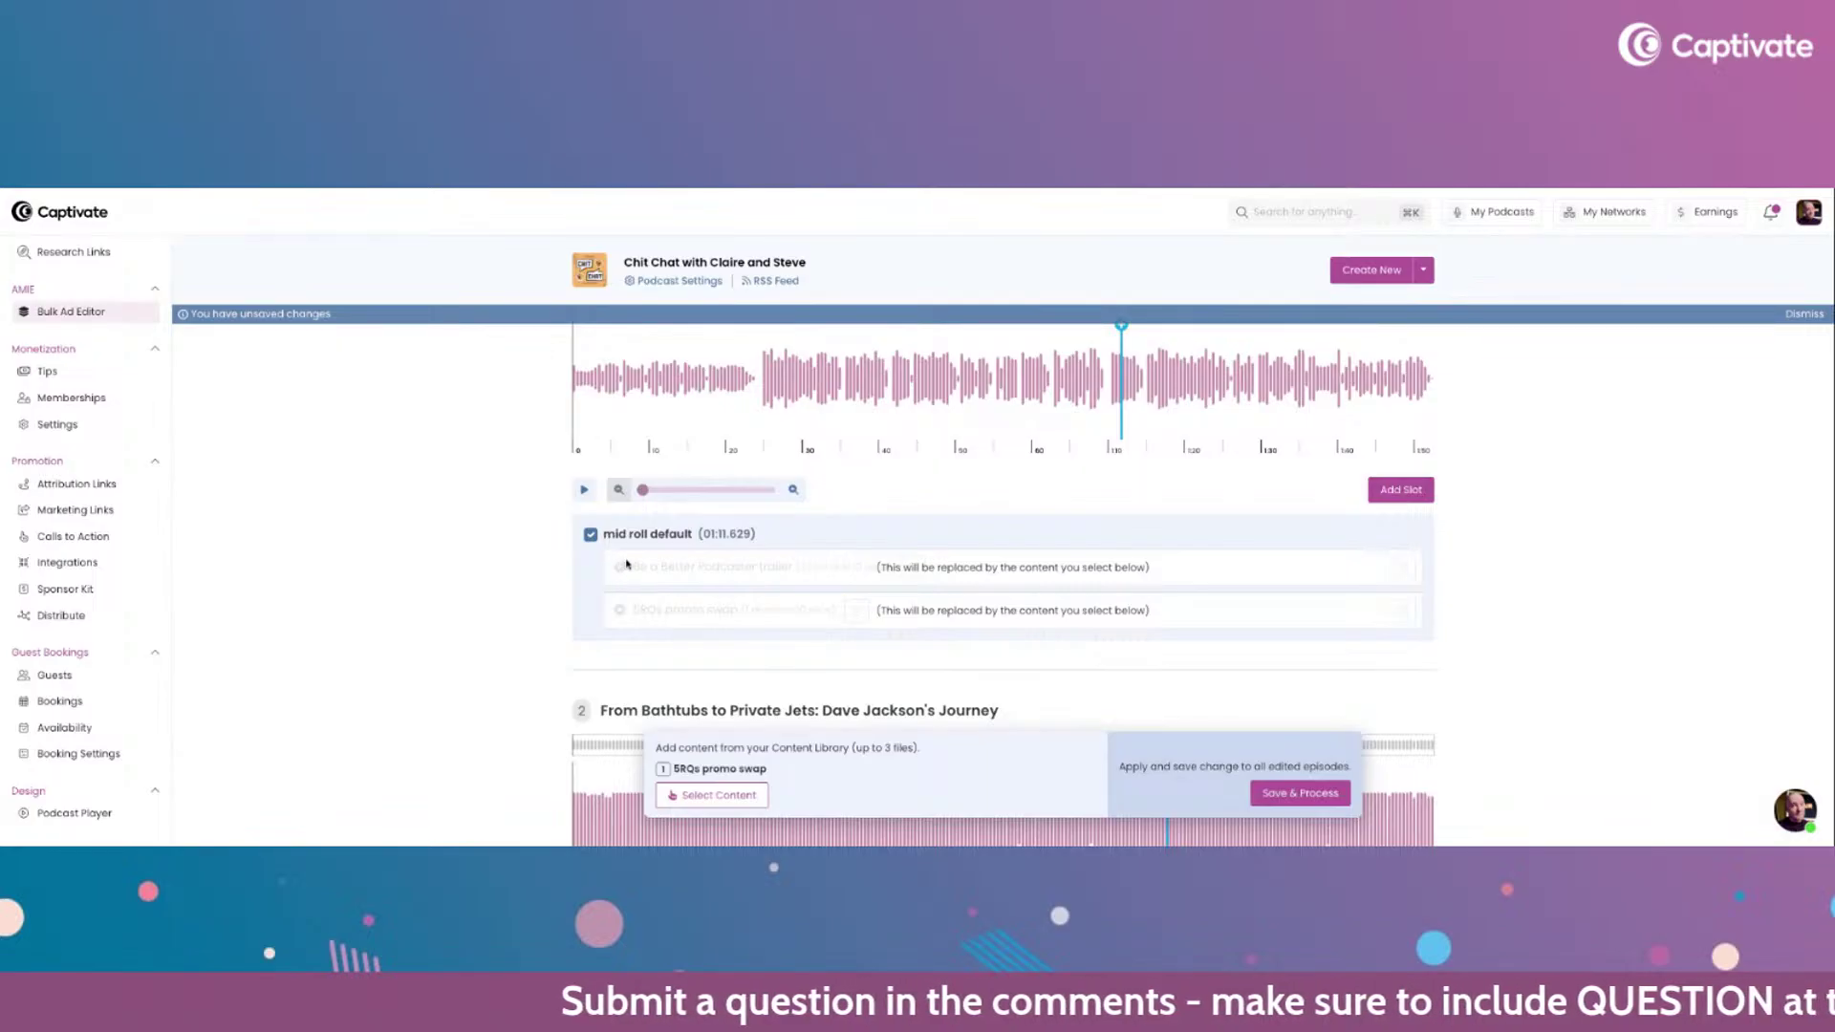
{"action": "left_click", "coordinate": [1286, 795]}
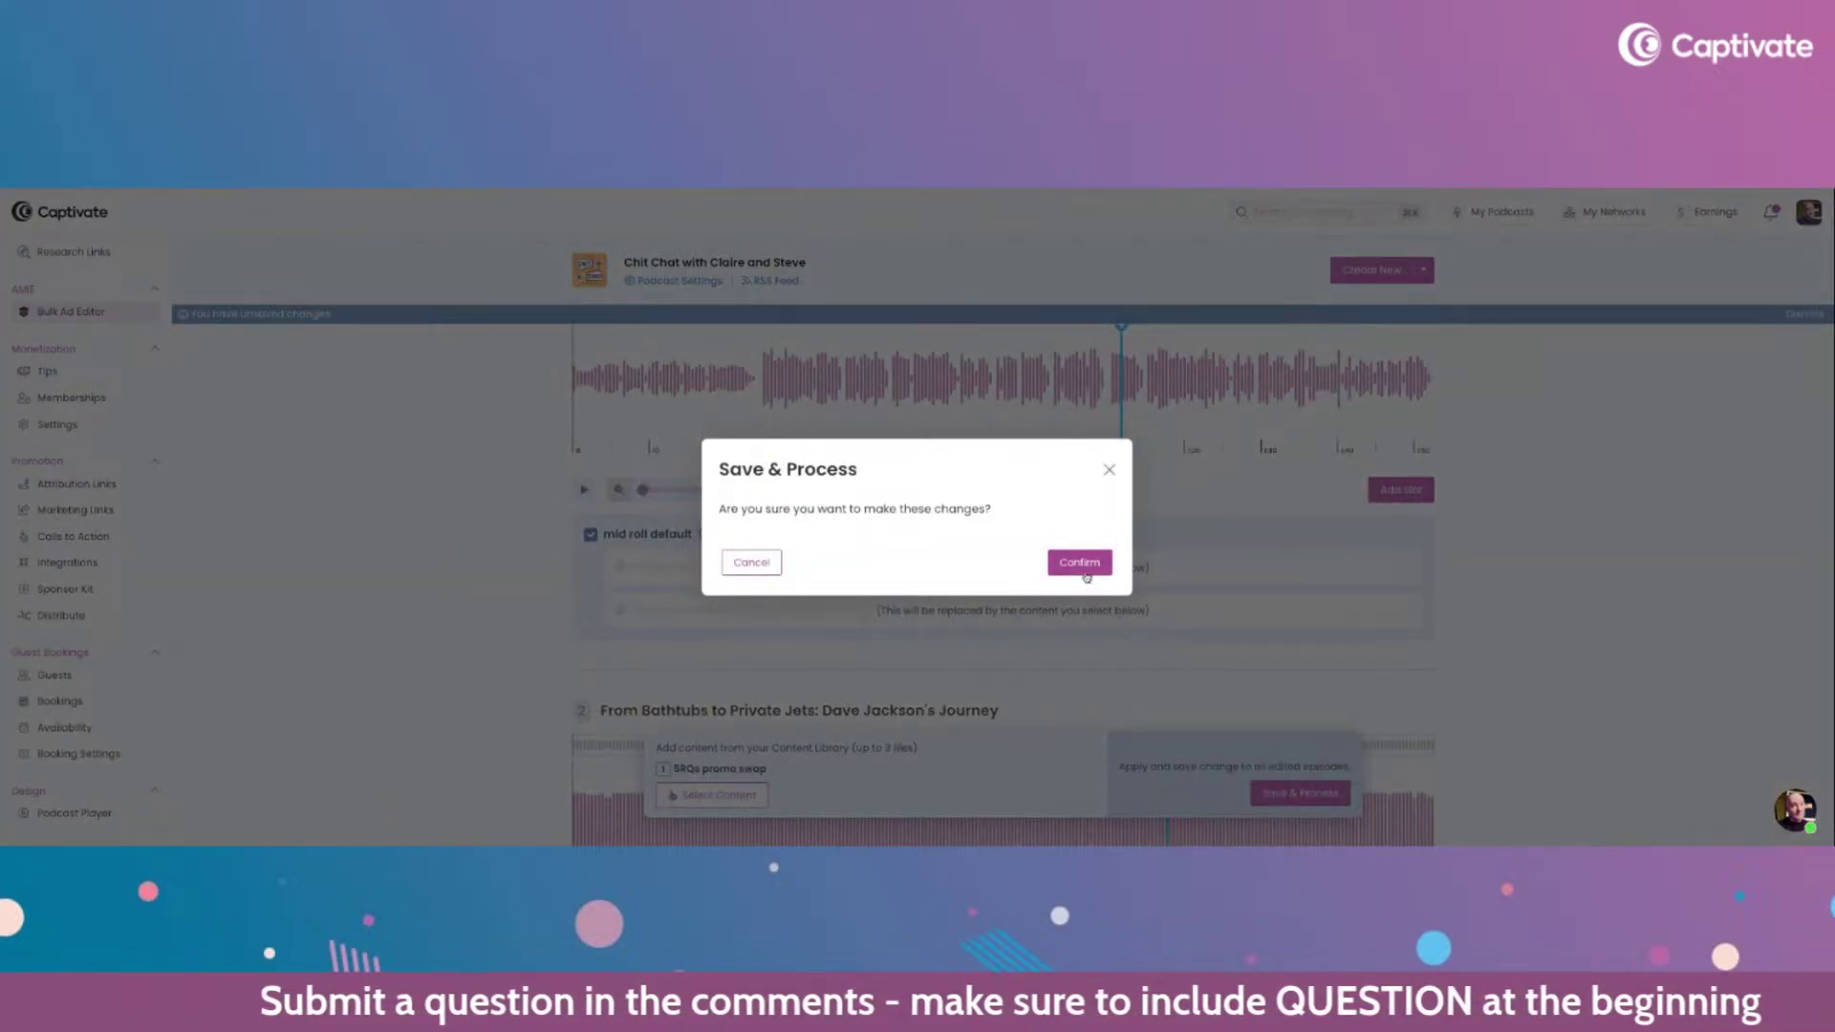
{"action": "left_click", "coordinate": [1082, 572]}
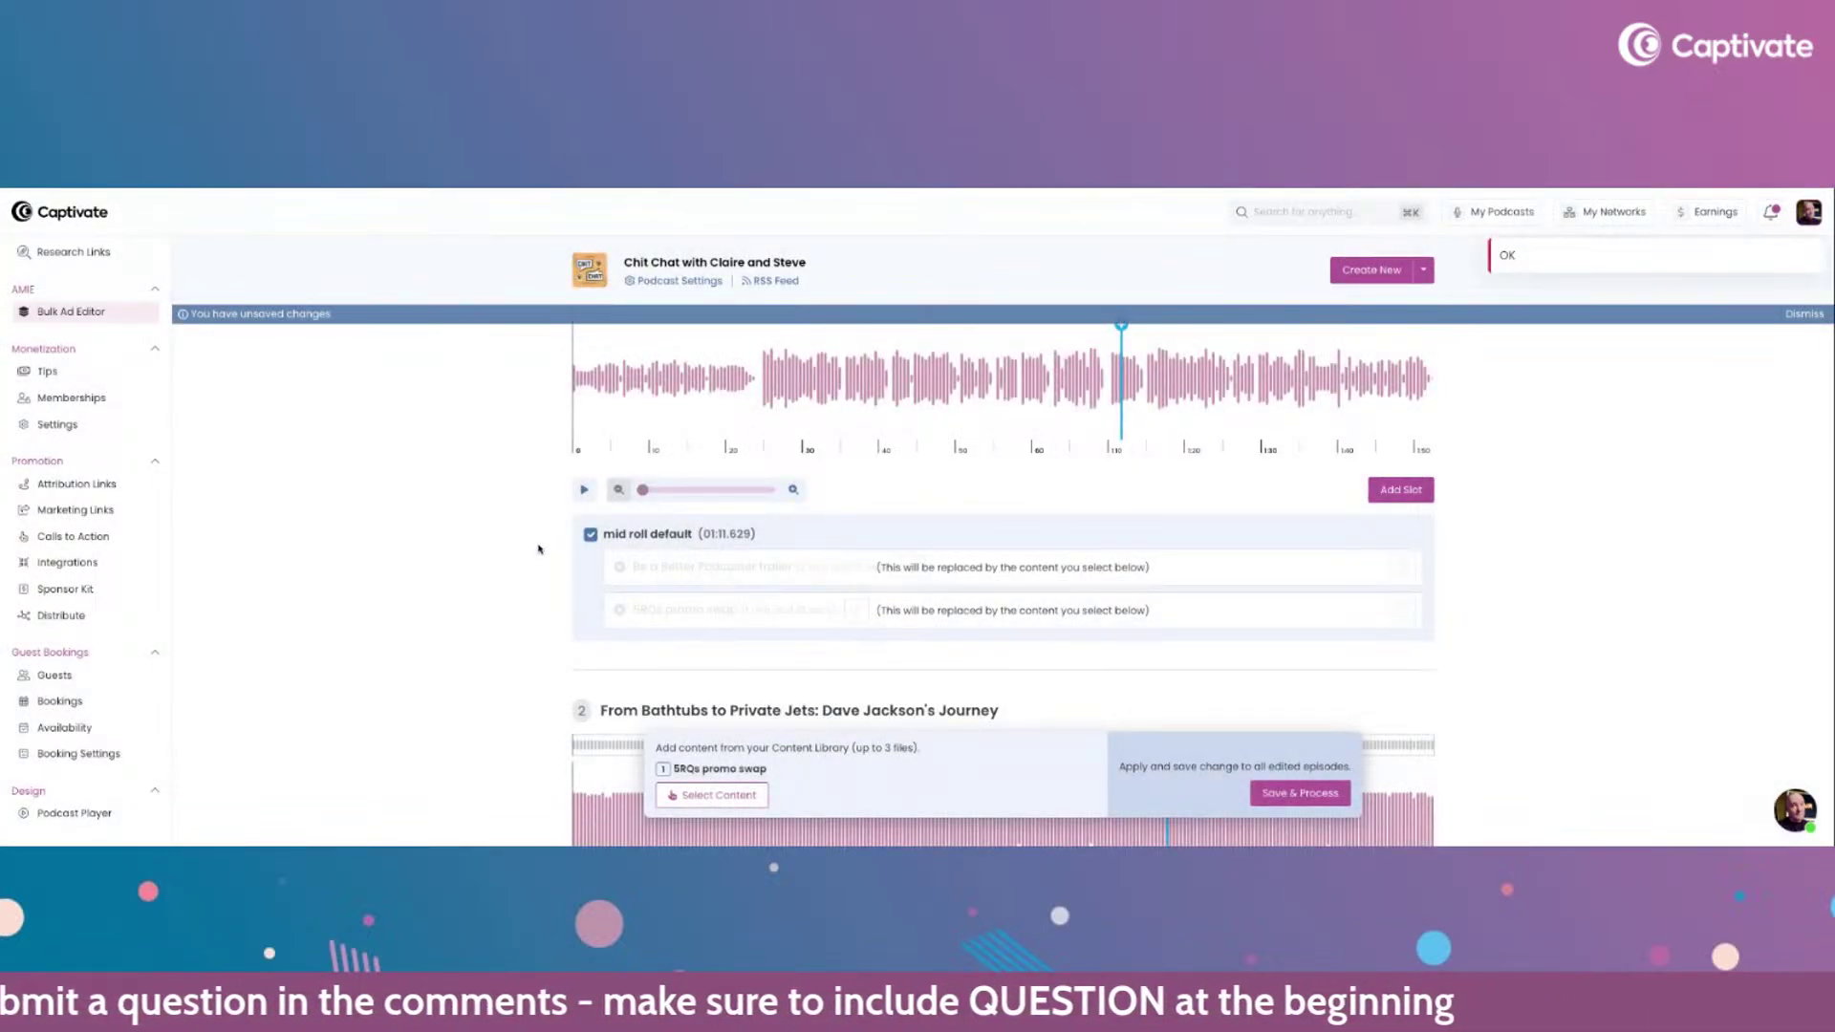
{"action": "scroll", "coordinate": [545, 540], "scroll_direction": "down", "scroll_amount": 1}
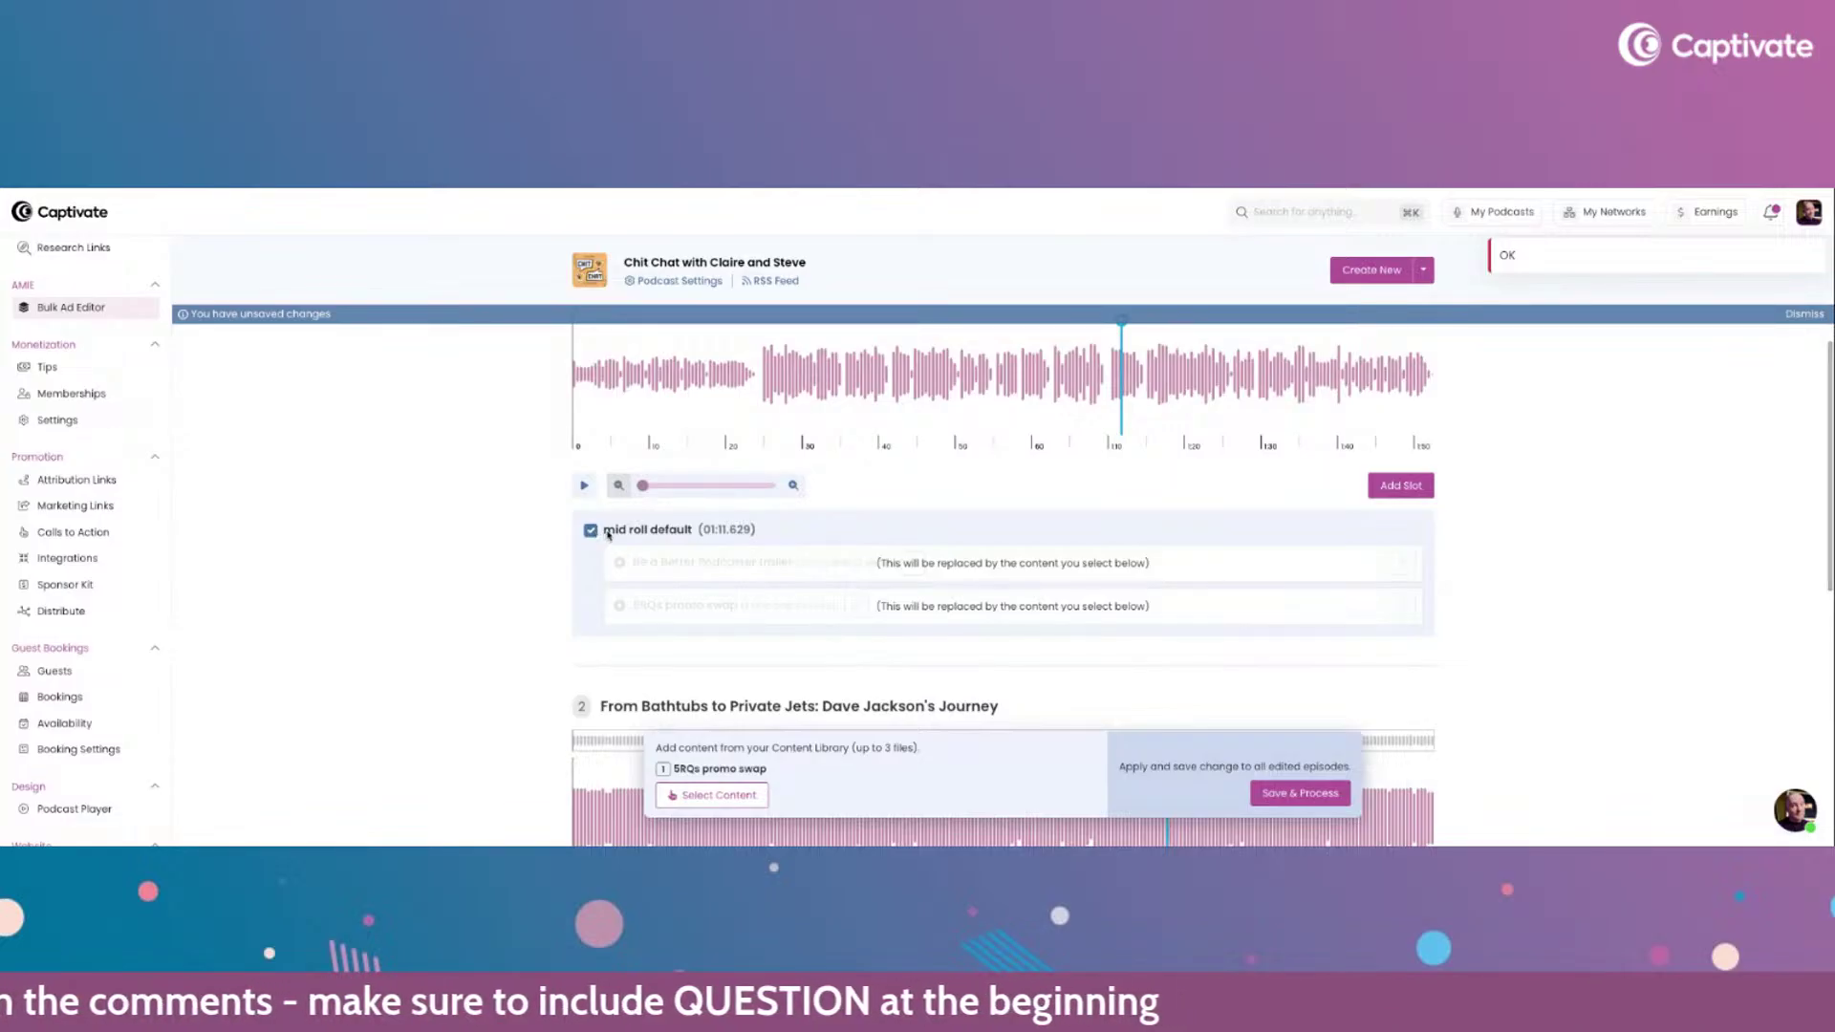
{"action": "left_click", "coordinate": [660, 531]}
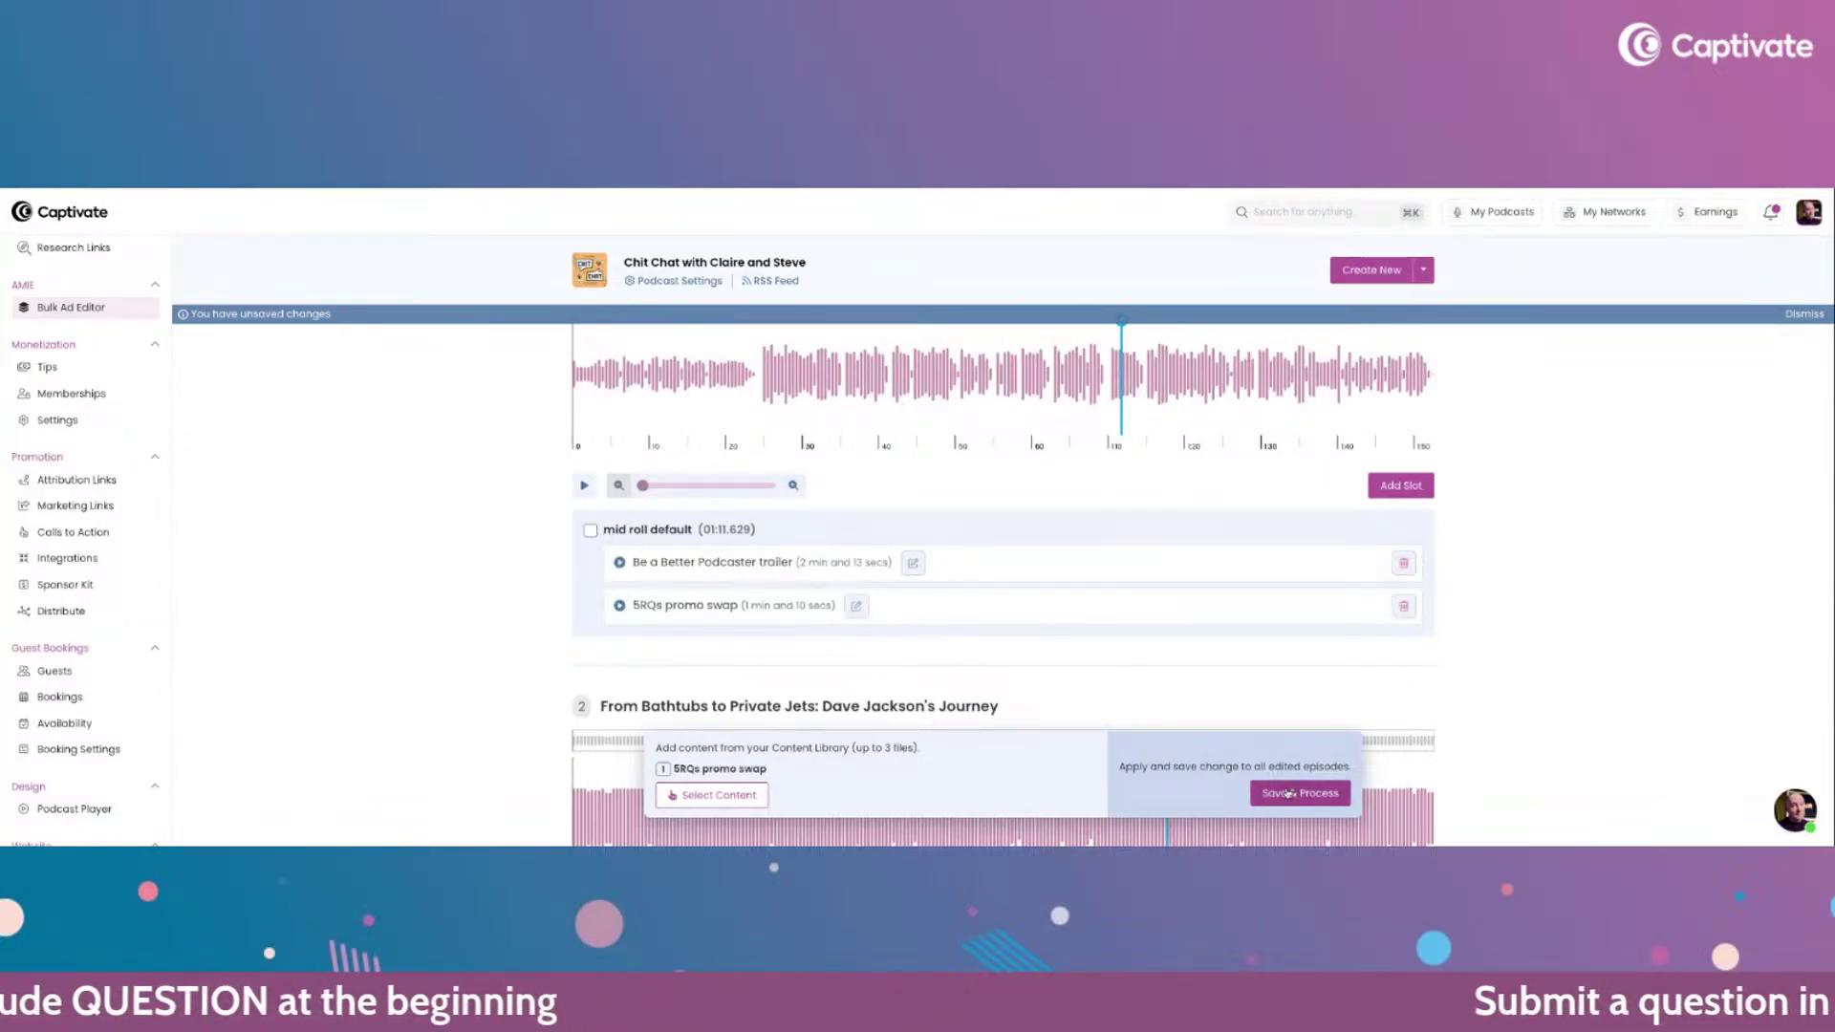
- Remove the Be a Better Podcaster trailer from episode 3's mid roll default slot, then save and process the change
{"action": "left_click", "coordinate": [1402, 601]}
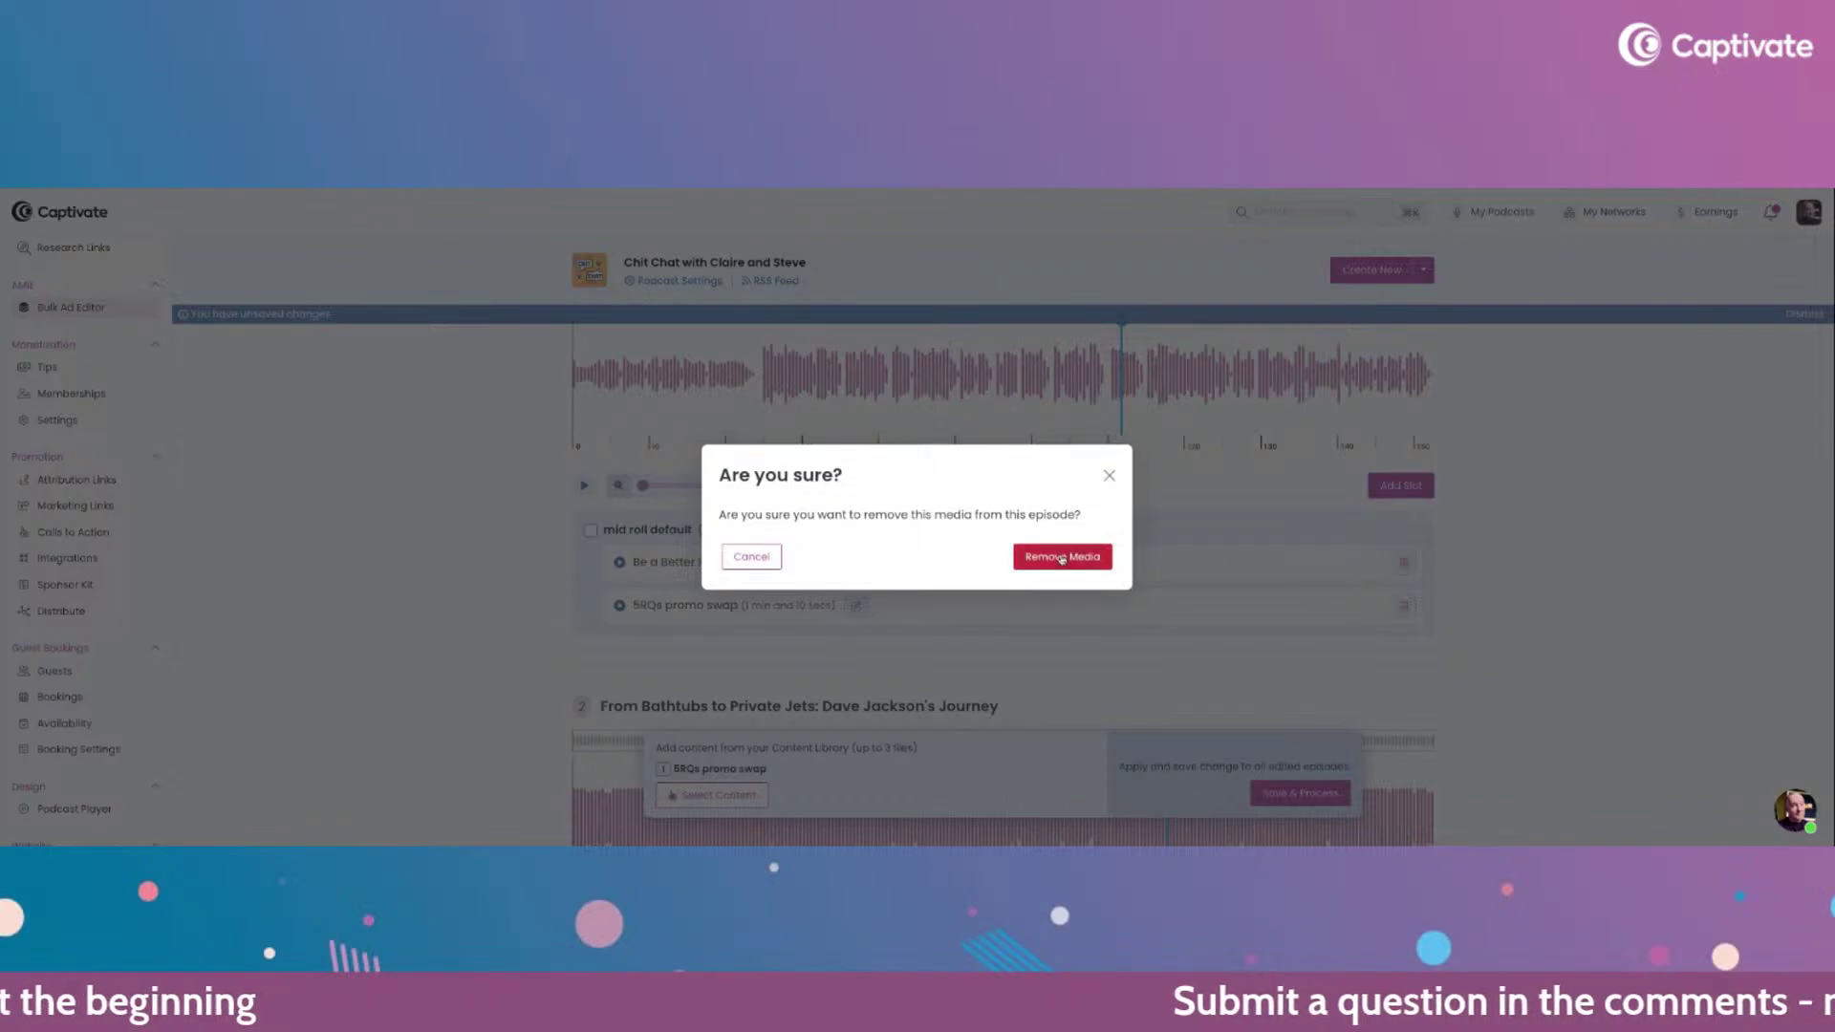
{"action": "left_click", "coordinate": [1090, 554]}
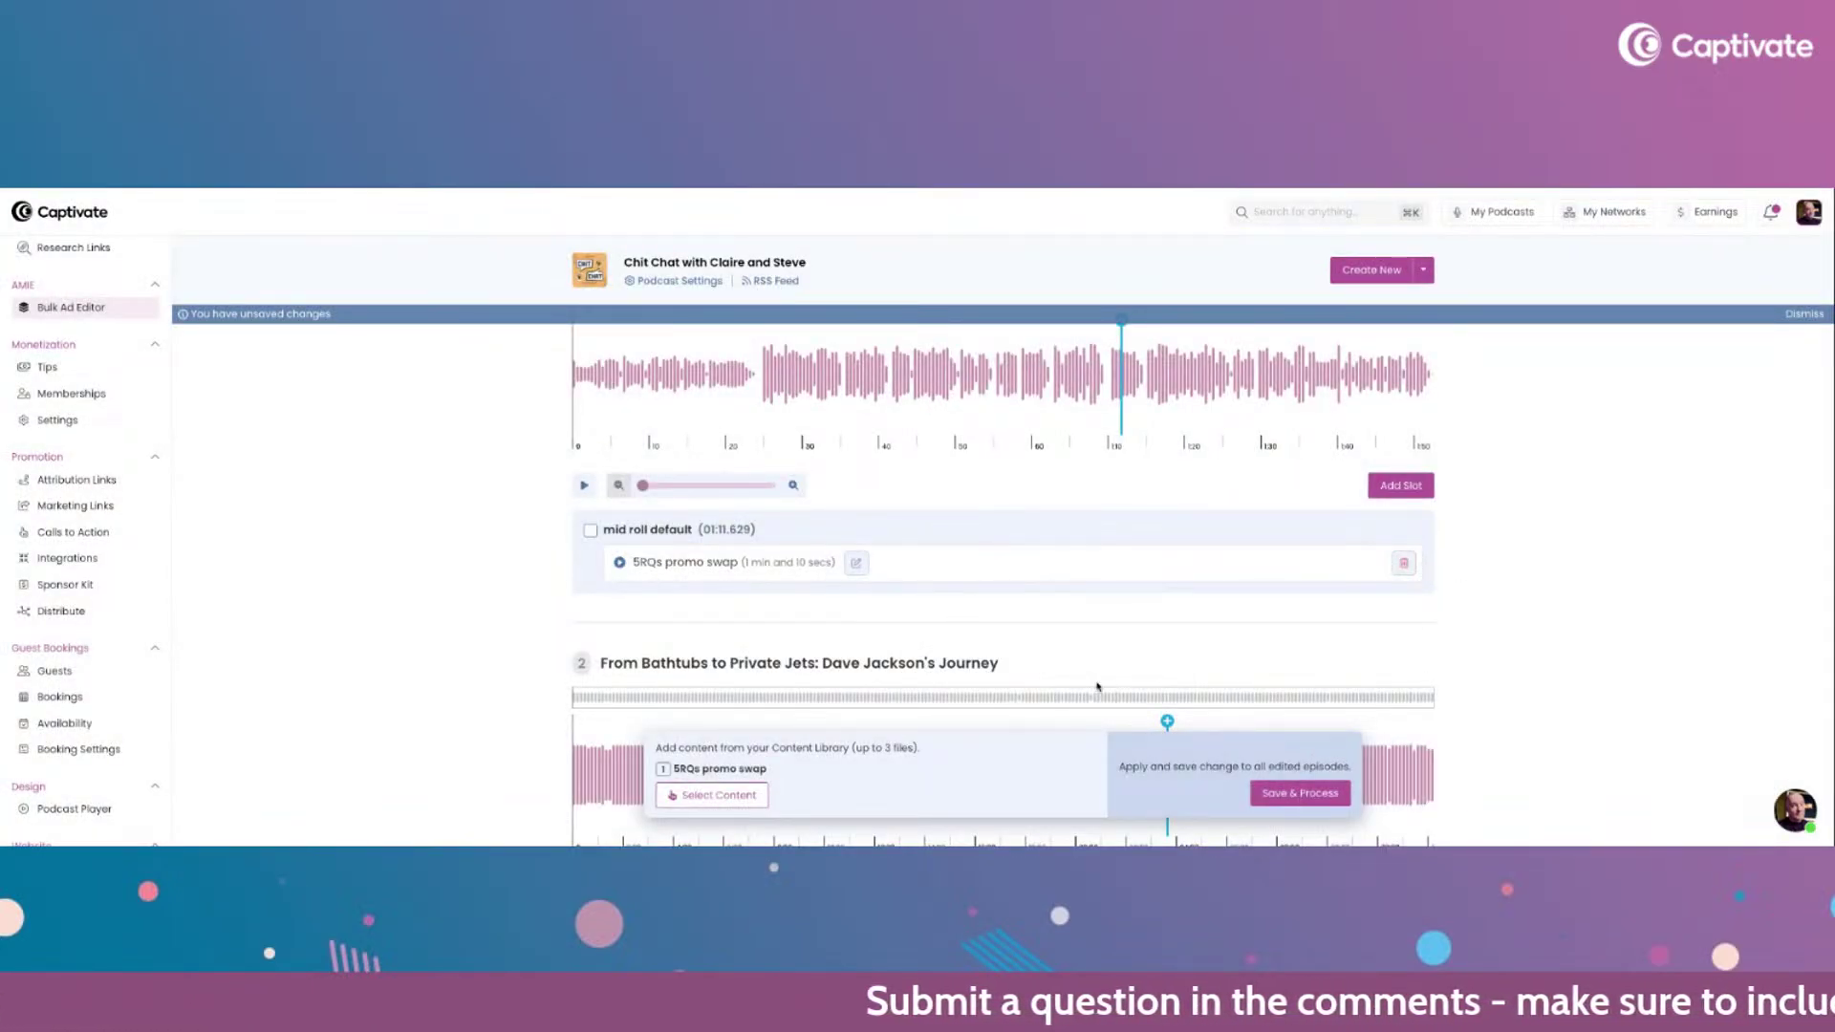
{"action": "left_click", "coordinate": [1276, 795]}
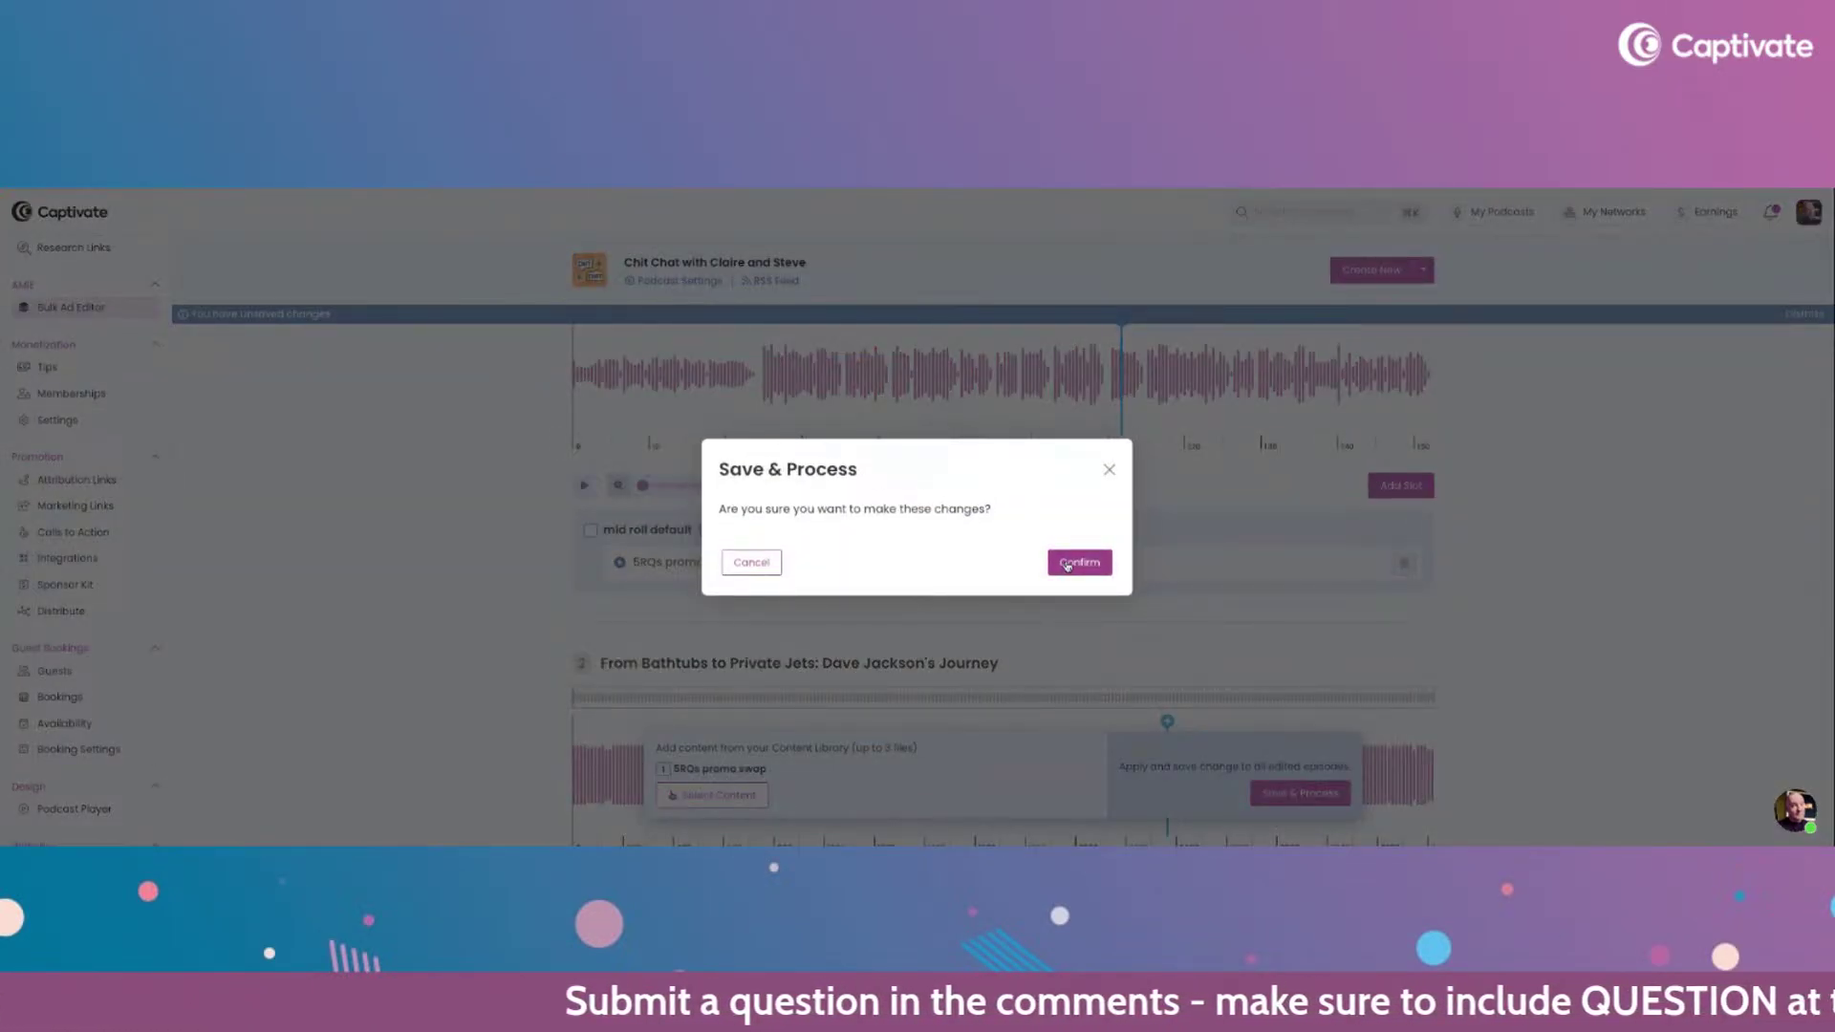
{"action": "left_click", "coordinate": [1078, 562]}
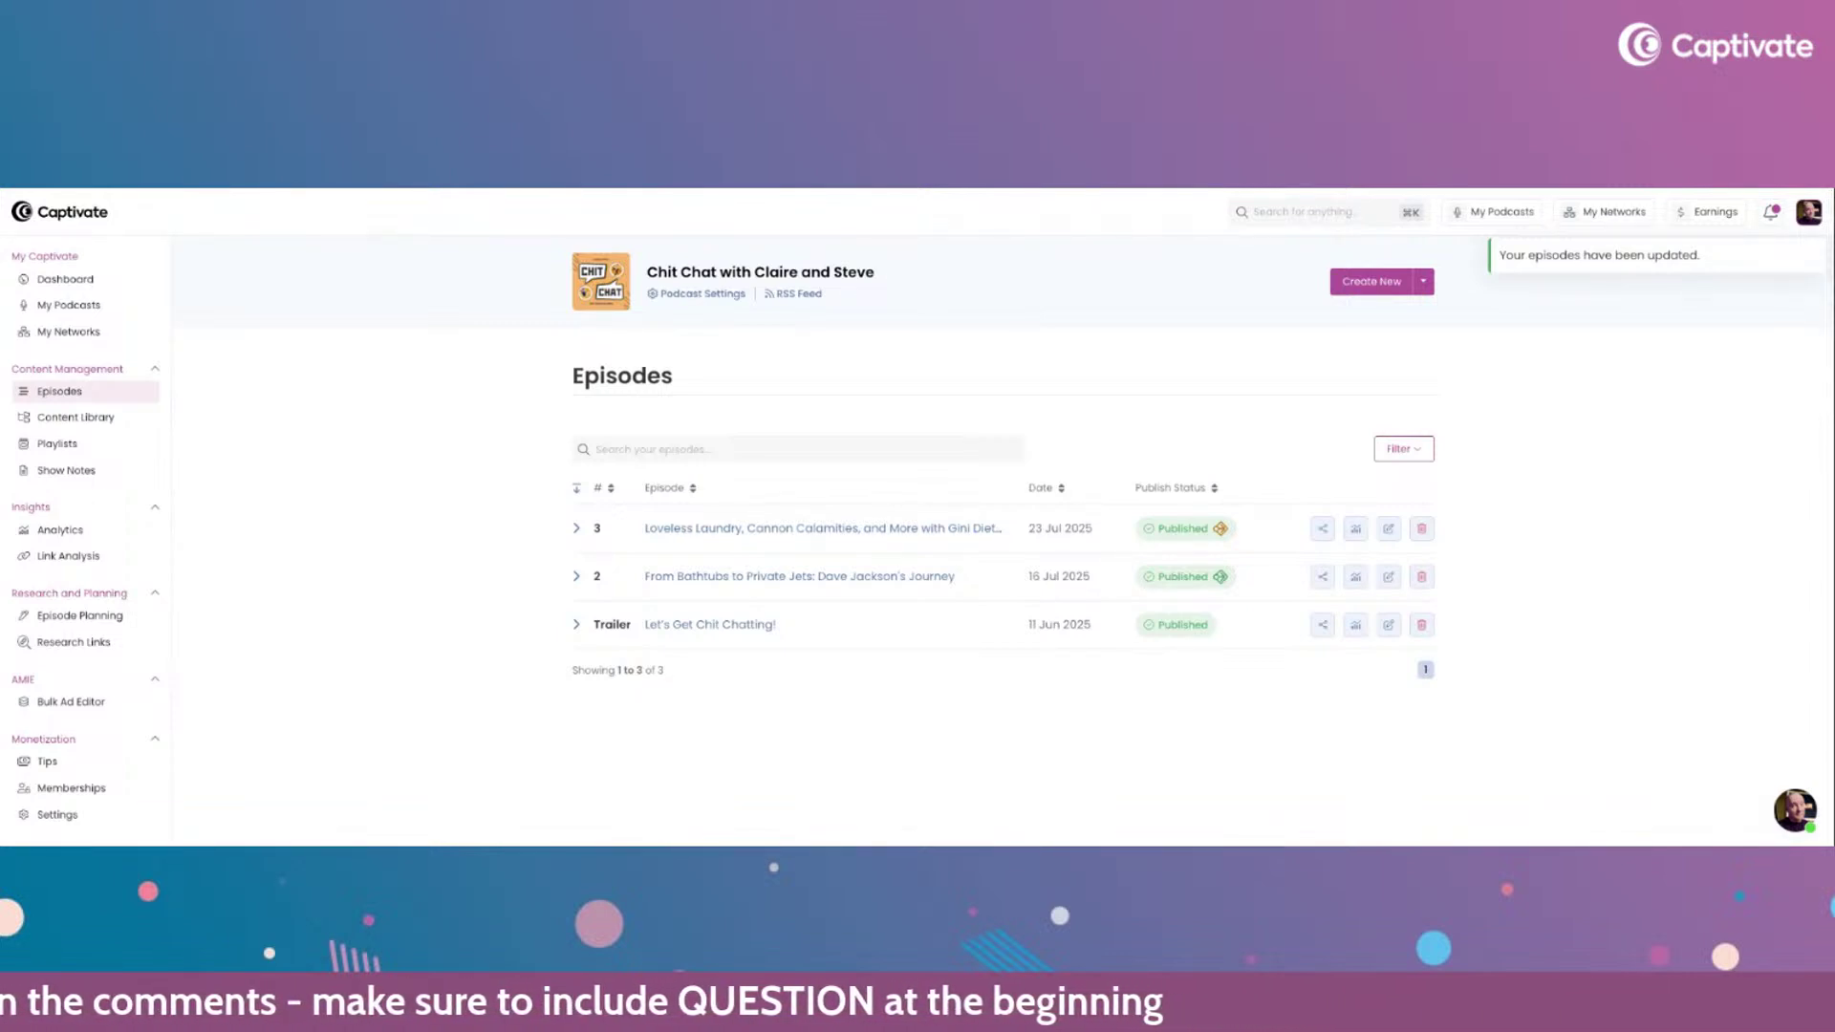
- Return to mid-roll ad management in the Bulk Ad Editor and bring up the Let's Get Chit Chatting! episode's waveform
{"action": "scroll", "coordinate": [129, 680], "scroll_direction": "down", "scroll_amount": 1}
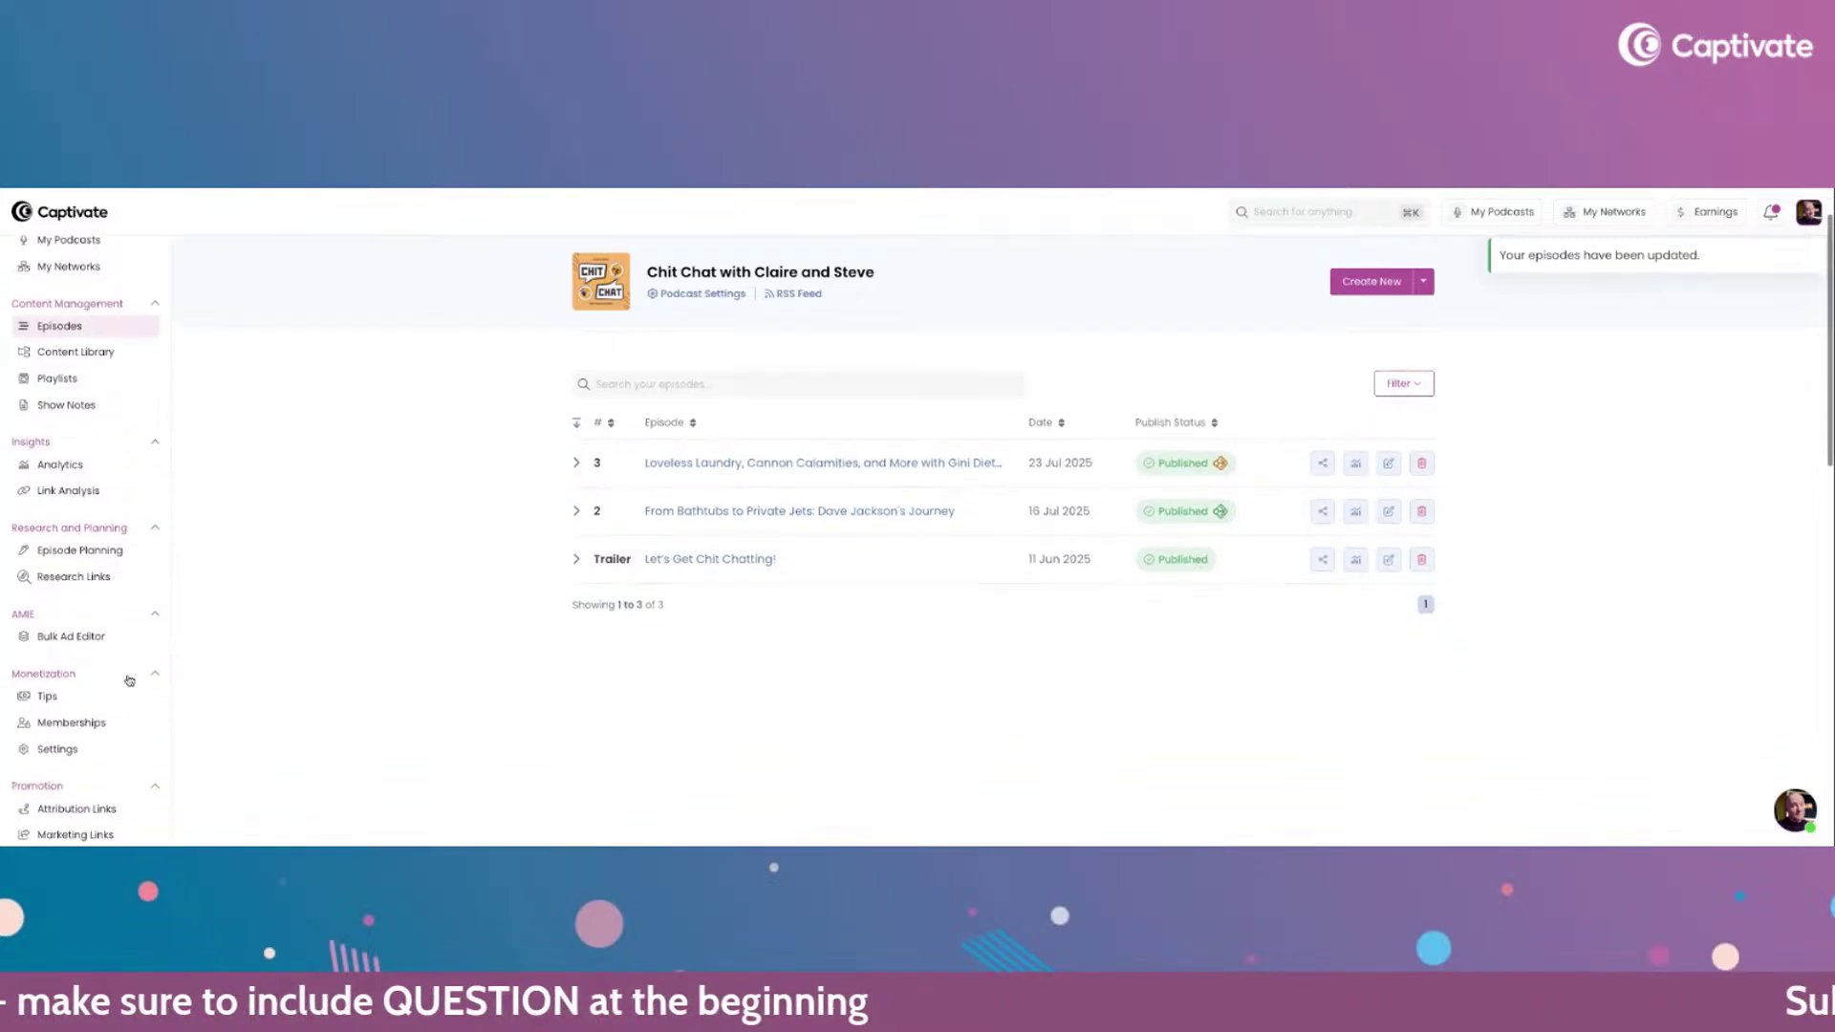
{"action": "left_click", "coordinate": [71, 635]}
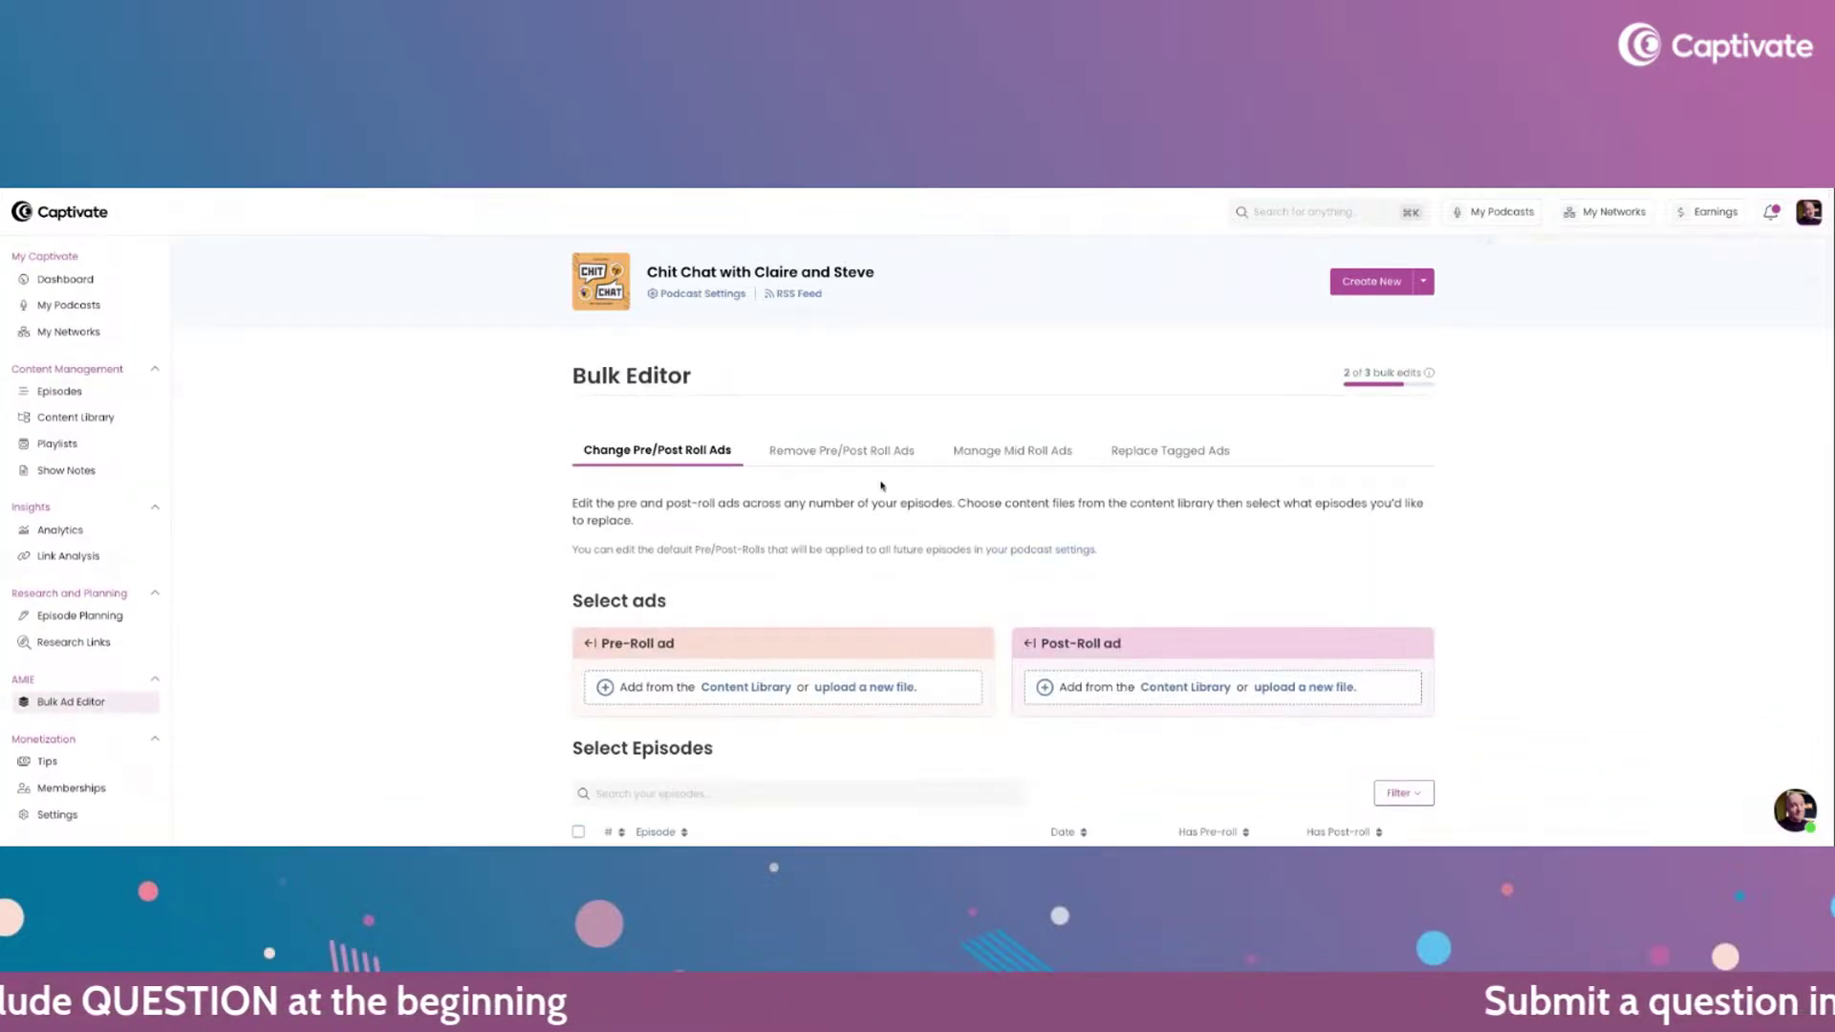
{"action": "left_click", "coordinate": [1010, 457]}
{"action": "scroll", "coordinate": [428, 512], "scroll_direction": "down", "scroll_amount": 1}
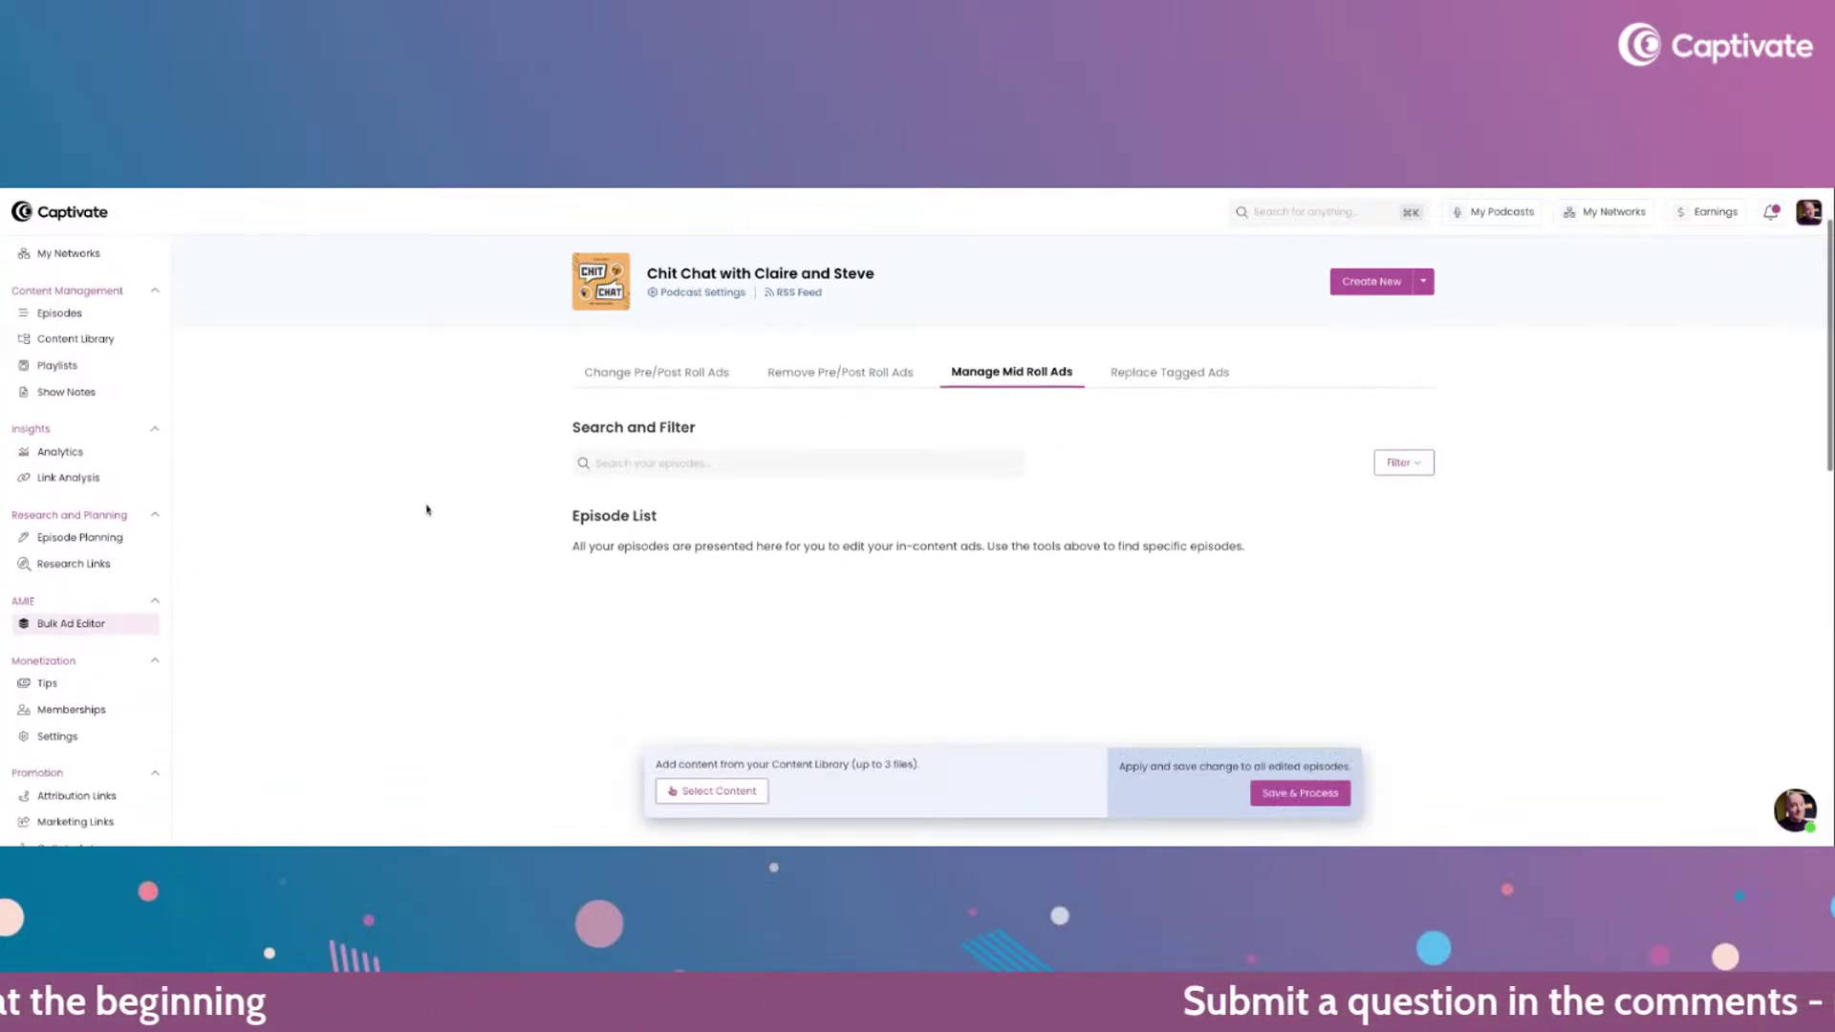
{"action": "scroll", "coordinate": [425, 511], "scroll_direction": "down", "scroll_amount": 5}
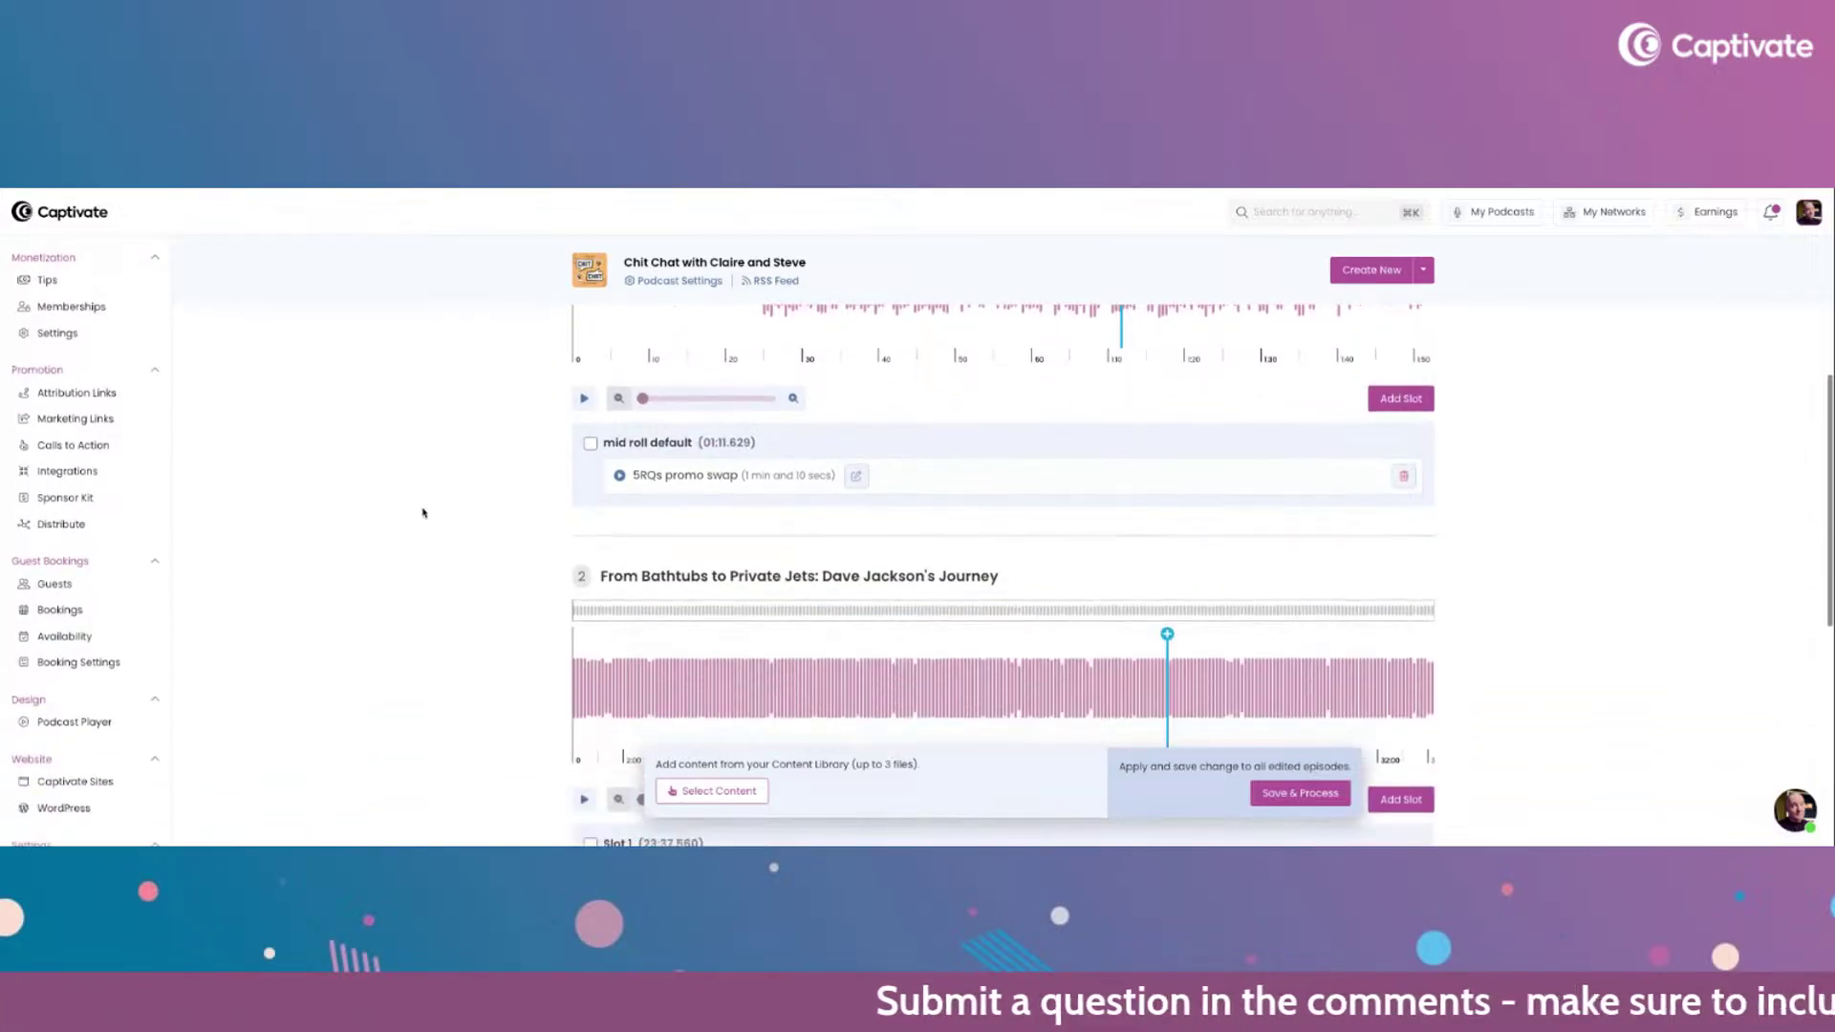
{"action": "scroll", "coordinate": [435, 523], "scroll_direction": "down", "scroll_amount": 7}
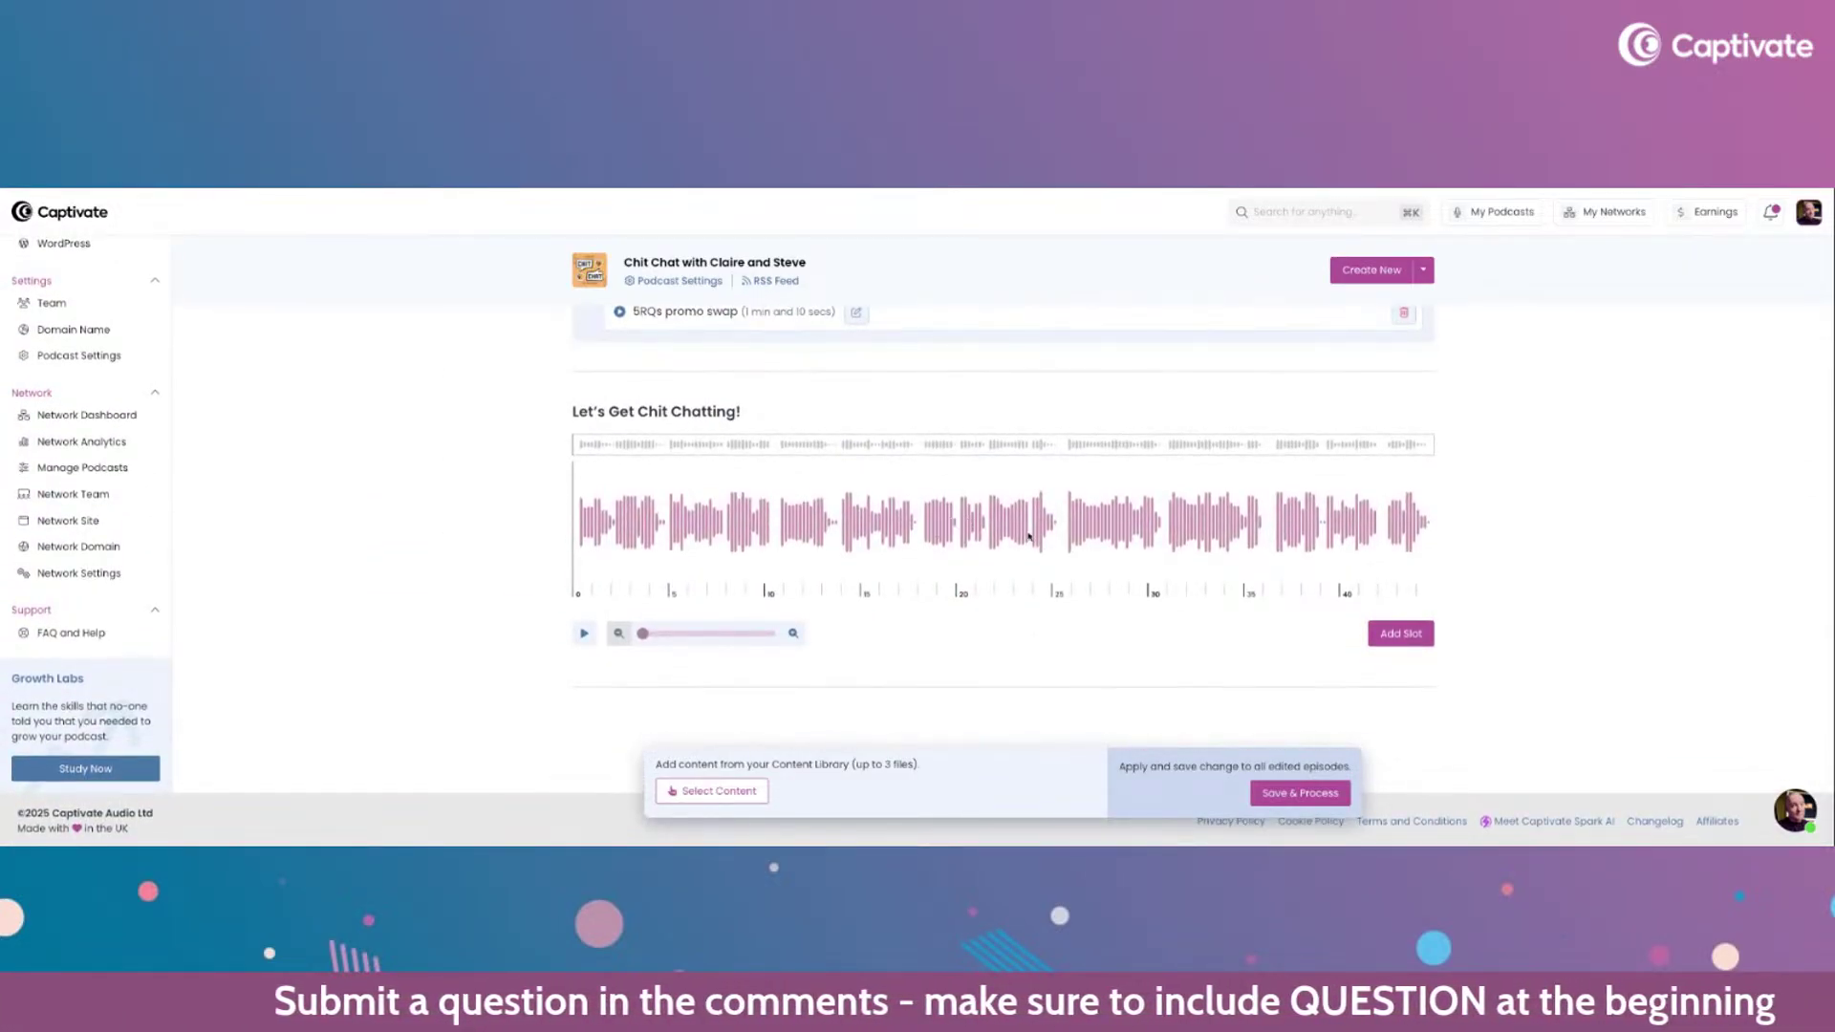
- Add a mid-roll slot at about 25 seconds in Let's Get Chit Chatting! and choose Be a Better Podcaster trailer as its content
{"action": "left_click", "coordinate": [1059, 527]}
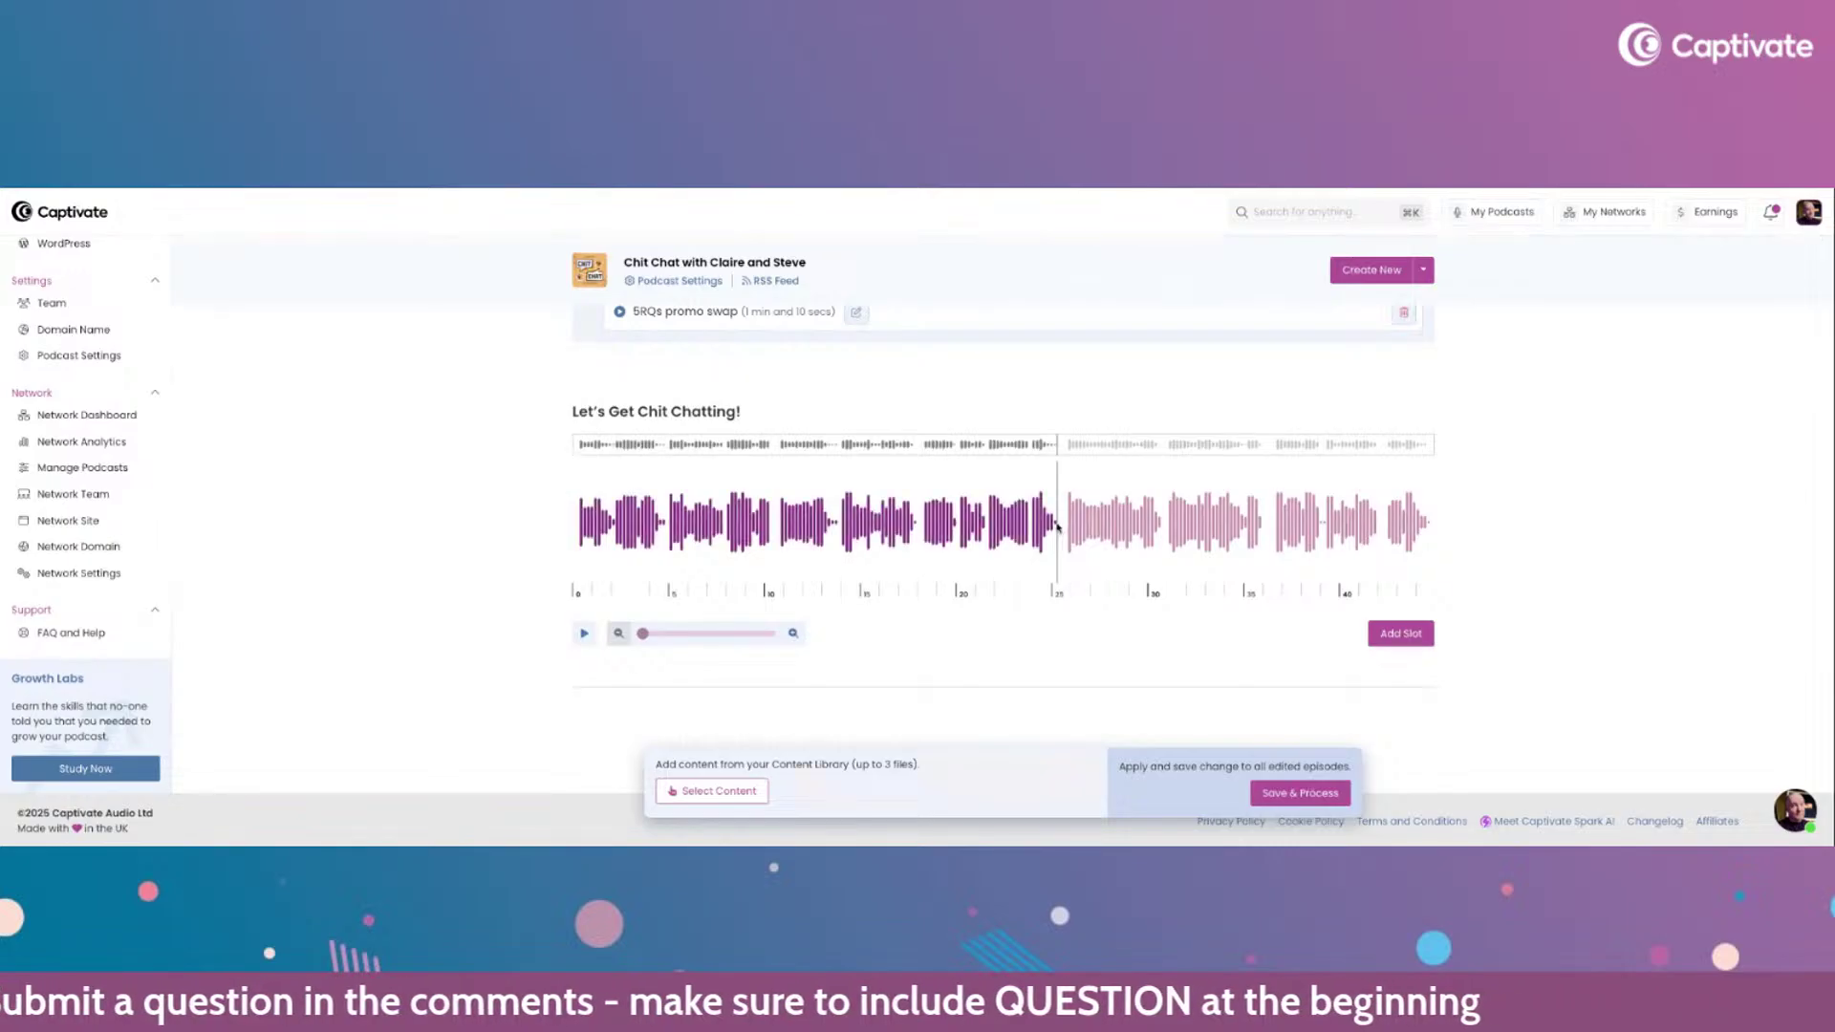
{"action": "left_click", "coordinate": [1385, 635]}
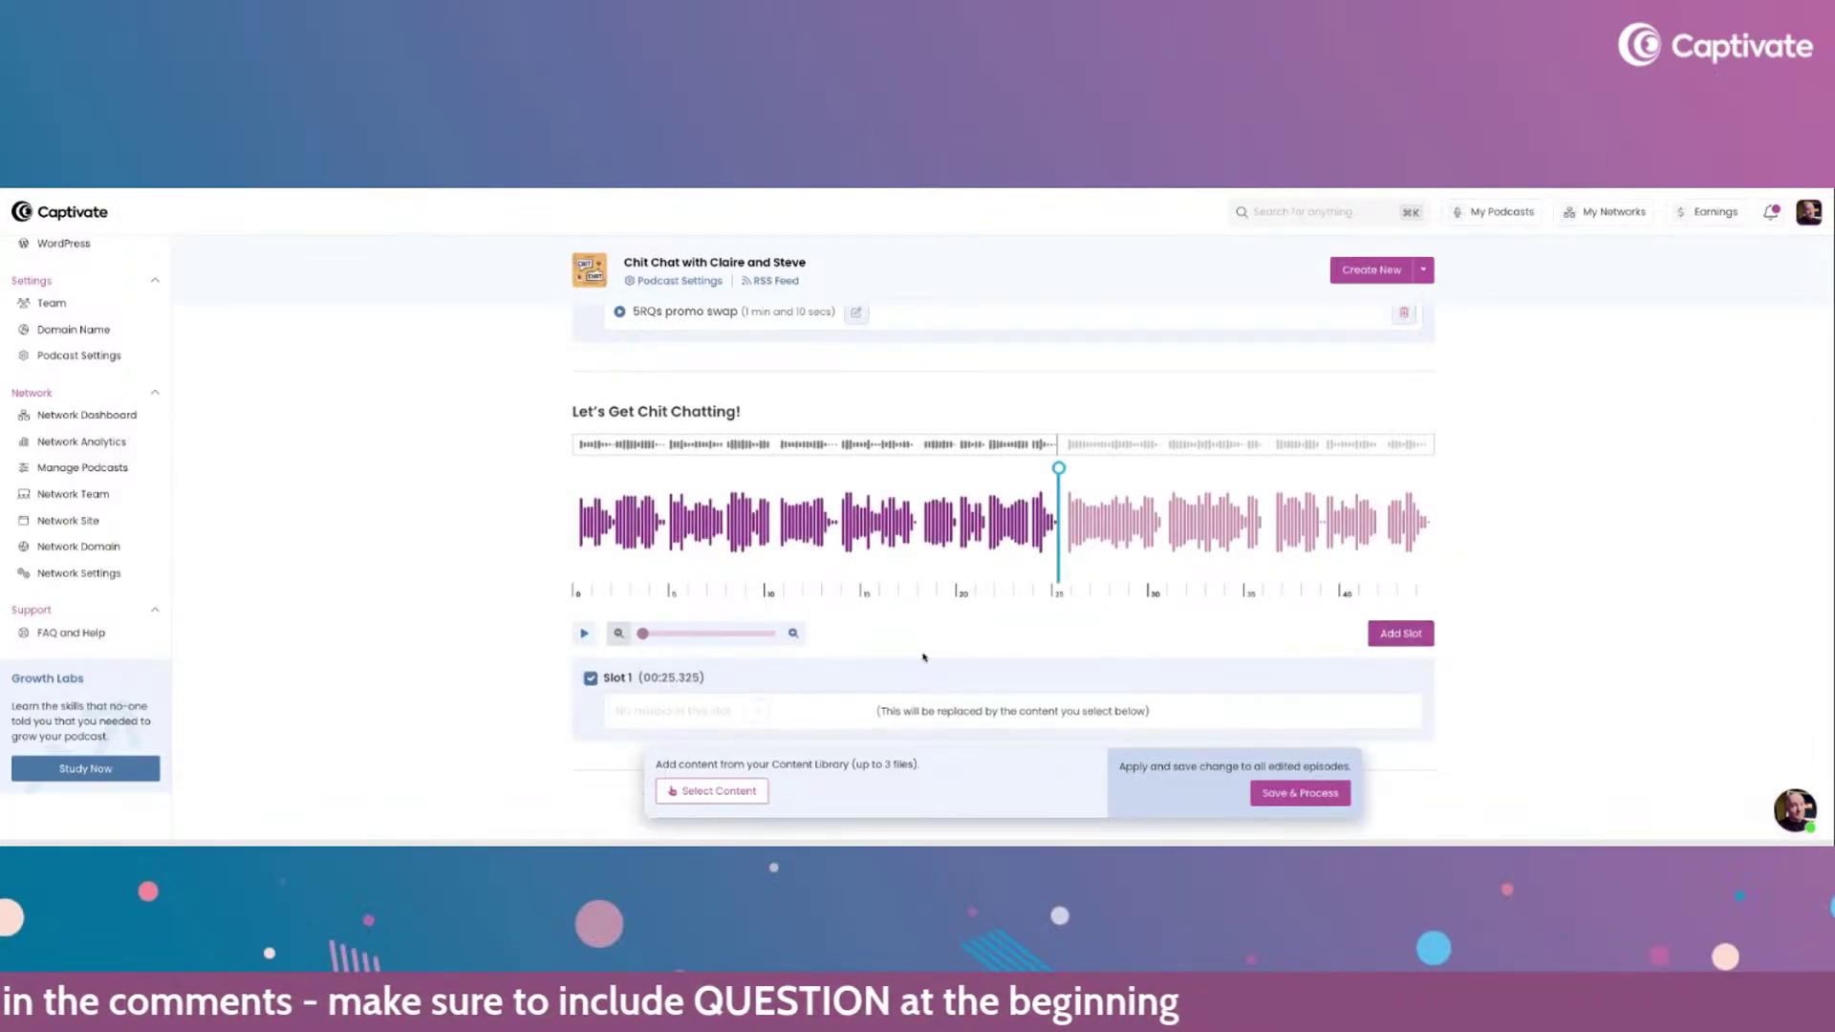
{"action": "left_click", "coordinate": [712, 790]}
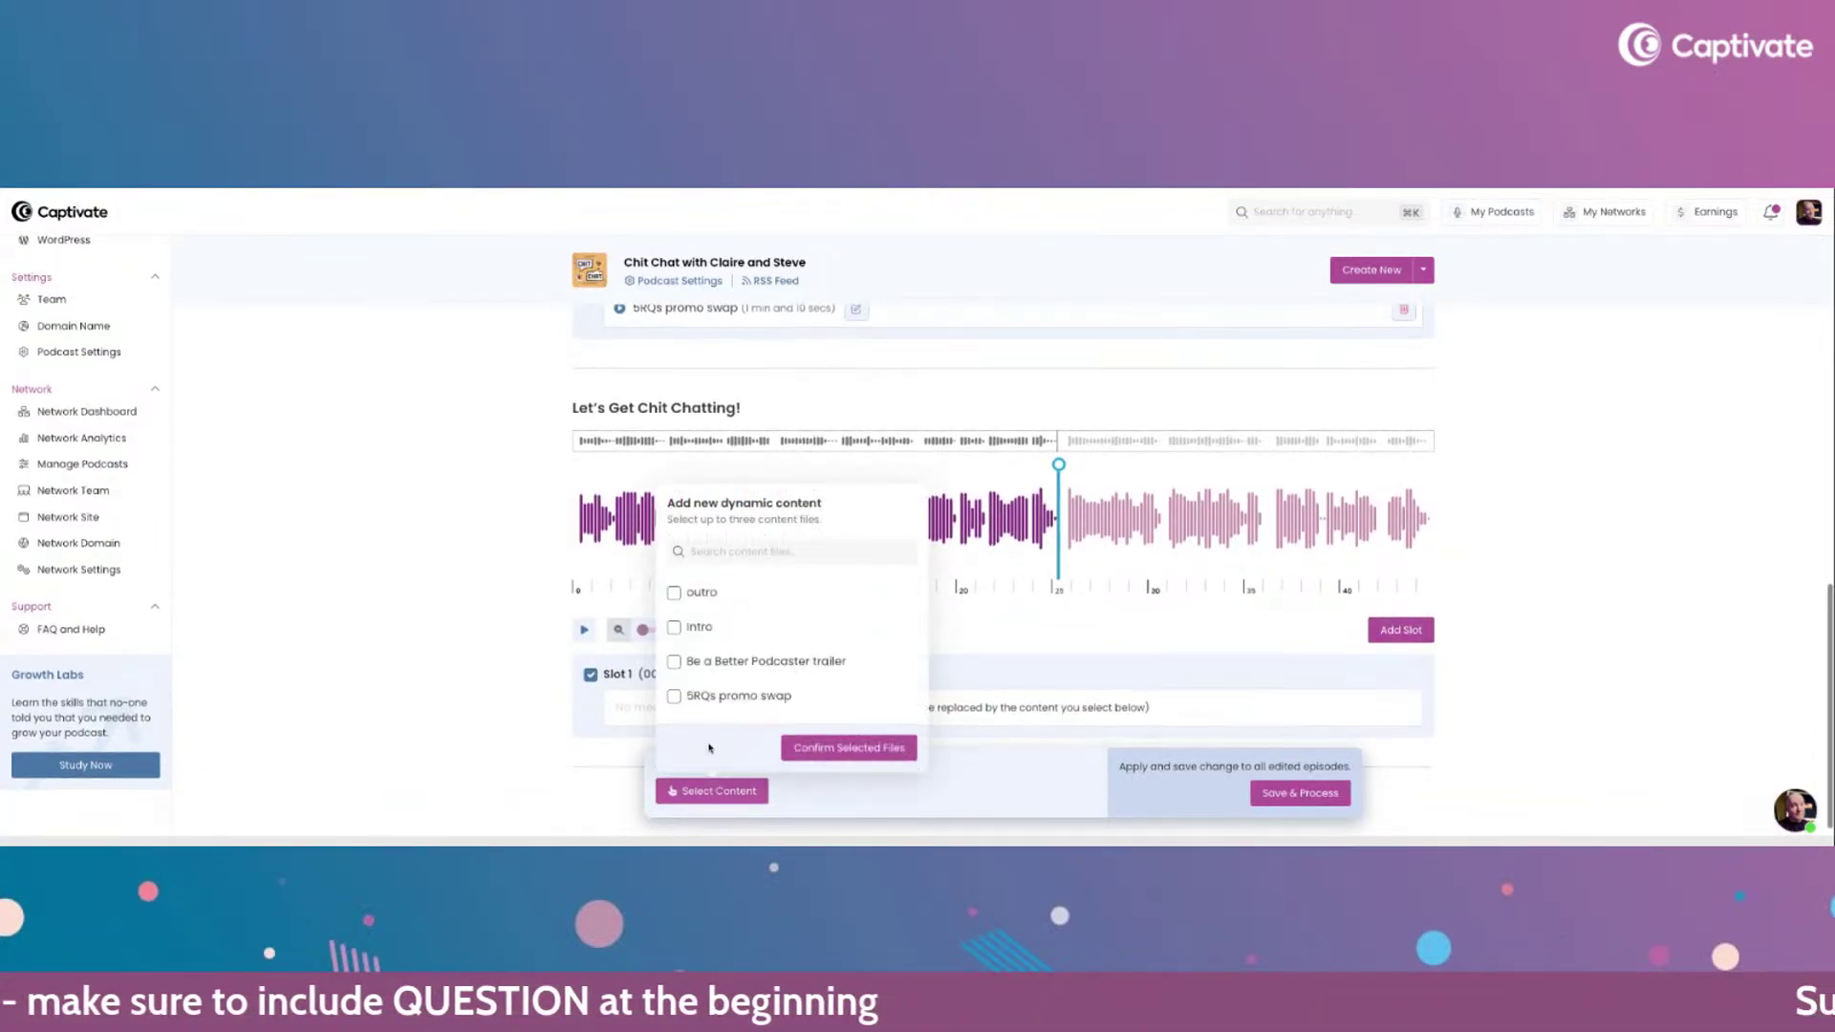
{"action": "left_click", "coordinate": [673, 661]}
{"action": "left_click", "coordinate": [860, 750]}
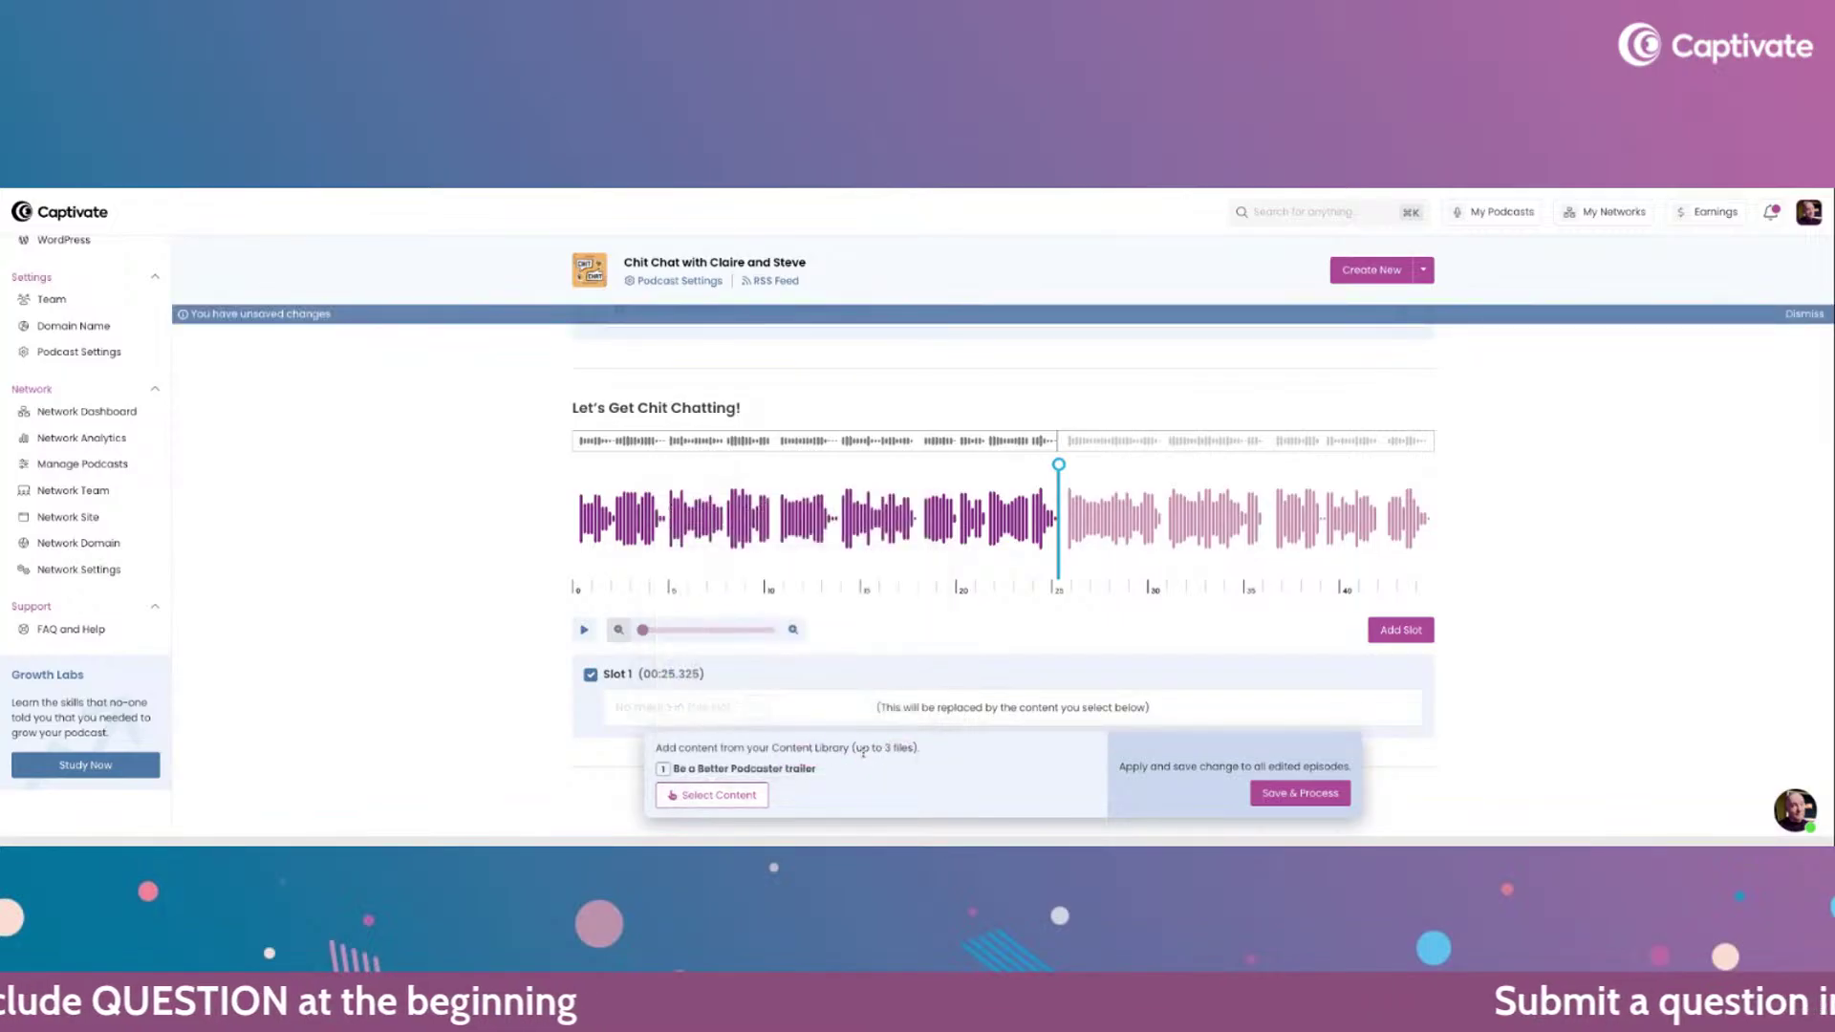
- Include episode 2's Slot 1 in the same content replacement, then save and process all edited episodes
{"action": "scroll", "coordinate": [1154, 644], "scroll_direction": "up", "scroll_amount": 3}
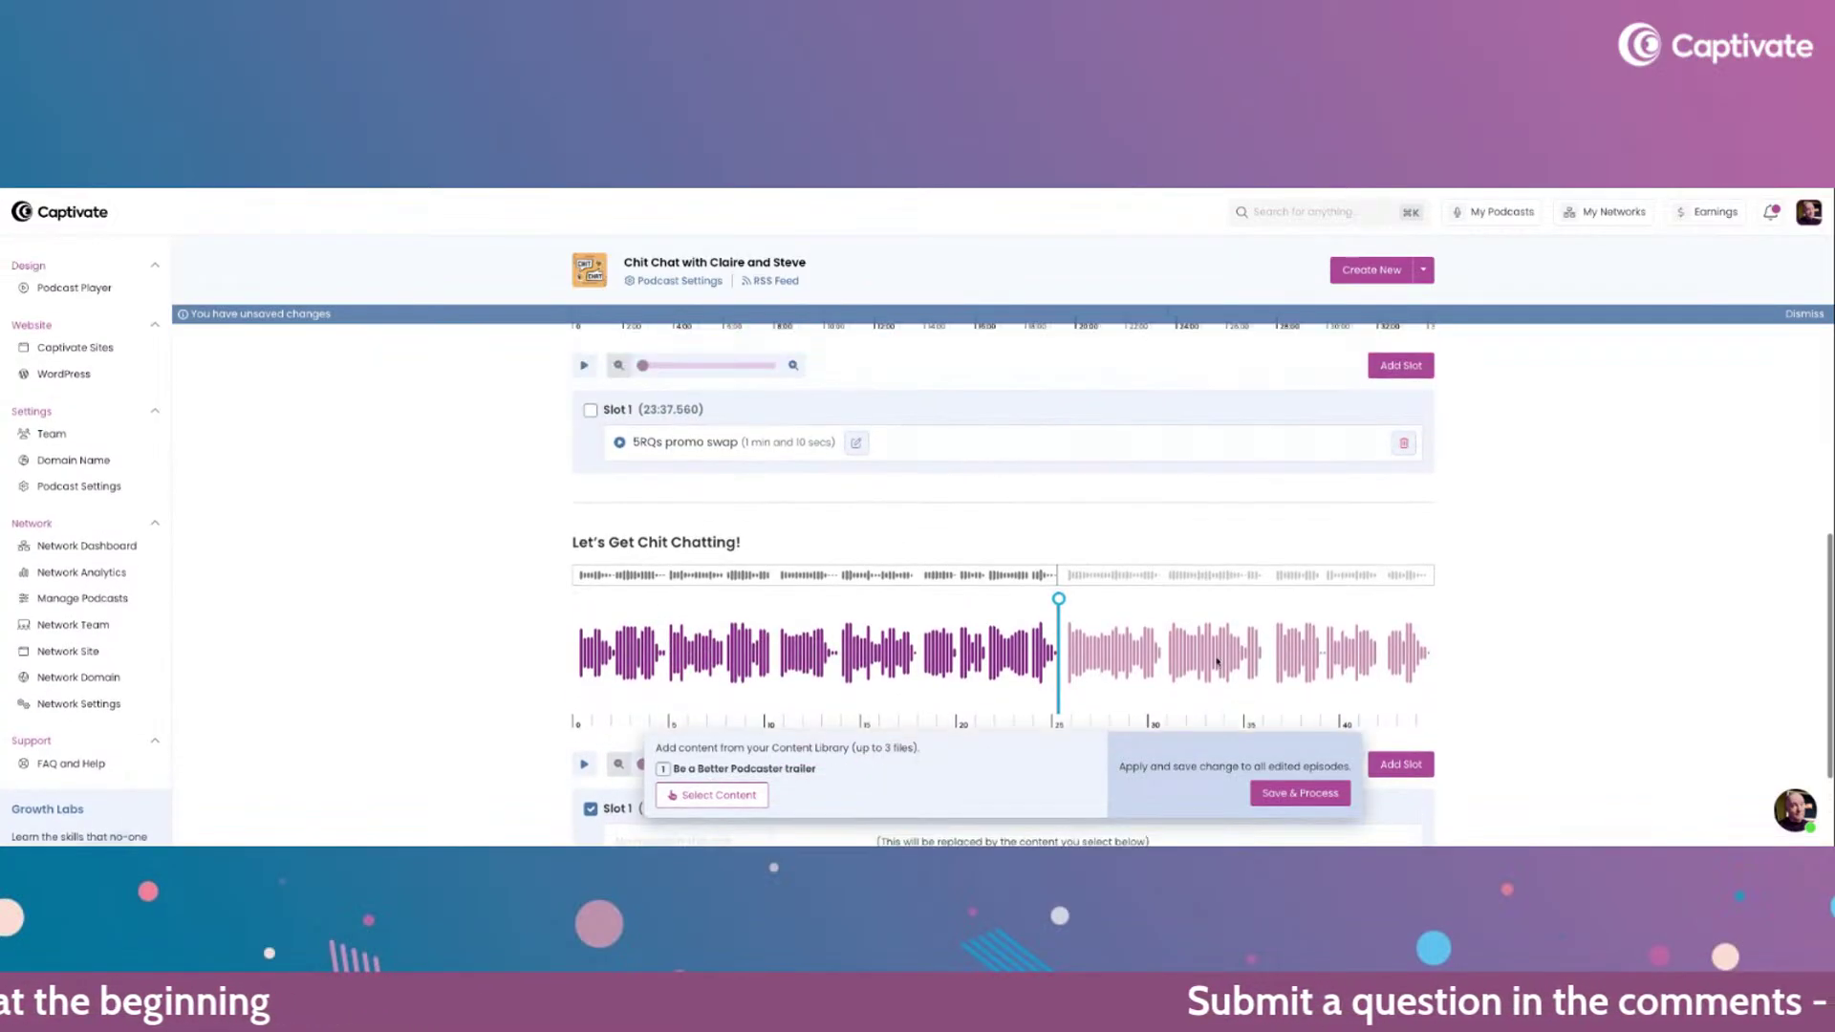
{"action": "scroll", "coordinate": [1154, 643], "scroll_direction": "up", "scroll_amount": 1}
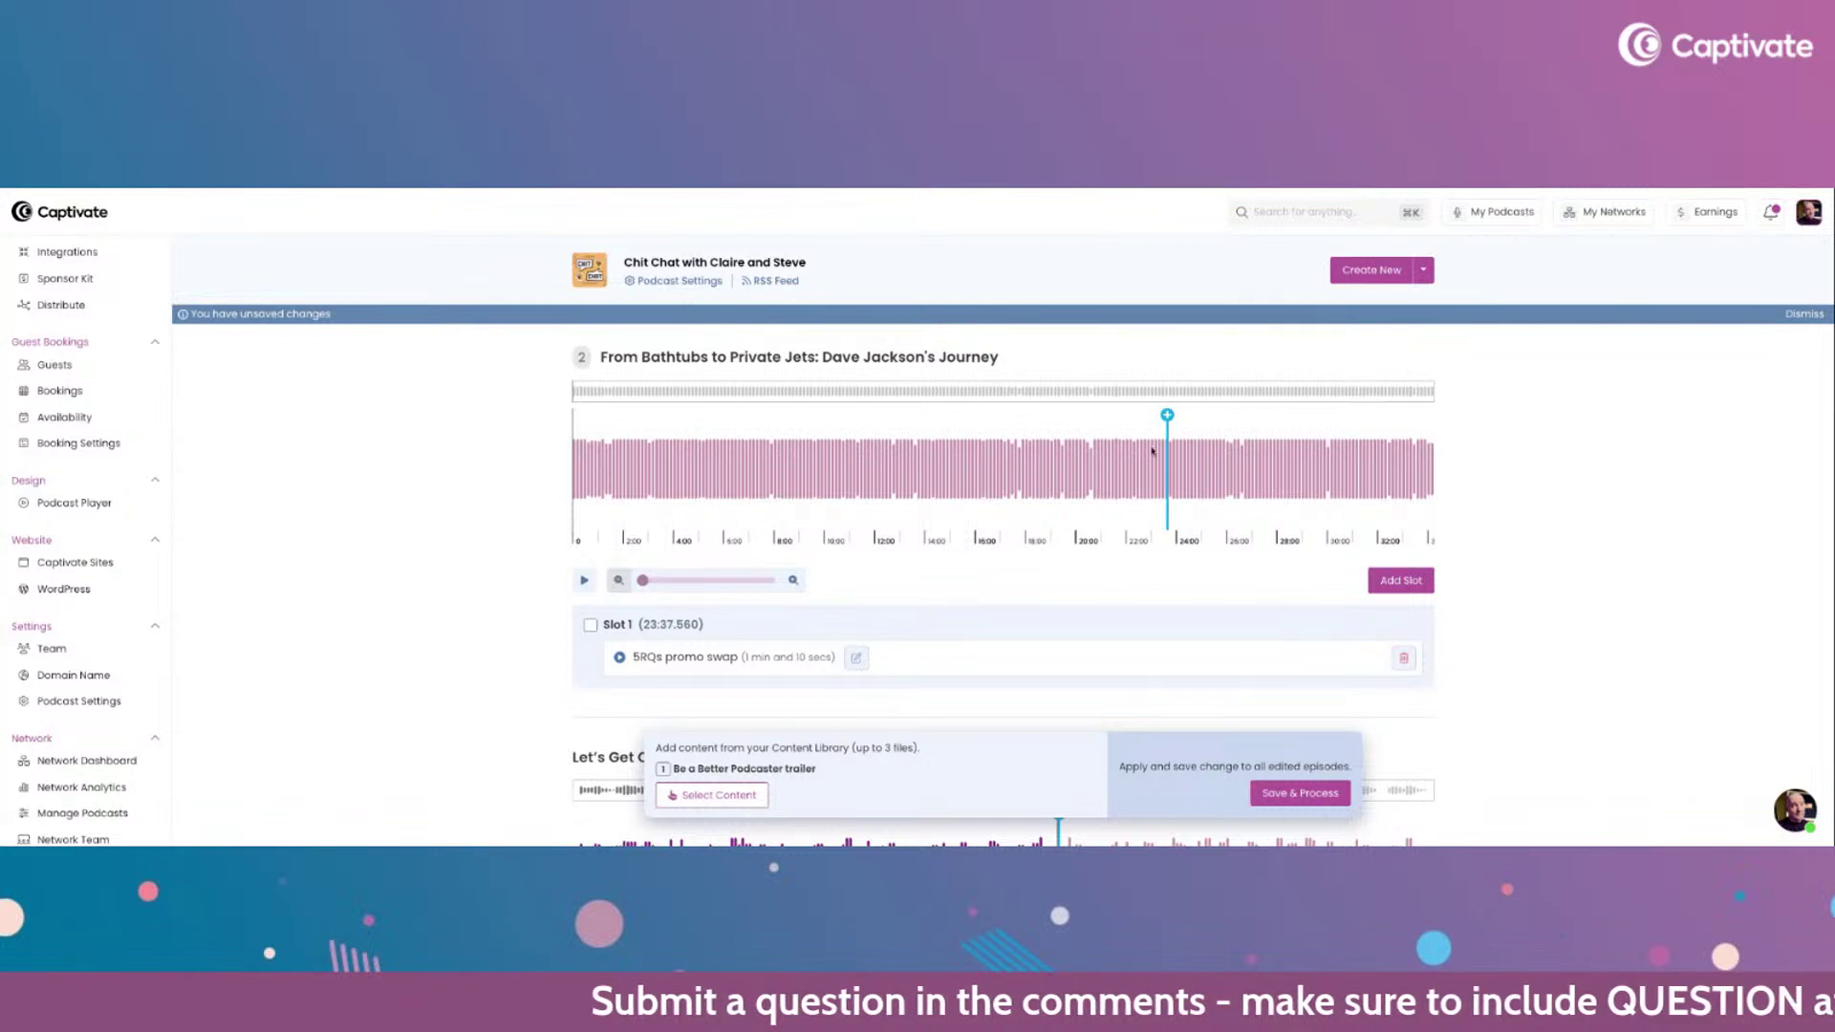
{"action": "scroll", "coordinate": [1152, 451], "scroll_direction": "up", "scroll_amount": 1}
{"action": "left_click", "coordinate": [591, 658]}
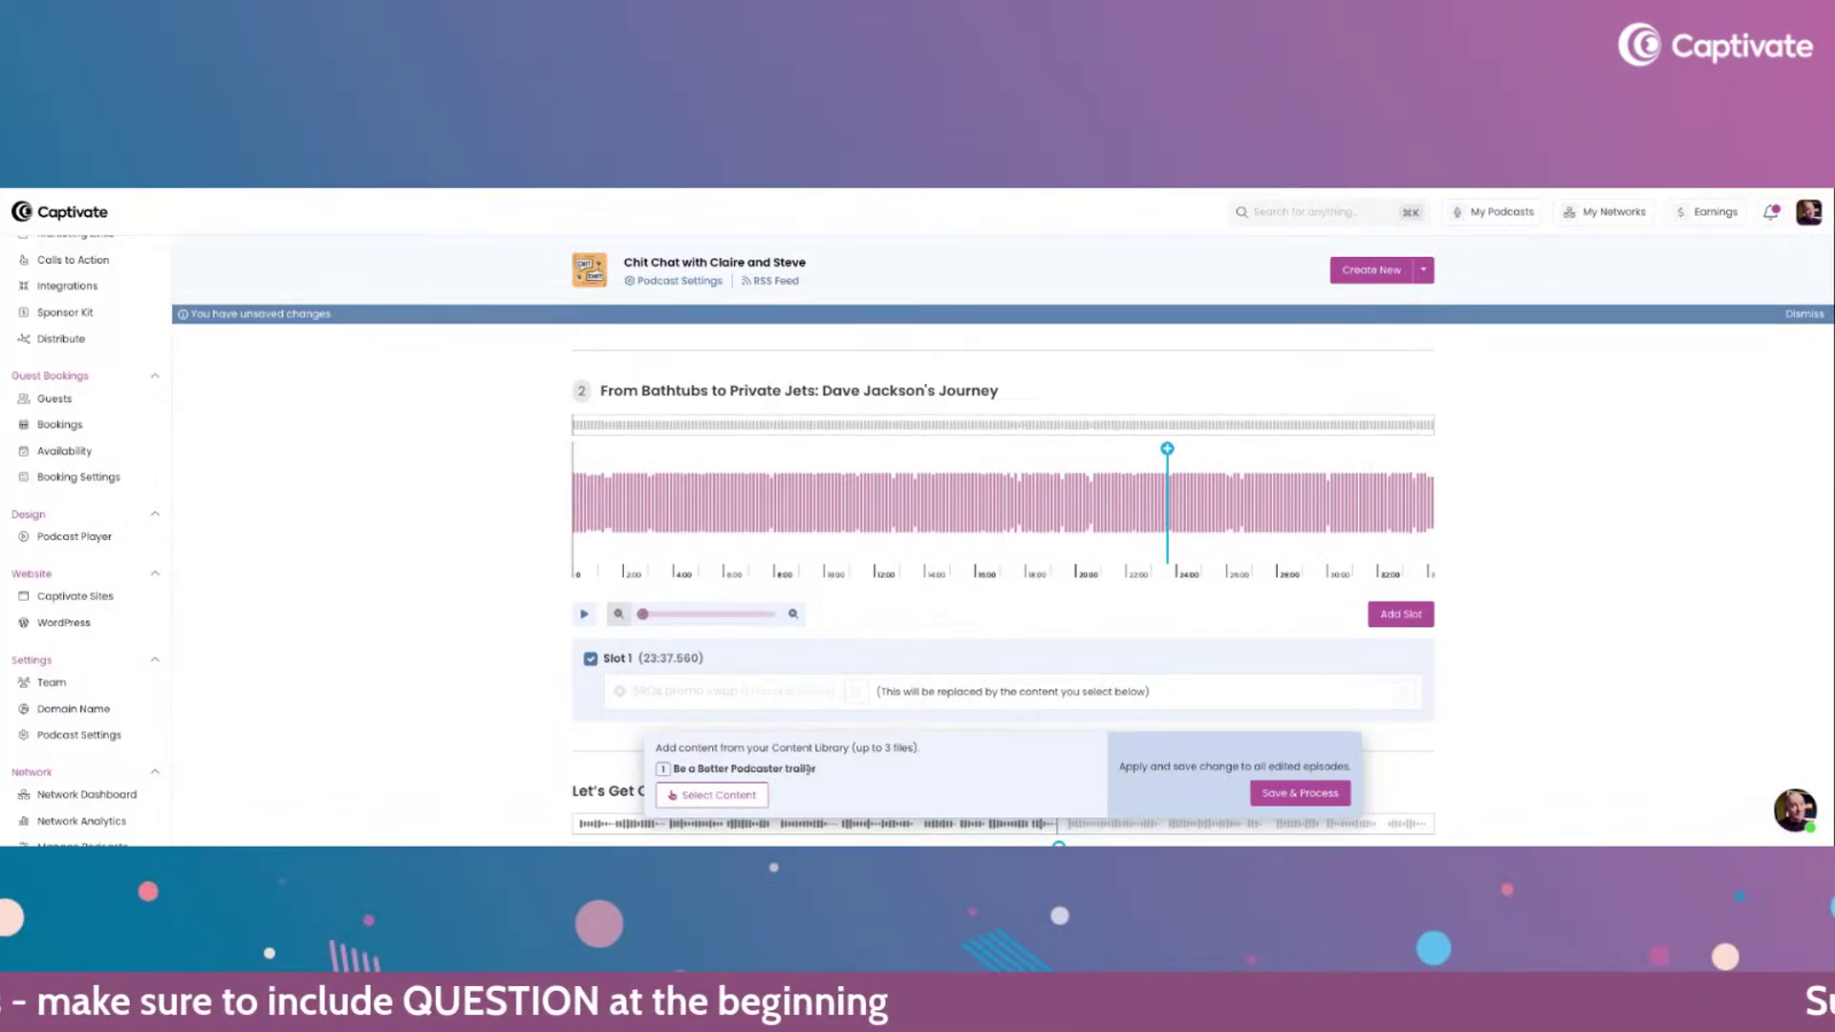
{"action": "left_click", "coordinate": [1273, 800]}
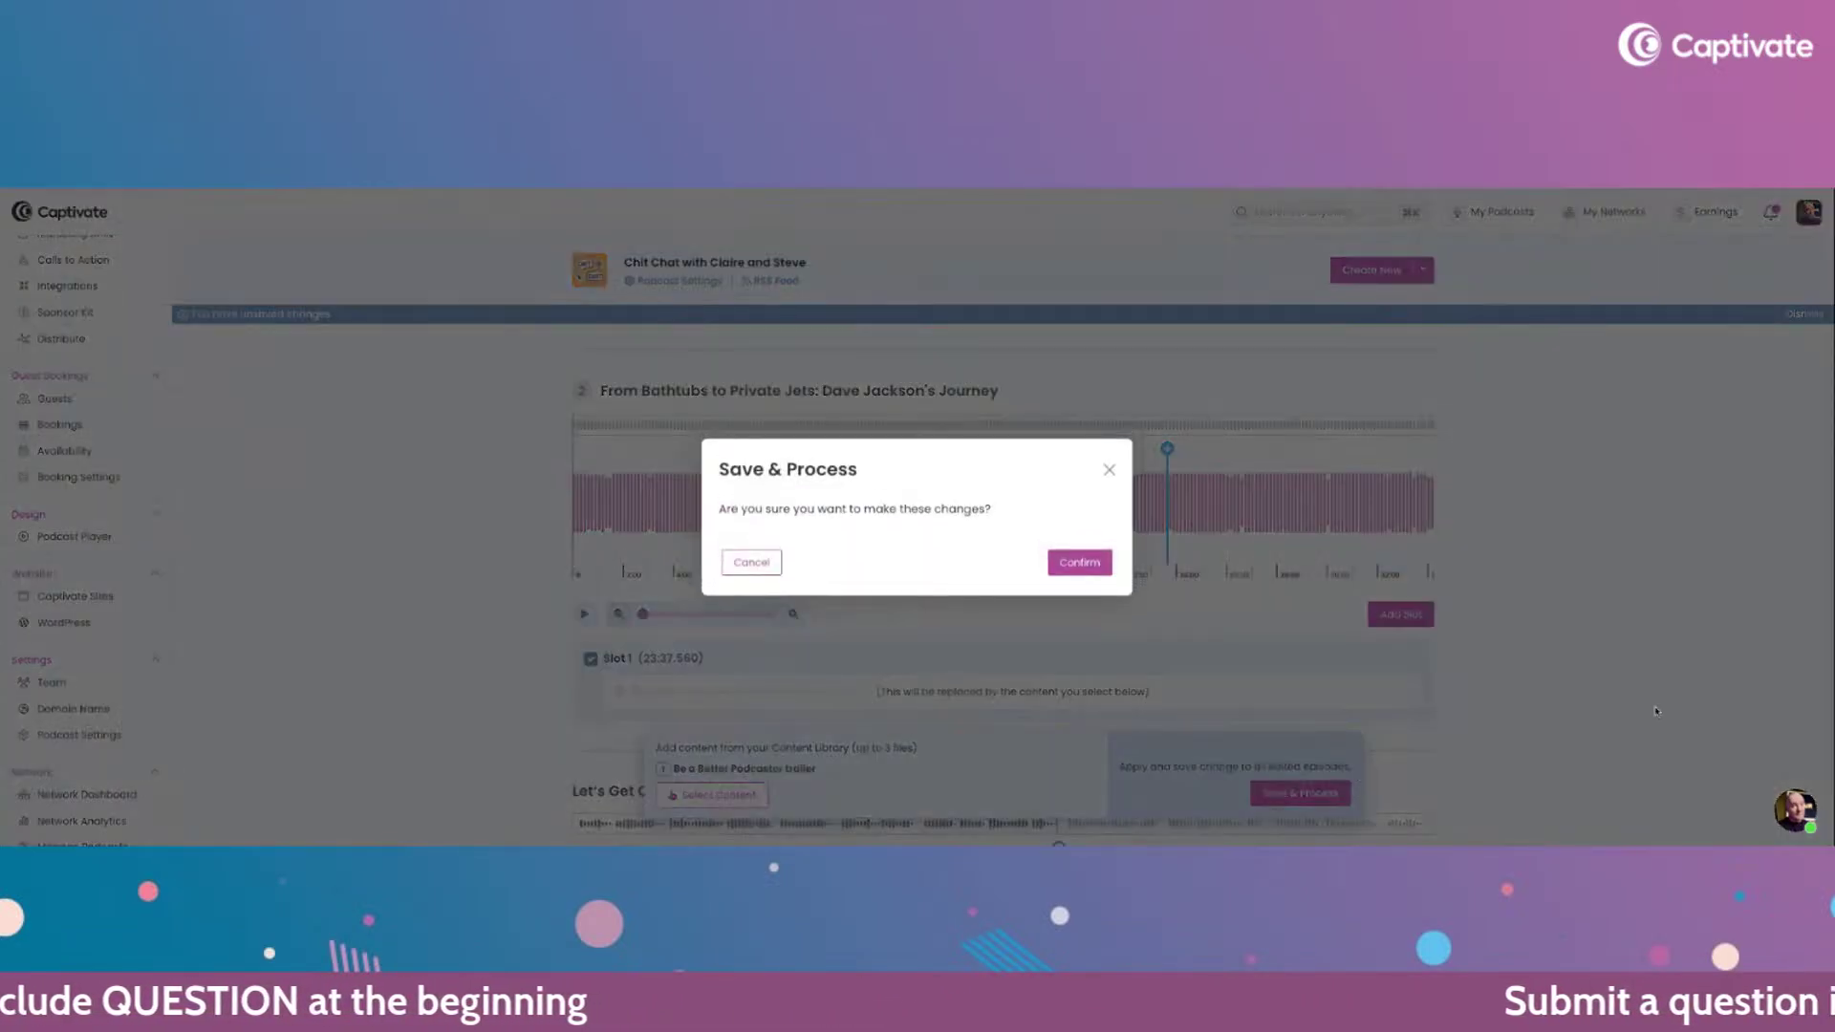
{"action": "left_click", "coordinate": [1059, 562]}
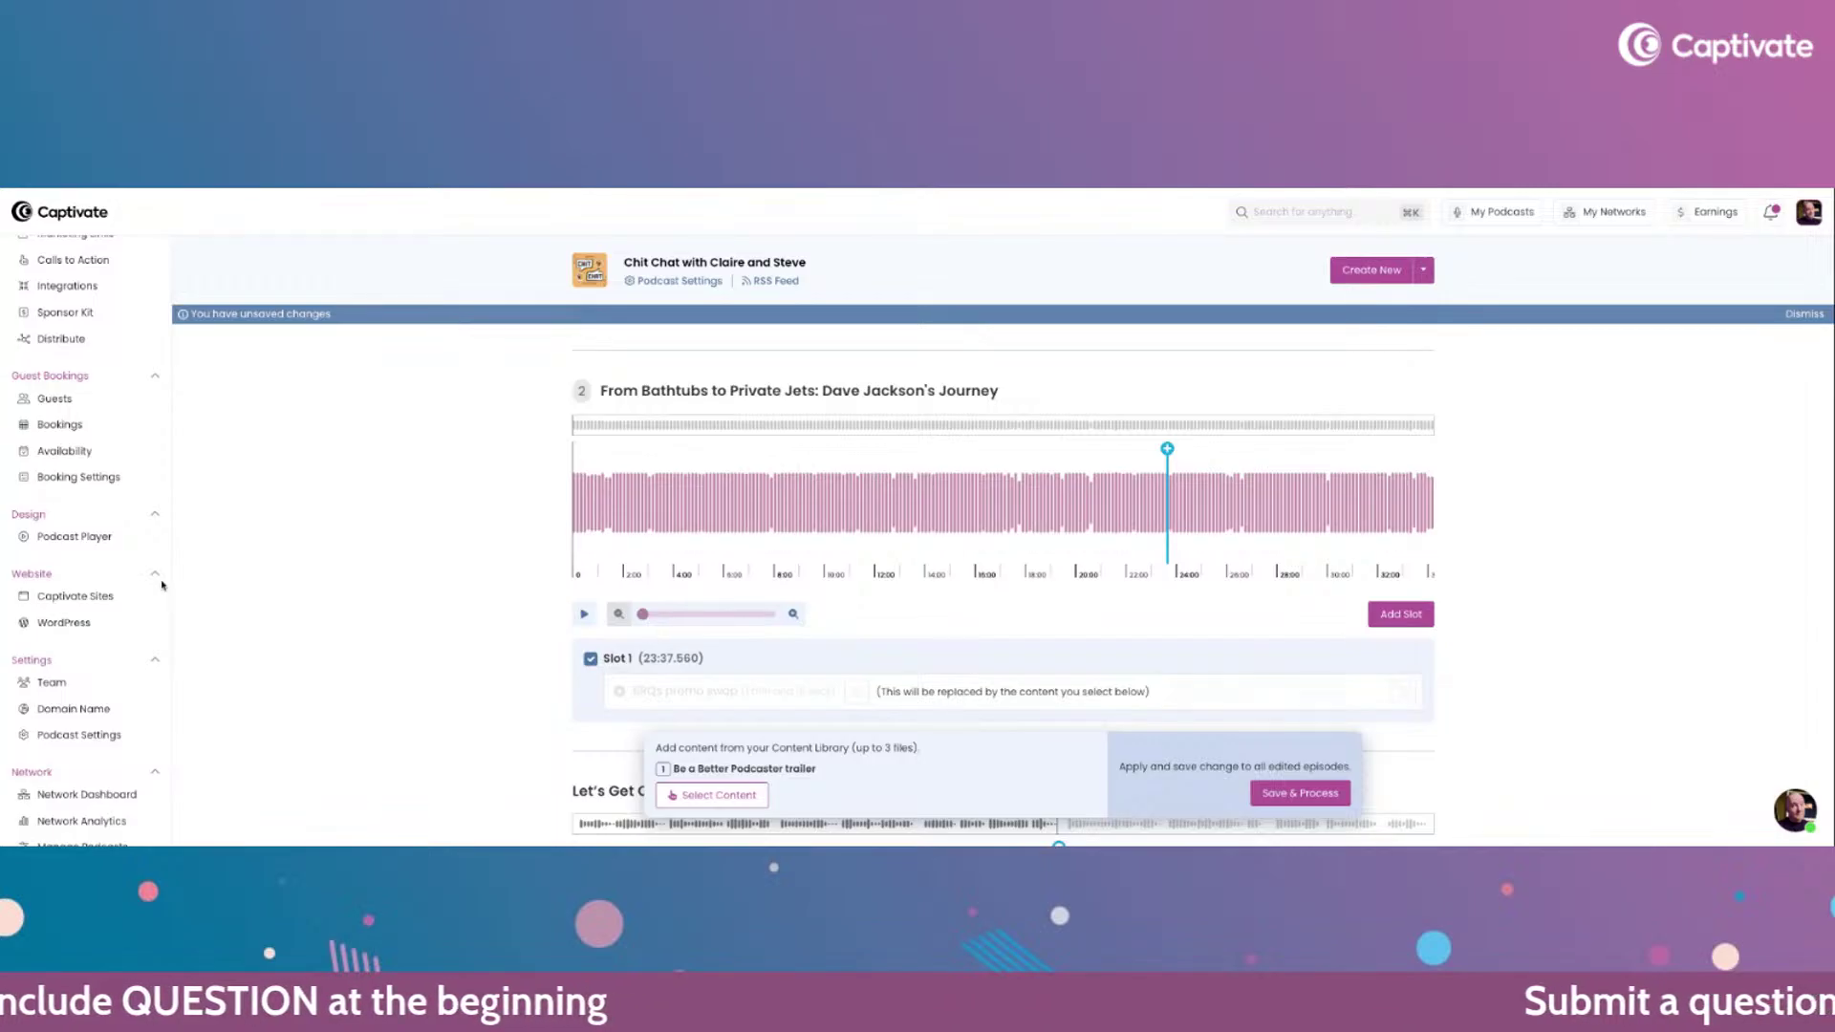
- Reload the Bulk Ad Editor, discarding the unsaved mid-roll changes, and open the replacement of tagged ads
{"action": "scroll", "coordinate": [162, 585], "scroll_direction": "down", "scroll_amount": 2}
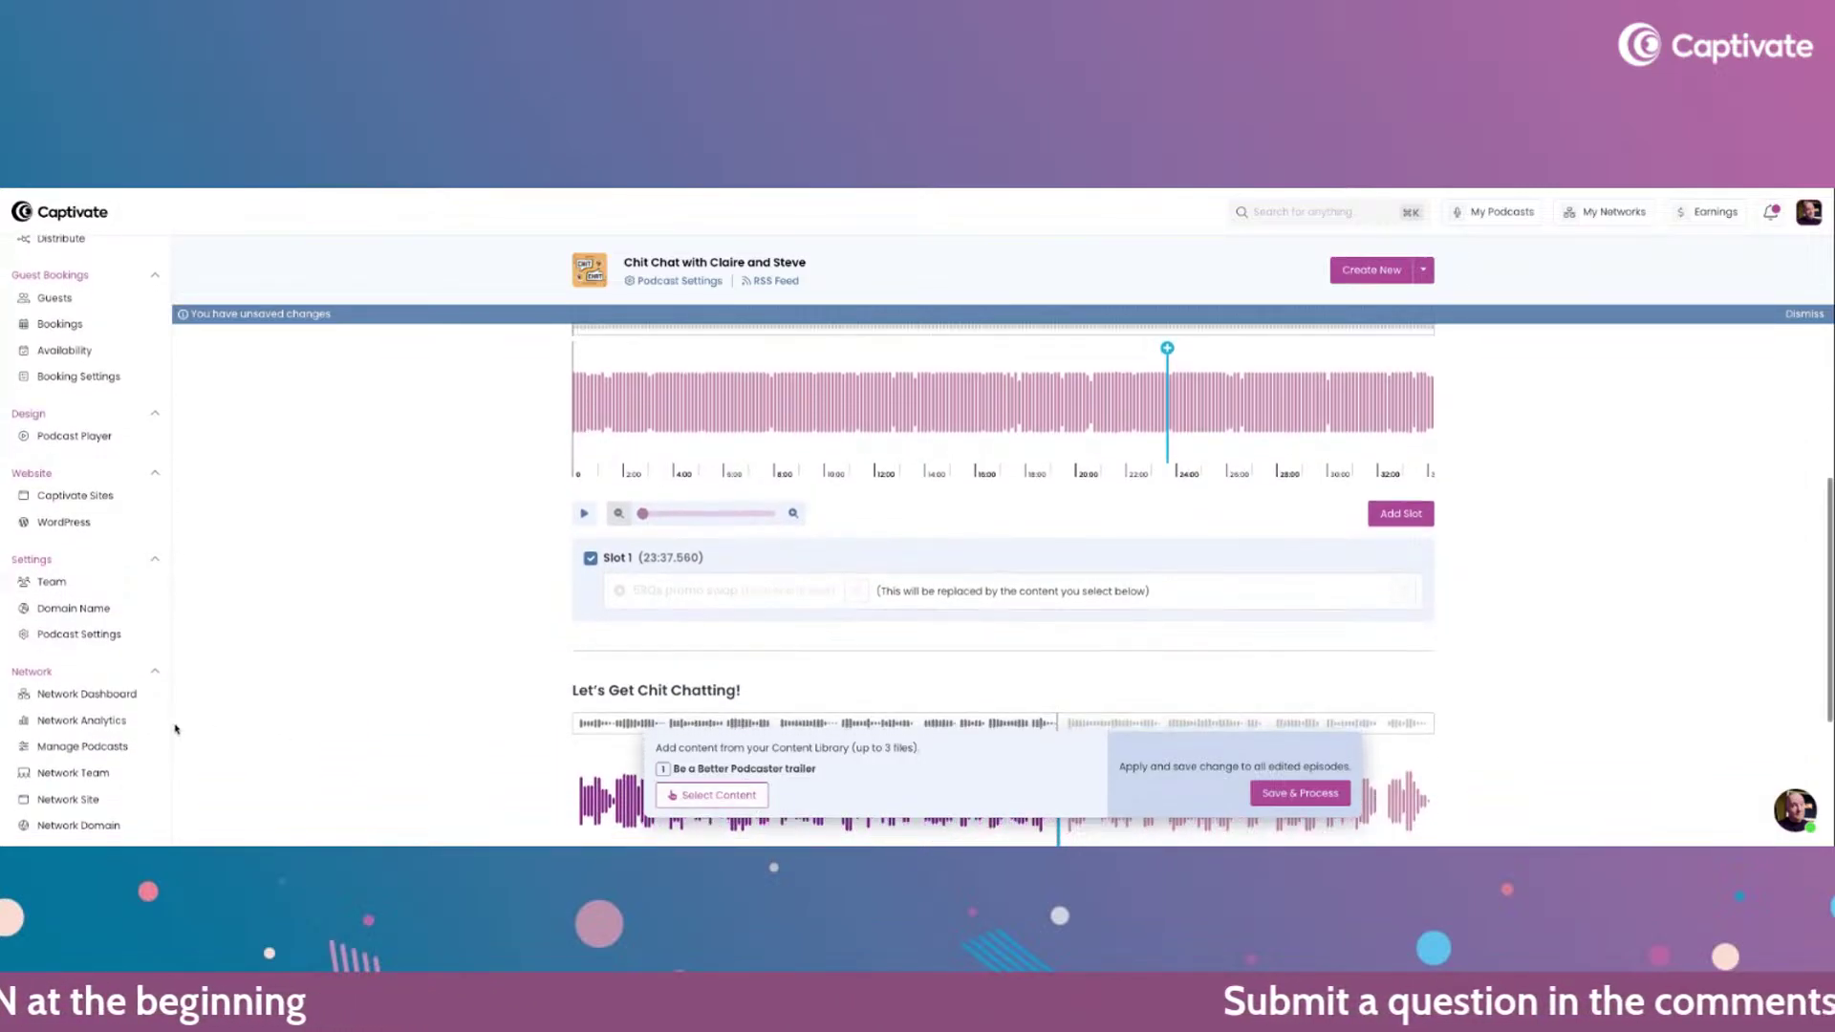
{"action": "scroll", "coordinate": [69, 451], "scroll_direction": "up", "scroll_amount": 5}
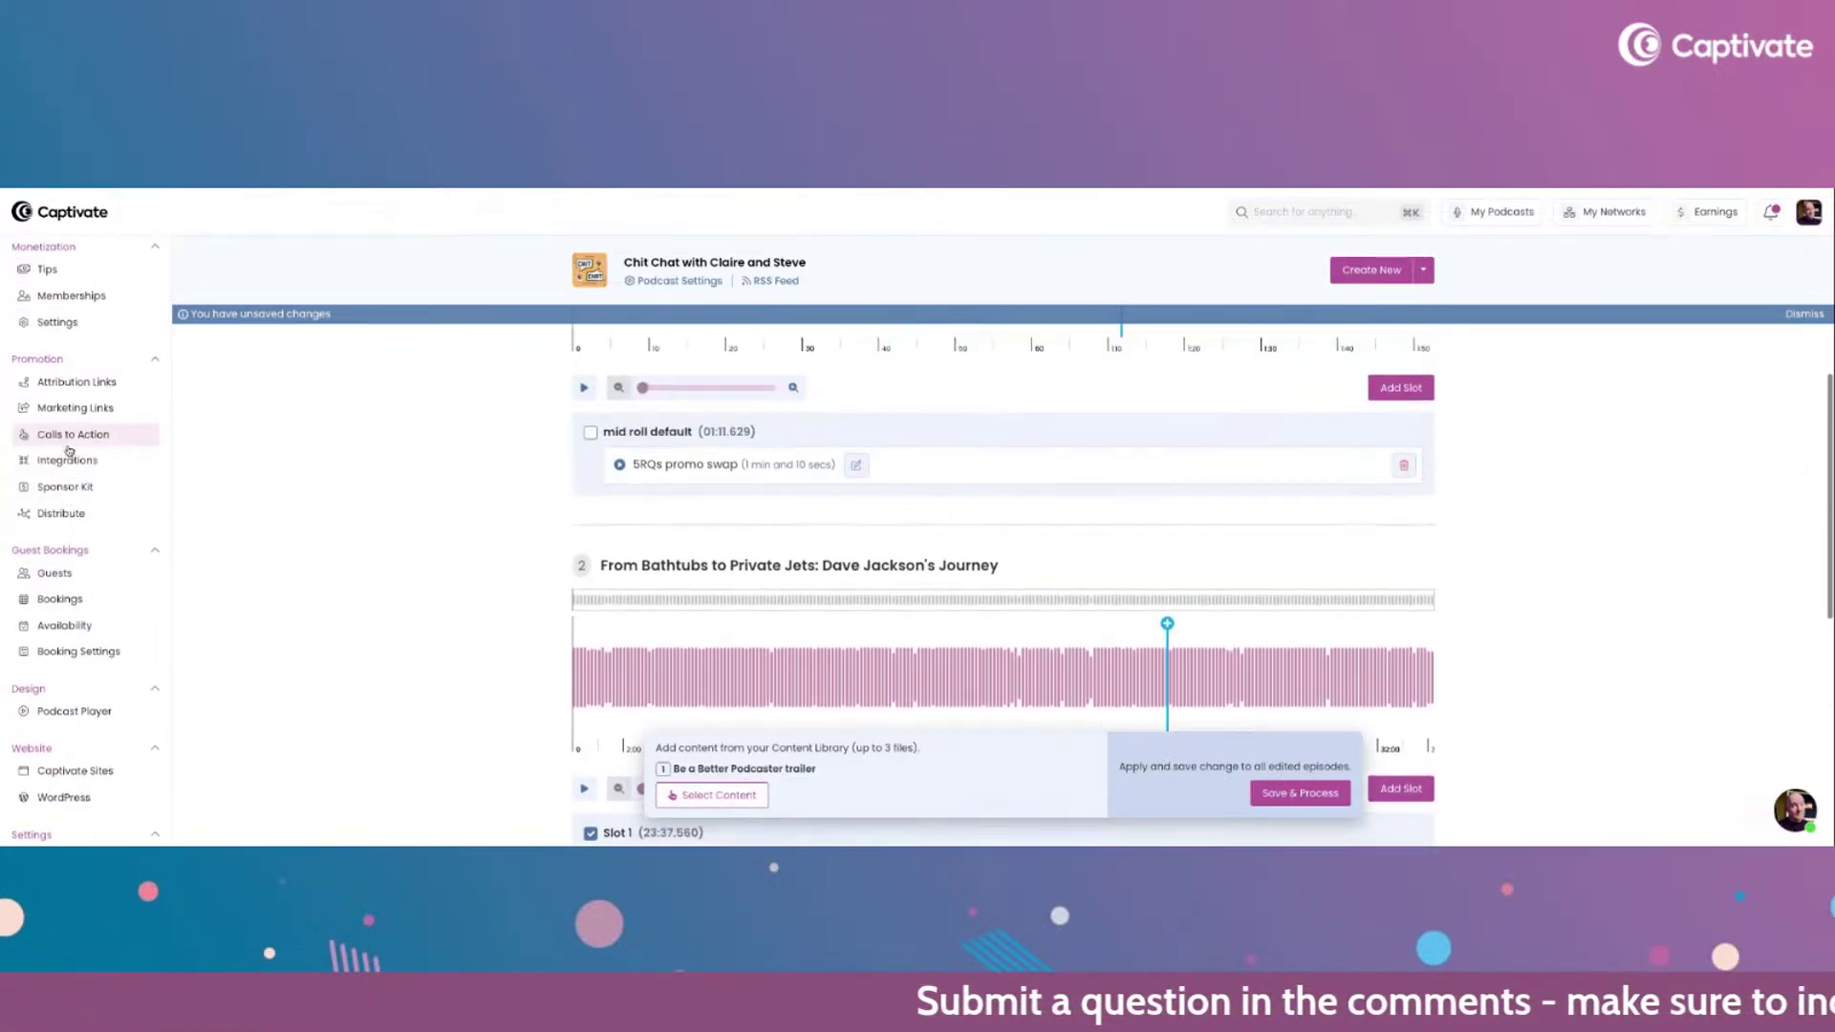
{"action": "scroll", "coordinate": [69, 451], "scroll_direction": "down", "scroll_amount": 2}
{"action": "scroll", "coordinate": [75, 454], "scroll_direction": "up", "scroll_amount": 8}
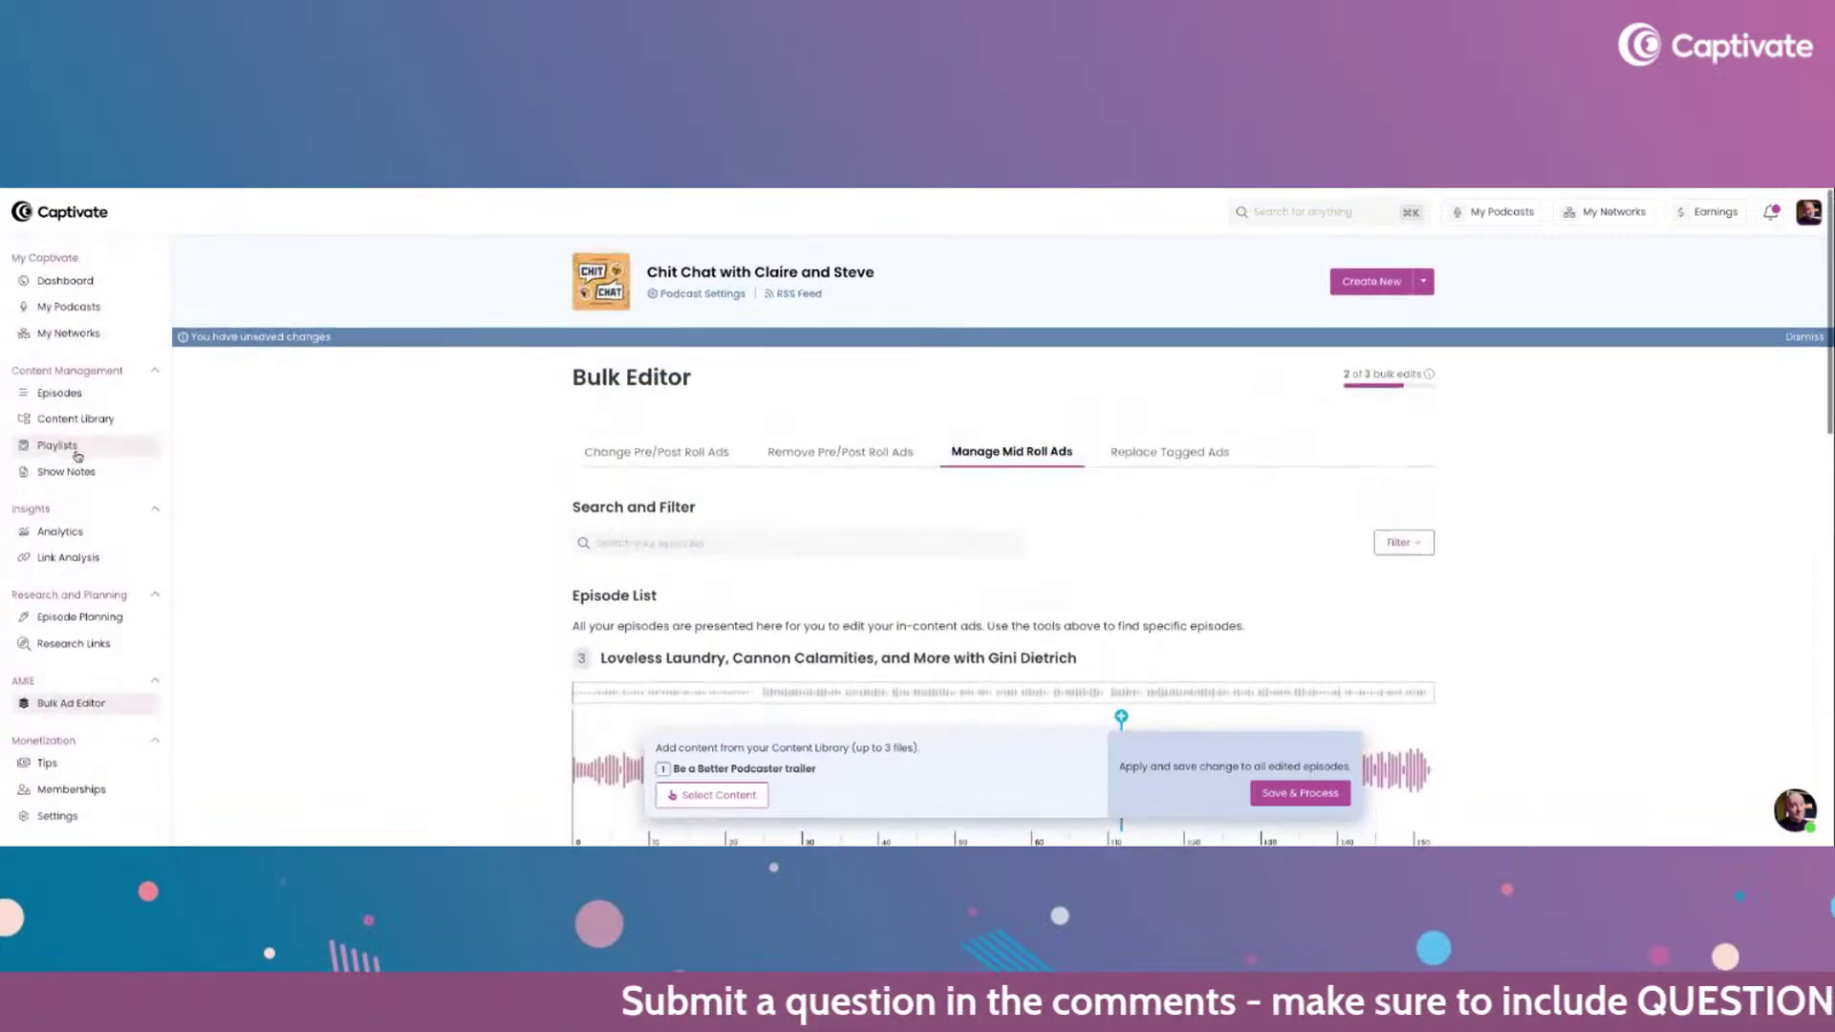
{"action": "left_click", "coordinate": [98, 704]}
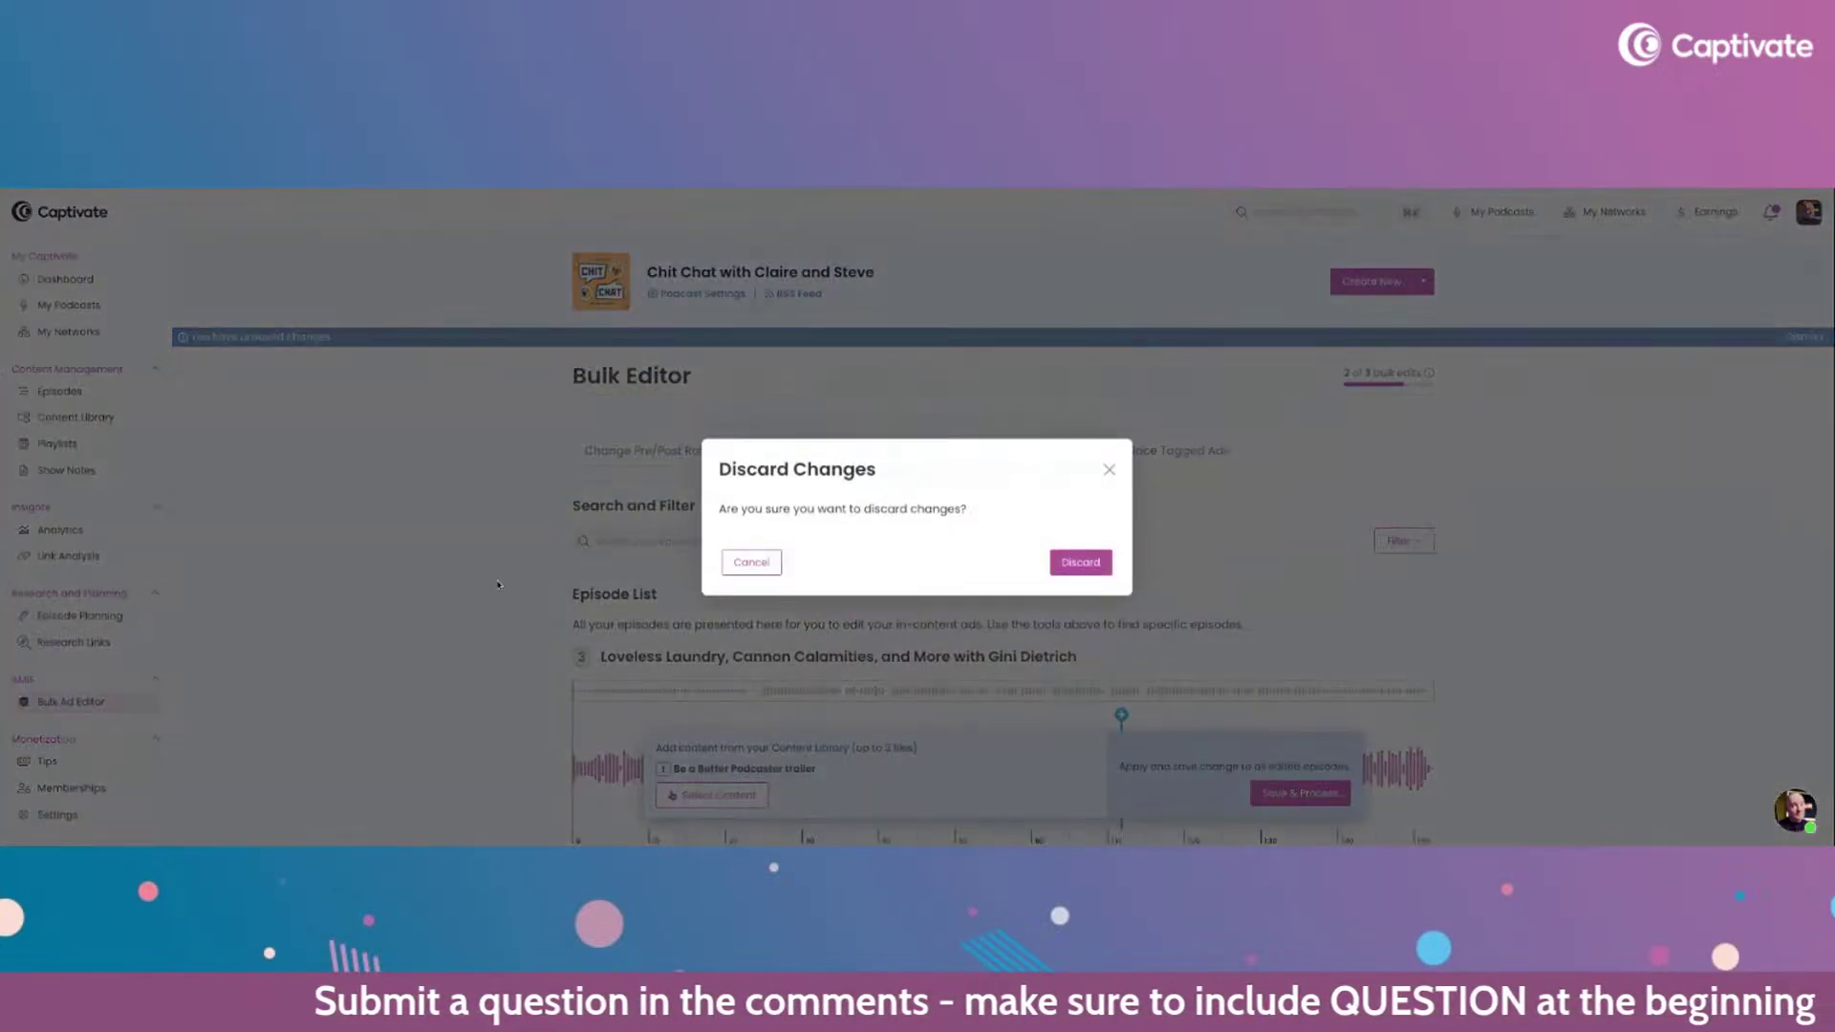
{"action": "left_click", "coordinate": [1079, 563]}
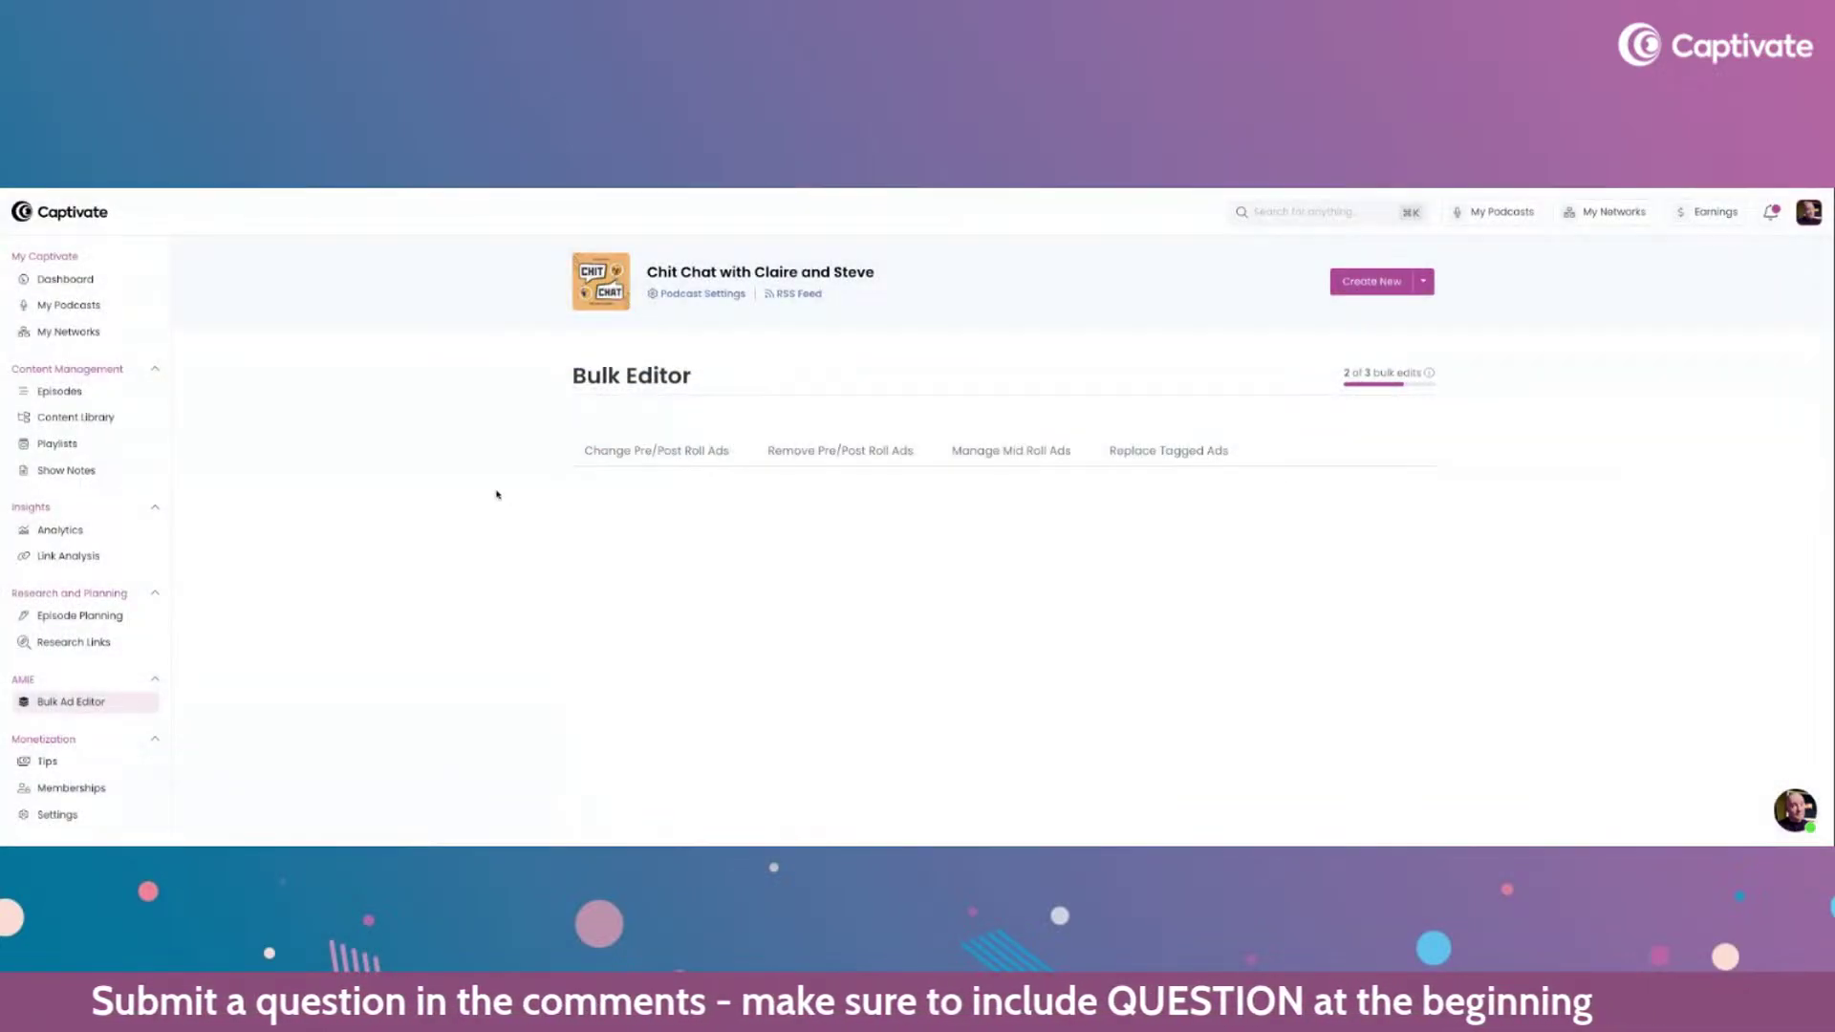
{"action": "left_click", "coordinate": [1157, 451]}
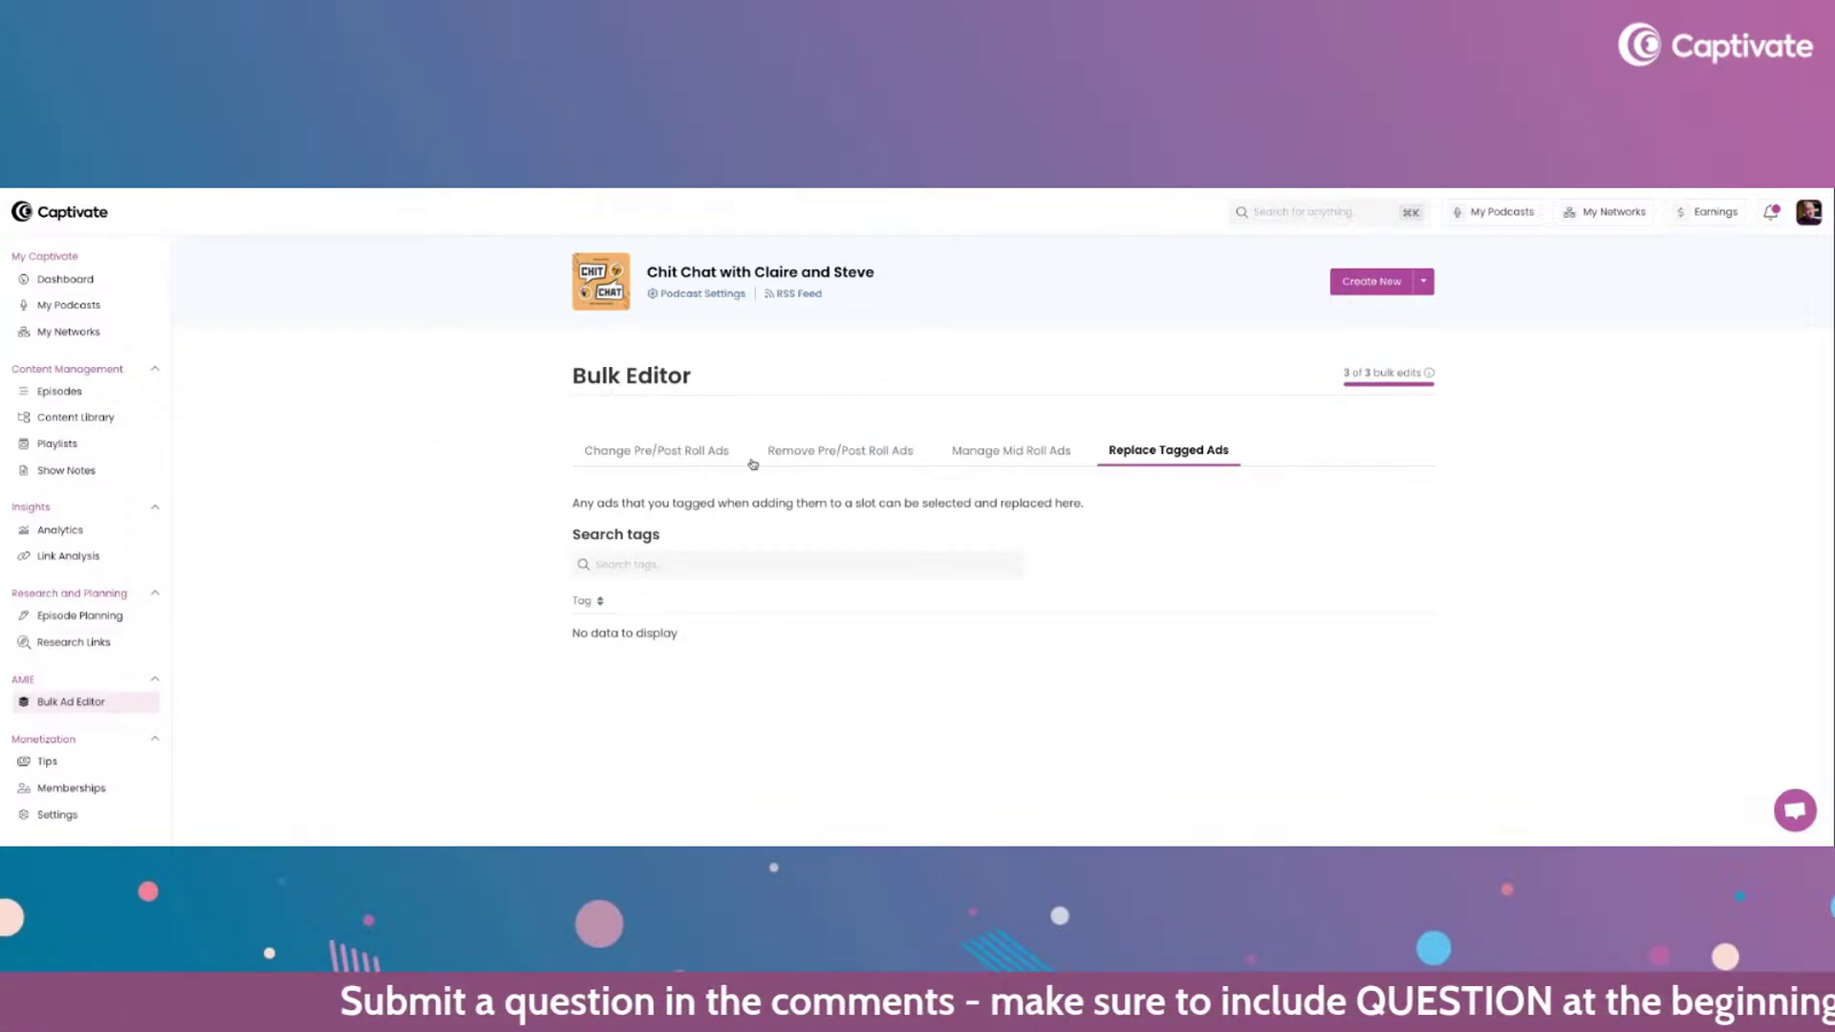
- Compare the pre- and post-roll change options with the tagged-ad replacement options in the Bulk Editor
{"action": "left_click", "coordinate": [682, 462]}
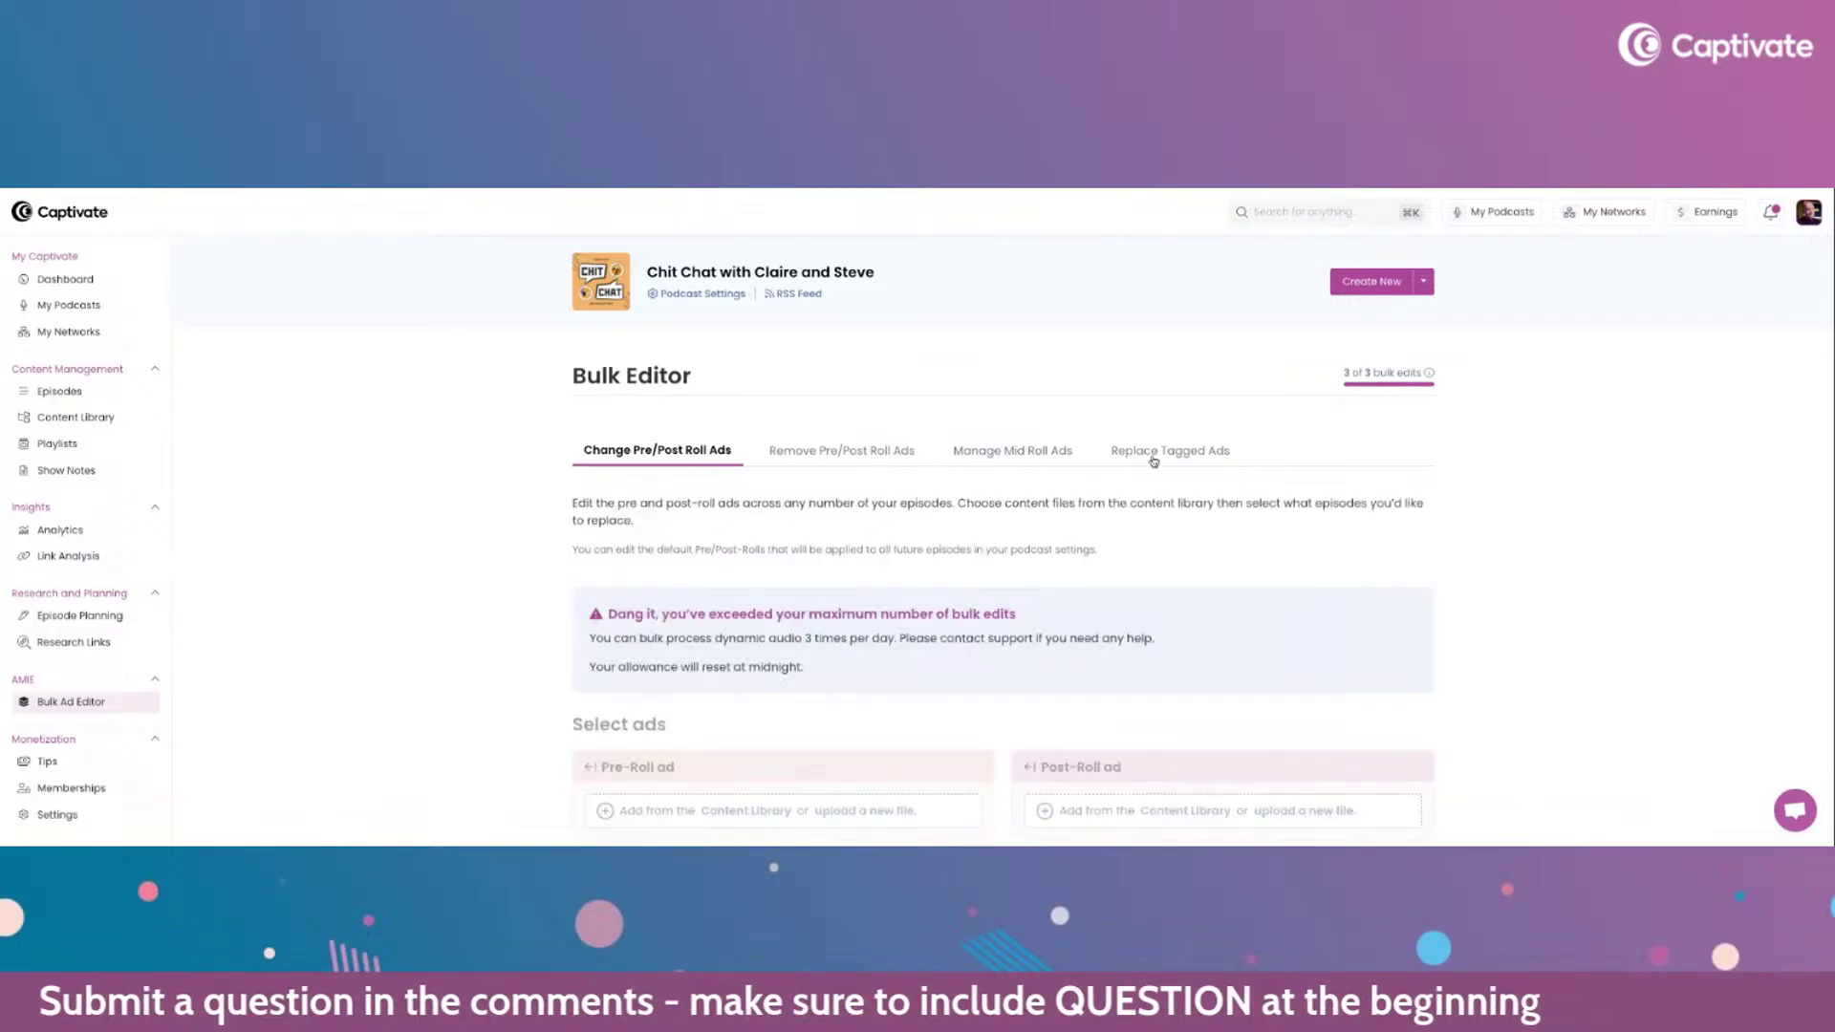
{"action": "left_click", "coordinate": [1154, 462]}
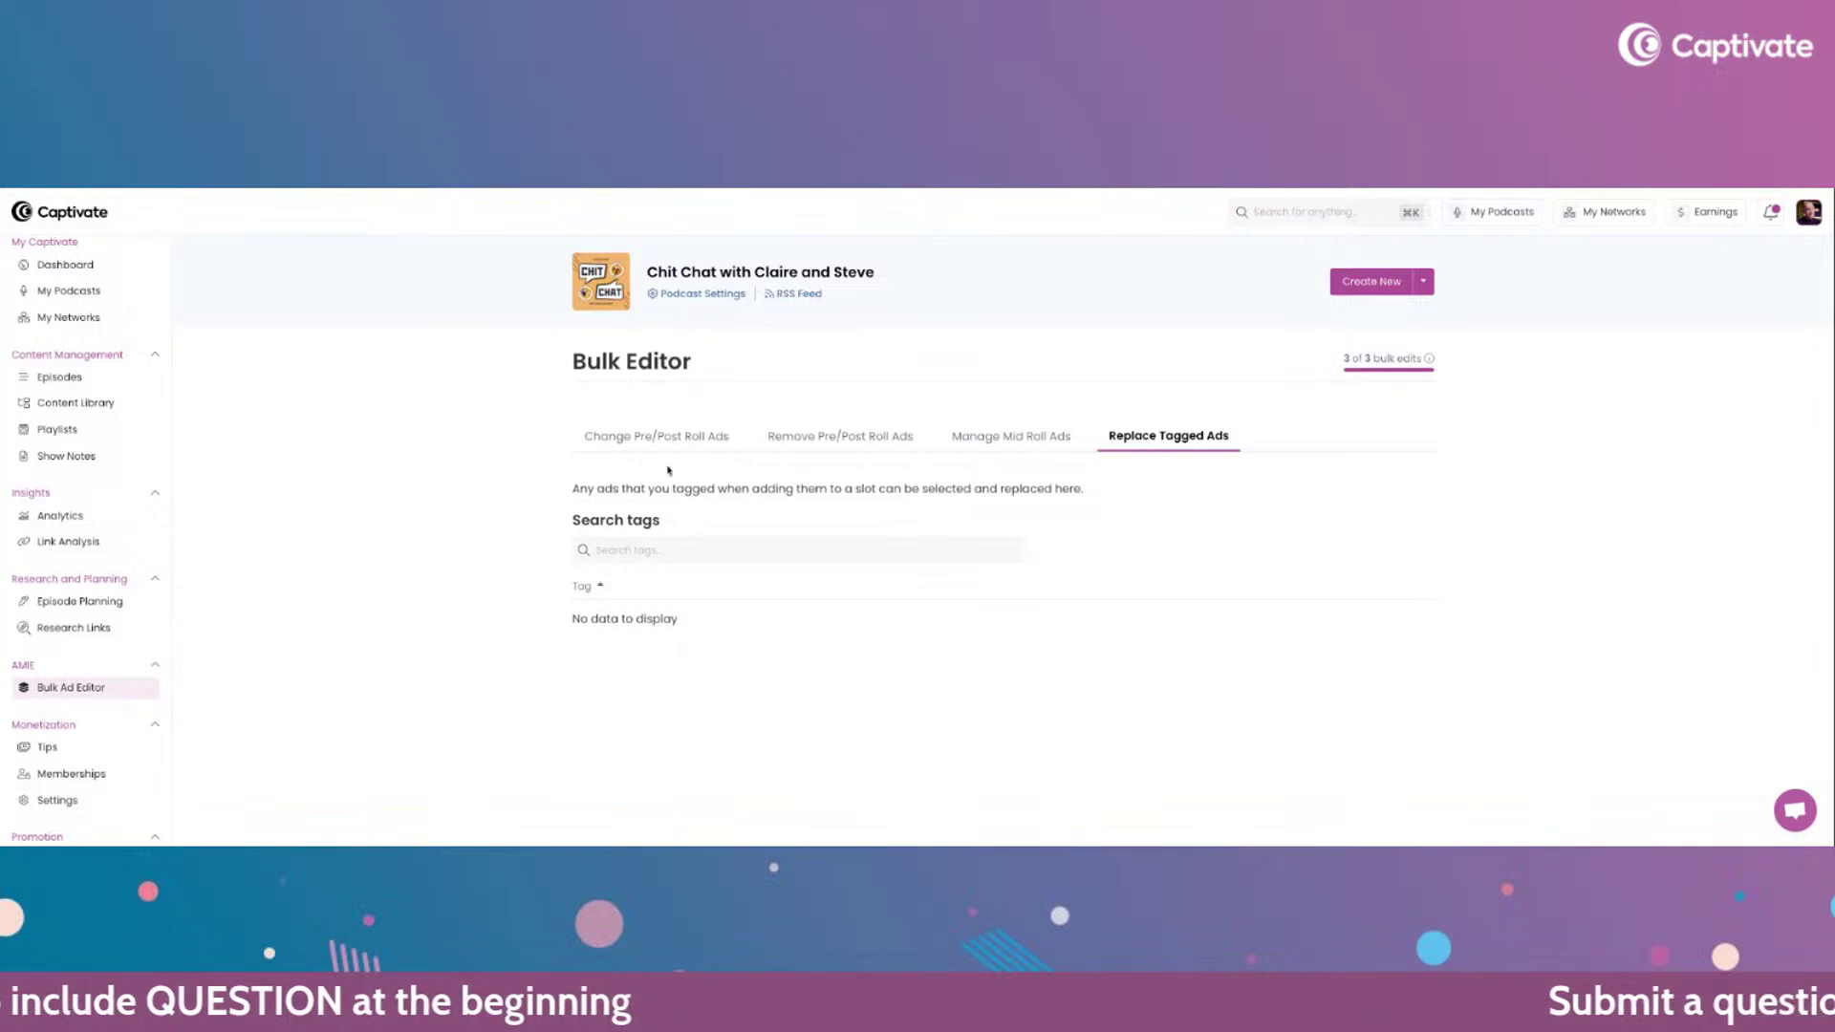
{"action": "scroll", "coordinate": [650, 468], "scroll_direction": "up", "scroll_amount": 1}
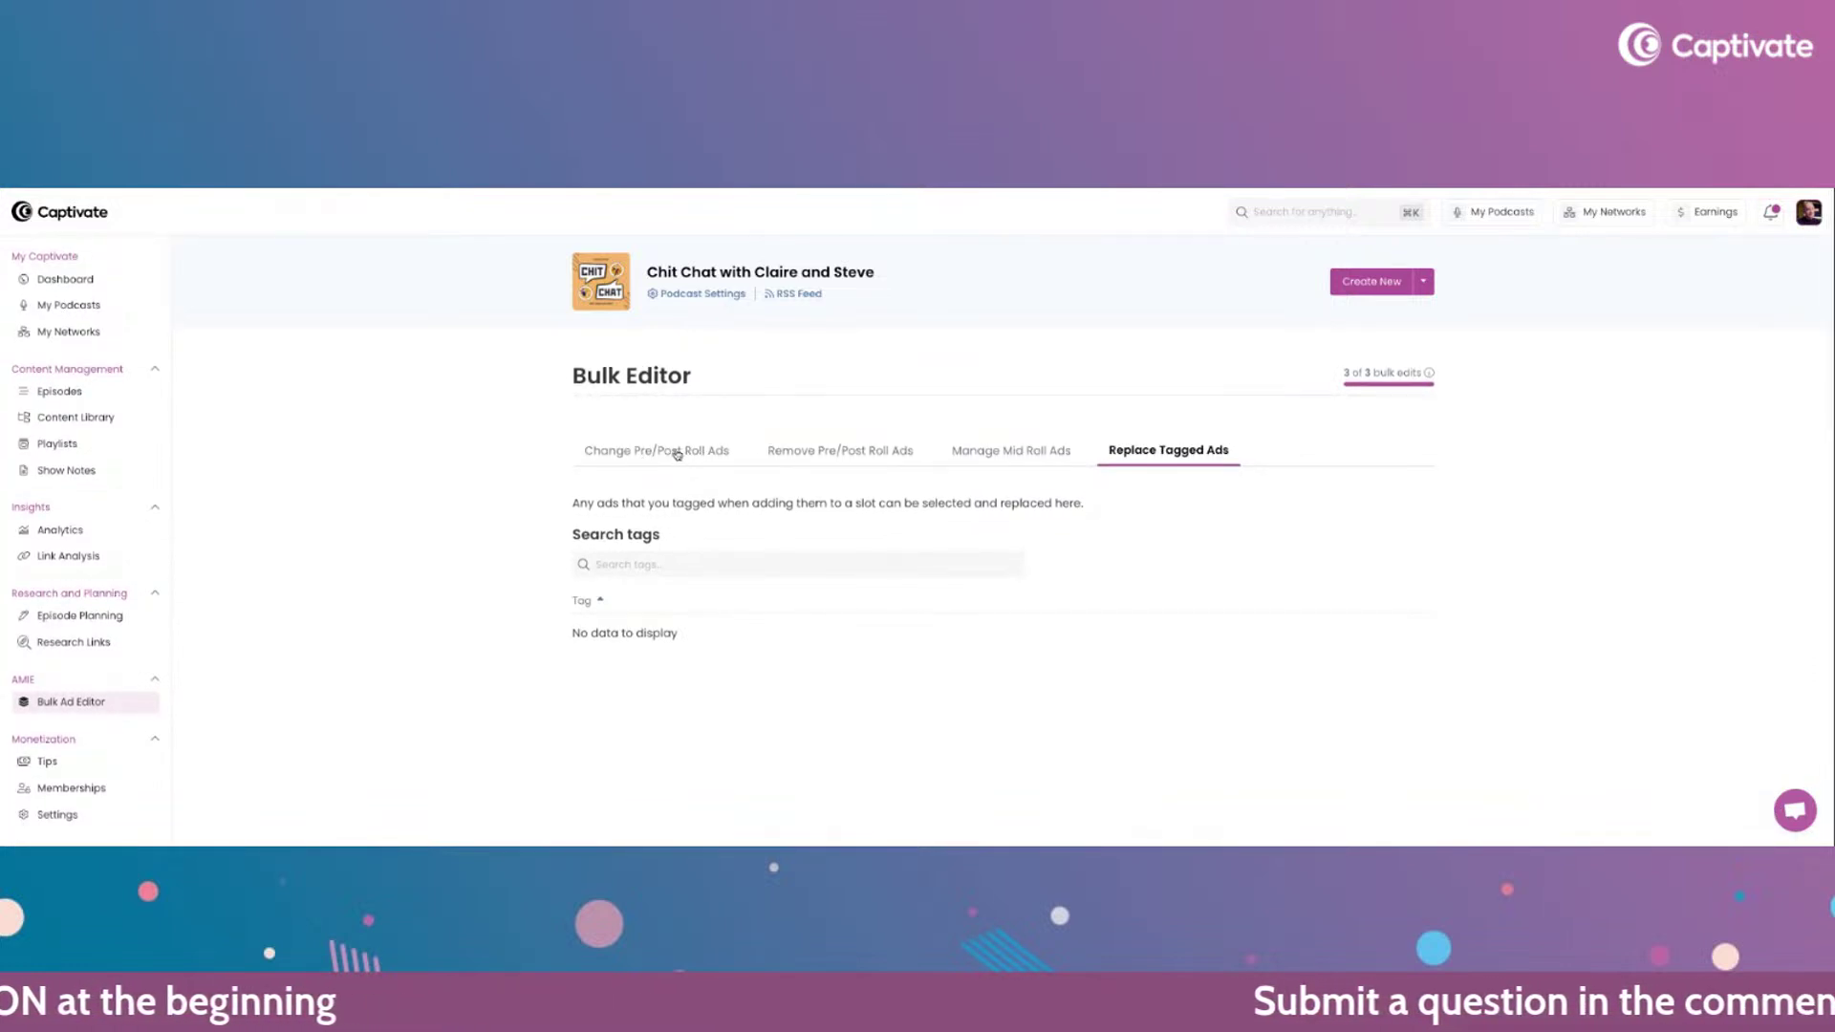
{"action": "left_click", "coordinate": [645, 462]}
{"action": "scroll", "coordinate": [446, 454], "scroll_direction": "up", "scroll_amount": 1}
{"action": "scroll", "coordinate": [446, 454], "scroll_direction": "down", "scroll_amount": 1}
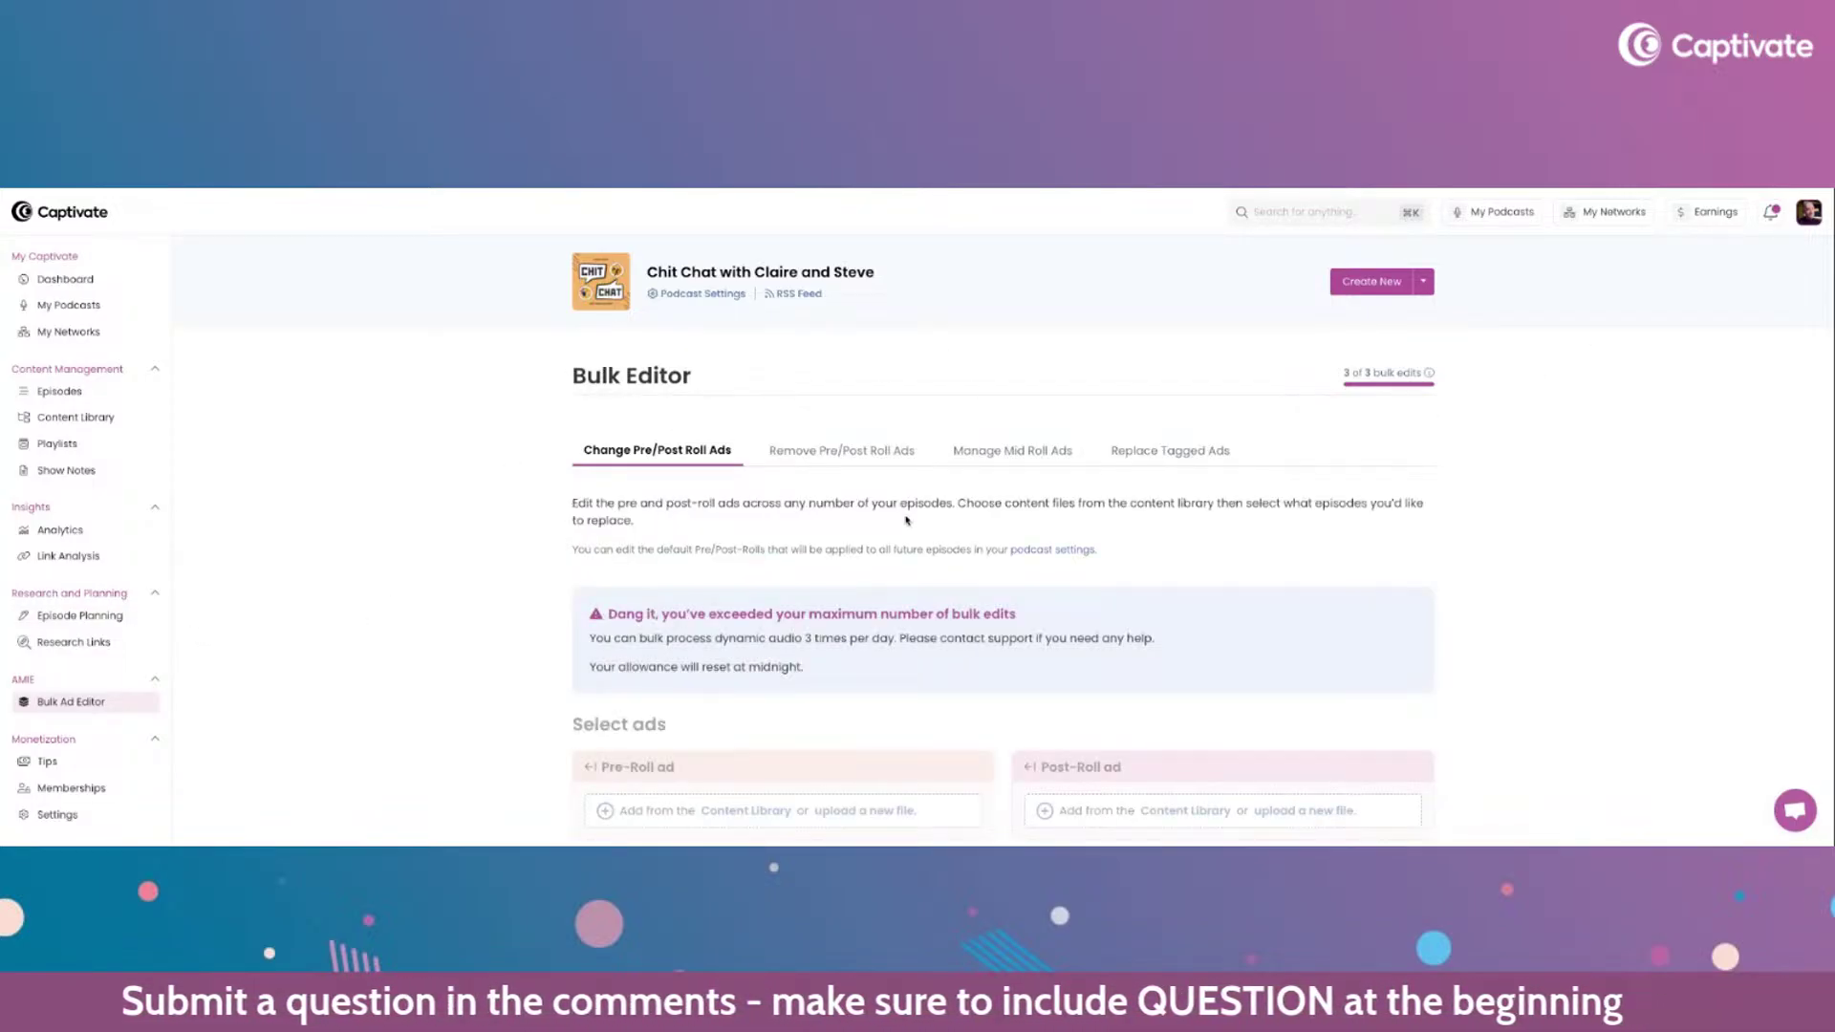
{"action": "left_click", "coordinate": [1166, 456]}
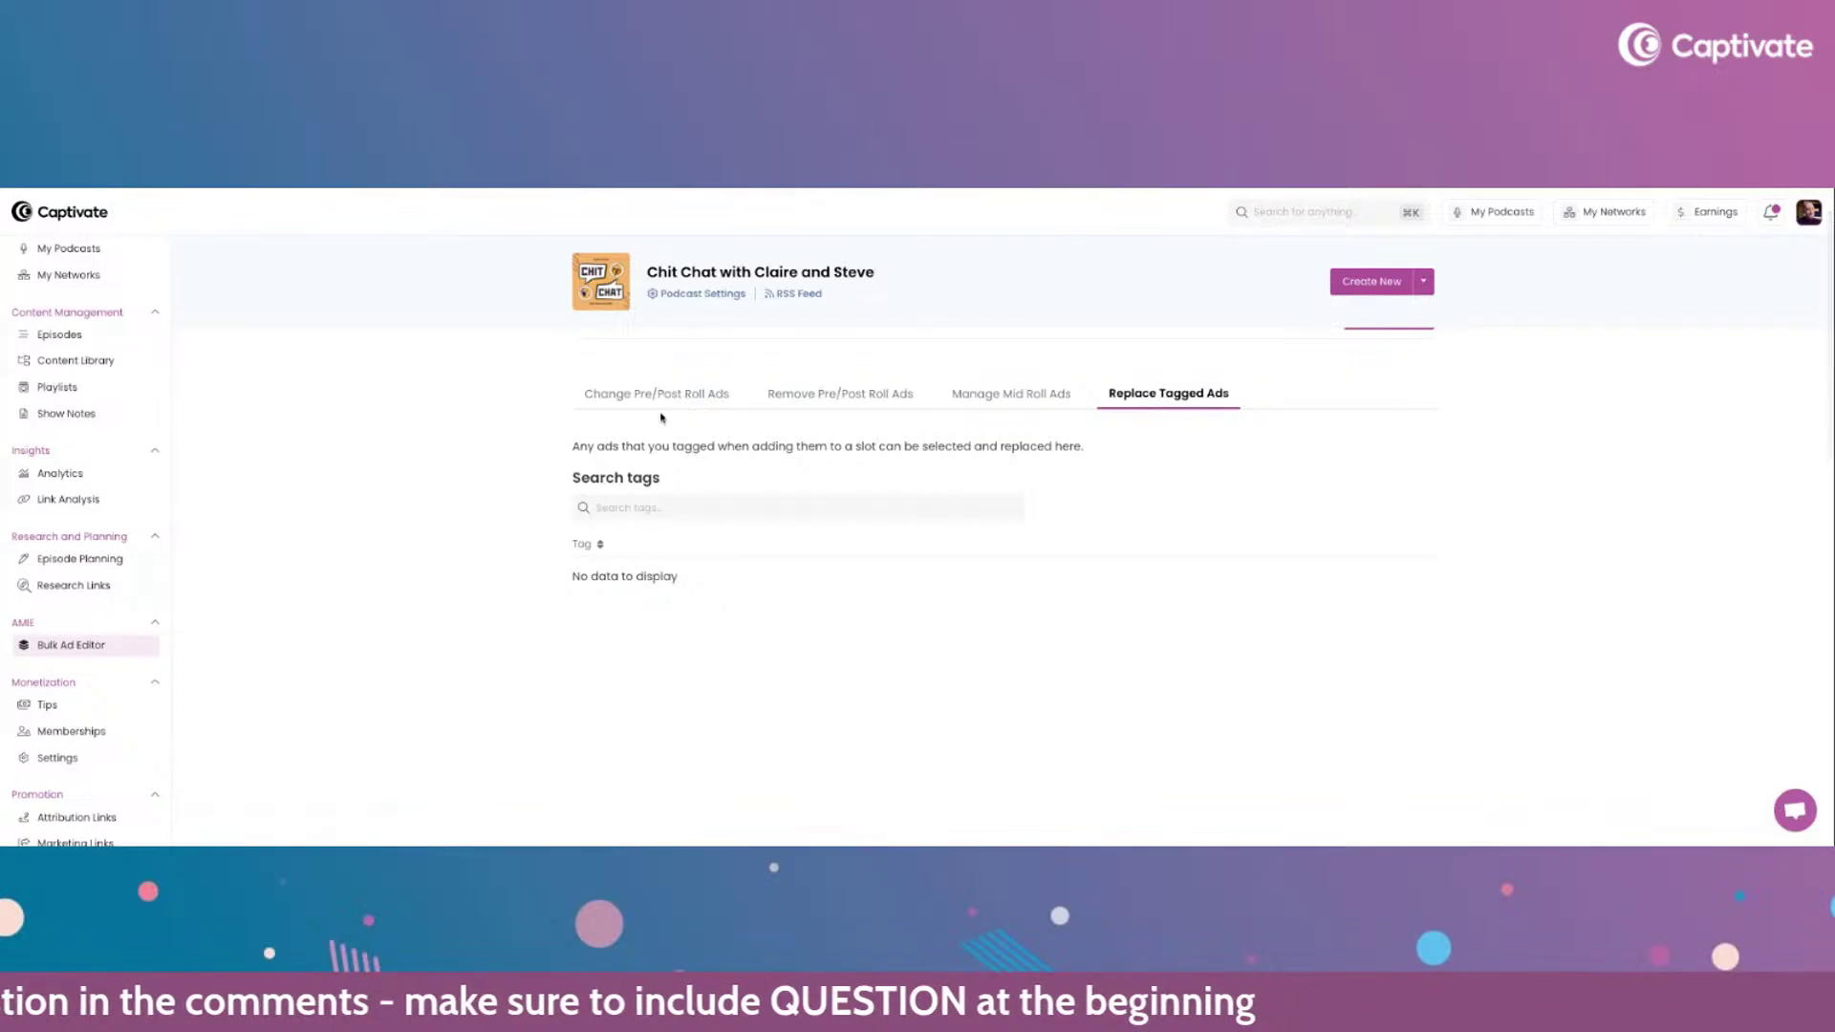
{"action": "scroll", "coordinate": [379, 481], "scroll_direction": "down", "scroll_amount": 3}
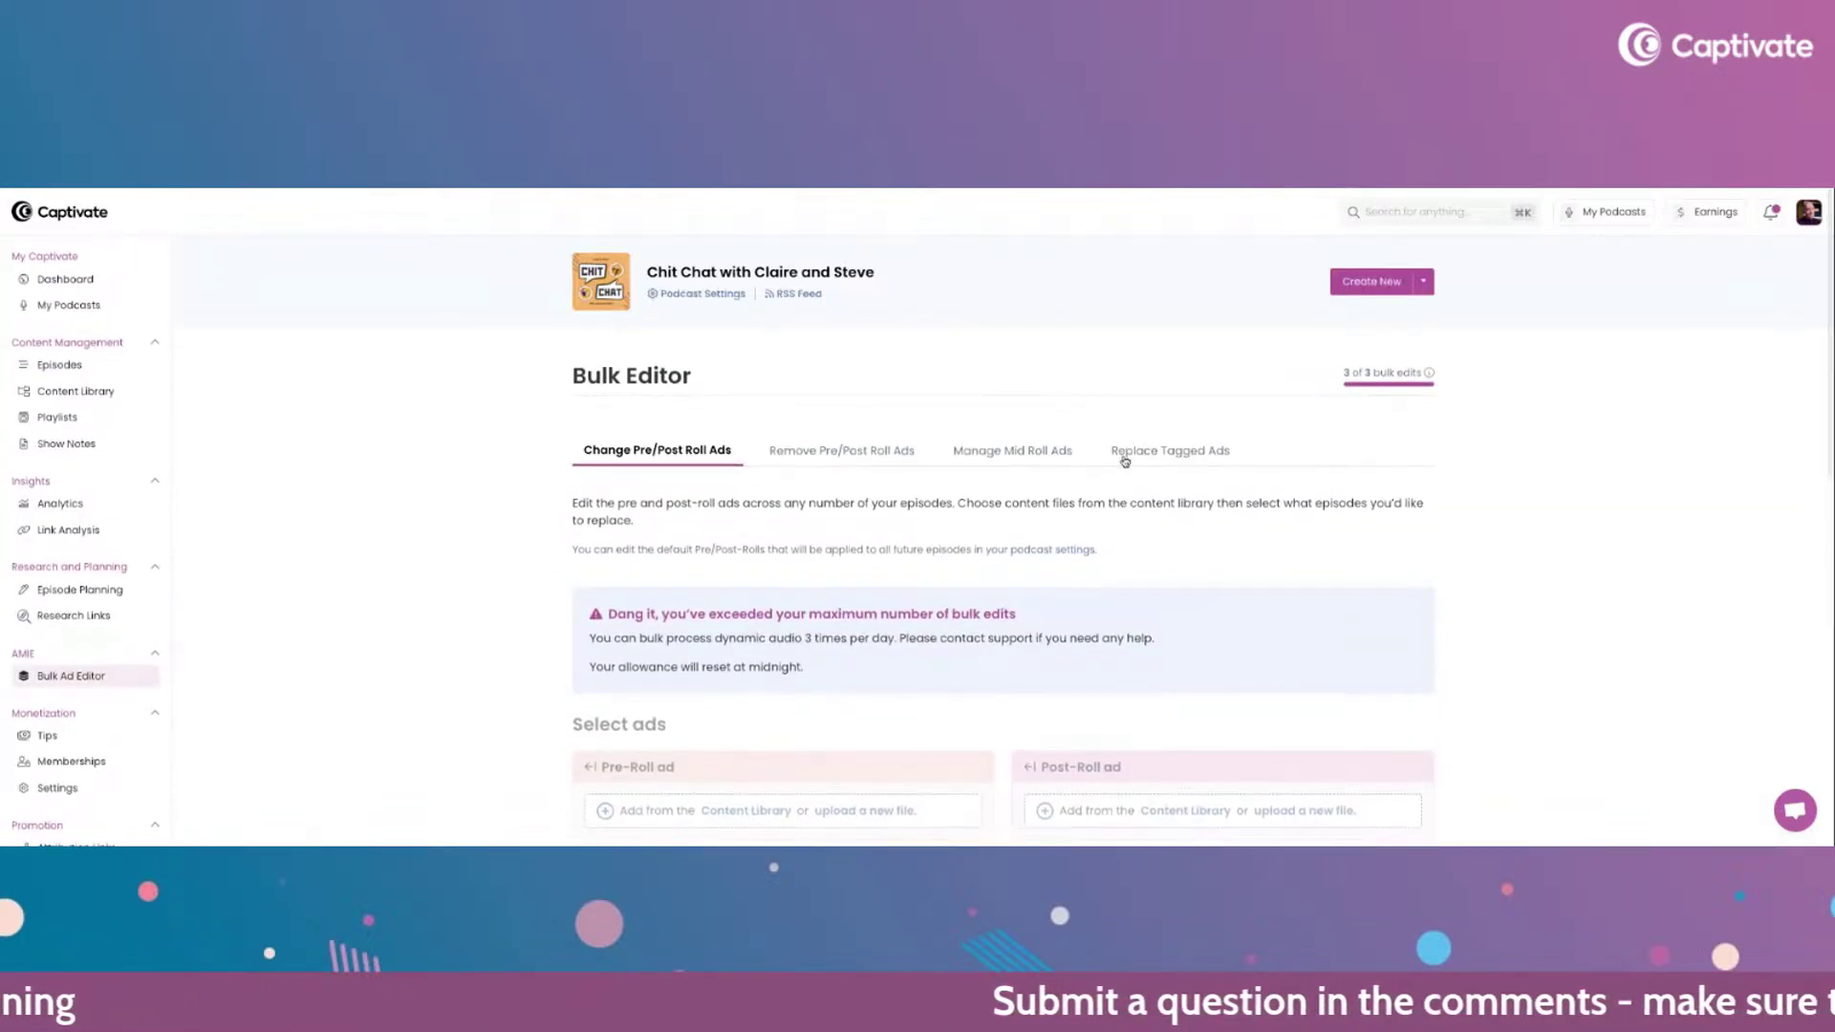
{"action": "left_click", "coordinate": [1171, 451]}
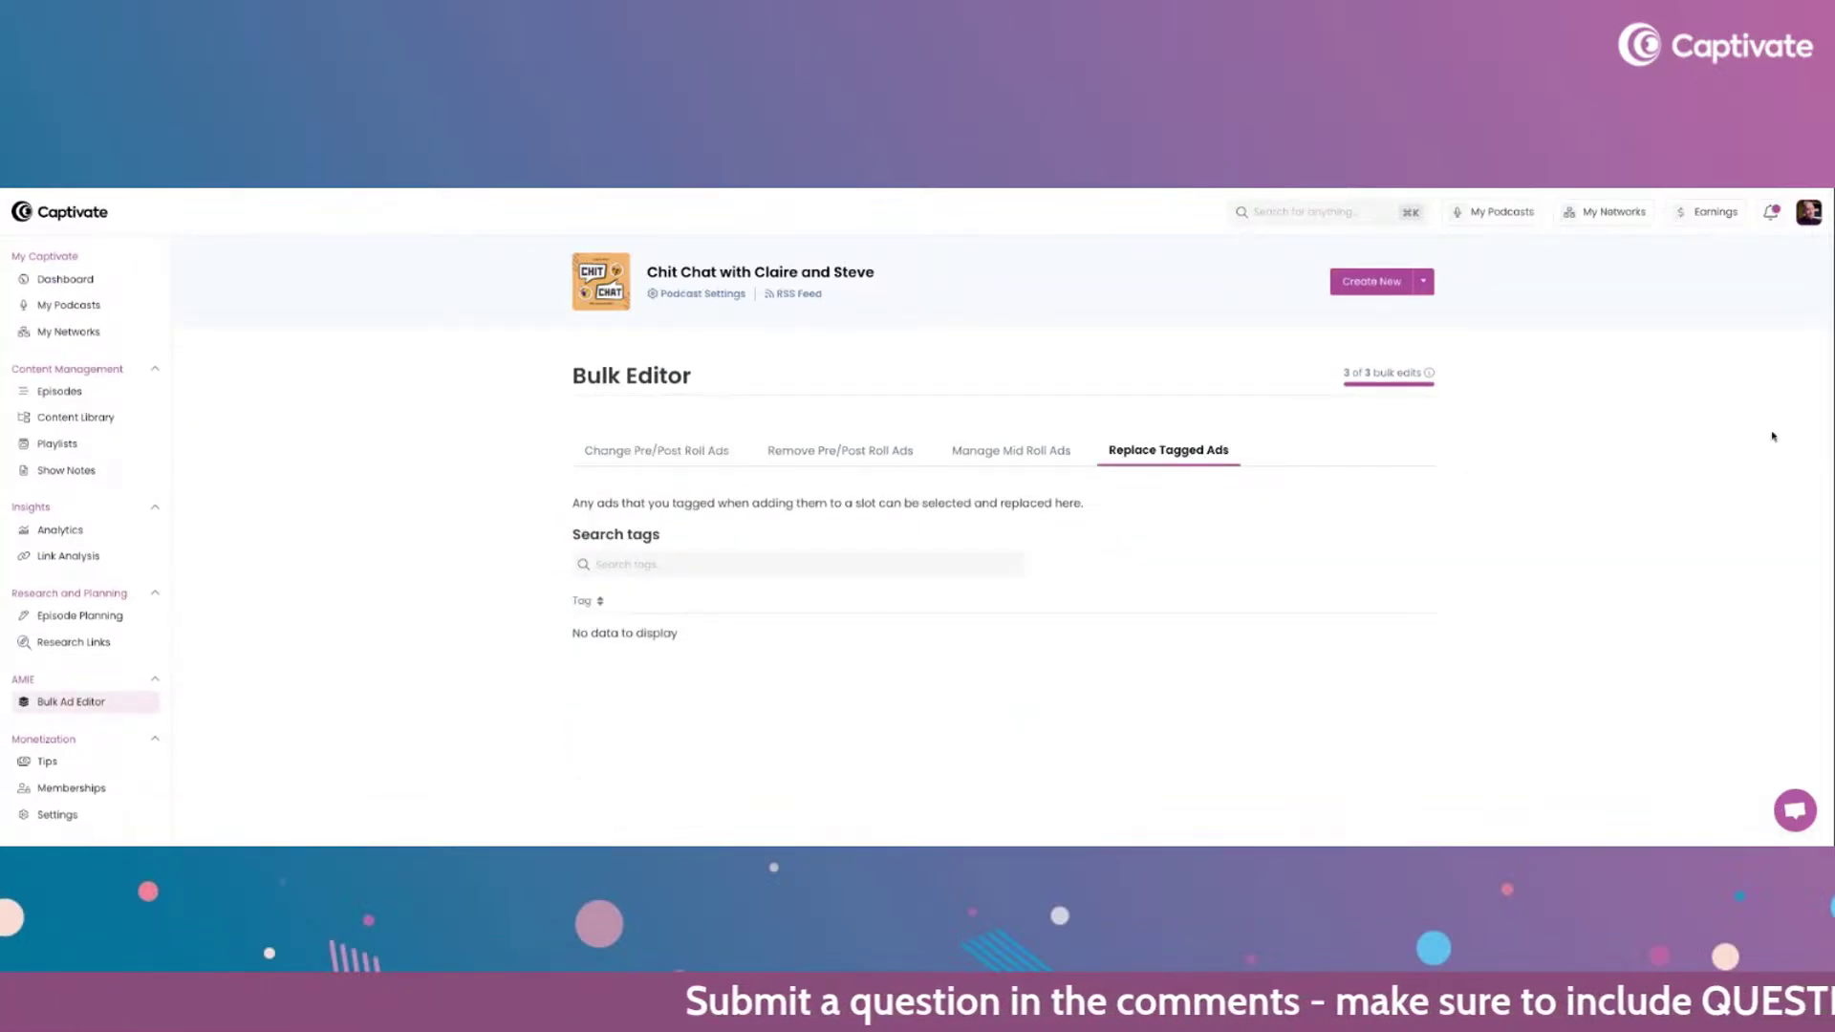
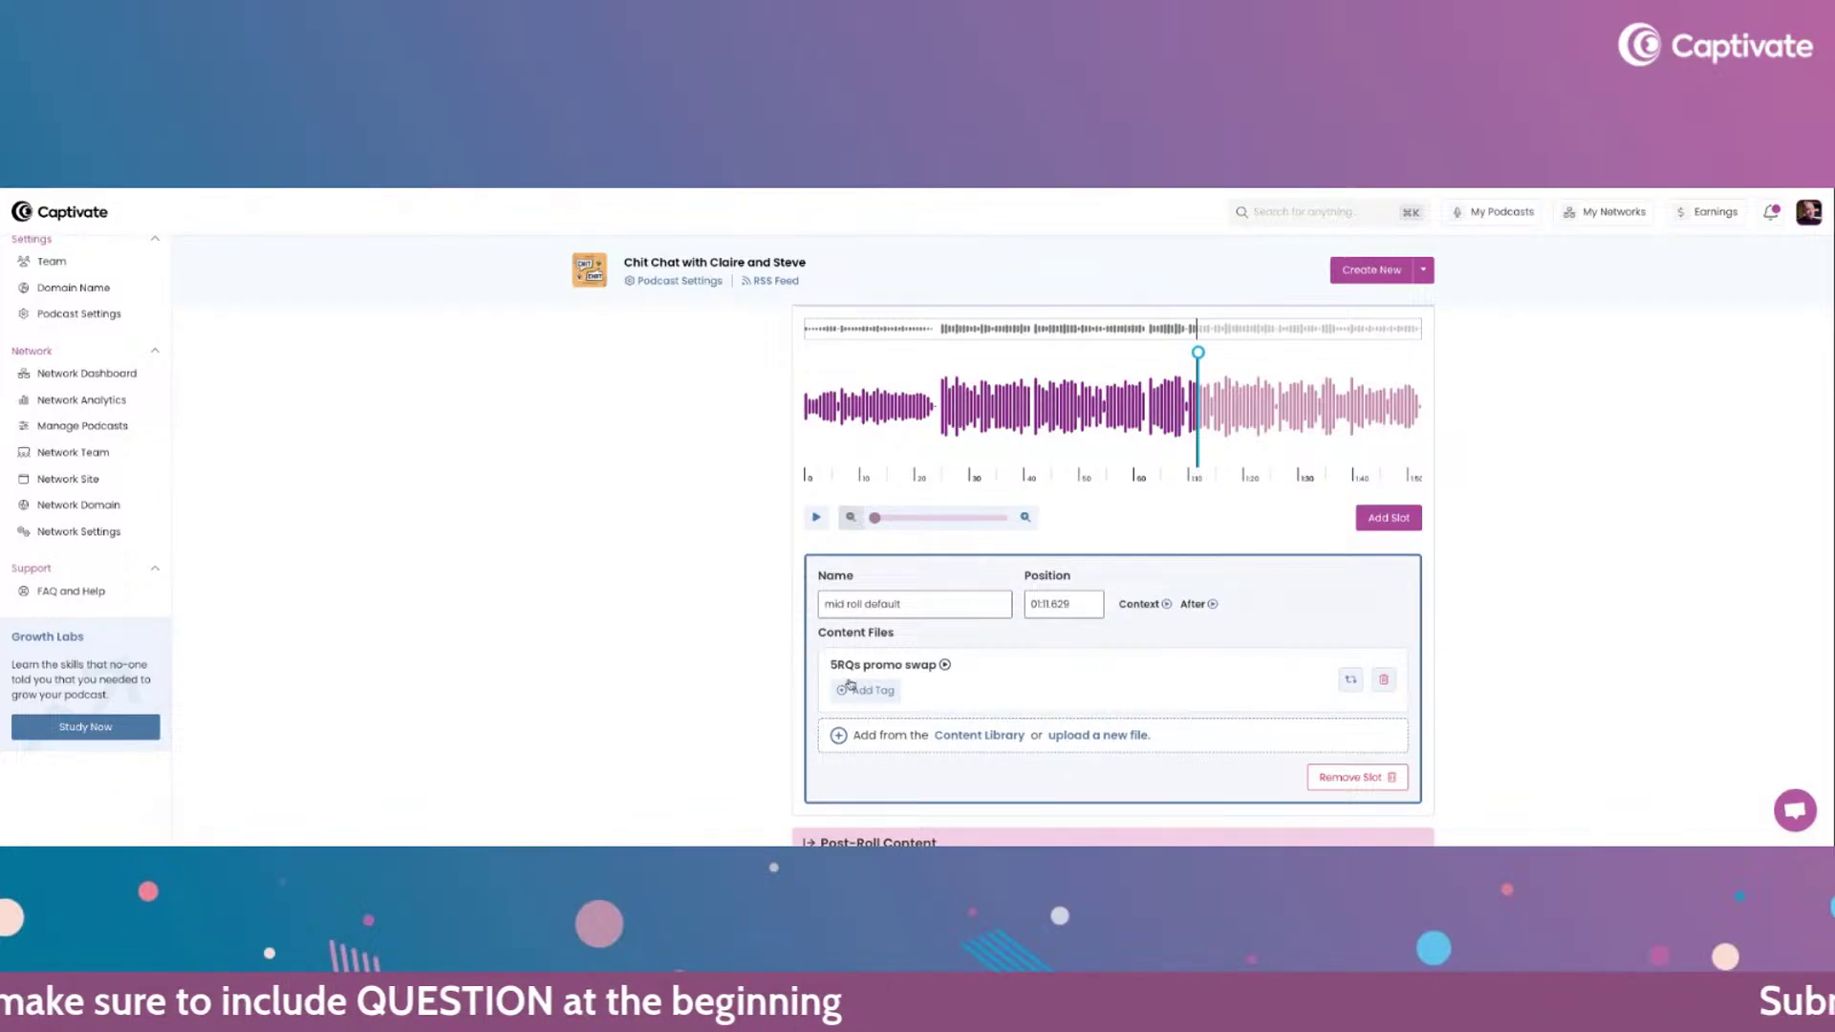
- Tag the 5RQs promo swap file in the mid roll default slot as "summer promo"
{"action": "type", "text": "summer promo"}
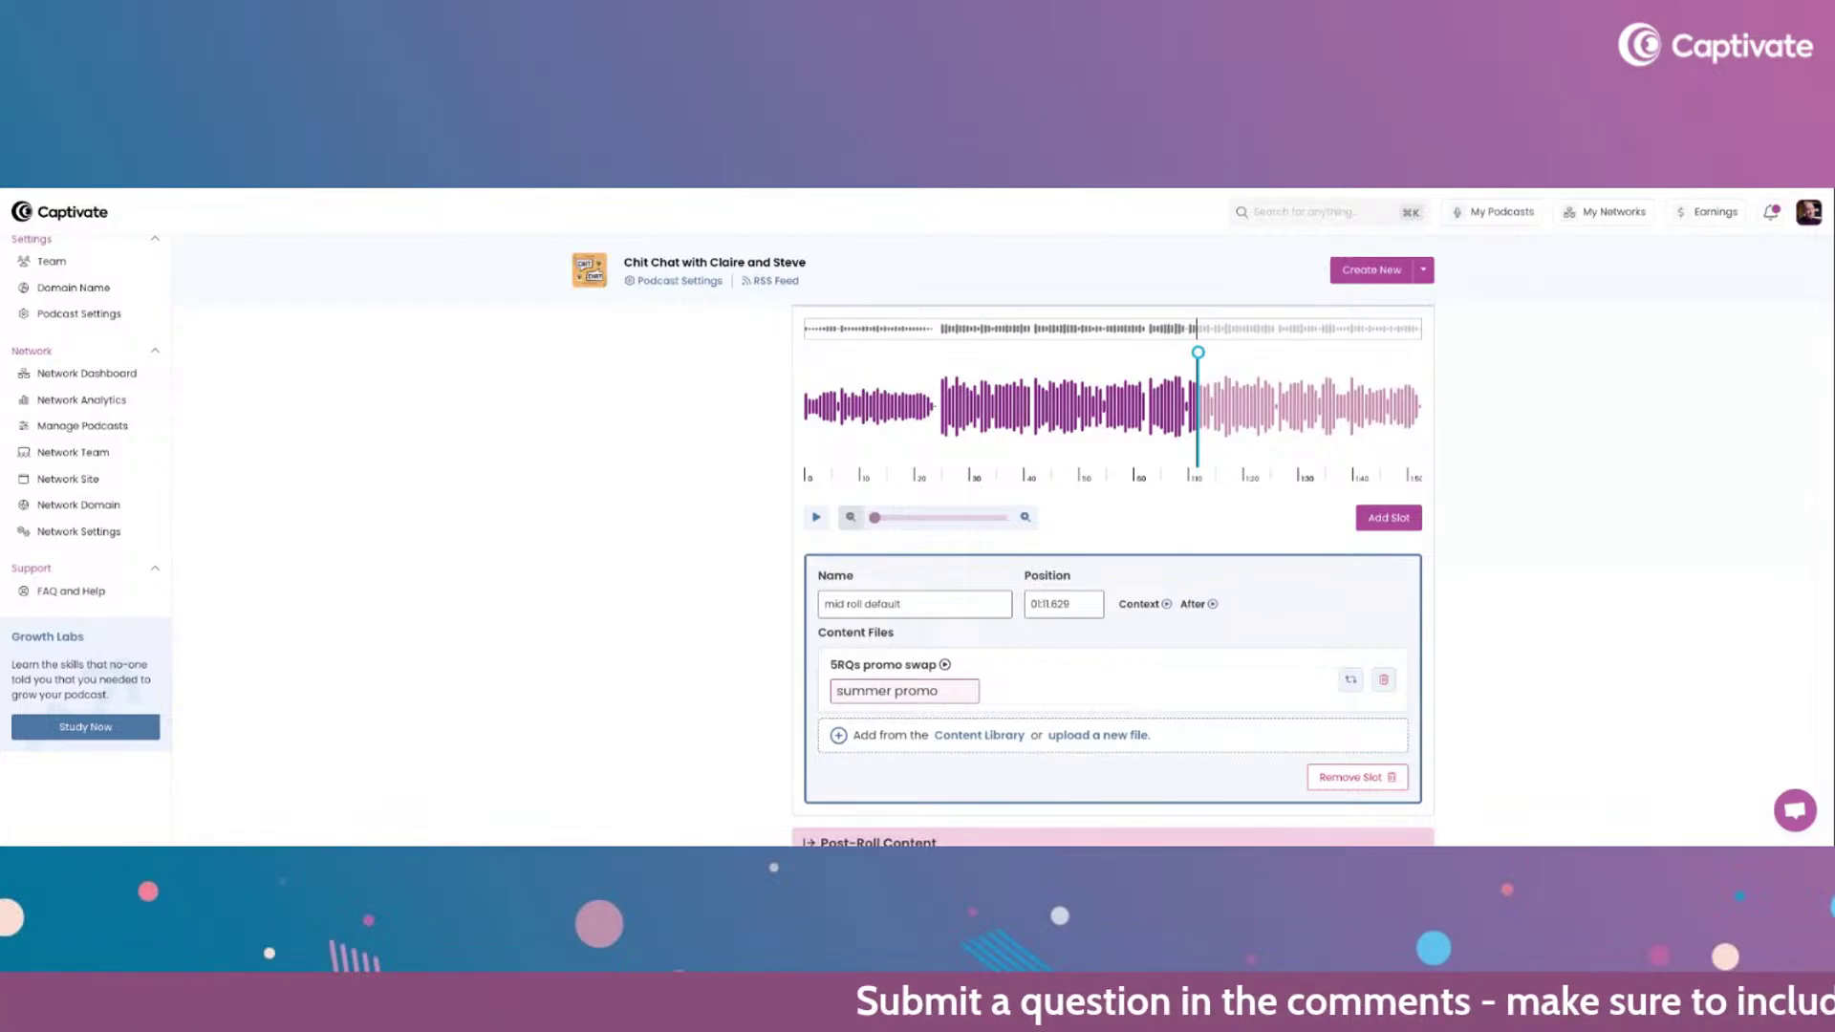
{"action": "key", "text": "Return"}
{"action": "scroll", "coordinate": [1114, 680], "scroll_direction": "down", "scroll_amount": 5}
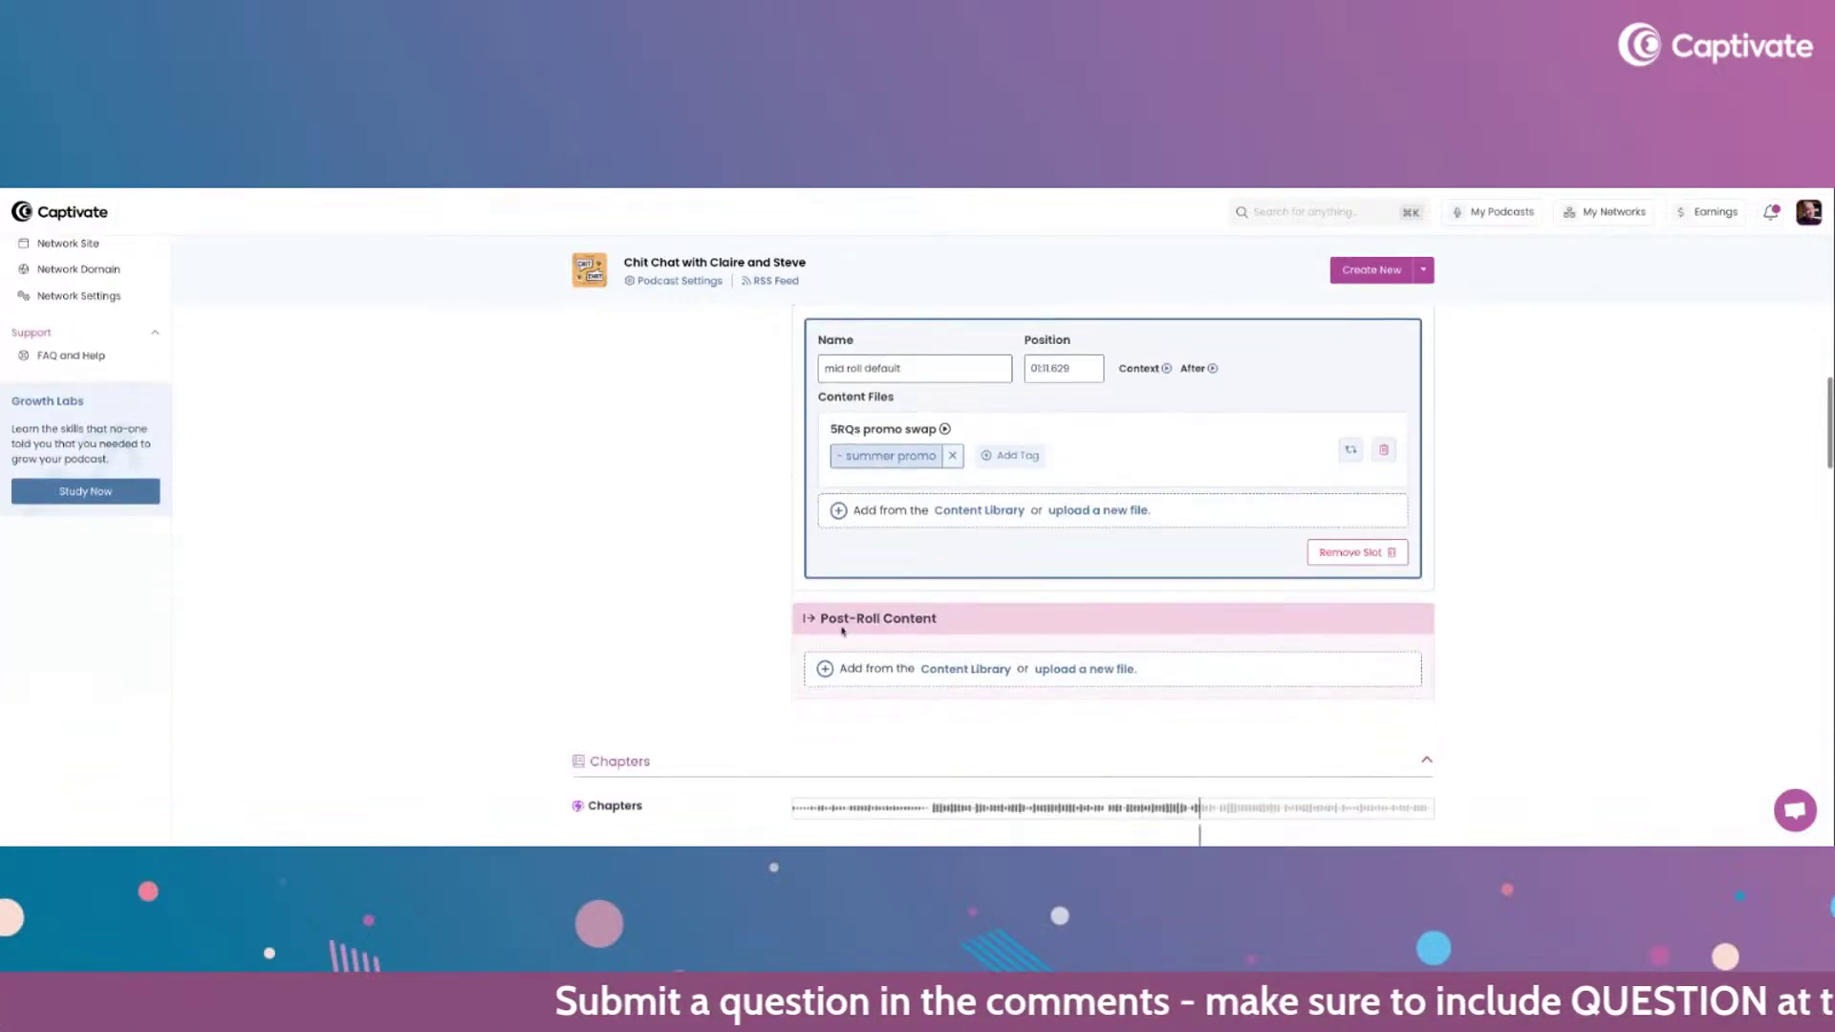
- Add the outro file from the Content Library as the episode's post-roll content and tag it "outro"
{"action": "scroll", "coordinate": [1115, 680], "scroll_direction": "down", "scroll_amount": 12}
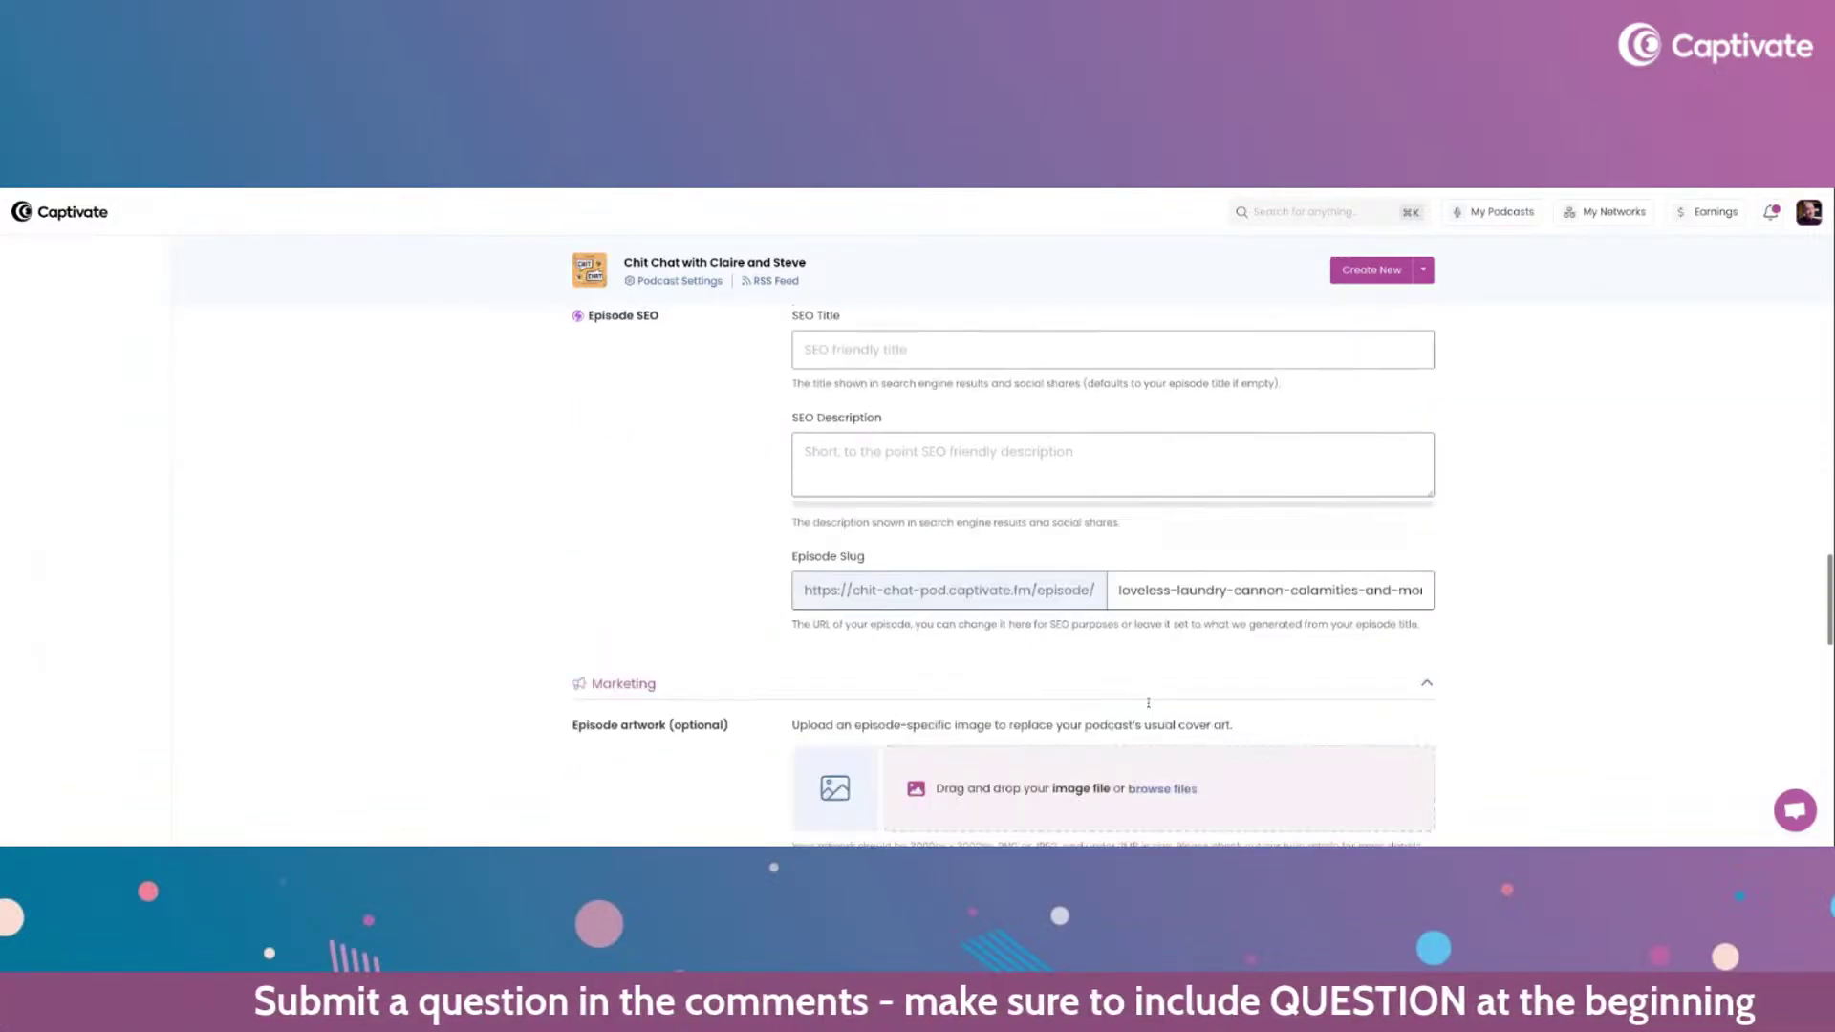
{"action": "scroll", "coordinate": [1236, 742], "scroll_direction": "down", "scroll_amount": 8}
{"action": "scroll", "coordinate": [1236, 743], "scroll_direction": "up", "scroll_amount": 15}
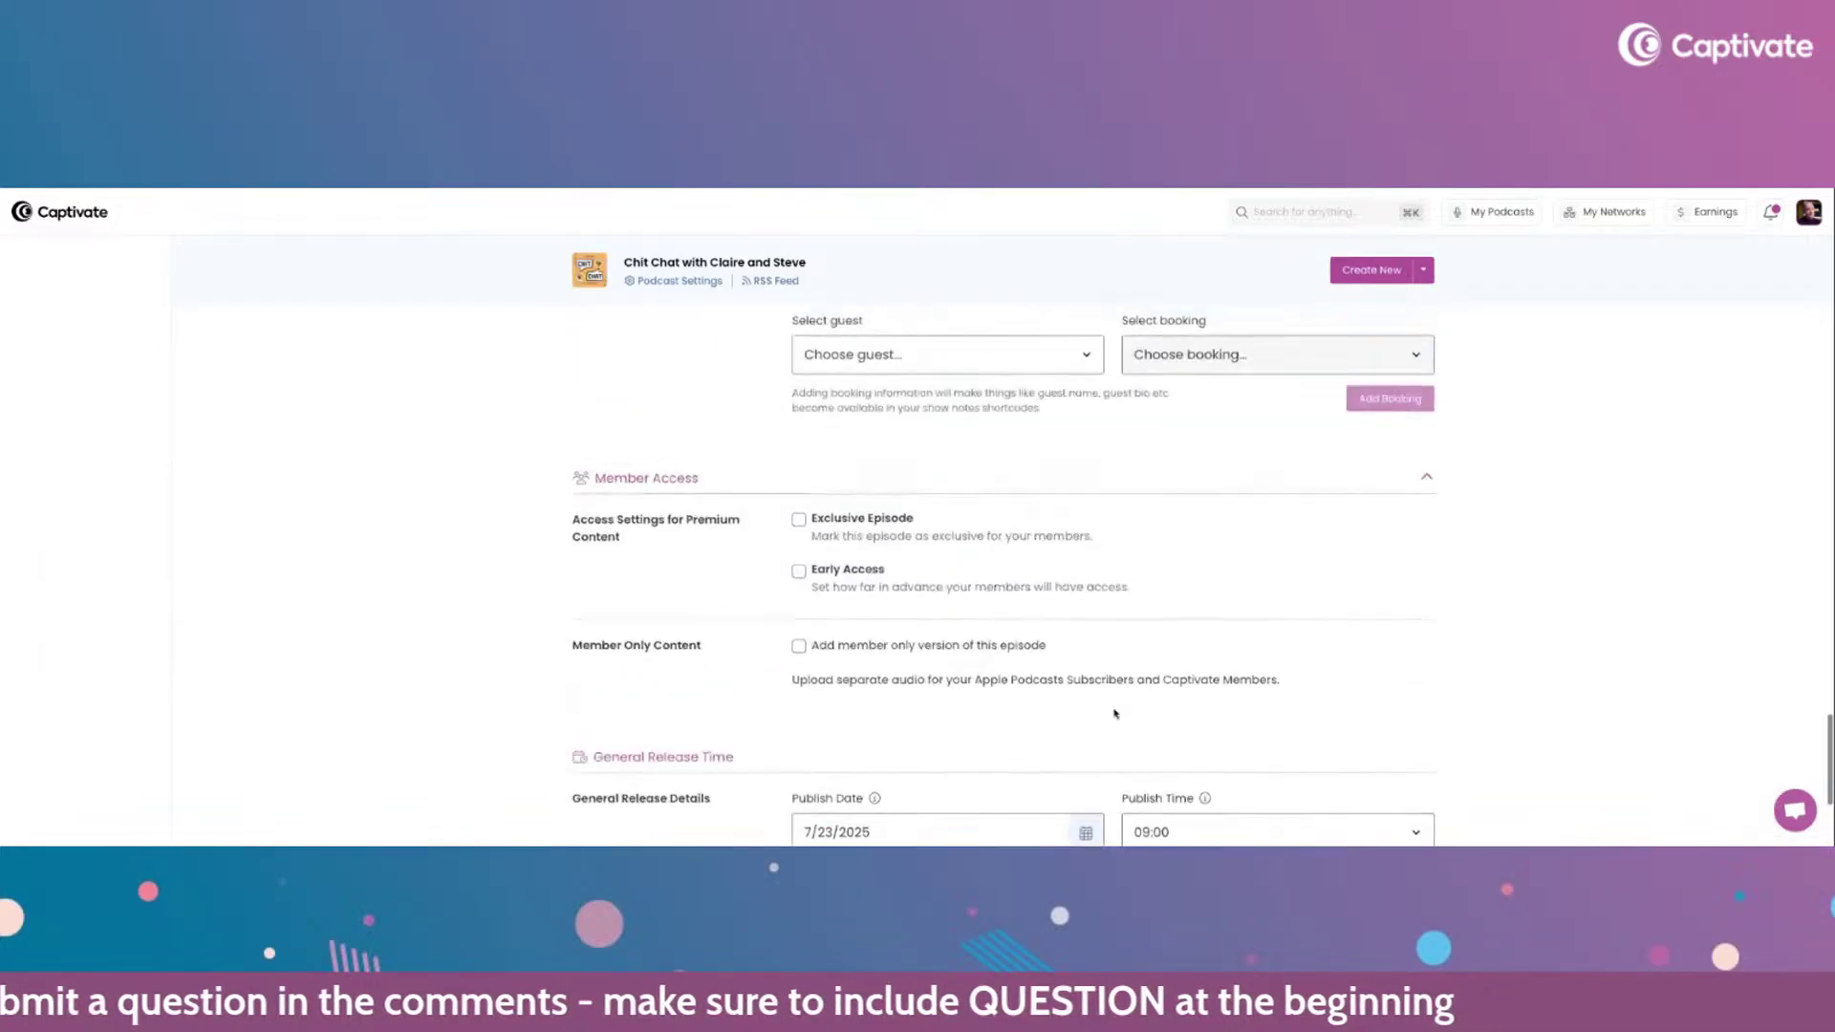
{"action": "scroll", "coordinate": [587, 601], "scroll_direction": "up", "scroll_amount": 15}
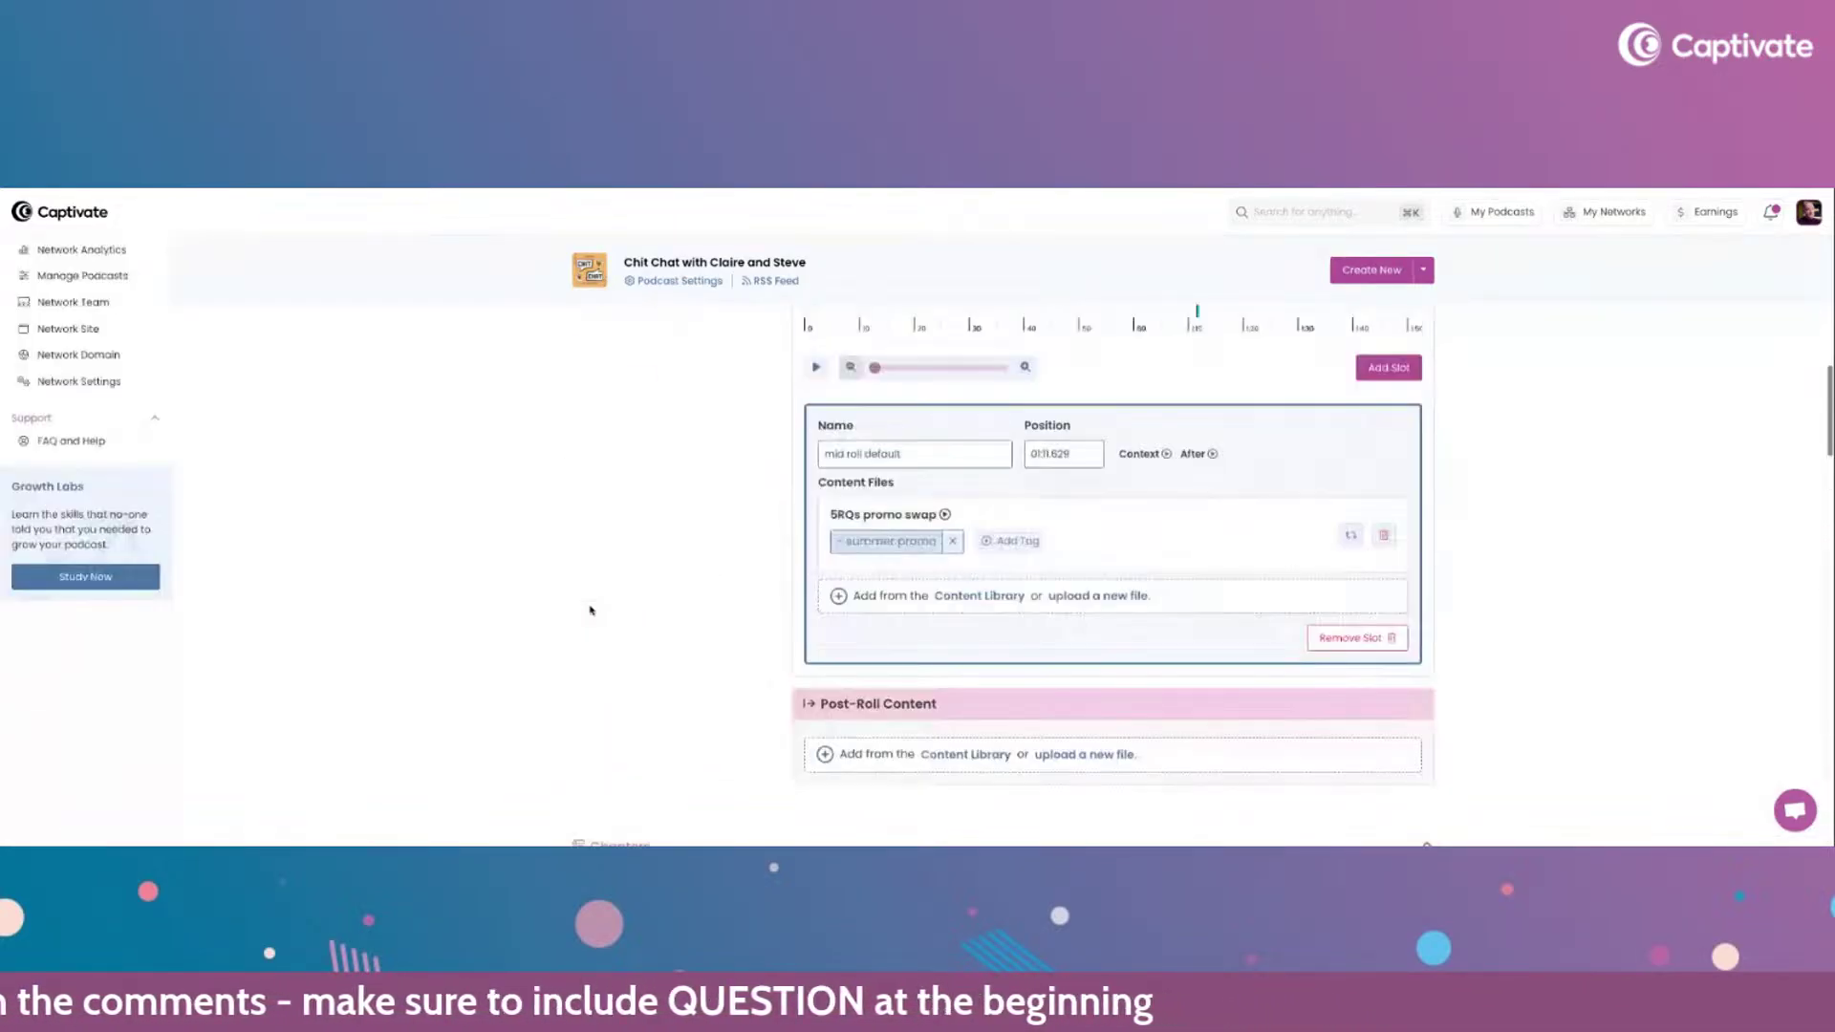
{"action": "left_click", "coordinate": [985, 757]}
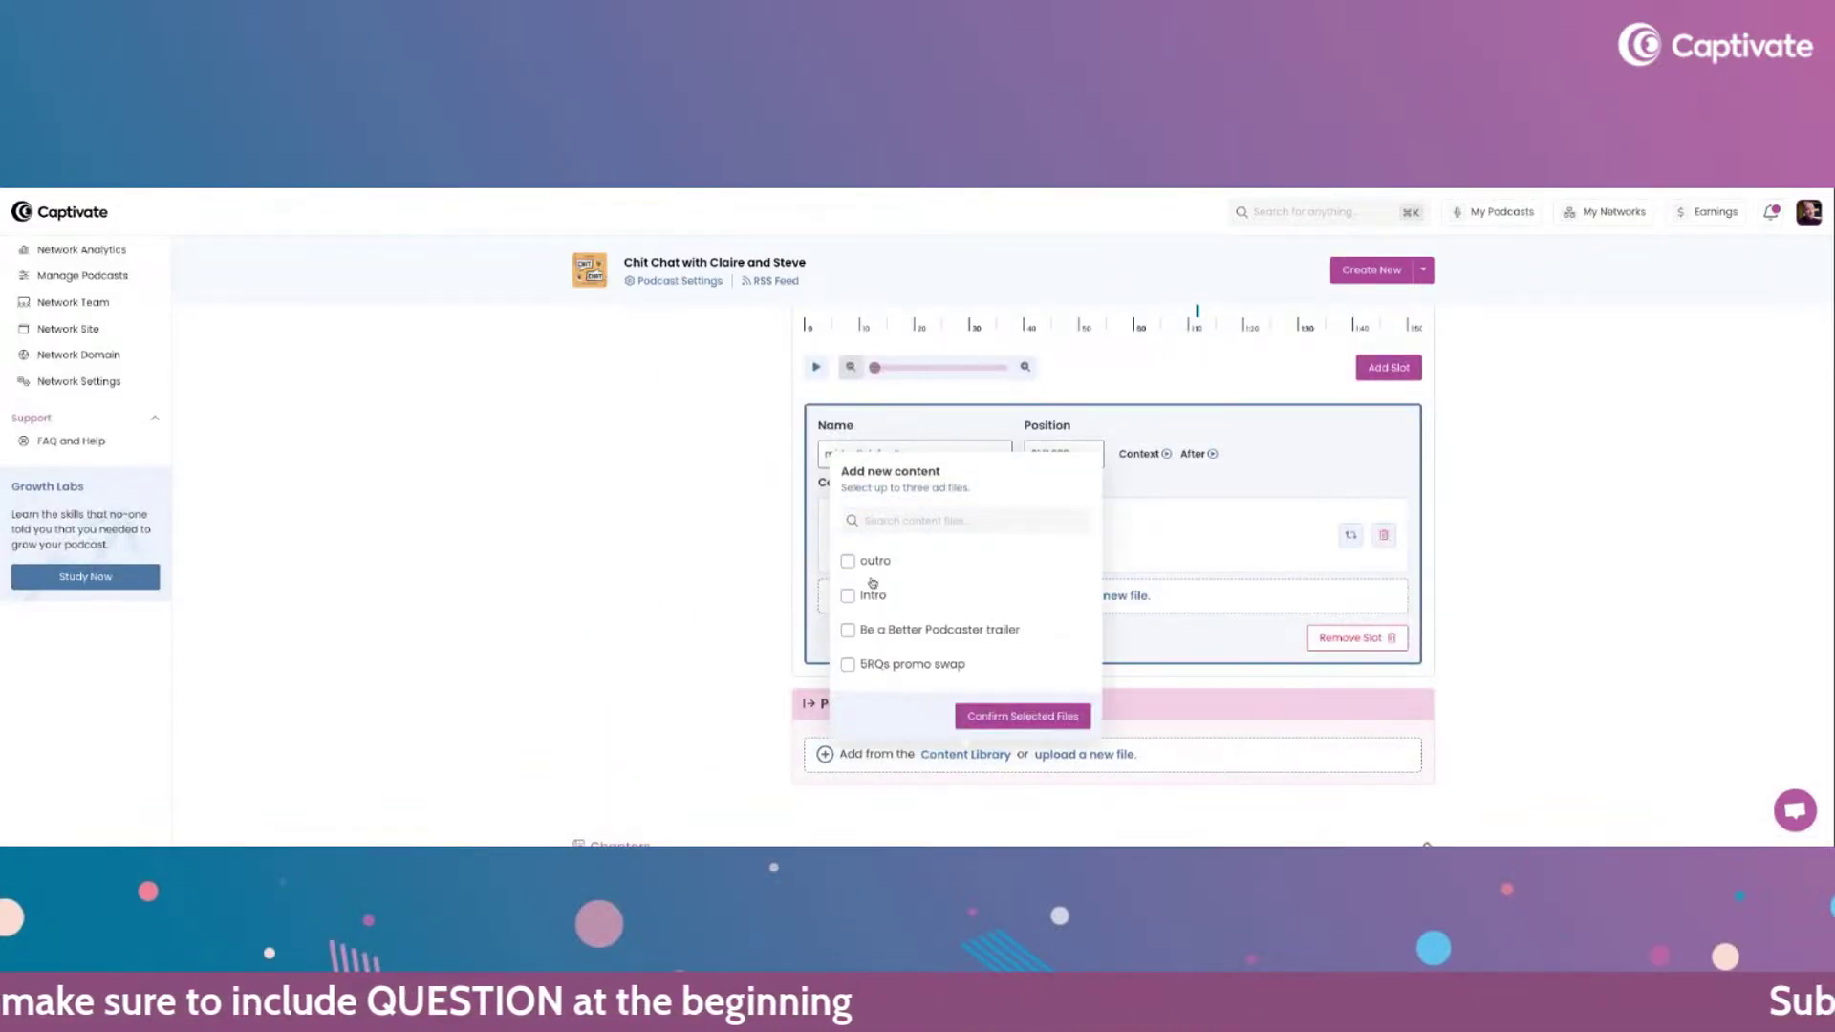
{"action": "left_click", "coordinate": [847, 561]}
{"action": "left_click", "coordinate": [1001, 724]}
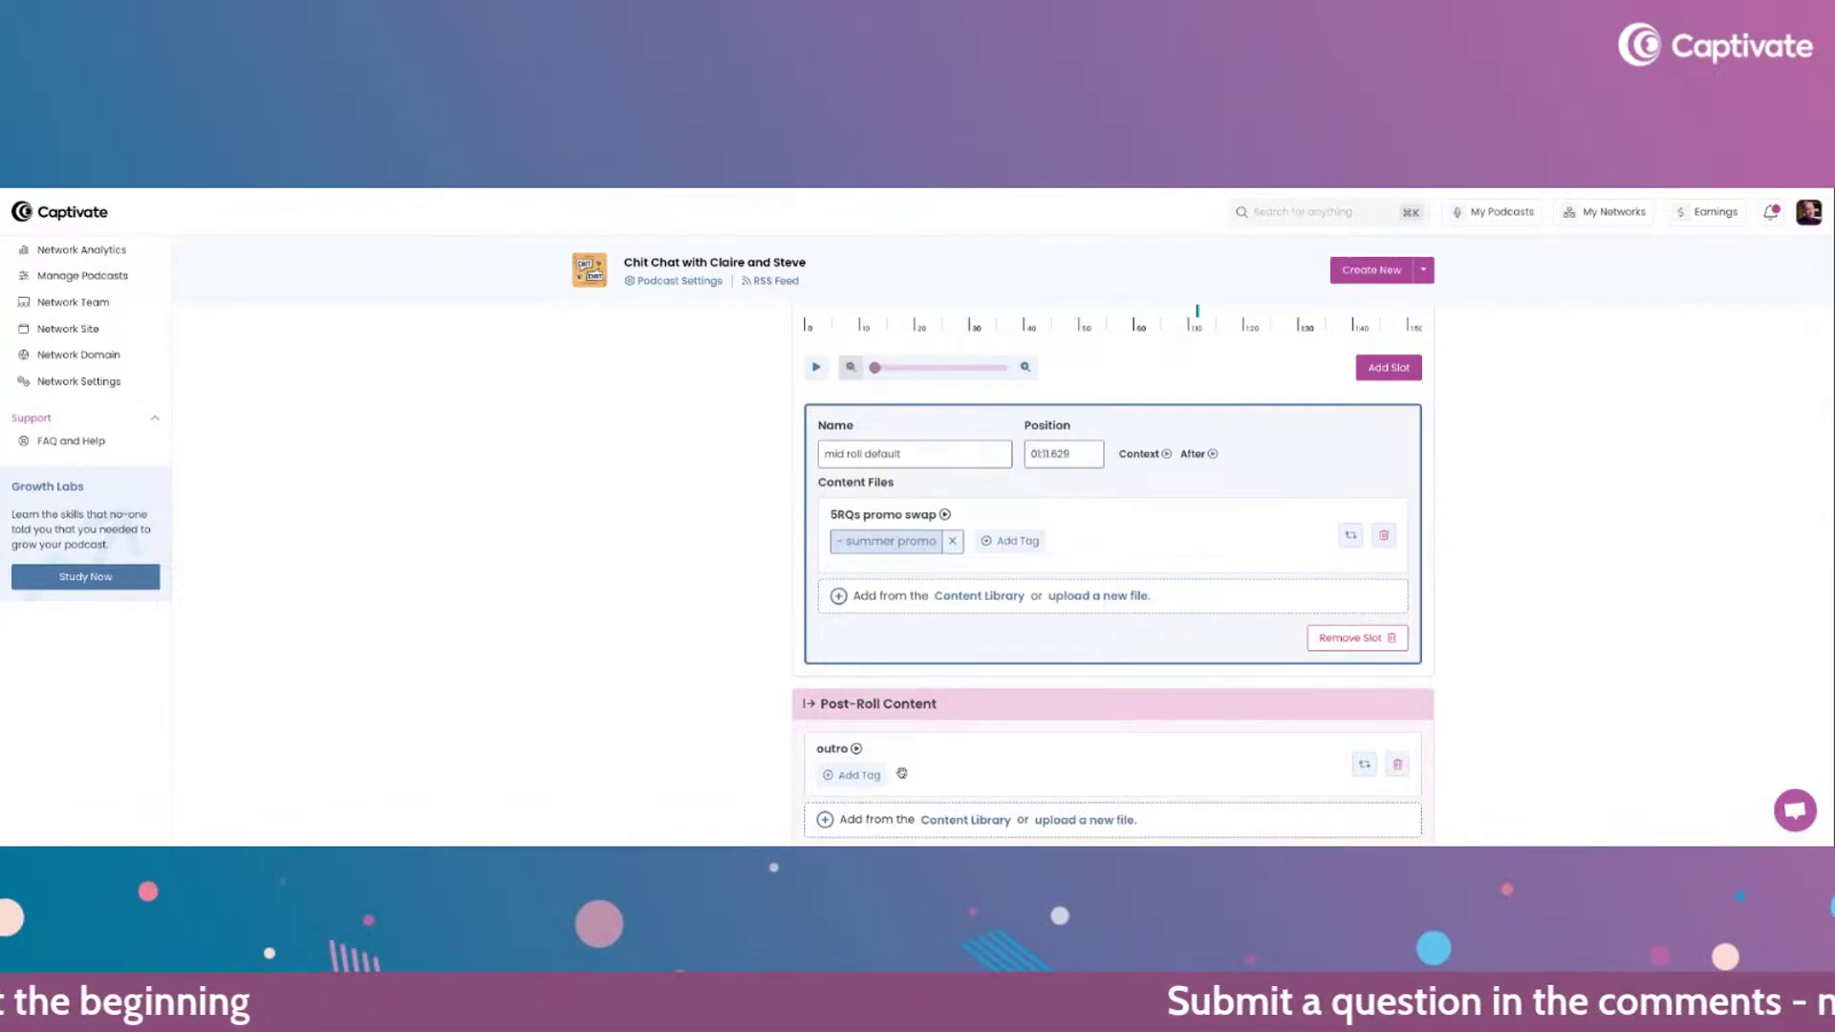
{"action": "left_click", "coordinate": [849, 776]}
{"action": "type", "text": "outro"}
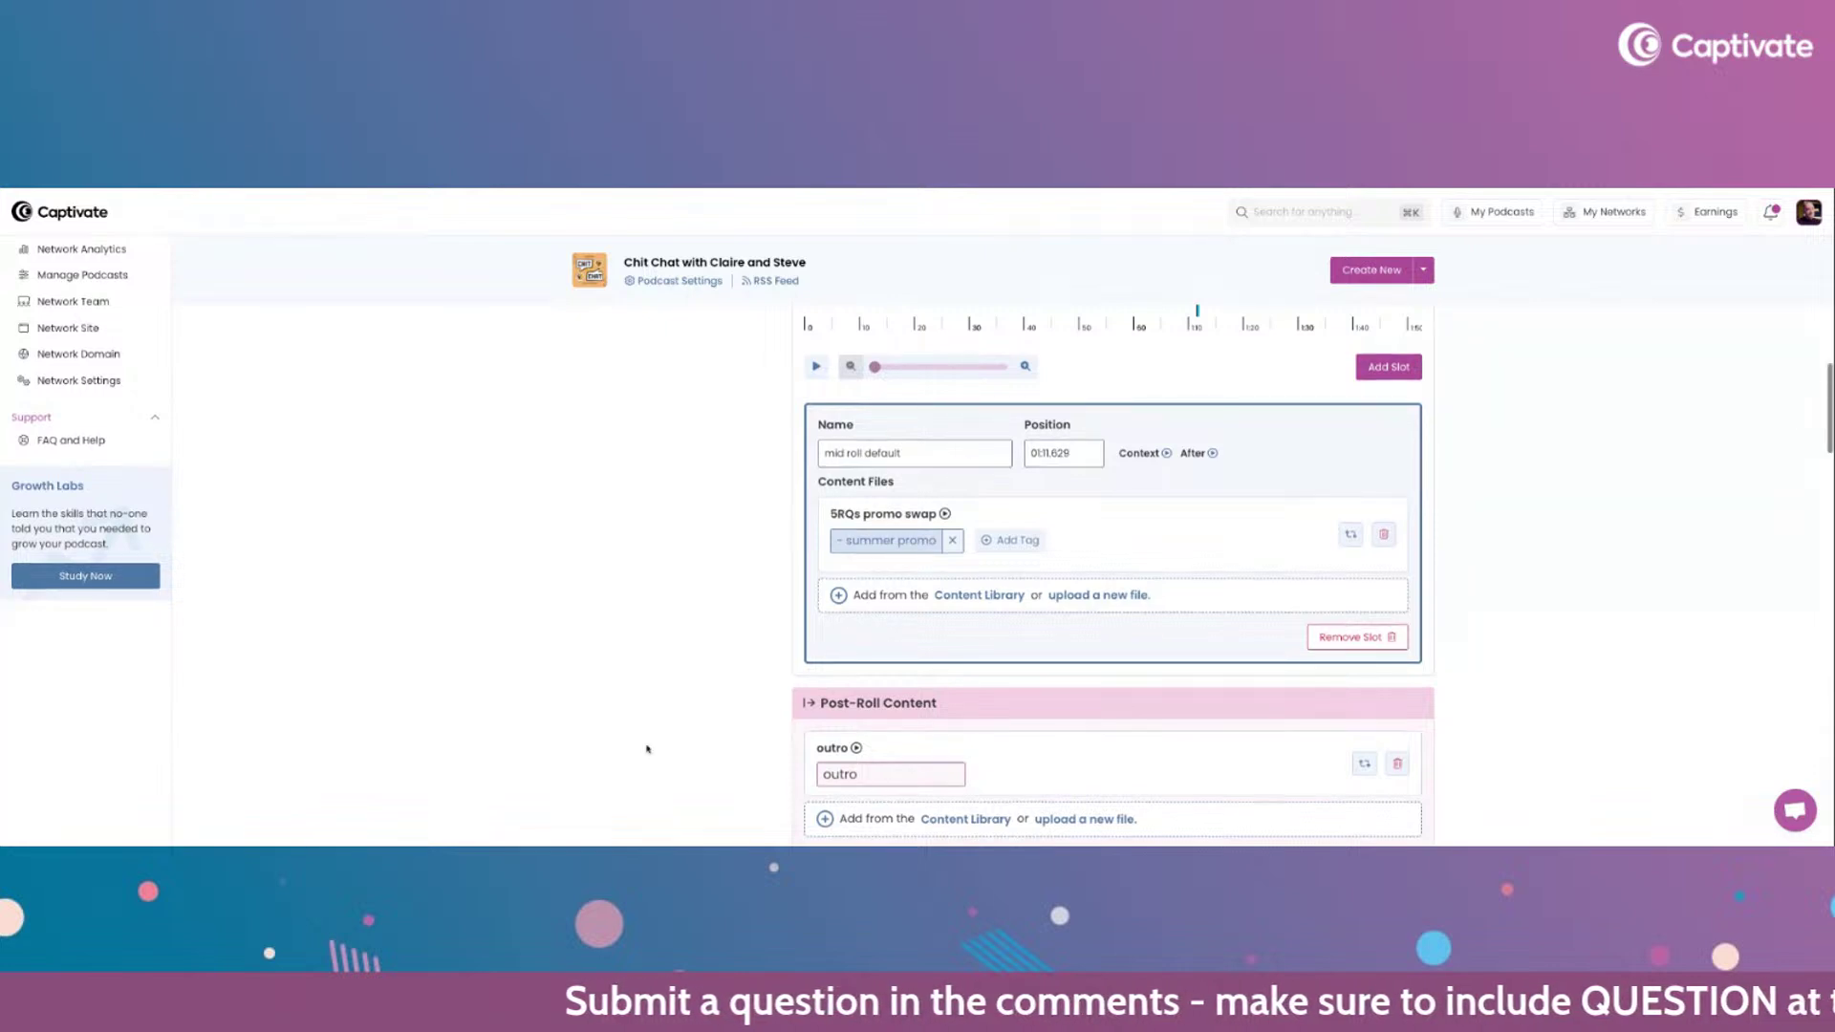
{"action": "key", "text": "Return"}
- Update the published episode with its tagged mid-roll and post-roll content
{"action": "scroll", "coordinate": [594, 646], "scroll_direction": "down", "scroll_amount": 2}
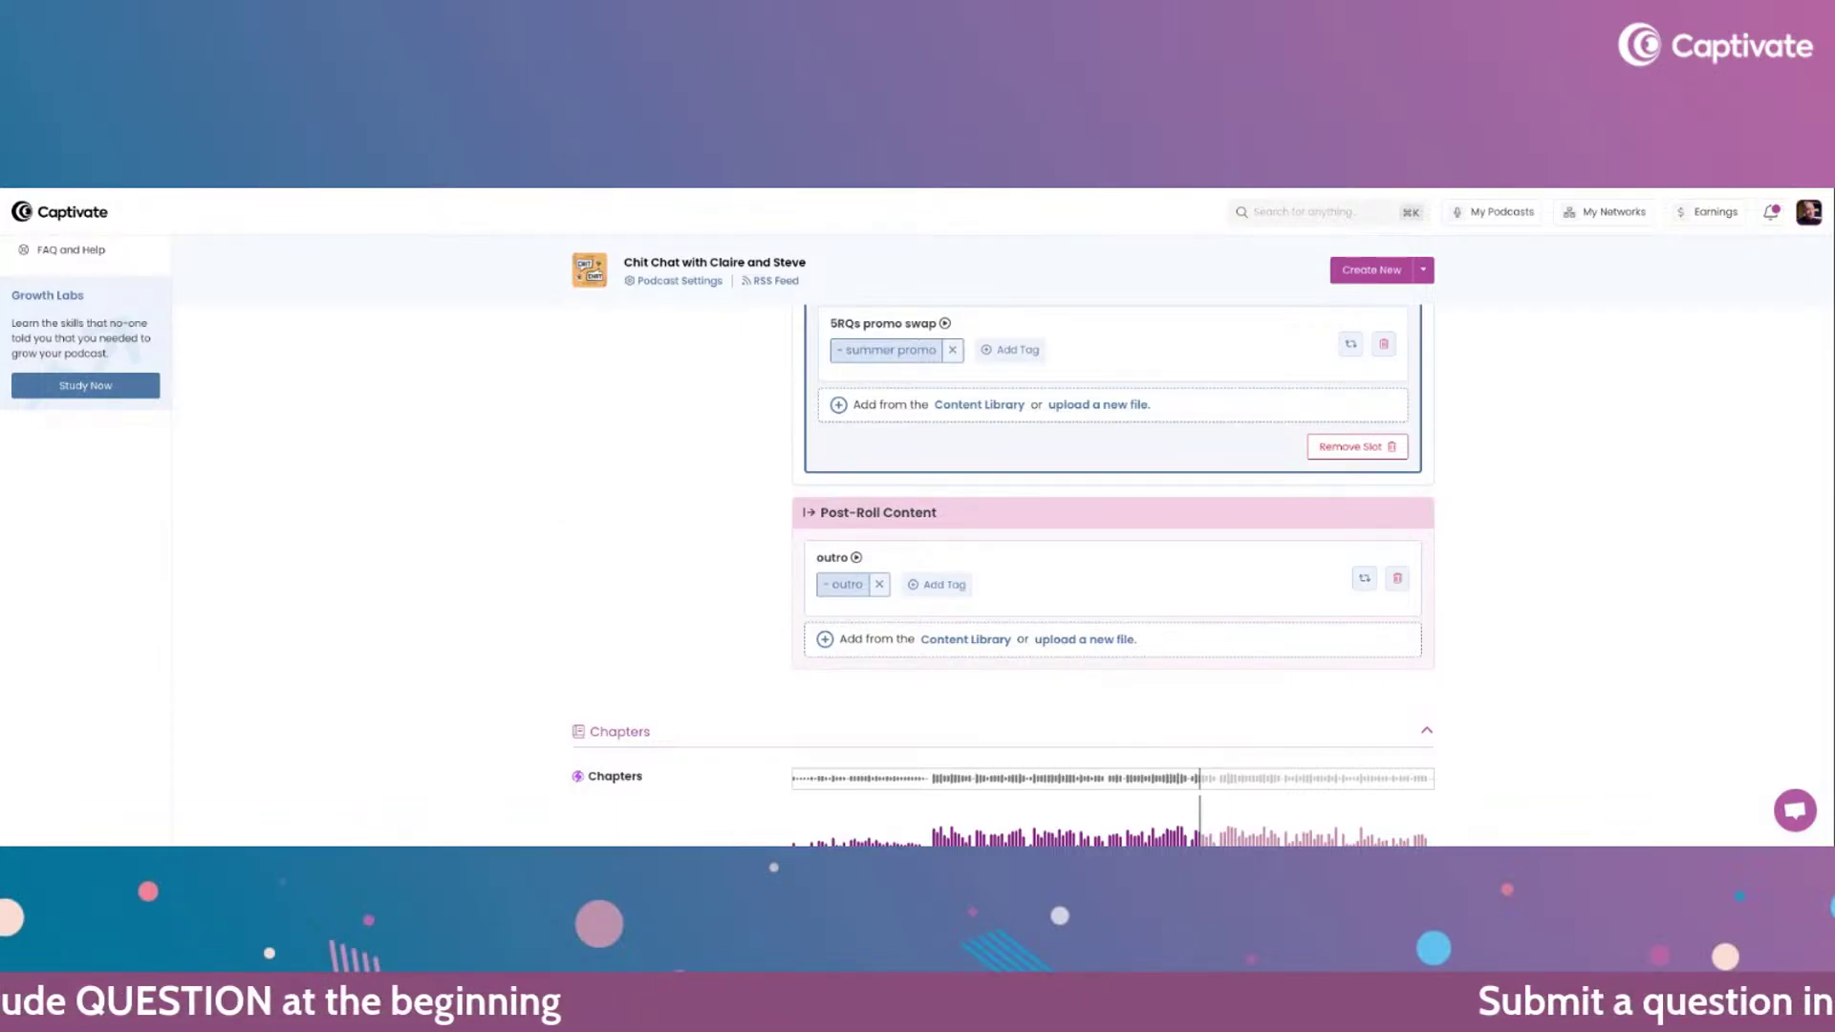
{"action": "scroll", "coordinate": [1322, 674], "scroll_direction": "down", "scroll_amount": 12}
{"action": "scroll", "coordinate": [1322, 674], "scroll_direction": "down", "scroll_amount": 15}
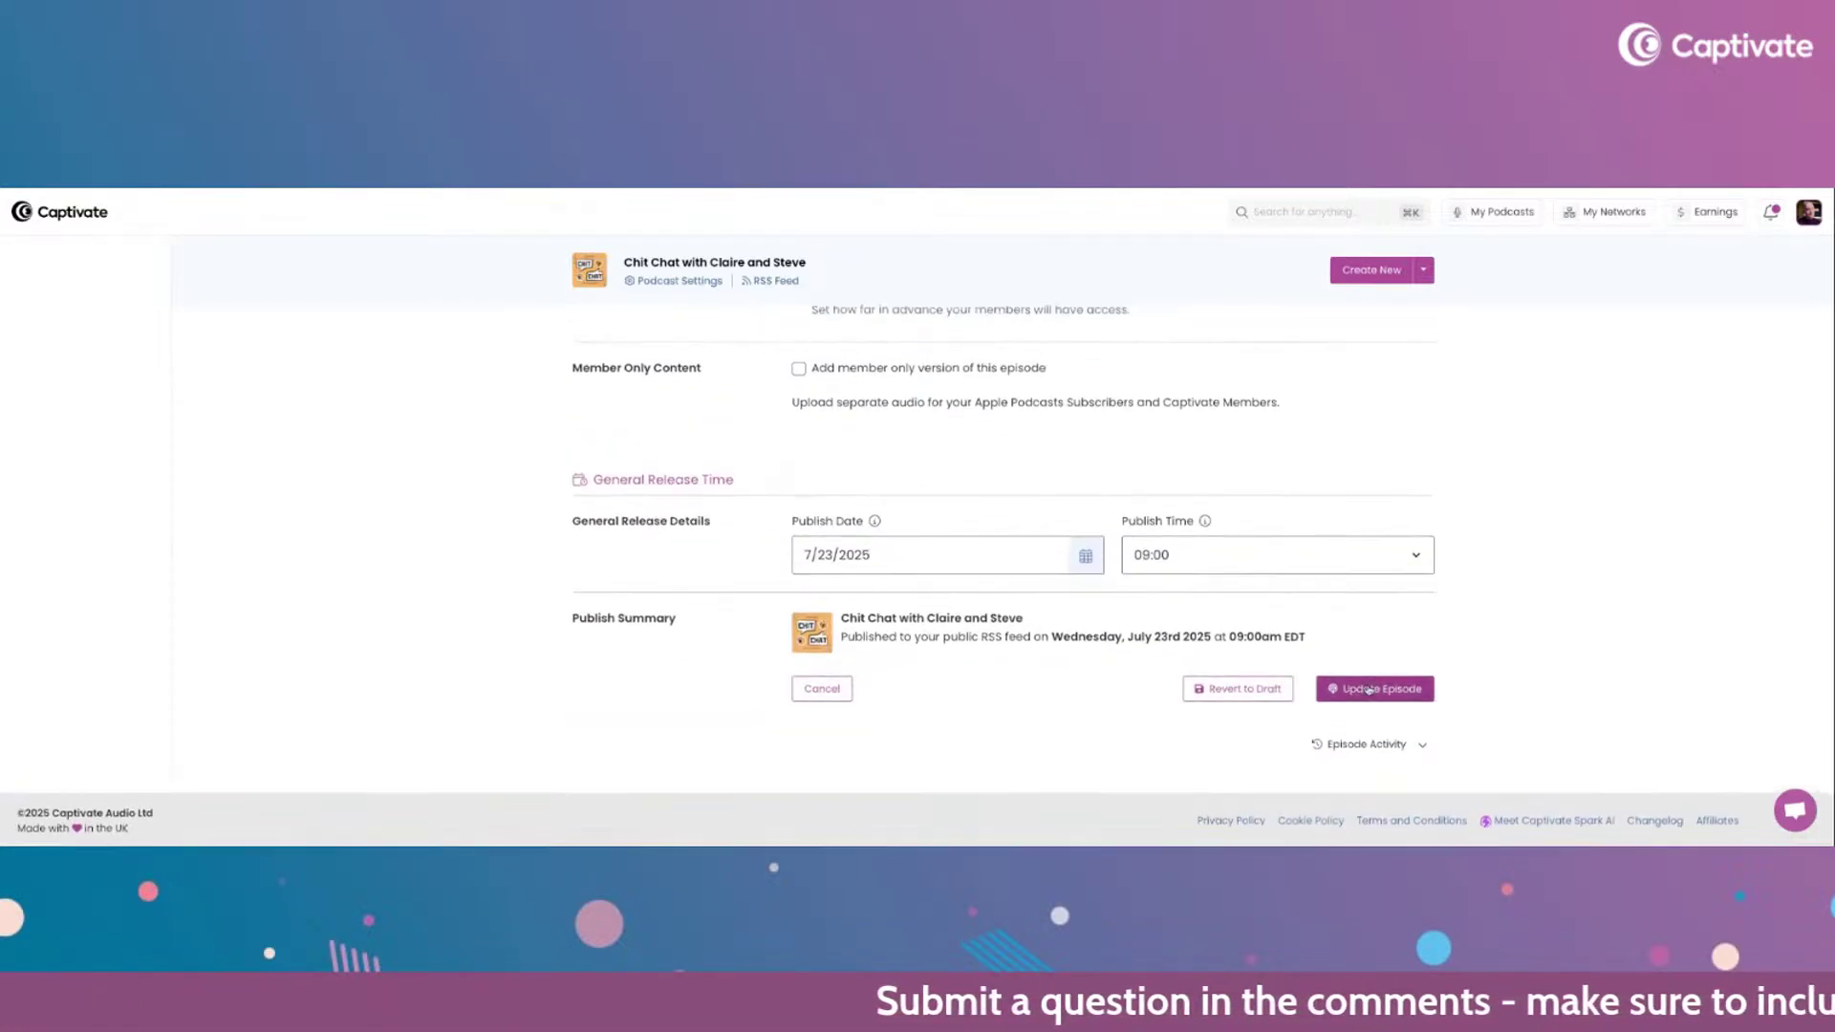
{"action": "left_click", "coordinate": [1372, 688]}
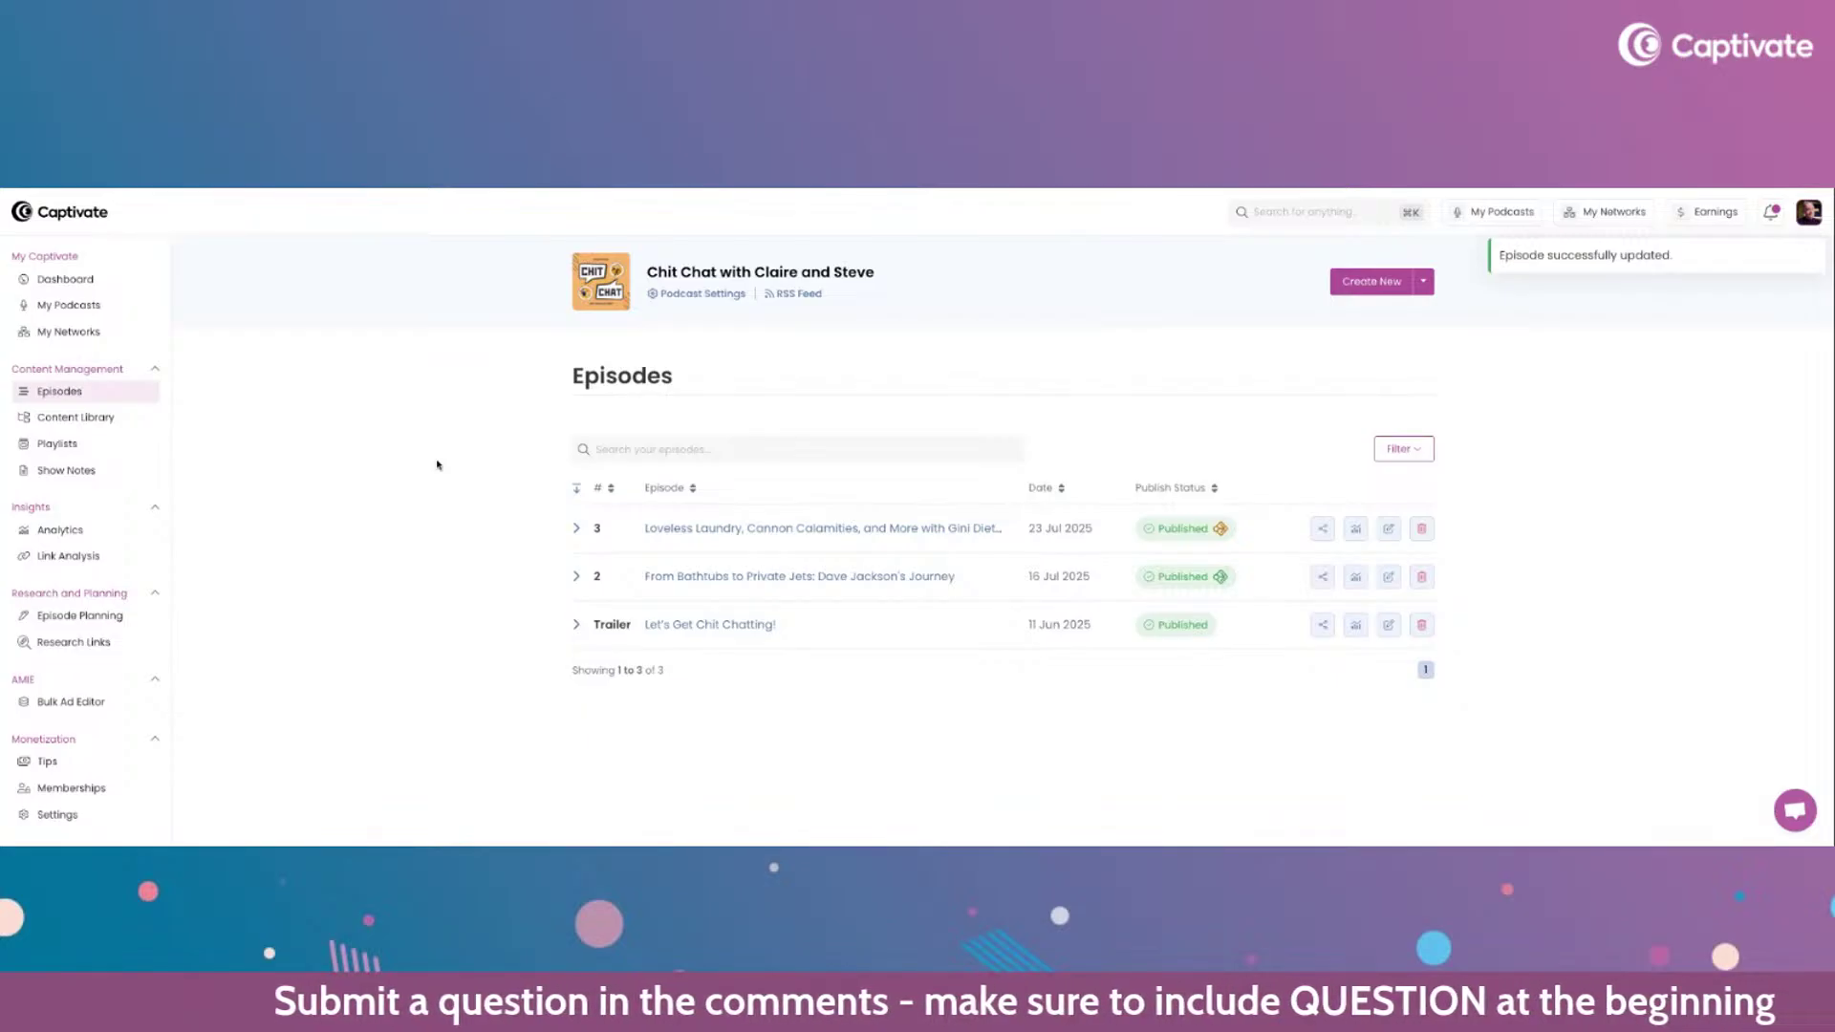
- Bring up the ad slots tagged "summer promo" for content replacement in the Bulk Ad Editor
{"action": "scroll", "coordinate": [170, 524], "scroll_direction": "down", "scroll_amount": 1}
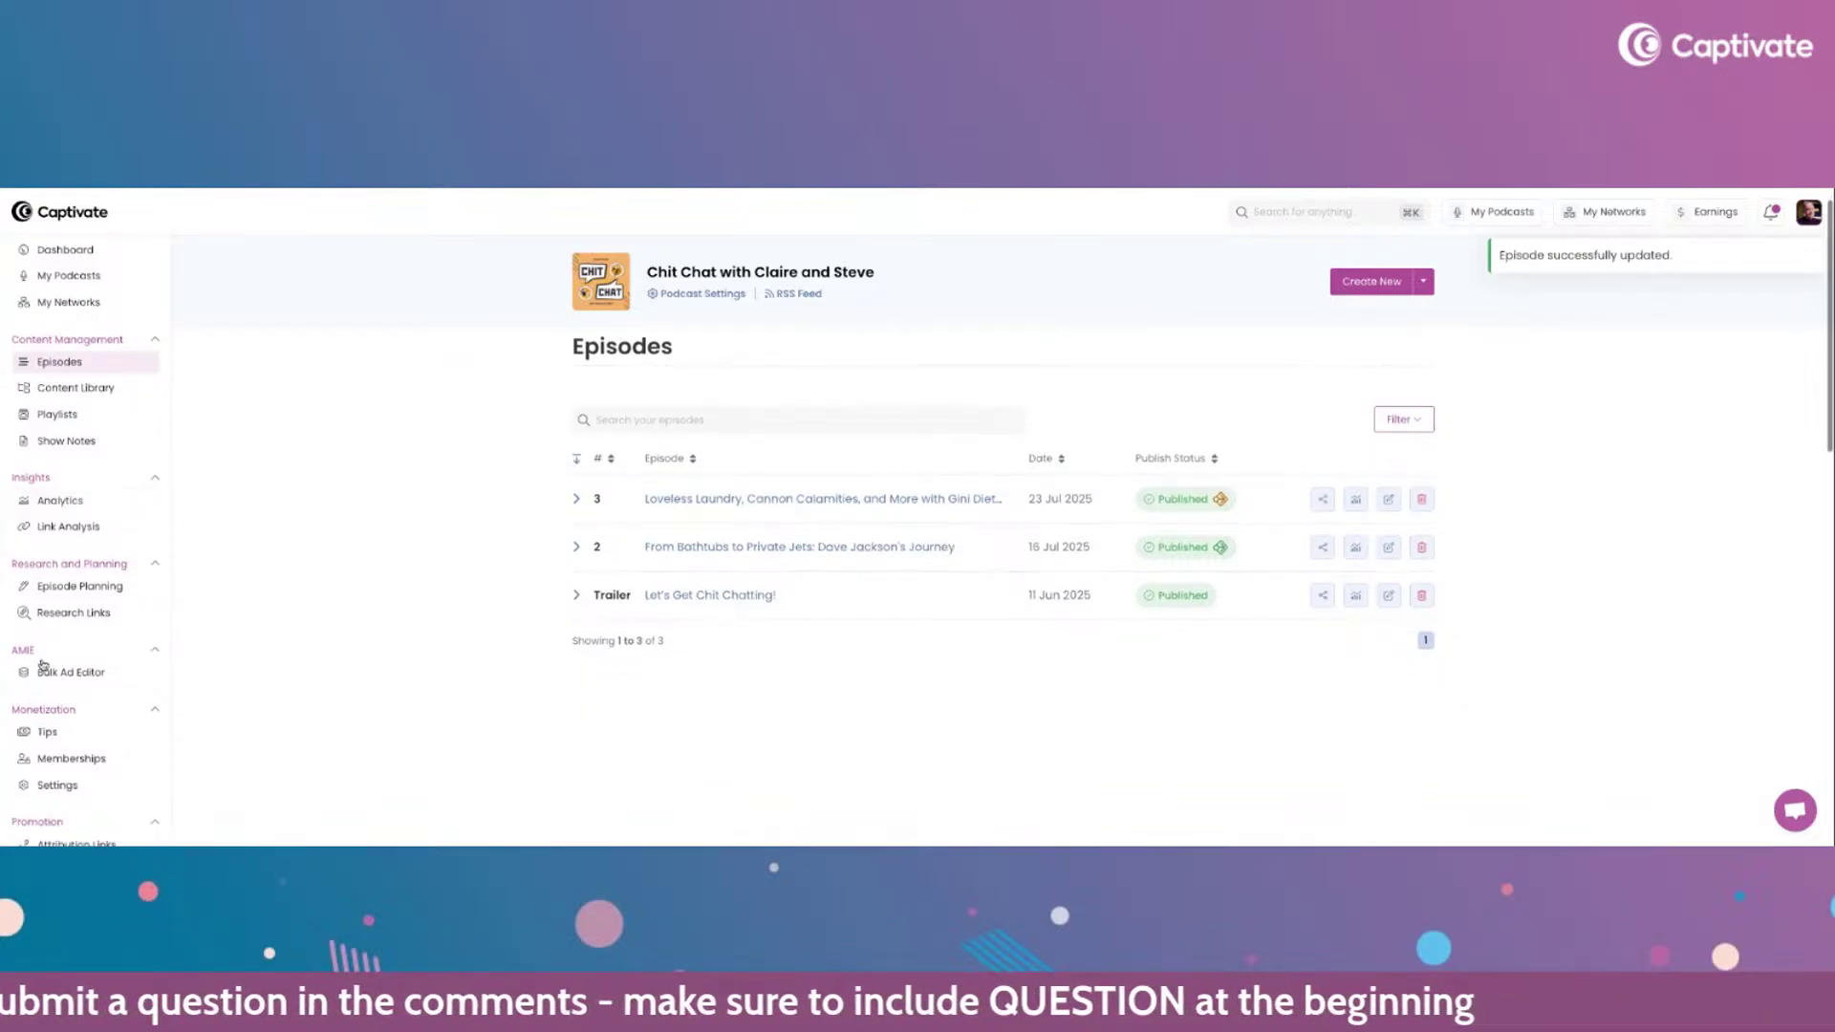
{"action": "left_click", "coordinate": [69, 673]}
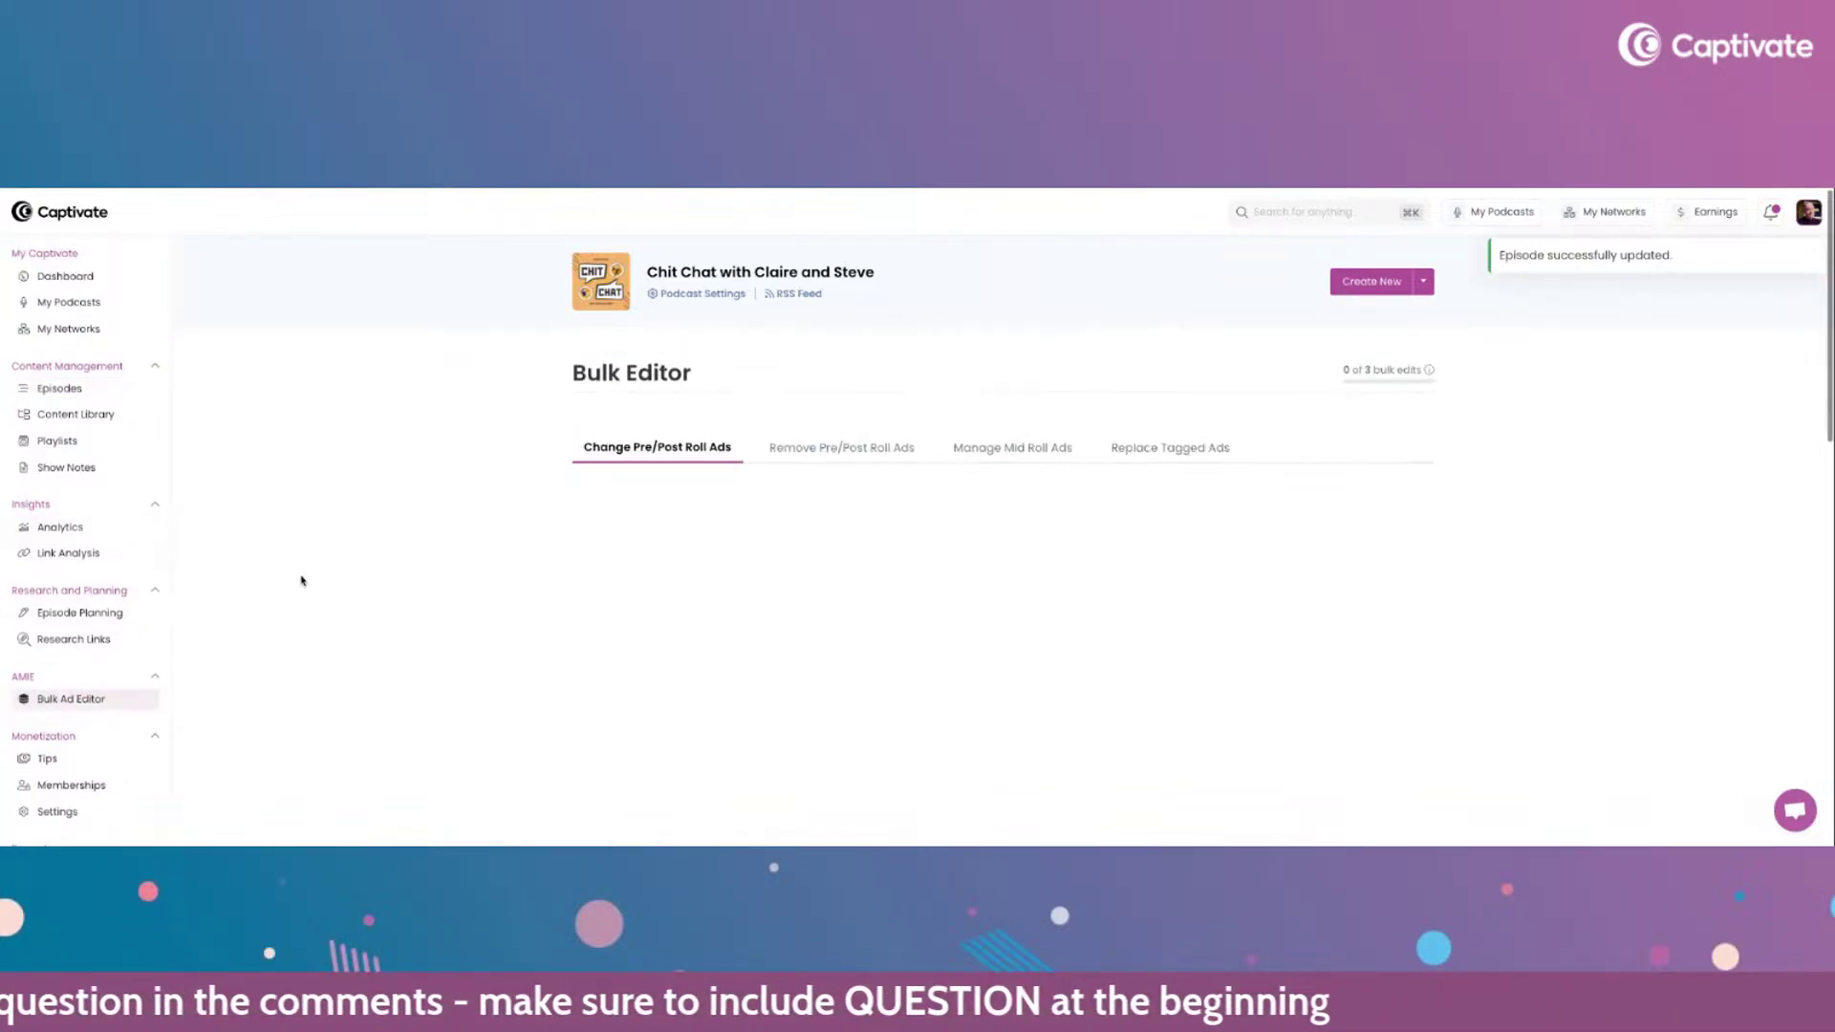
{"action": "left_click", "coordinate": [1128, 456]}
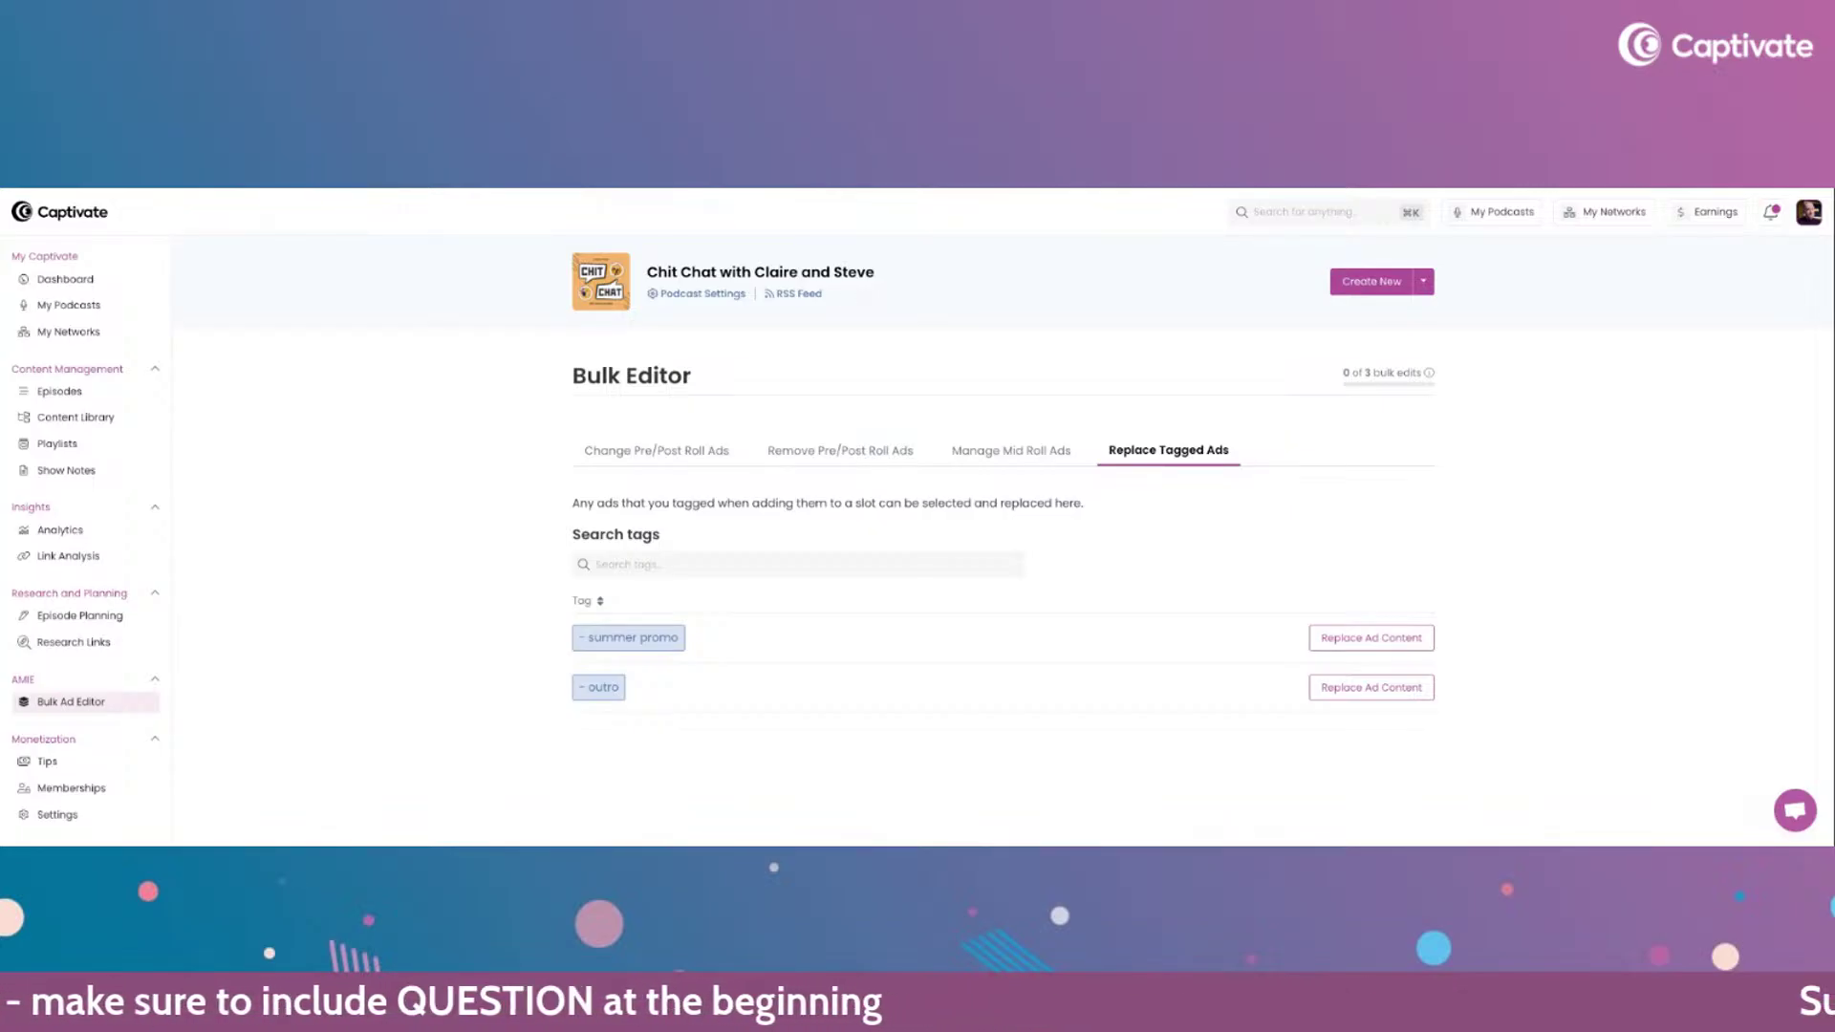
{"action": "scroll", "coordinate": [521, 690], "scroll_direction": "down", "scroll_amount": 1}
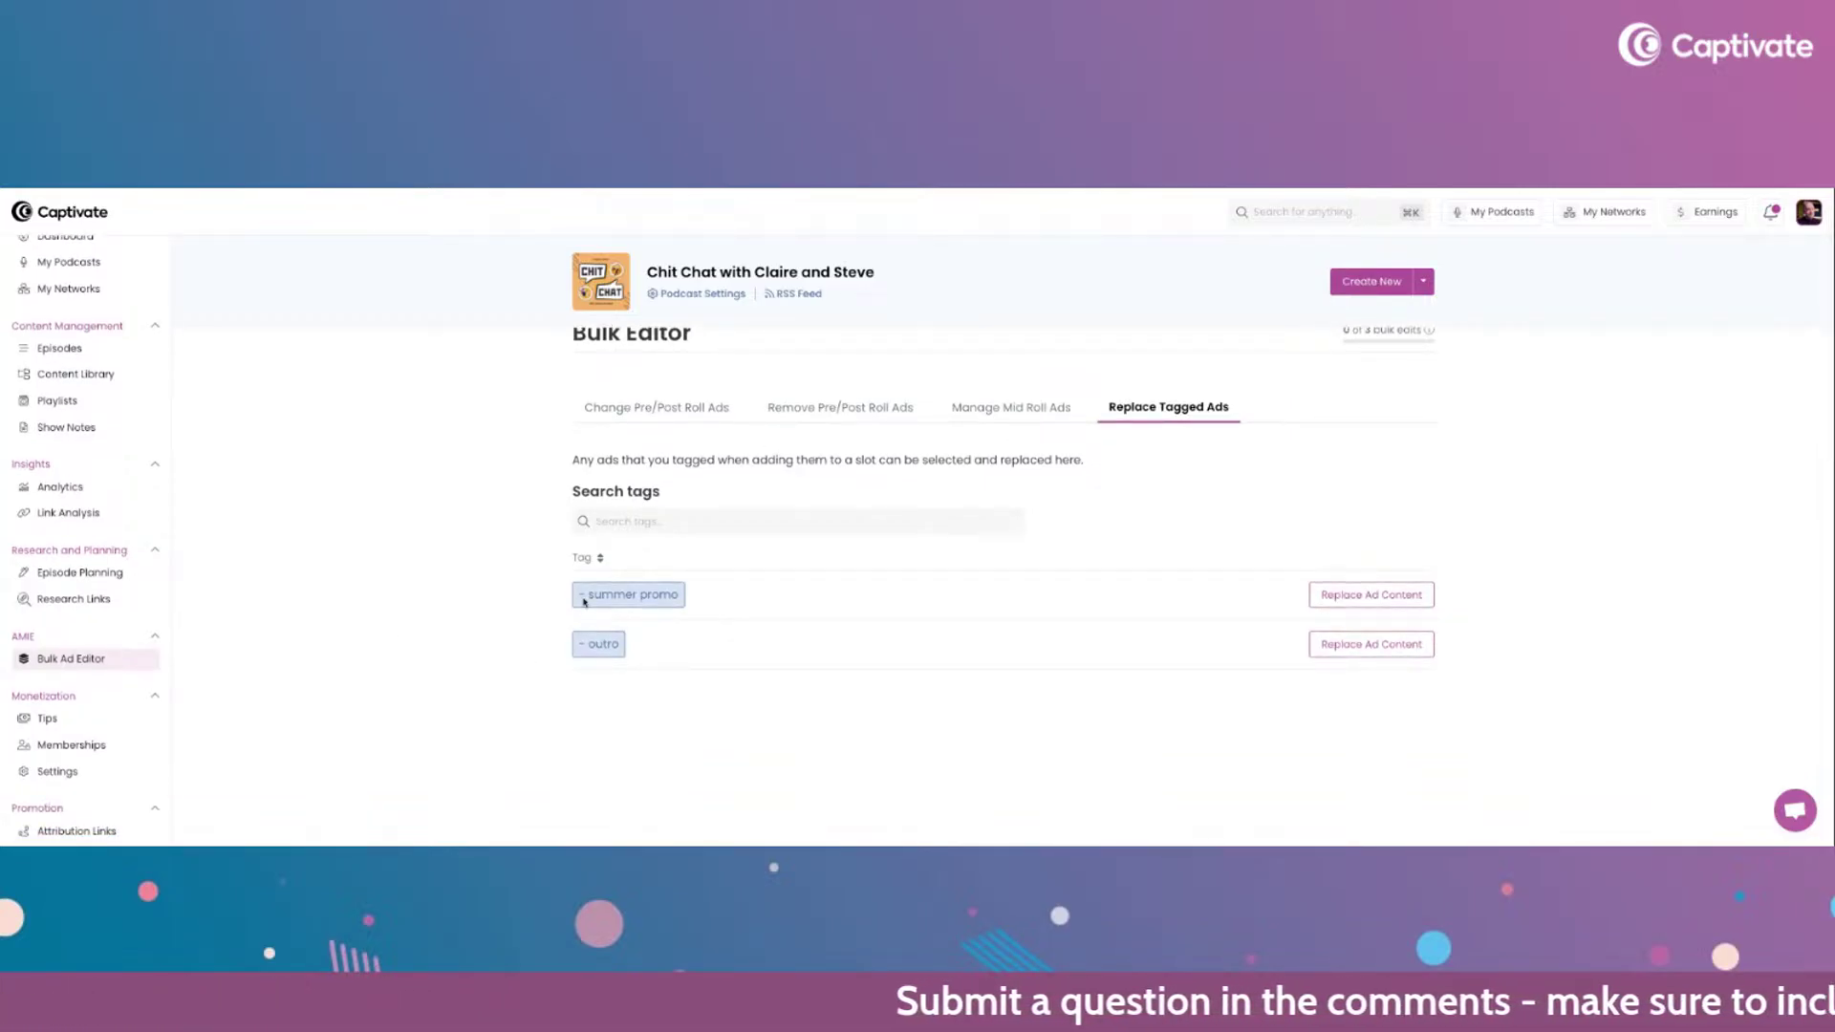
{"action": "left_click", "coordinate": [1348, 592]}
{"action": "scroll", "coordinate": [1045, 575], "scroll_direction": "down", "scroll_amount": 1}
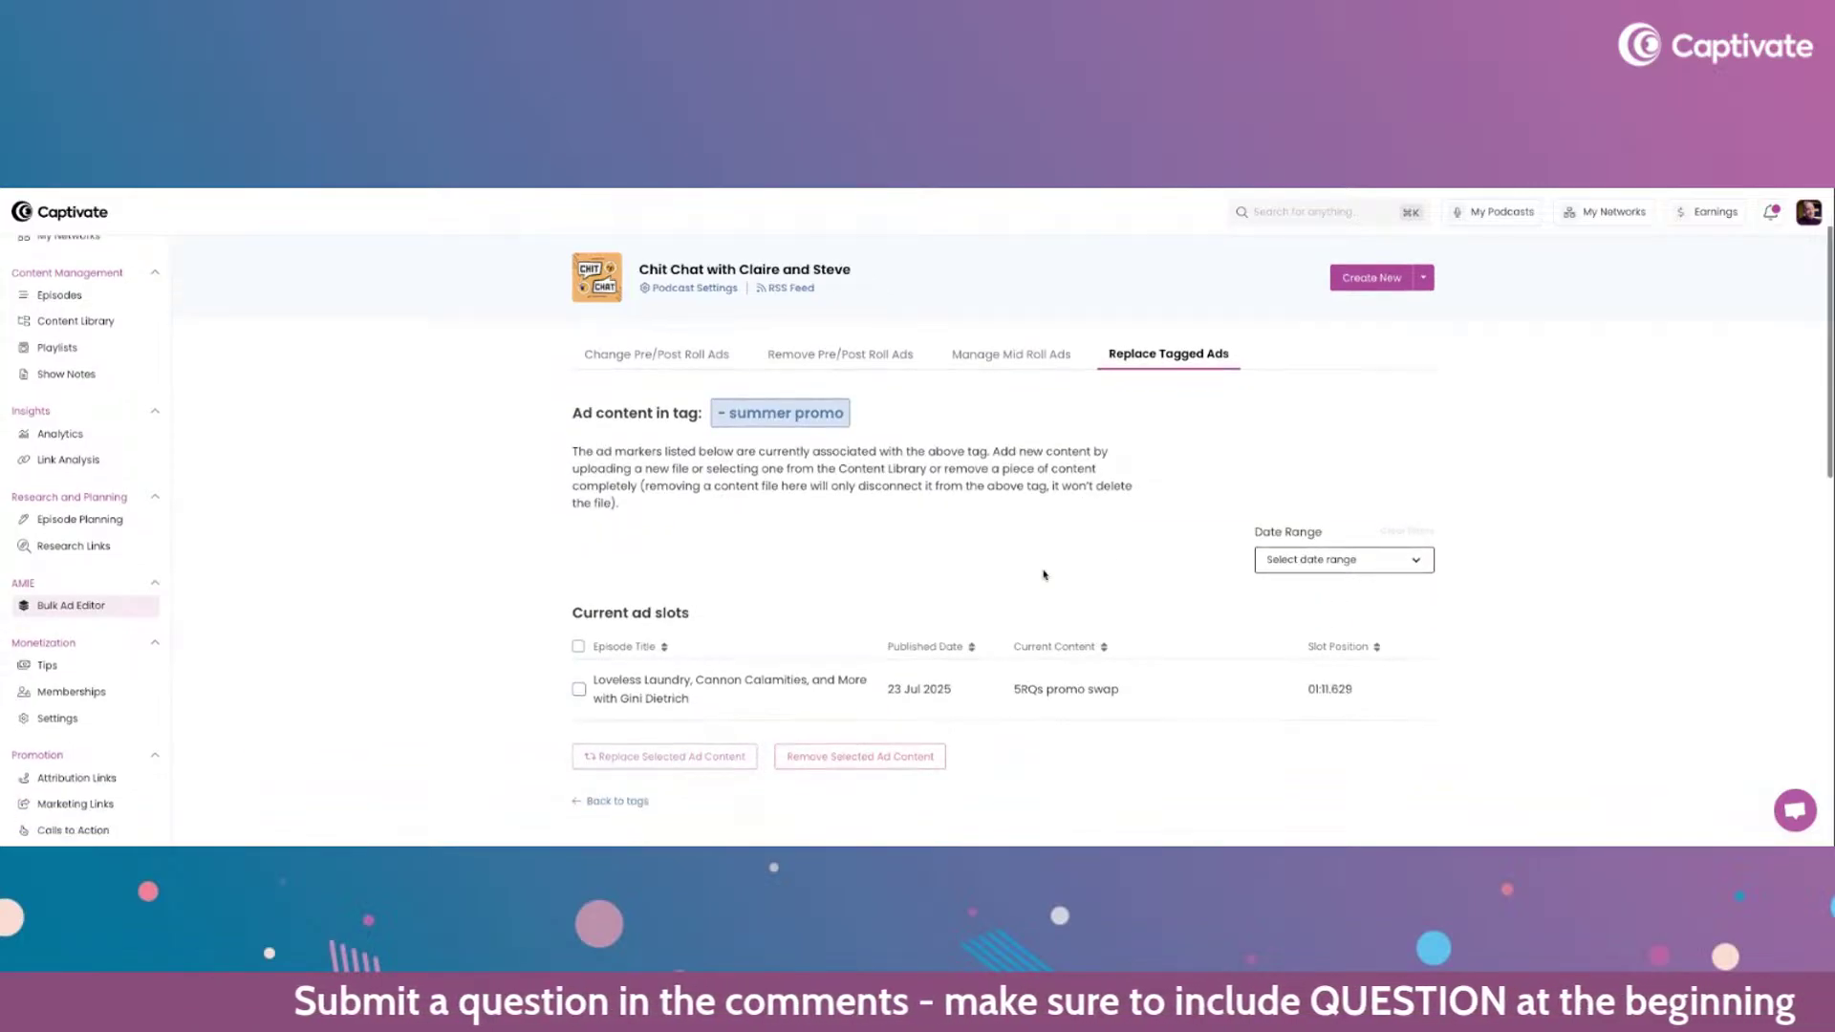
- Replace the content of the Loveless Laundry episode's "summer promo" slot with Be a Better Podcaster trailer and confirm
{"action": "scroll", "coordinate": [474, 656], "scroll_direction": "down", "scroll_amount": 1}
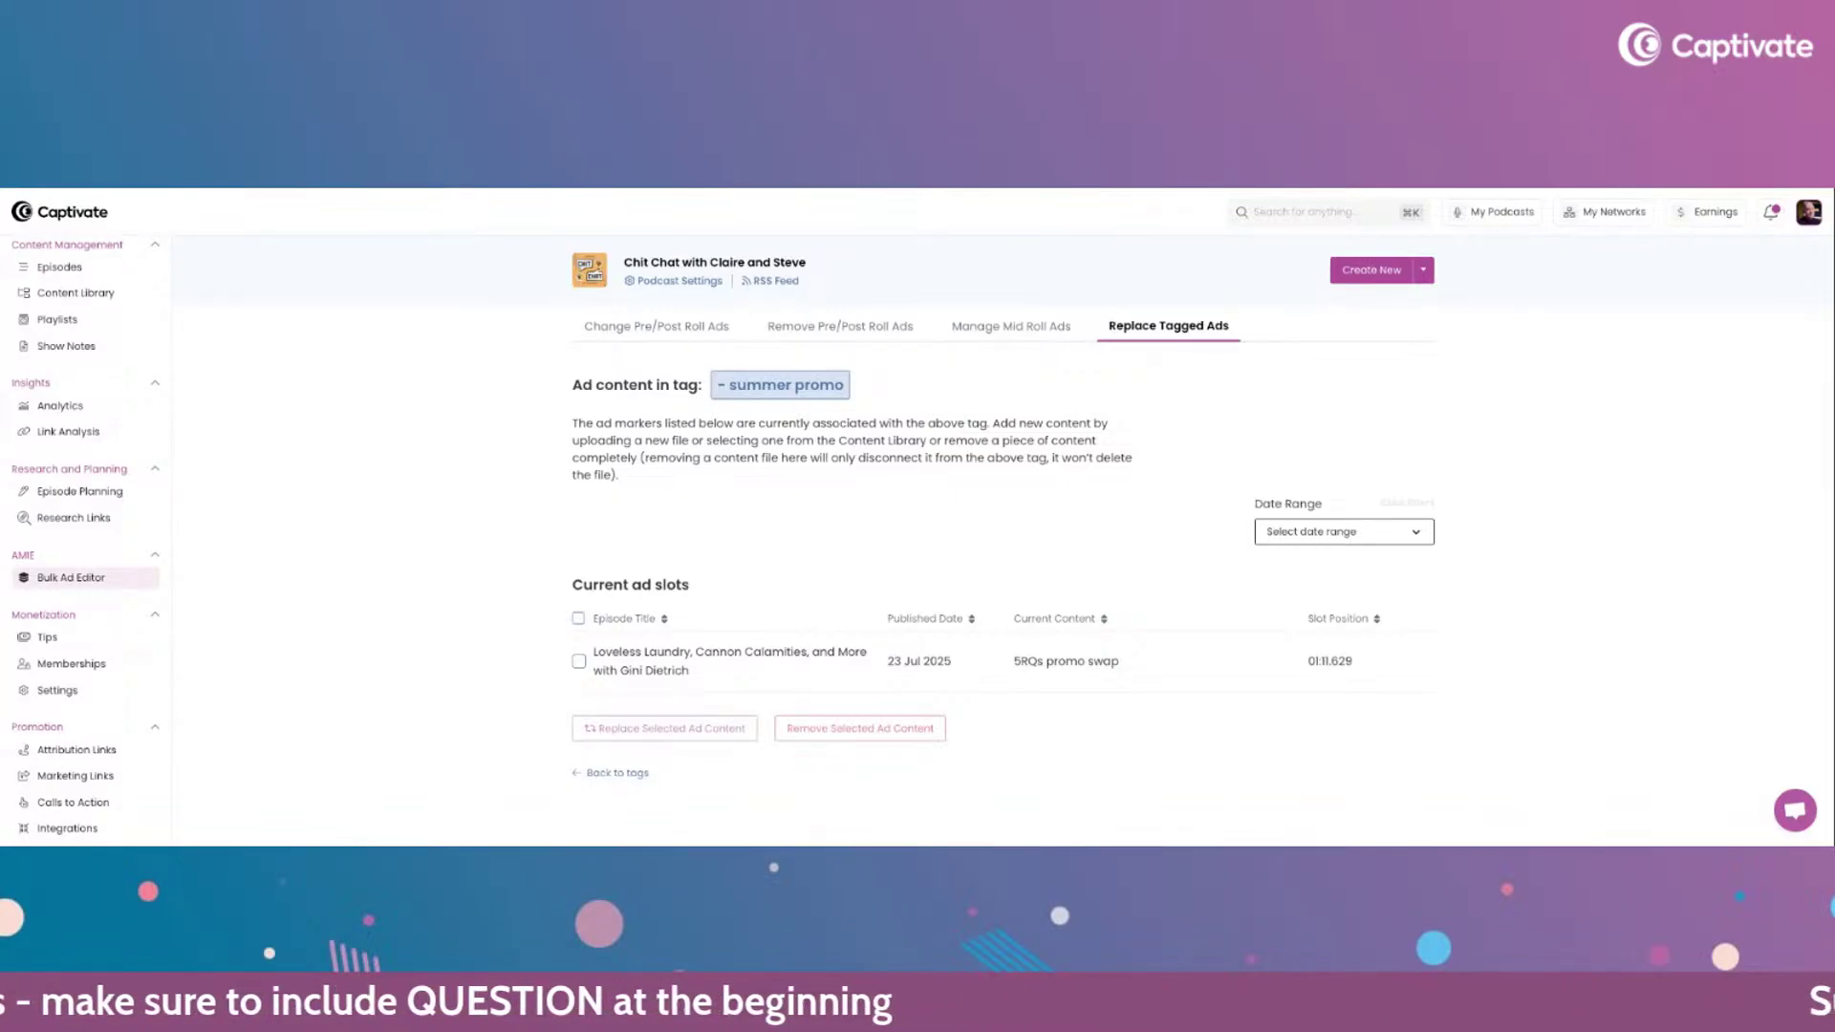
{"action": "scroll", "coordinate": [1095, 663], "scroll_direction": "down", "scroll_amount": 1}
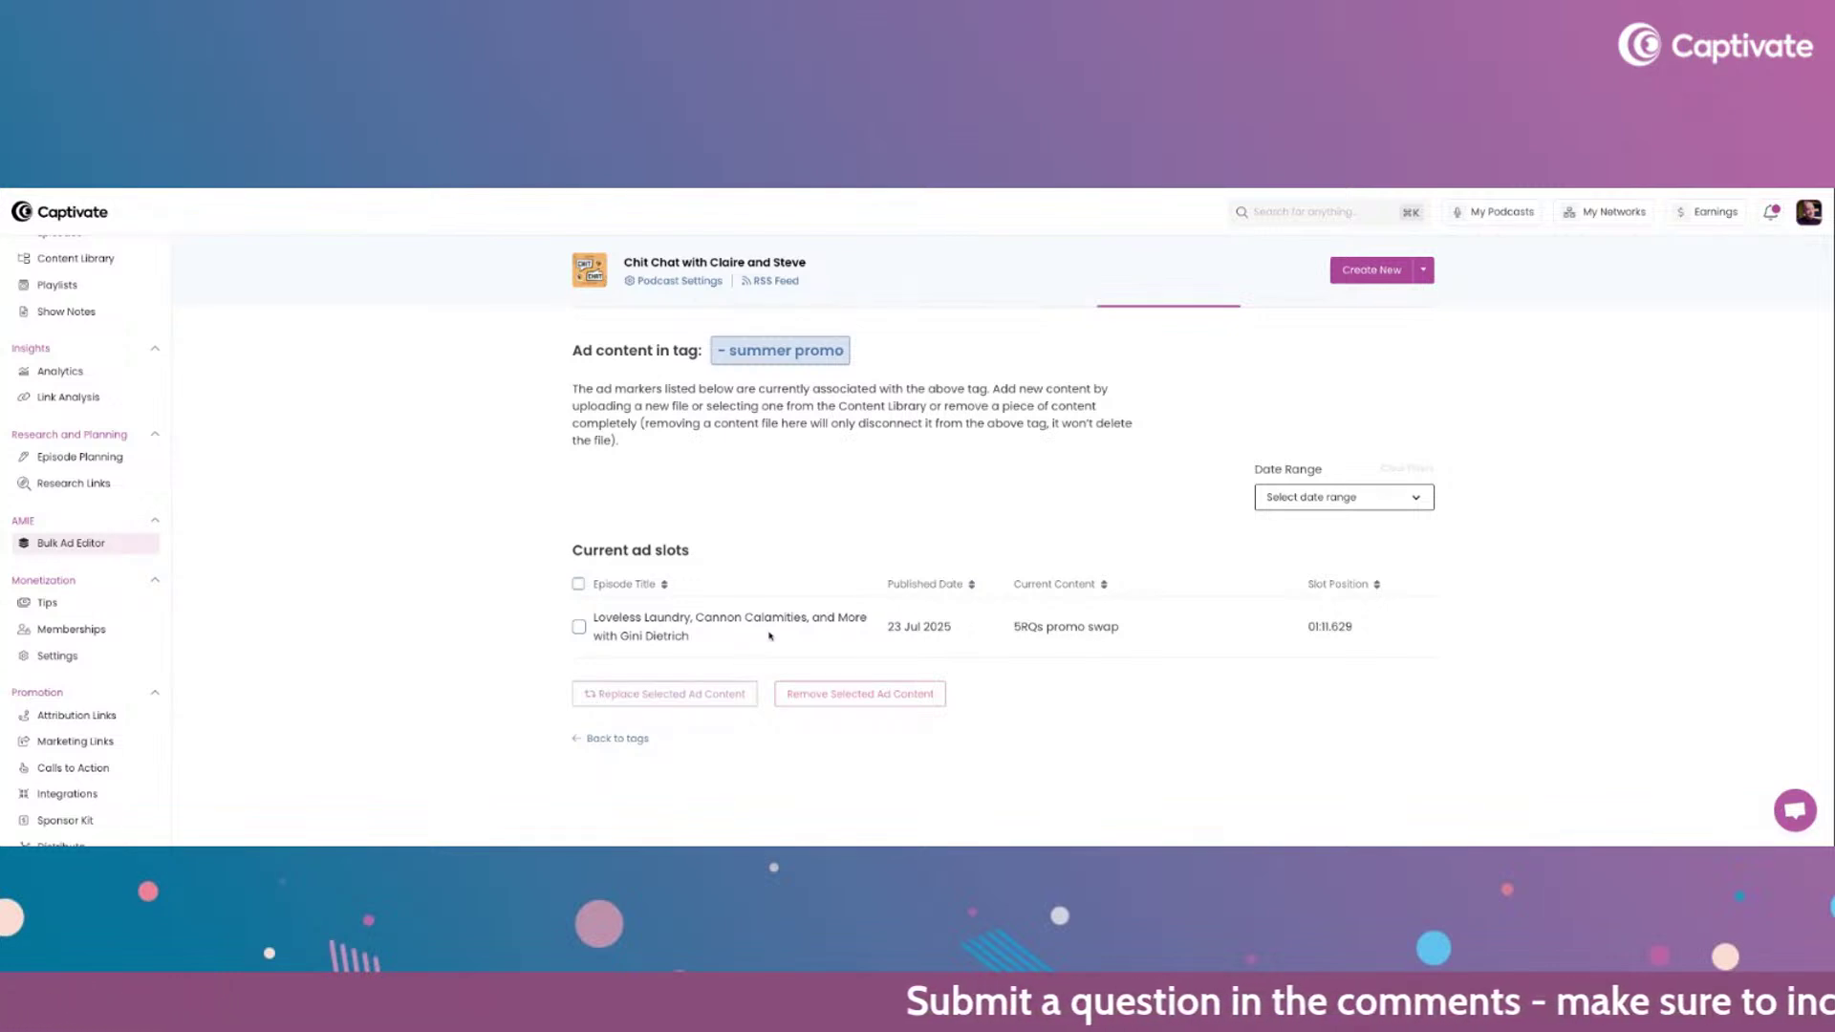
{"action": "left_click", "coordinate": [580, 629]}
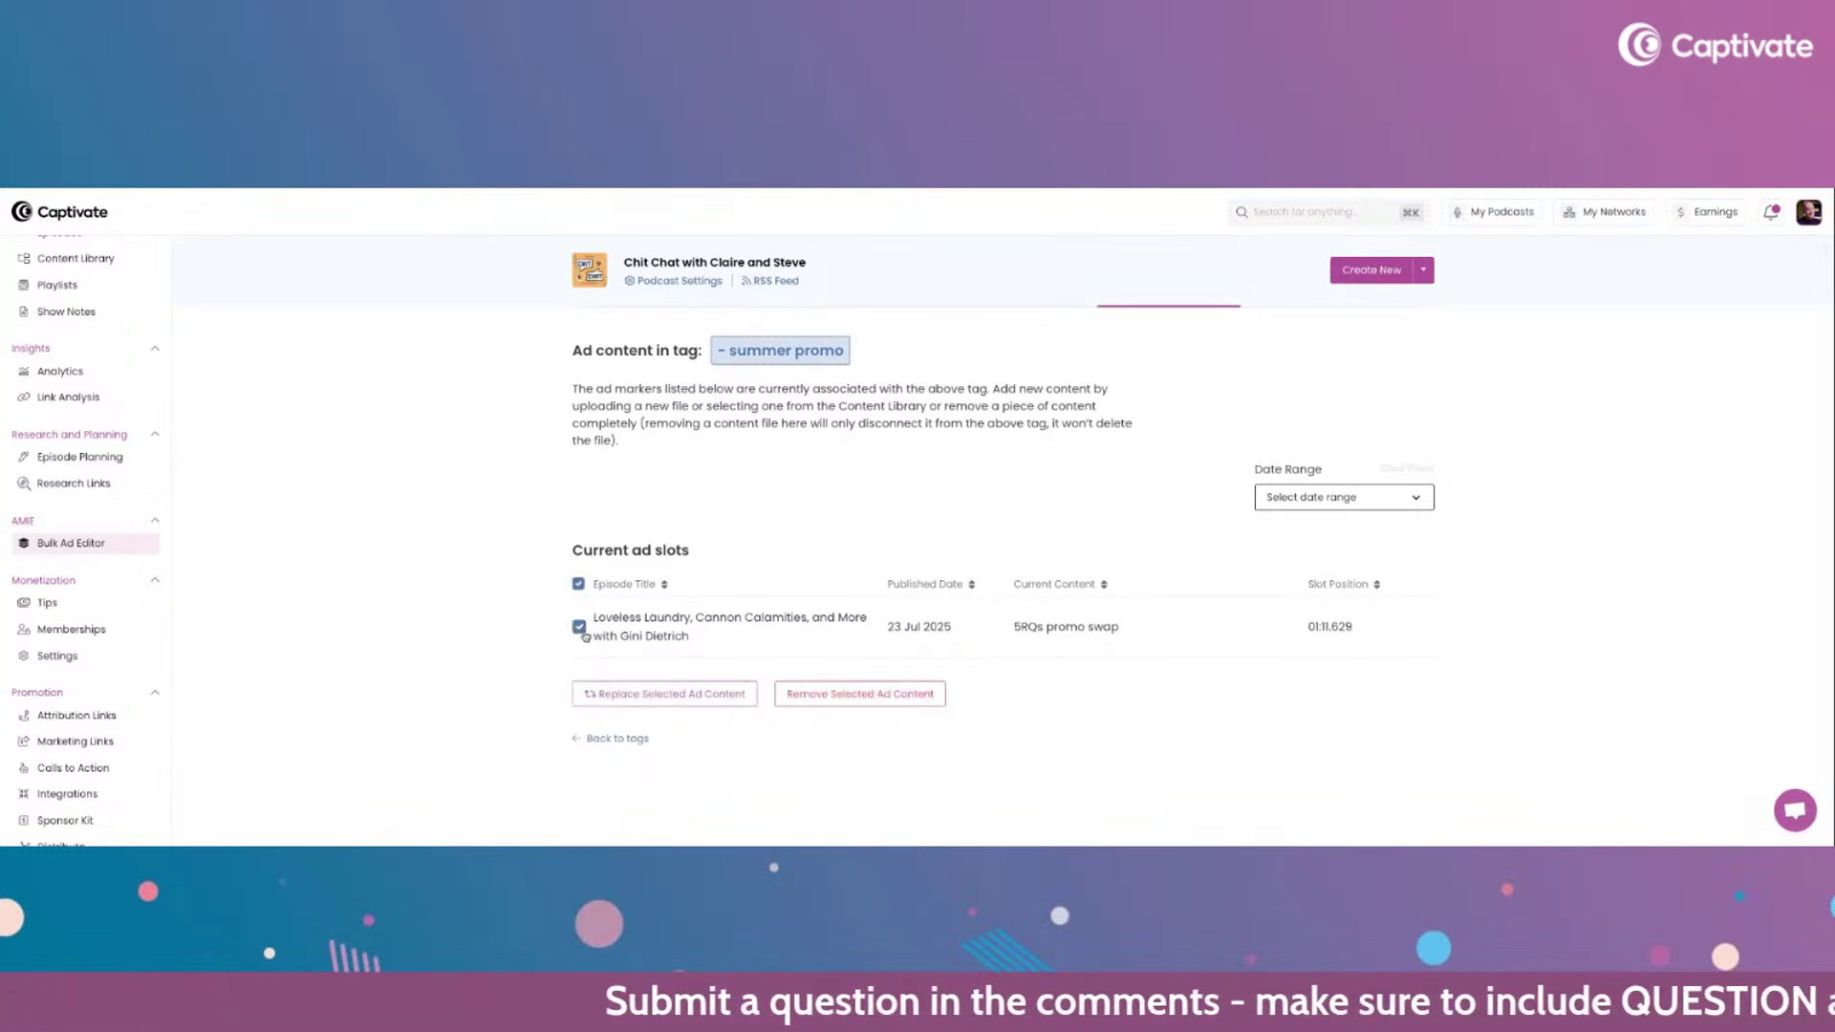
{"action": "scroll", "coordinate": [527, 624], "scroll_direction": "up", "scroll_amount": 3}
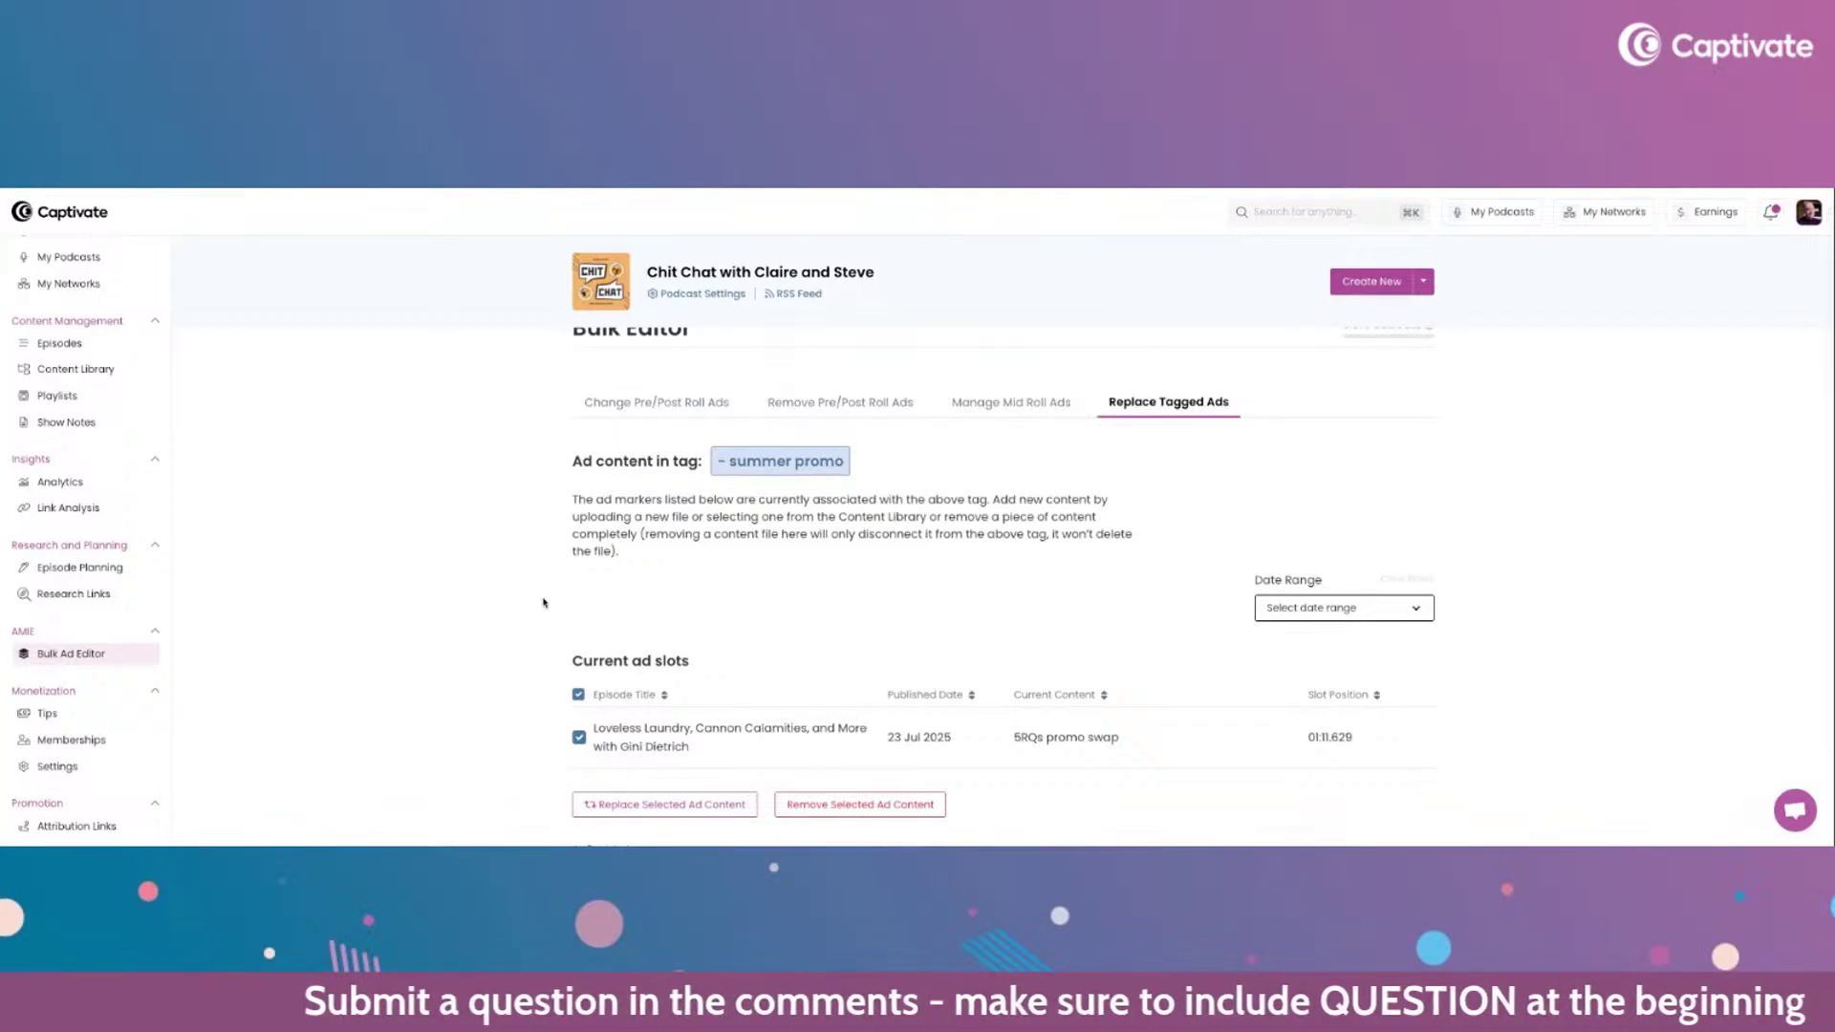
{"action": "scroll", "coordinate": [536, 612], "scroll_direction": "down", "scroll_amount": 3}
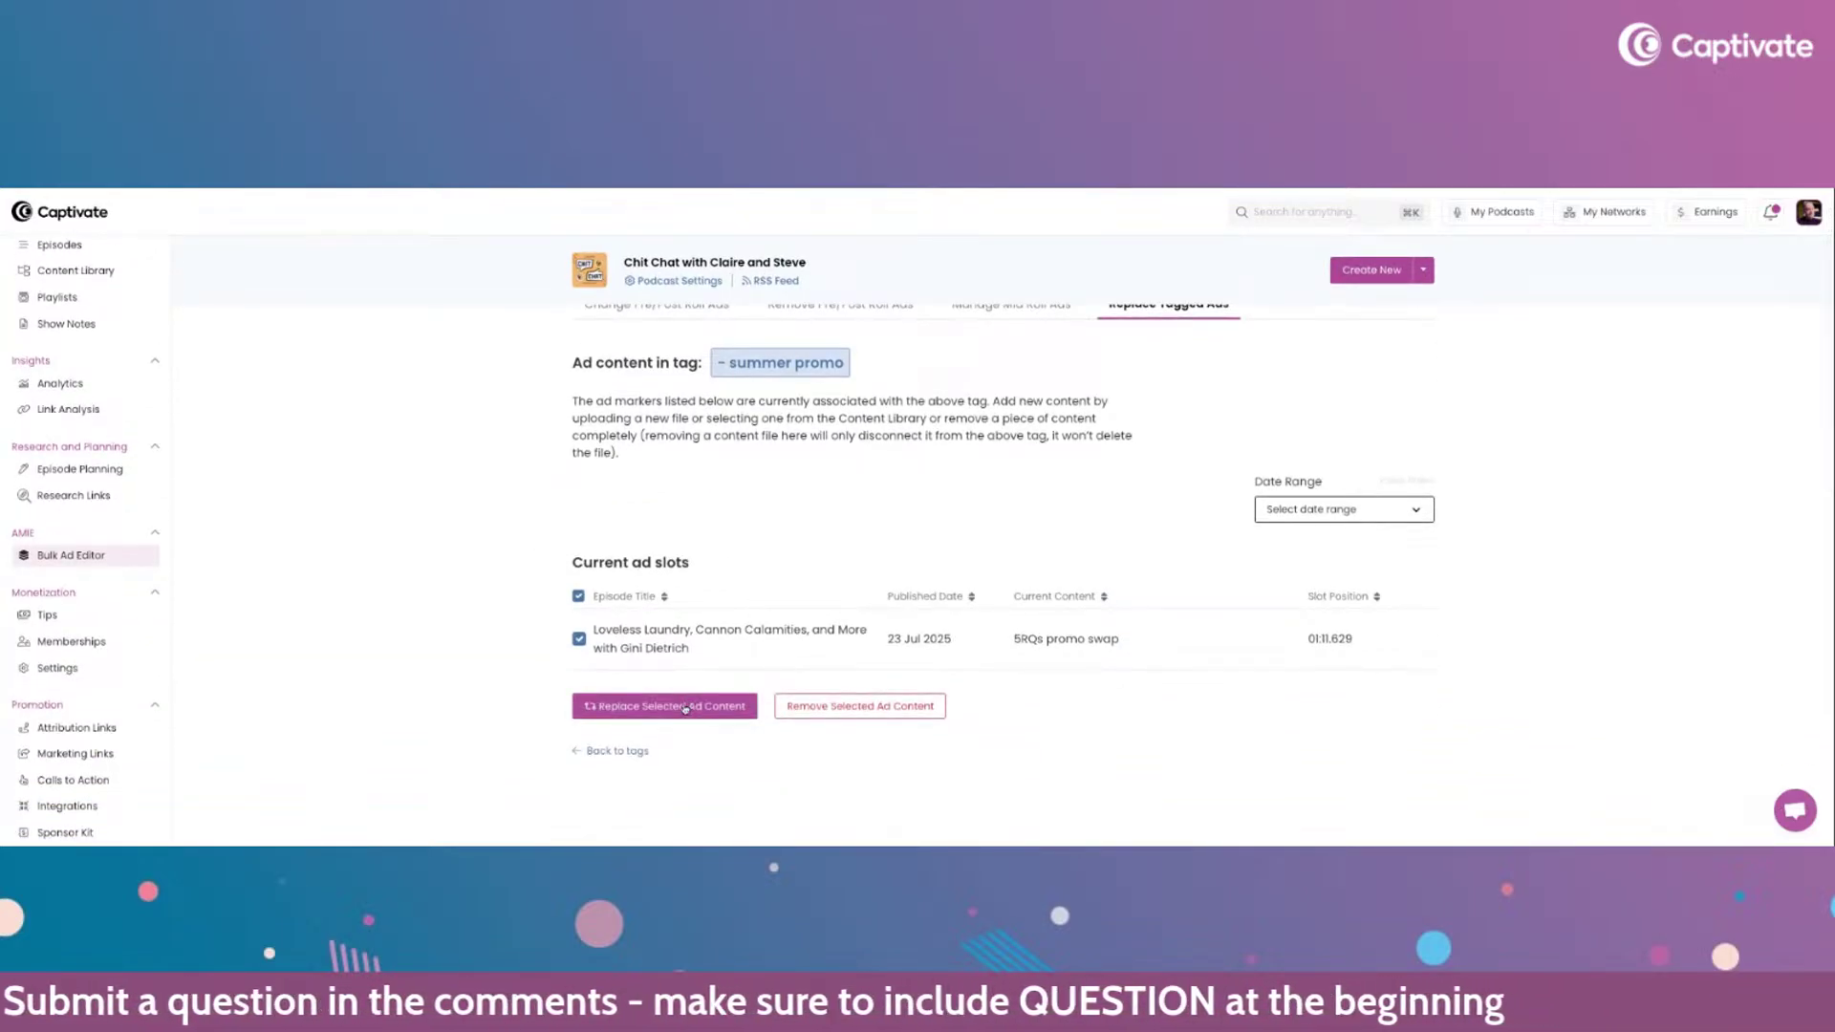
{"action": "left_click", "coordinate": [686, 708]}
{"action": "scroll", "coordinate": [666, 621], "scroll_direction": "down", "scroll_amount": 1}
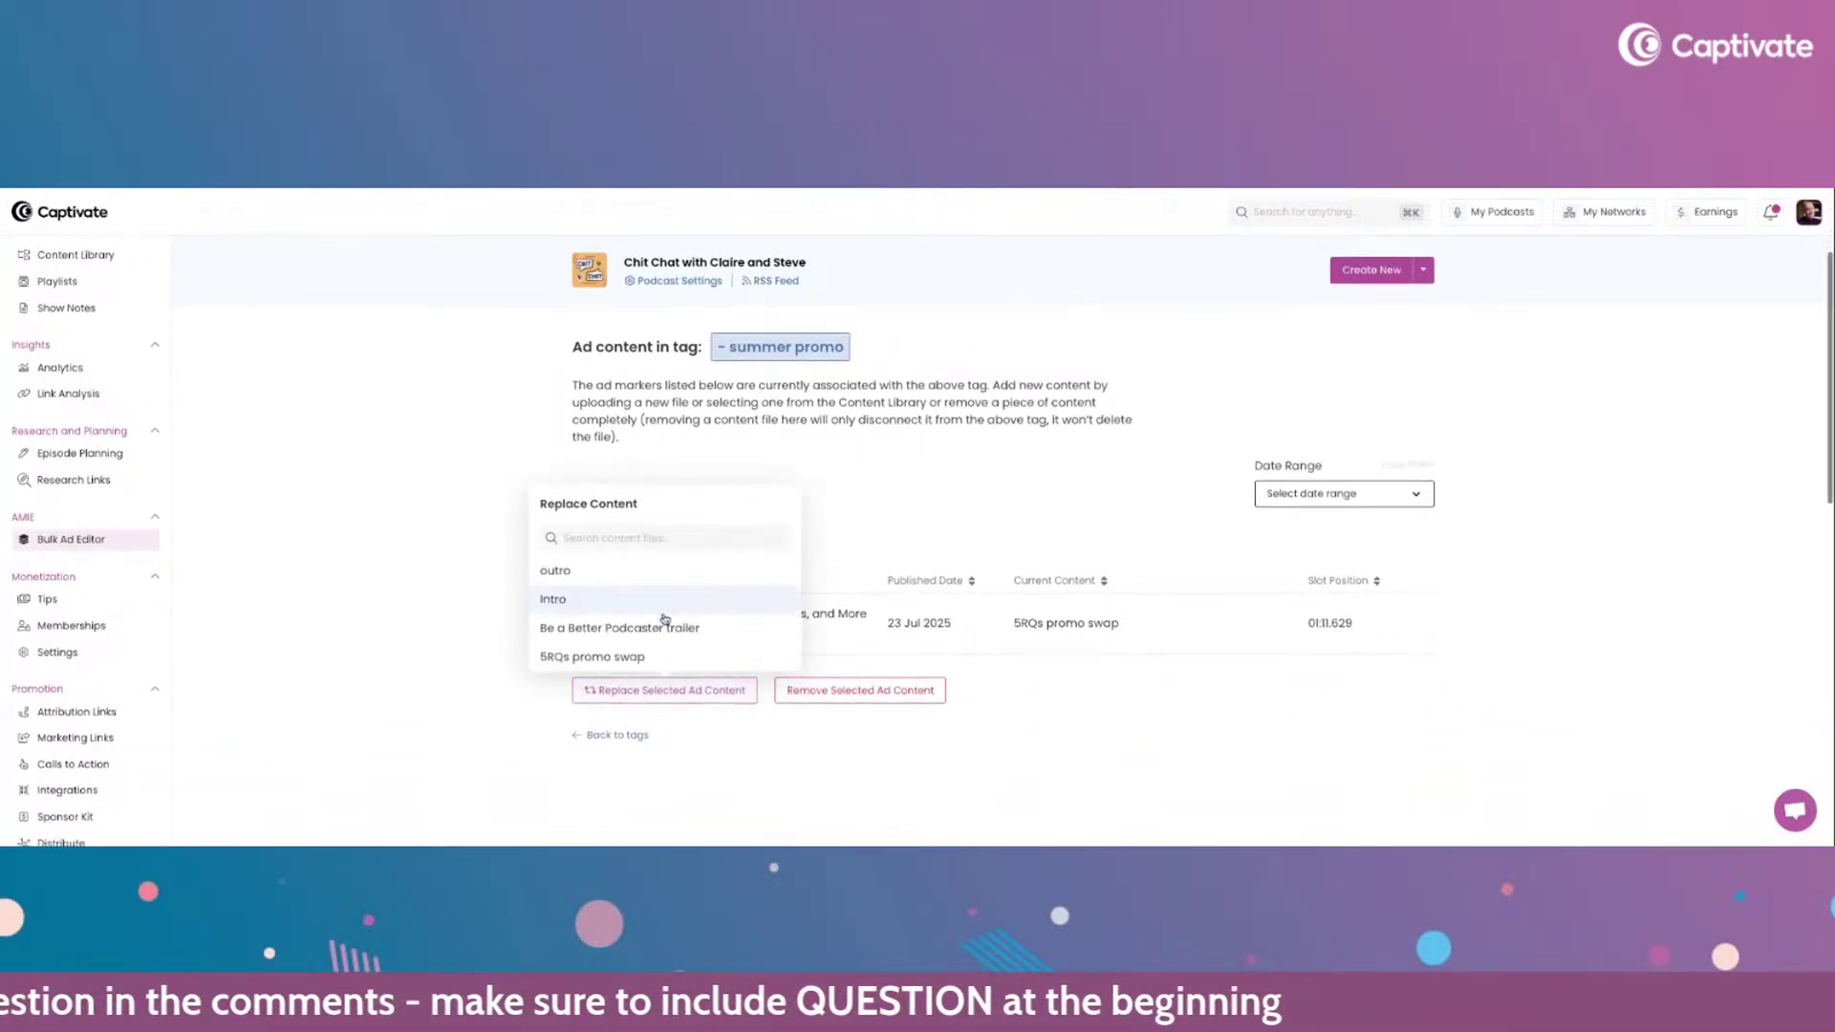
{"action": "left_click", "coordinate": [574, 626]}
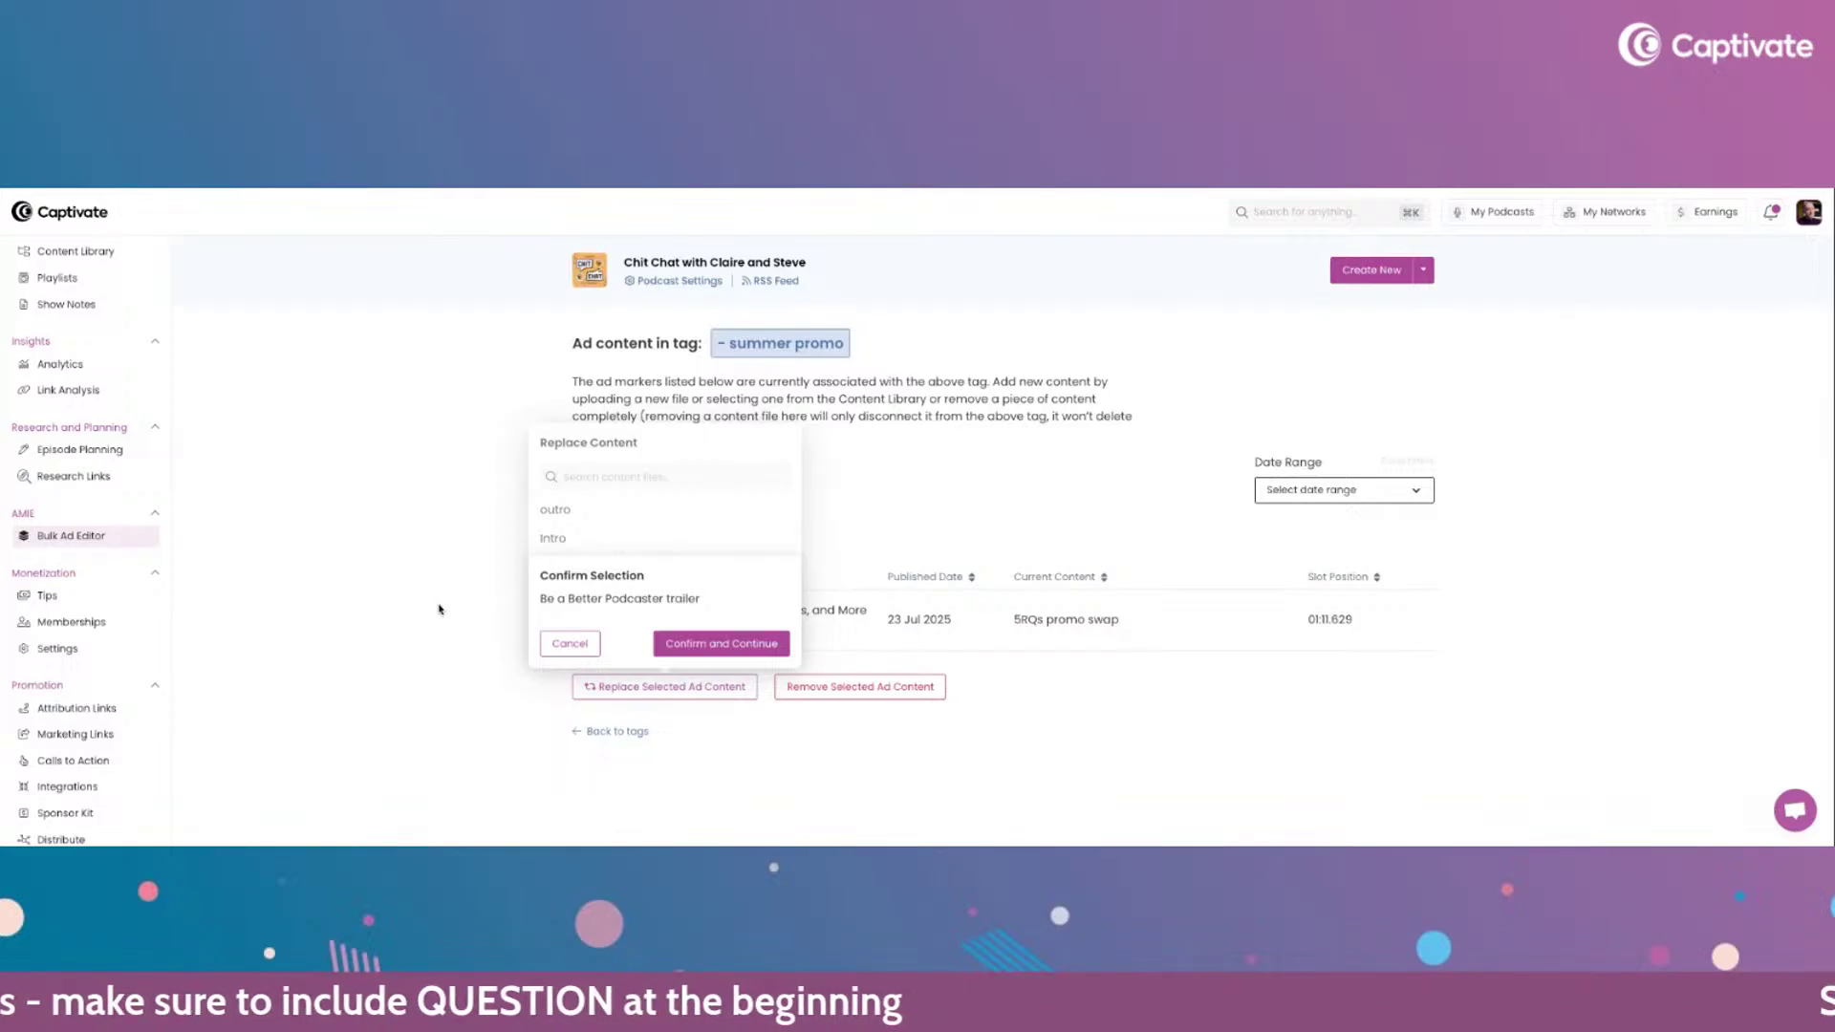
{"action": "left_click", "coordinate": [698, 648]}
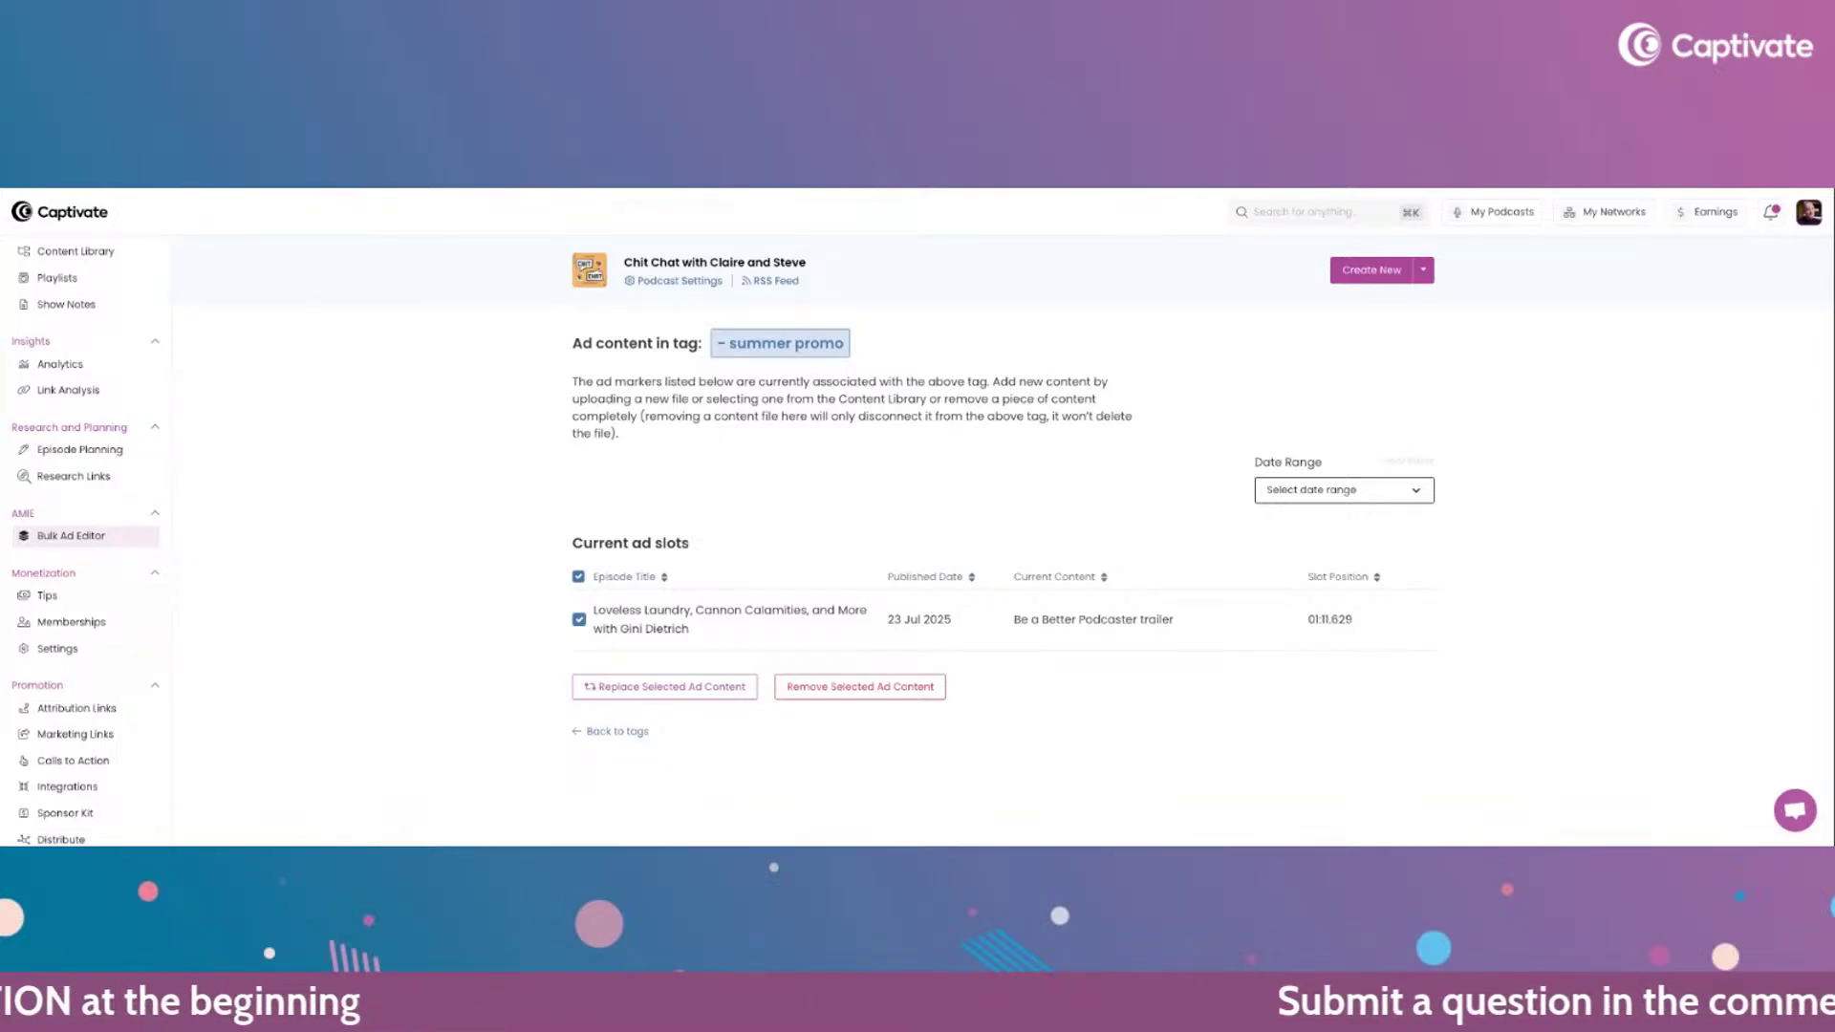
- Select the mid-roll slots of the Loveless Laundry and From Bathtubs to Private Jets episodes for content replacement in the Bulk Editor
{"action": "scroll", "coordinate": [1003, 525], "scroll_direction": "up", "scroll_amount": 3}
{"action": "left_click", "coordinate": [1037, 451]}
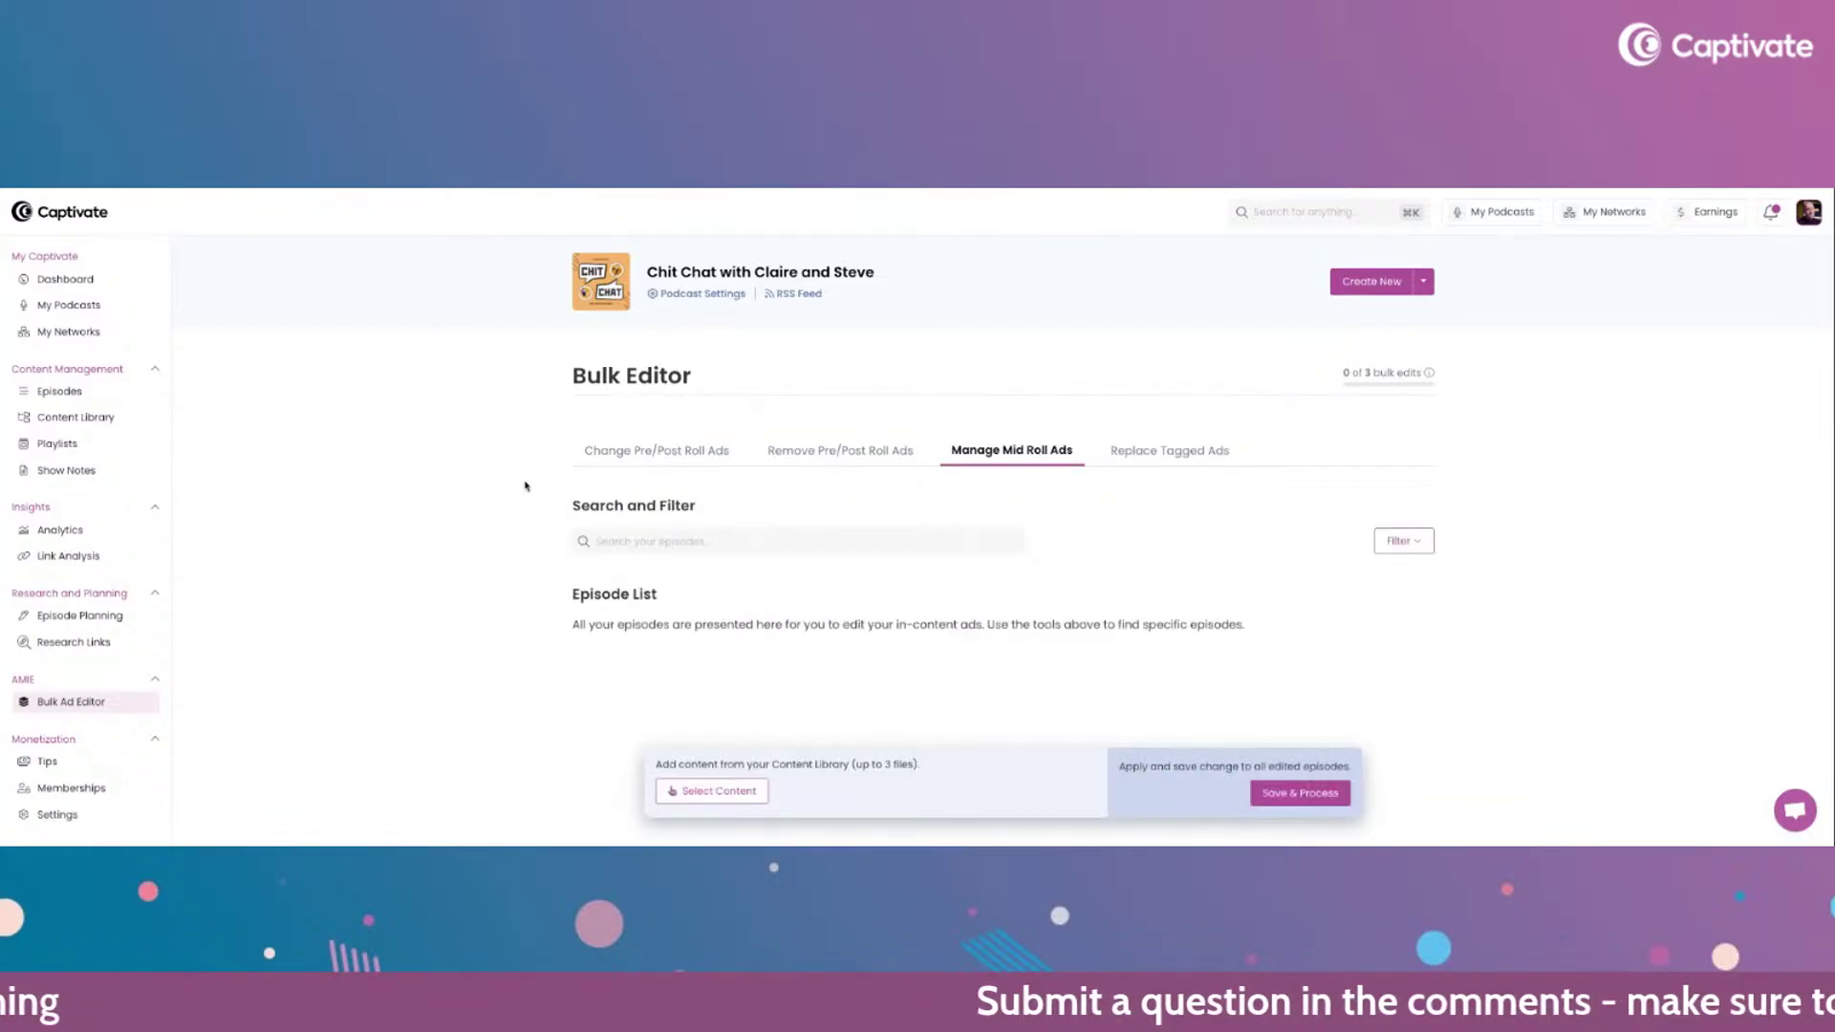
{"action": "scroll", "coordinate": [471, 485], "scroll_direction": "down", "scroll_amount": 1}
{"action": "scroll", "coordinate": [471, 485], "scroll_direction": "down", "scroll_amount": 3}
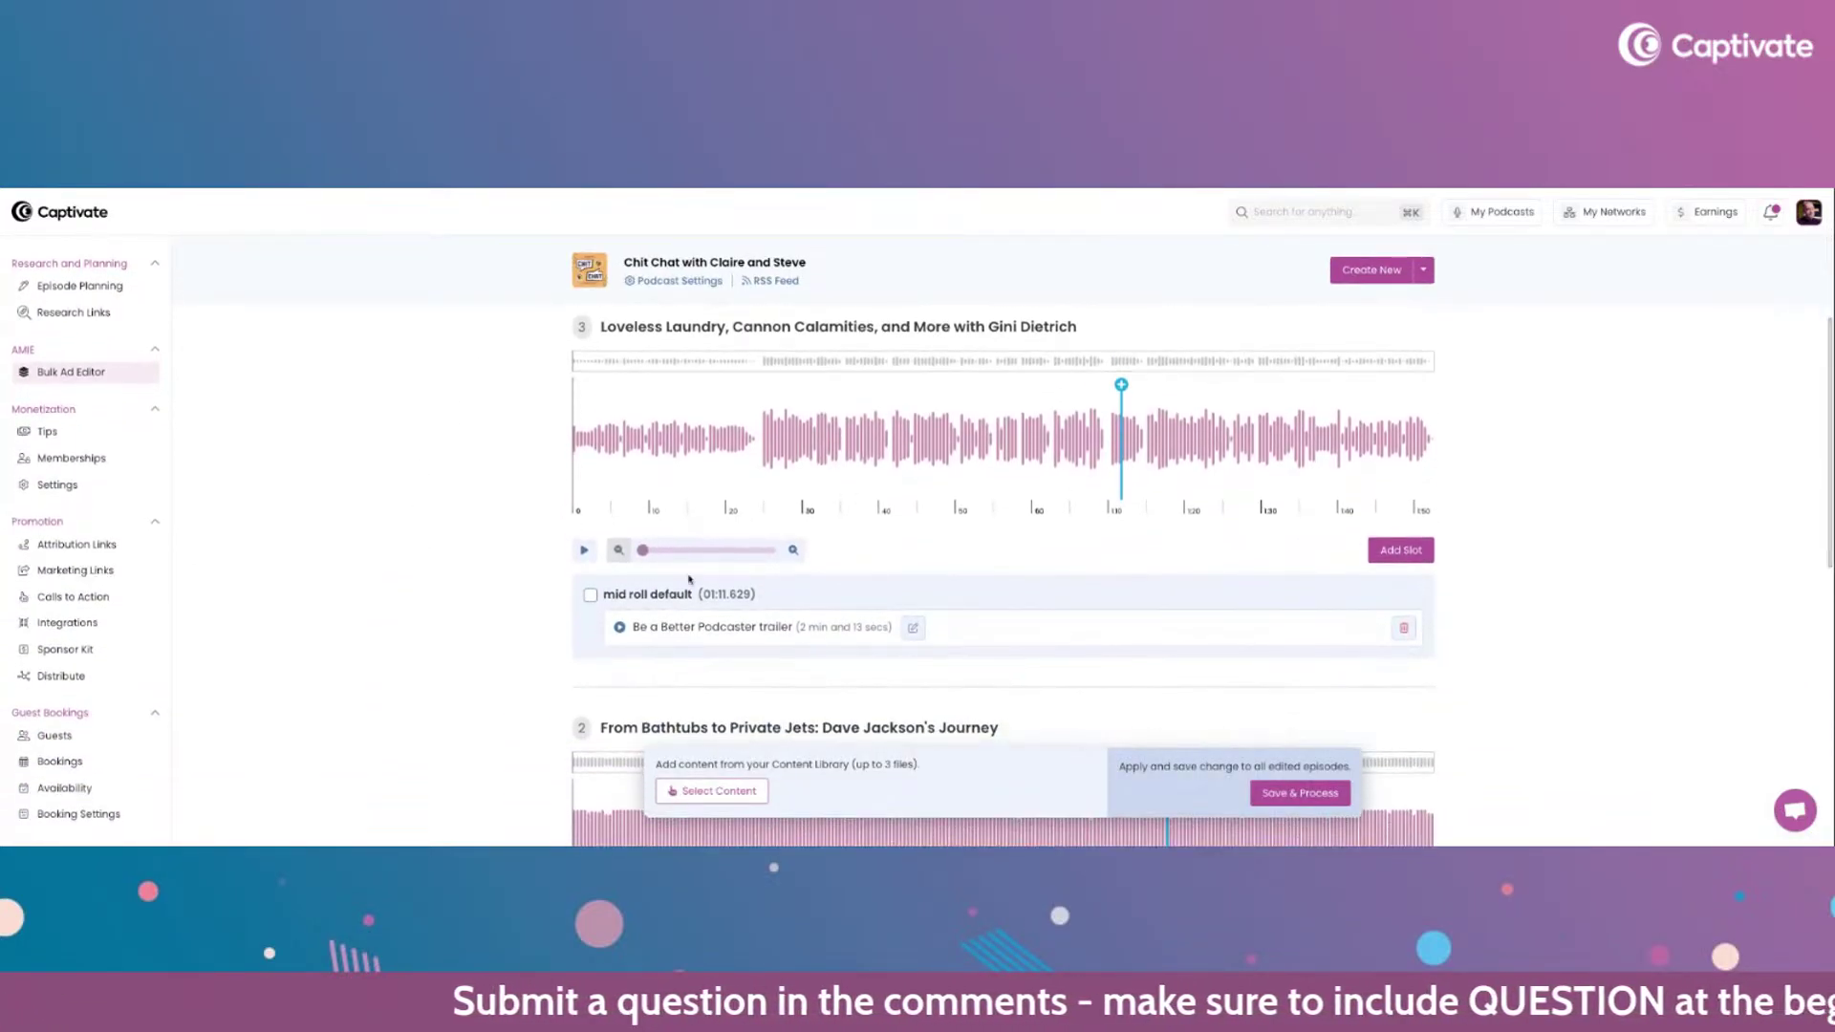
{"action": "left_click", "coordinate": [590, 594]}
{"action": "scroll", "coordinate": [493, 612], "scroll_direction": "down", "scroll_amount": 4}
{"action": "scroll", "coordinate": [496, 620], "scroll_direction": "down", "scroll_amount": 1}
{"action": "left_click", "coordinate": [591, 686]}
{"action": "scroll", "coordinate": [512, 656], "scroll_direction": "down", "scroll_amount": 2}
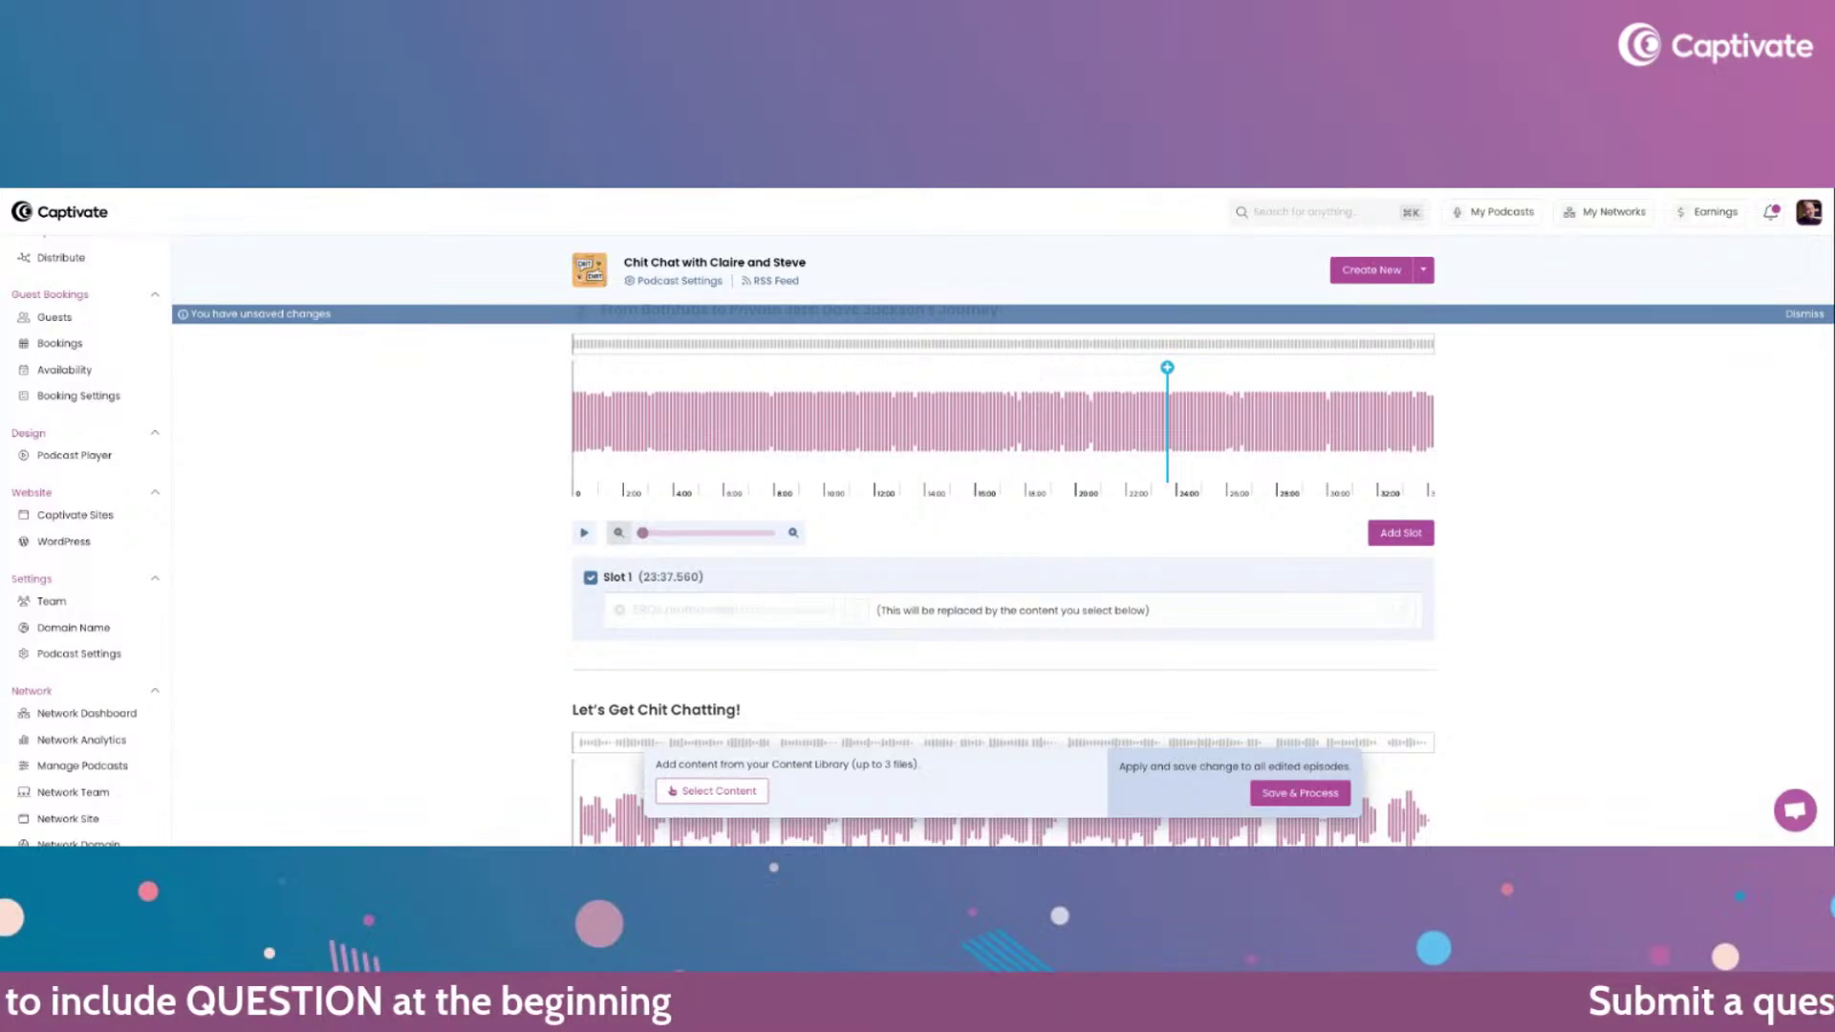
- Discard the unsaved mid-roll slot selections and return to the list of tagged ads
{"action": "scroll", "coordinate": [1052, 497], "scroll_direction": "up", "scroll_amount": 6}
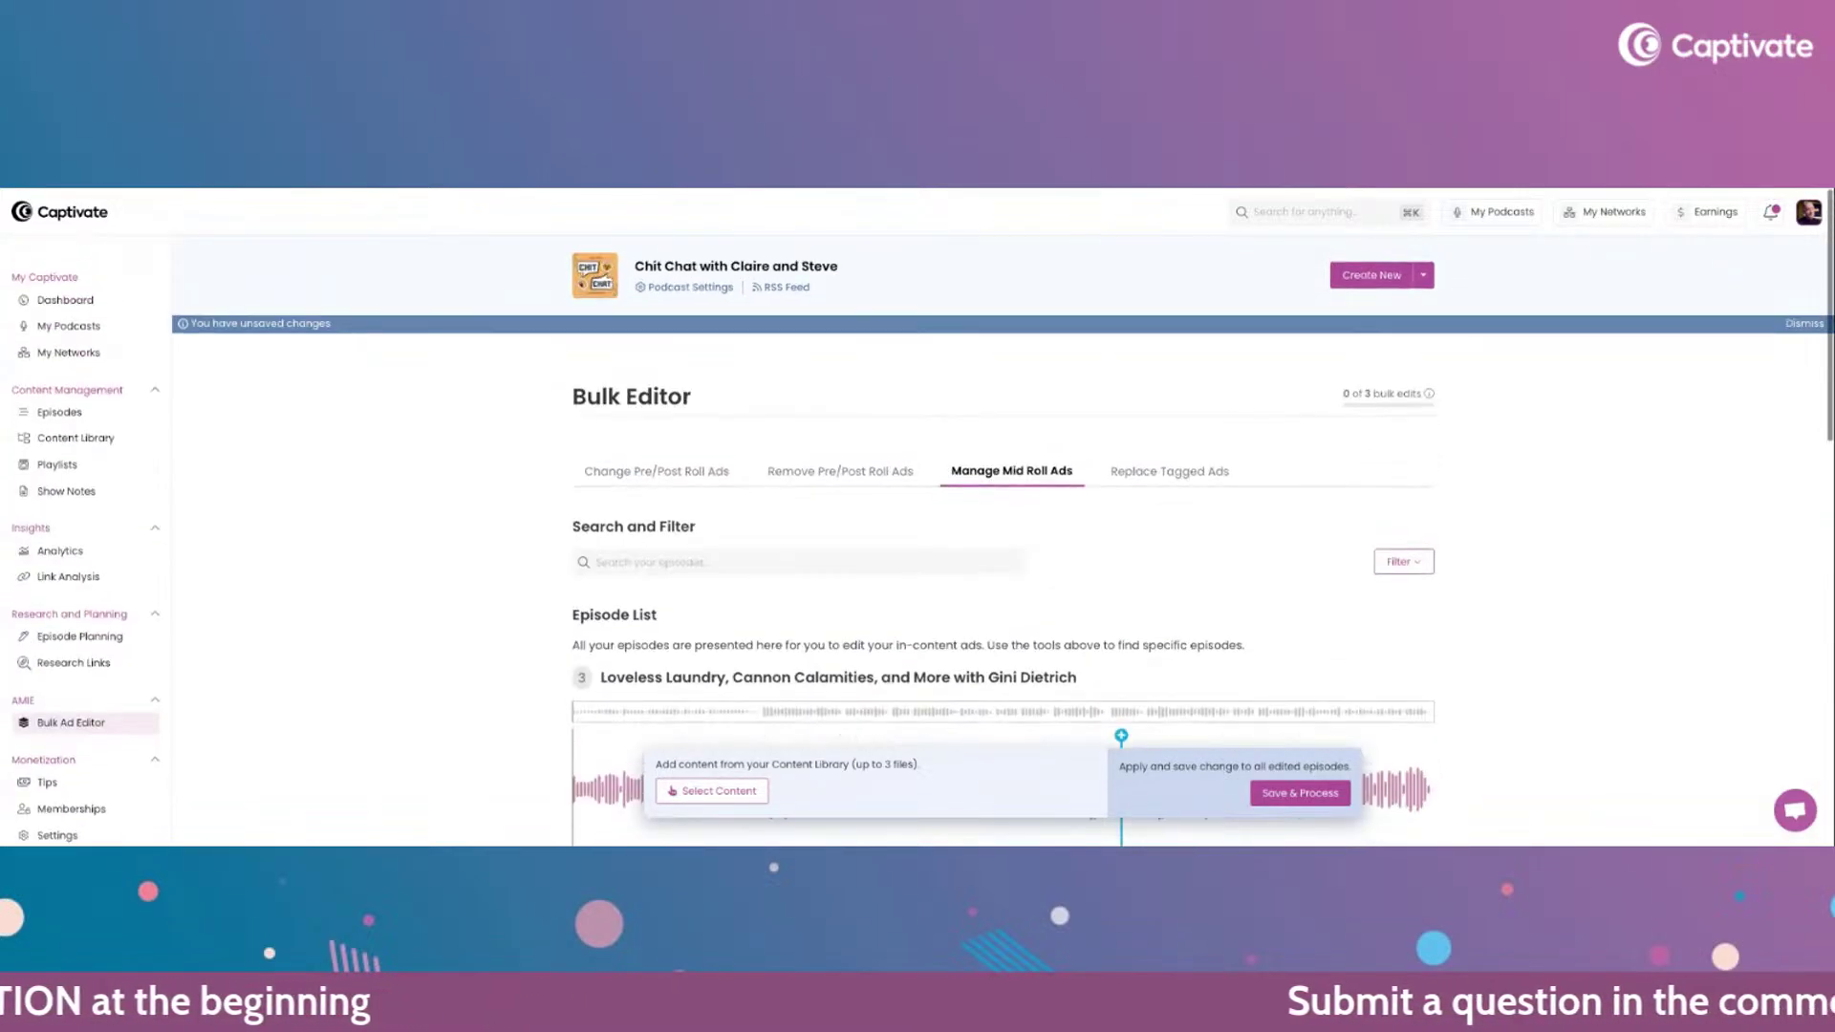
{"action": "left_click", "coordinate": [1108, 451]}
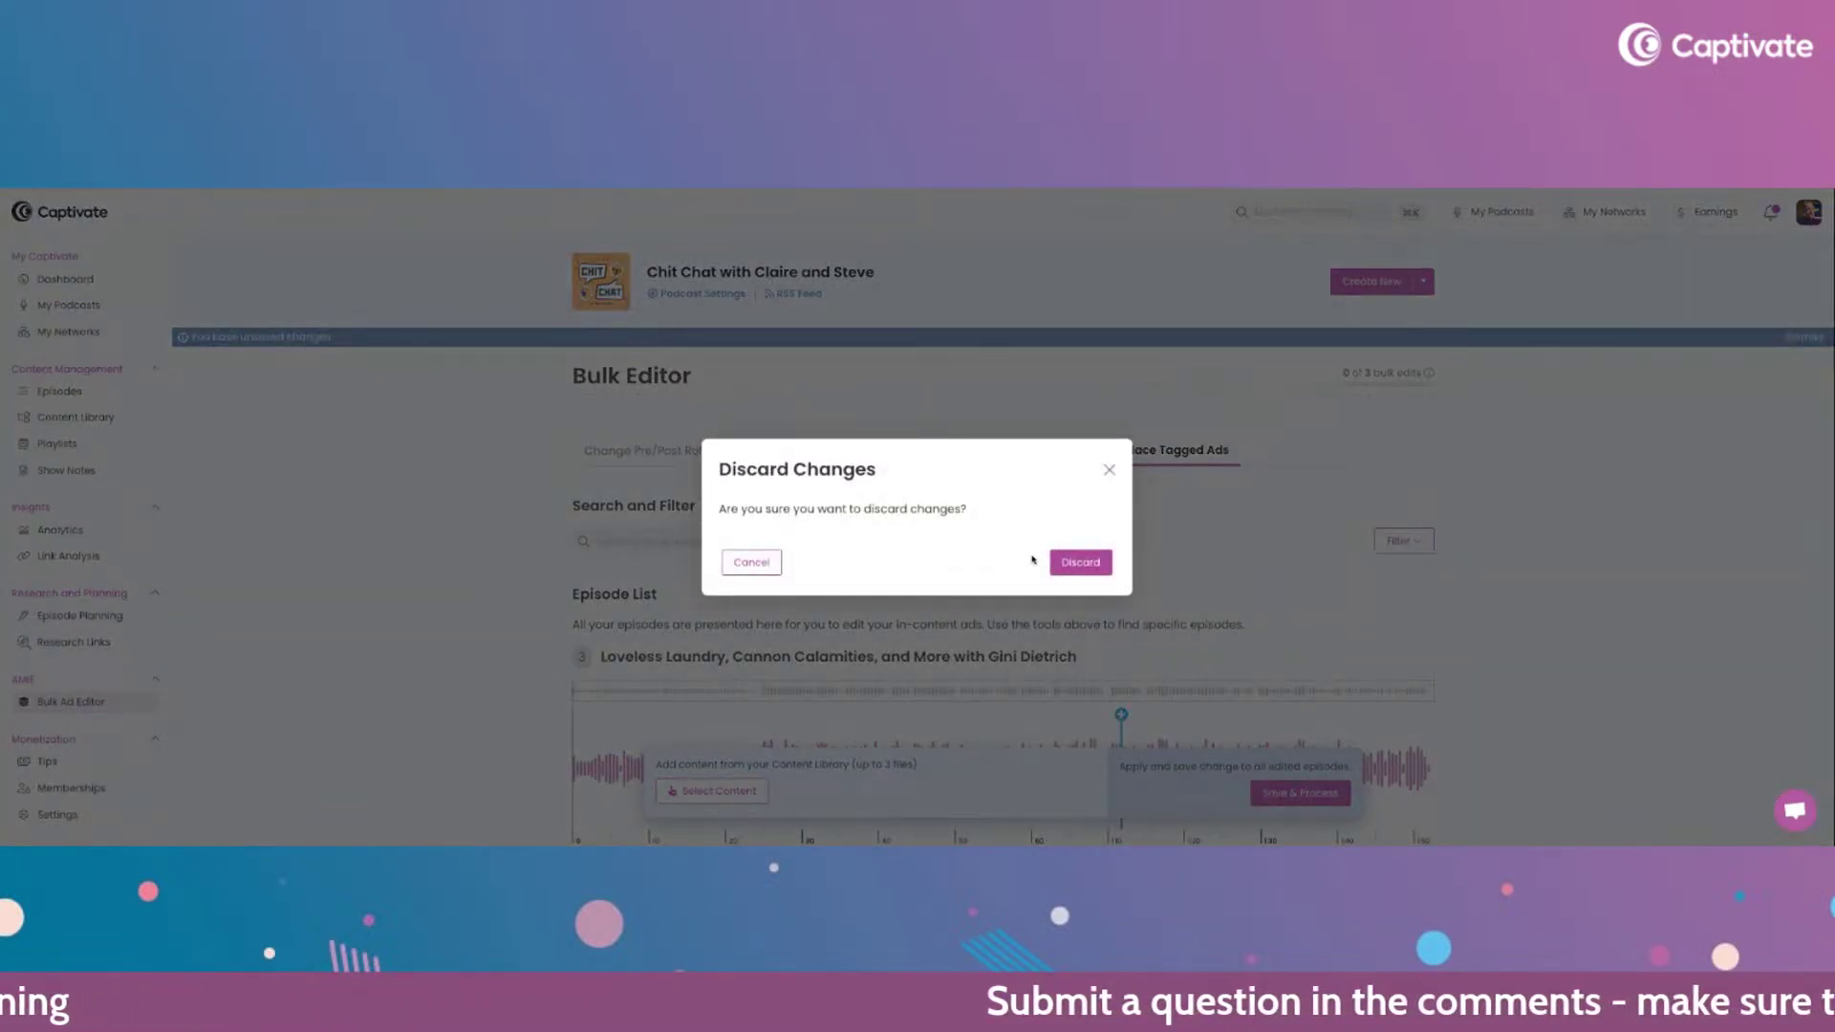
{"action": "left_click", "coordinate": [1065, 562]}
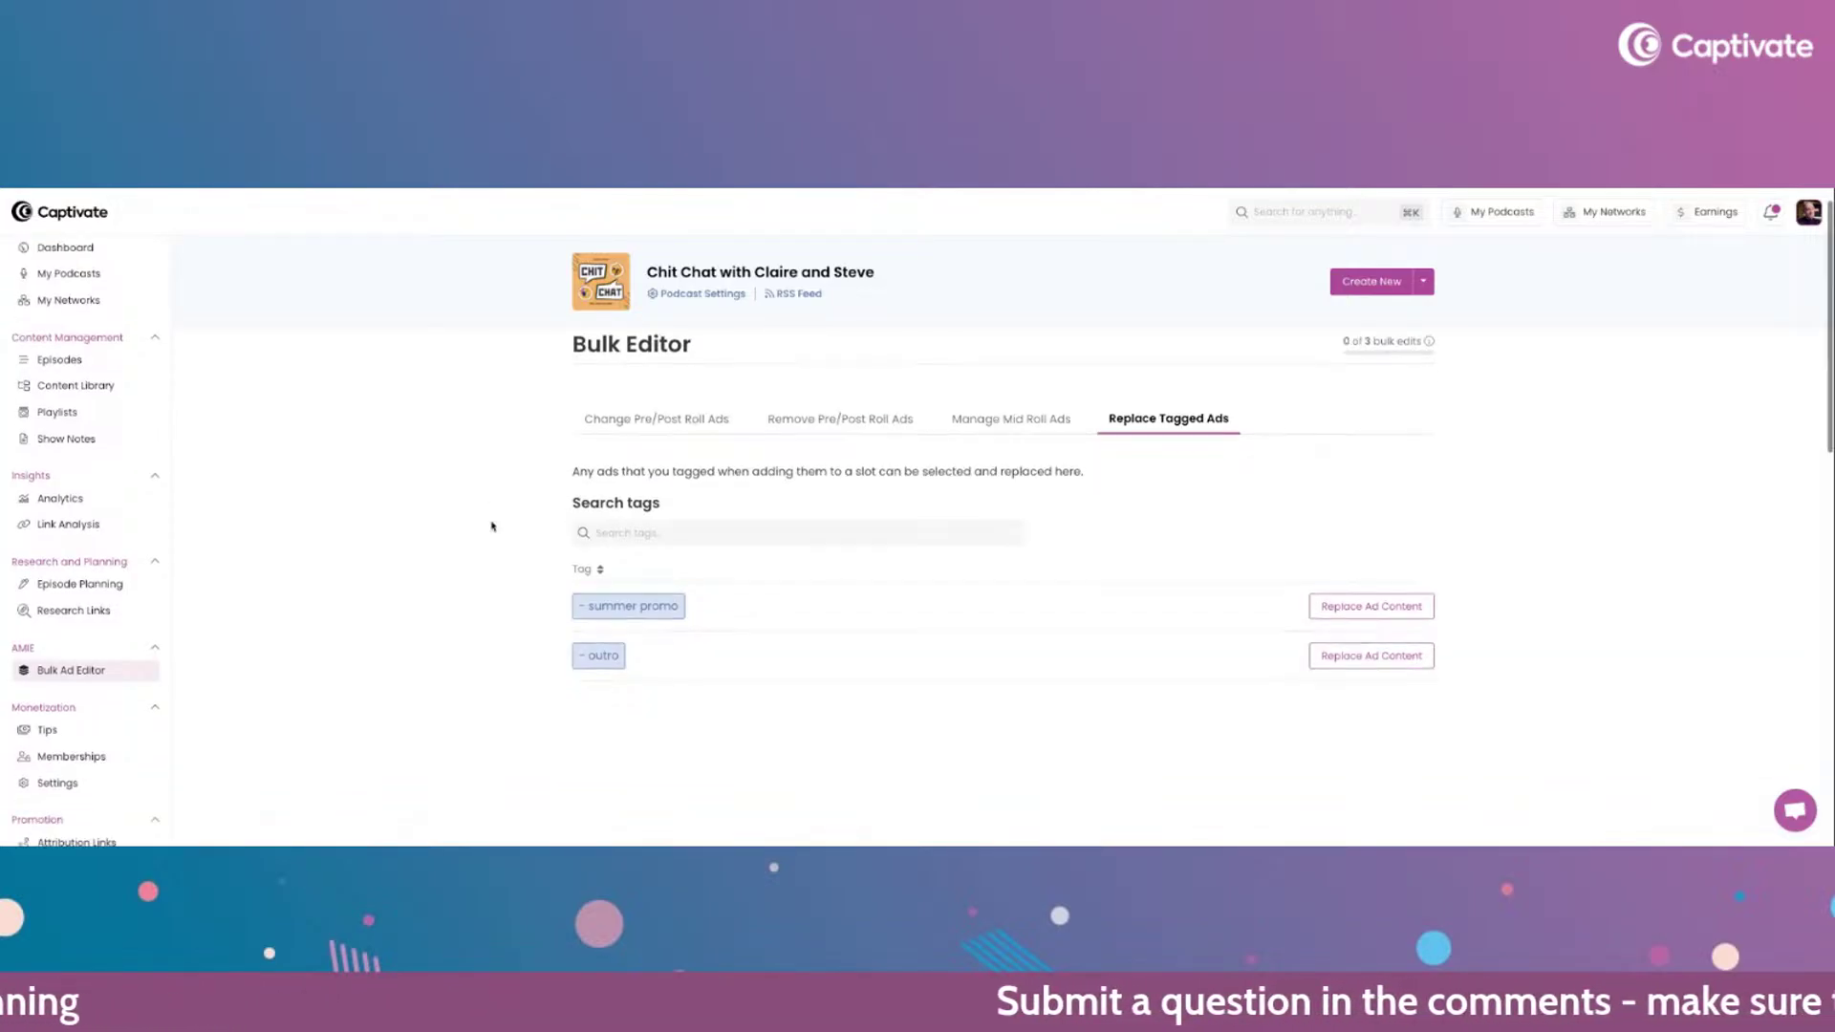
{"action": "scroll", "coordinate": [317, 518], "scroll_direction": "up", "scroll_amount": 1}
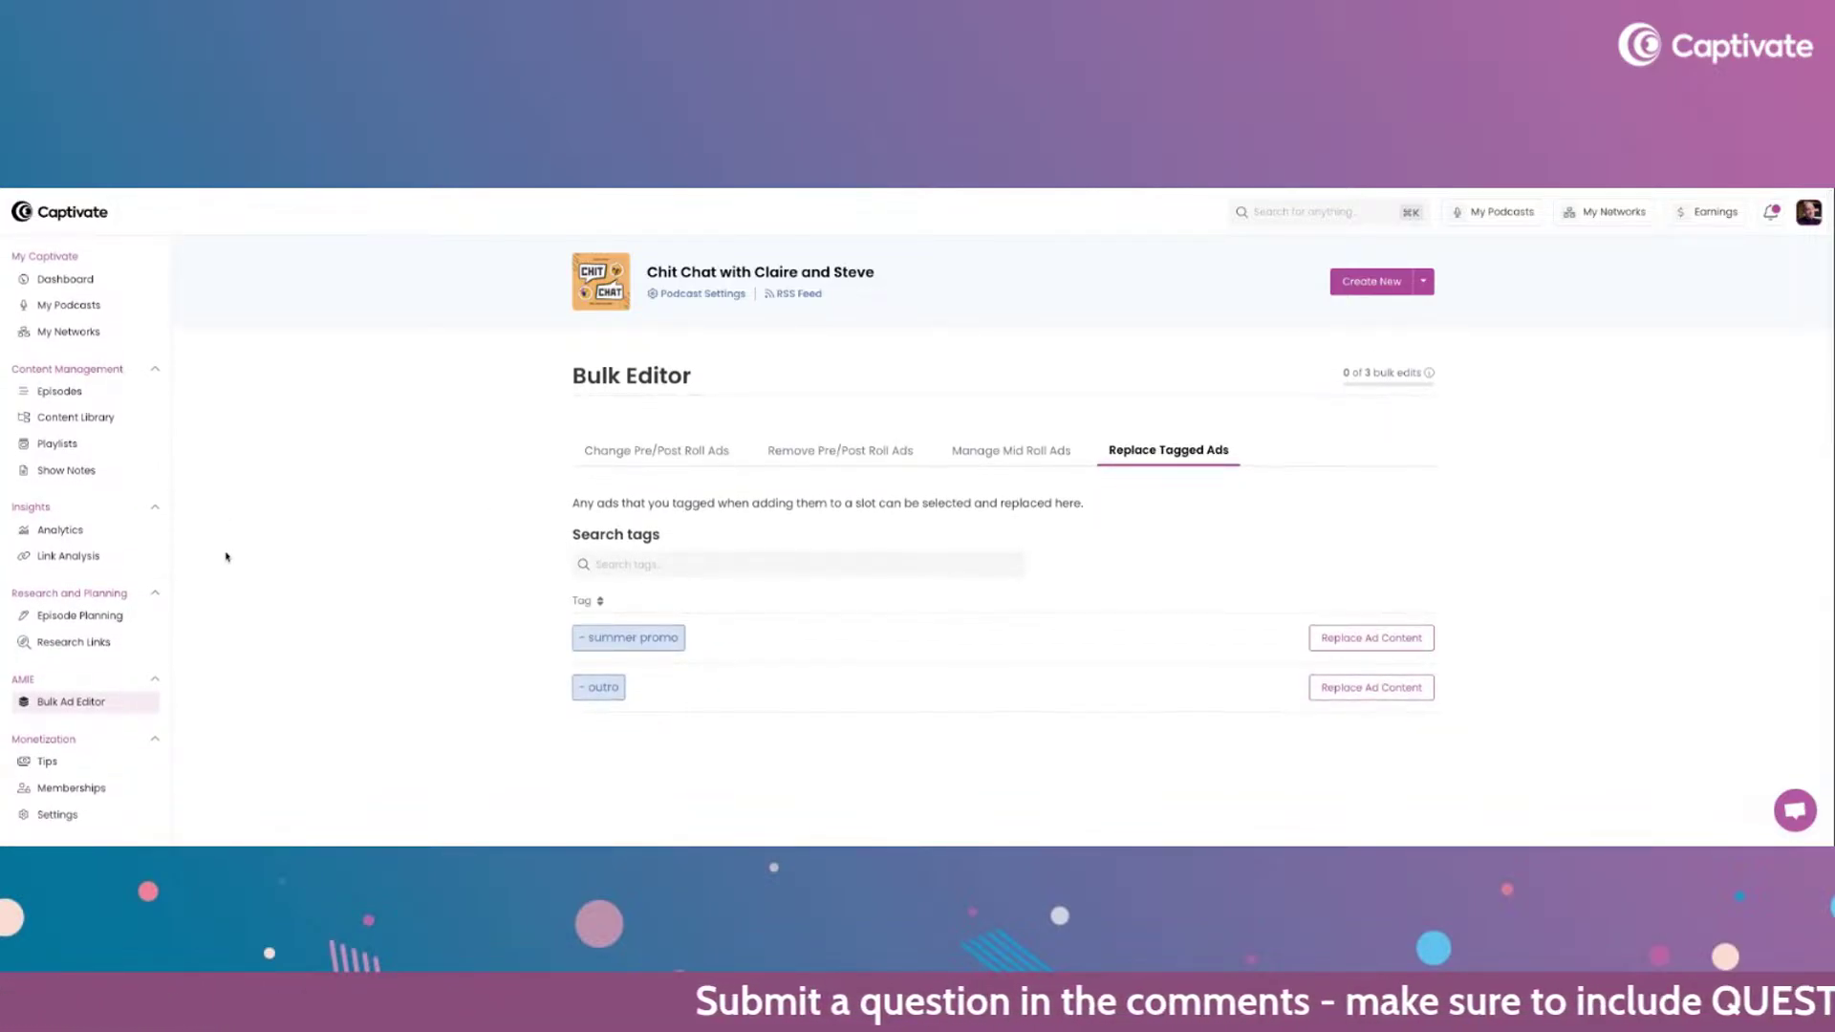
- Examine the attribution link summary and performance chart in the Chit Chat podcast's Link Analysis
{"action": "left_click", "coordinate": [71, 562]}
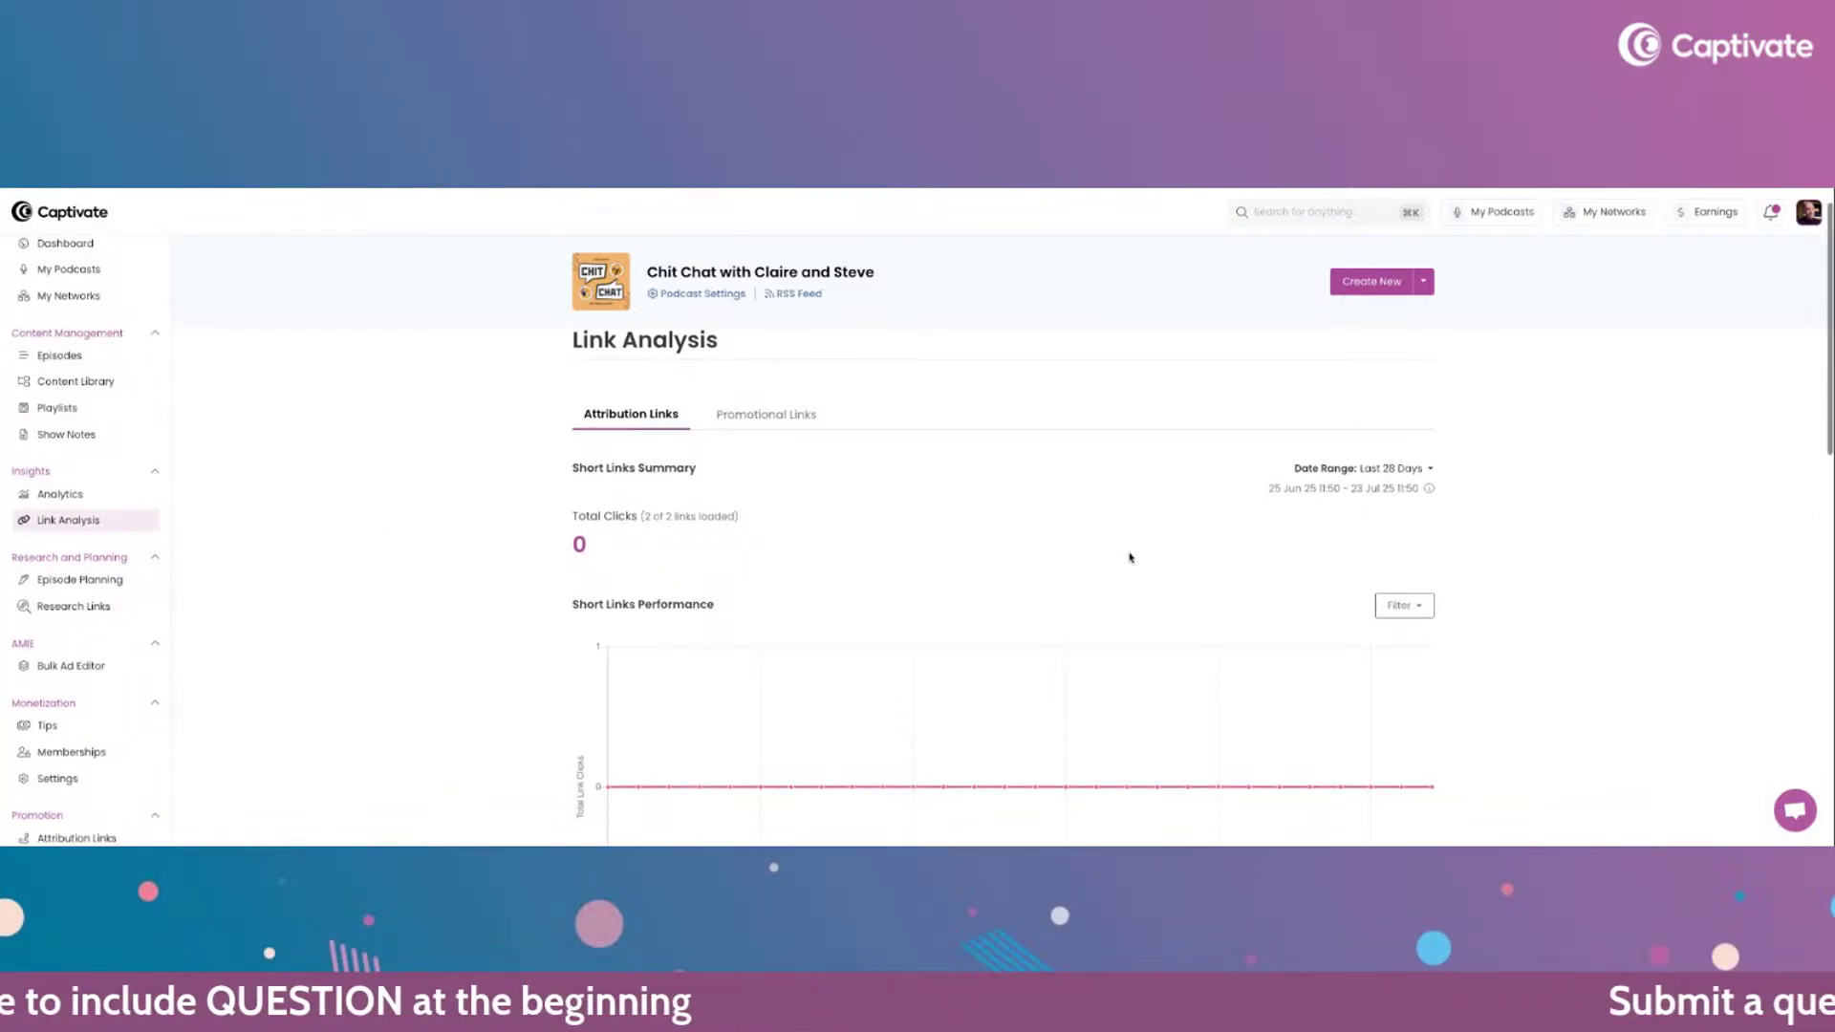
{"action": "scroll", "coordinate": [1156, 520], "scroll_direction": "down", "scroll_amount": 3}
{"action": "scroll", "coordinate": [487, 528], "scroll_direction": "up", "scroll_amount": 3}
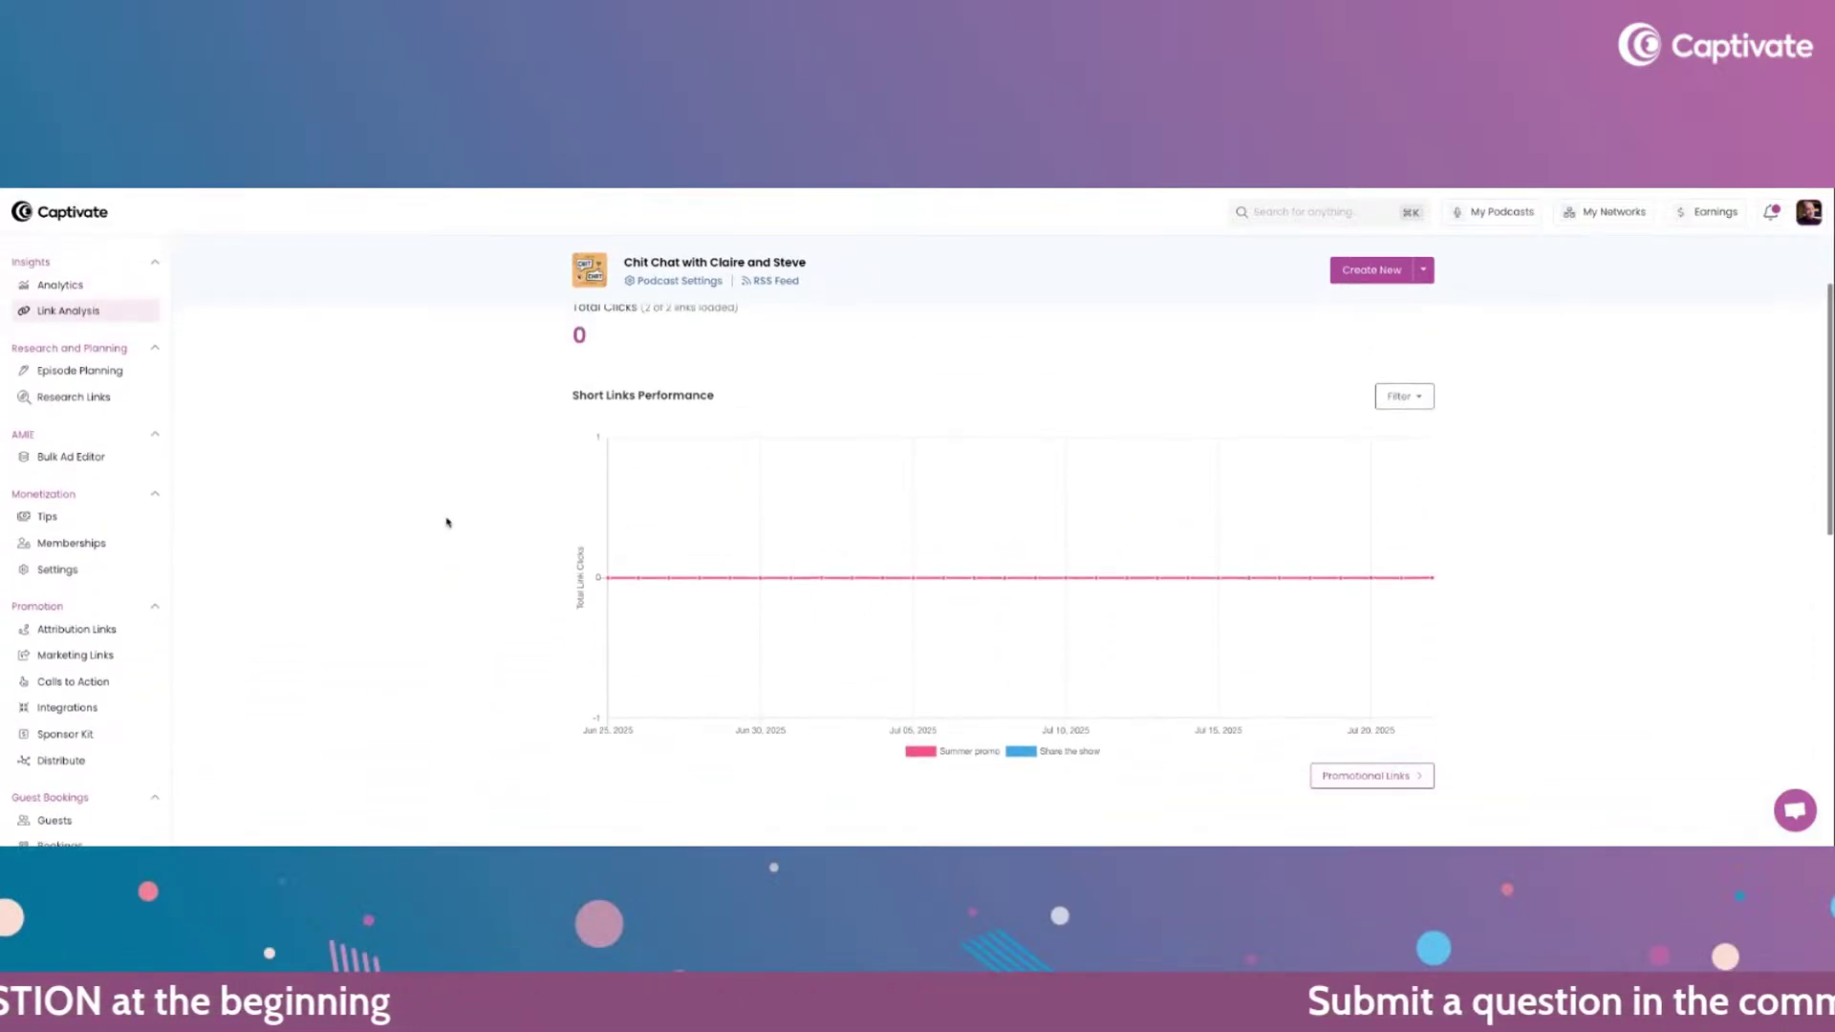
{"action": "scroll", "coordinate": [445, 513], "scroll_direction": "up", "scroll_amount": 2}
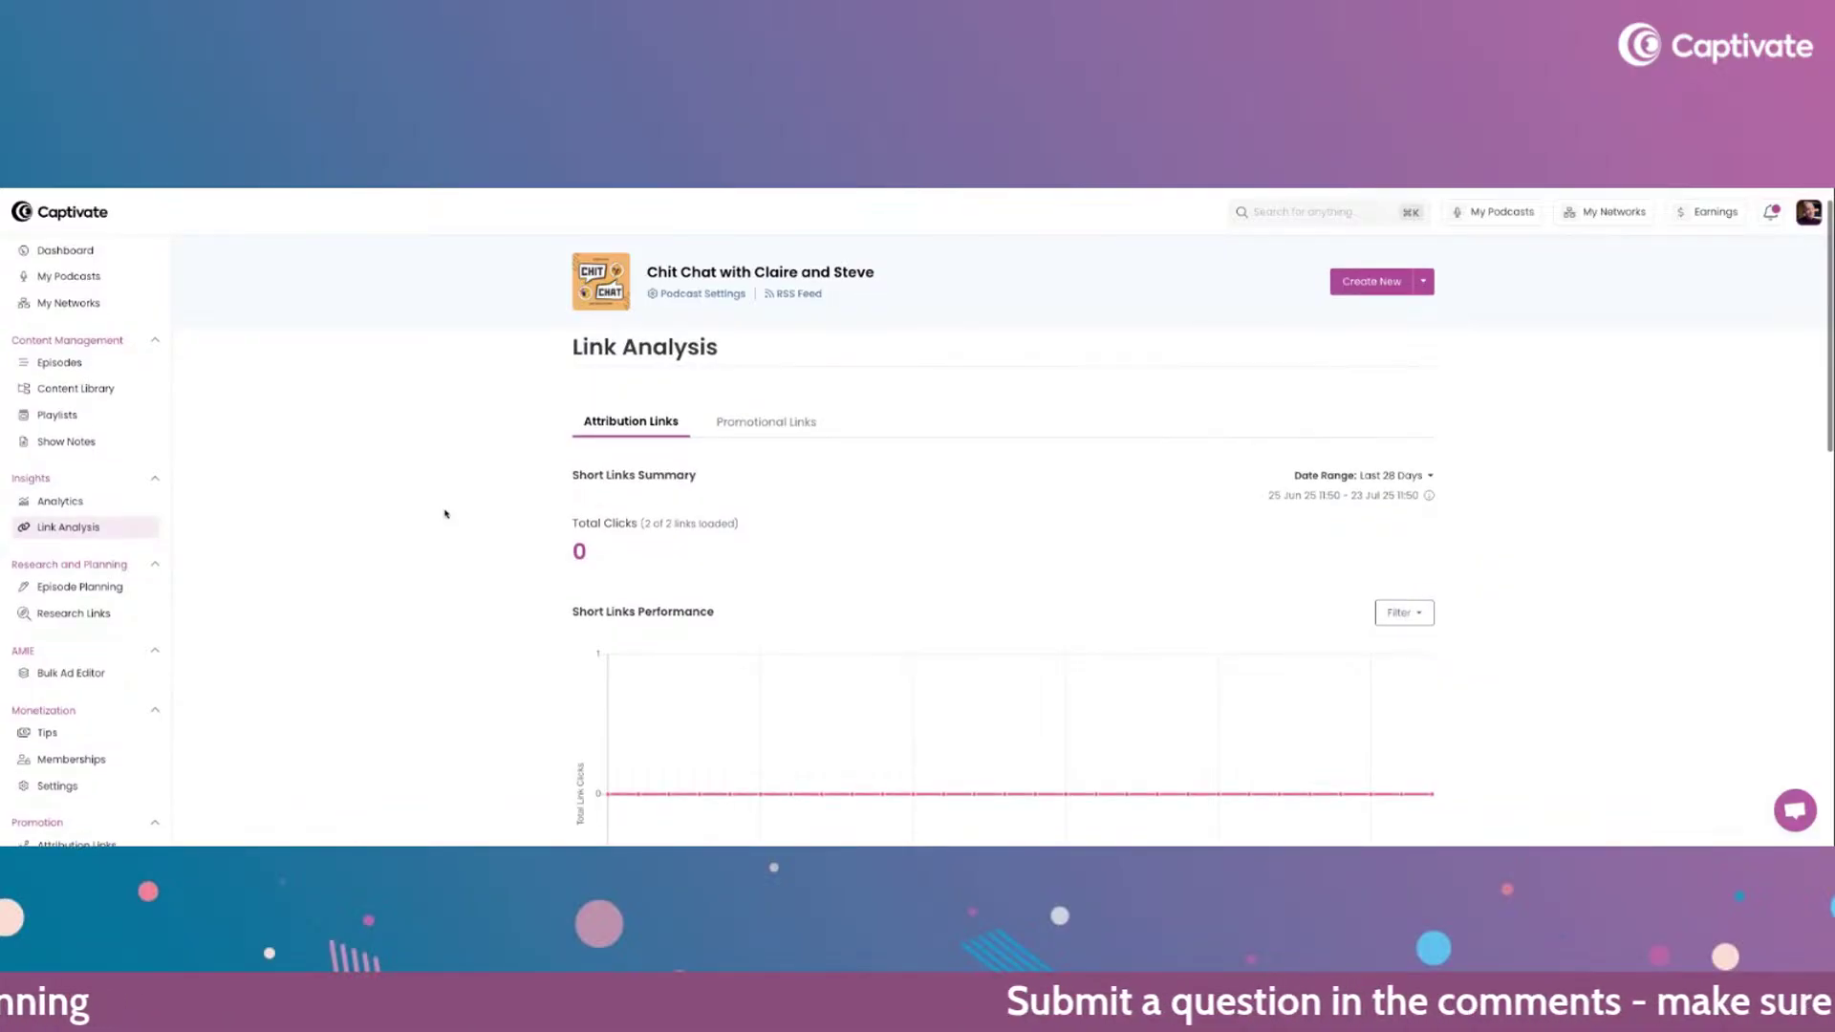
- Switch to the 5 Random Questions podcast and bring up its Link Analysis
{"action": "left_click", "coordinate": [77, 306]}
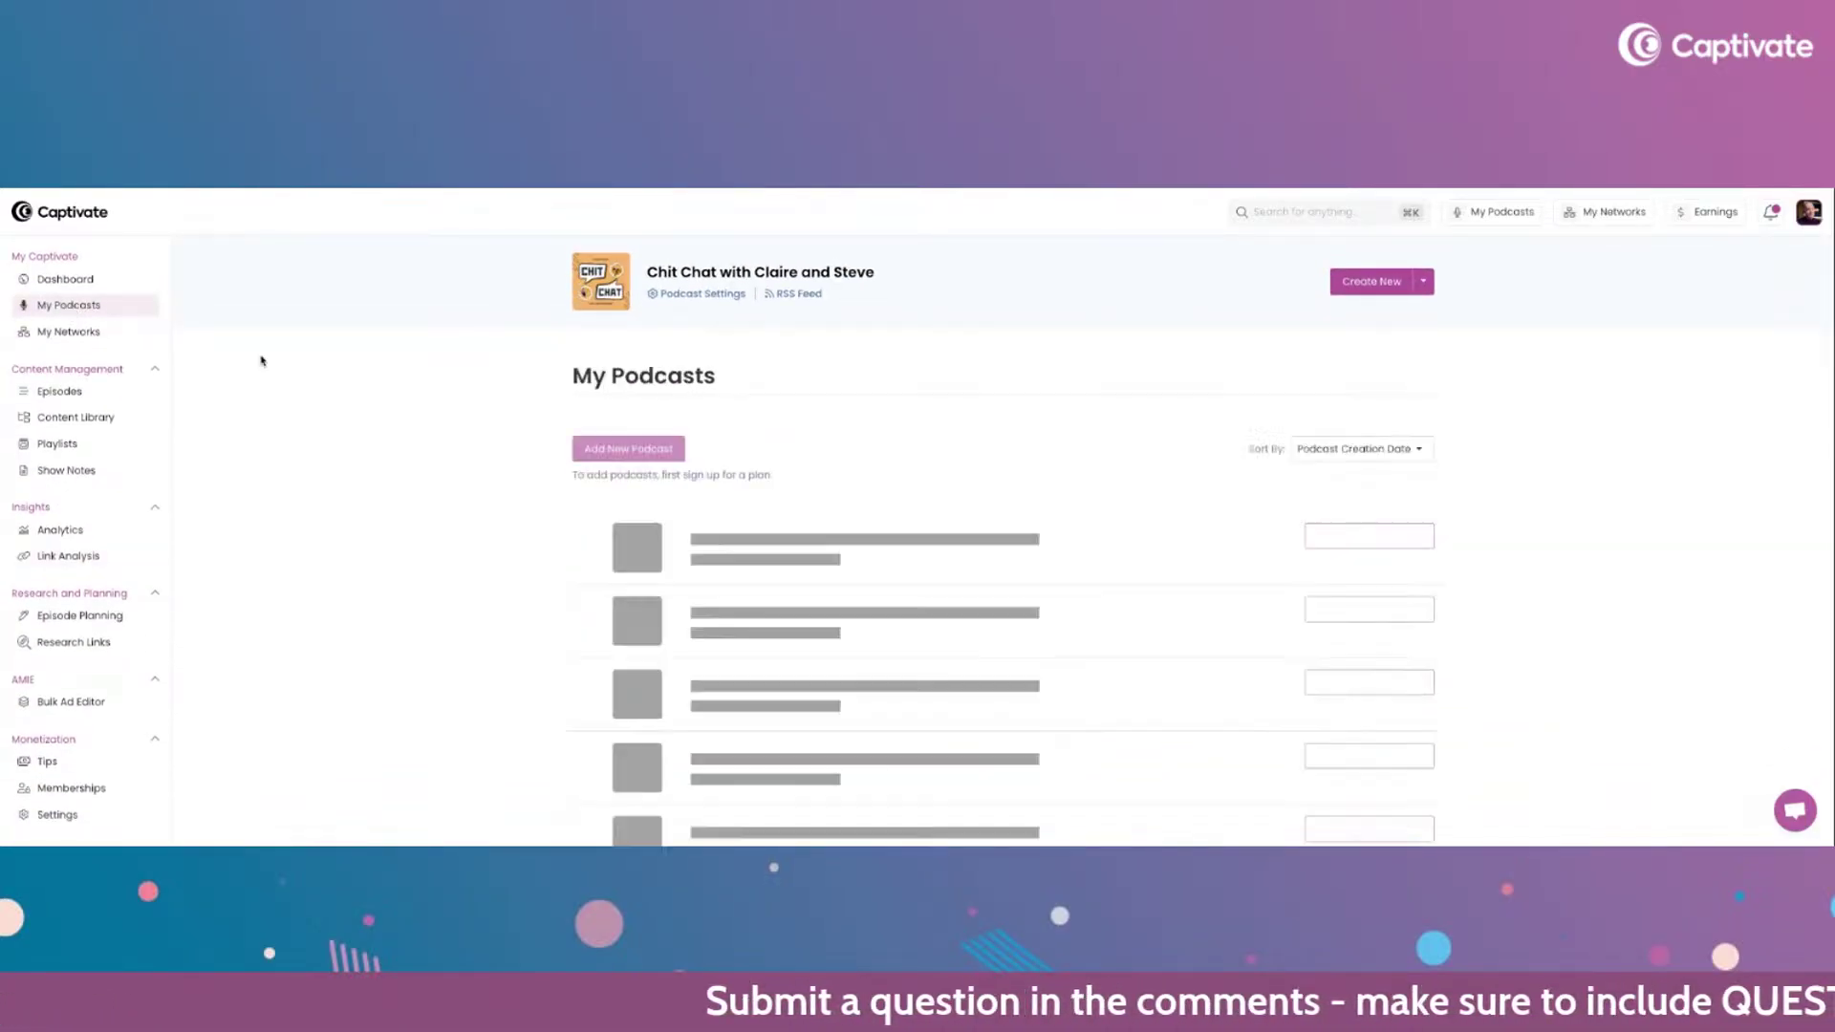
{"action": "scroll", "coordinate": [459, 602], "scroll_direction": "down", "scroll_amount": 6}
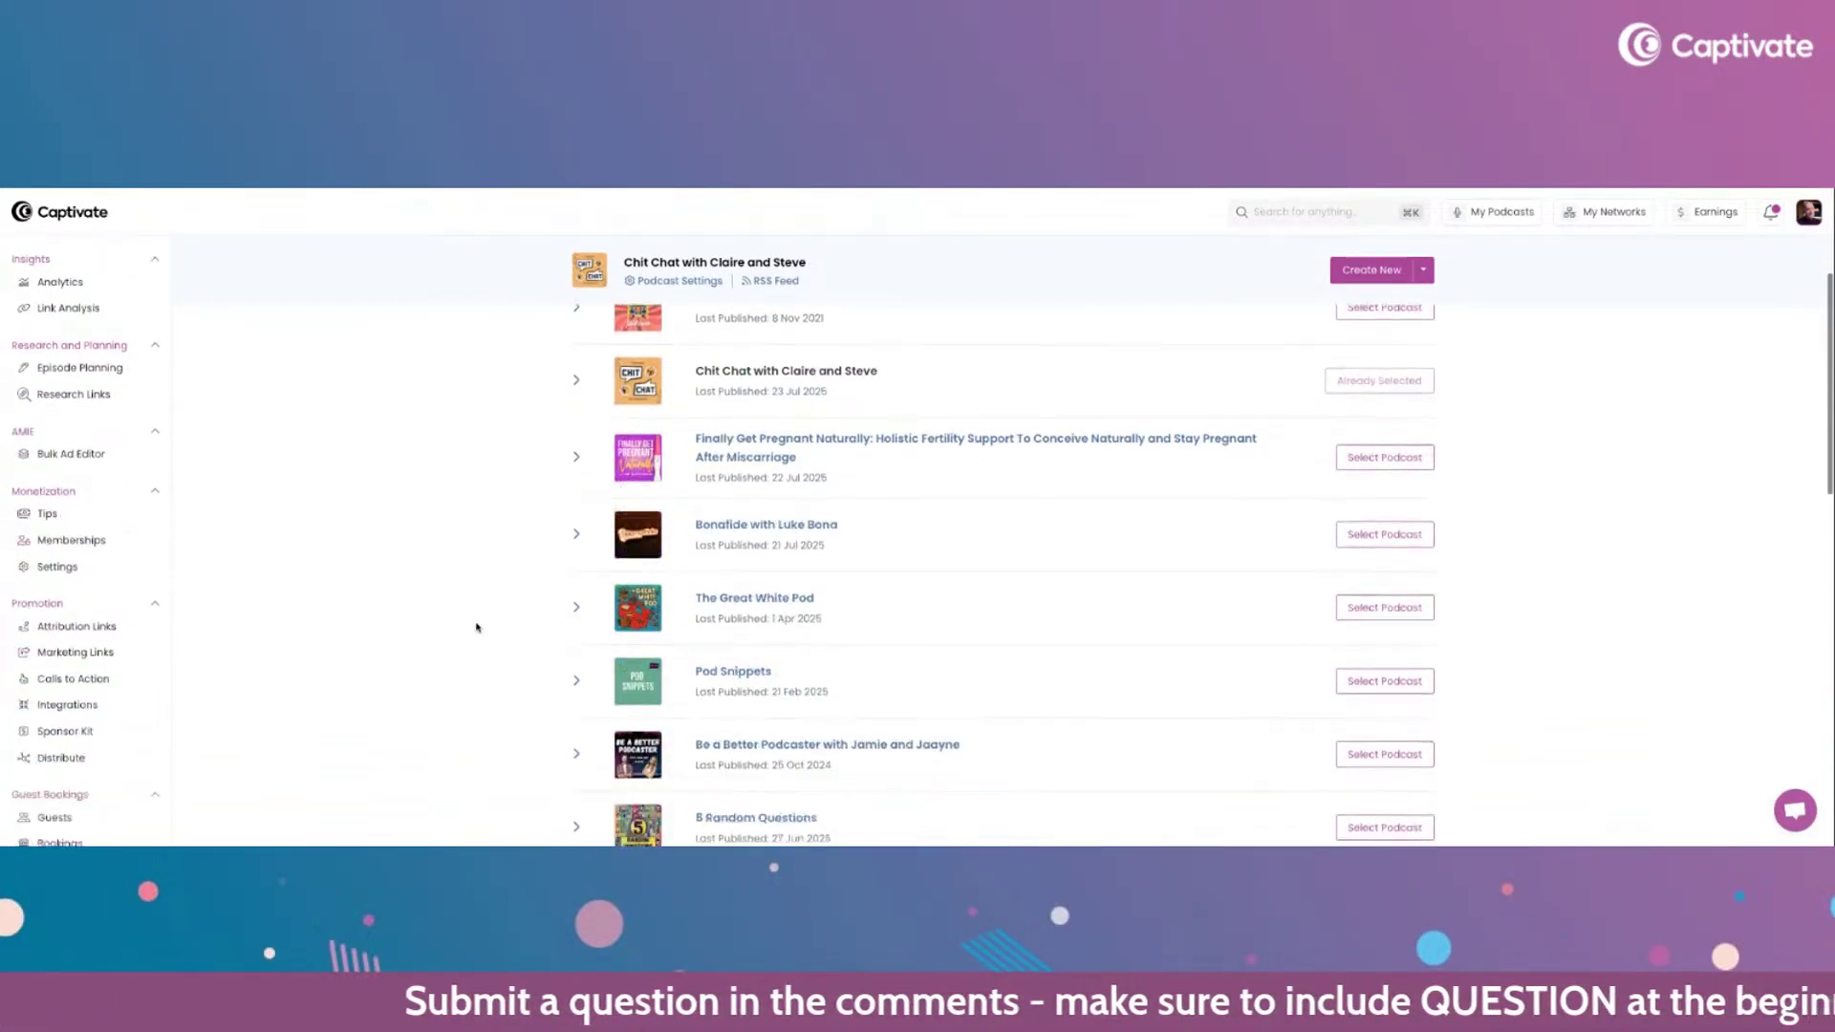
{"action": "left_click", "coordinate": [752, 702]}
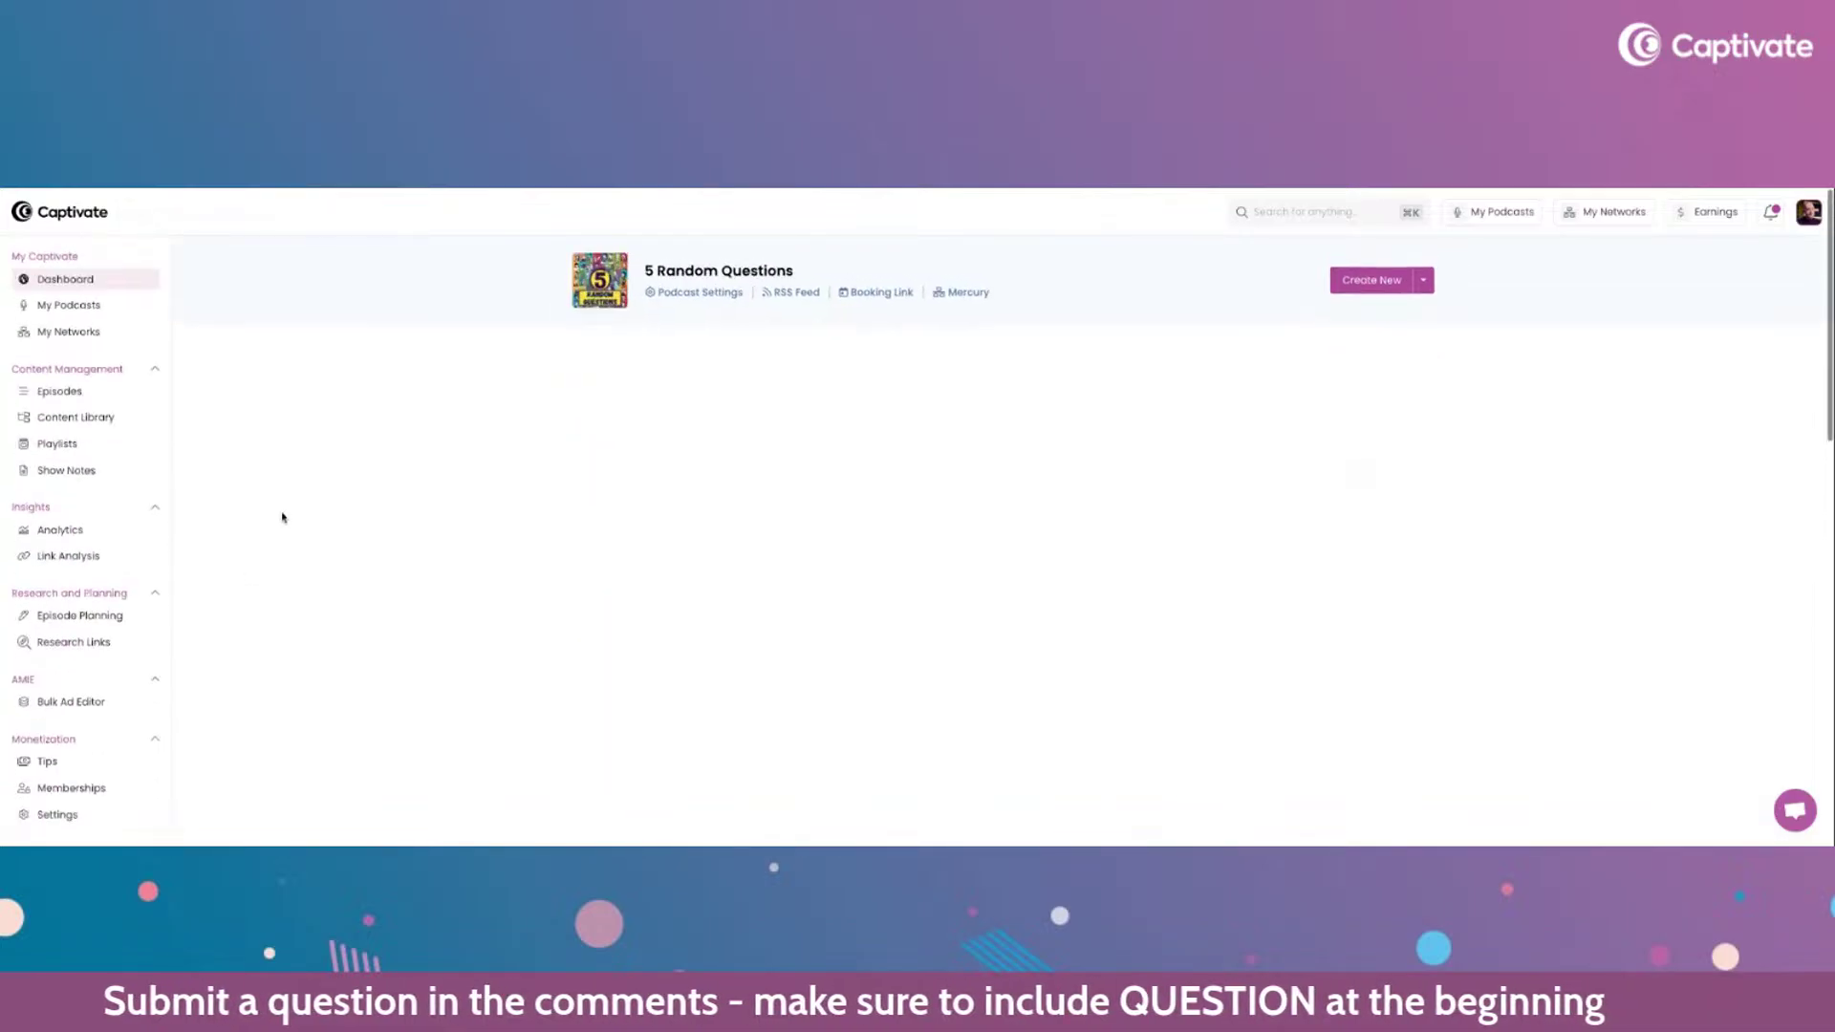
{"action": "left_click", "coordinate": [65, 562]}
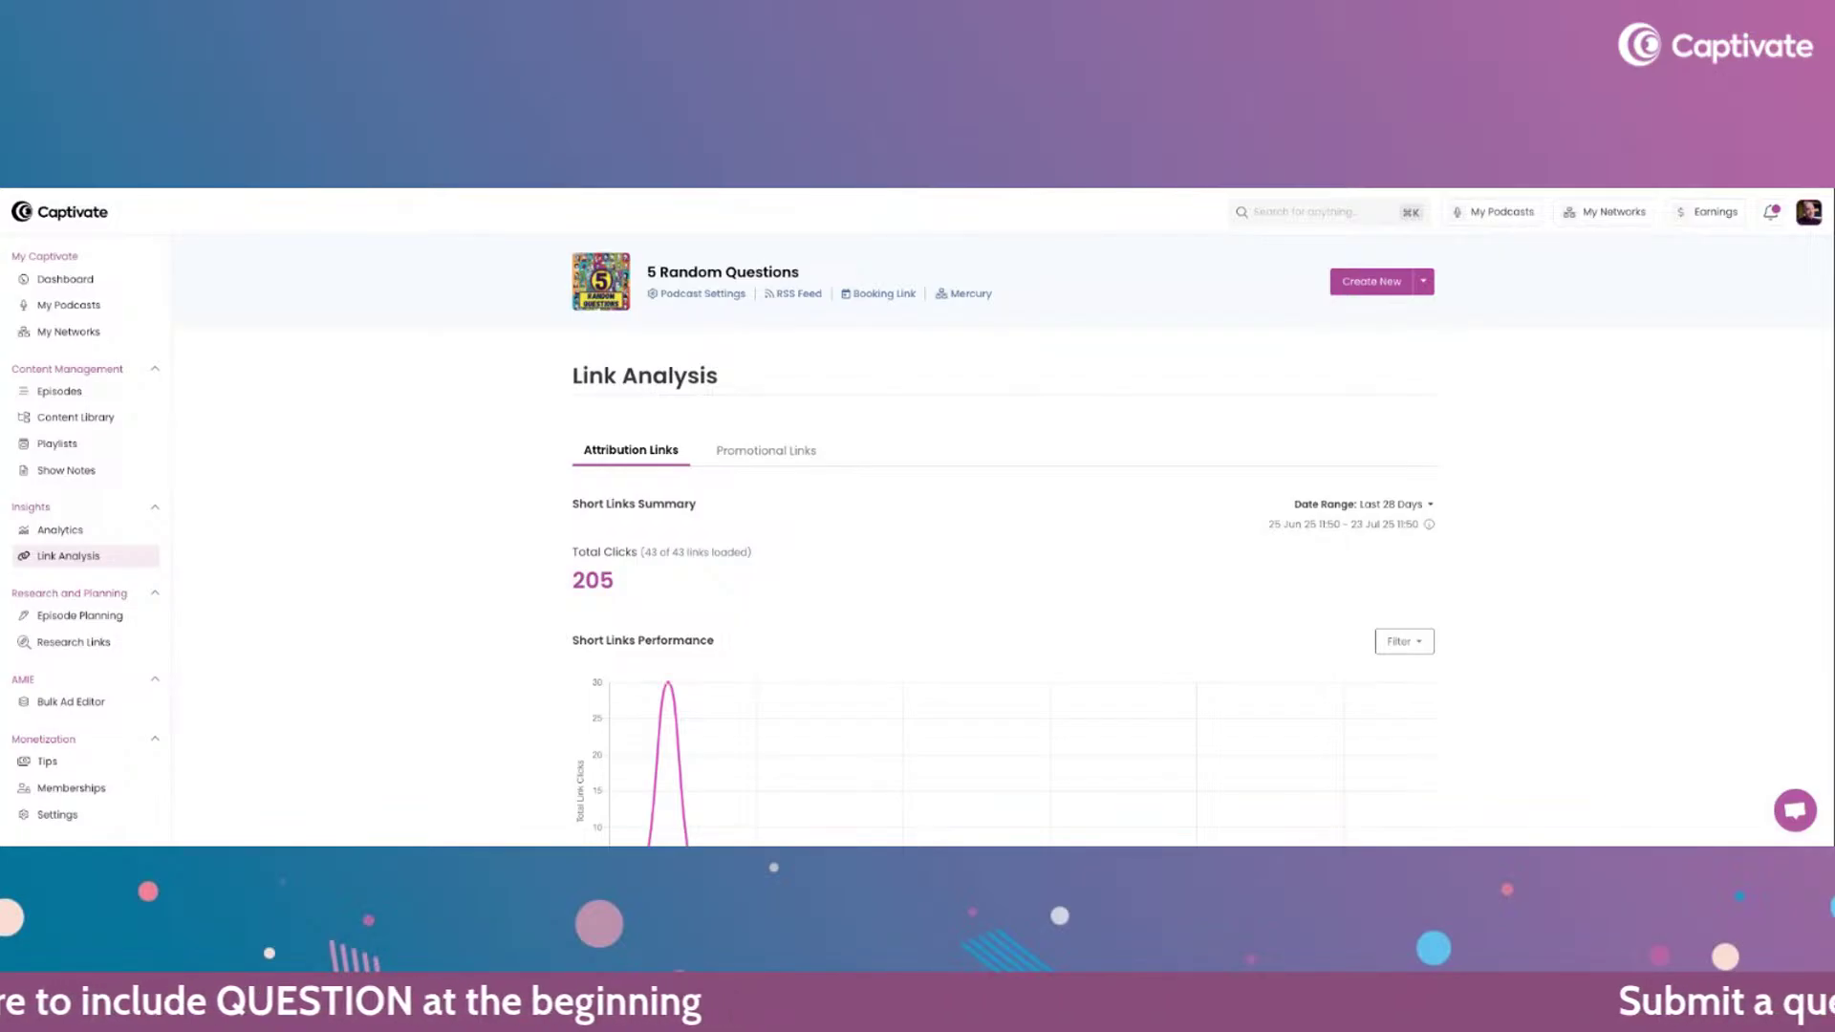
- Examine the short link performance chart and sort the individual link analytics by total clicks, highest first
{"action": "scroll", "coordinate": [917, 521], "scroll_direction": "down", "scroll_amount": 3}
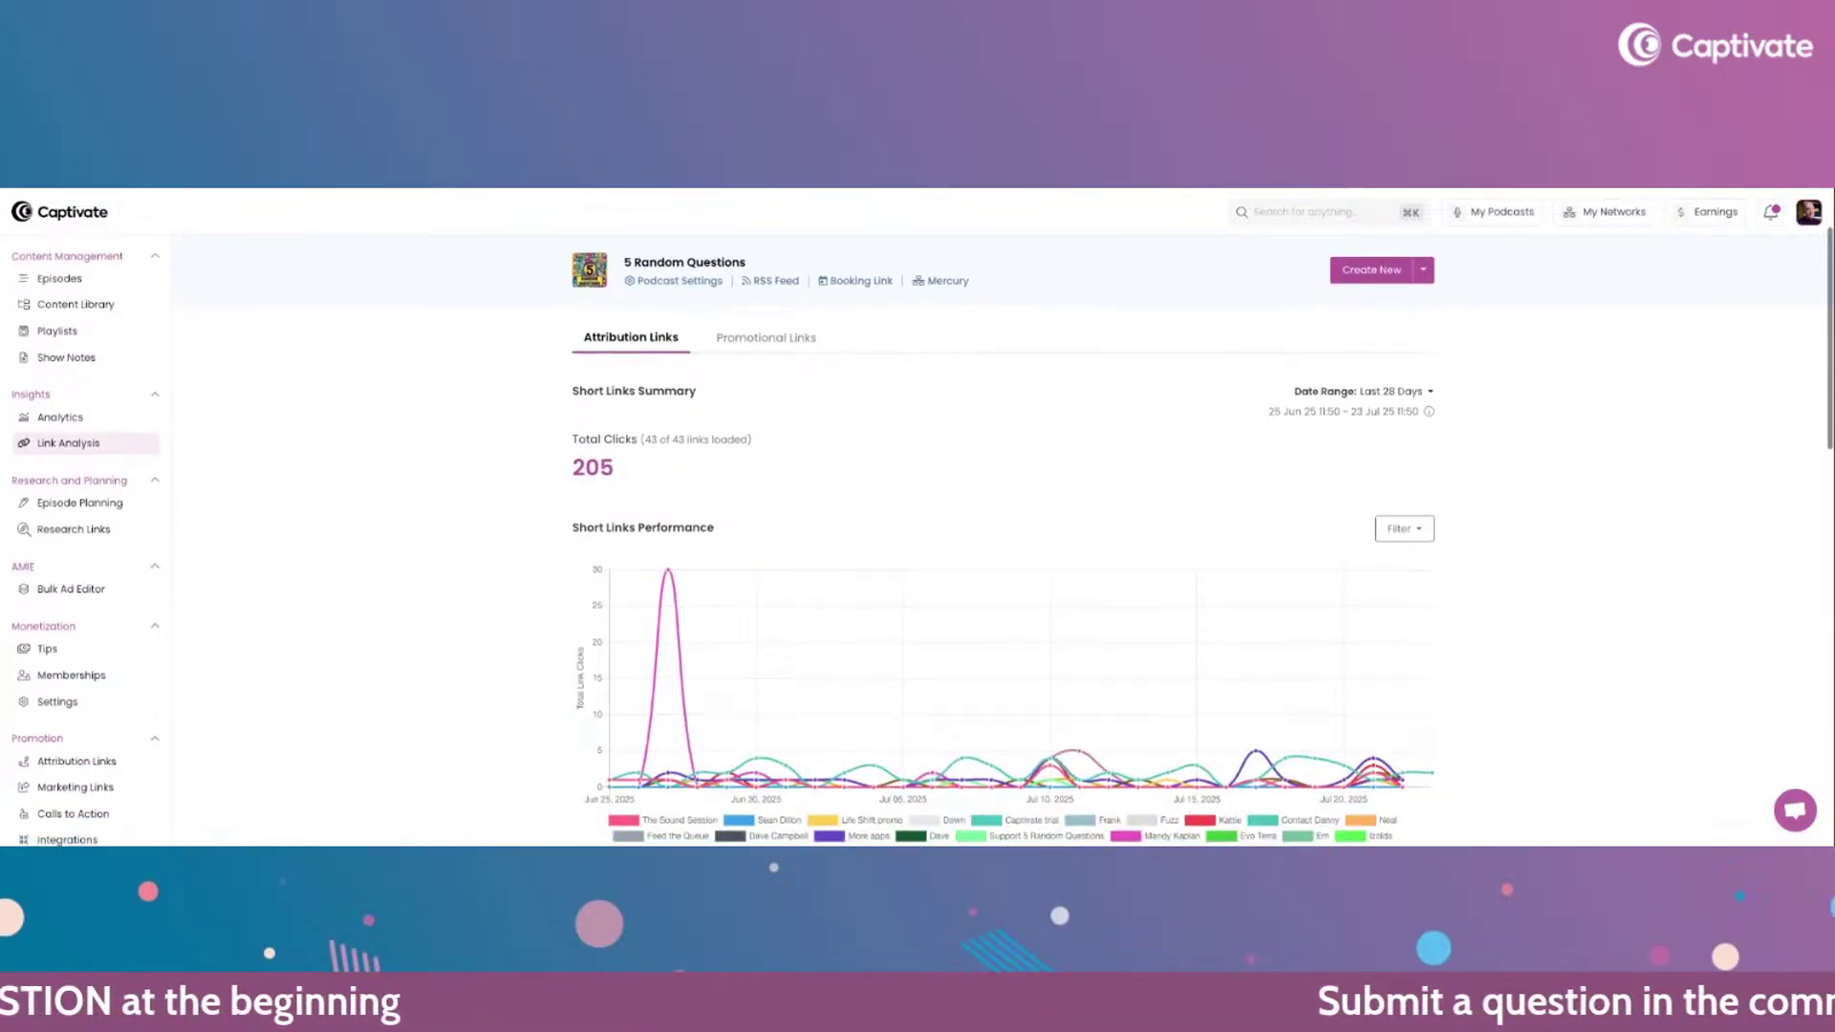
{"action": "scroll", "coordinate": [1671, 357], "scroll_direction": "up", "scroll_amount": 3}
{"action": "scroll", "coordinate": [1544, 414], "scroll_direction": "down", "scroll_amount": 5}
{"action": "scroll", "coordinate": [1541, 429], "scroll_direction": "down", "scroll_amount": 2}
{"action": "left_click", "coordinate": [1278, 564]}
{"action": "left_click", "coordinate": [1278, 564]}
{"action": "scroll", "coordinate": [1524, 574], "scroll_direction": "down", "scroll_amount": 1}
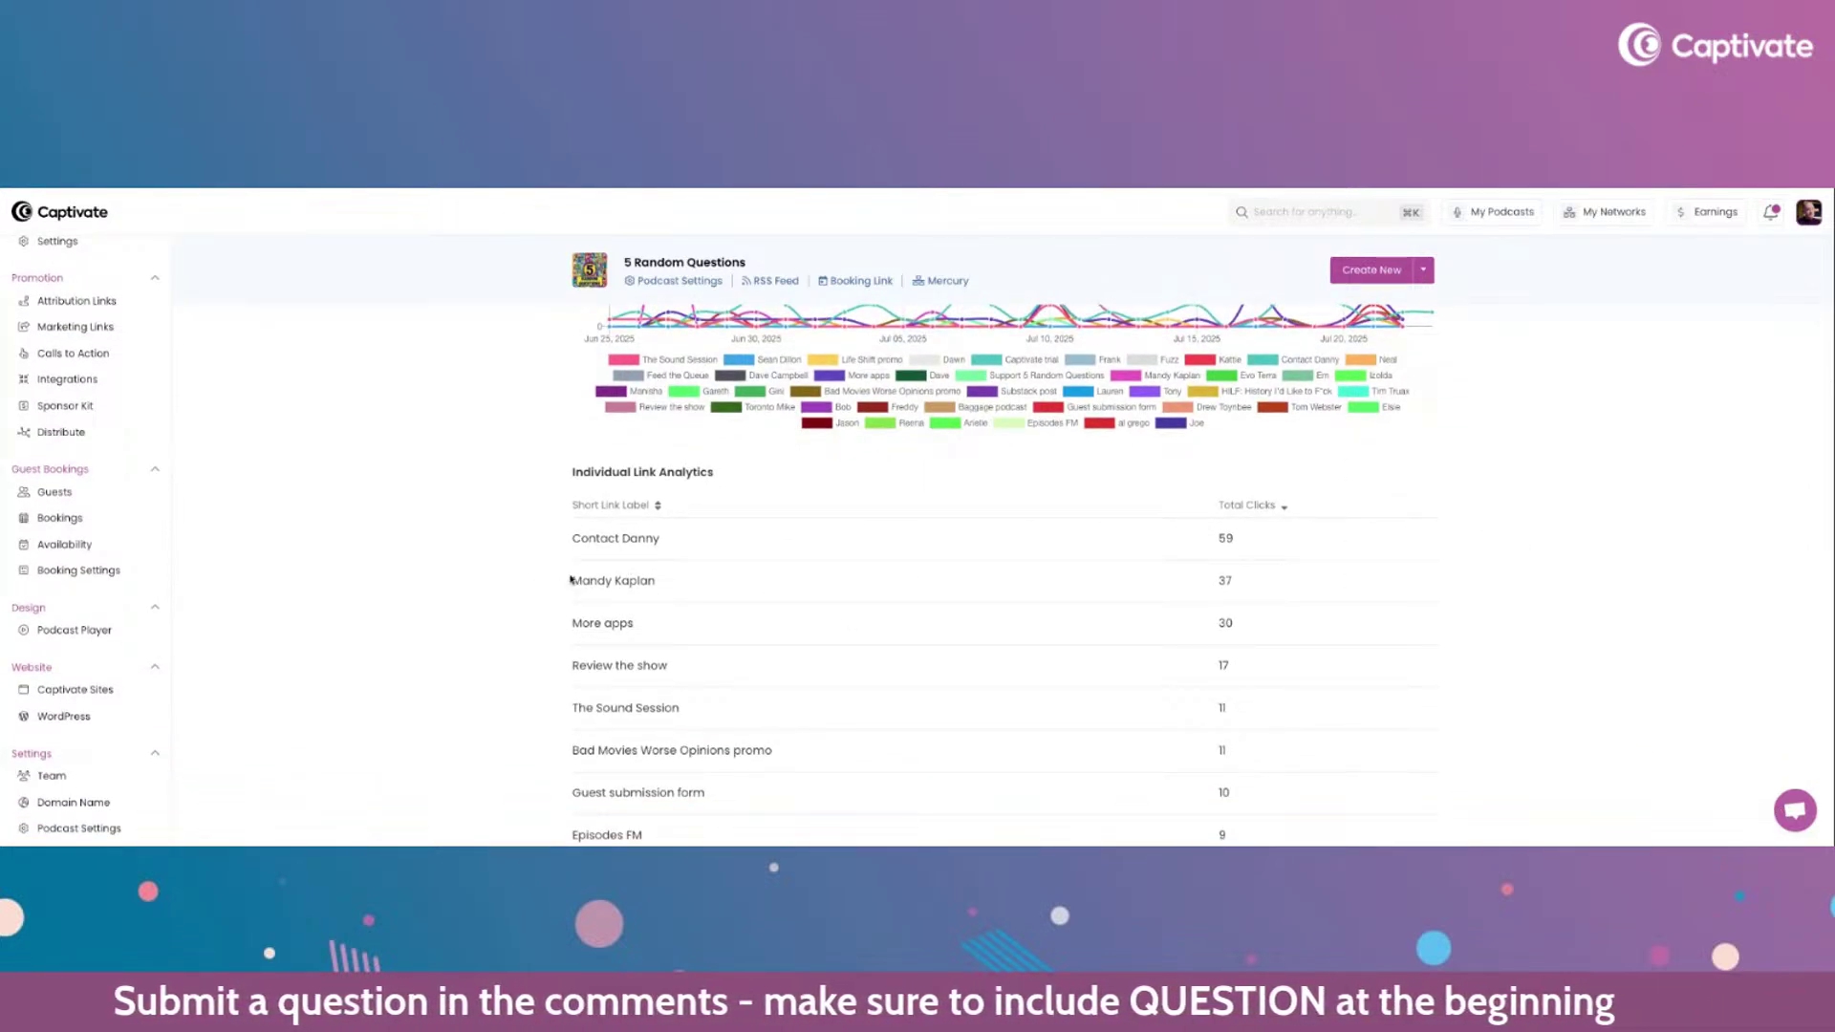
{"action": "scroll", "coordinate": [457, 578], "scroll_direction": "down", "scroll_amount": 1}
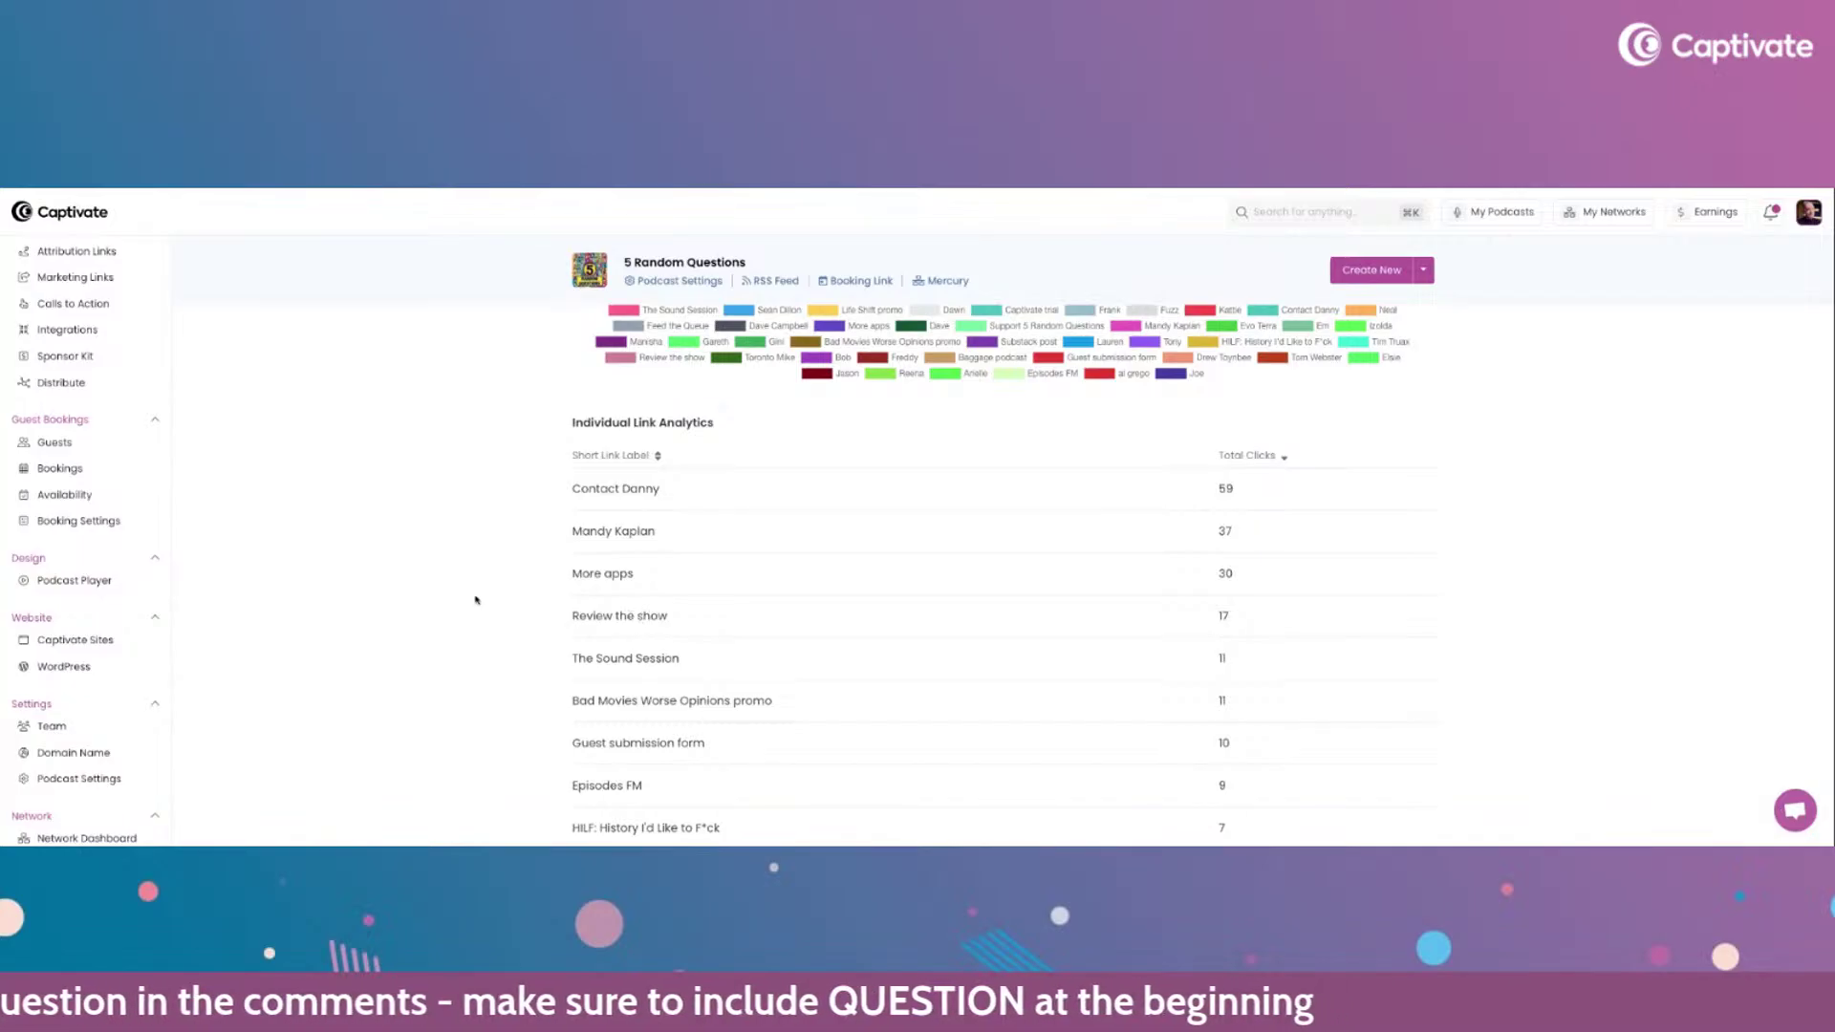
{"action": "scroll", "coordinate": [475, 601], "scroll_direction": "up", "scroll_amount": 10}
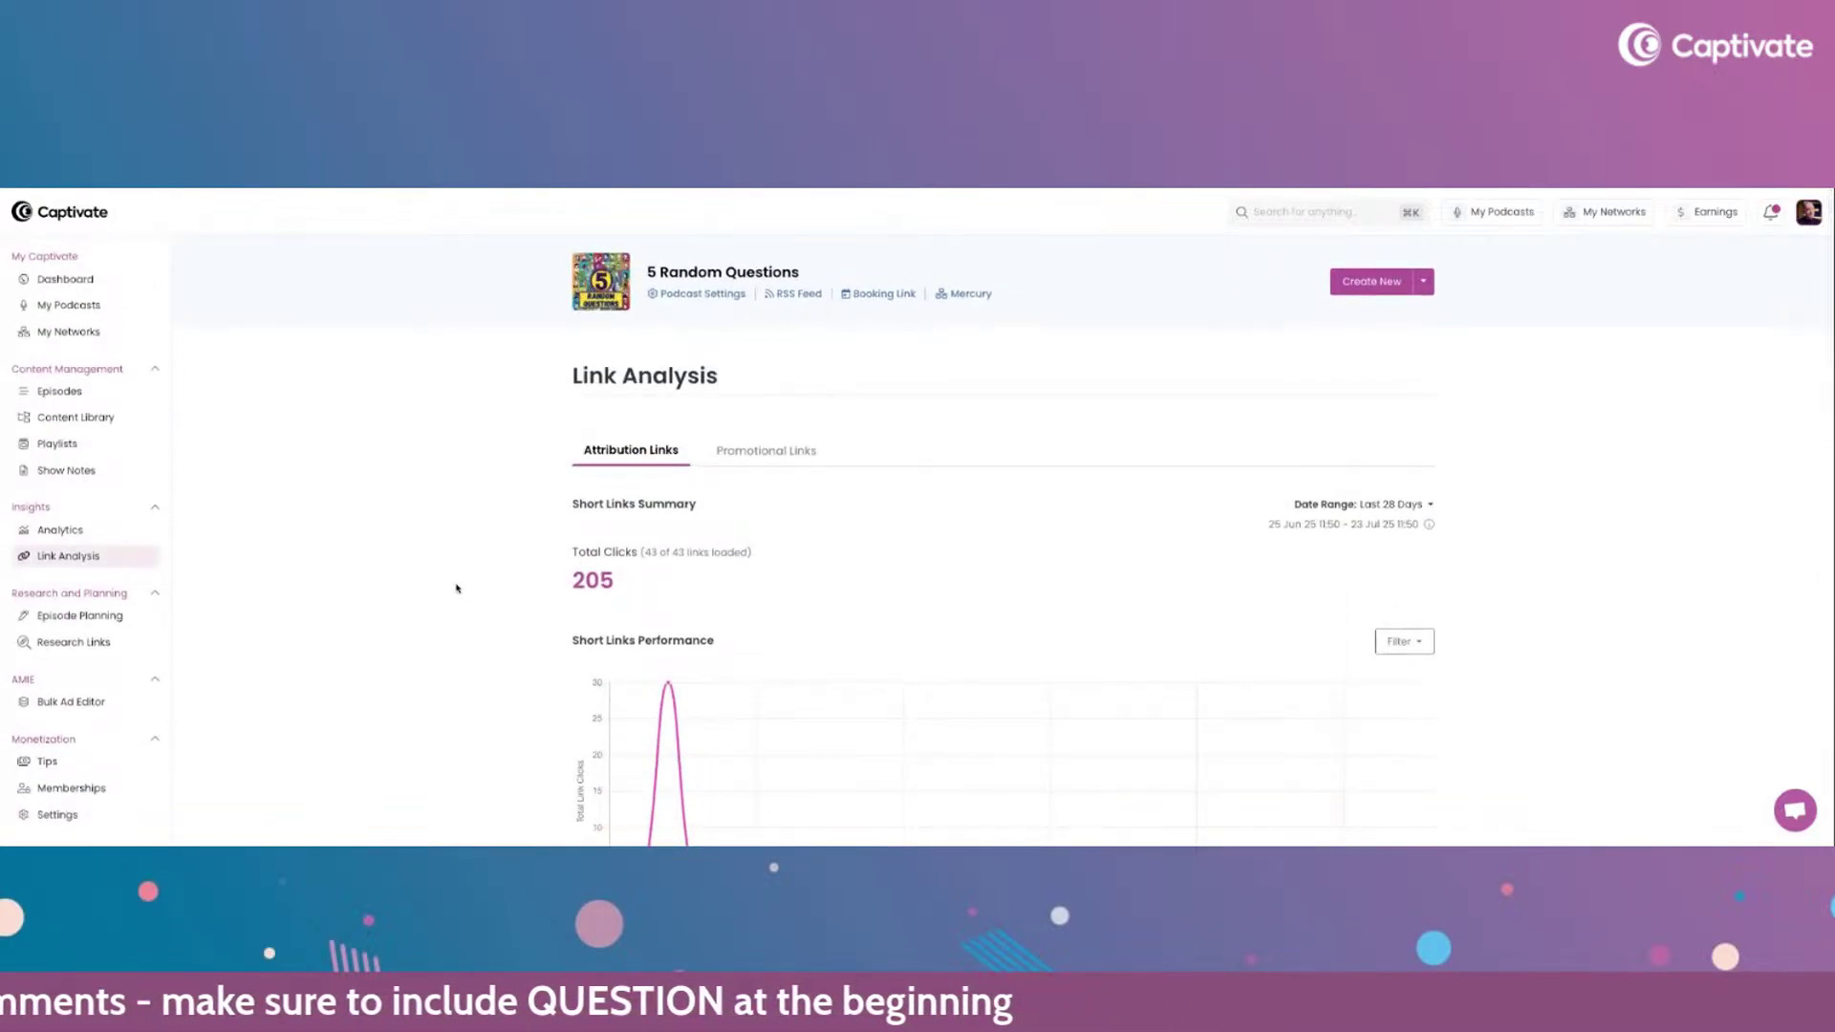
{"action": "scroll", "coordinate": [436, 572], "scroll_direction": "down", "scroll_amount": 2}
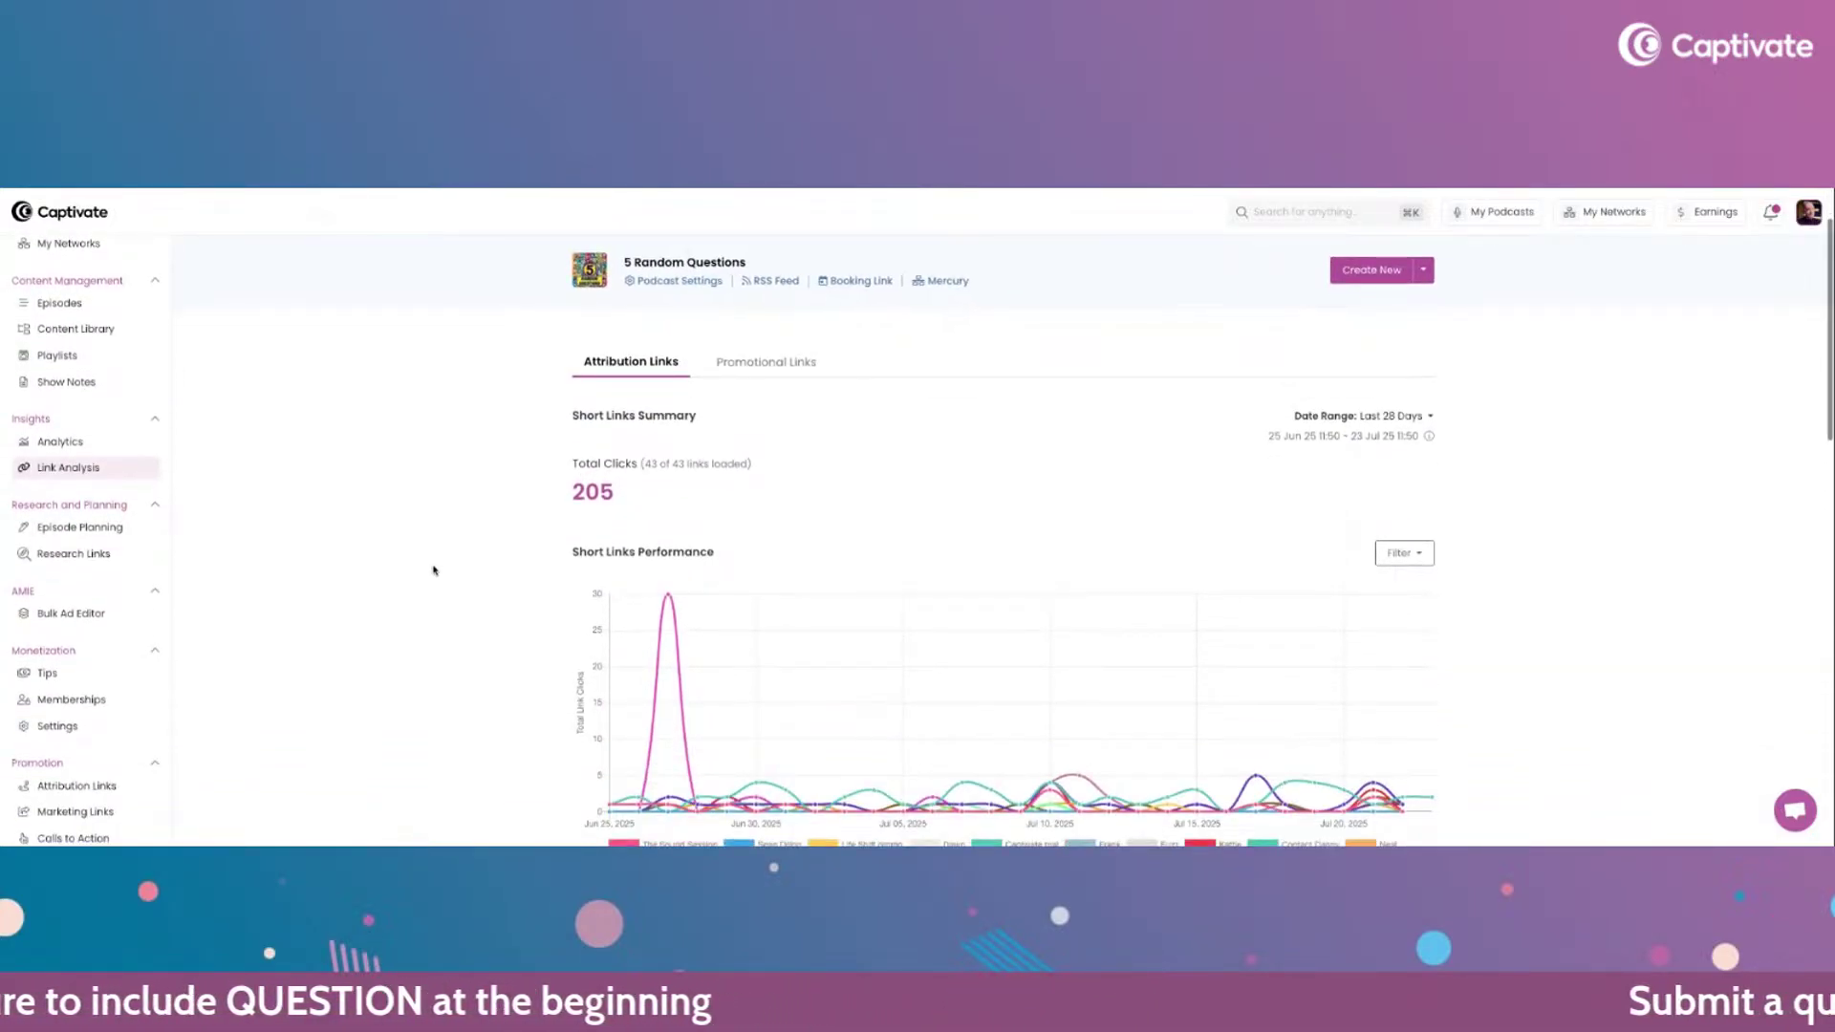
{"action": "scroll", "coordinate": [434, 571], "scroll_direction": "down", "scroll_amount": 1}
{"action": "scroll", "coordinate": [287, 459], "scroll_direction": "up", "scroll_amount": 5}
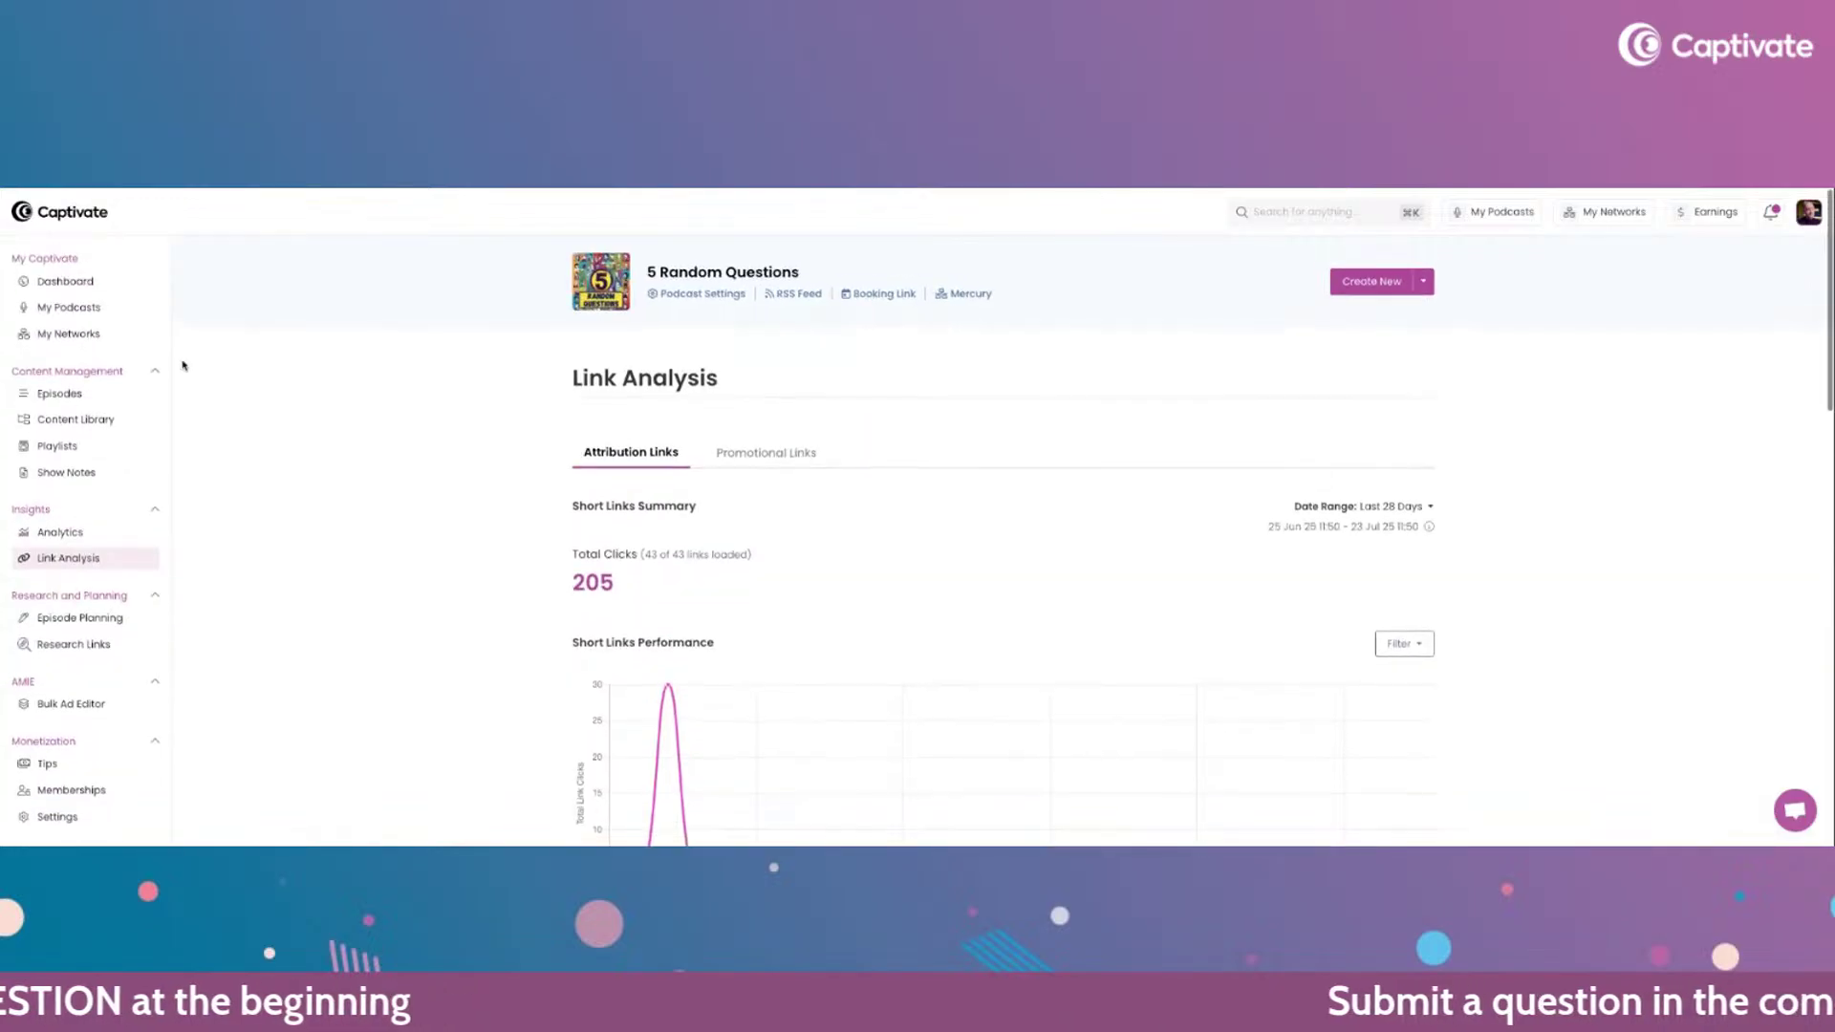
- Switch back to the Chit Chat podcast and open its Loveless Laundry episode for editing
{"action": "left_click", "coordinate": [105, 307]}
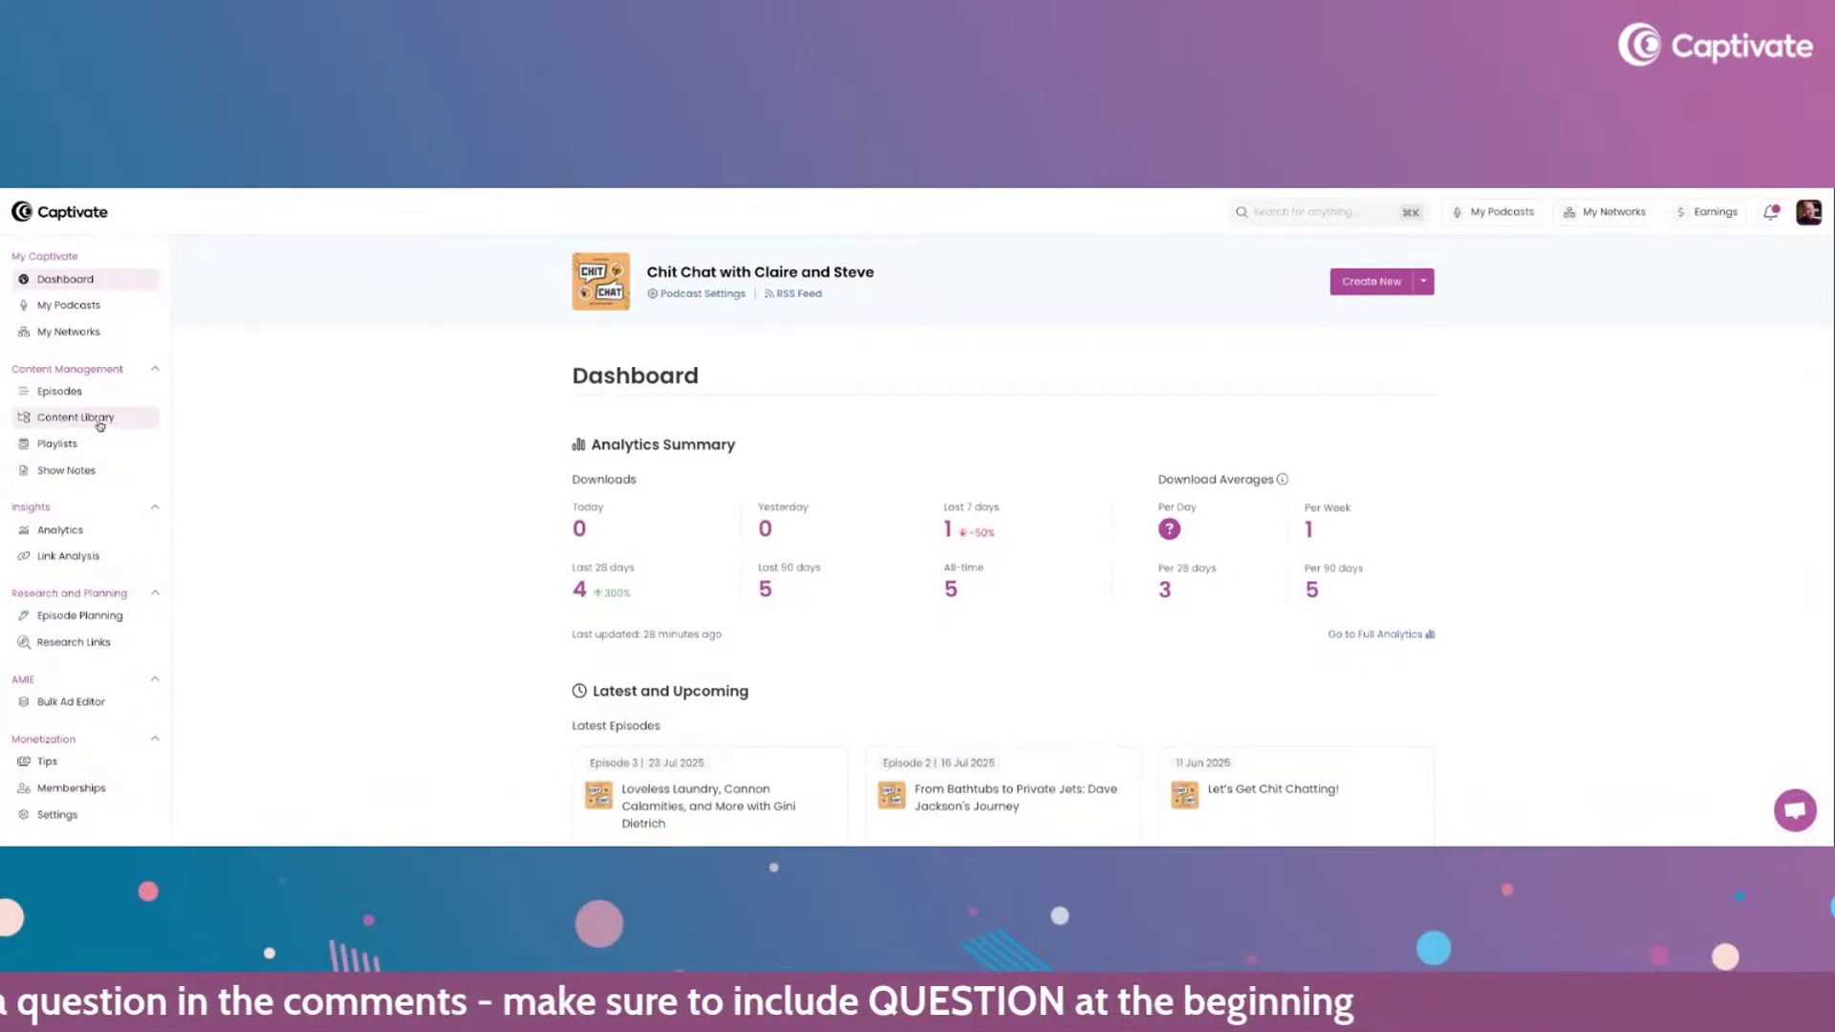
{"action": "left_click", "coordinate": [71, 396]}
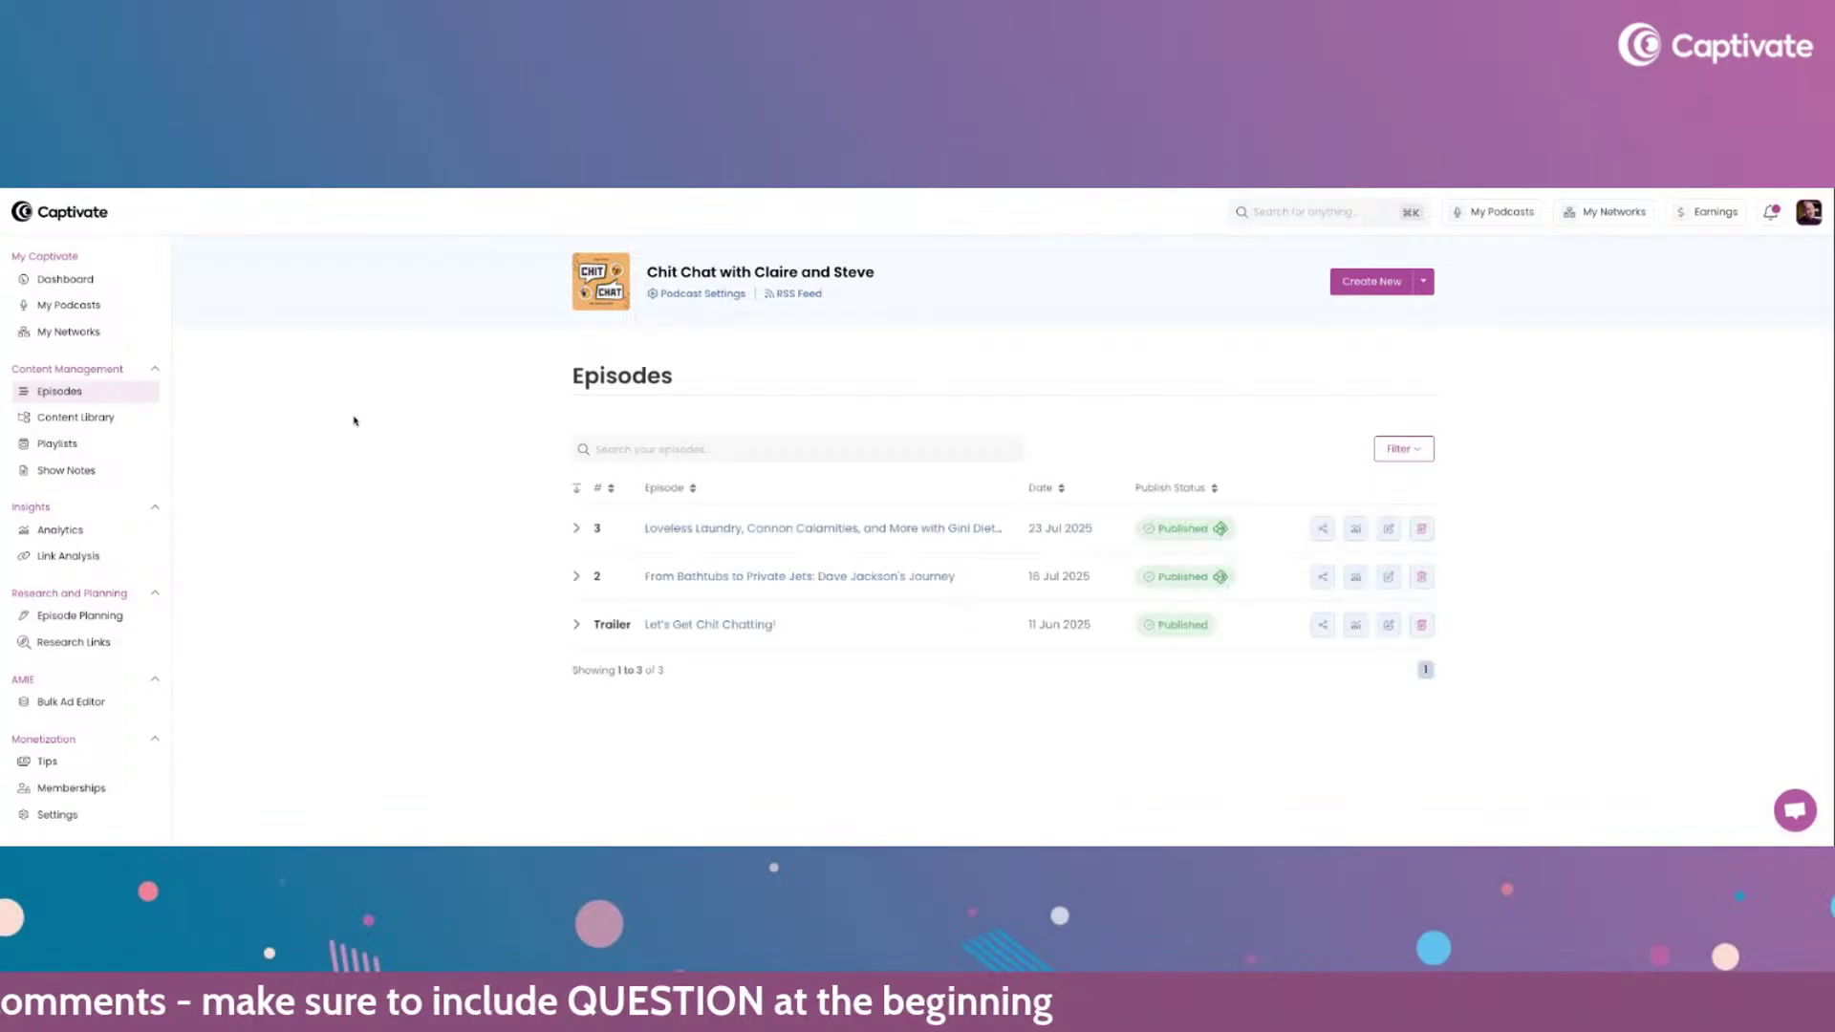
{"action": "left_click", "coordinate": [844, 541]}
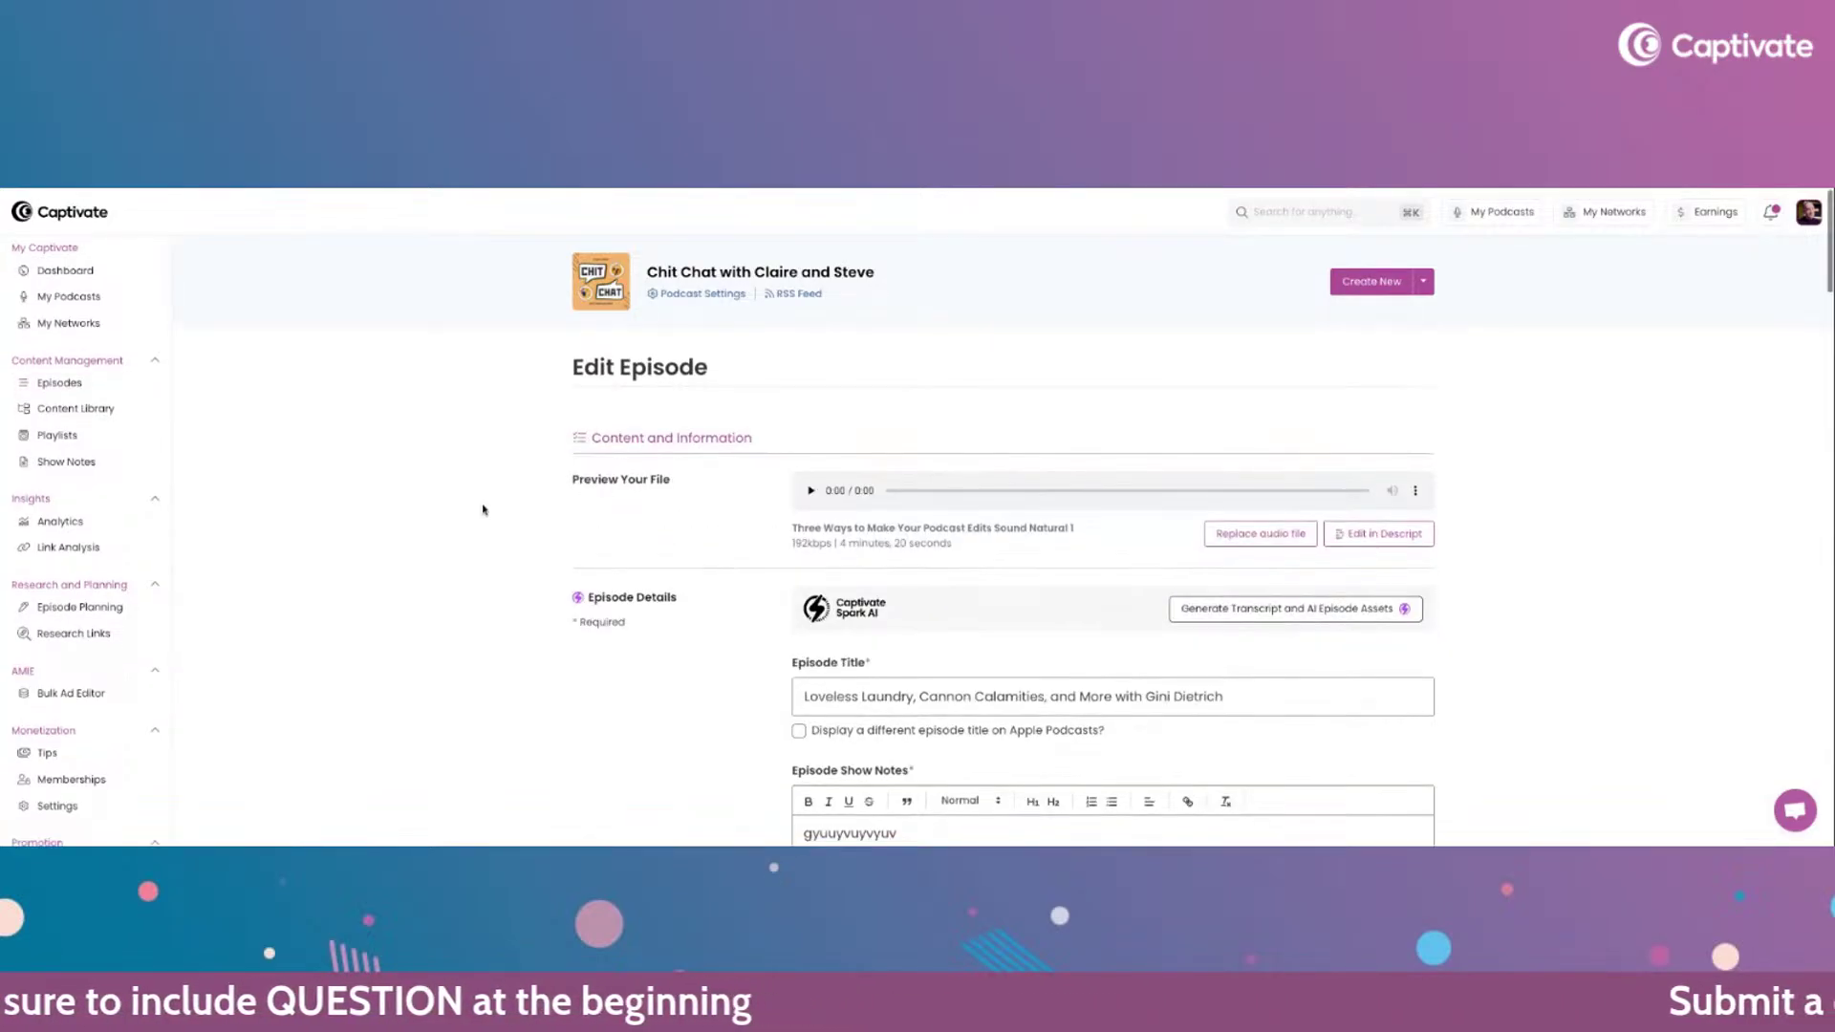
- Add 5RQs promo swap and outro from the Content Library to the episode's "mid roll default" slot
{"action": "scroll", "coordinate": [483, 510], "scroll_direction": "down", "scroll_amount": 3}
{"action": "scroll", "coordinate": [483, 509], "scroll_direction": "down", "scroll_amount": 10}
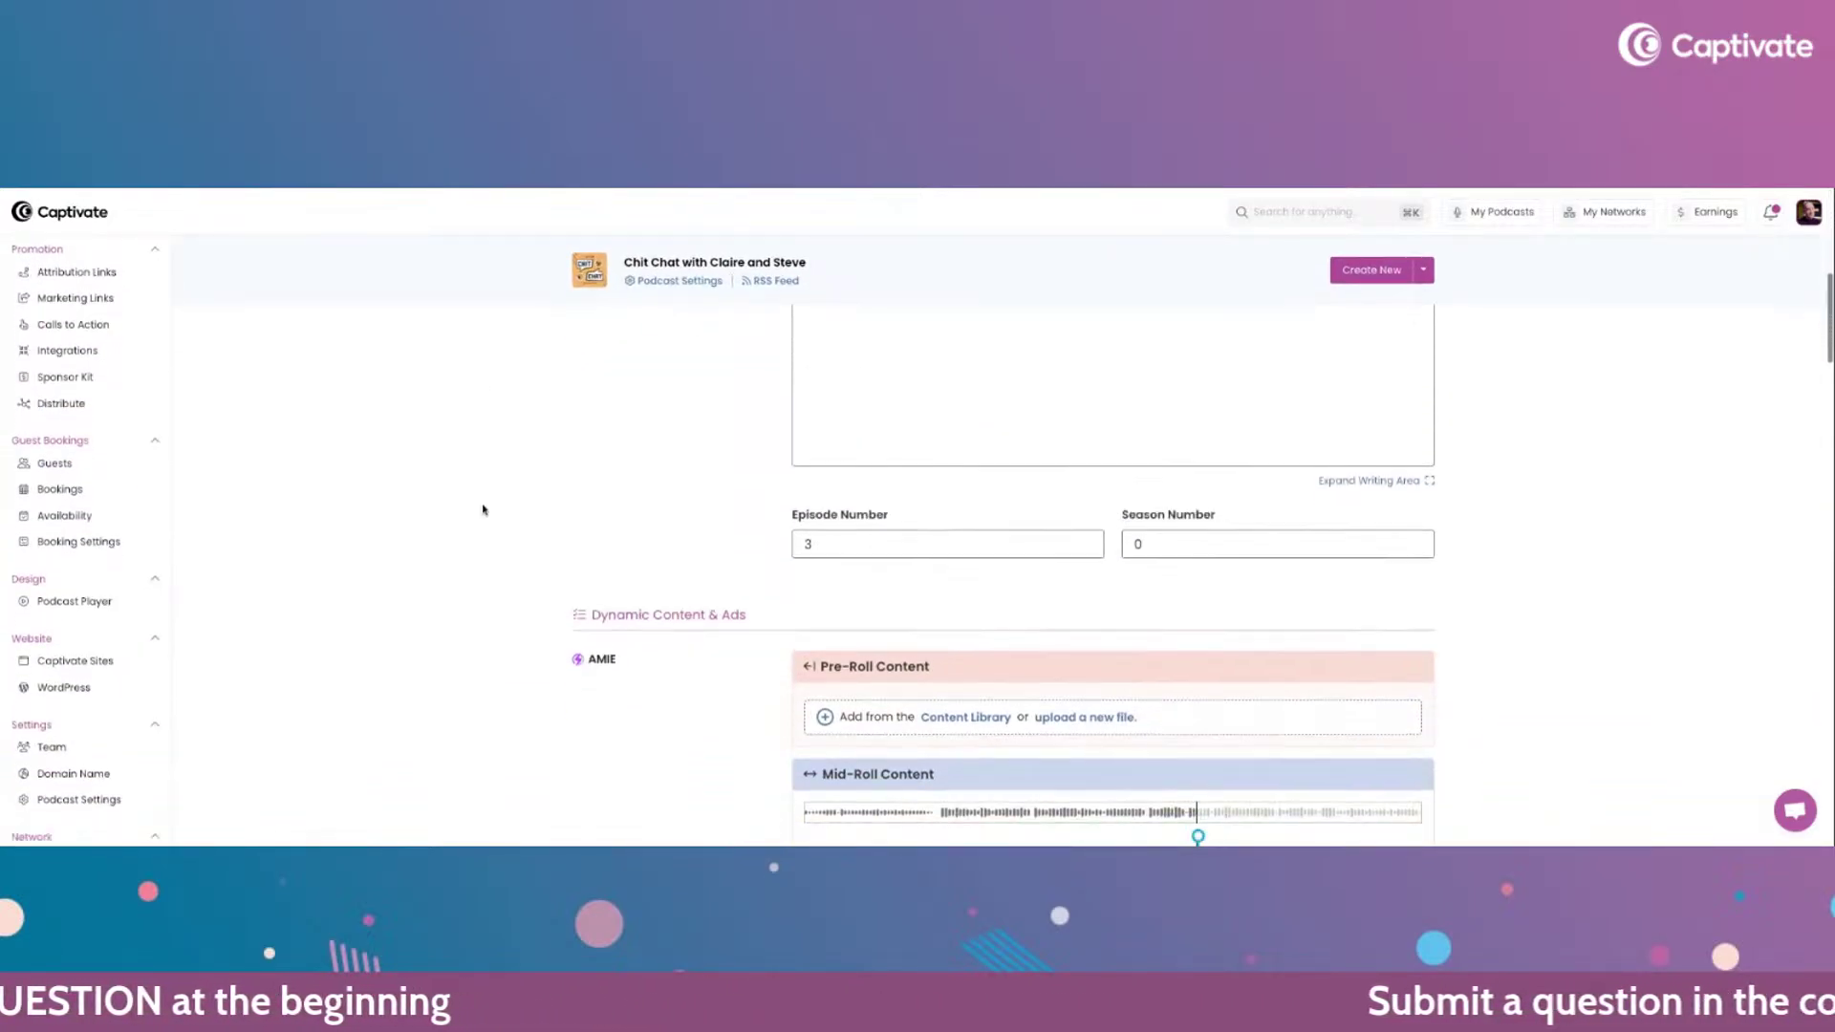
{"action": "scroll", "coordinate": [414, 508], "scroll_direction": "down", "scroll_amount": 3}
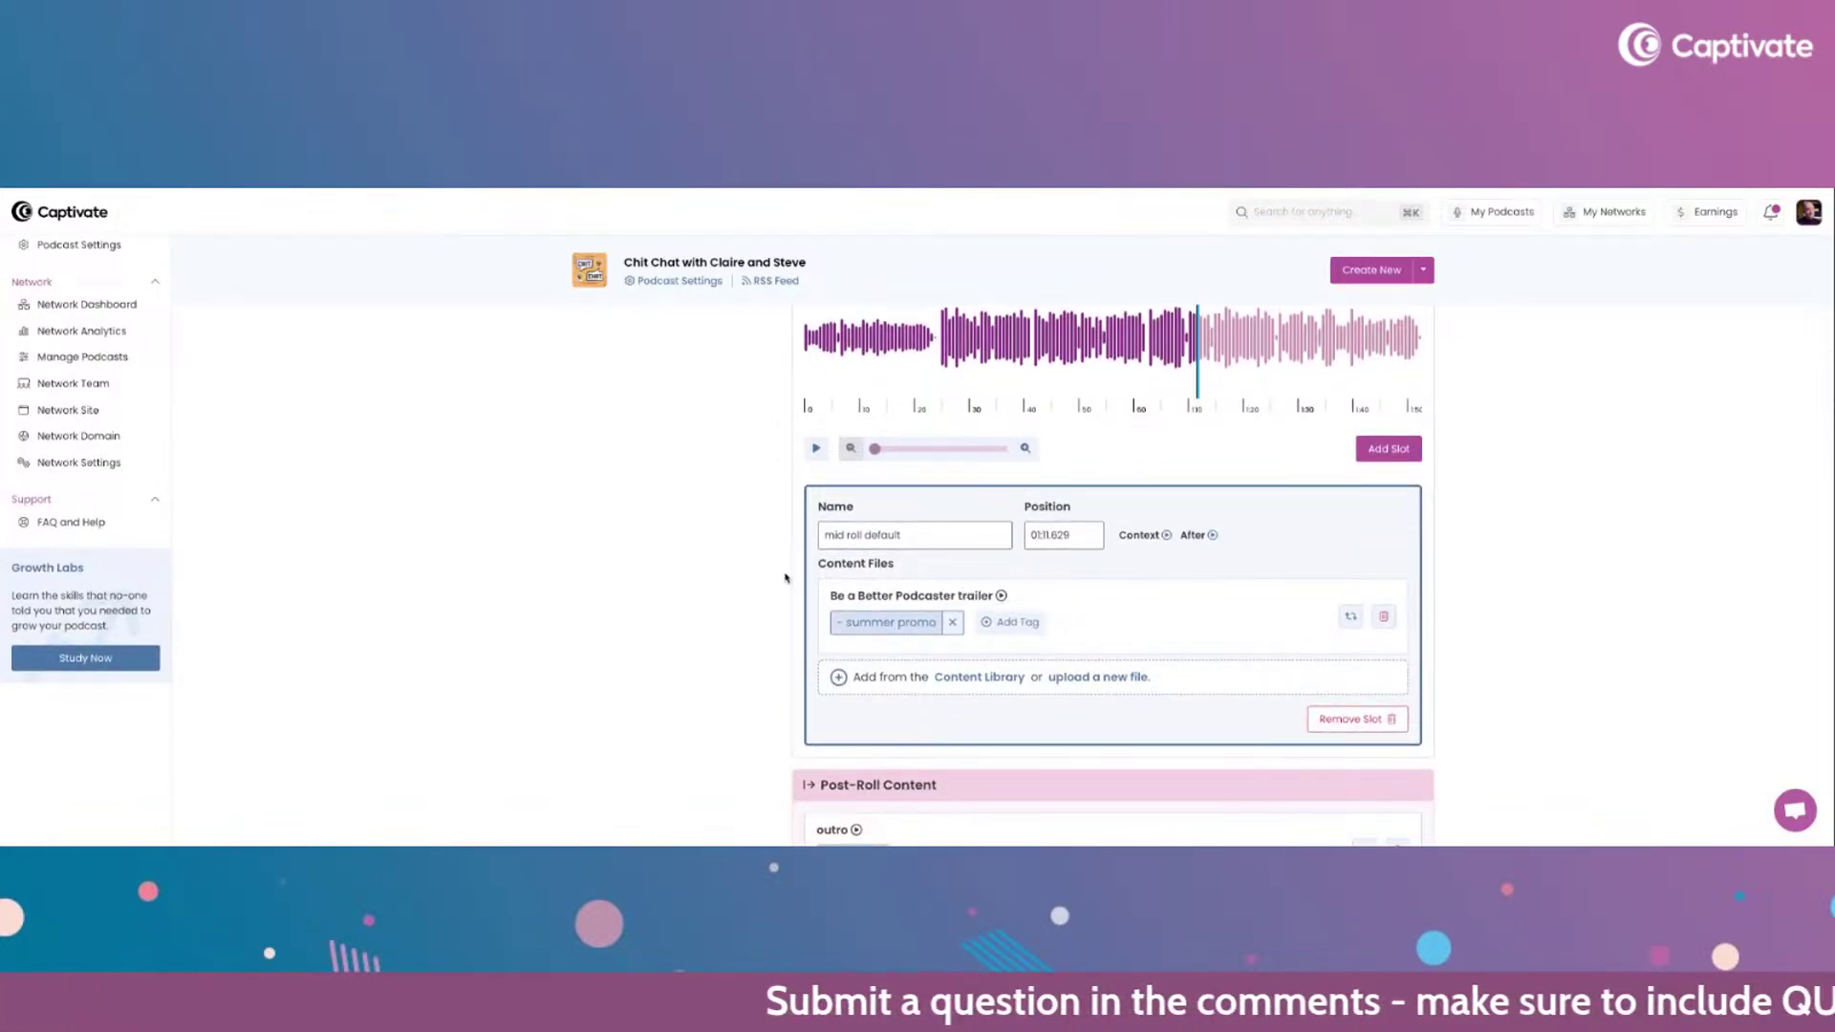
{"action": "left_click", "coordinate": [988, 680]}
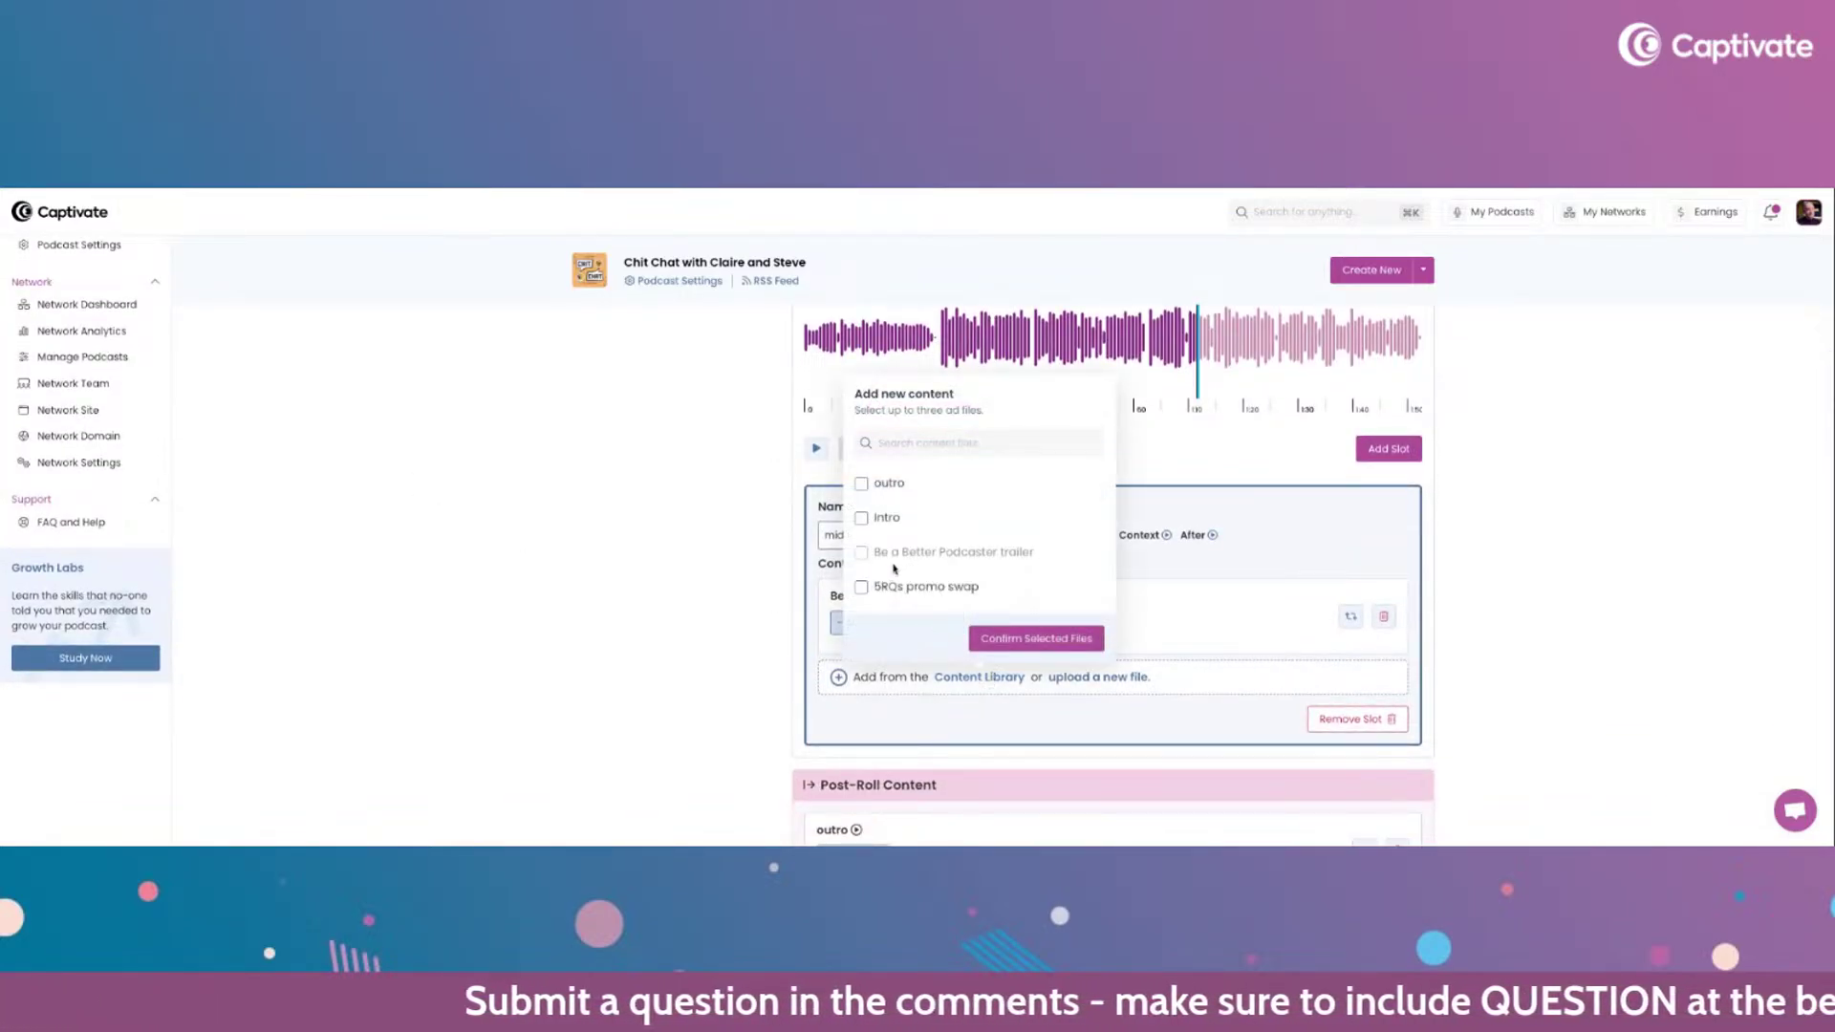
{"action": "left_click", "coordinate": [863, 588]}
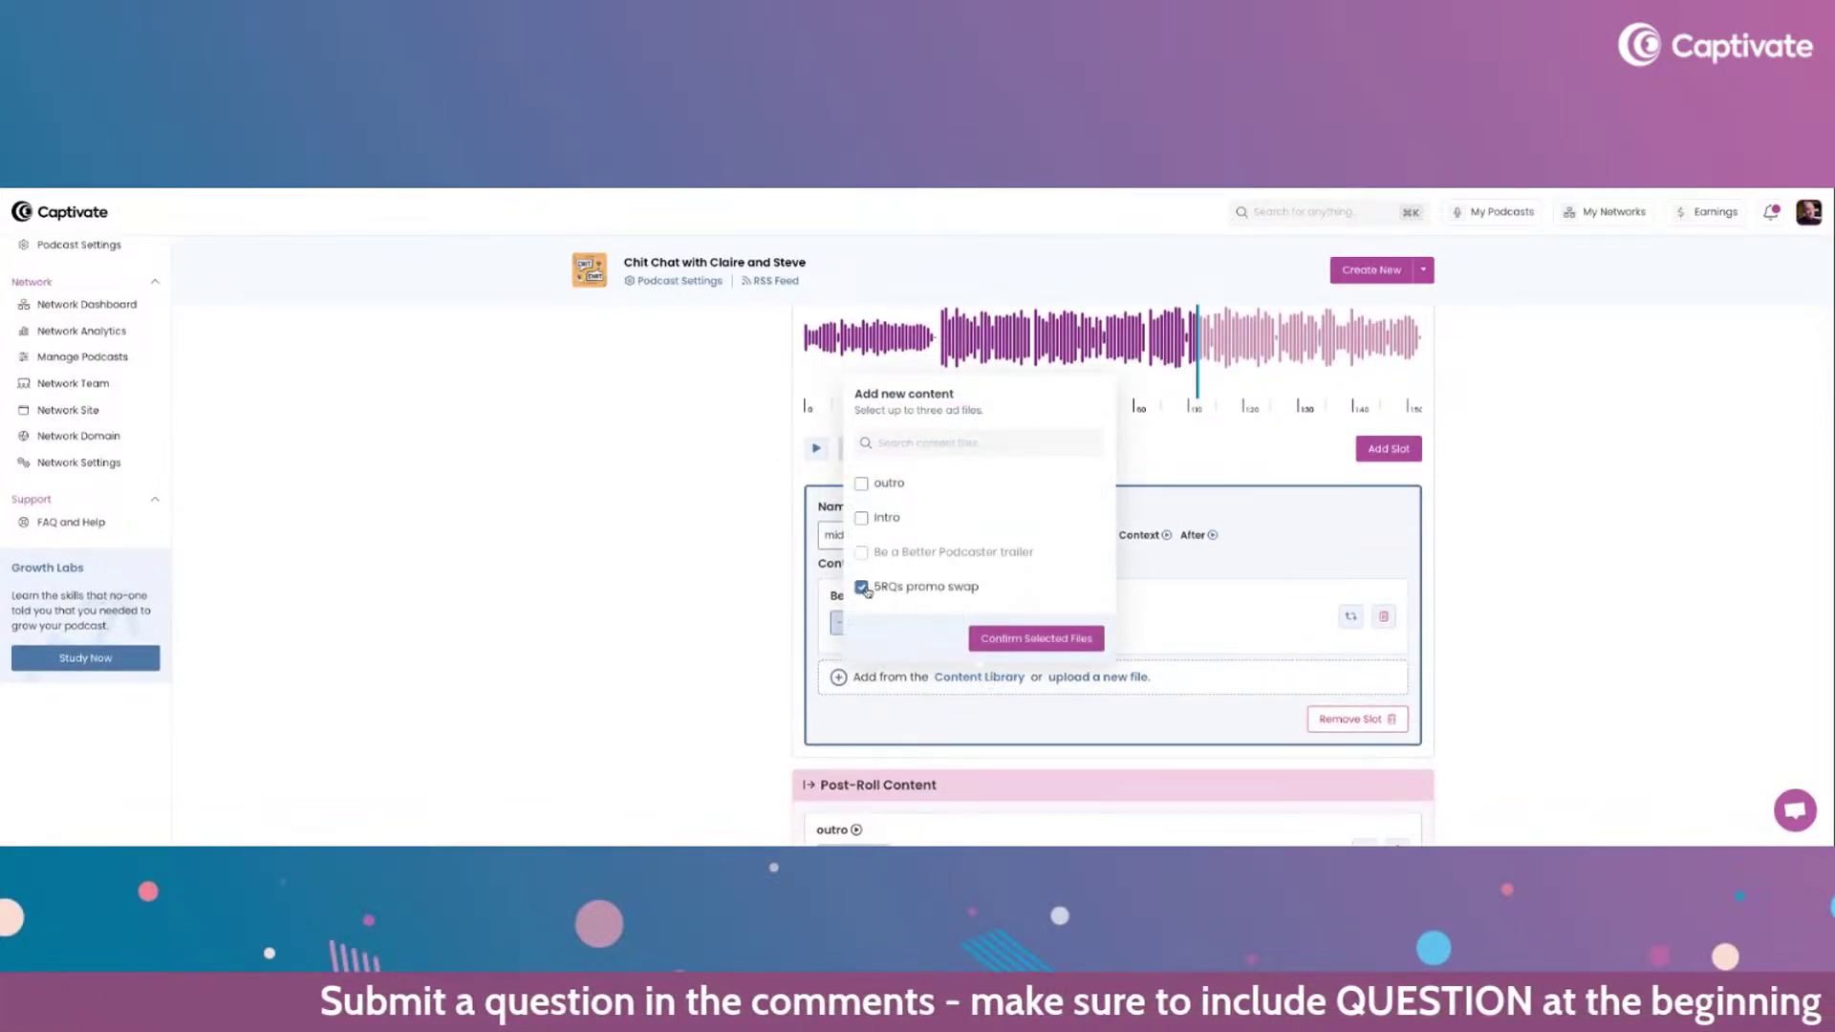
{"action": "left_click", "coordinate": [862, 485]}
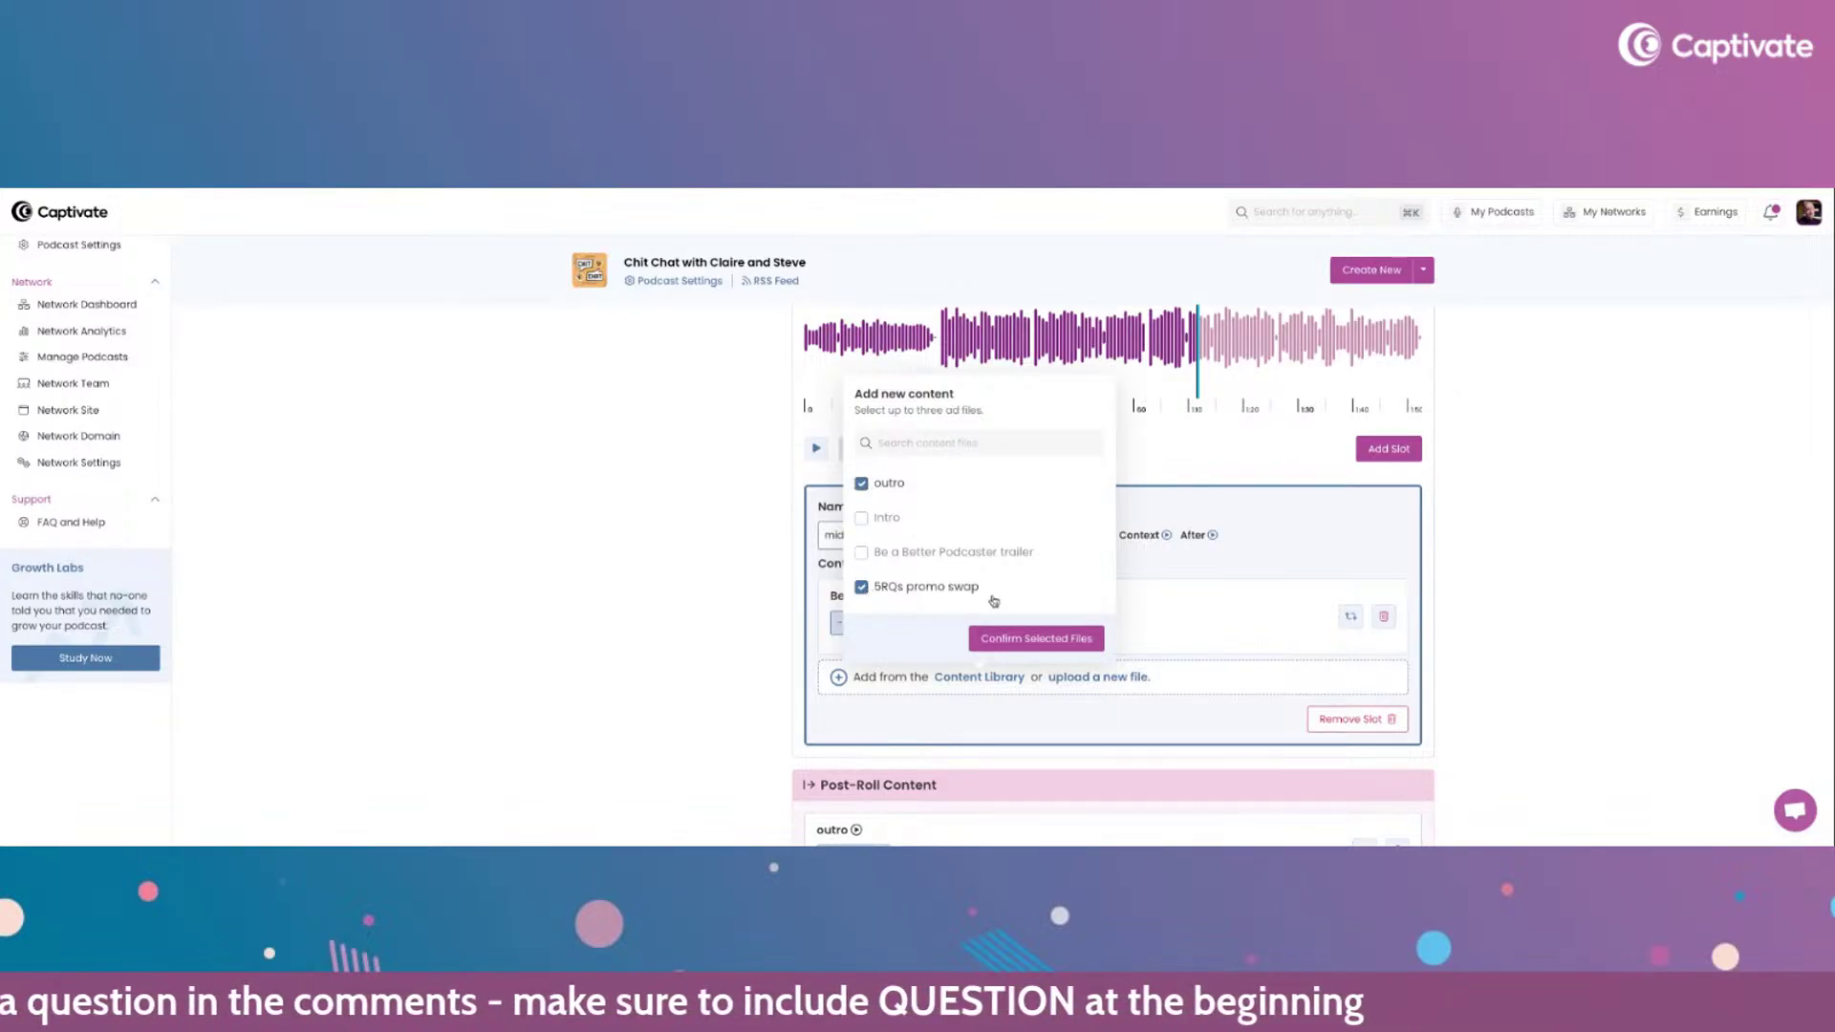
{"action": "left_click", "coordinate": [1012, 640]}
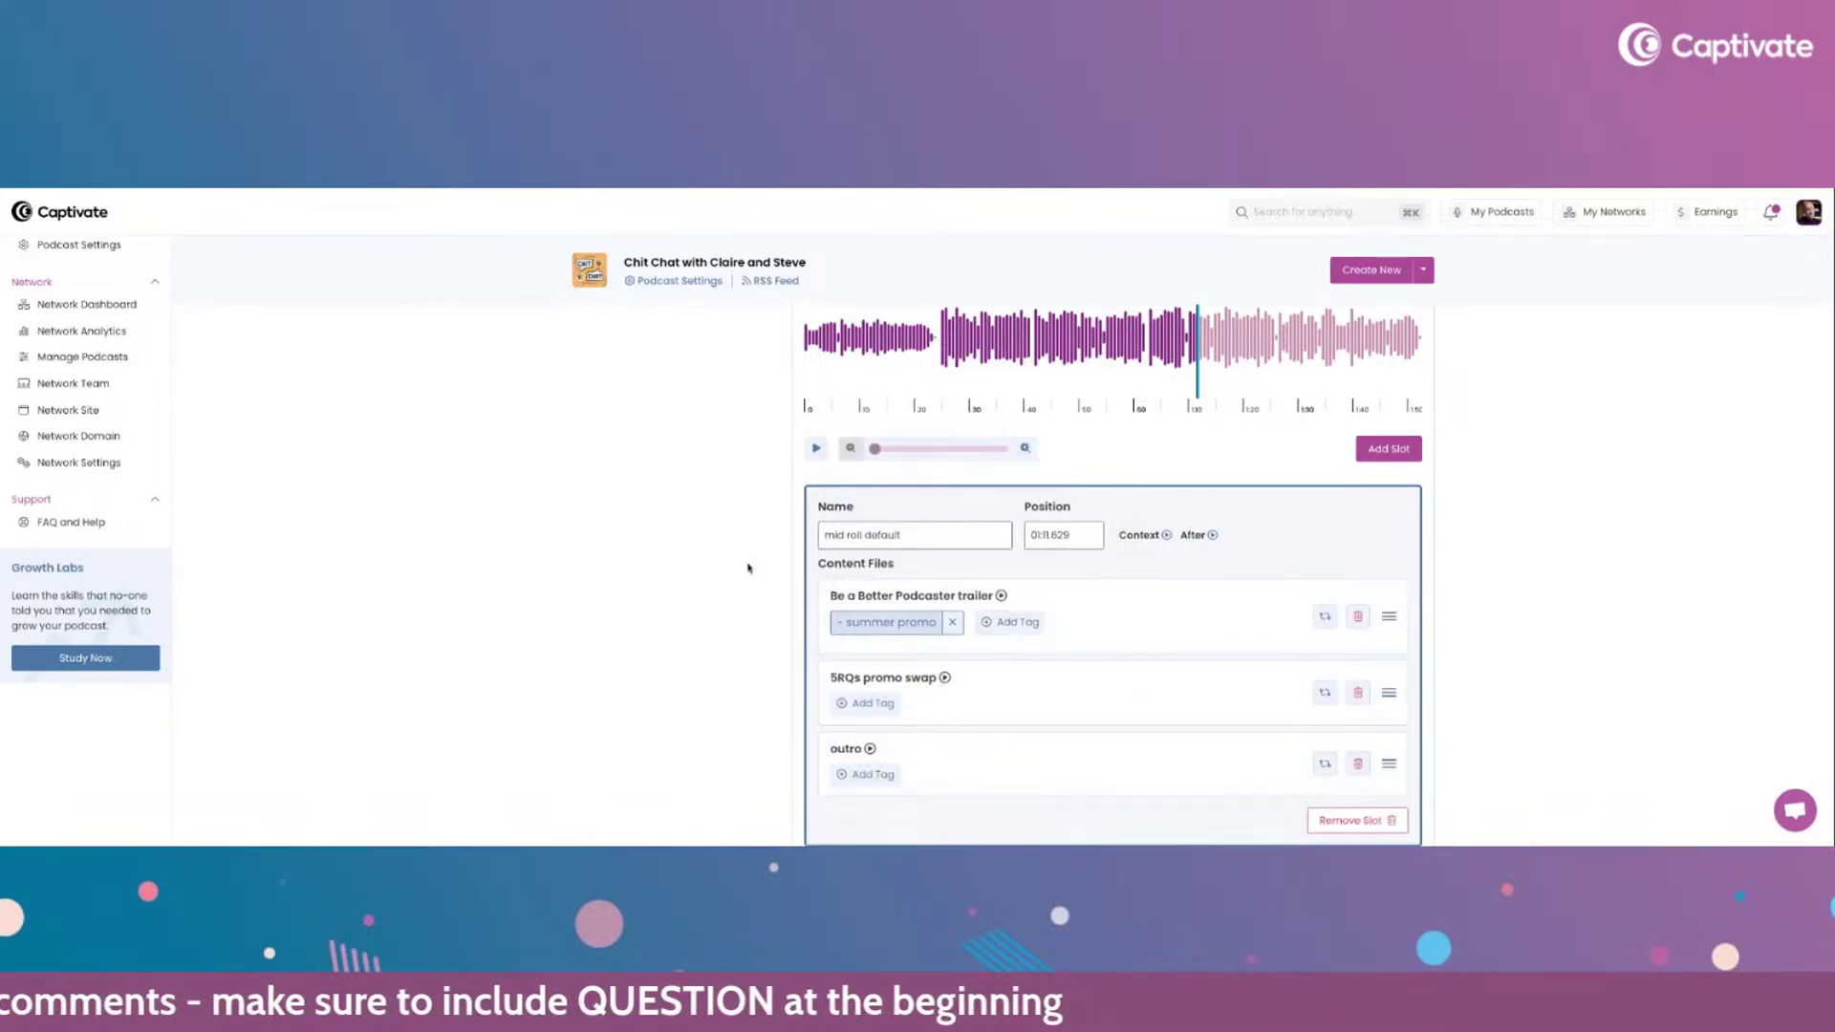
{"action": "scroll", "coordinate": [904, 658], "scroll_direction": "down", "scroll_amount": 1}
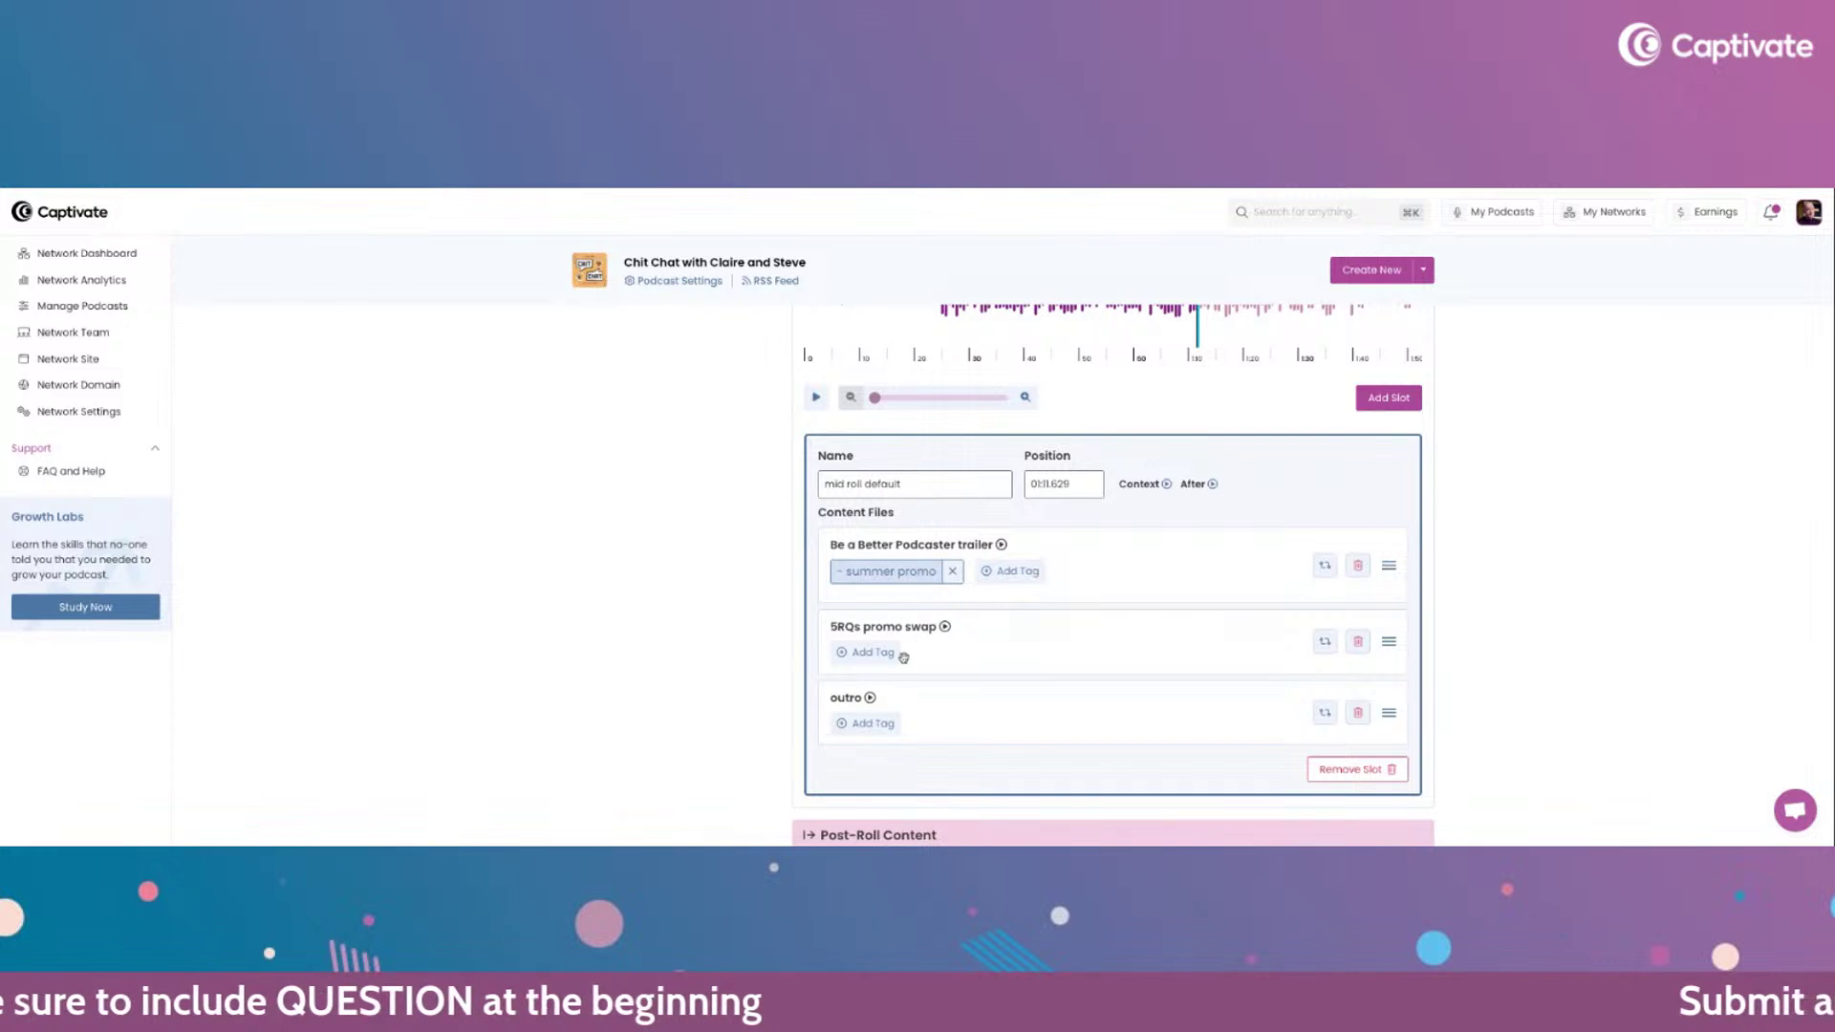
- Add a second mid-roll slot at about 00:41.5 containing the Intro and Be a Better Podcaster trailer files from the Content Library
{"action": "scroll", "coordinate": [807, 593], "scroll_direction": "up", "scroll_amount": 2}
{"action": "scroll", "coordinate": [872, 521], "scroll_direction": "up", "scroll_amount": 1}
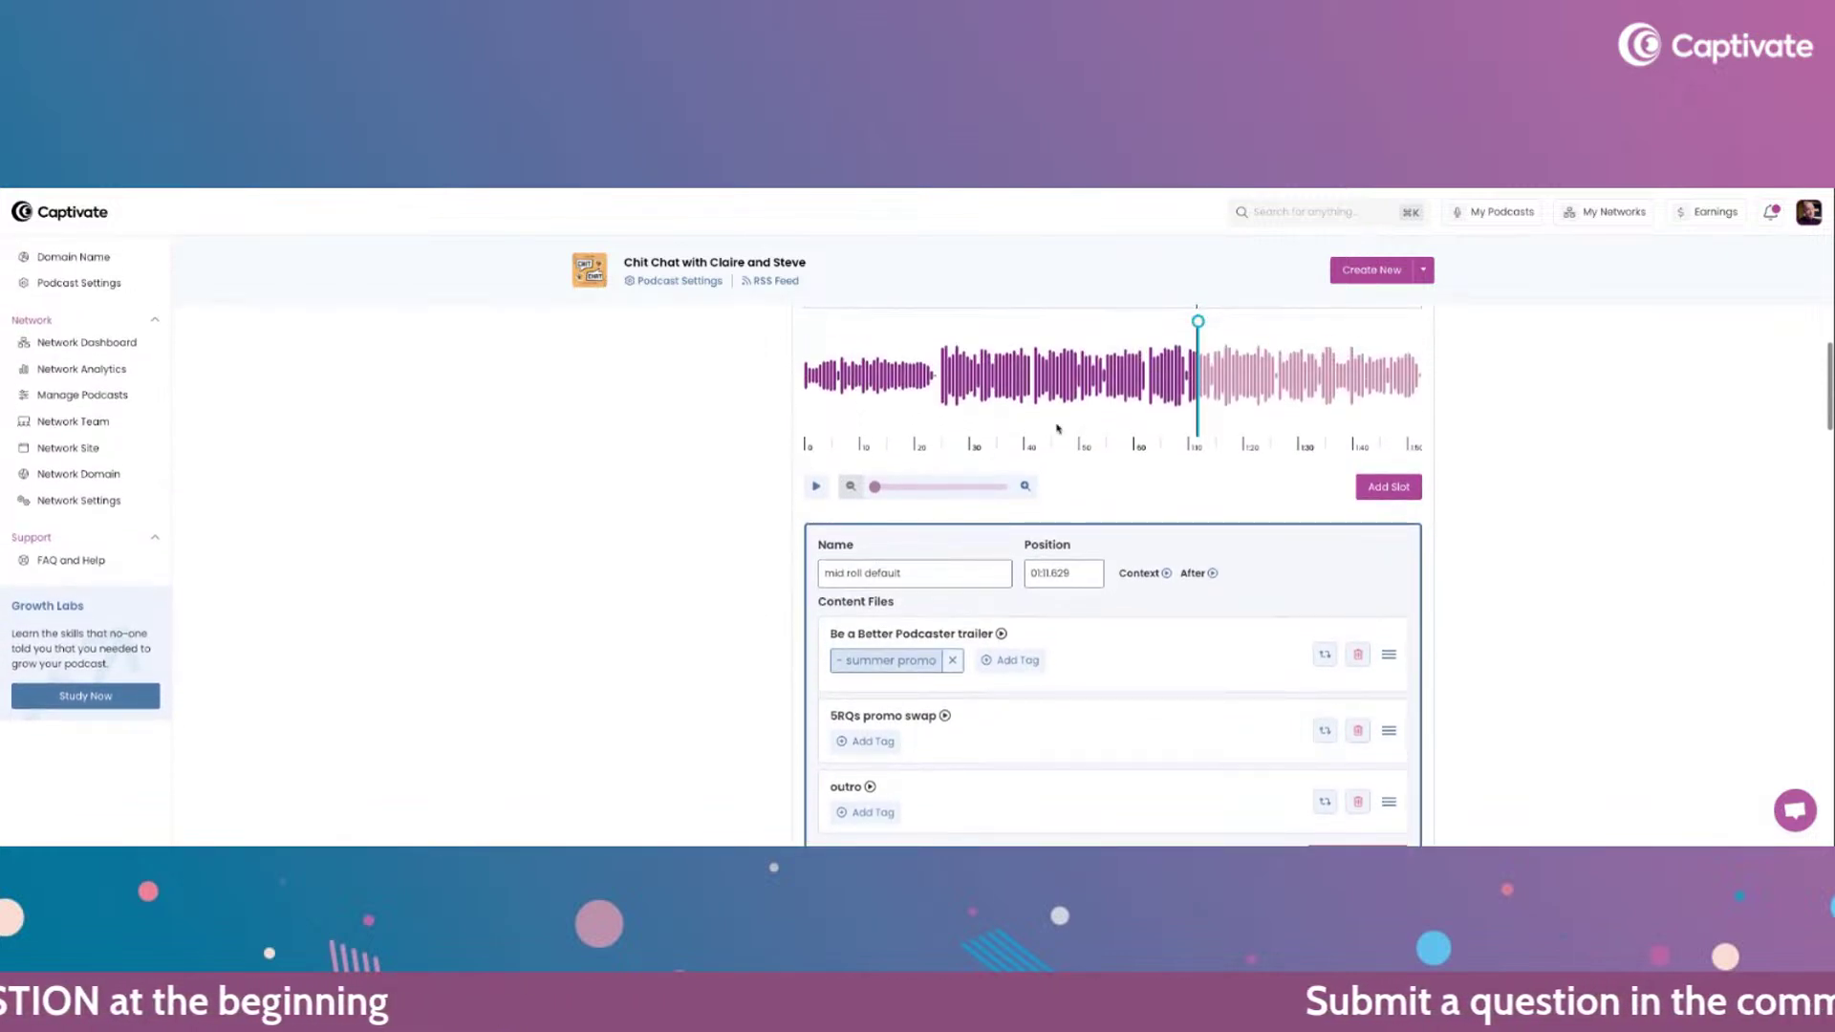
{"action": "left_click", "coordinate": [1033, 376]}
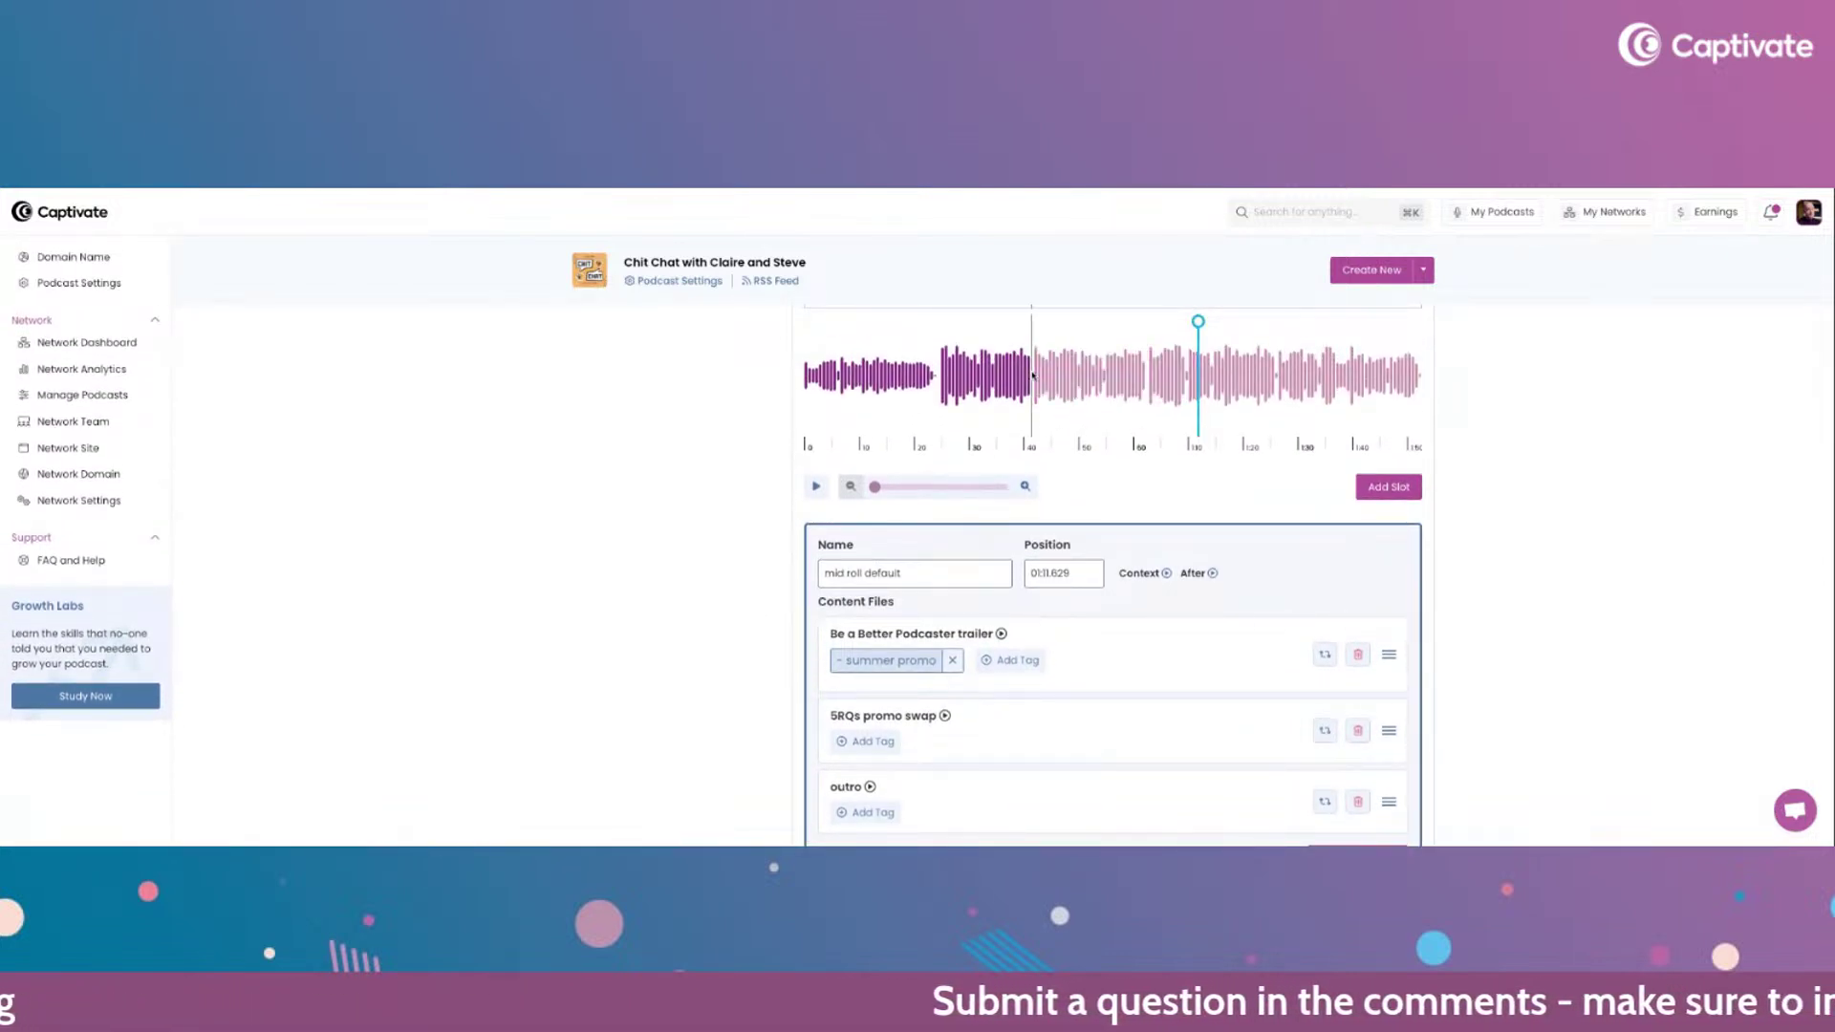
{"action": "left_click", "coordinate": [1372, 488]}
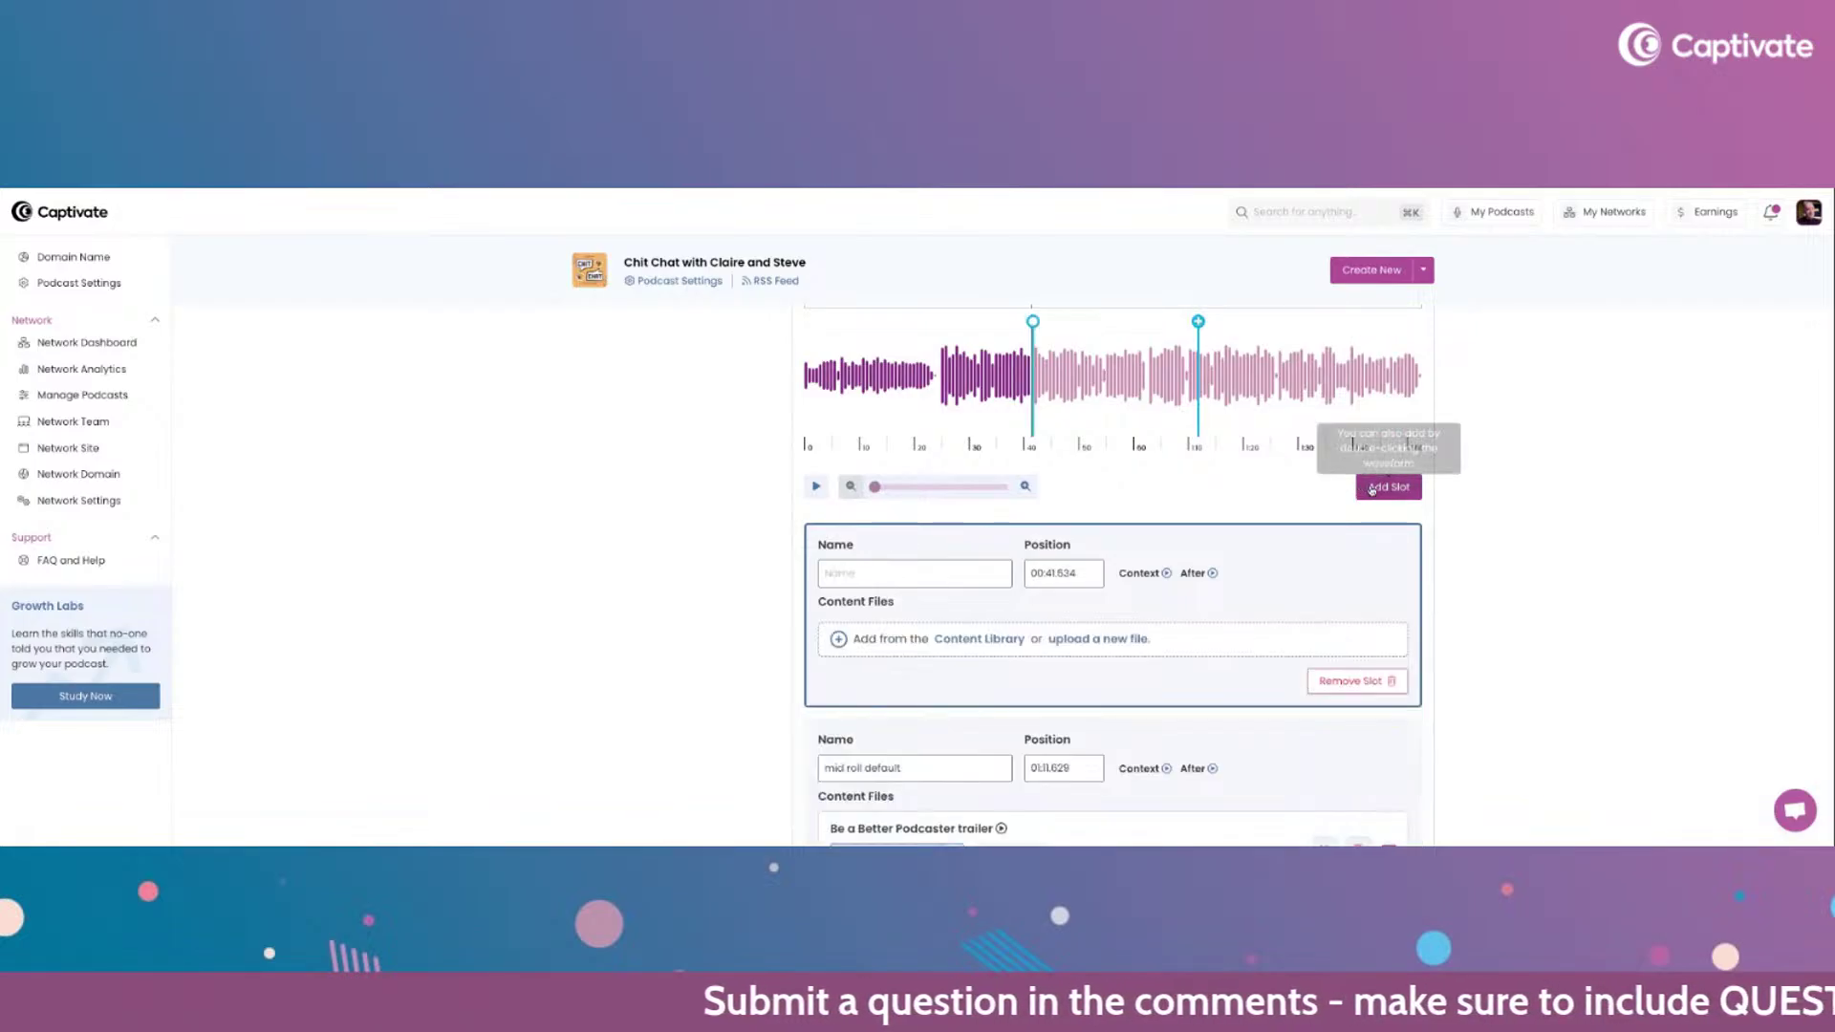
{"action": "left_click", "coordinate": [989, 640]}
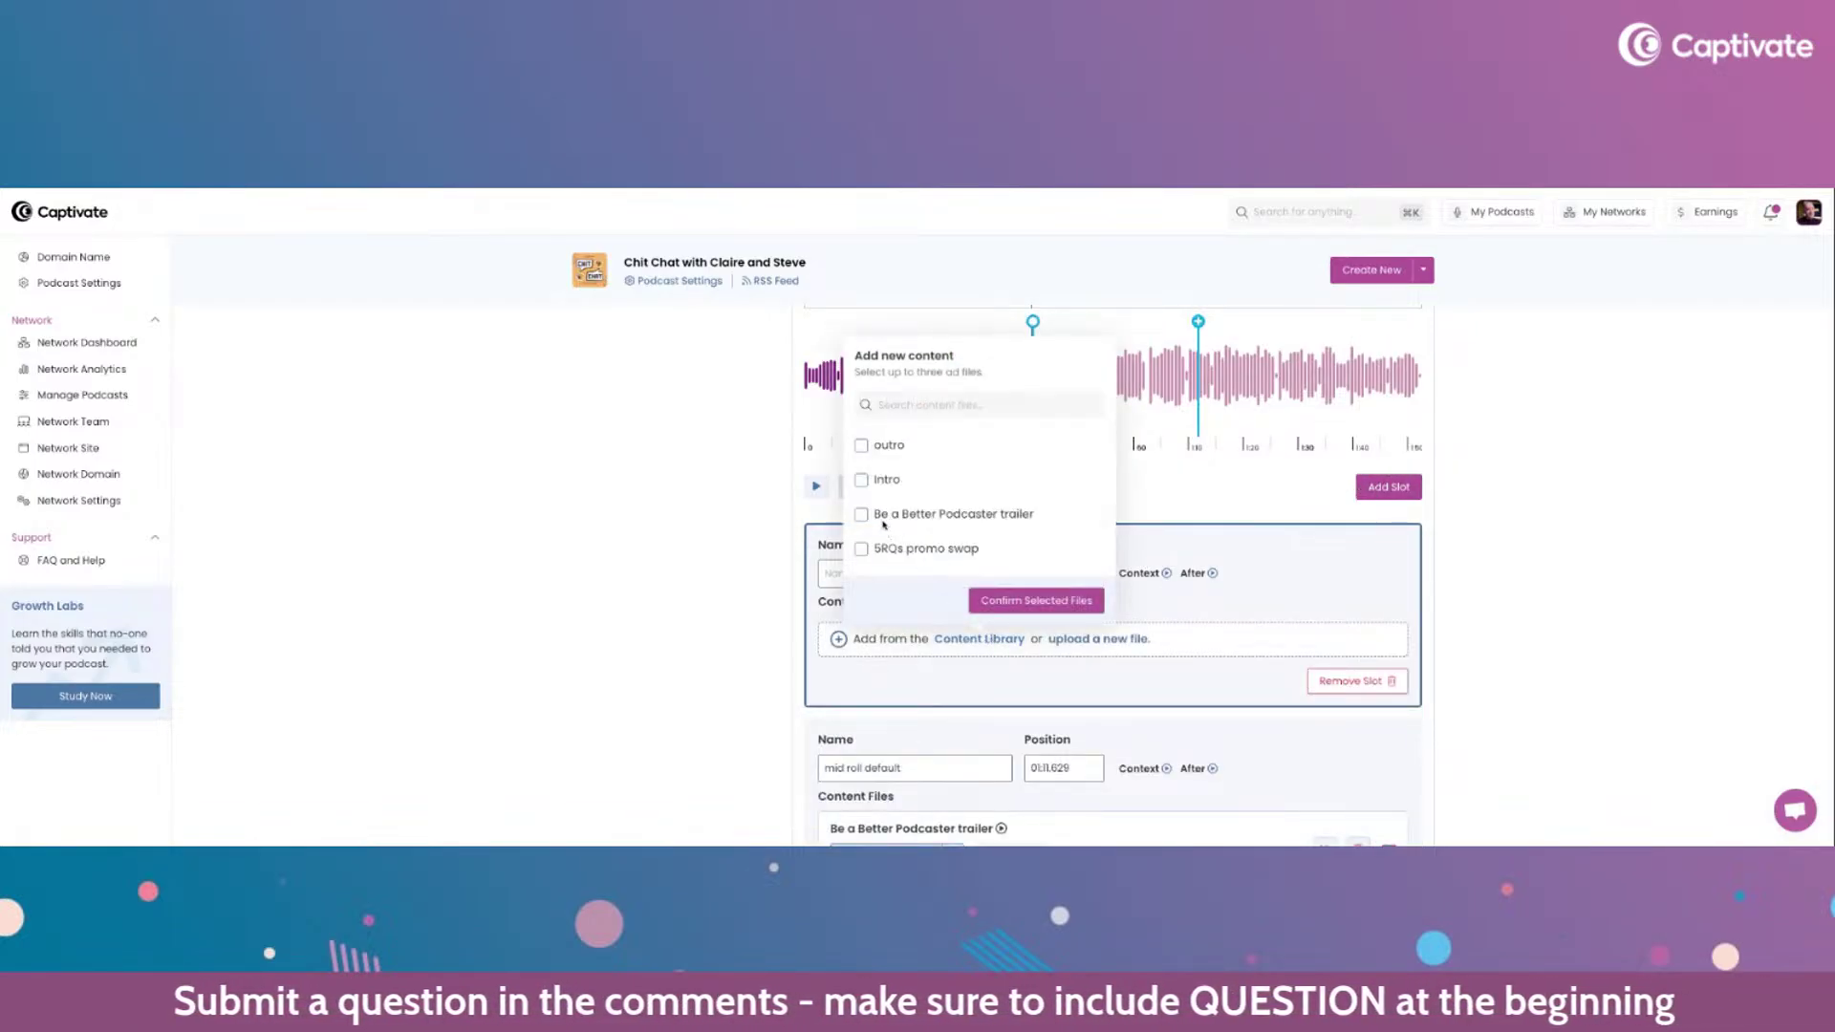
{"action": "left_click", "coordinate": [861, 480]}
{"action": "left_click", "coordinate": [999, 604]}
{"action": "scroll", "coordinate": [648, 585], "scroll_direction": "down", "scroll_amount": 1}
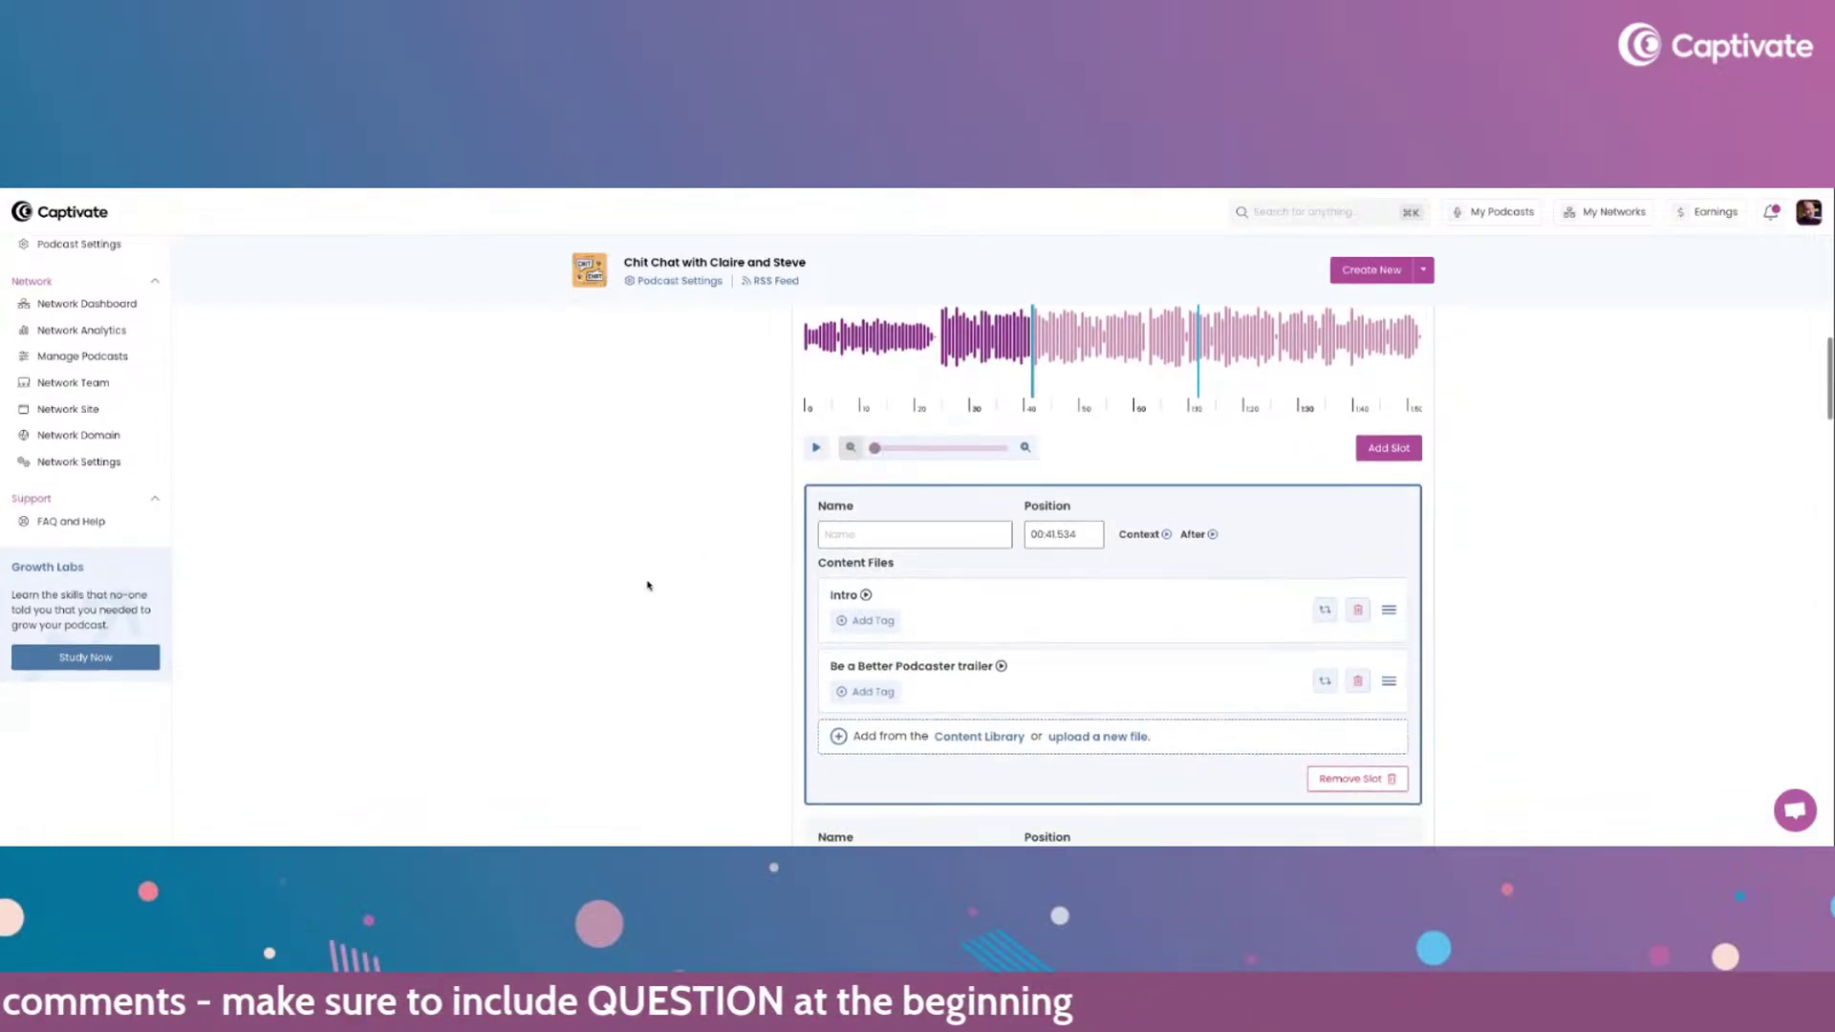
- Reorder the content files in the unnamed 00:41.534 mid-roll slot so the Be a Better Podcaster trailer comes before Intro
{"action": "scroll", "coordinate": [649, 585], "scroll_direction": "down", "scroll_amount": 2}
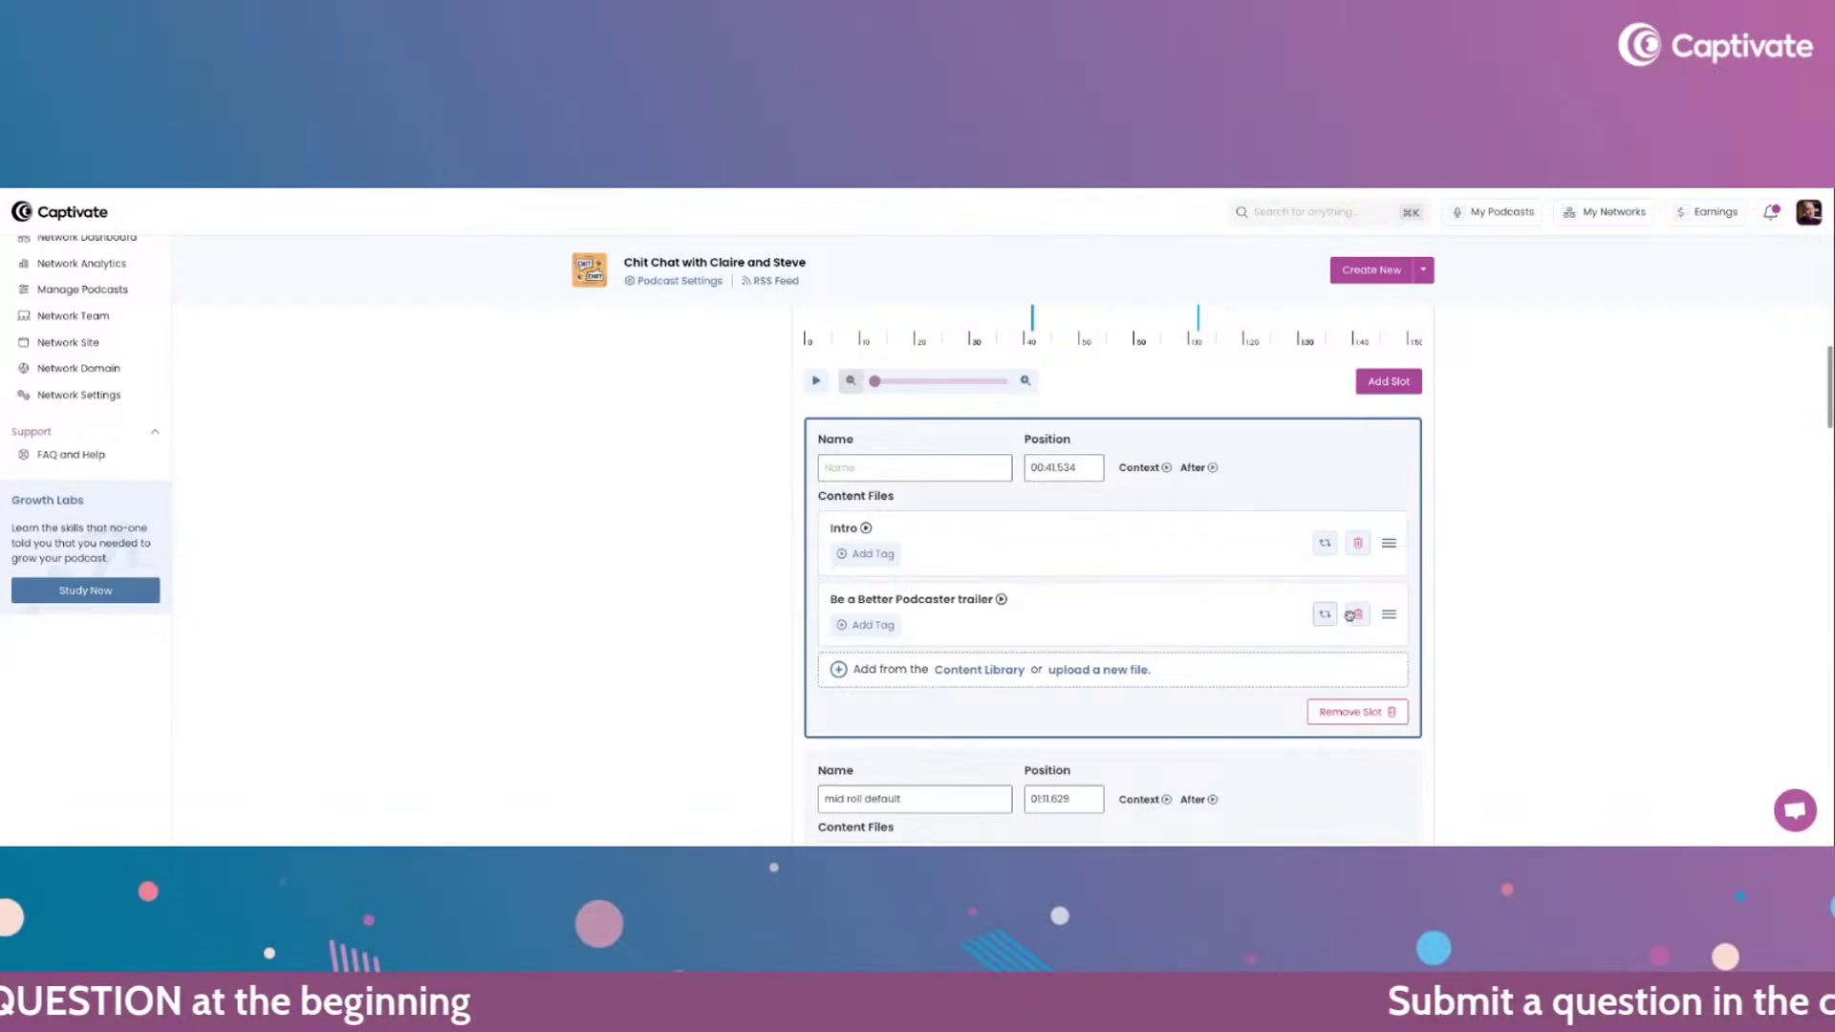
{"action": "left_click_drag", "start_coordinate": [1389, 614], "coordinate": [1384, 543]}
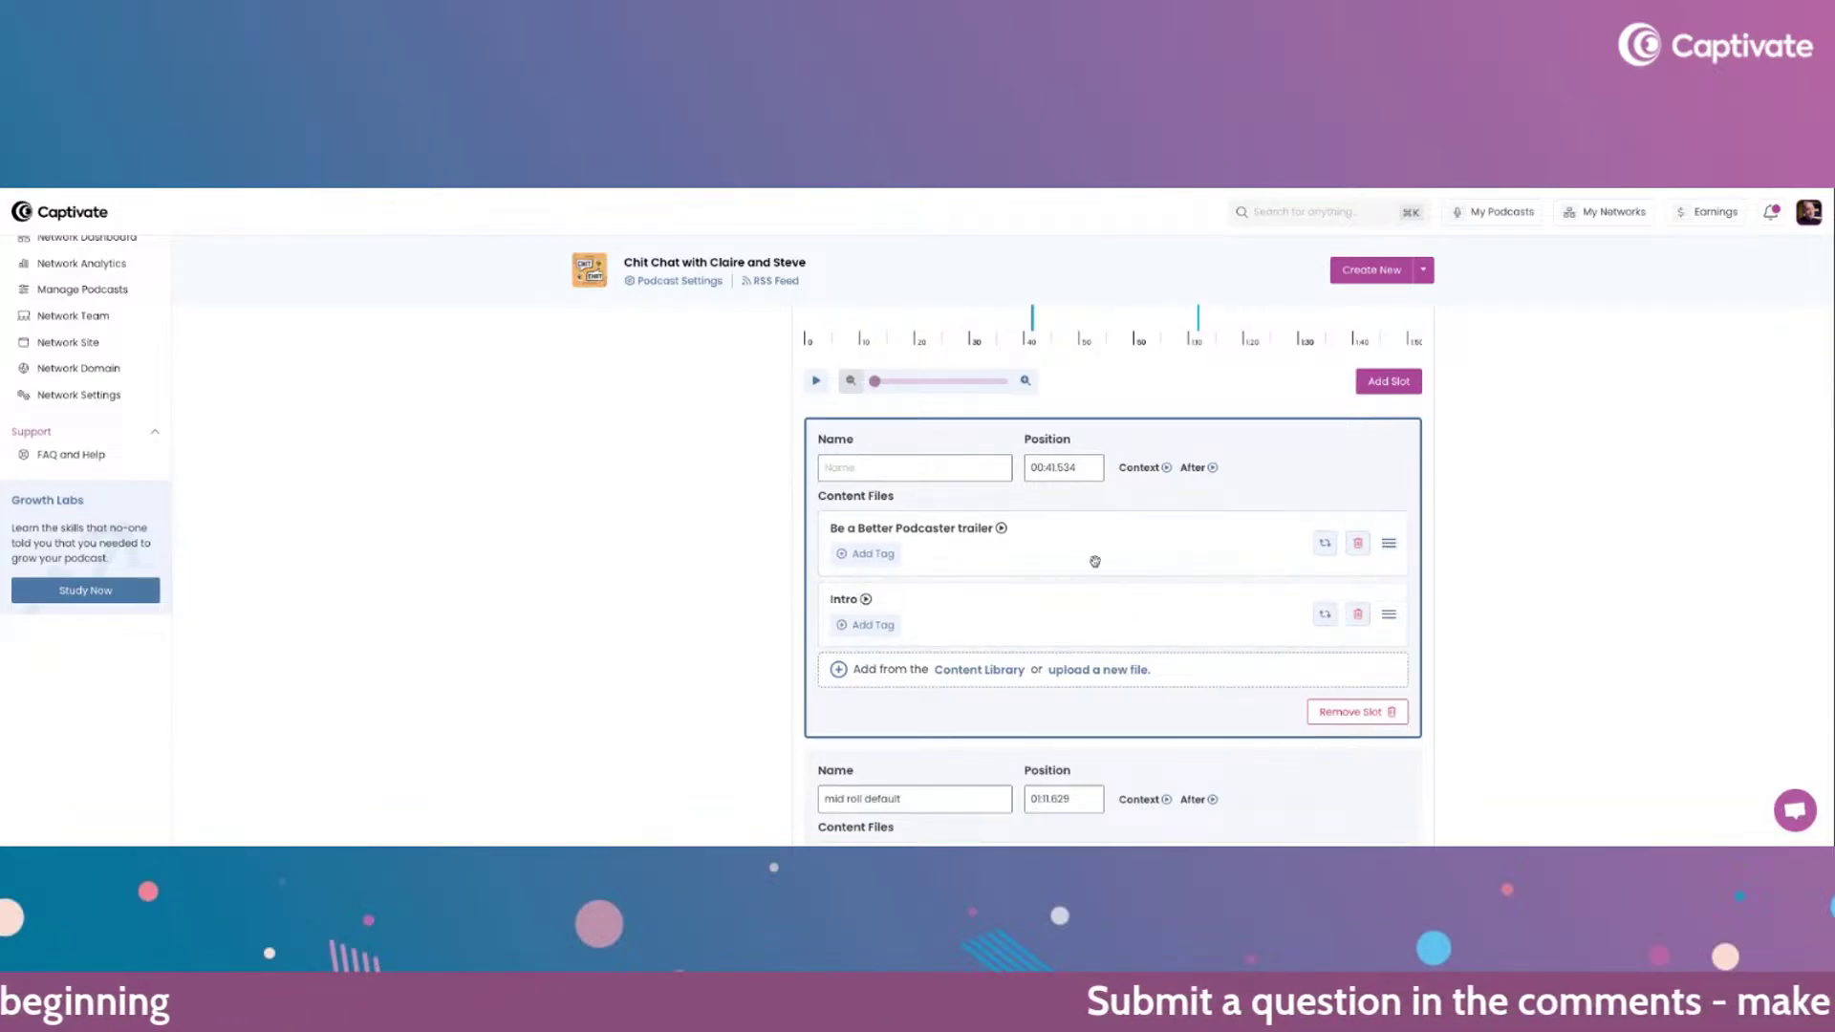
{"action": "scroll", "coordinate": [1210, 572], "scroll_direction": "down", "scroll_amount": 5}
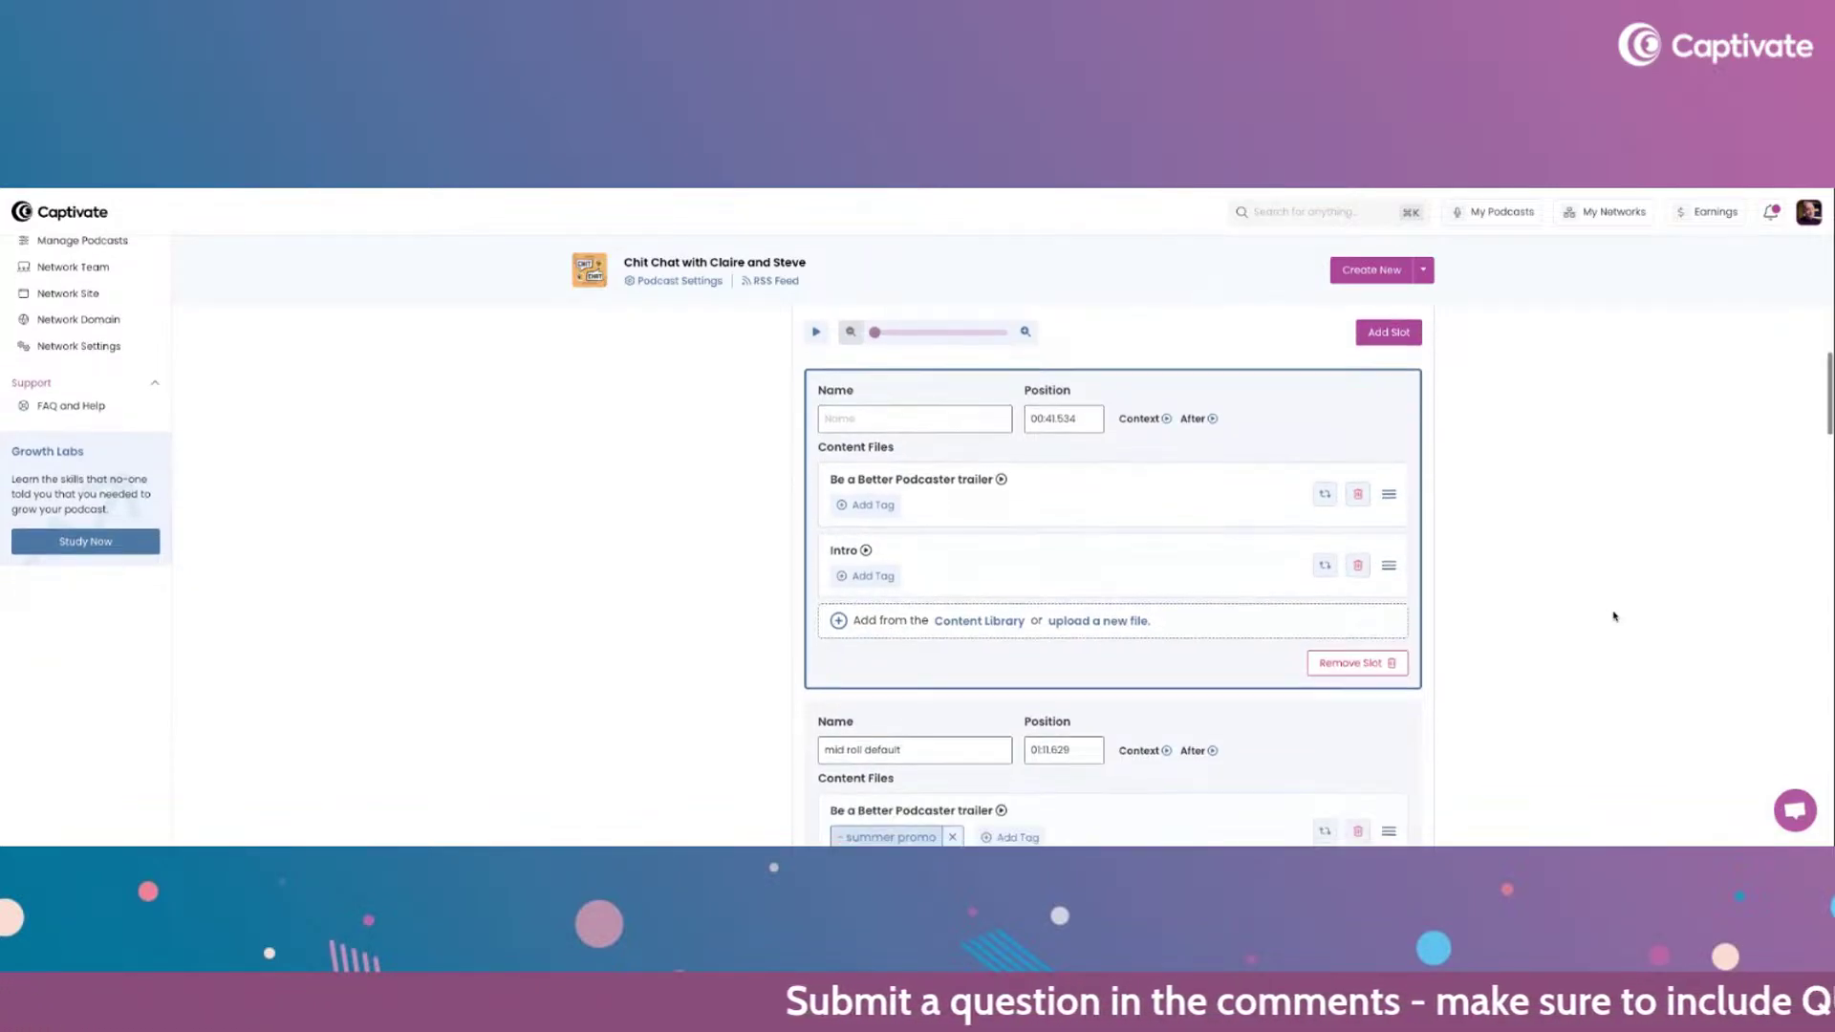
{"action": "scroll", "coordinate": [1209, 622], "scroll_direction": "down", "scroll_amount": 1}
- Move 5RQs promo swap above the Be a Better Podcaster trailer in the "mid roll default" slot
{"action": "scroll", "coordinate": [1663, 586], "scroll_direction": "up", "scroll_amount": 9}
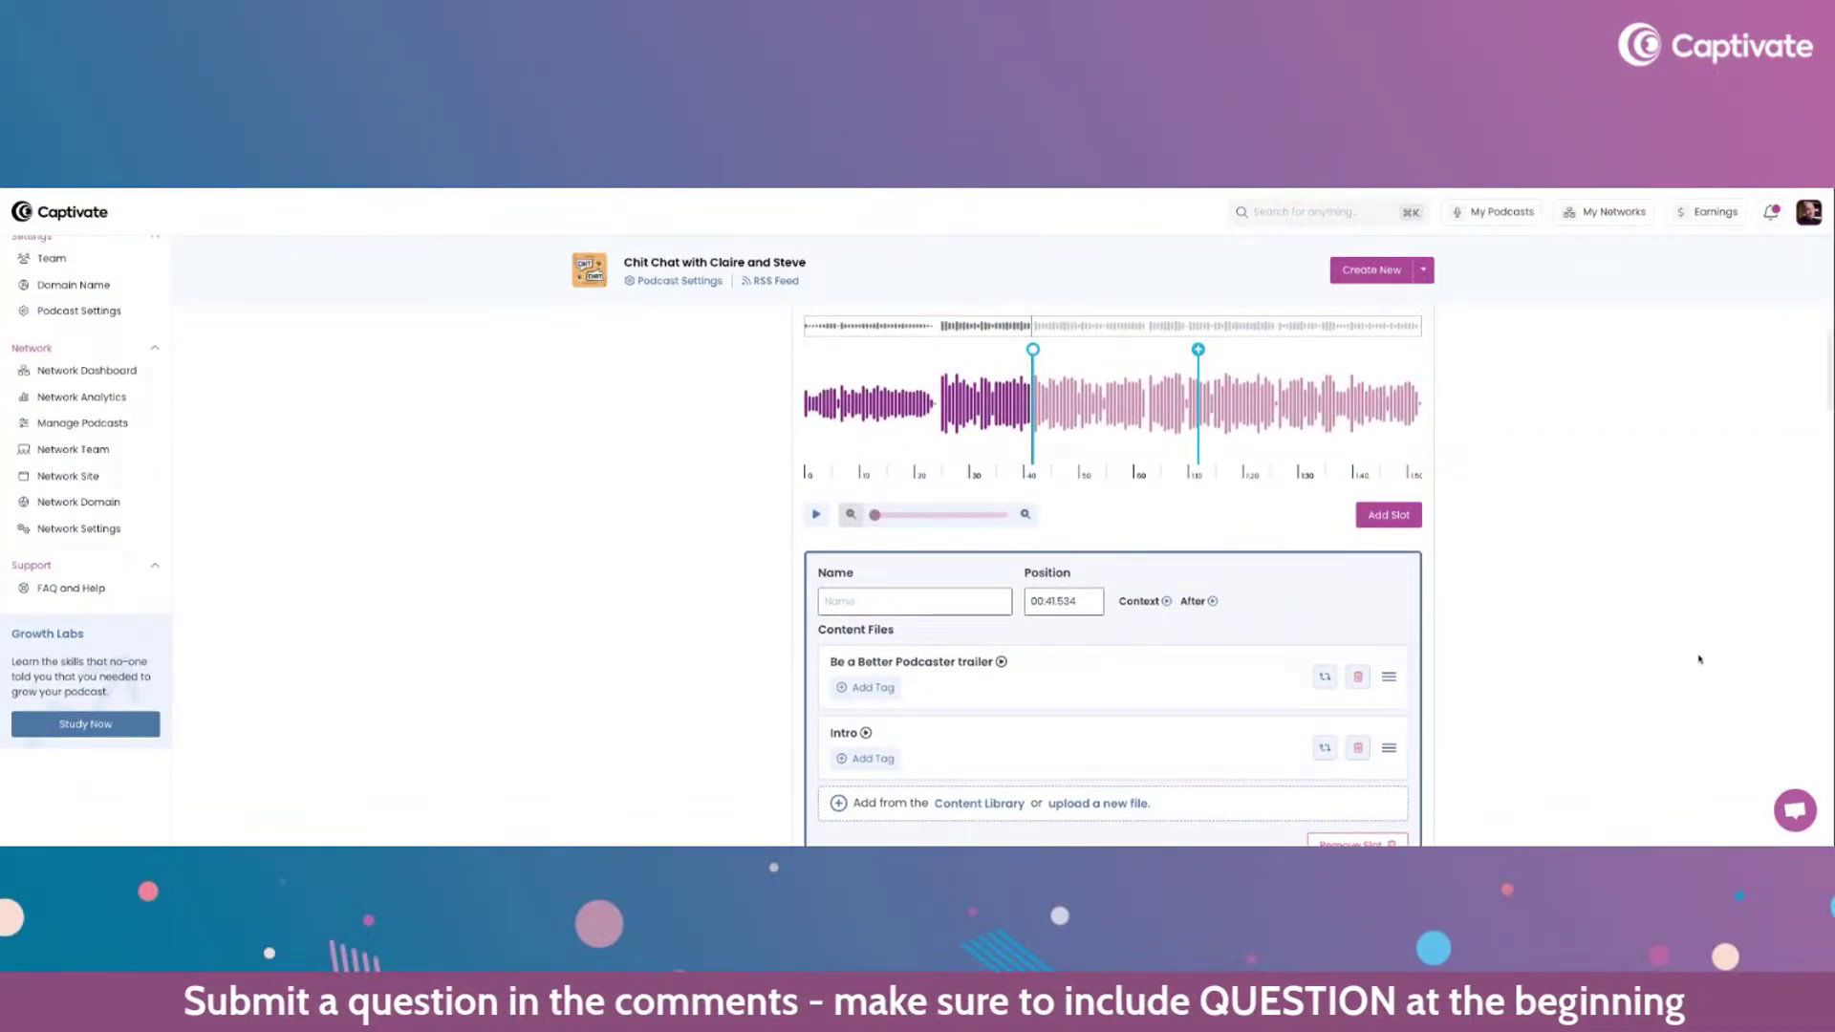
{"action": "scroll", "coordinate": [1192, 439], "scroll_direction": "down", "scroll_amount": 10}
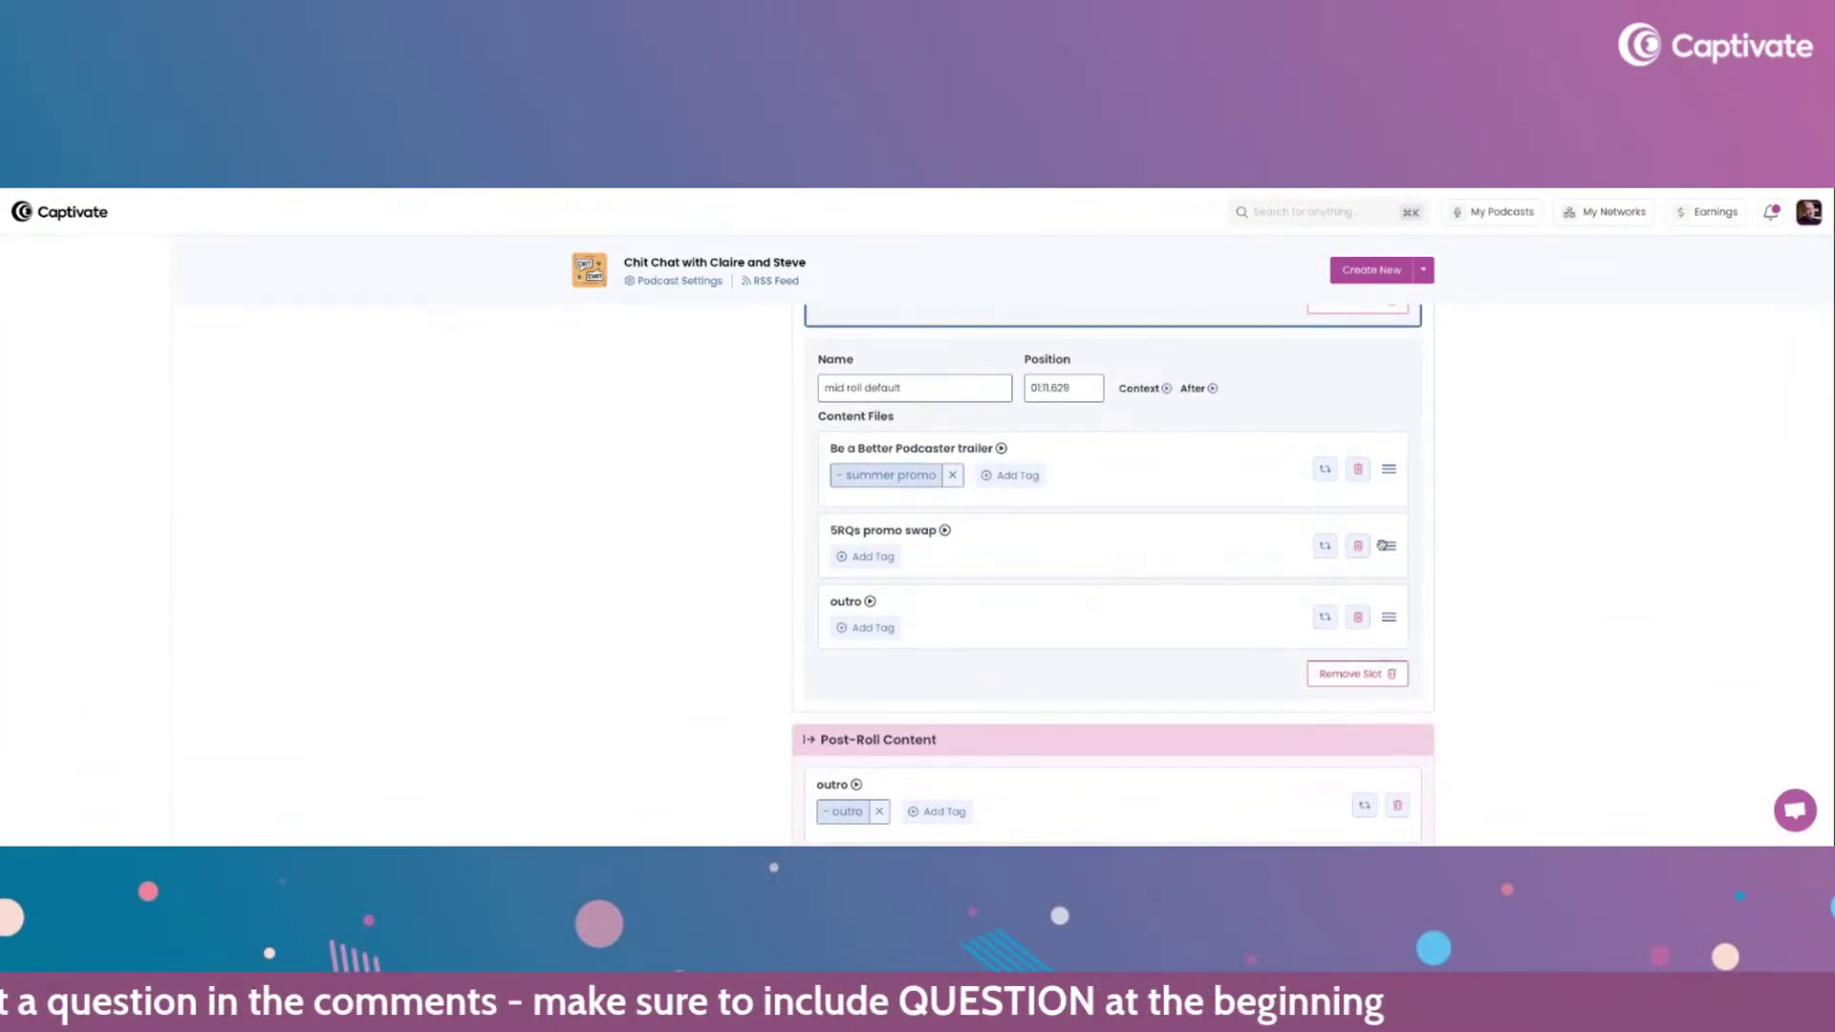
{"action": "left_click_drag", "start_coordinate": [1387, 546], "coordinate": [1383, 492]}
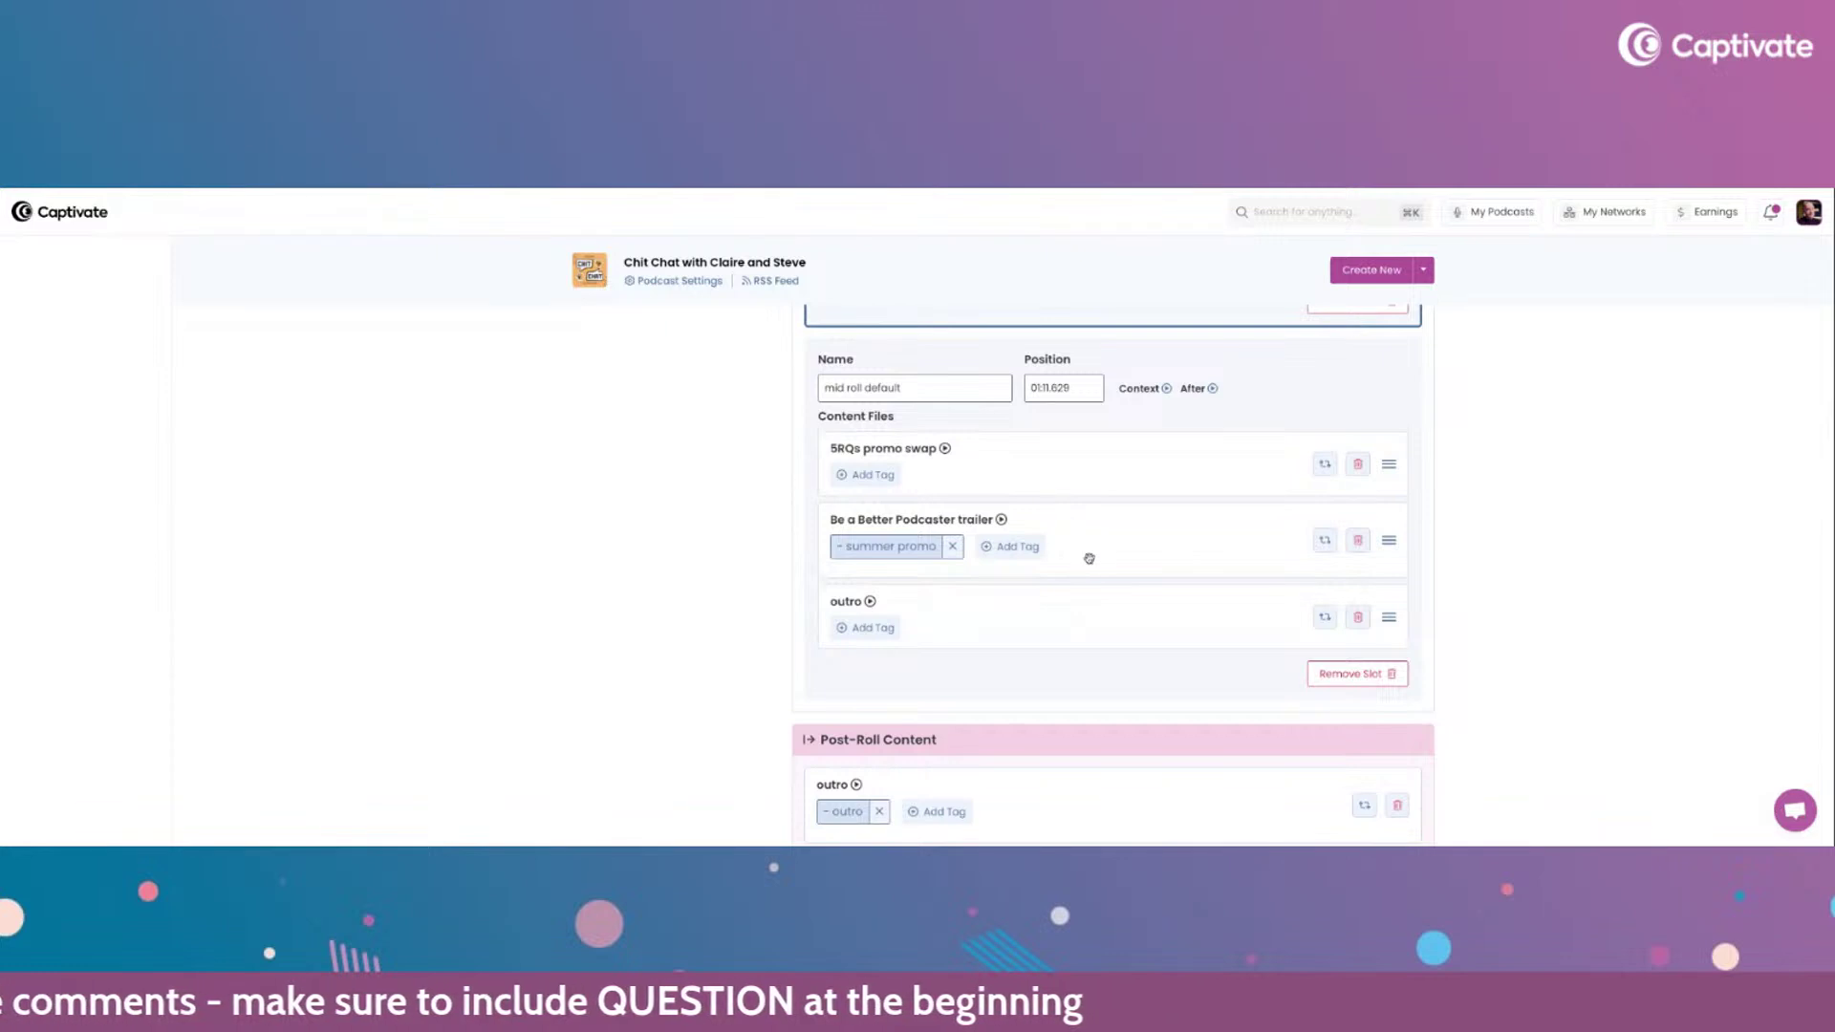
- Shift the "mid roll default" slot marker along the waveform next to the first marker, then back out to about 01:09.7
{"action": "scroll", "coordinate": [639, 566], "scroll_direction": "up", "scroll_amount": 2}
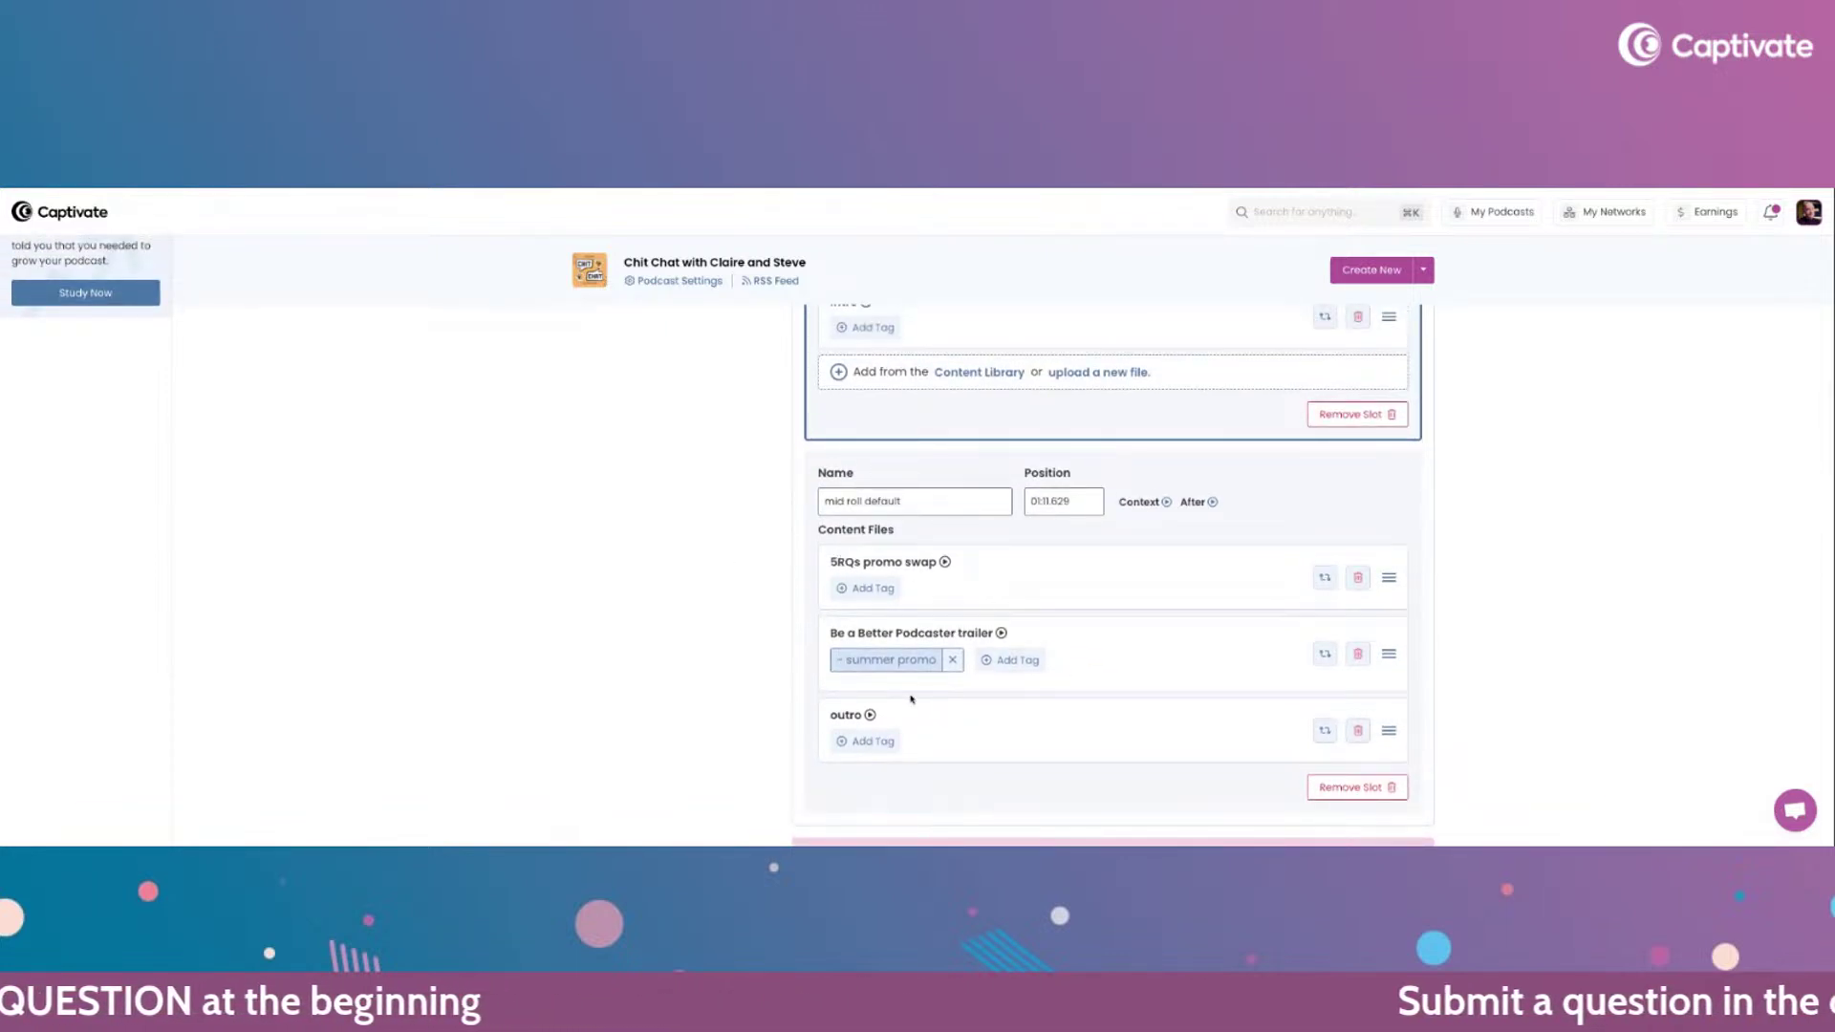
{"action": "scroll", "coordinate": [651, 626], "scroll_direction": "up", "scroll_amount": 8}
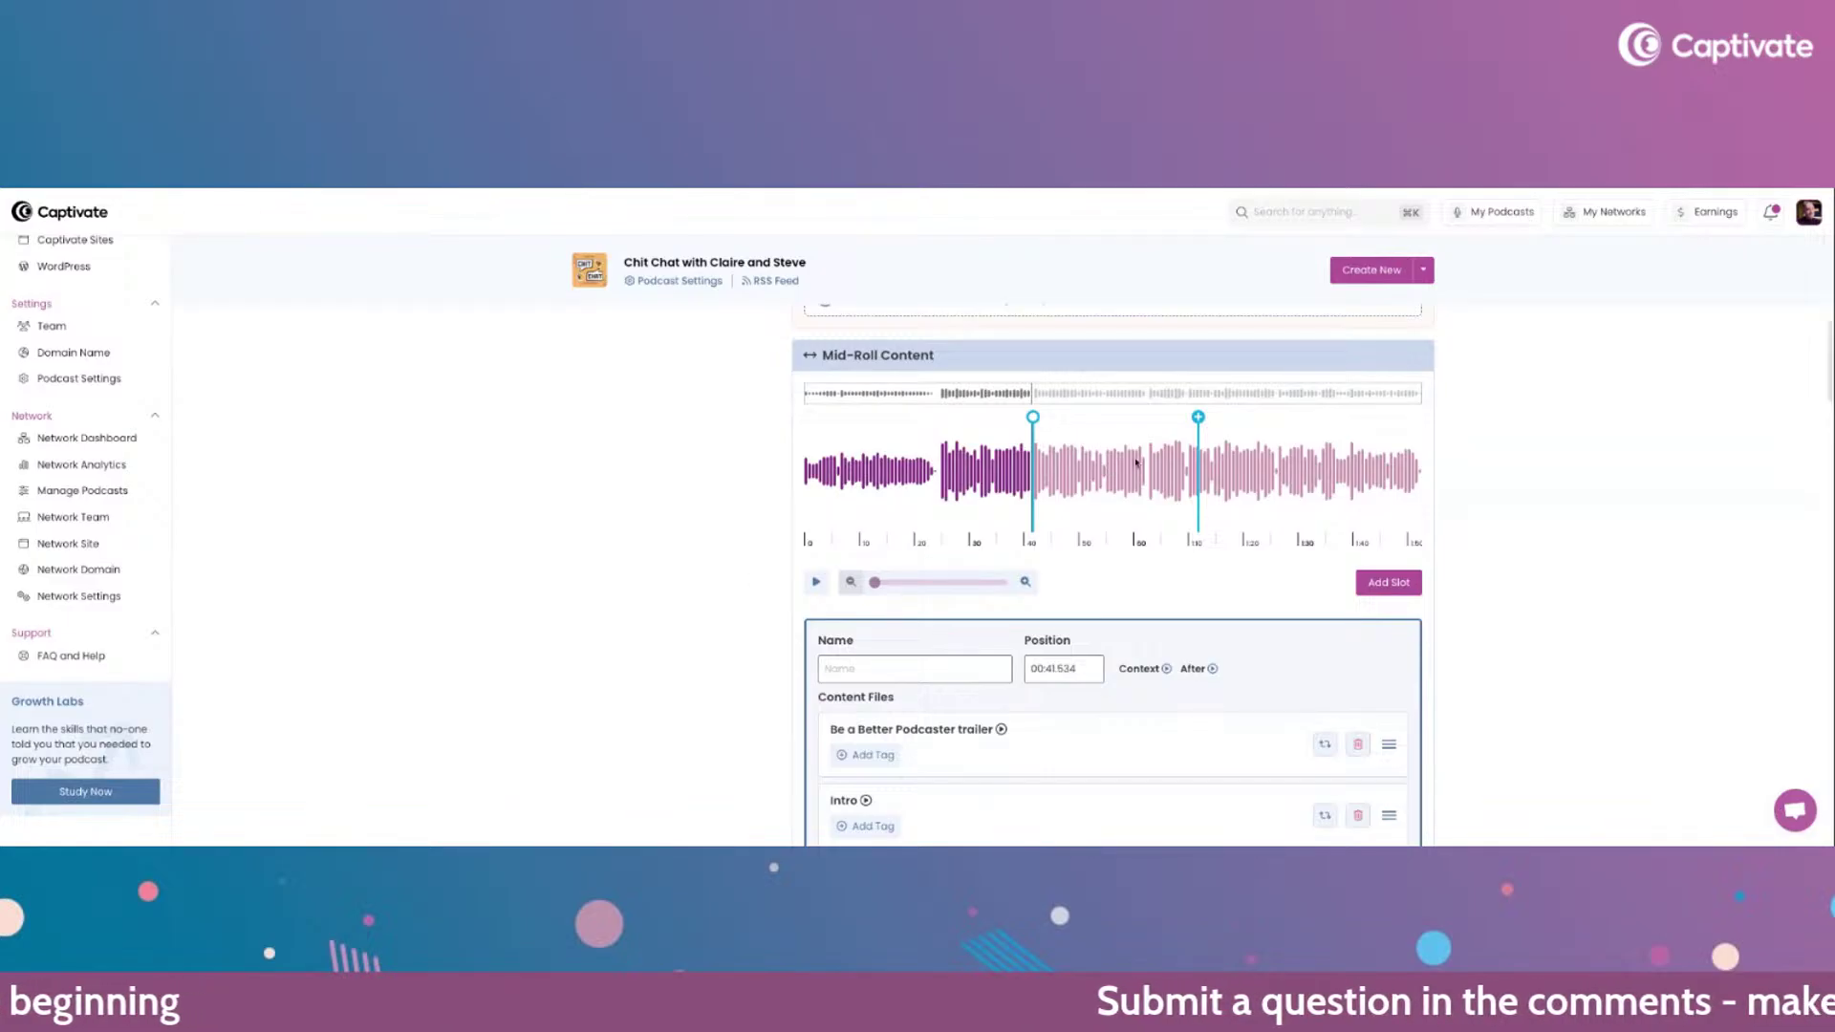
{"action": "left_click_drag", "start_coordinate": [1198, 418], "coordinate": [1041, 418]}
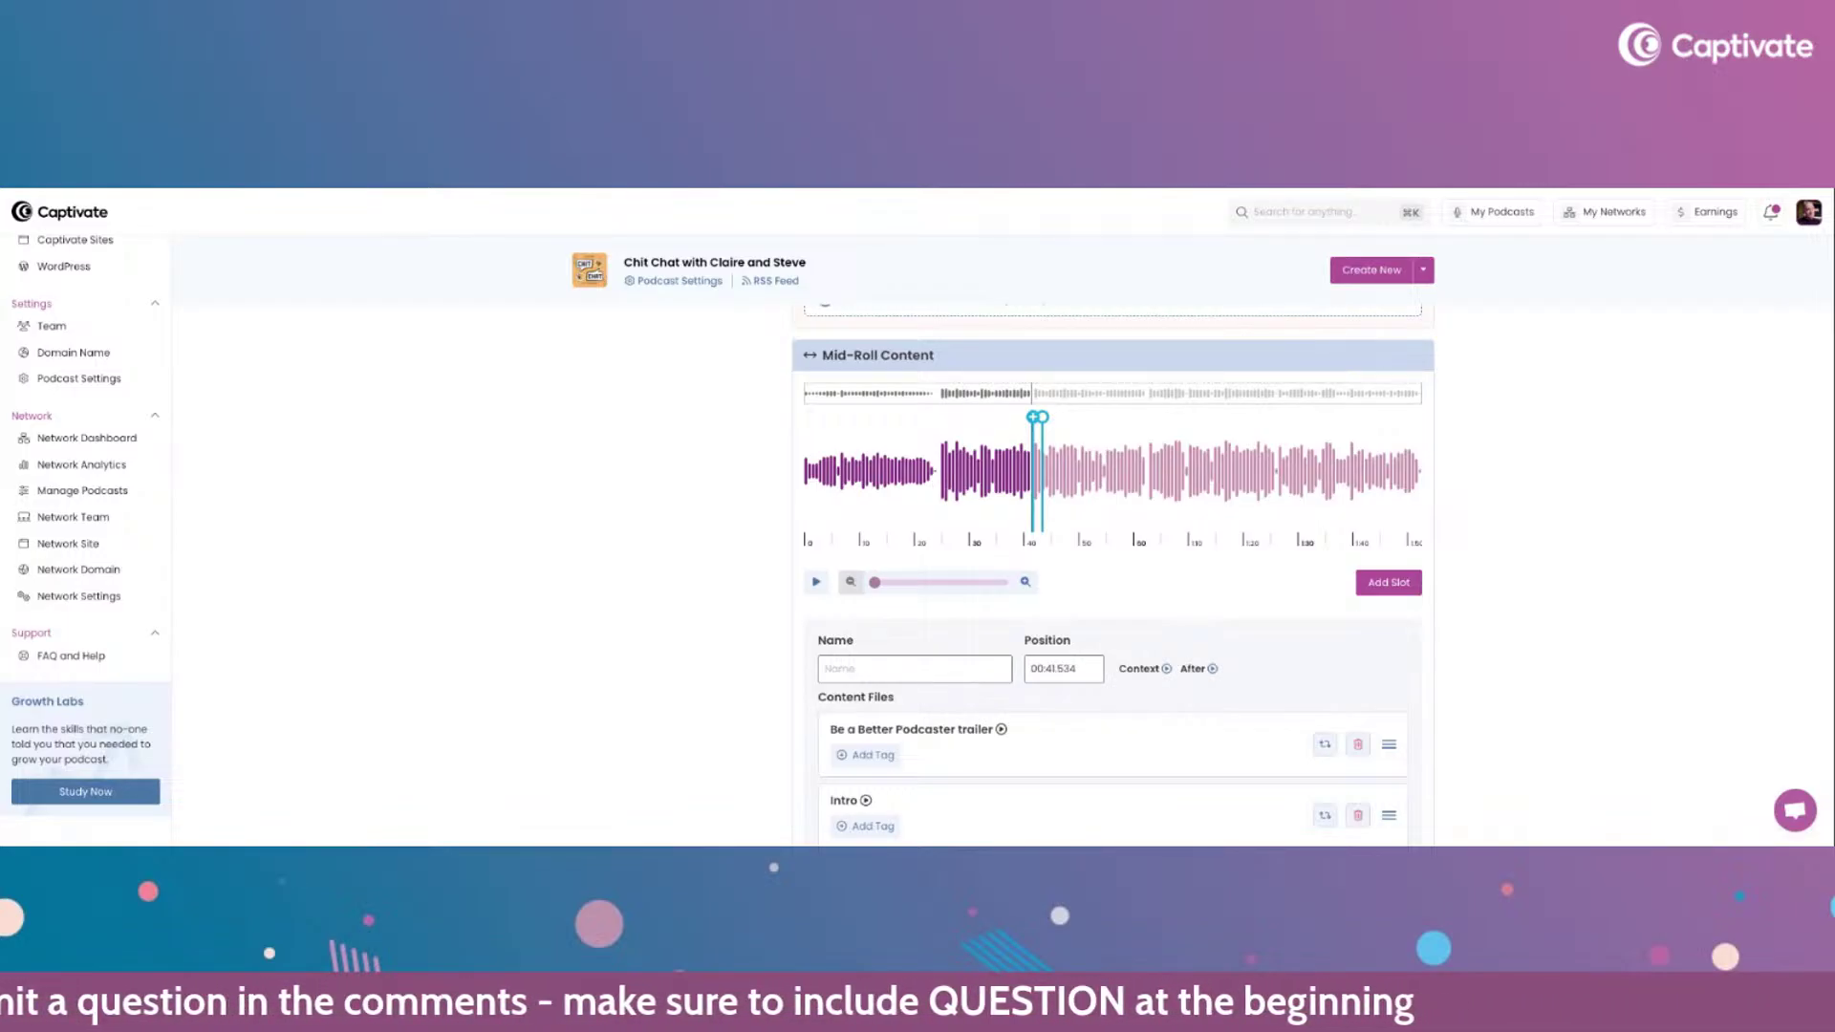
{"action": "scroll", "coordinate": [1042, 417], "scroll_direction": "down", "scroll_amount": 1}
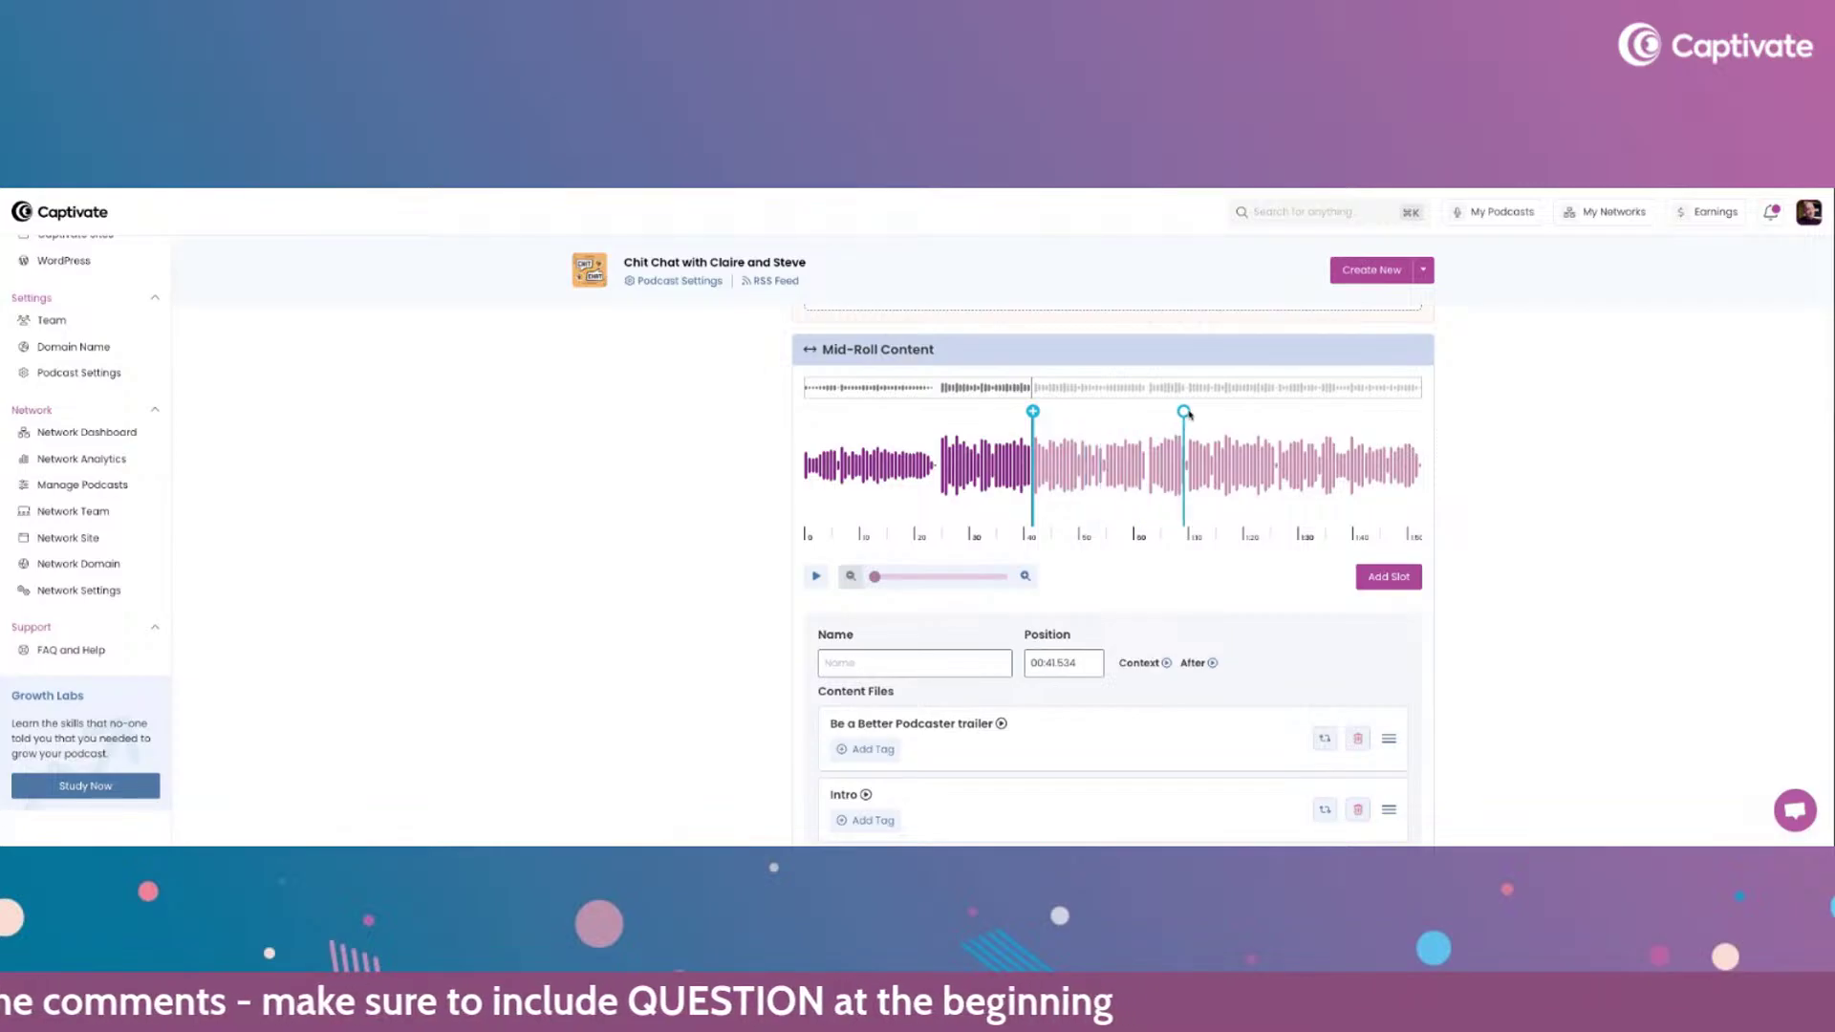
{"action": "scroll", "coordinate": [681, 529], "scroll_direction": "down", "scroll_amount": 1}
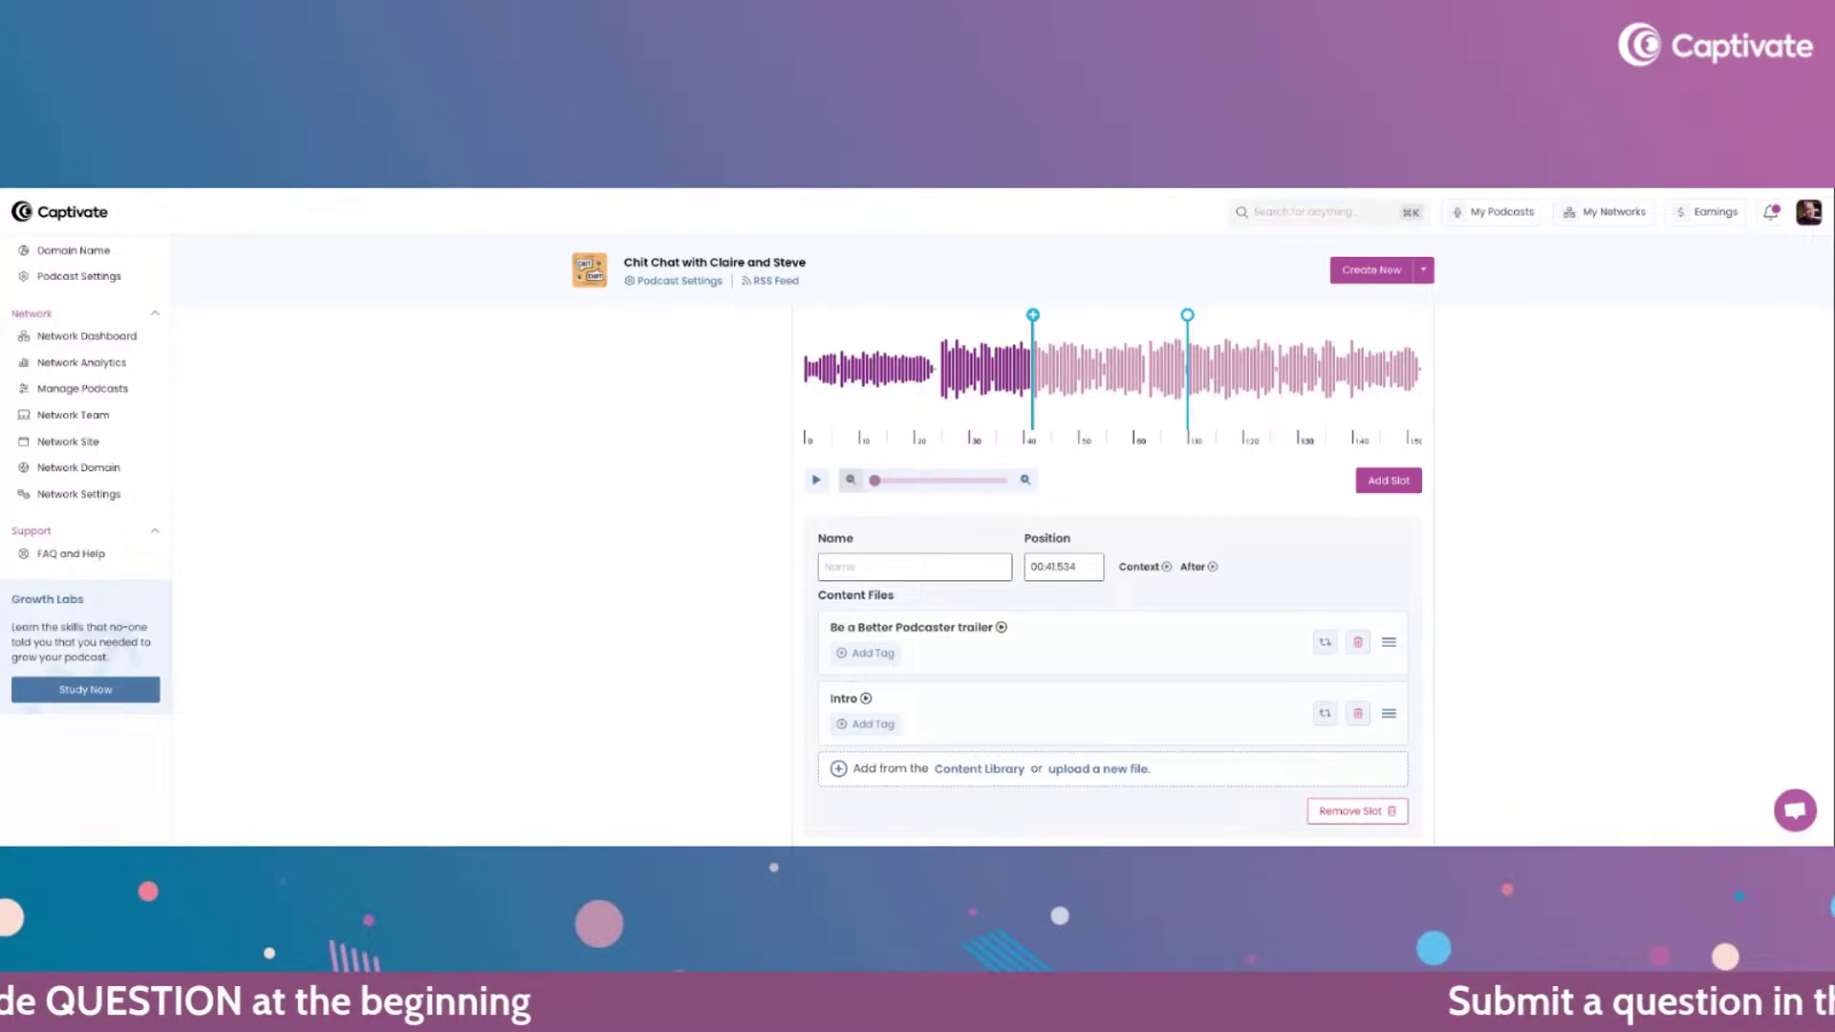
- Swap 5RQs promo swap with the Be a Better Podcaster trailer in the "mid roll default" slot, then restore 5RQs promo swap to first place
{"action": "scroll", "coordinate": [994, 513], "scroll_direction": "down", "scroll_amount": 5}
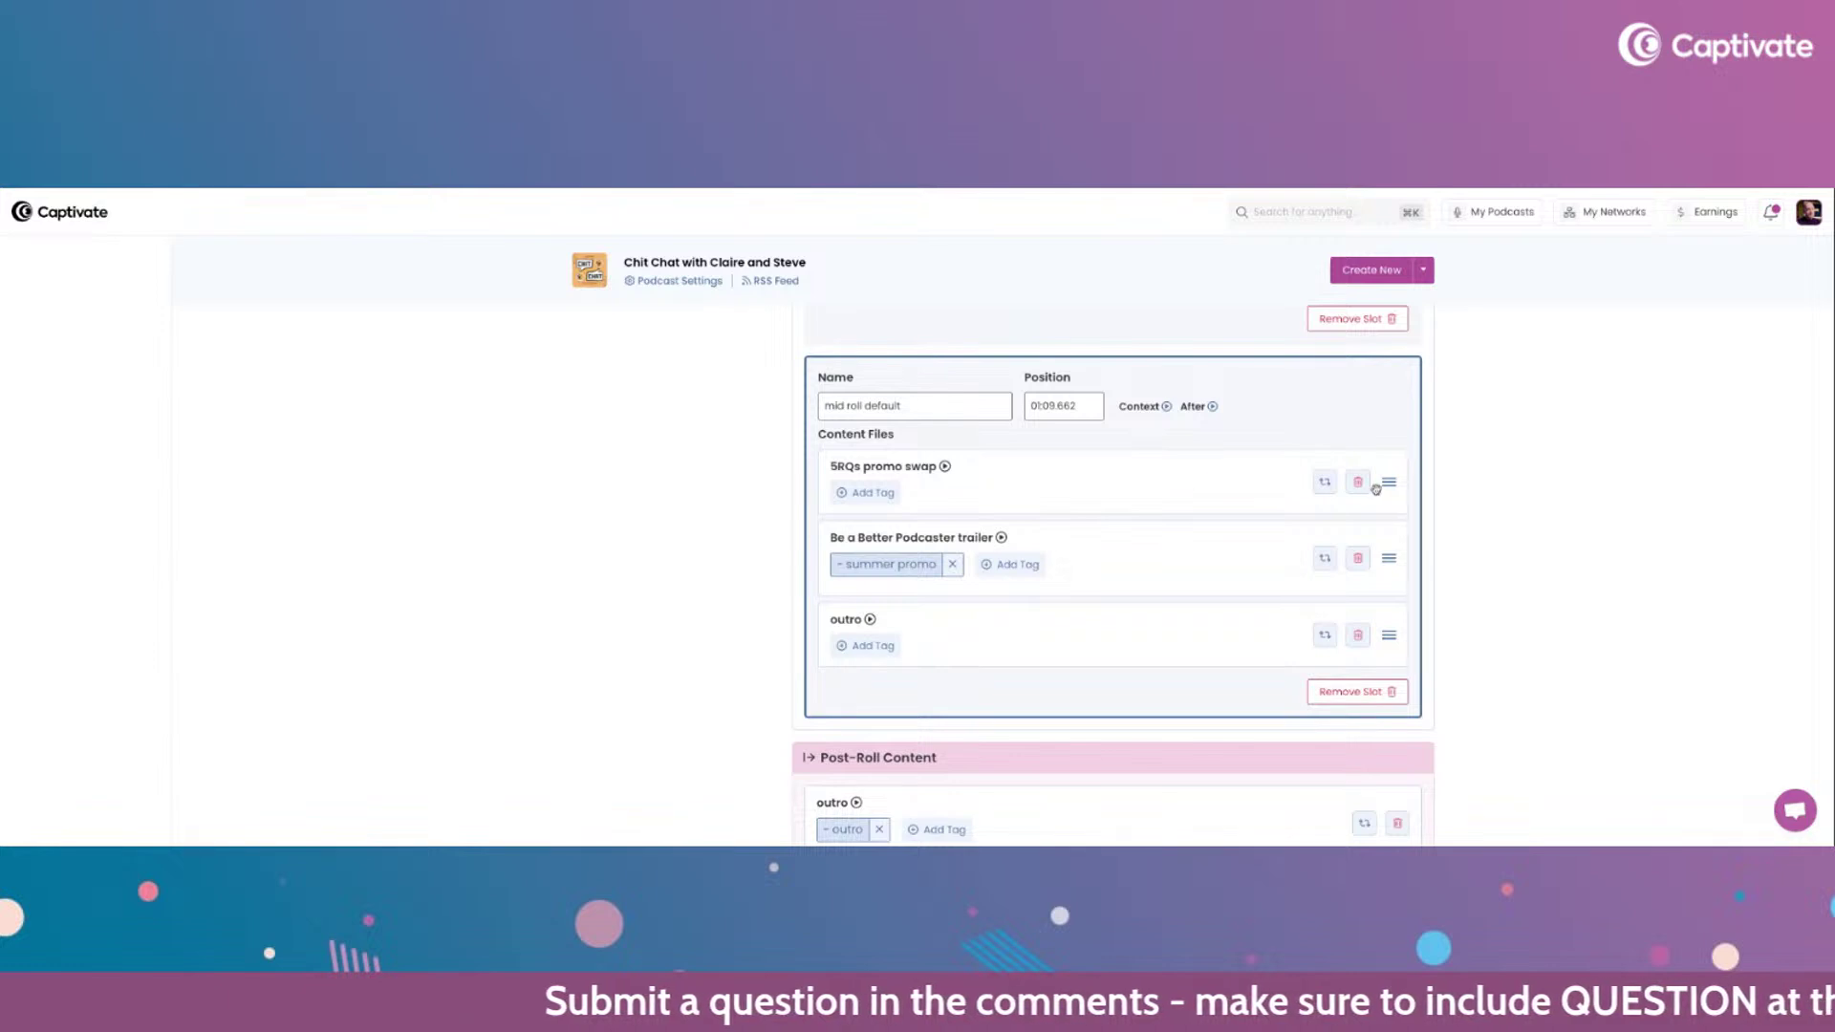
{"action": "left_click_drag", "start_coordinate": [1388, 482], "coordinate": [1388, 570]}
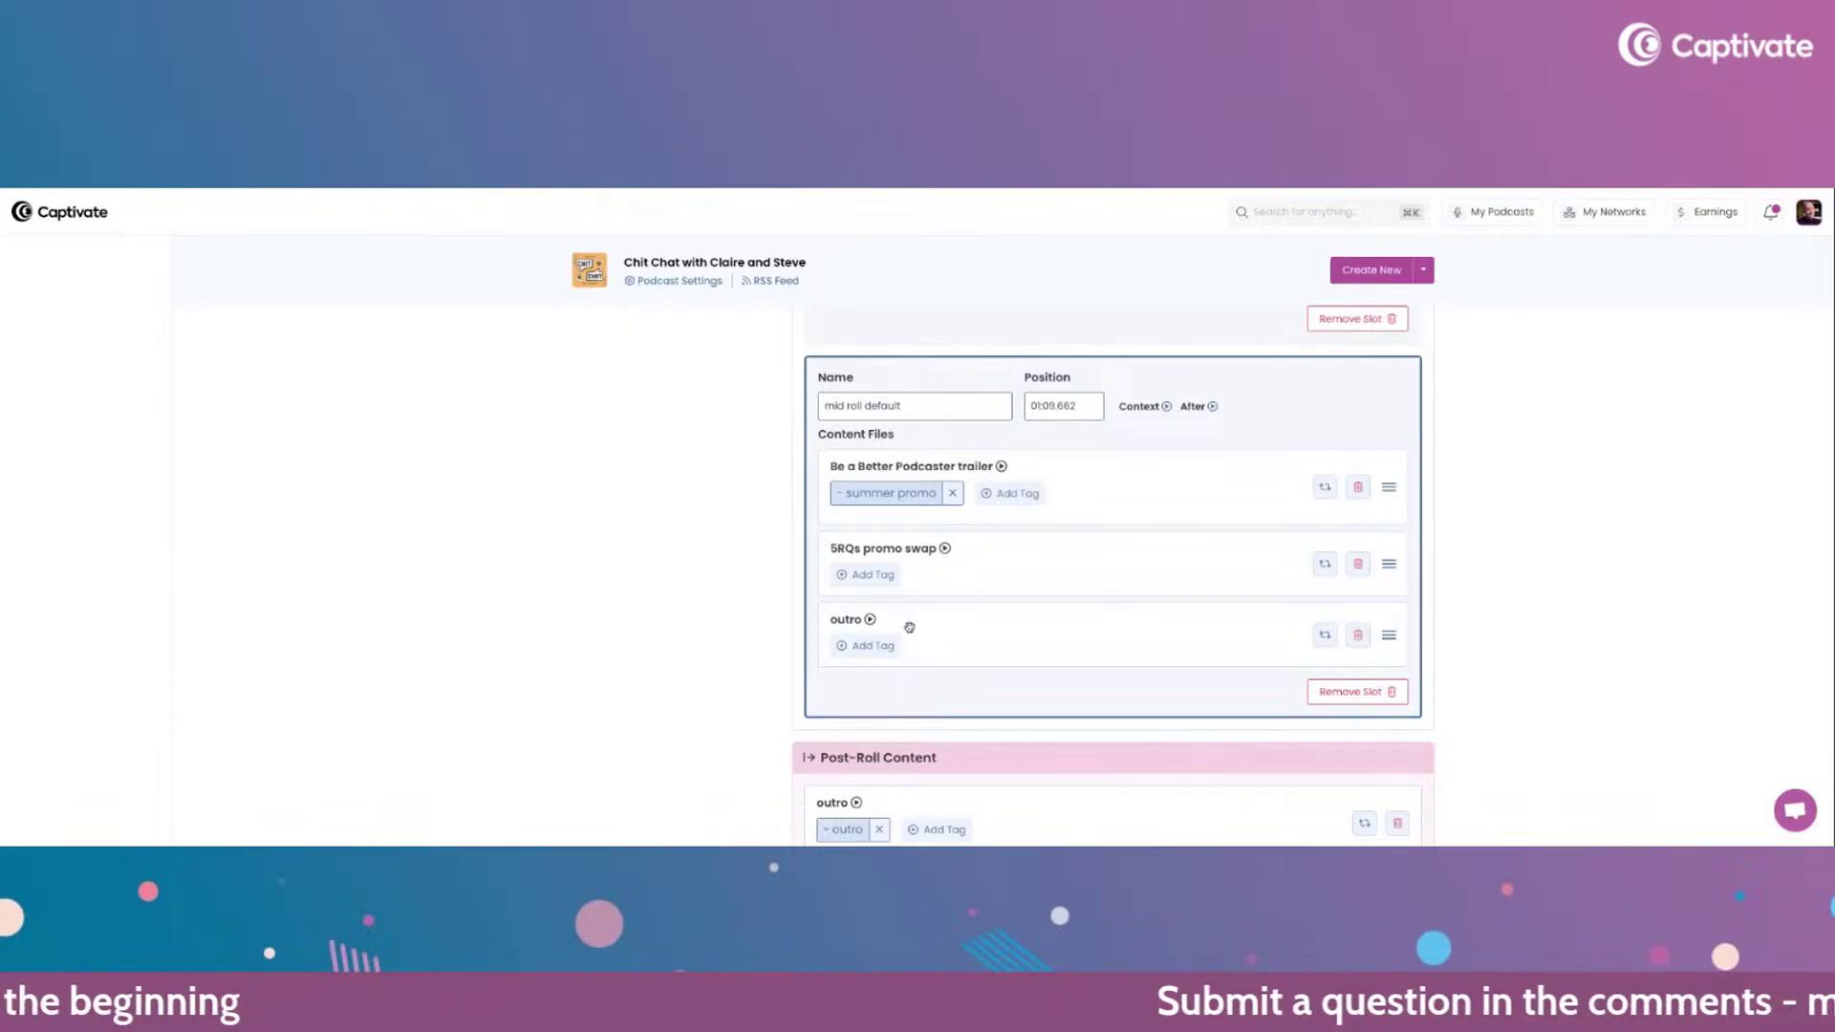
{"action": "left_click_drag", "start_coordinate": [1389, 564], "coordinate": [1395, 487]}
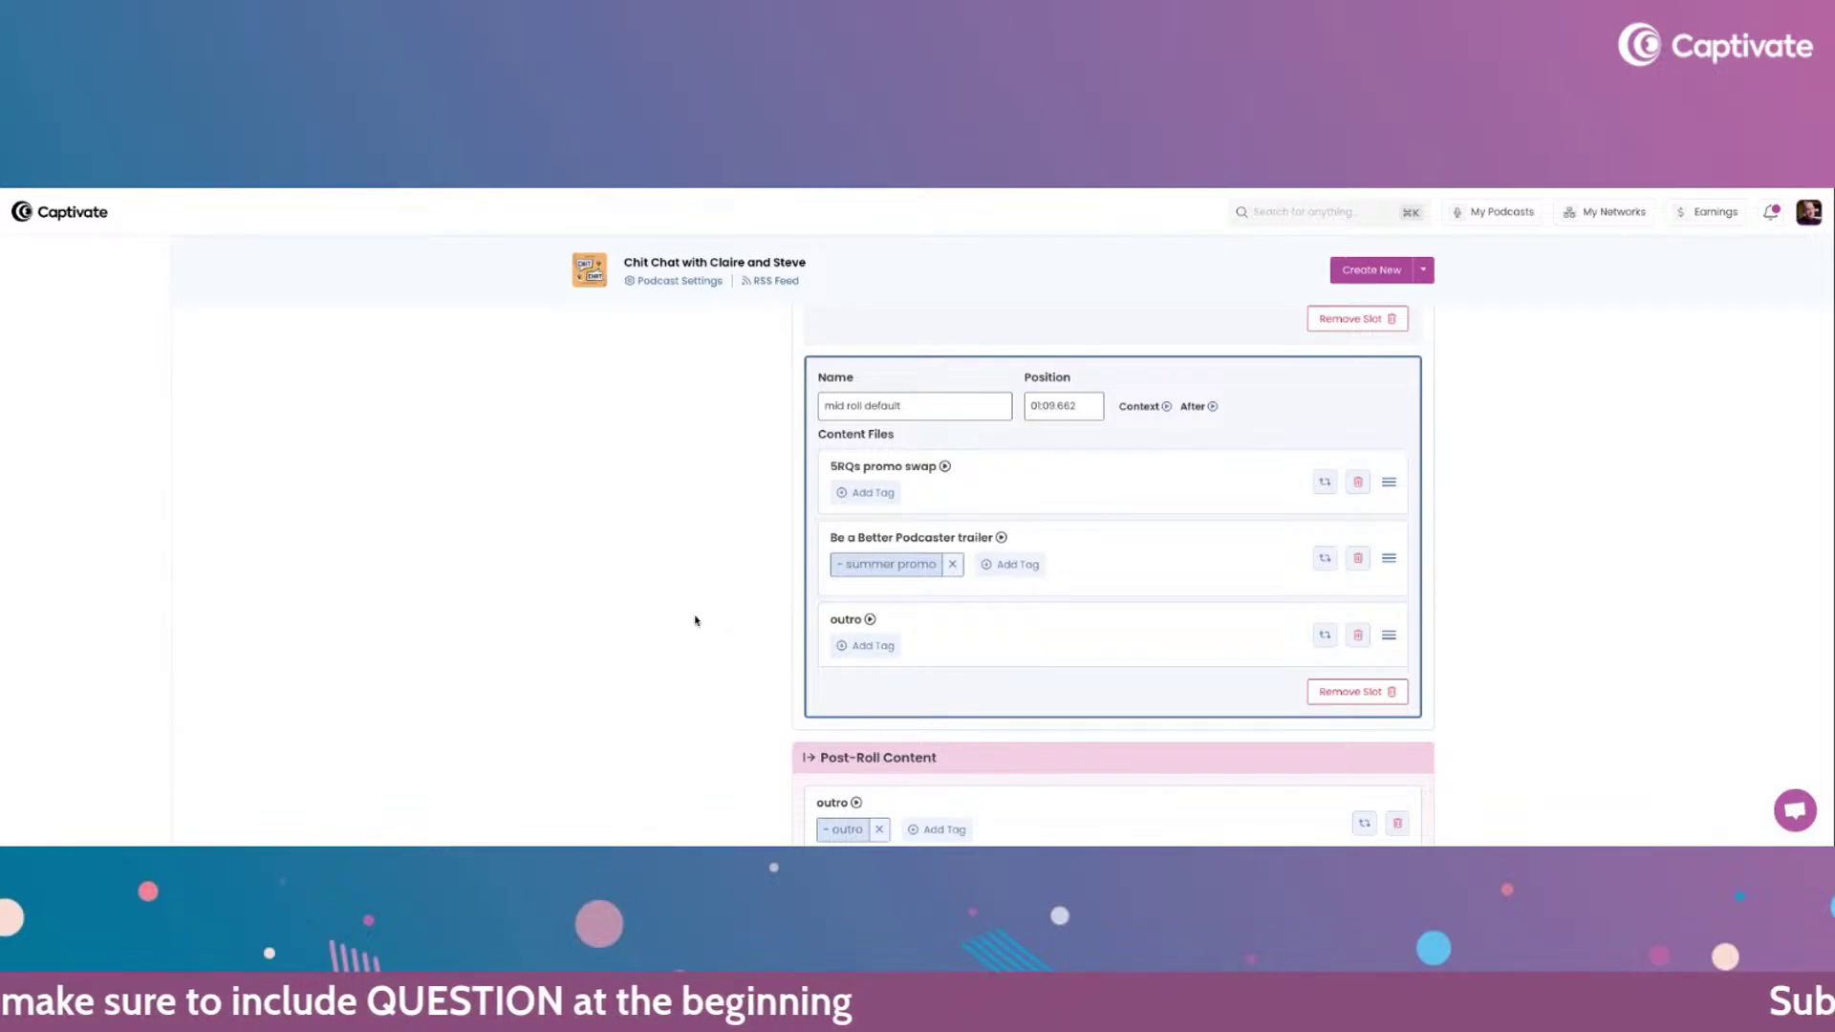
- Review the rest of the episode's settings, from post-roll content and SEO down to the release time and publish summary
{"action": "scroll", "coordinate": [634, 609], "scroll_direction": "down", "scroll_amount": 1}
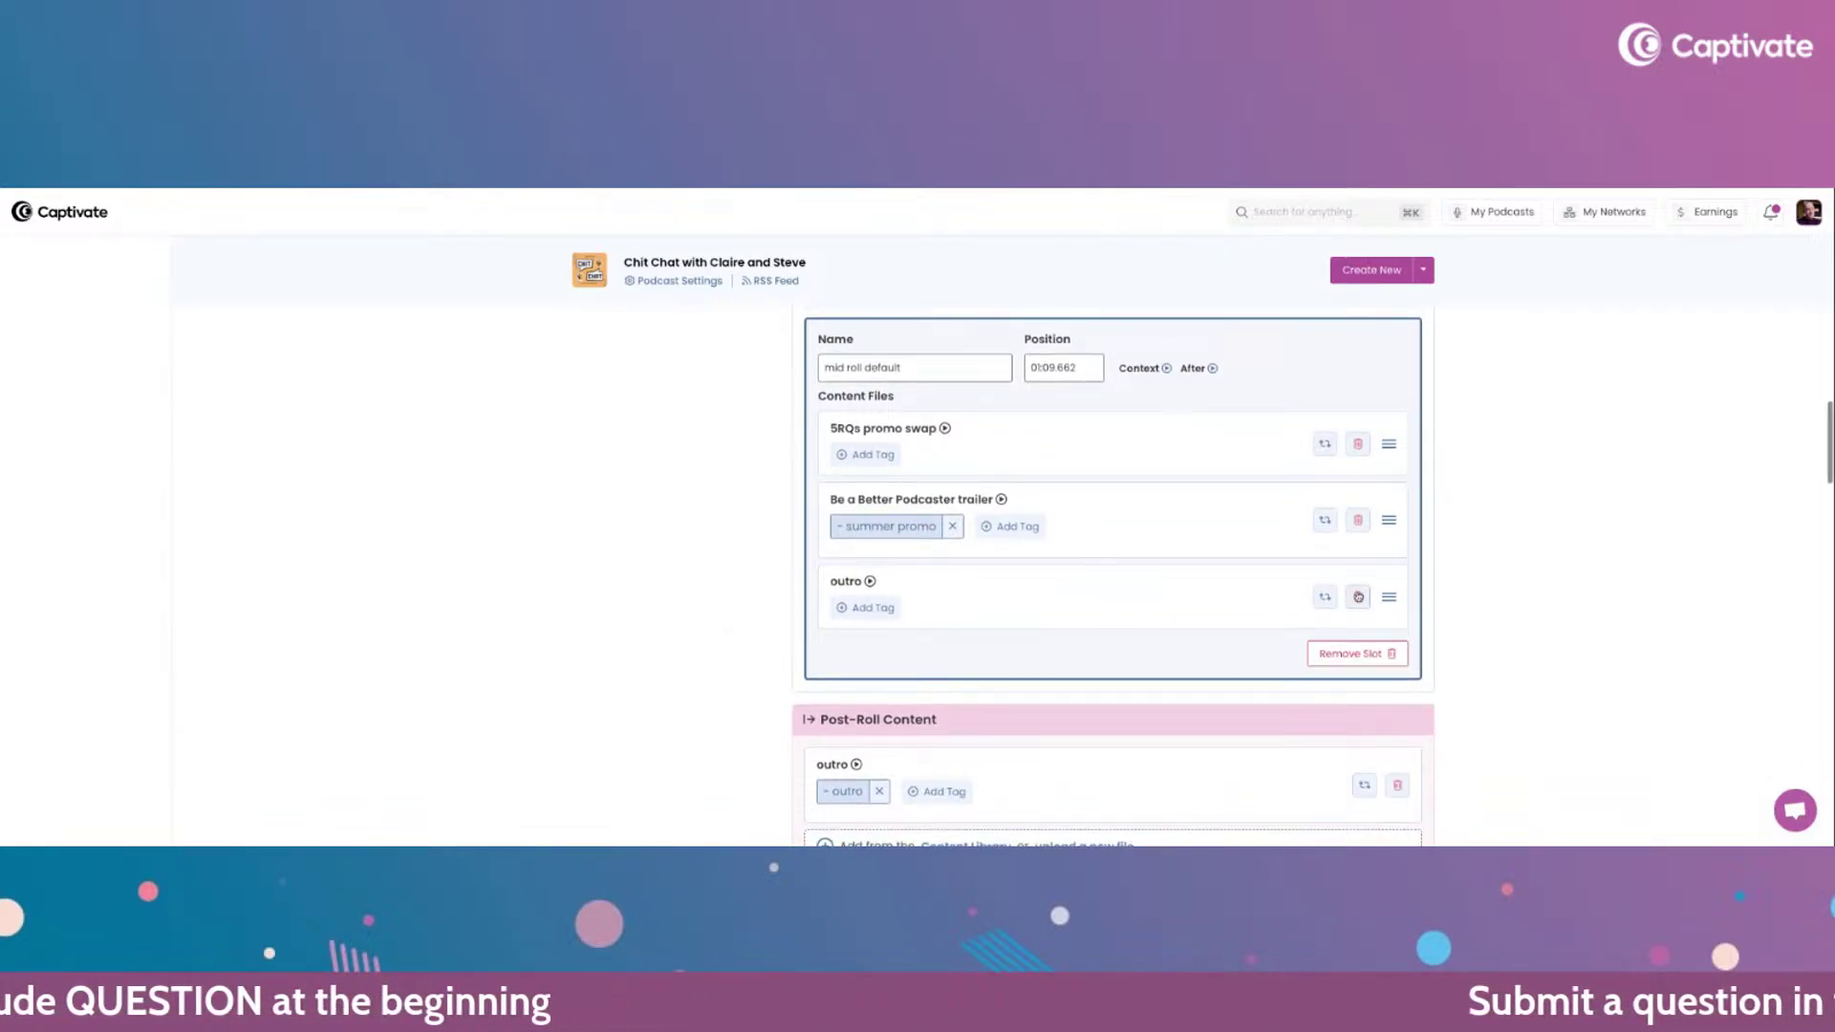
{"action": "scroll", "coordinate": [1456, 640], "scroll_direction": "down", "scroll_amount": 20}
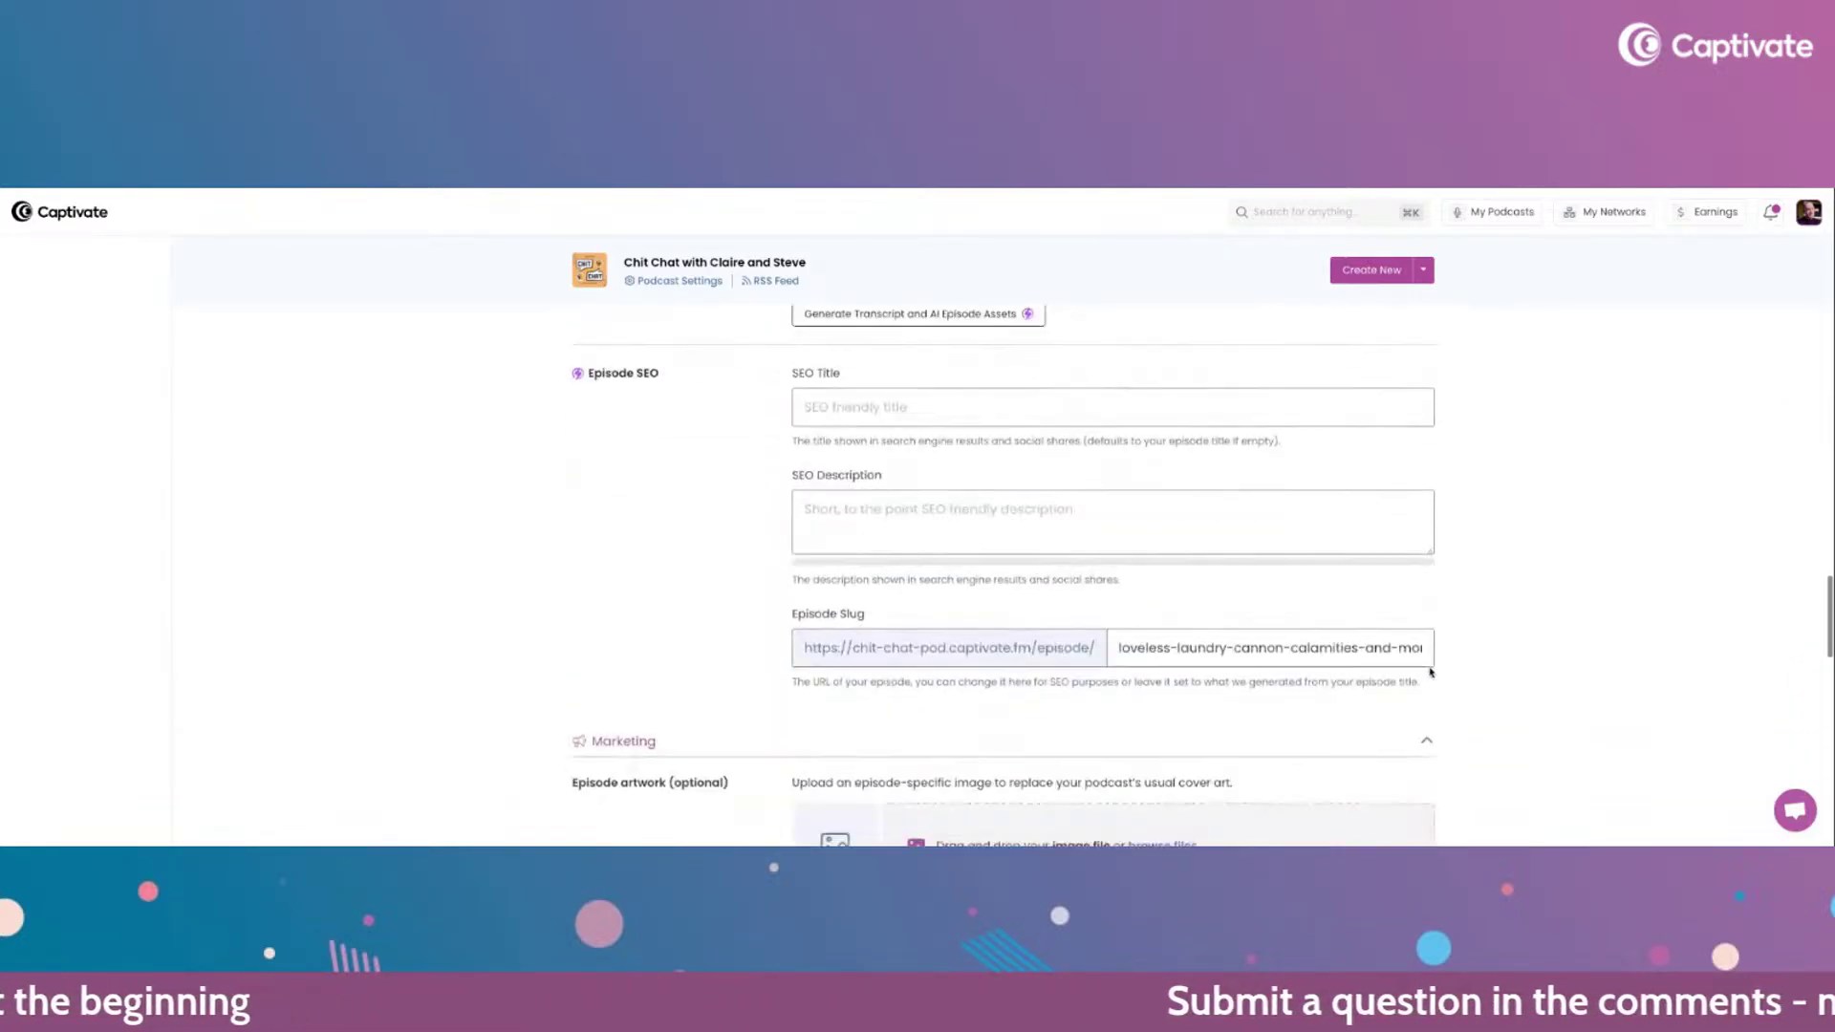
{"action": "scroll", "coordinate": [1427, 675], "scroll_direction": "down", "scroll_amount": 15}
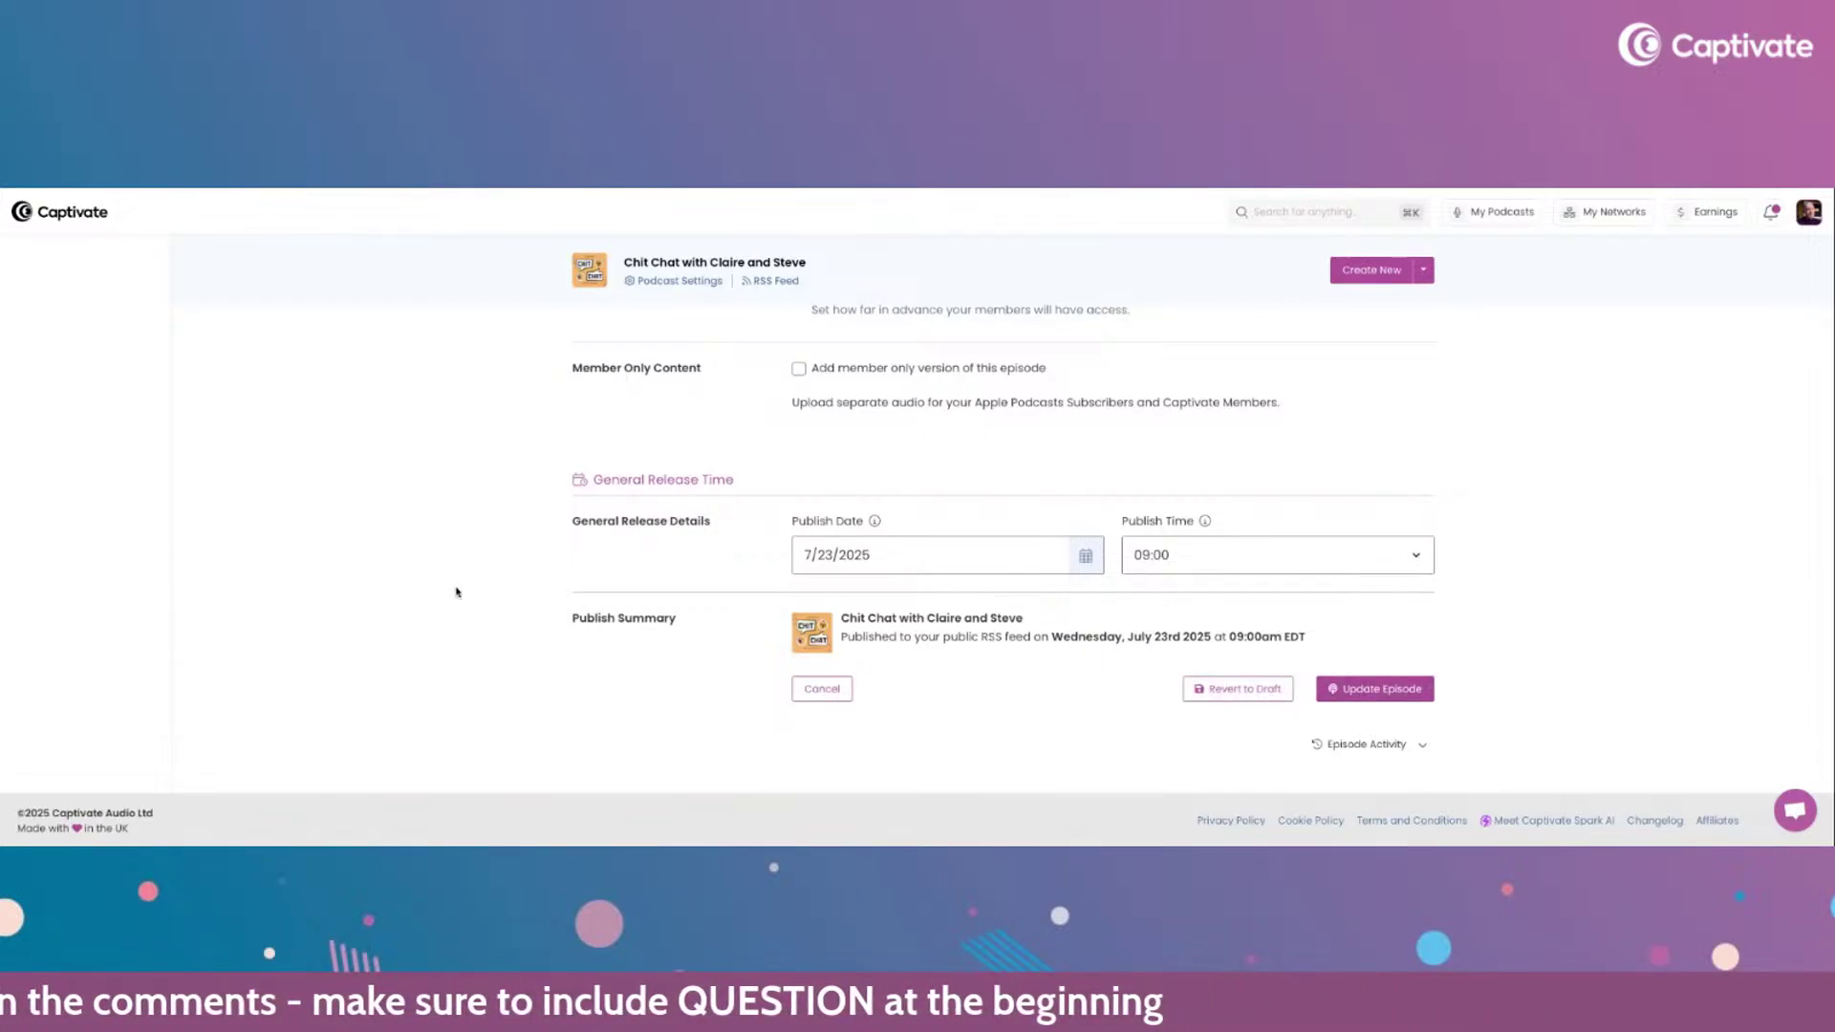
{"action": "scroll", "coordinate": [455, 592], "scroll_direction": "up", "scroll_amount": 5}
{"action": "scroll", "coordinate": [396, 519], "scroll_direction": "up", "scroll_amount": 3}
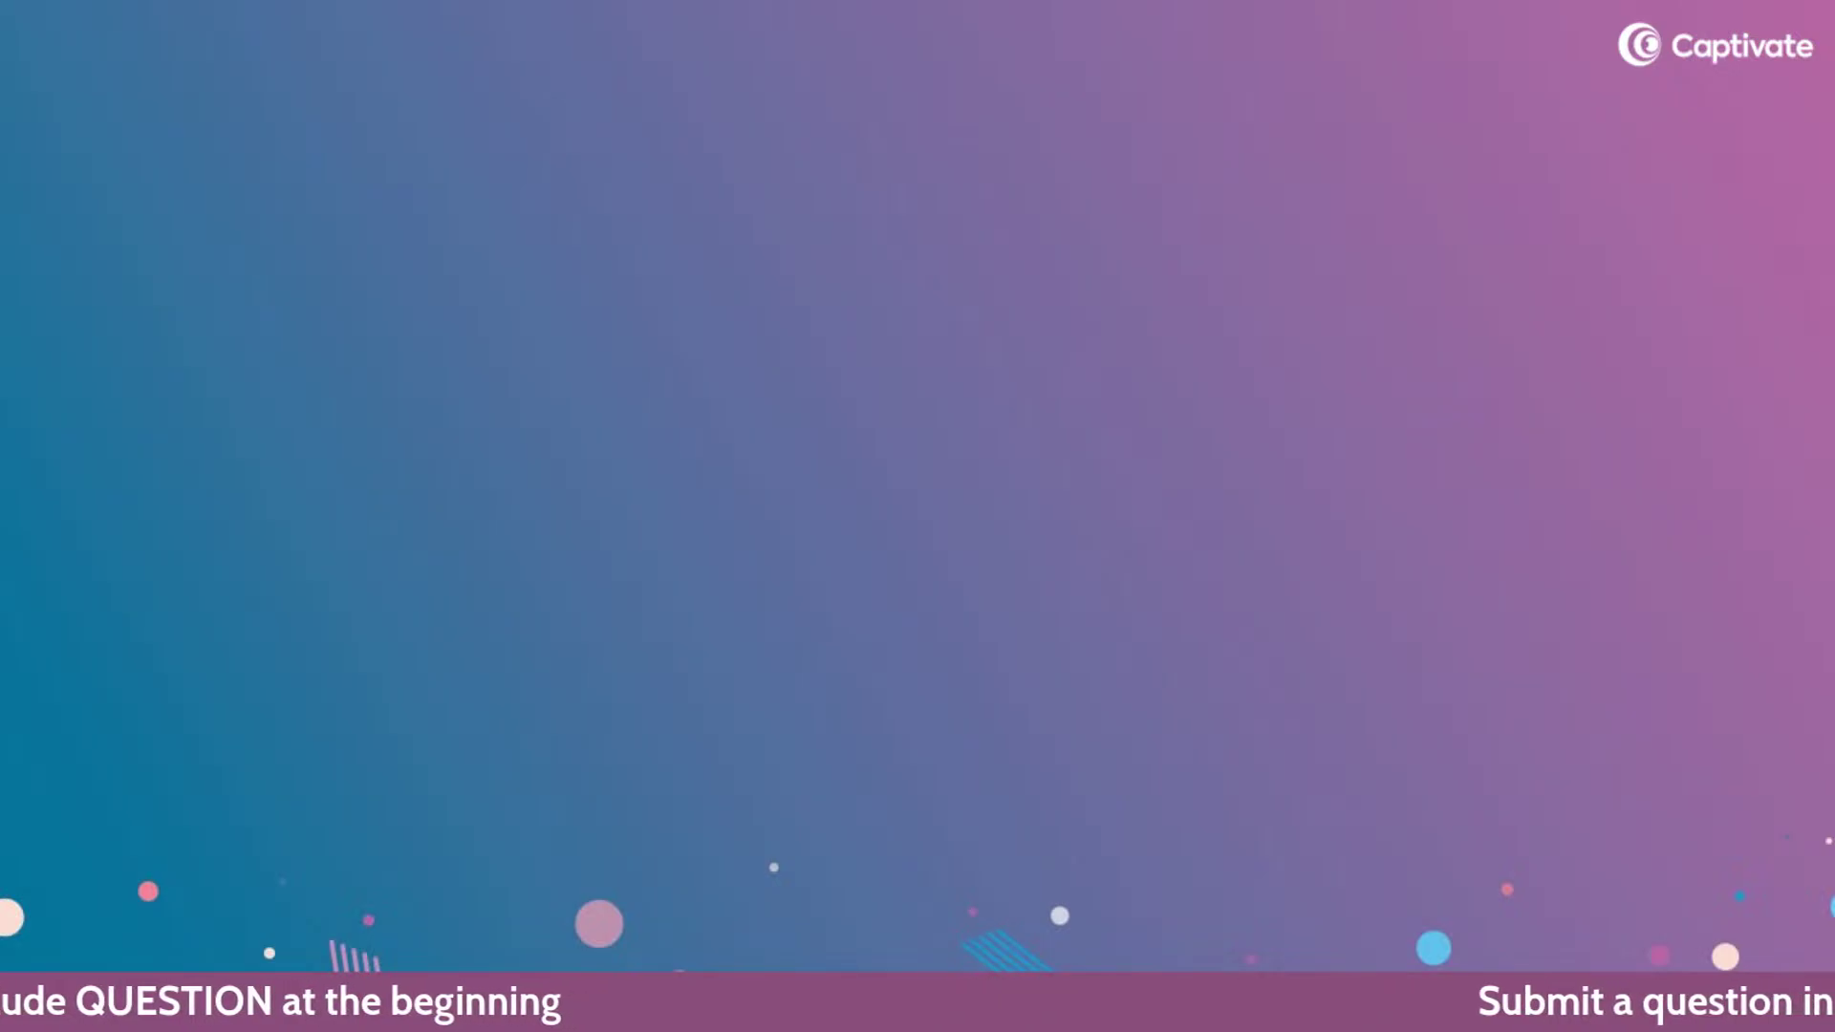